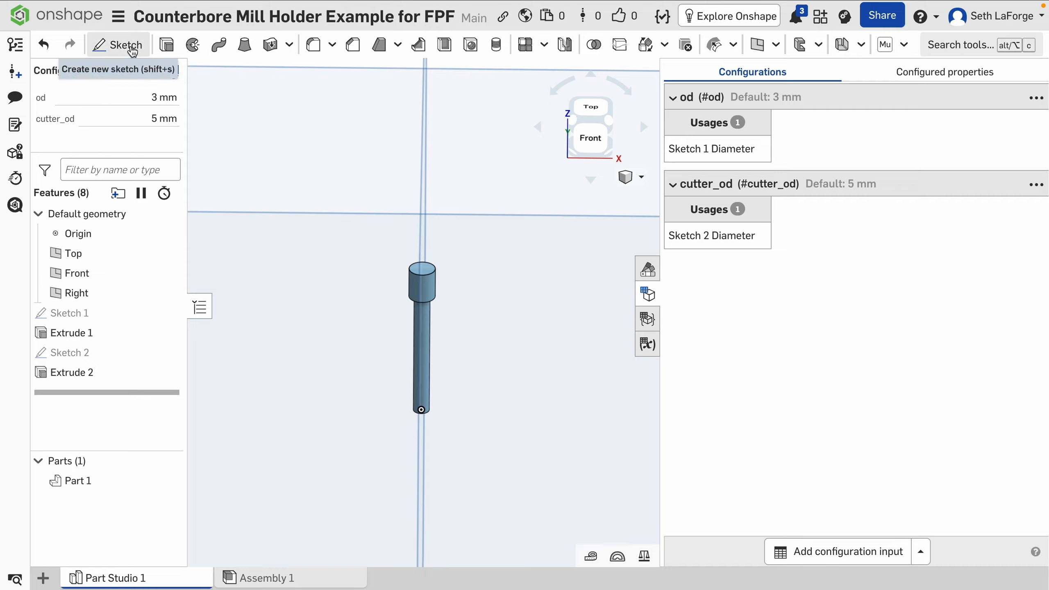
Sketch a circle centred on the top face of the cutter head and set its diameter to #od.
{"action": "left_click", "coordinate": [124, 44]}
{"action": "left_click", "coordinate": [429, 271]}
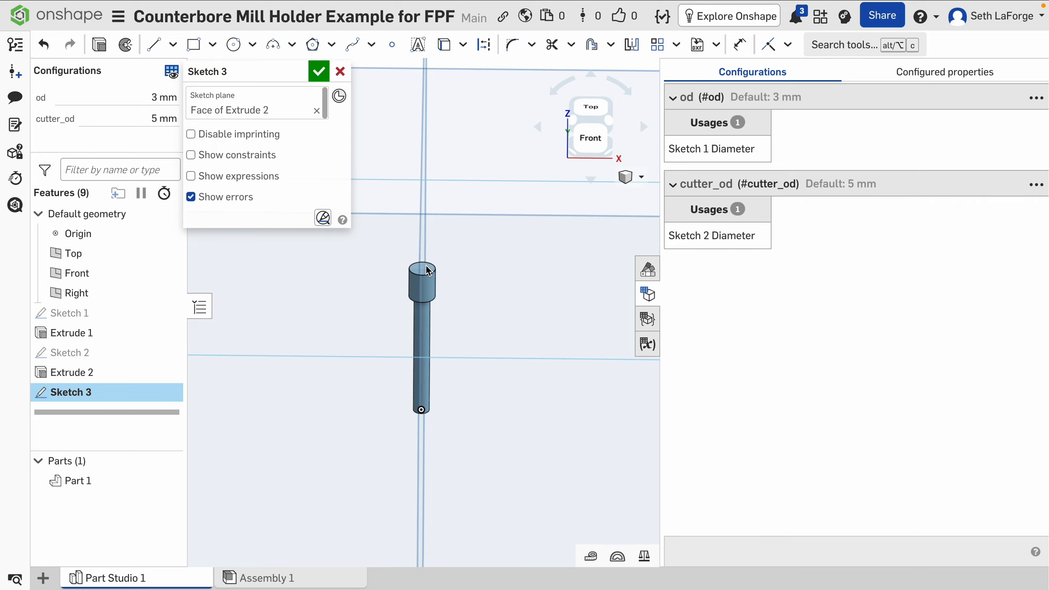
{"action": "key", "text": "n"}
{"action": "key", "text": "c"}
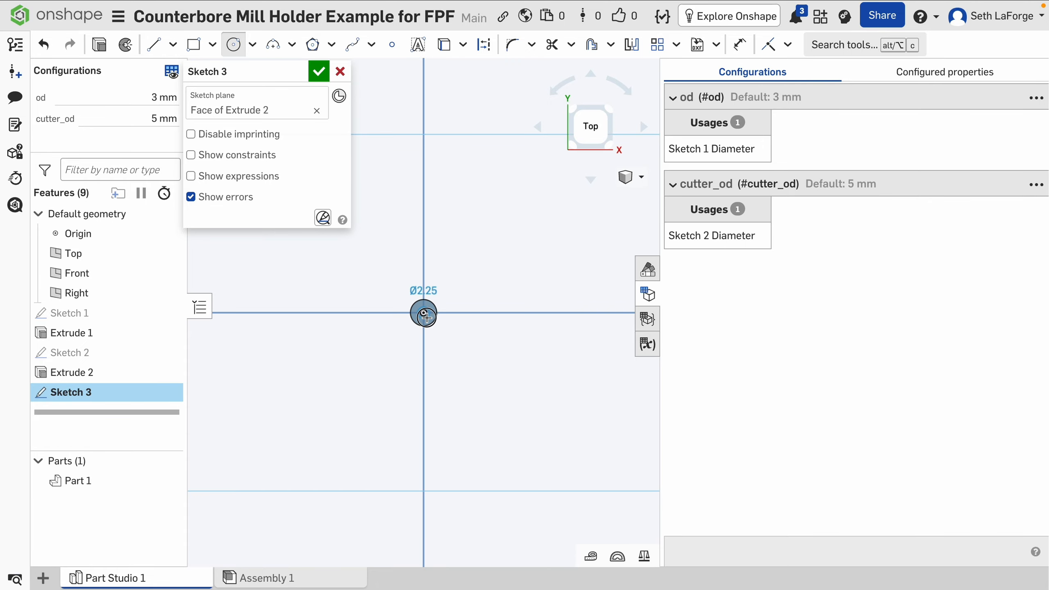
{"action": "key", "text": "shift+3"}
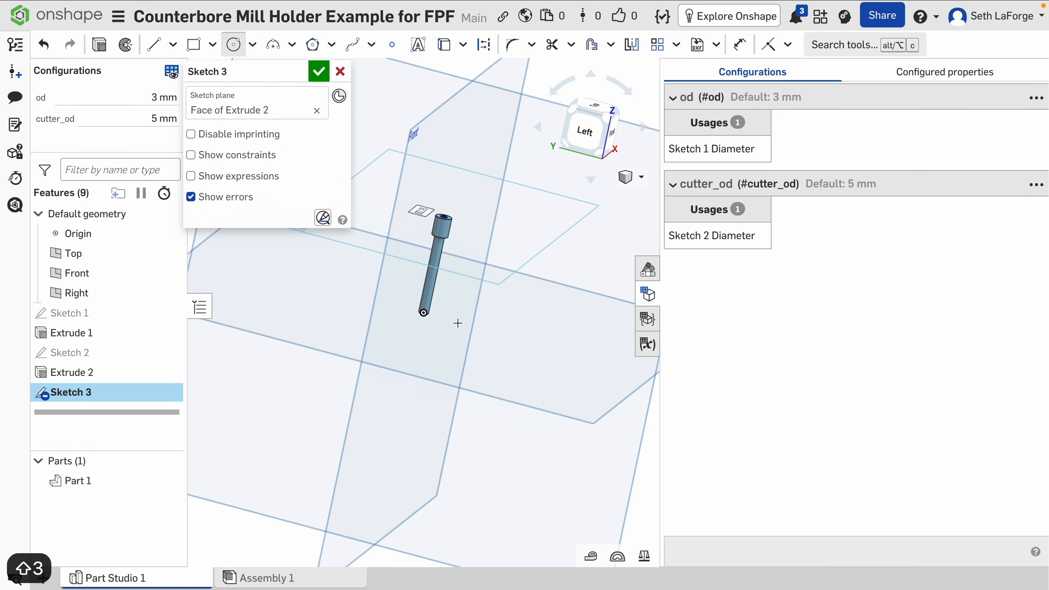
{"action": "type", "text": "1"}
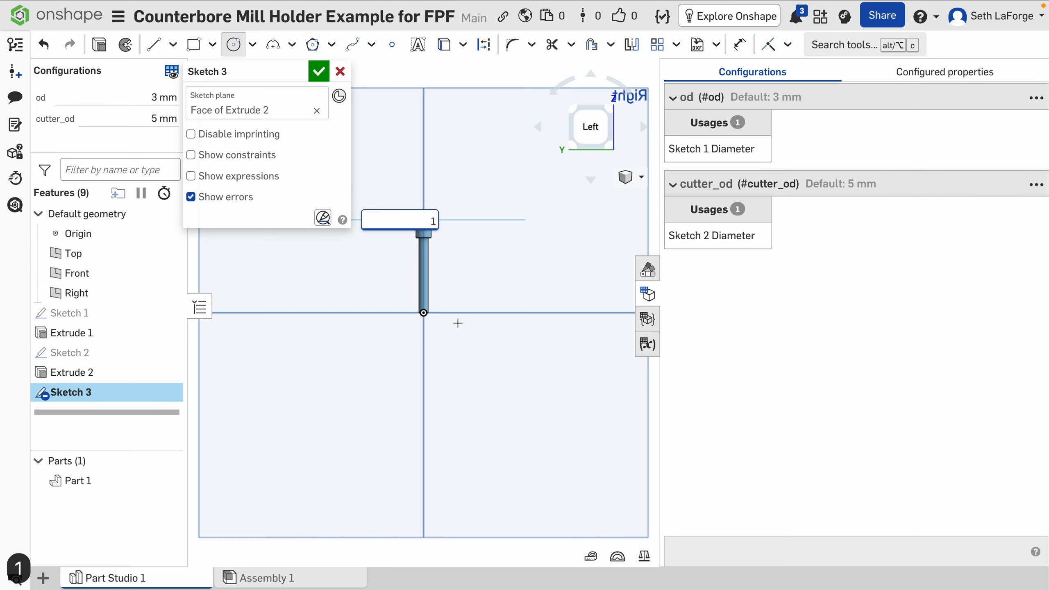
{"action": "key", "text": "BackSpace"}
{"action": "type", "text": "#od"}
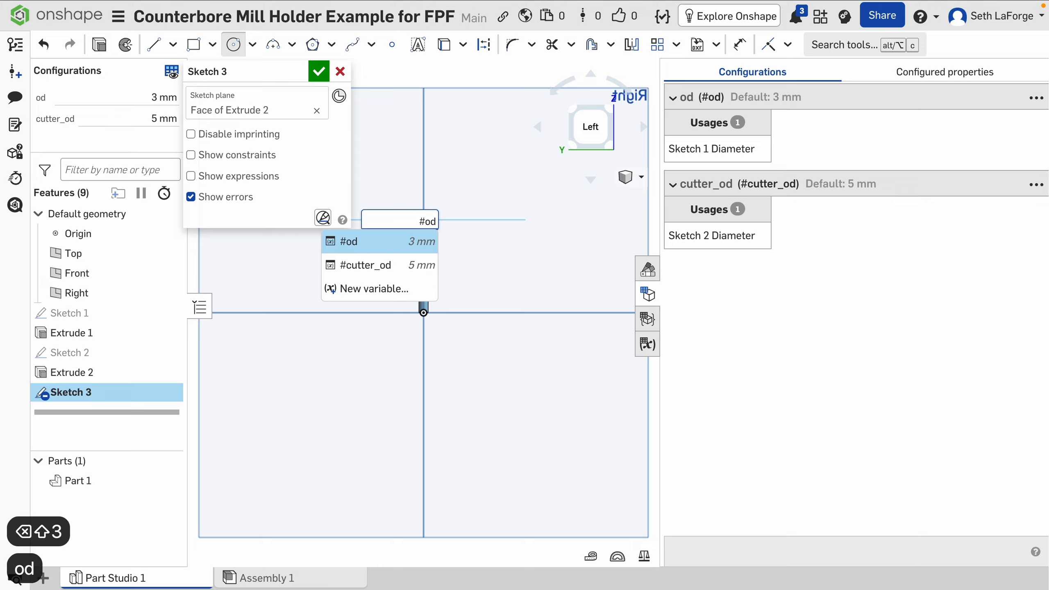
{"action": "key", "text": "Return"}
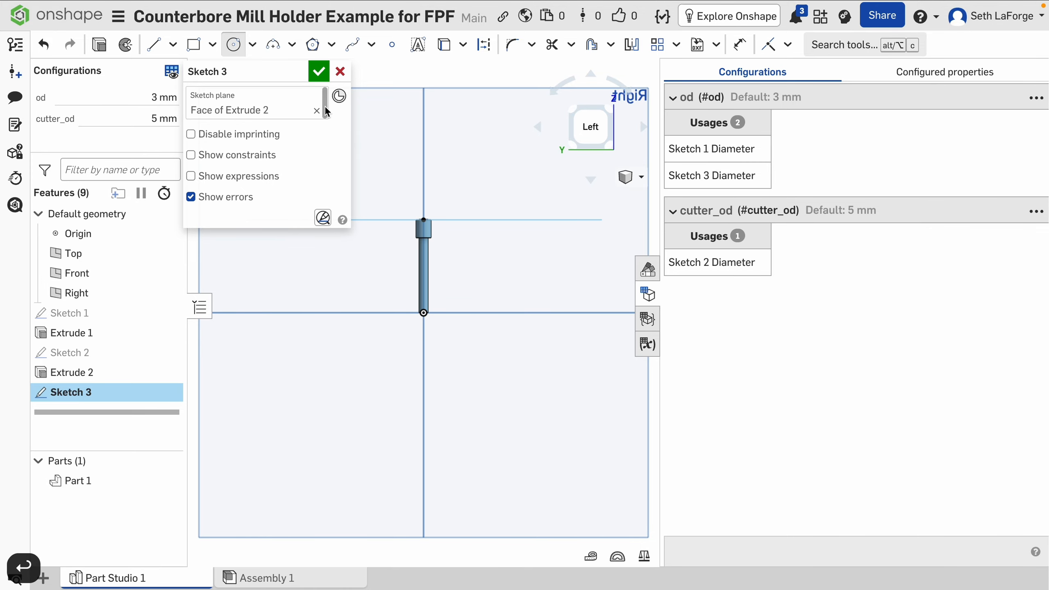
{"action": "left_click", "coordinate": [319, 70]}
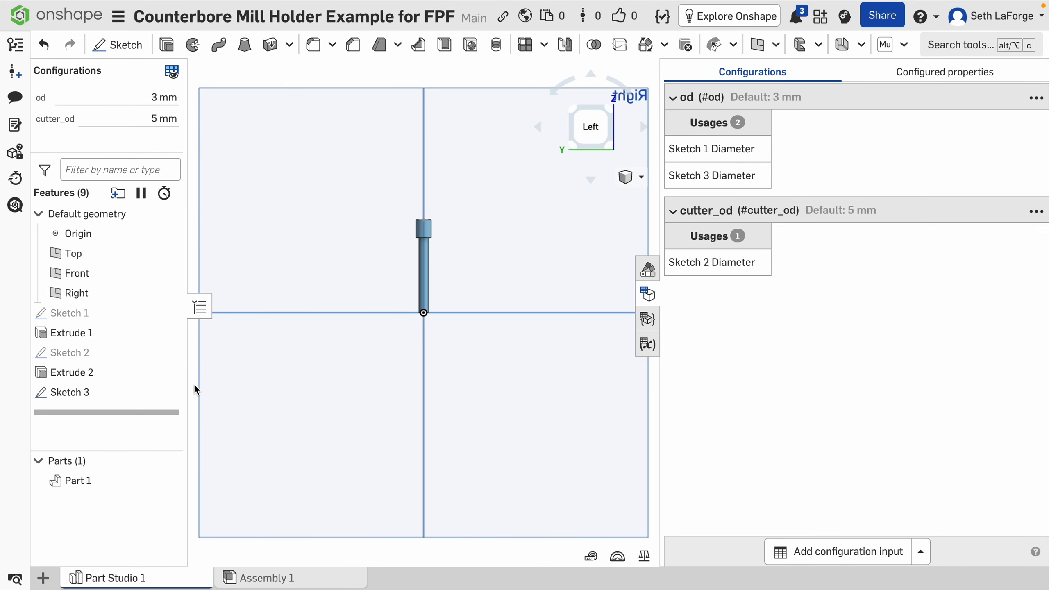
Extrude the new circle sketch 3 mm upward from the cutter head, adding it to Part 1.
{"action": "left_click", "coordinate": [166, 44]}
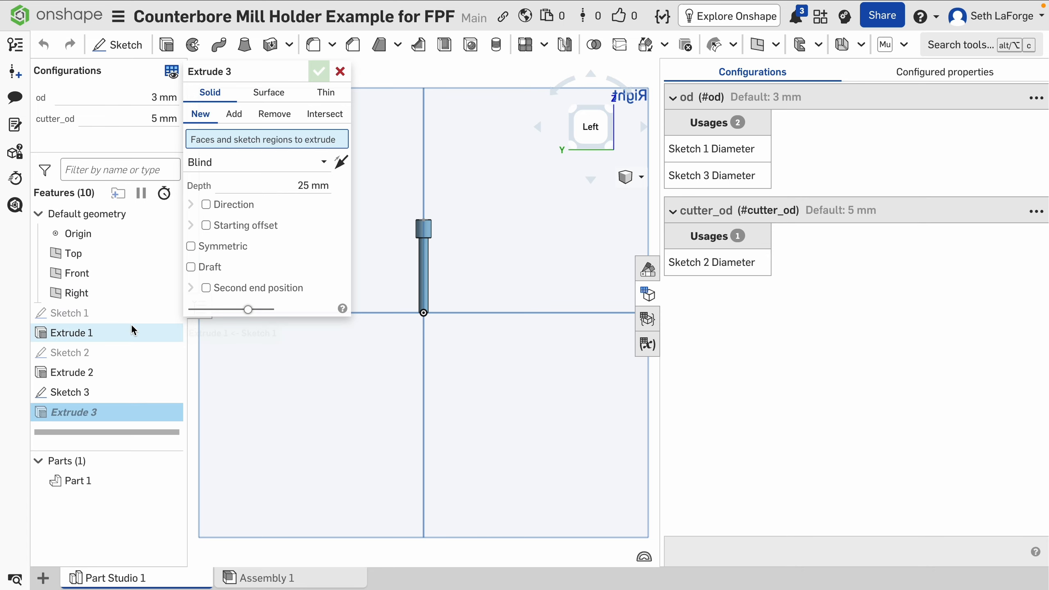
{"action": "left_click", "coordinate": [94, 399]}
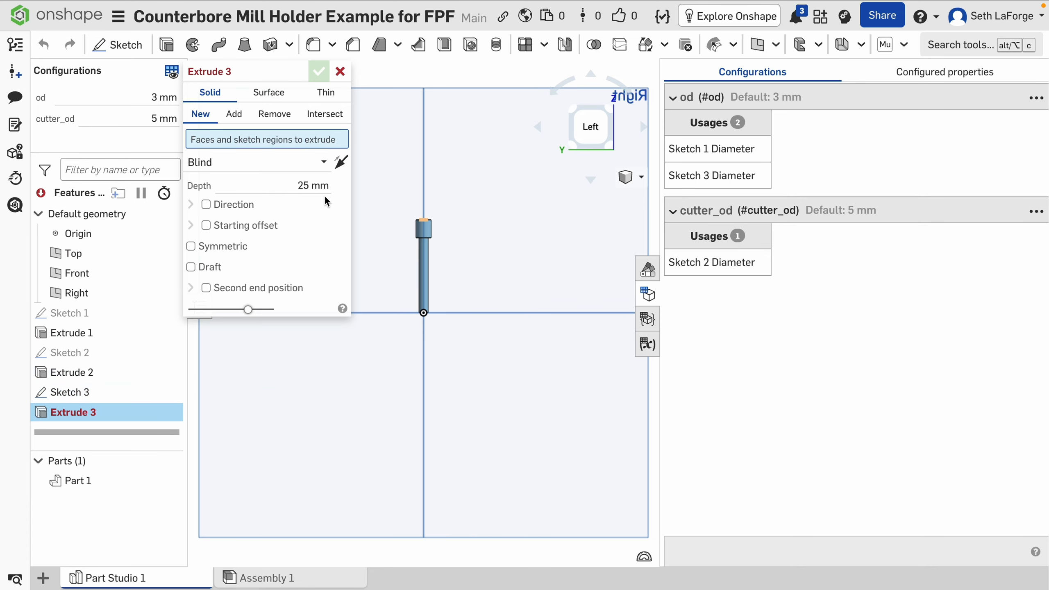
{"action": "left_click", "coordinate": [314, 200]}
{"action": "type", "text": "3"}
{"action": "key", "text": "Return"}
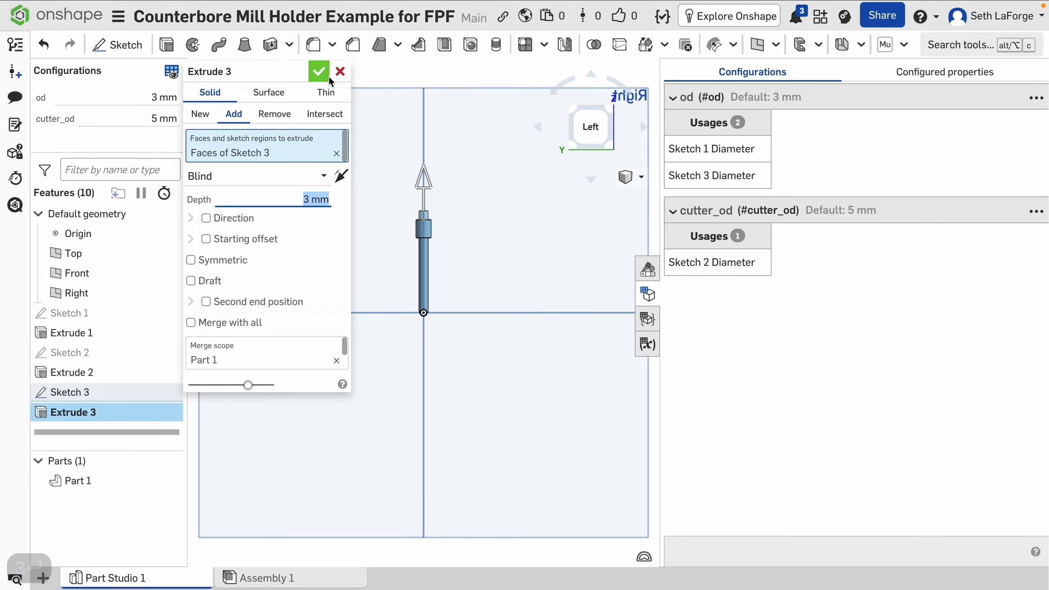
{"action": "left_click", "coordinate": [319, 71]}
Test the part configuration with od 5 mm and cutter_od 7 mm, and change cutter_od to 8 mm.
{"action": "right_click_drag", "start_coordinate": [468, 241], "coordinate": [475, 264]}
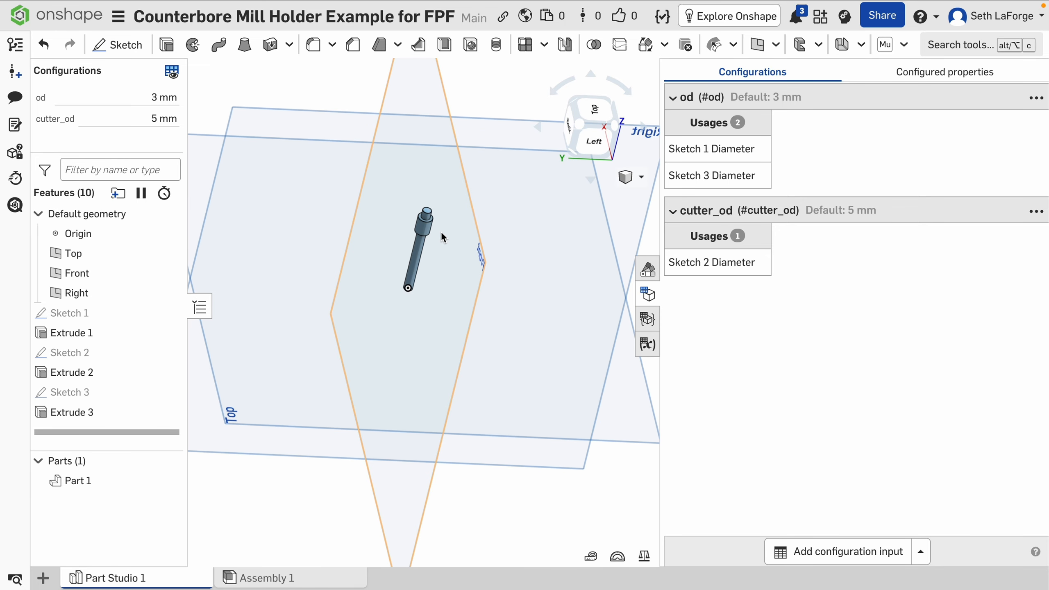
{"action": "scroll", "coordinate": [480, 261], "scroll_direction": "up", "scroll_amount": 5}
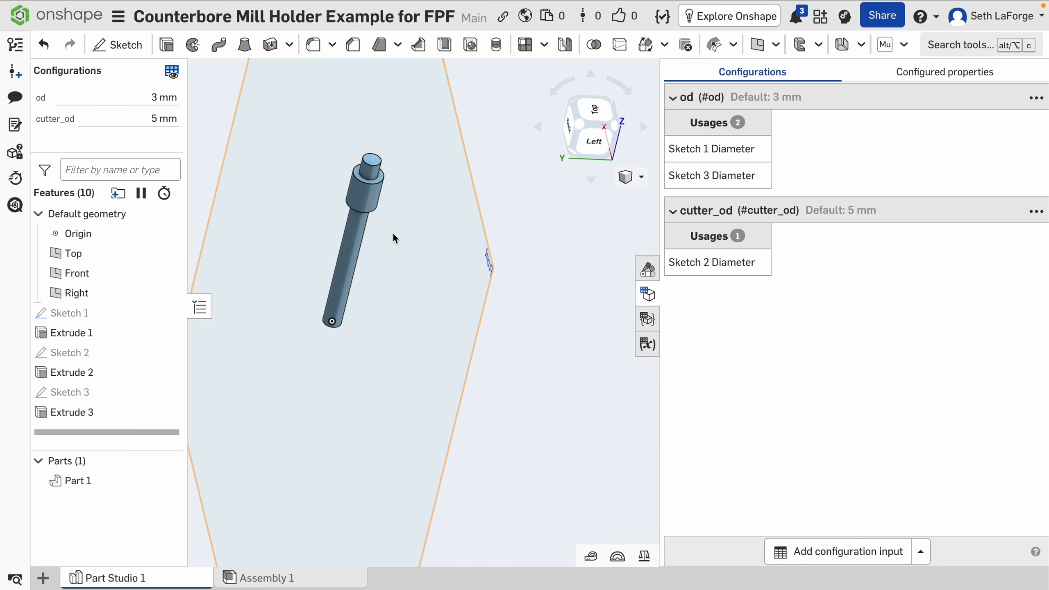
{"action": "middle_click_drag", "start_coordinate": [395, 239], "coordinate": [488, 292]}
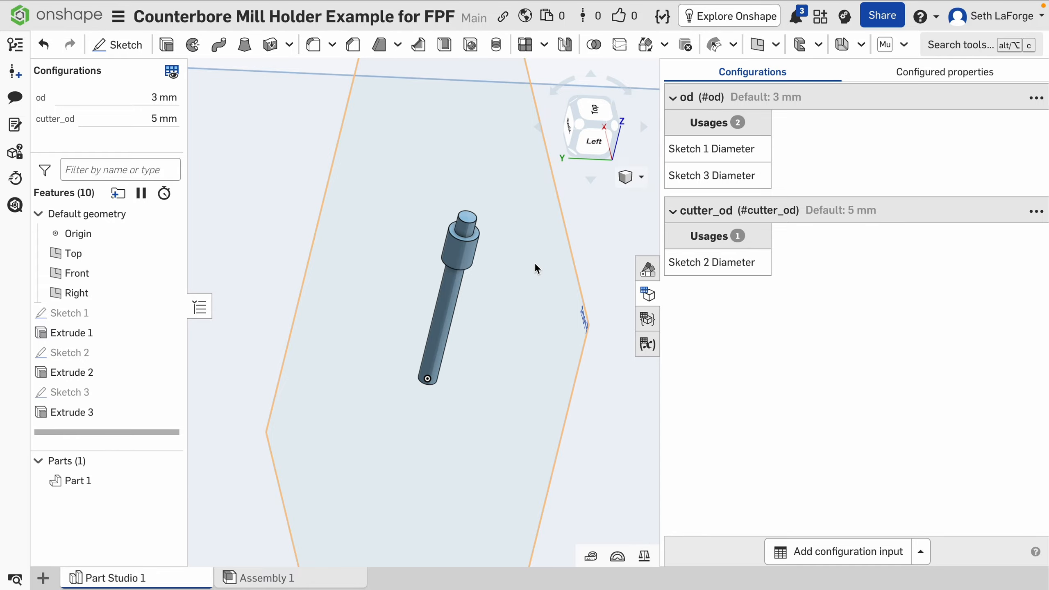
{"action": "left_click", "coordinate": [139, 97]}
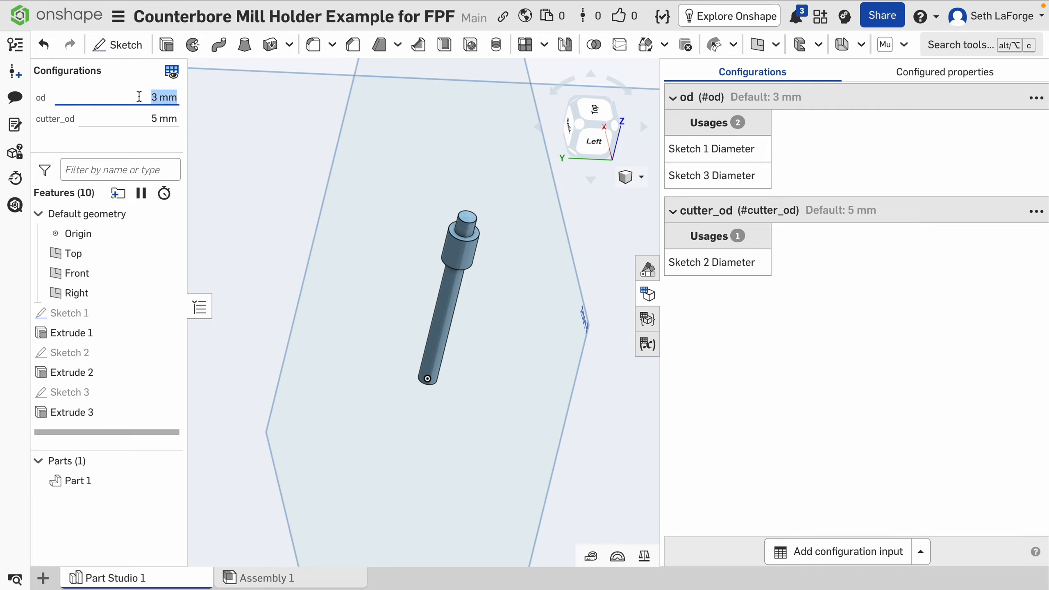
{"action": "type", "text": "5"}
{"action": "key", "text": "Tab"}
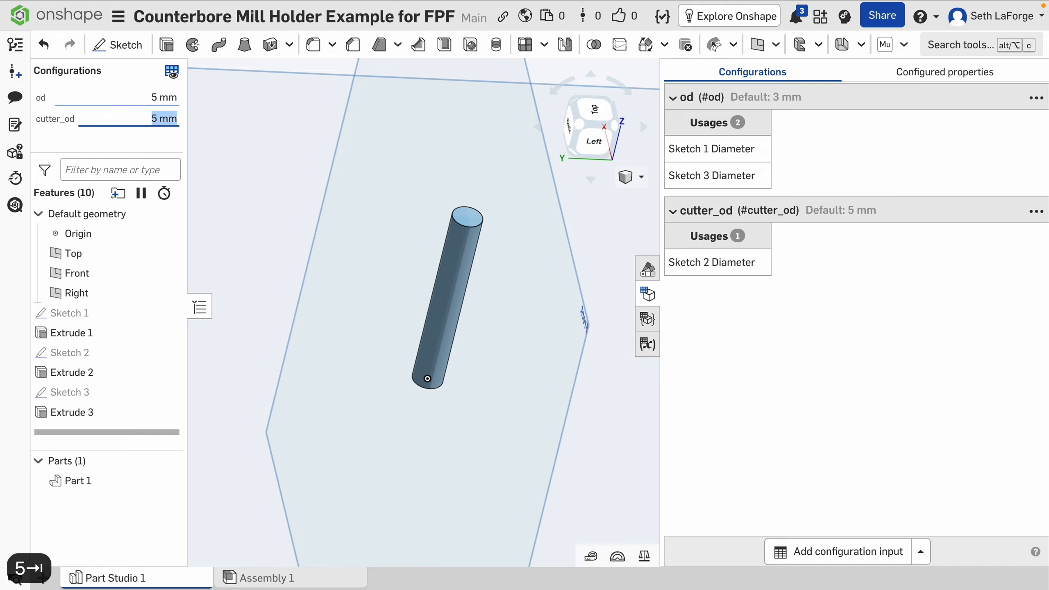
{"action": "type", "text": "7"}
{"action": "key", "text": "Tab"}
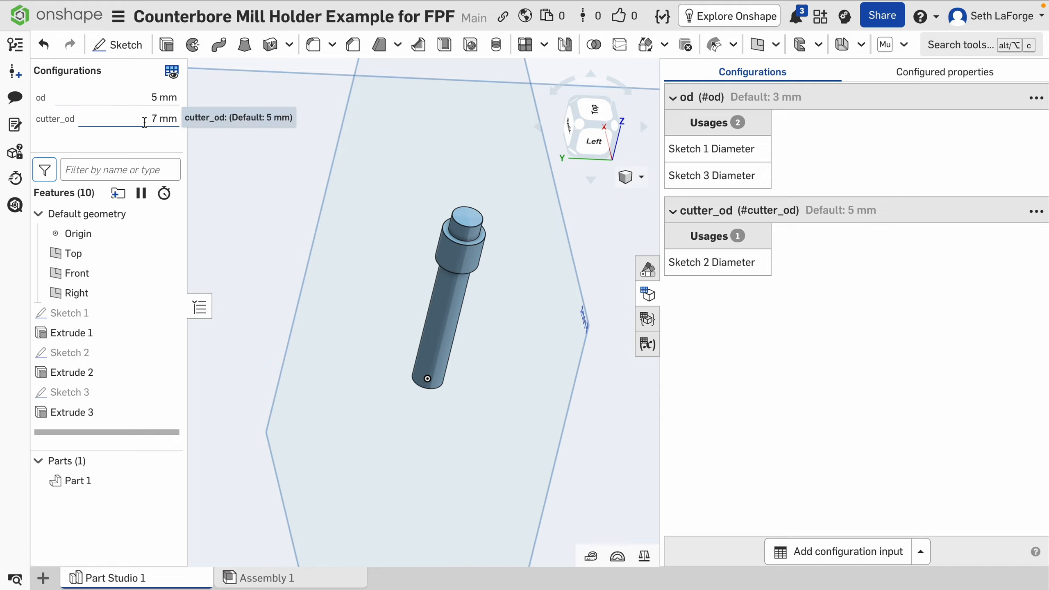
{"action": "left_click", "coordinate": [144, 120]}
{"action": "type", "text": "8"}
{"action": "key", "text": "Return"}
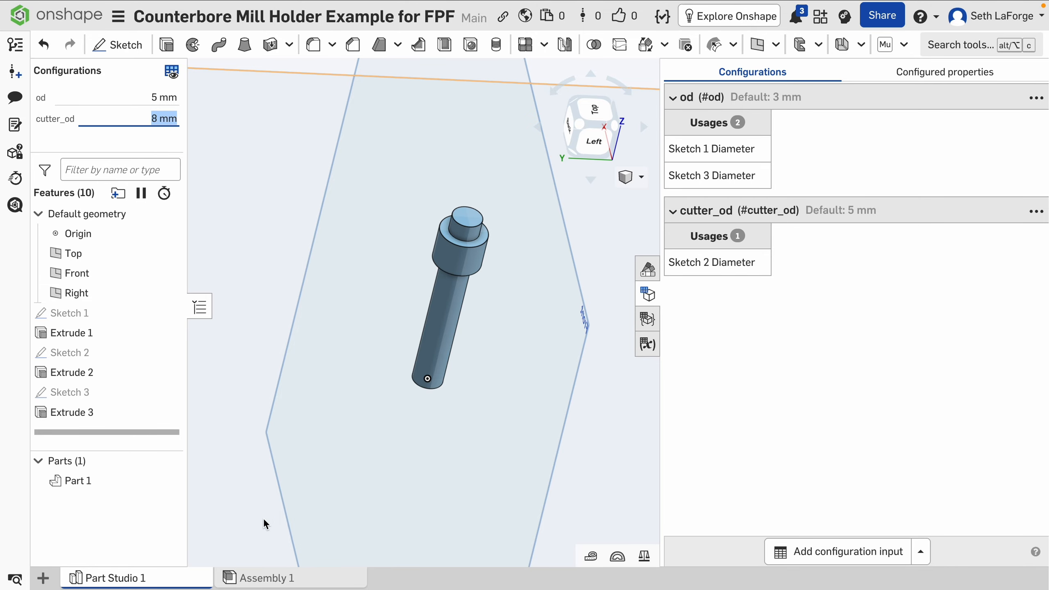
Rename the Part Studio 1 tab as Counterbore Mill.
{"action": "right_click", "coordinate": [132, 577]}
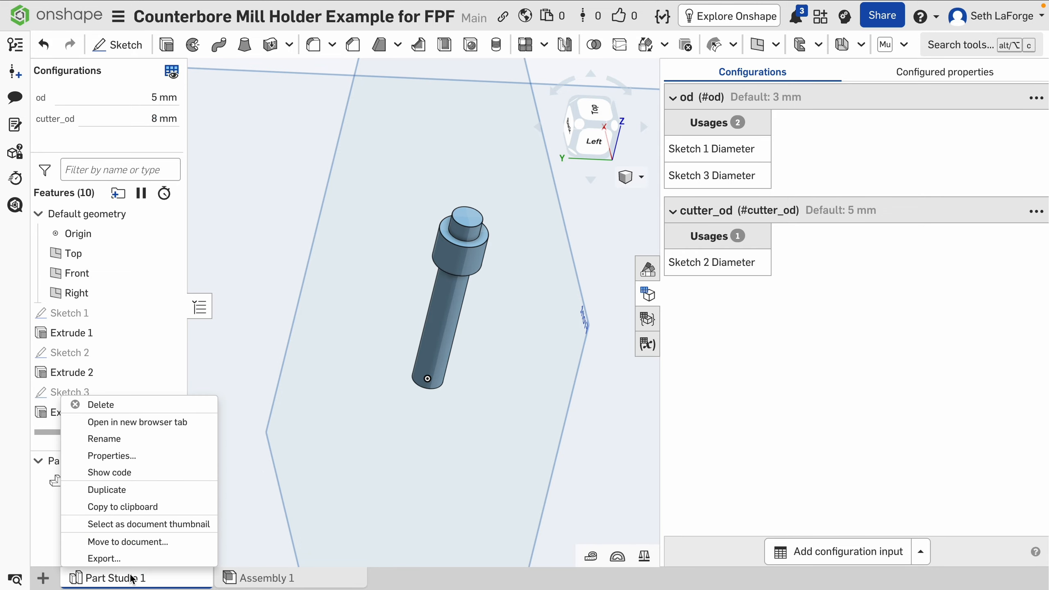
{"action": "left_click", "coordinate": [142, 442]}
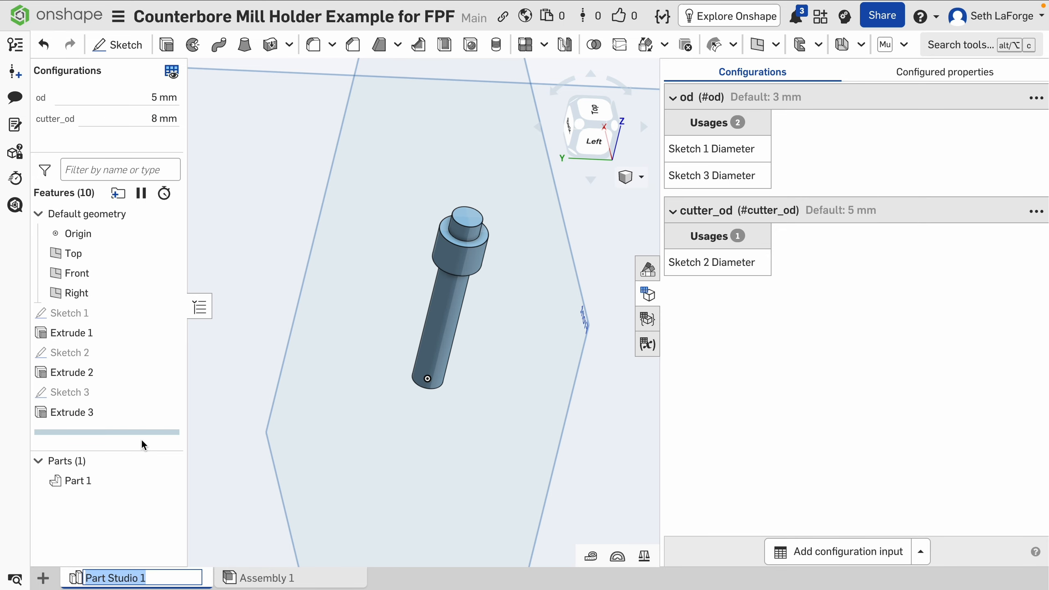
{"action": "type", "text": "Counterbore Mill"}
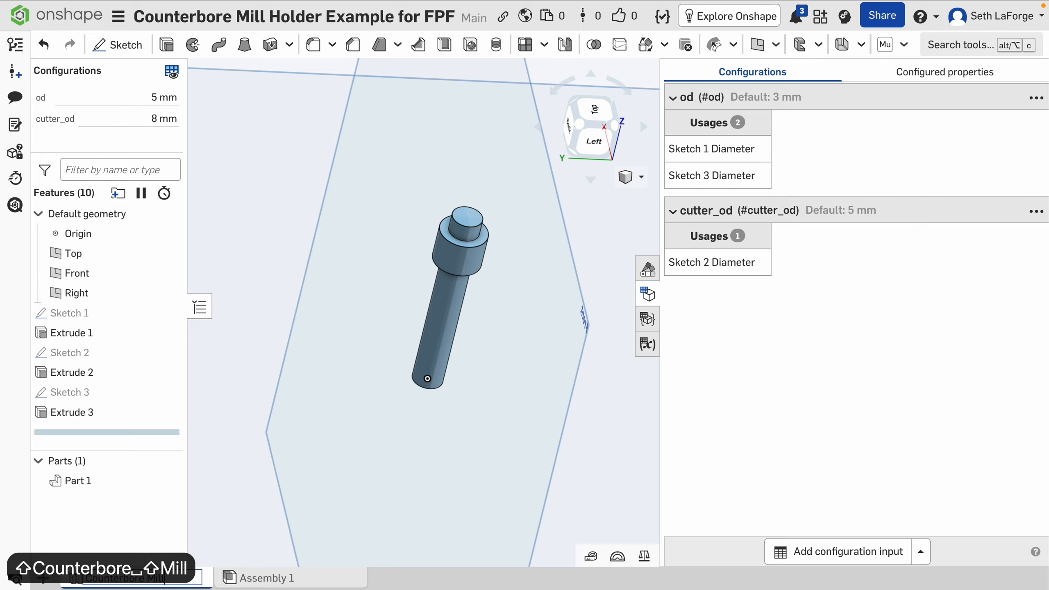
{"action": "key", "text": "Return"}
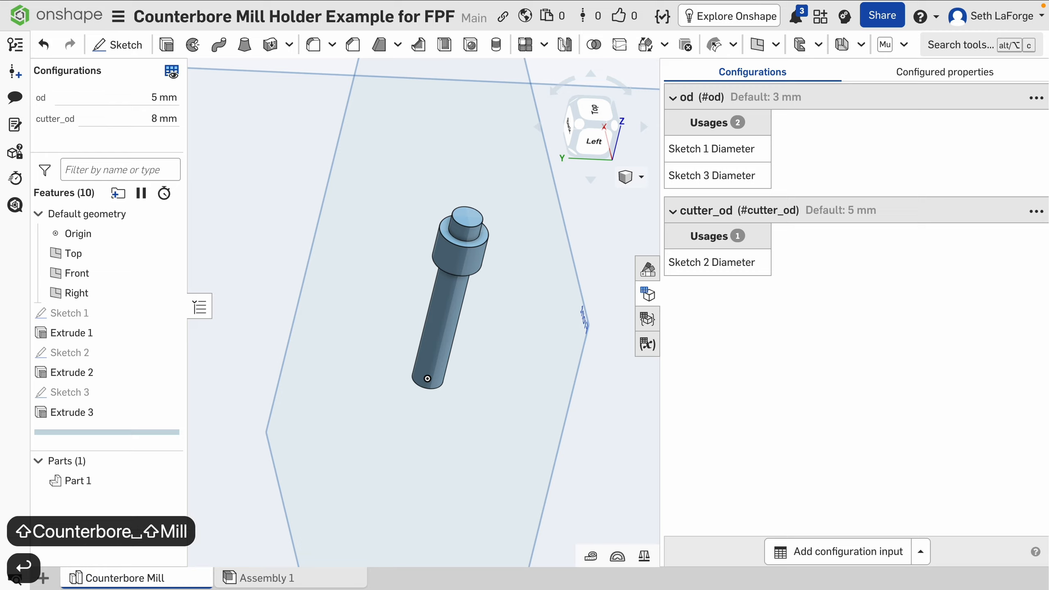
Rename Part 1 in the parts list as Counterbore Mill.
{"action": "right_click", "coordinate": [94, 482]}
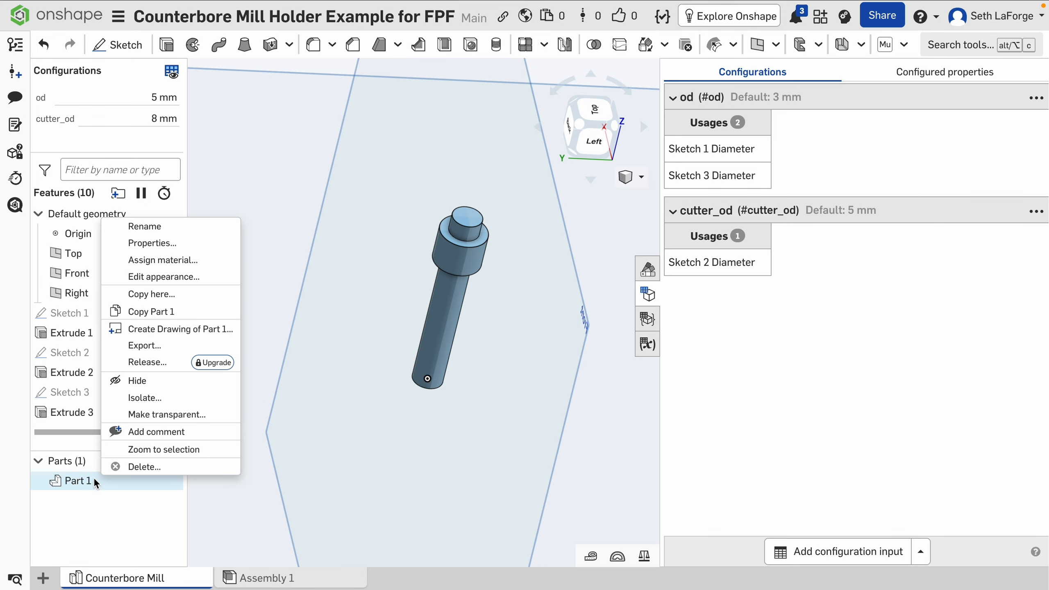
{"action": "left_click", "coordinate": [89, 511]}
{"action": "left_click", "coordinate": [85, 479]}
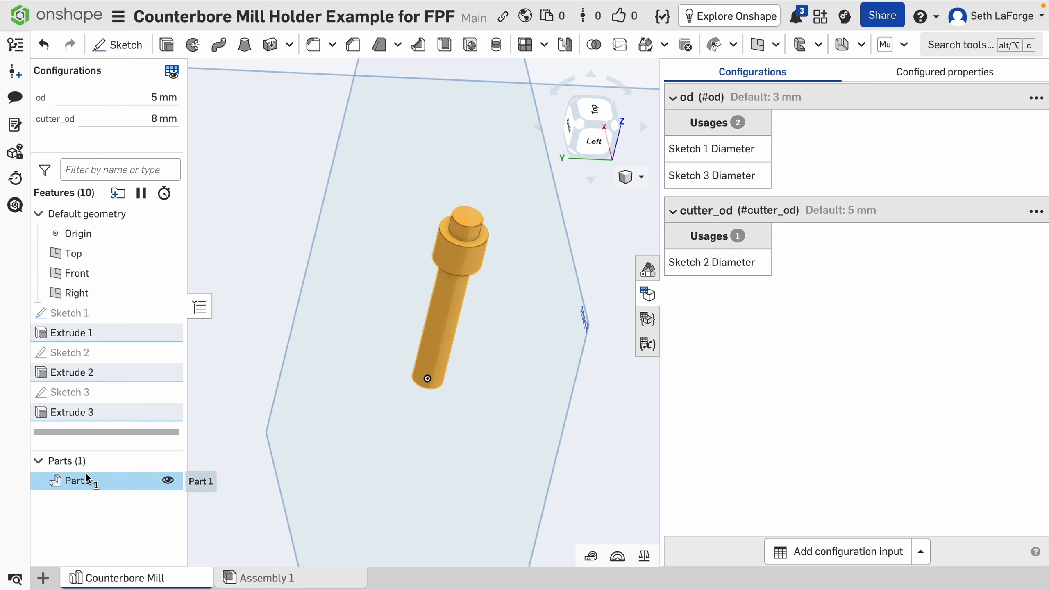
{"action": "key", "text": "shift+n"}
{"action": "type", "text": "Cou"}
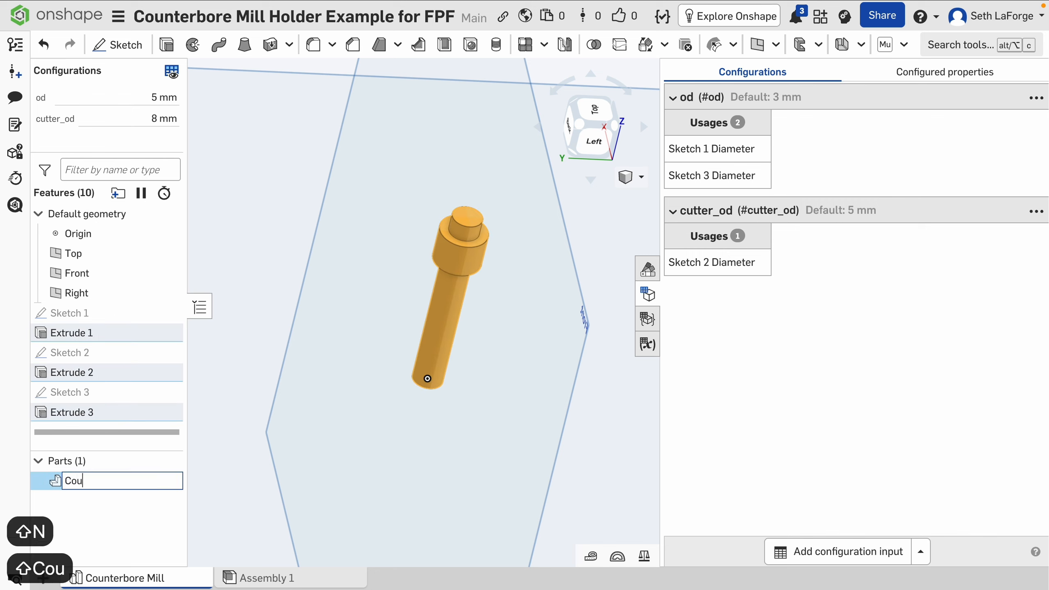
{"action": "type", "text": "nterbore Mill"}
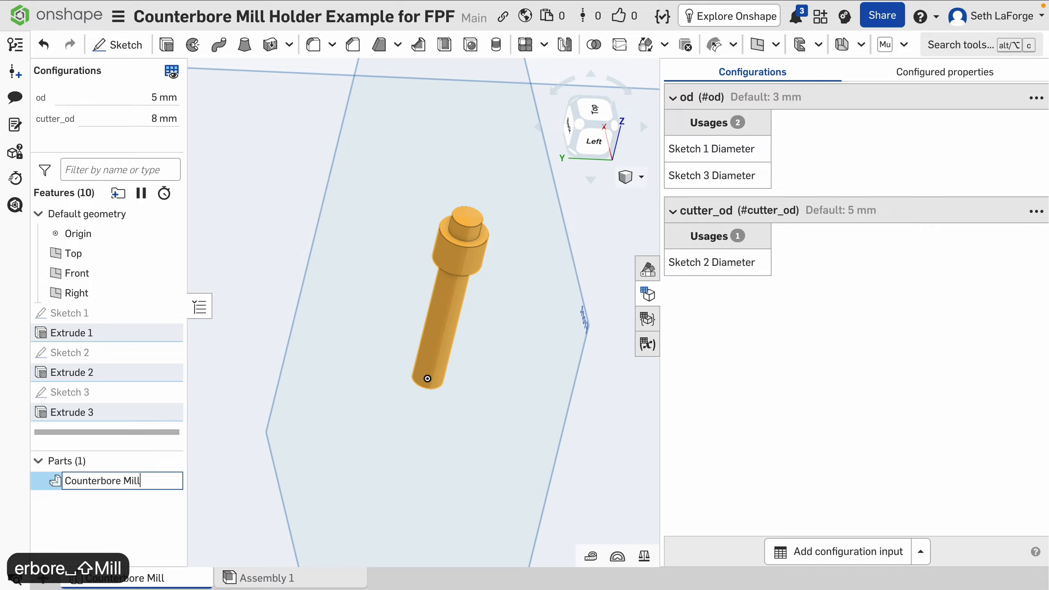
{"action": "key", "text": "Return"}
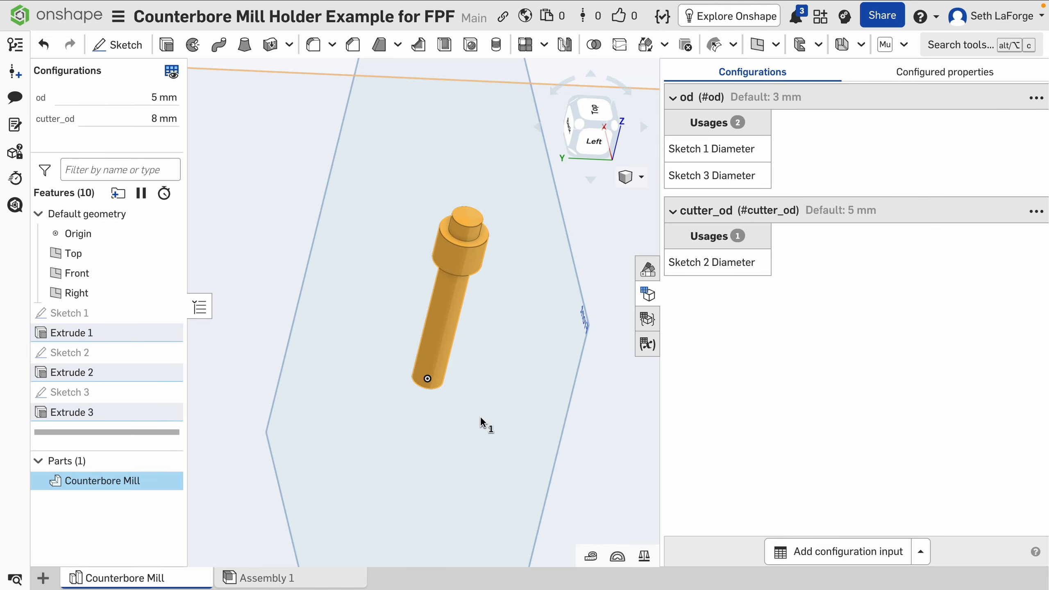
Open Assembly 1 and insert one Counterbore Mill with the default od of 3 mm and cutter_od of 5 mm.
{"action": "left_click", "coordinate": [299, 582]}
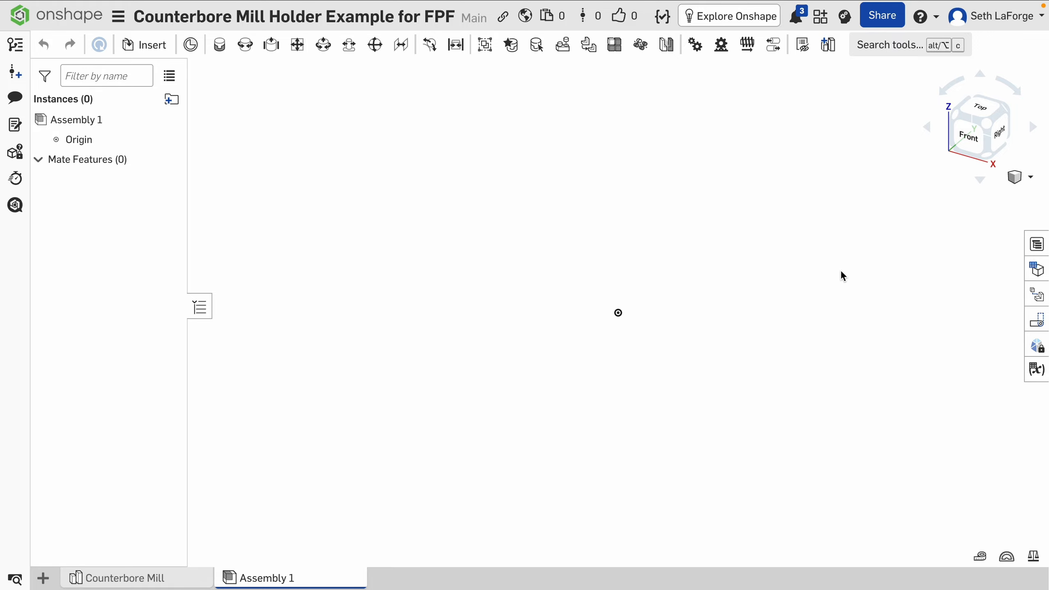
{"action": "left_click", "coordinate": [147, 46]}
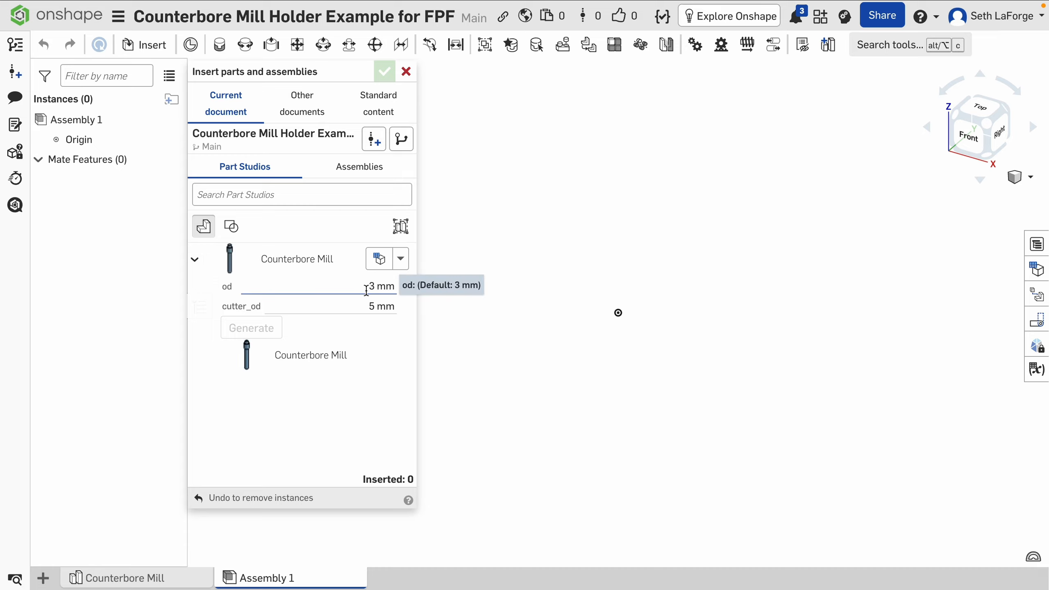
{"action": "left_click", "coordinate": [332, 368]}
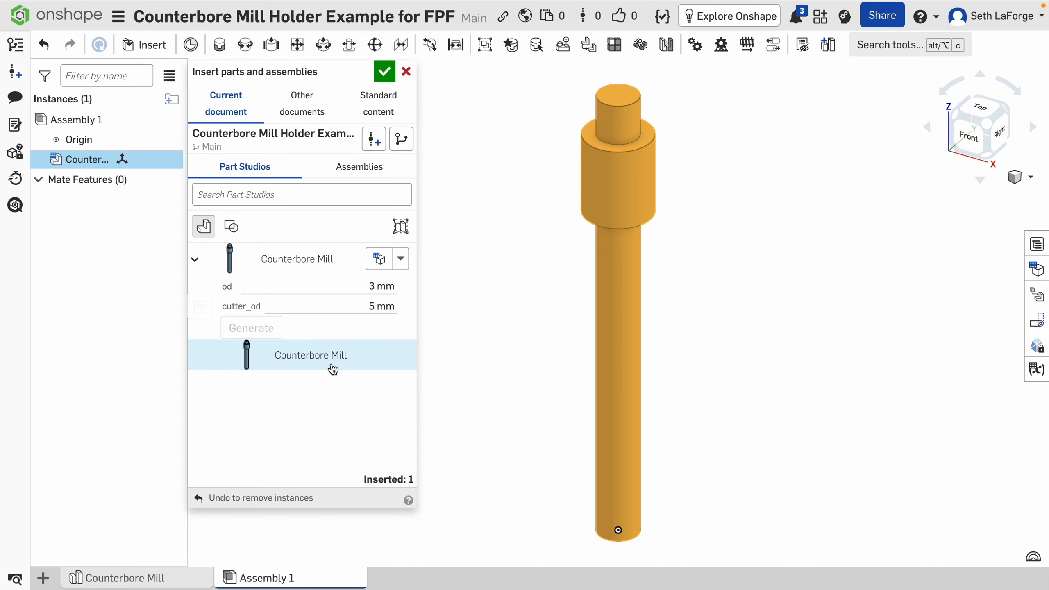
{"action": "left_click", "coordinate": [385, 73]}
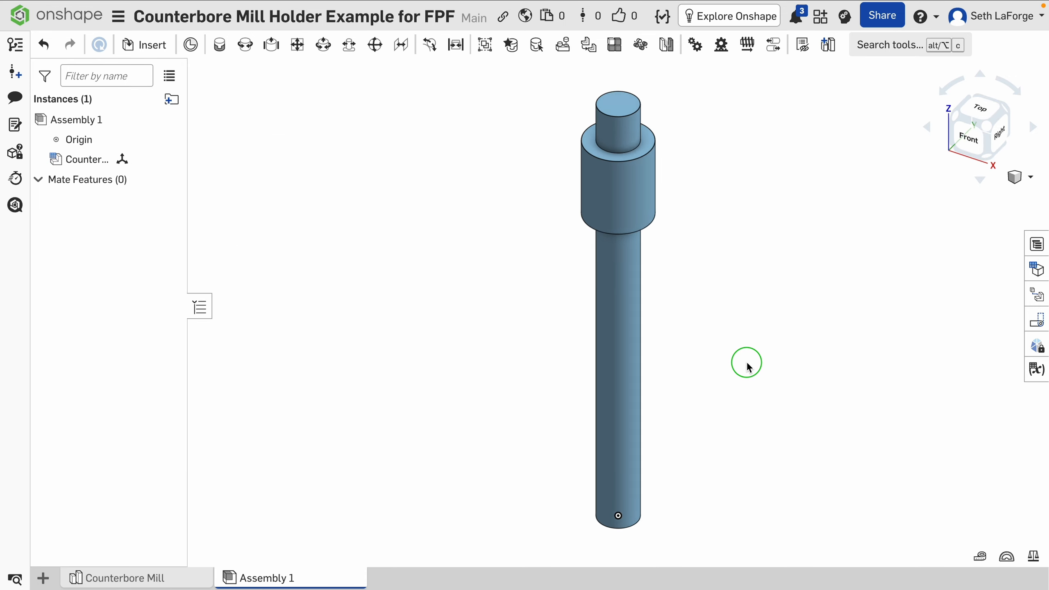
Insert a Counterbore Mill with od 4 mm and cutter_od 6 mm, placing it beside the first mill.
{"action": "right_click_drag", "start_coordinate": [745, 361], "coordinate": [752, 395]}
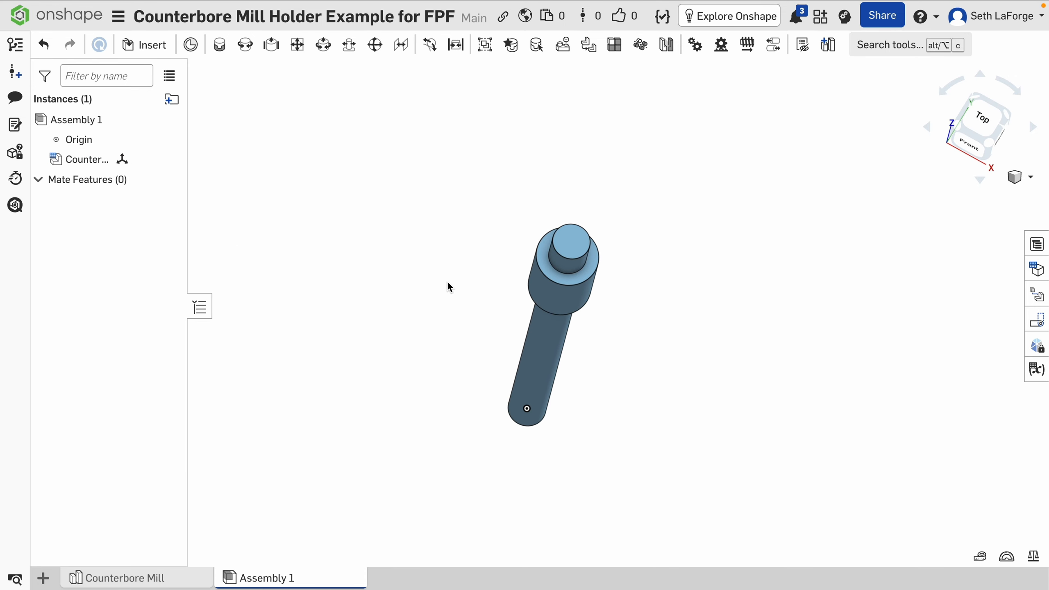
{"action": "left_click", "coordinate": [143, 45]}
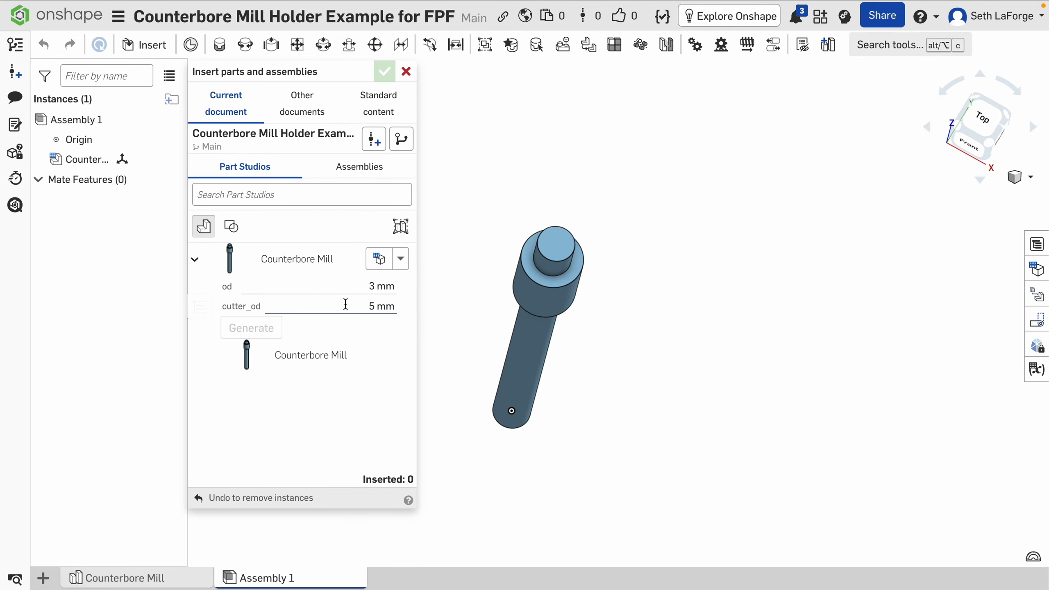
{"action": "left_click", "coordinate": [355, 289]}
{"action": "type", "text": "4"}
{"action": "key", "text": "Tab"}
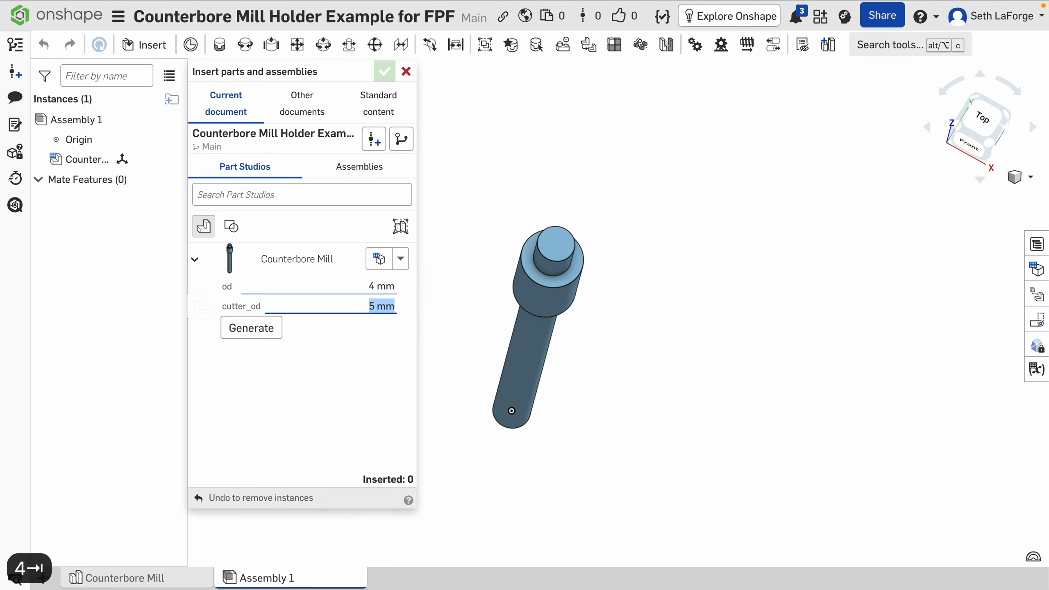
{"action": "type", "text": "6"}
{"action": "key", "text": "Return"}
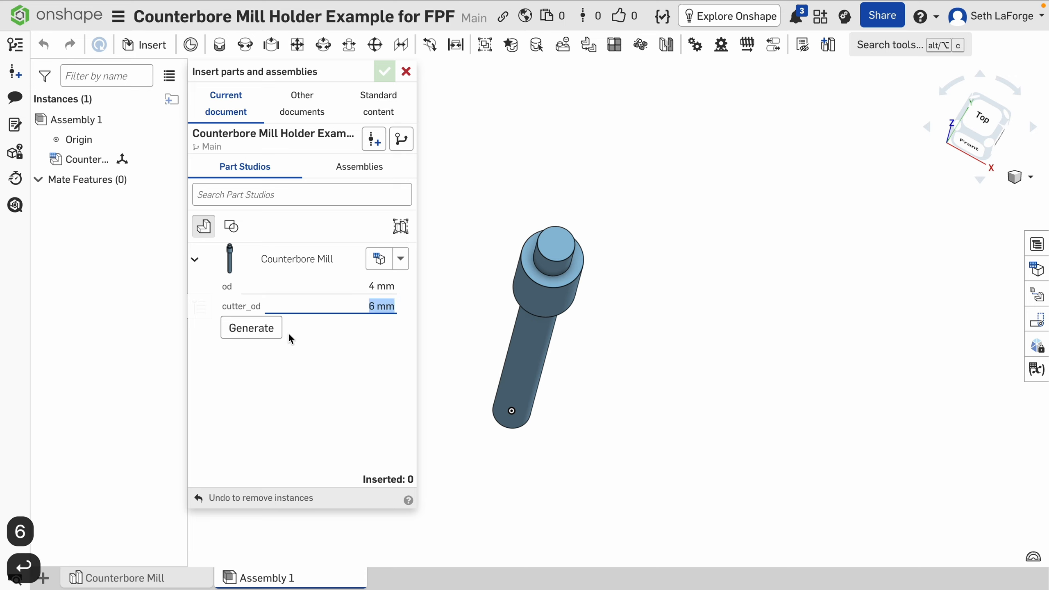
{"action": "left_click", "coordinate": [267, 328]}
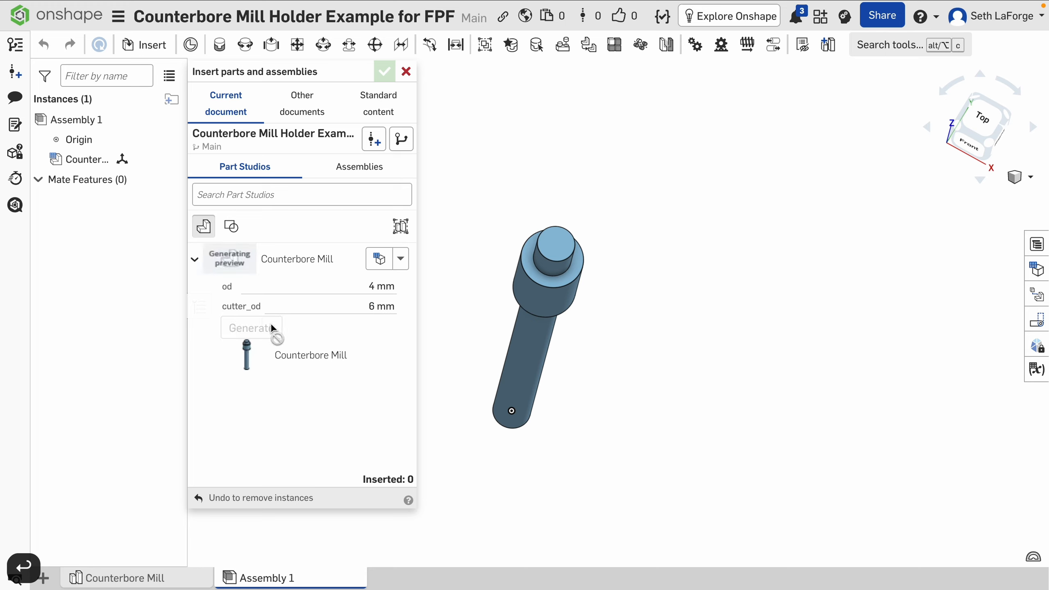
{"action": "left_click", "coordinate": [307, 347]}
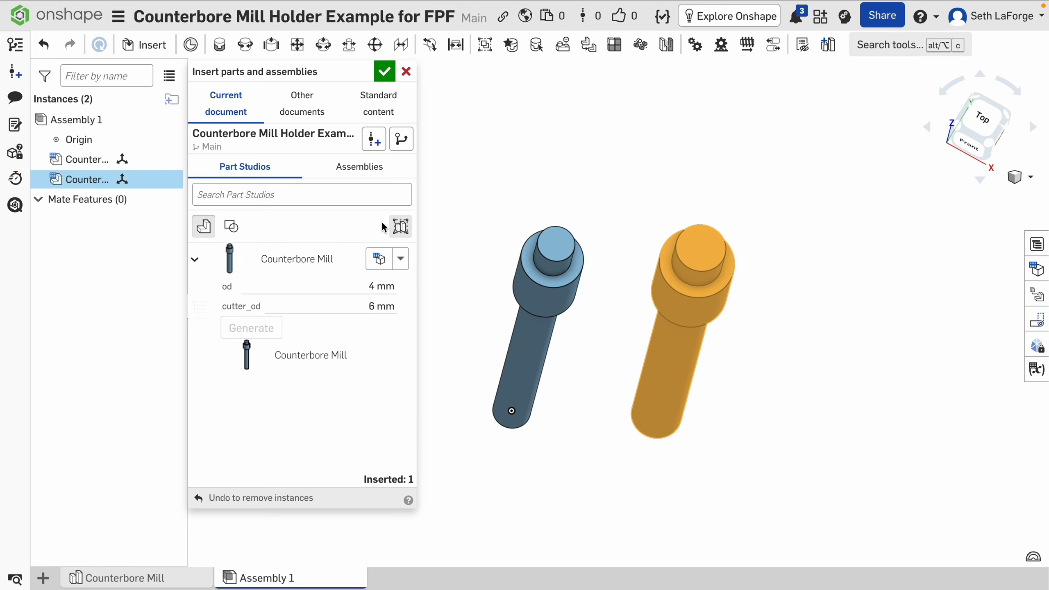
{"action": "left_click", "coordinate": [696, 326]}
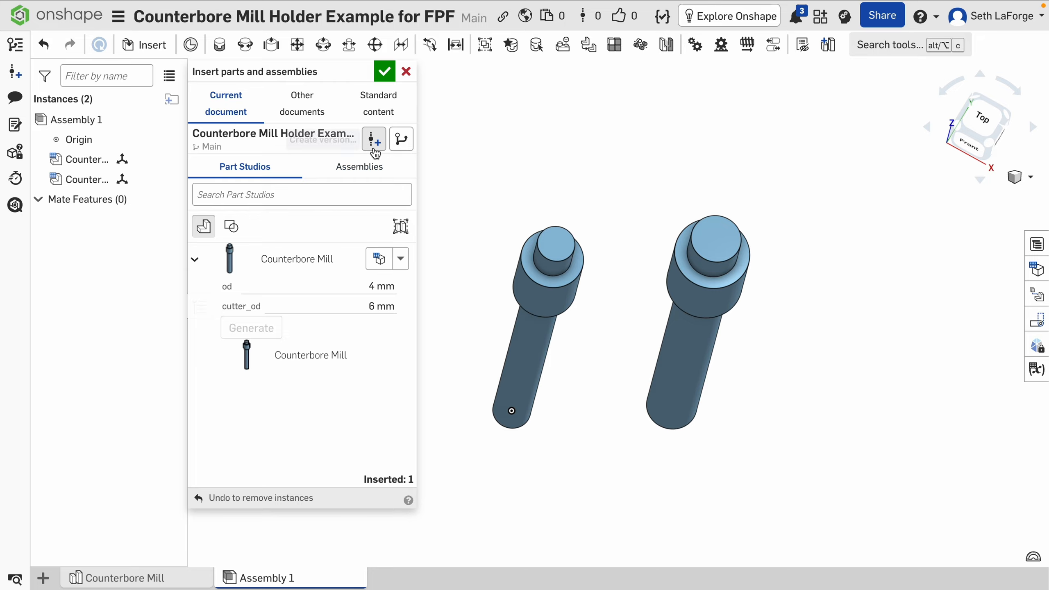
Insert a Counterbore Mill variant with od 5 mm and cutter_od 7 mm, placing it beside the 4 mm mill.
{"action": "left_click", "coordinate": [355, 286]}
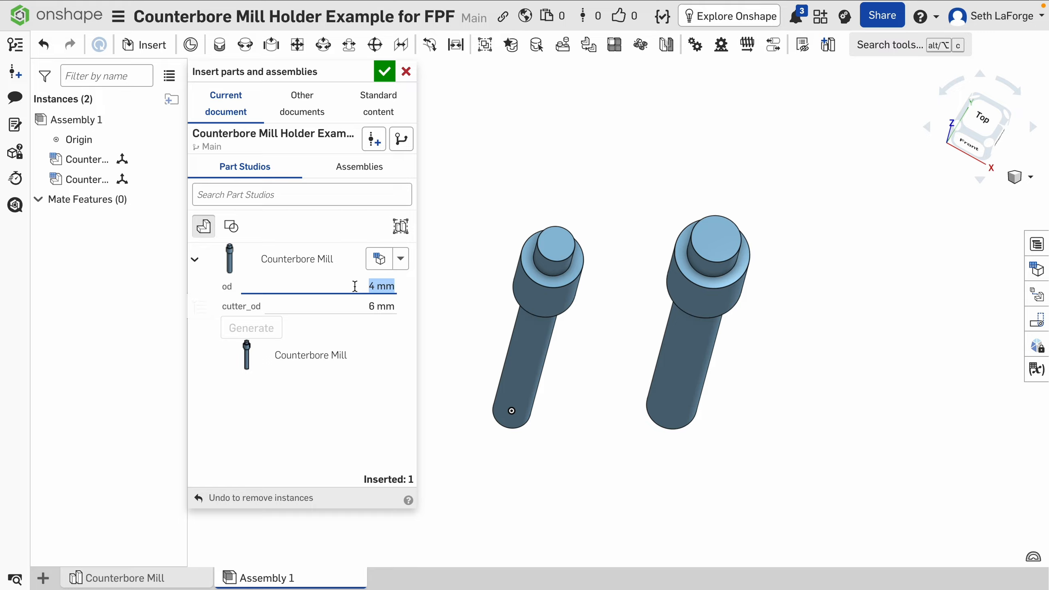
{"action": "type", "text": "5"}
{"action": "key", "text": "Tab"}
{"action": "type", "text": "7"}
{"action": "key", "text": "Tab"}
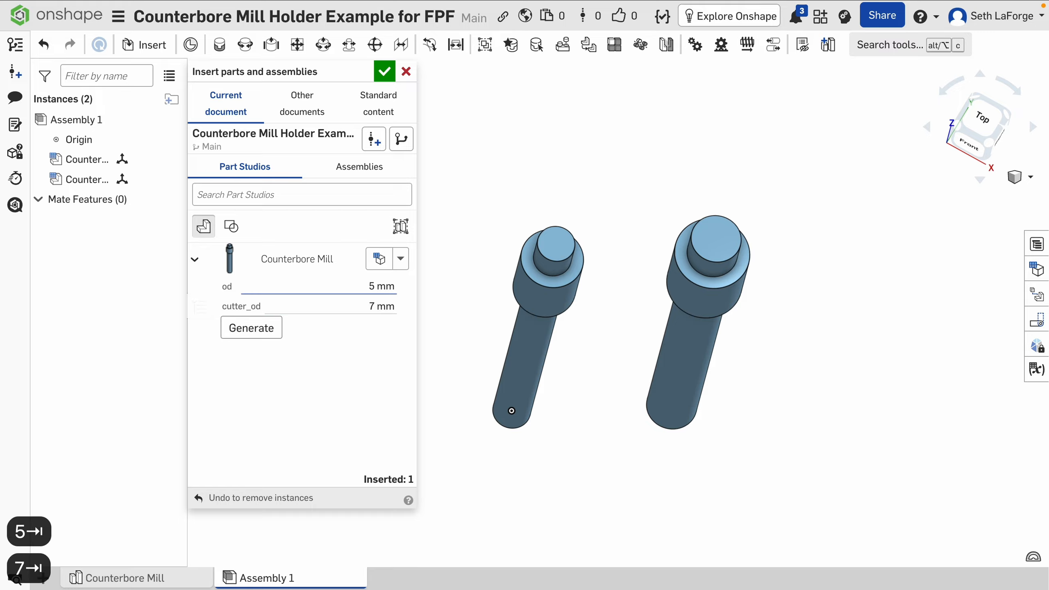
{"action": "left_click", "coordinate": [276, 335]}
{"action": "left_click", "coordinate": [275, 352]}
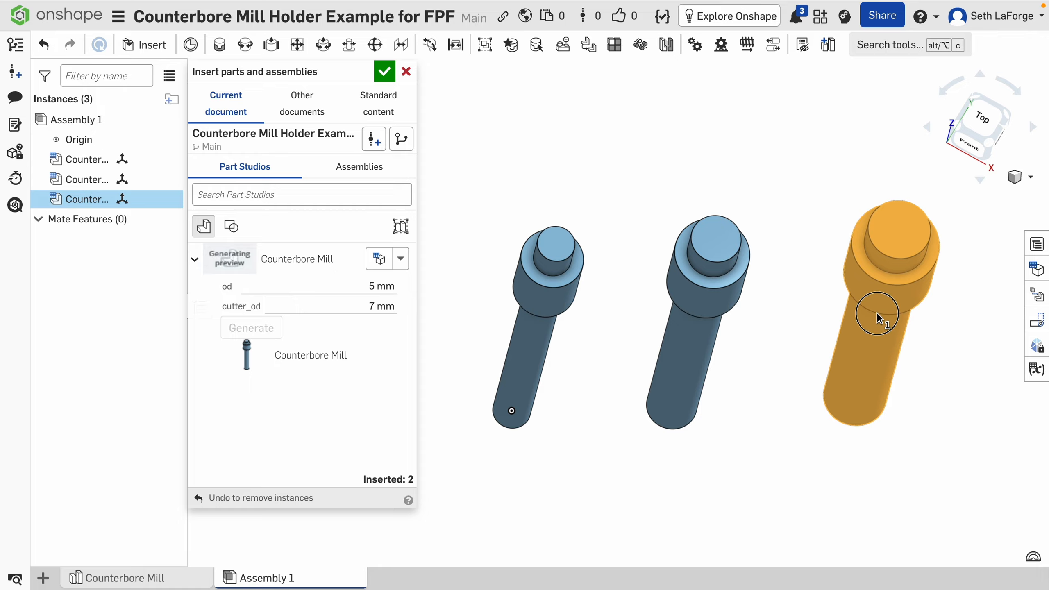
{"action": "left_click", "coordinate": [878, 310]}
Insert a Counterbore Mill variant with od 6 mm and cutter_od 8 mm, placing it behind the smaller mills.
{"action": "left_click", "coordinate": [348, 288]}
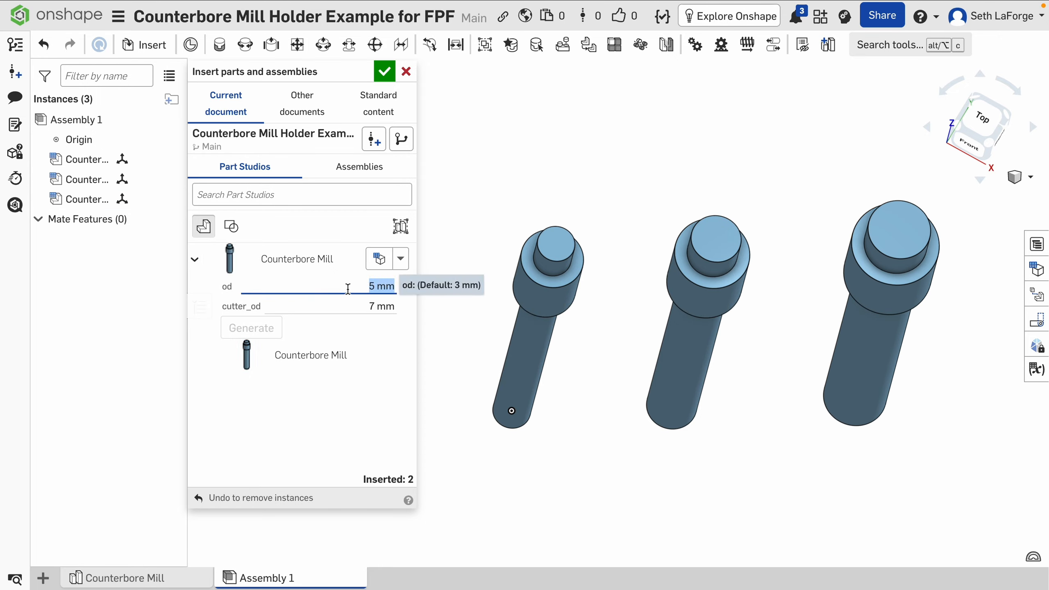
{"action": "type", "text": "6"}
{"action": "key", "text": "Tab"}
{"action": "type", "text": "8"}
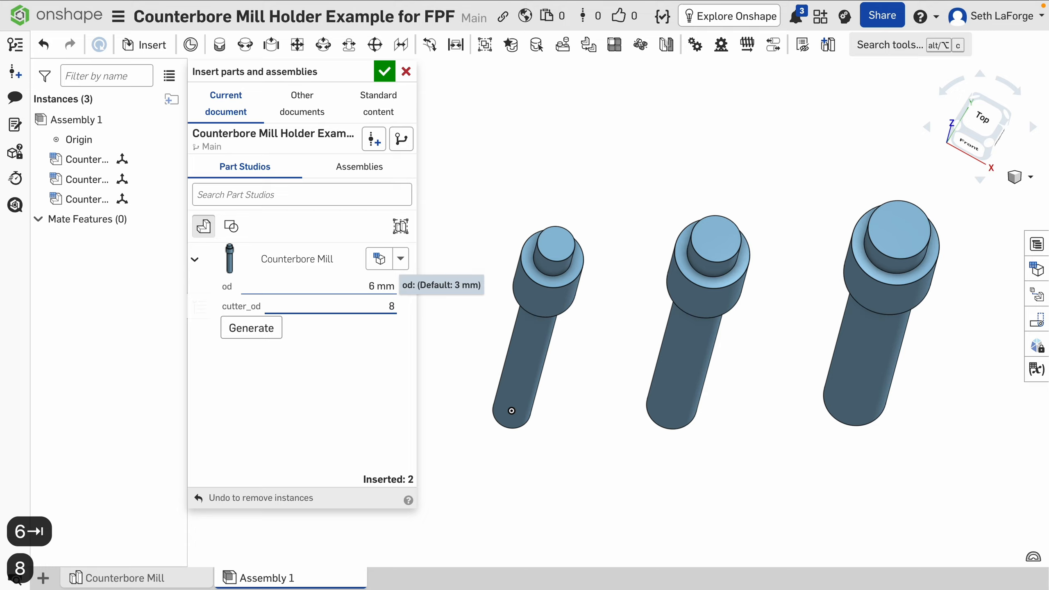
{"action": "key", "text": "Tab"}
{"action": "left_click", "coordinate": [251, 327]}
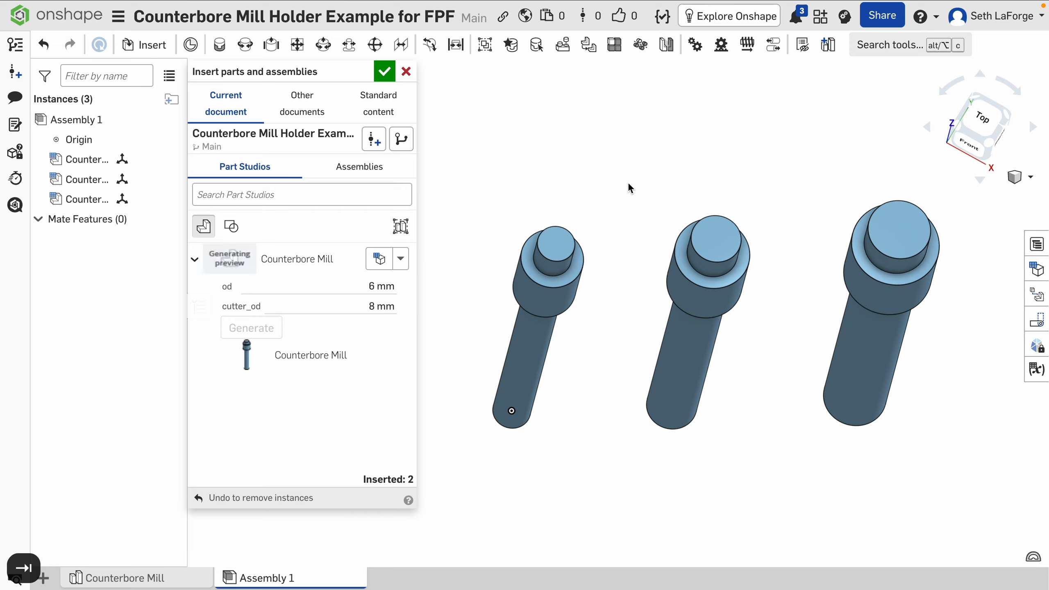
{"action": "left_click", "coordinate": [256, 355]}
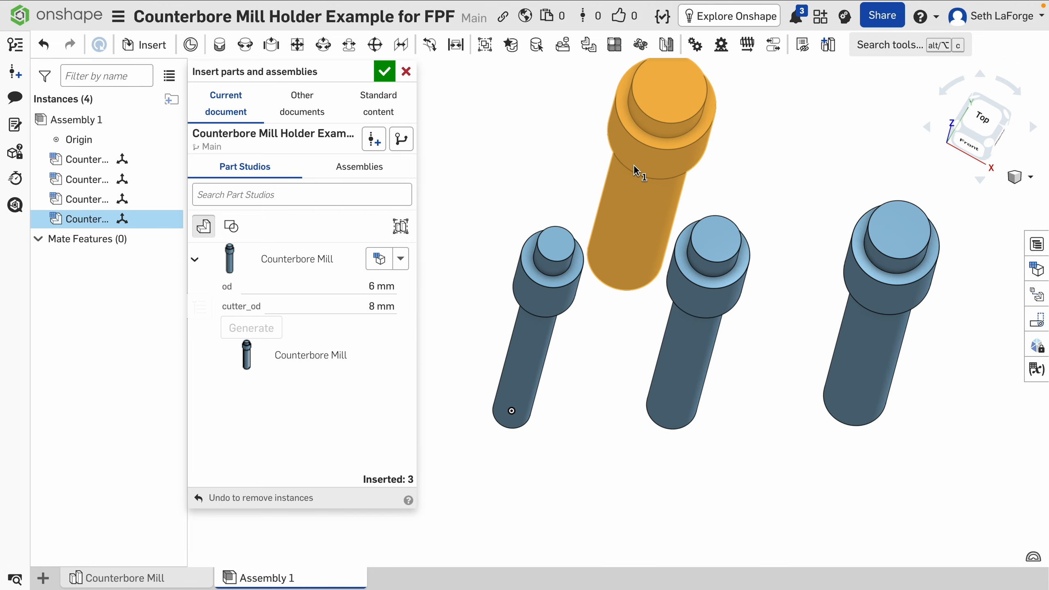
{"action": "left_click", "coordinate": [620, 168]}
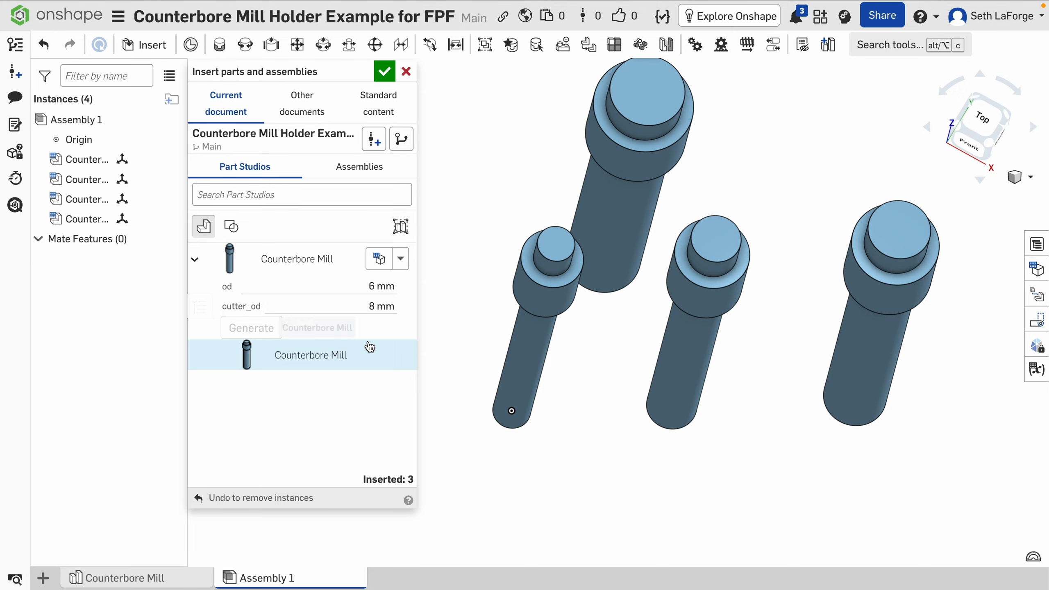
Insert a Counterbore Mill variant with od 8 mm and cutter_od 11 mm beside the 6 mm mill, and finish inserting parts.
{"action": "left_click", "coordinate": [360, 289]}
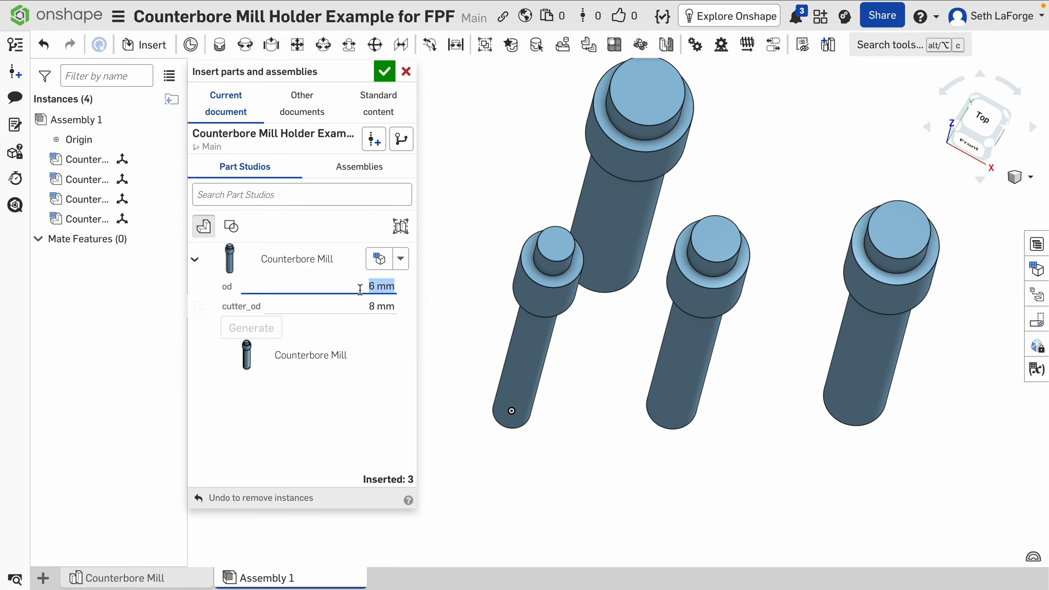
{"action": "type", "text": "8"}
{"action": "key", "text": "Tab"}
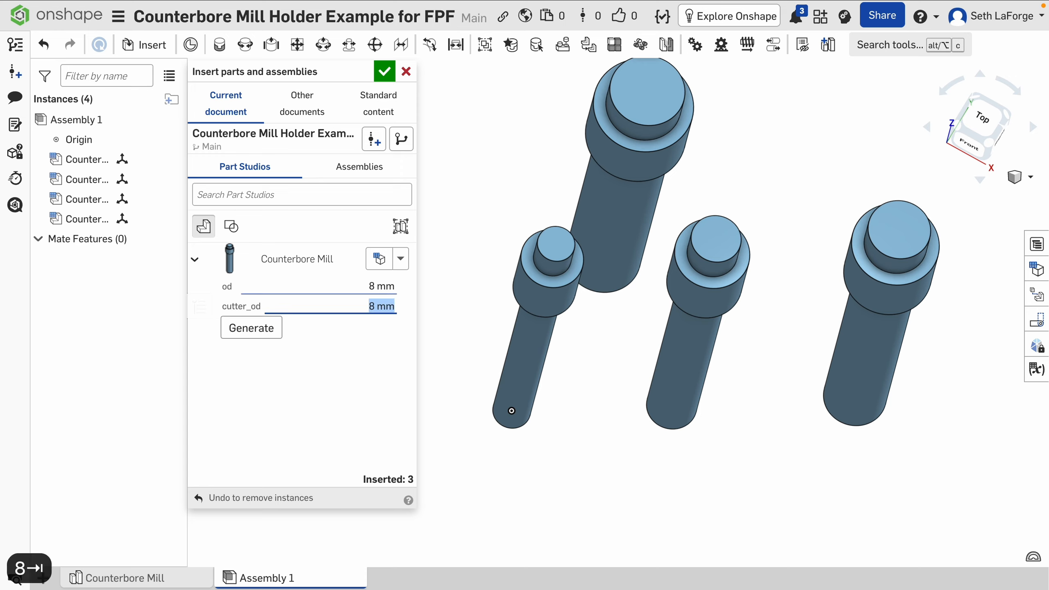
{"action": "type", "text": "12"}
{"action": "key", "text": "BackSpace"}
{"action": "type", "text": "1"}
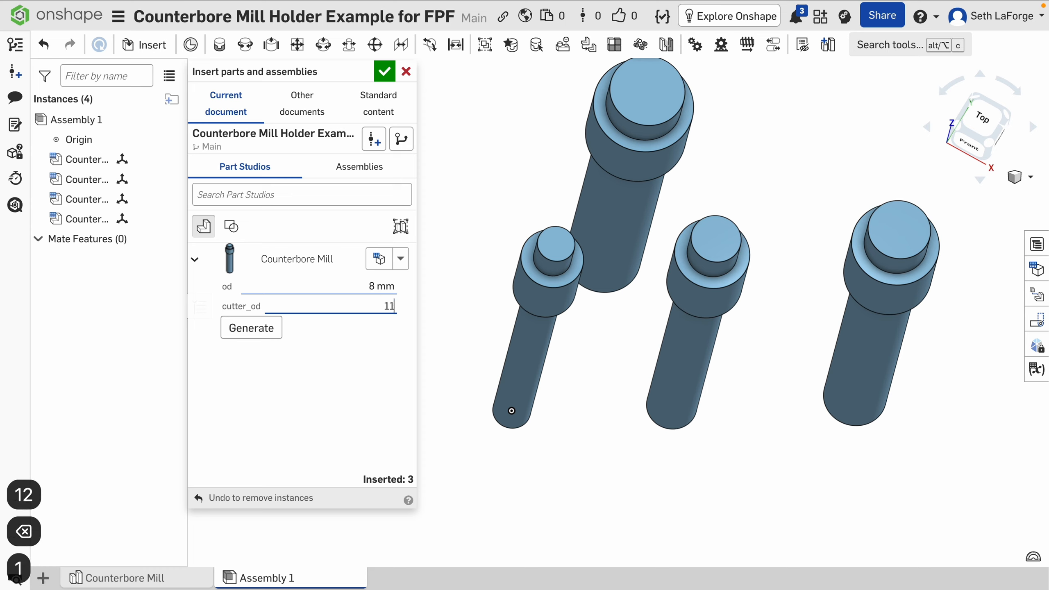
{"action": "key", "text": "Return"}
{"action": "left_click", "coordinate": [253, 329]}
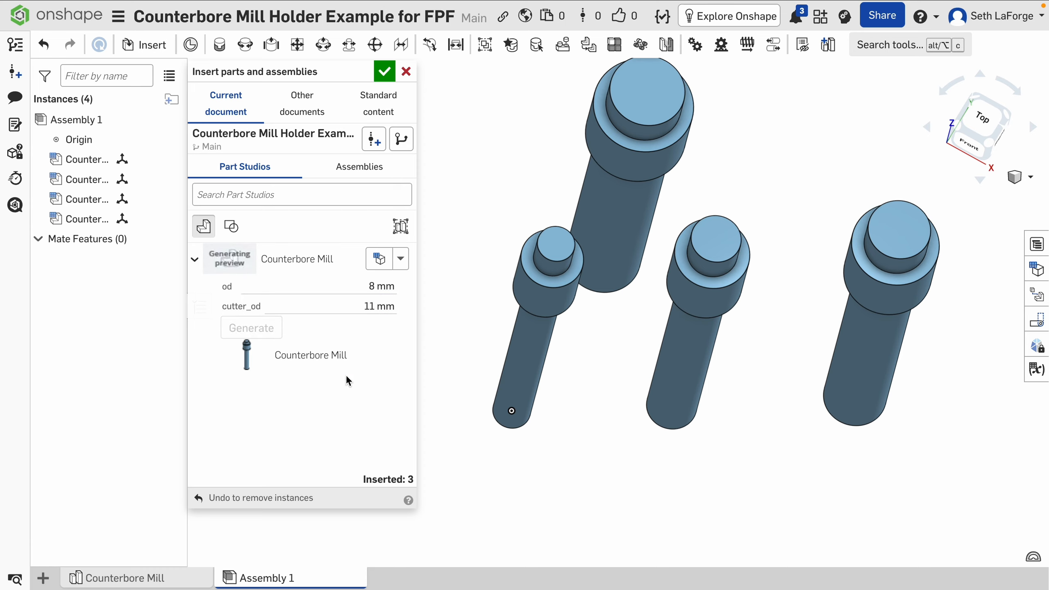
{"action": "left_click", "coordinate": [318, 355]}
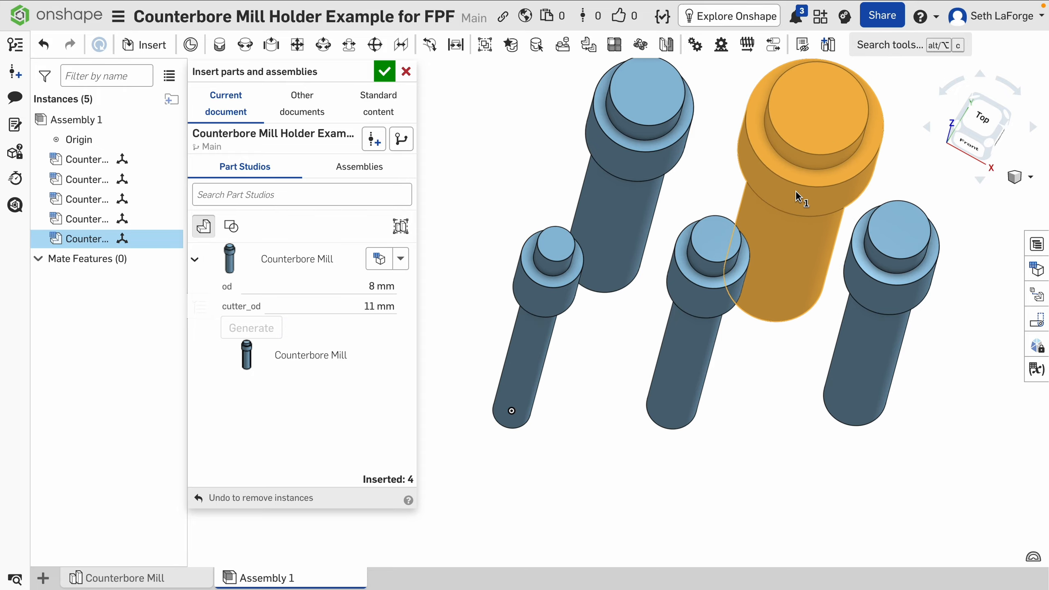
{"action": "left_click", "coordinate": [795, 190]}
{"action": "left_click", "coordinate": [384, 74]}
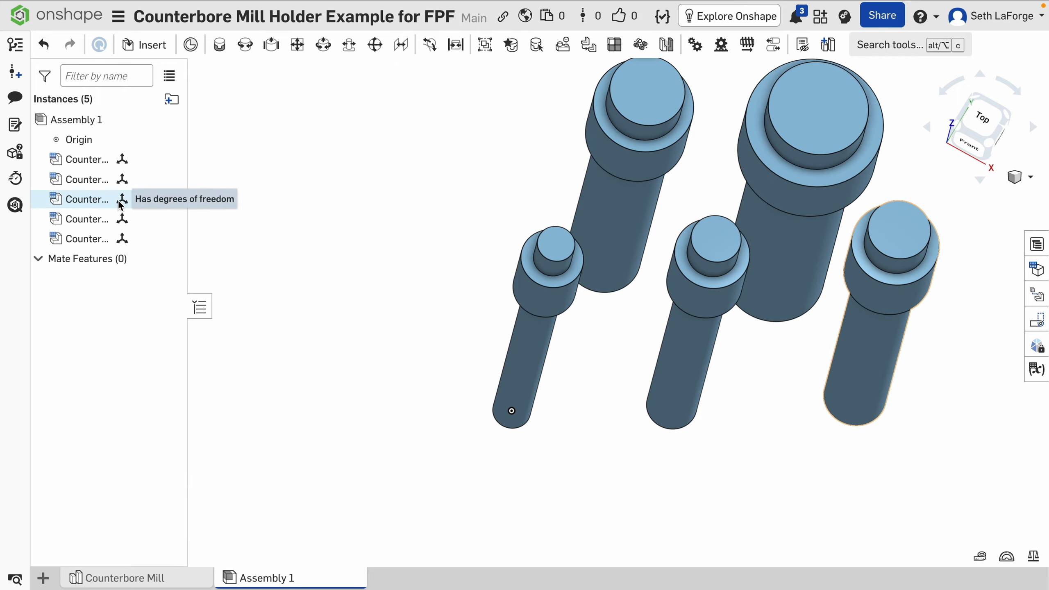
Widen the instance list and change the configuration of Counterbore Mill <4> to a cutter_od of 9 mm.
{"action": "left_click_drag", "start_coordinate": [189, 191], "coordinate": [256, 192]}
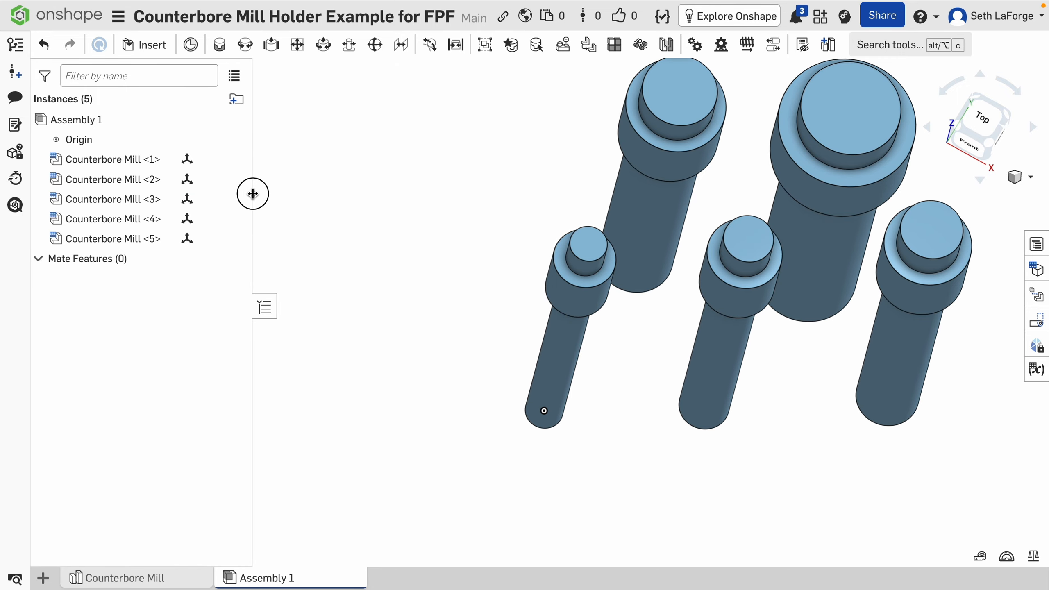
{"action": "right_click", "coordinate": [667, 167]}
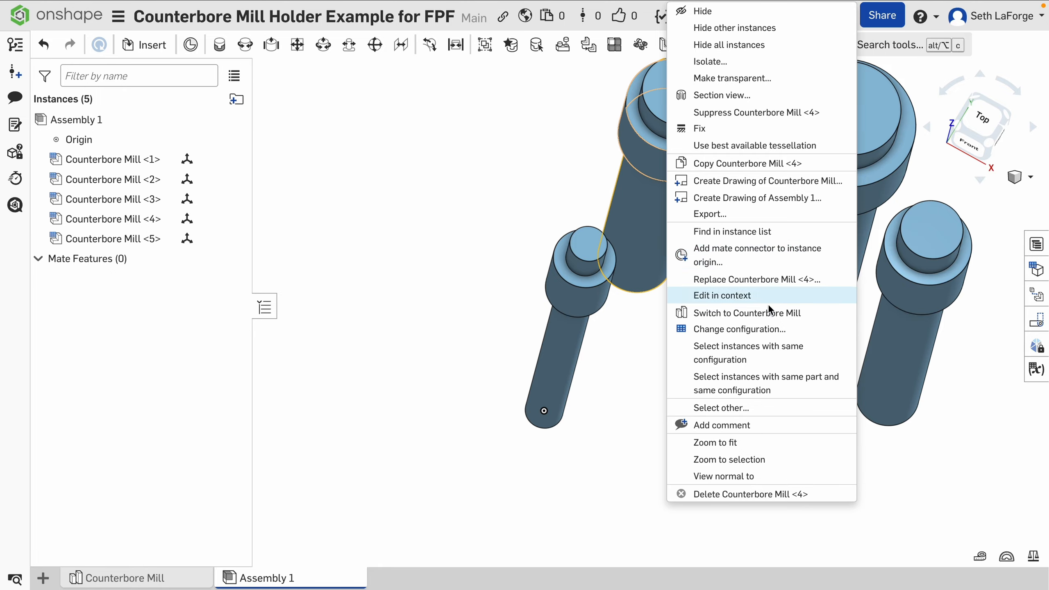
{"action": "left_click", "coordinate": [768, 329]}
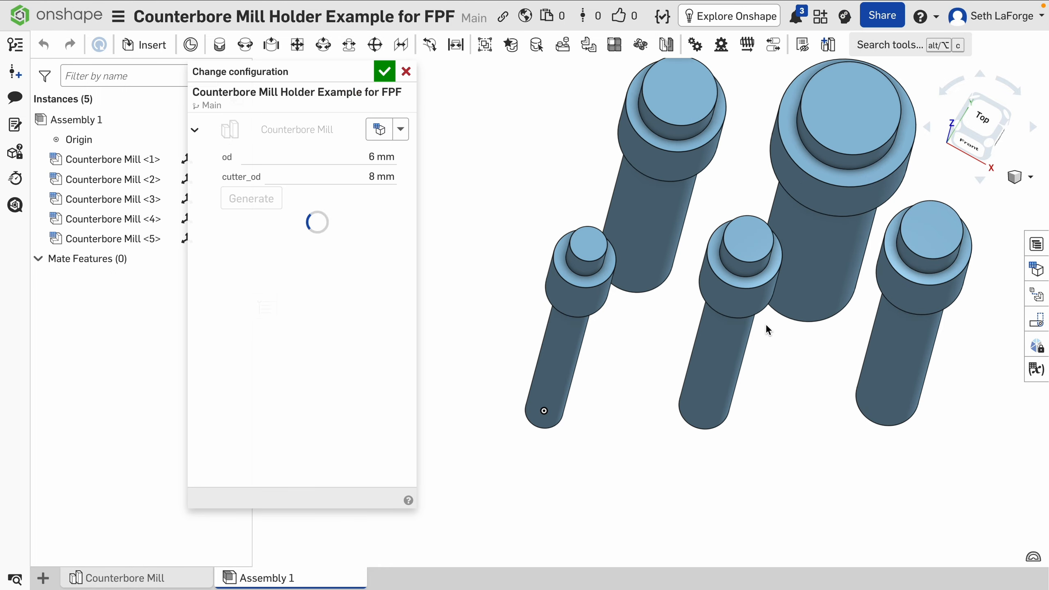
{"action": "left_click", "coordinate": [358, 175]}
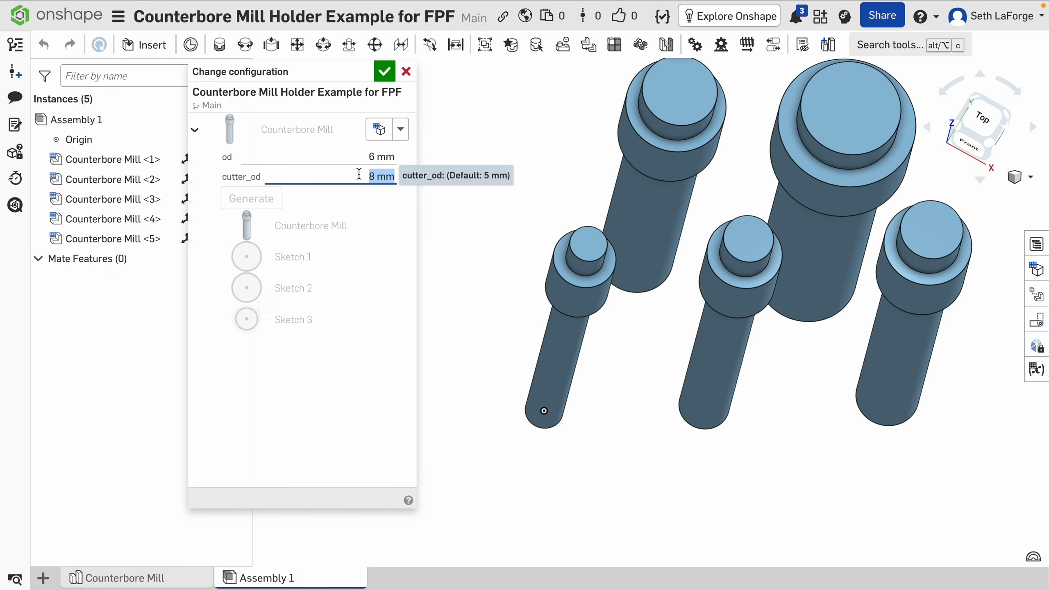
{"action": "type", "text": "9"}
{"action": "key", "text": "Return"}
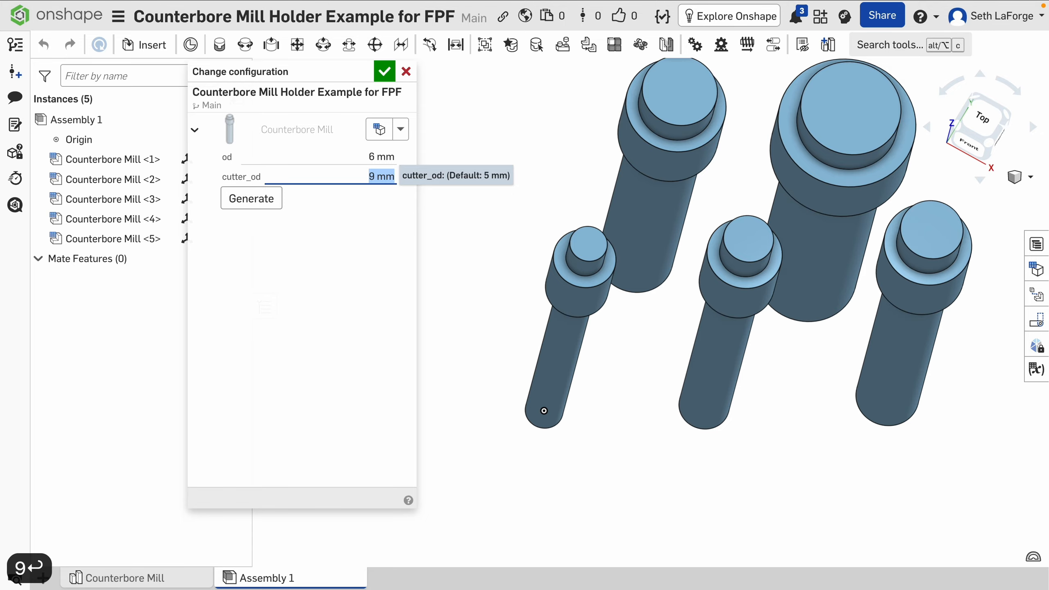
{"action": "left_click", "coordinate": [250, 198]}
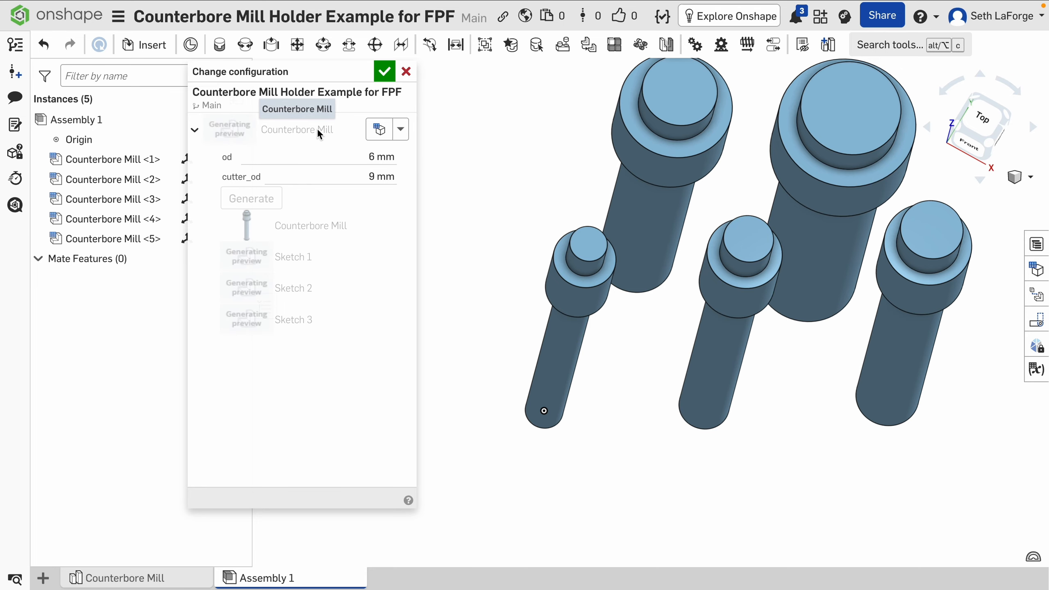
{"action": "left_click", "coordinate": [384, 74]}
{"action": "scroll", "coordinate": [710, 270], "scroll_direction": "down", "scroll_amount": 2}
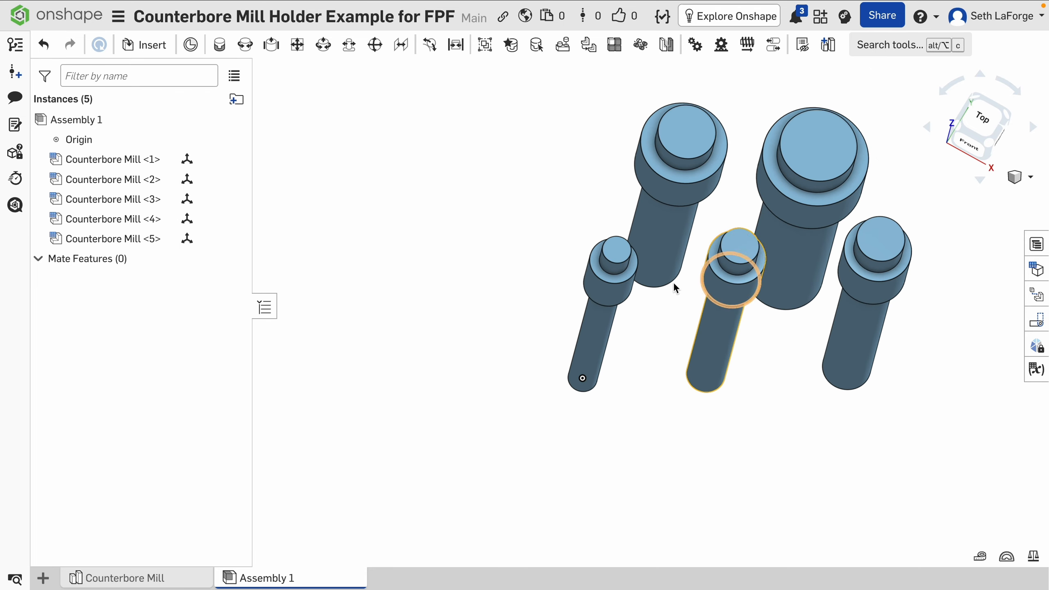
In the front view, move the four larger mills vertically so their bases roughly line up with the 3 mm mill's base.
{"action": "right_click_drag", "start_coordinate": [675, 288], "coordinate": [642, 275]}
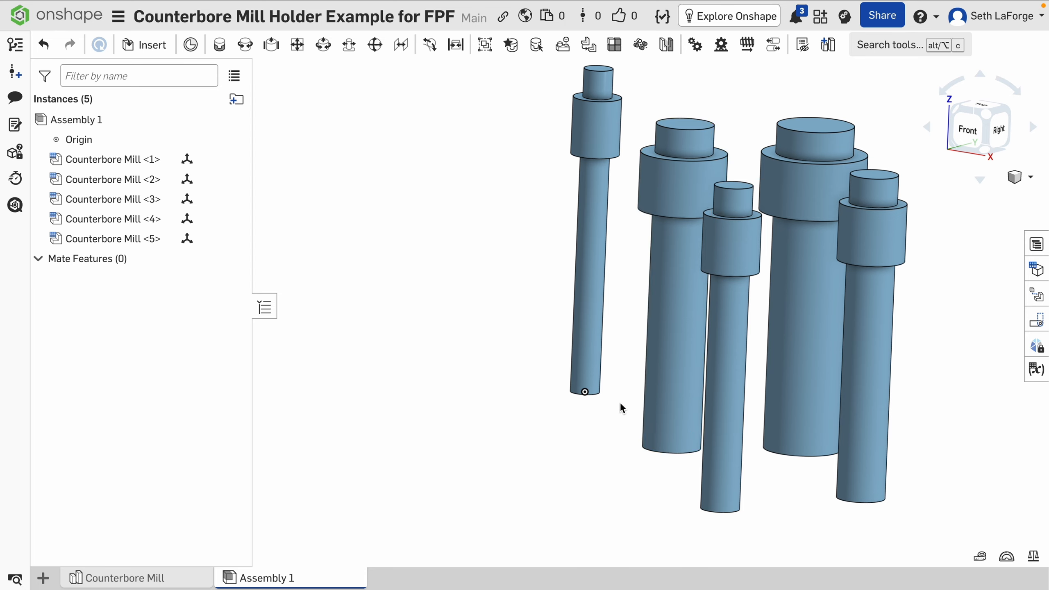
{"action": "mouse_move", "coordinate": [618, 426]}
{"action": "right_mouse_down"}
{"action": "mouse_move", "coordinate": [612, 445]}
{"action": "mouse_move", "coordinate": [608, 437]}
{"action": "right_mouse_up"}
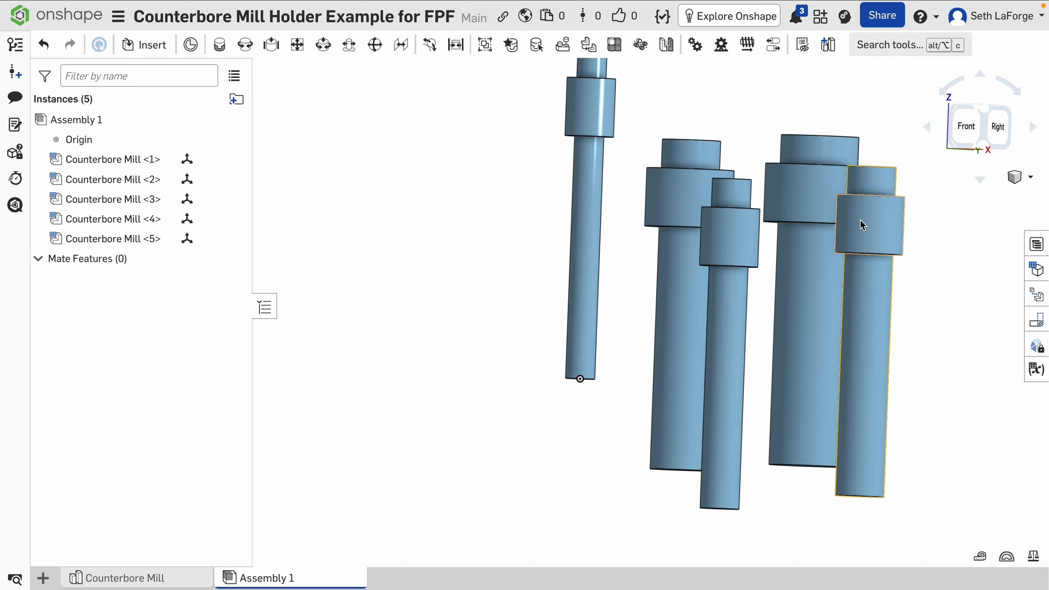
{"action": "key", "text": "n"}
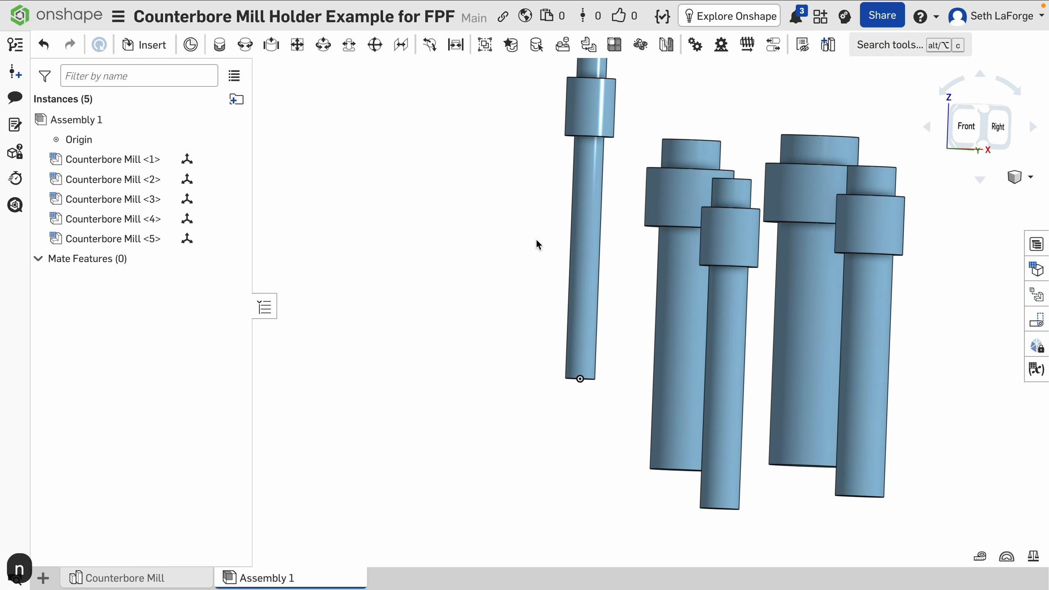
{"action": "left_click", "coordinate": [980, 135]}
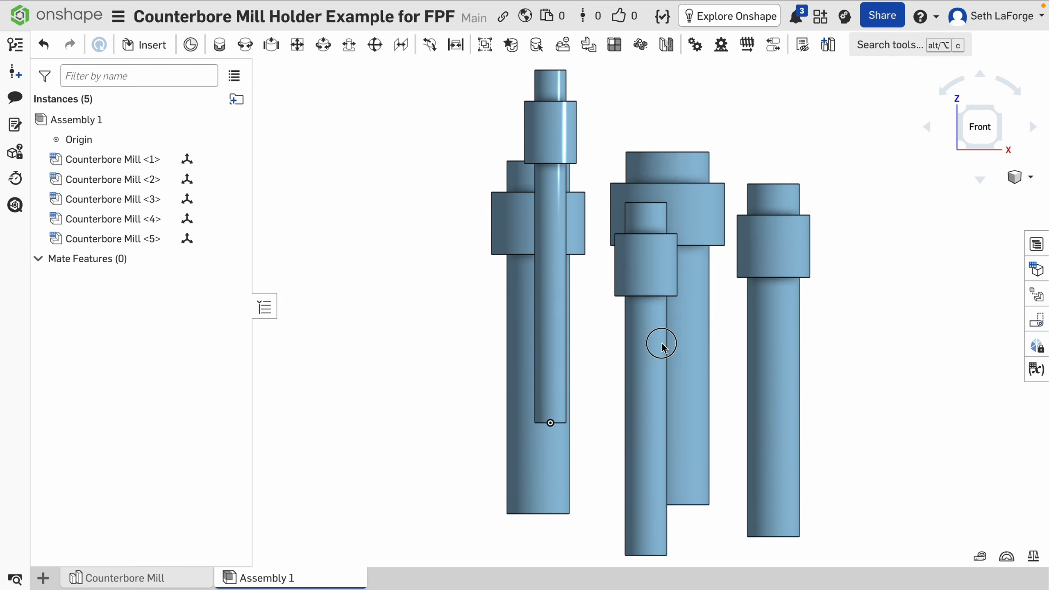
{"action": "key", "text": "ctrl+z"}
{"action": "key", "text": "ctrl+z"}
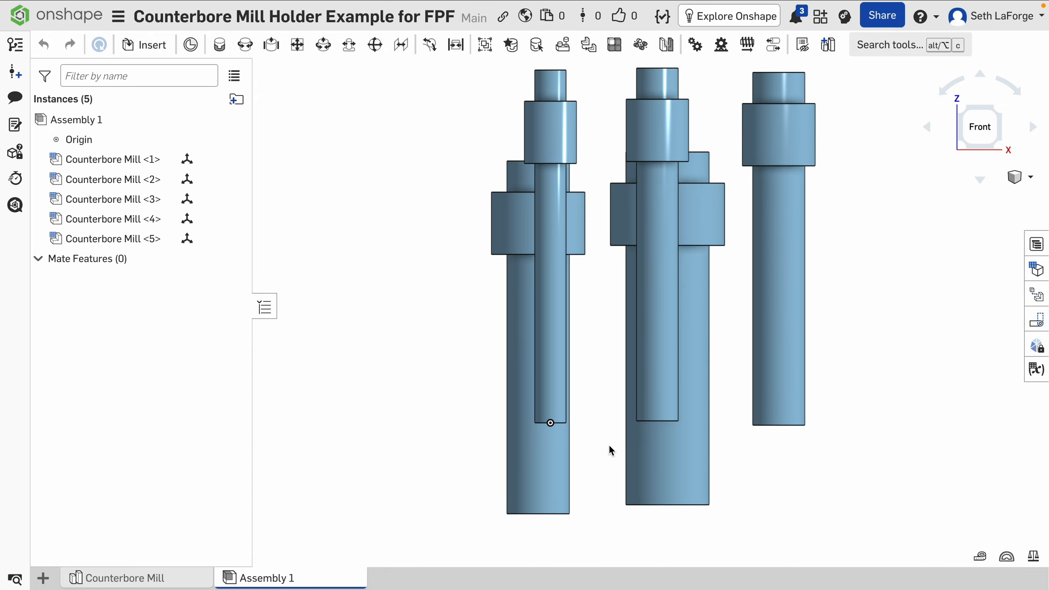
{"action": "left_click_drag", "start_coordinate": [546, 487], "coordinate": [605, 403]}
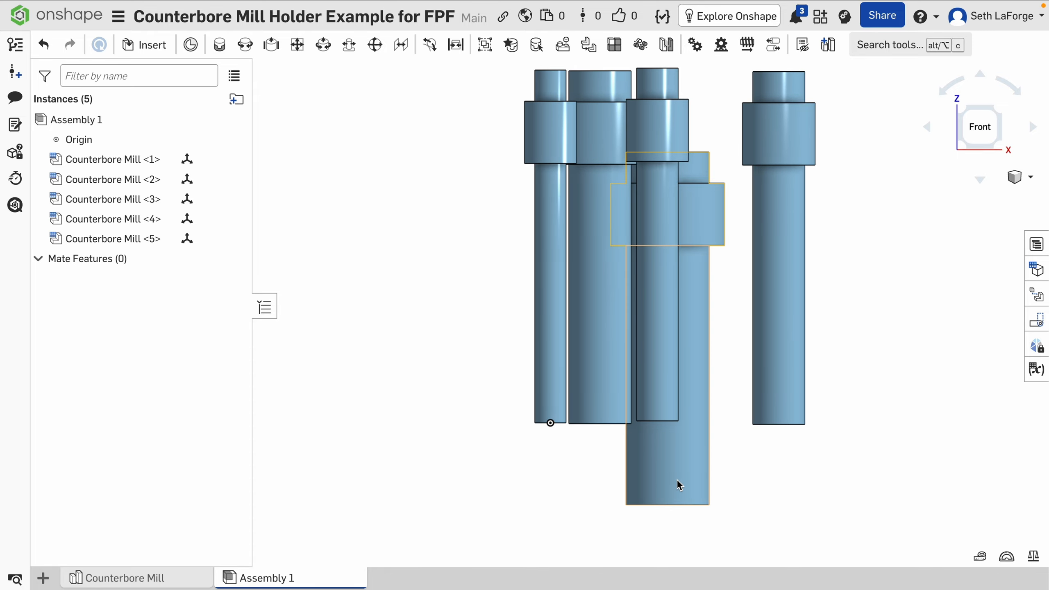
{"action": "left_click_drag", "start_coordinate": [679, 486], "coordinate": [729, 404]}
{"action": "right_click_drag", "start_coordinate": [911, 258], "coordinate": [936, 294]}
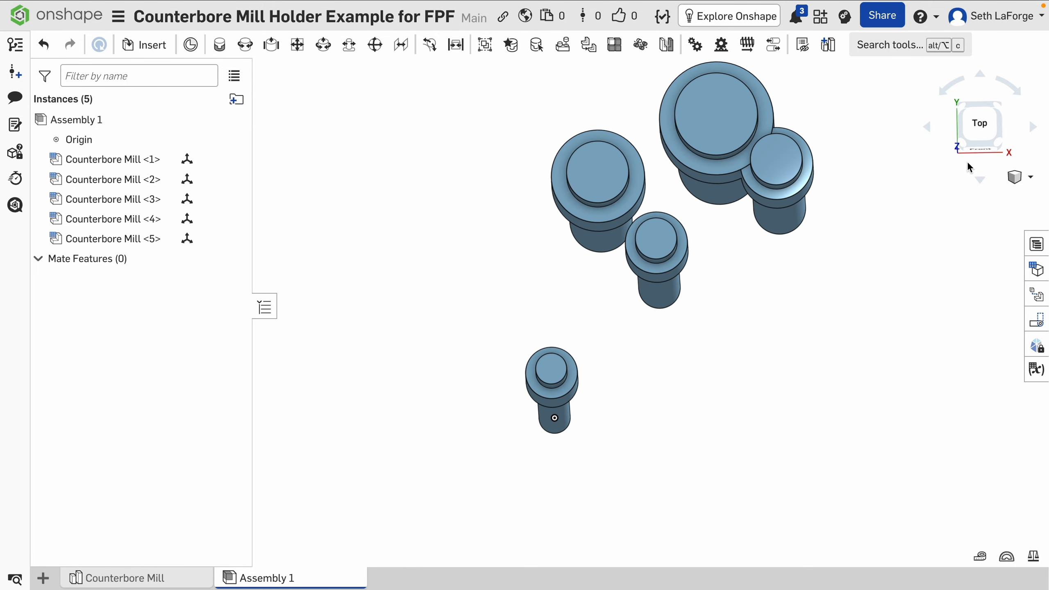
In the top view, arrange the mills into two rows, with the three smaller ones in front and the two larger ones behind.
{"action": "left_click", "coordinate": [977, 127]}
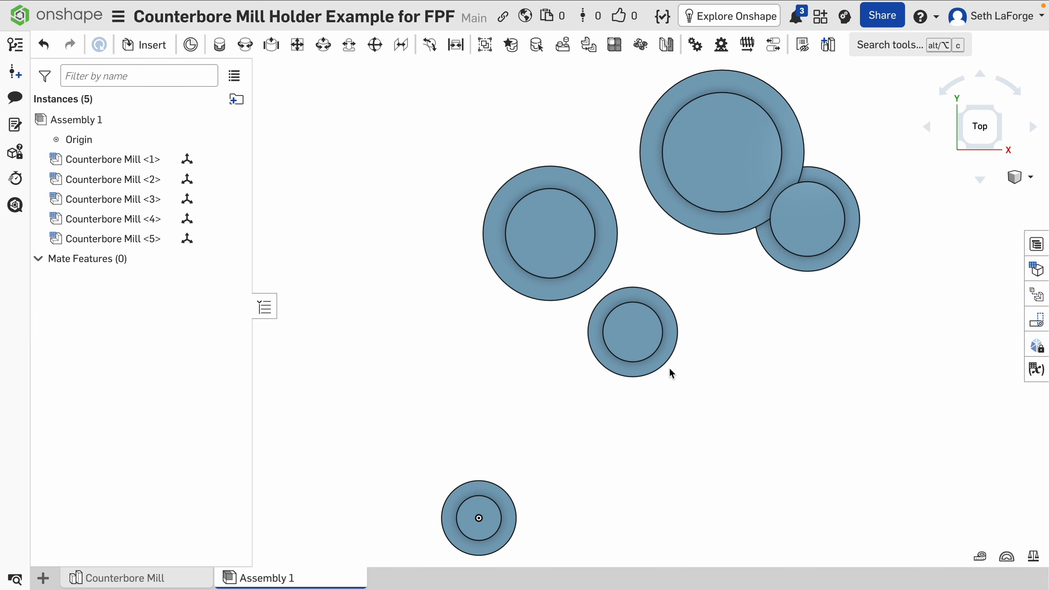
{"action": "middle_click_drag", "start_coordinate": [720, 422], "coordinate": [691, 356]}
{"action": "left_click_drag", "start_coordinate": [597, 266], "coordinate": [592, 454]}
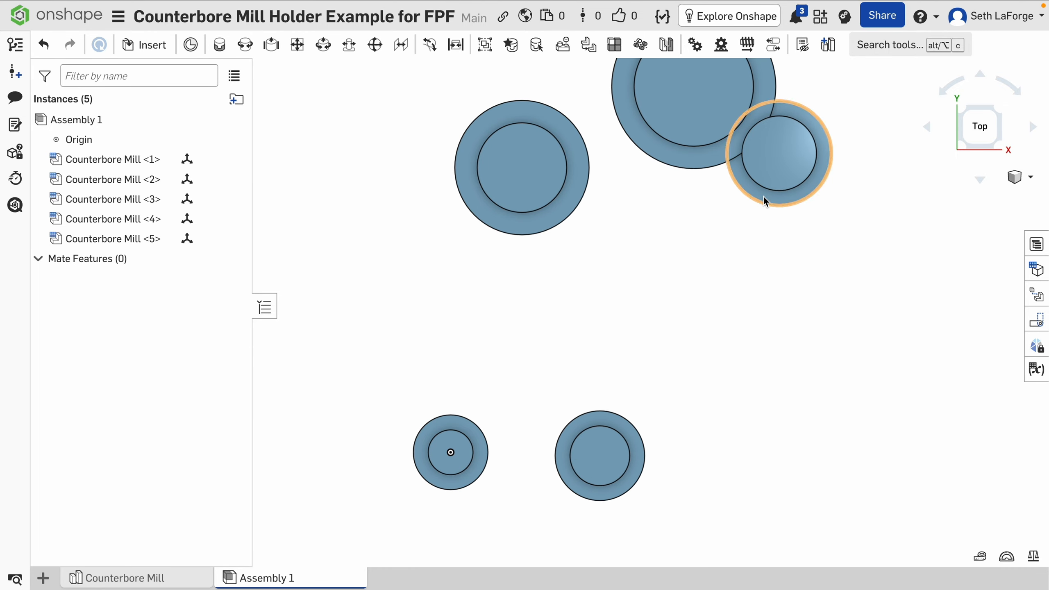
{"action": "left_click_drag", "start_coordinate": [777, 210], "coordinate": [757, 474]}
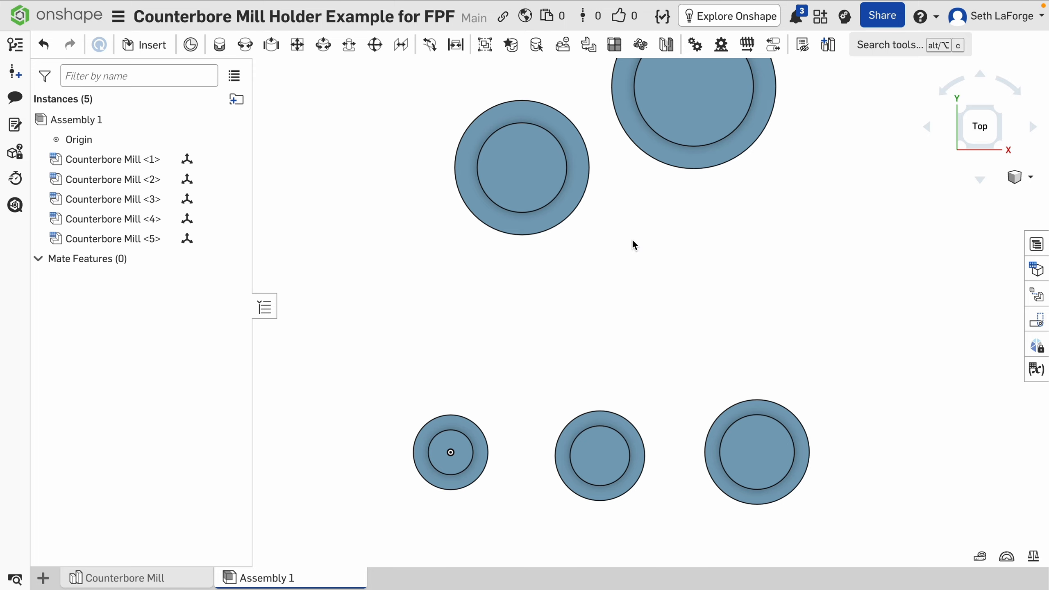
{"action": "left_click_drag", "start_coordinate": [524, 182], "coordinate": [529, 325]}
{"action": "left_click_drag", "start_coordinate": [662, 115], "coordinate": [715, 326]}
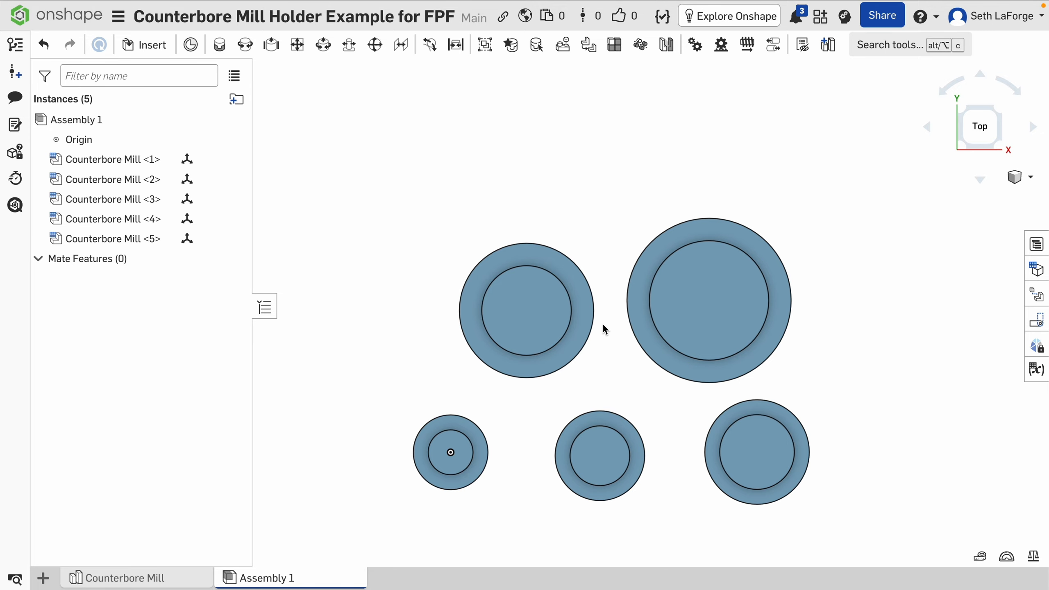
Spread the mills farther apart in both rows, moving the smallest mill off the origin.
{"action": "left_click_drag", "start_coordinate": [542, 322], "coordinate": [517, 306]}
{"action": "left_click_drag", "start_coordinate": [462, 452], "coordinate": [407, 469]}
{"action": "left_click_drag", "start_coordinate": [597, 464], "coordinate": [581, 477]}
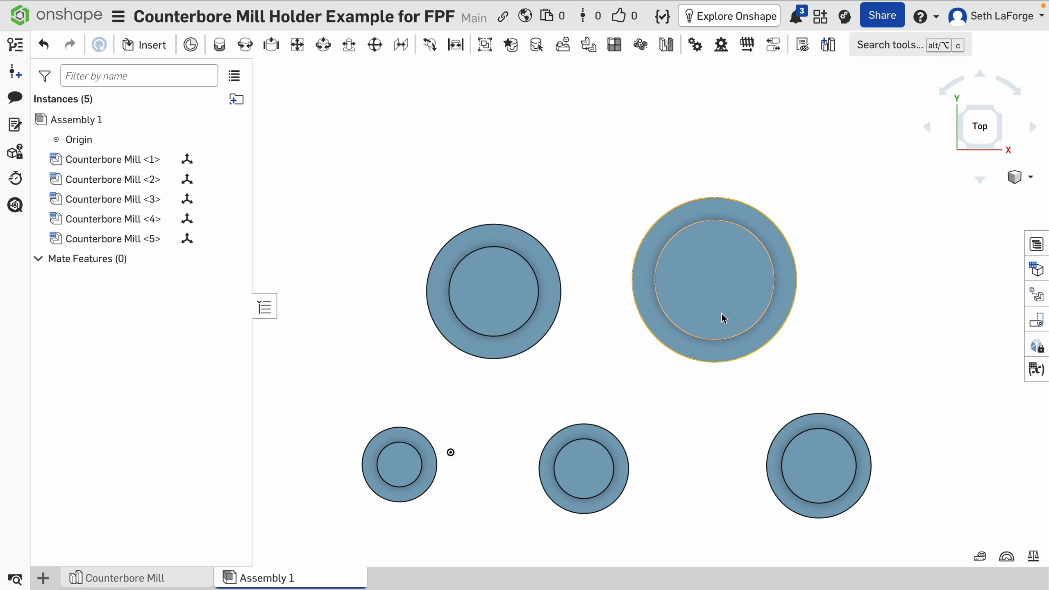
Create a new Part Studio and start a sketch on the Top plane, viewed straight on.
{"action": "left_click", "coordinate": [43, 578]}
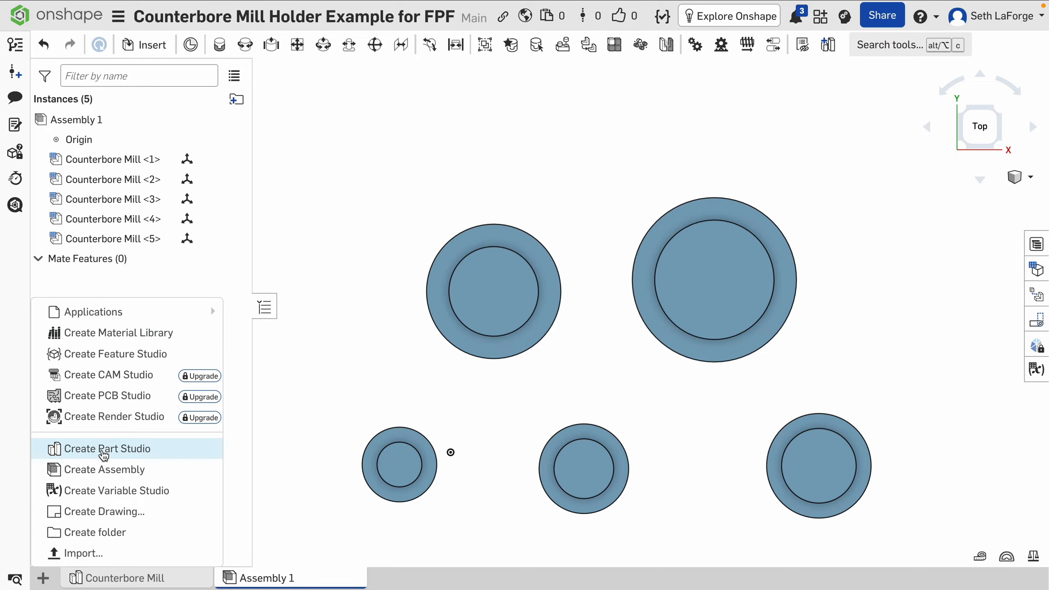
{"action": "left_click", "coordinate": [80, 450]}
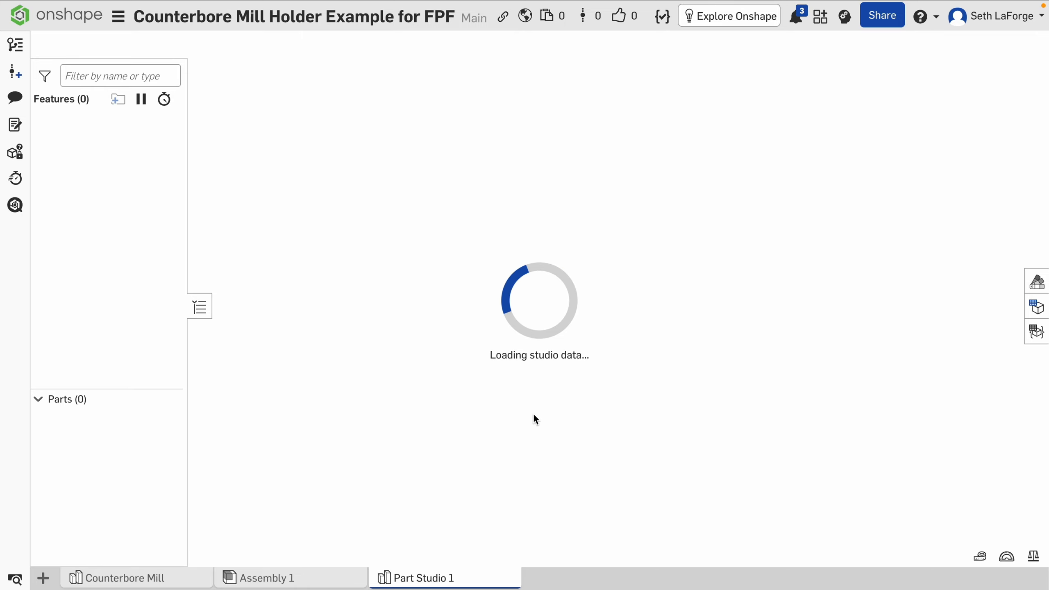
{"action": "left_click", "coordinate": [128, 53]}
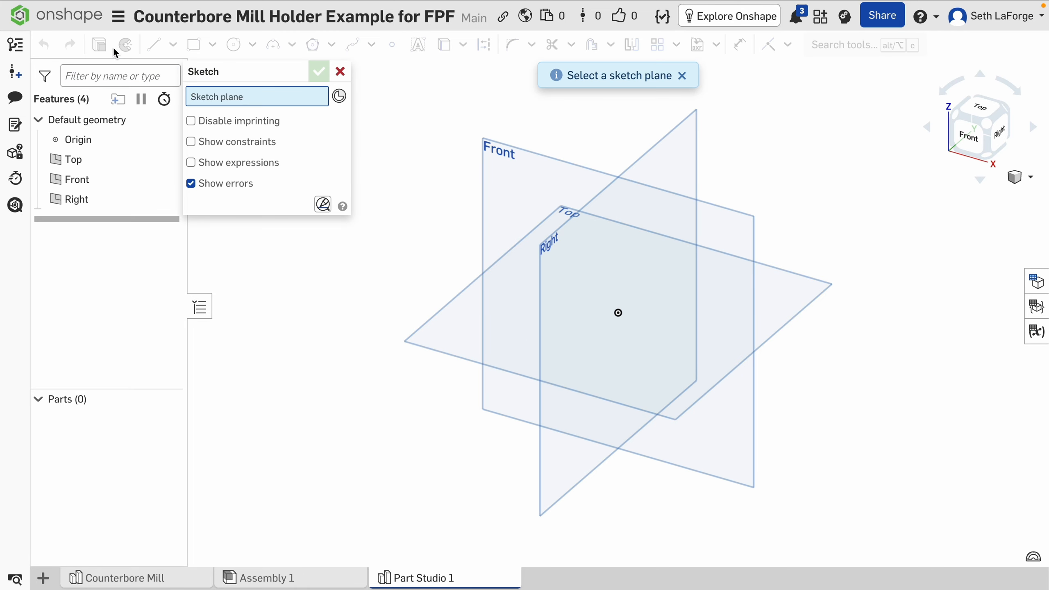
{"action": "left_click", "coordinate": [455, 325]}
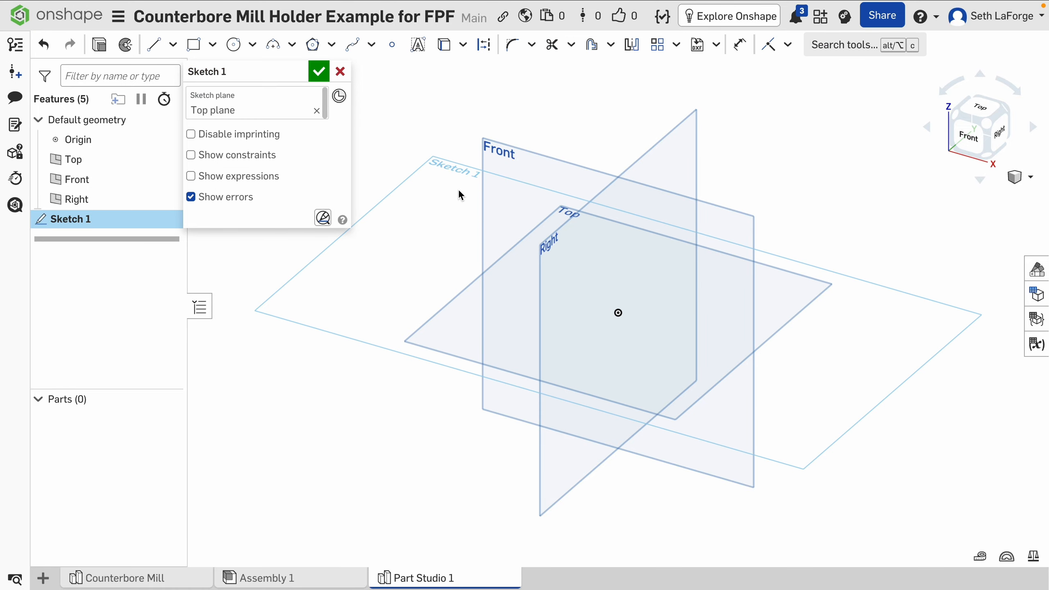
{"action": "key", "text": "n"}
Draw an ellipse centred on the origin, 20 mm along Y and 12 mm along X, and finish the sketch.
{"action": "left_click", "coordinate": [256, 46]}
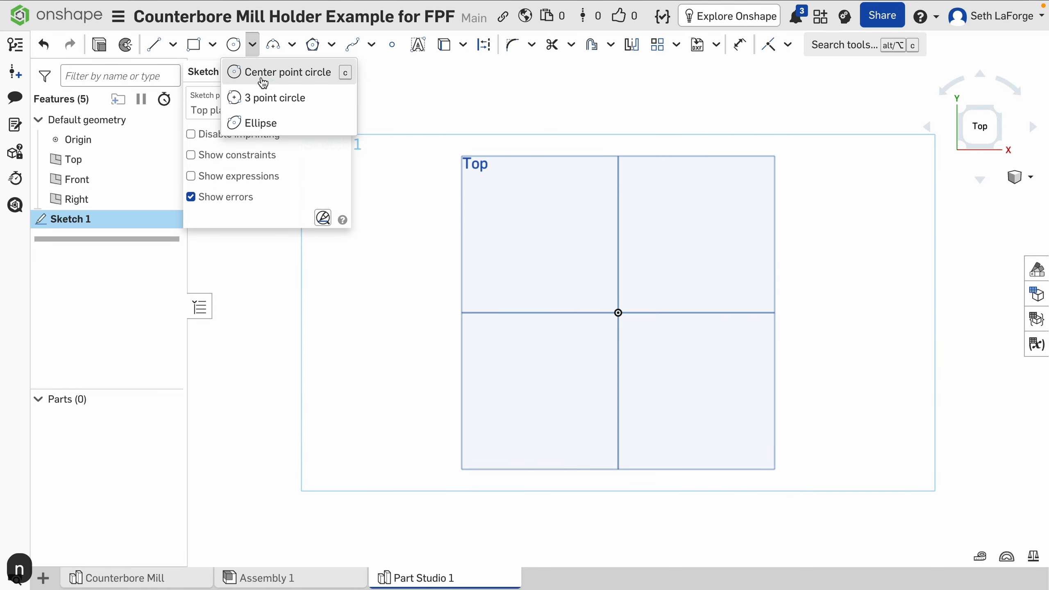
{"action": "left_click", "coordinate": [253, 122]}
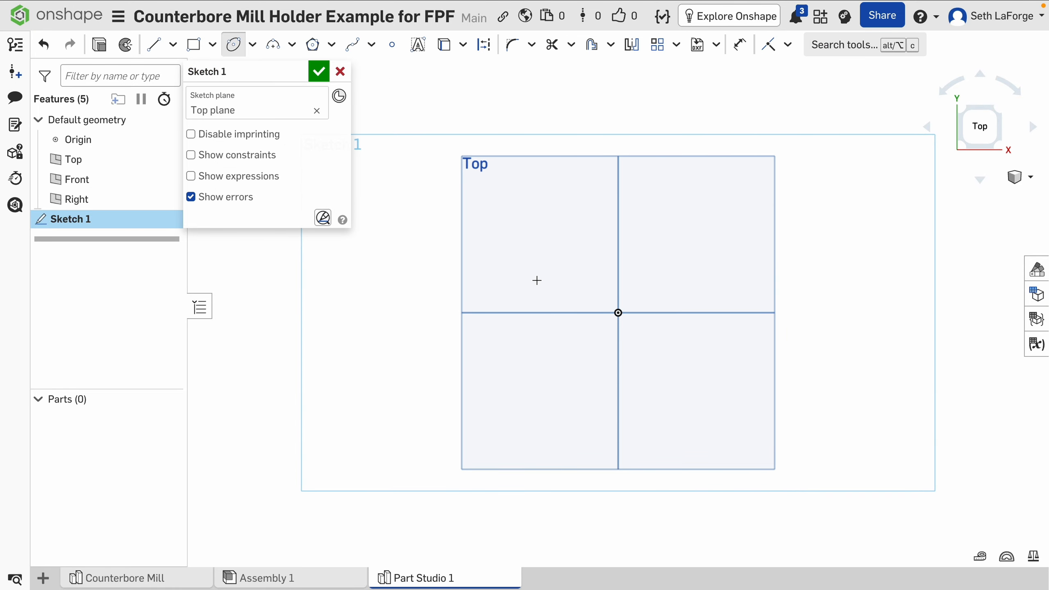
{"action": "left_click", "coordinate": [617, 311]}
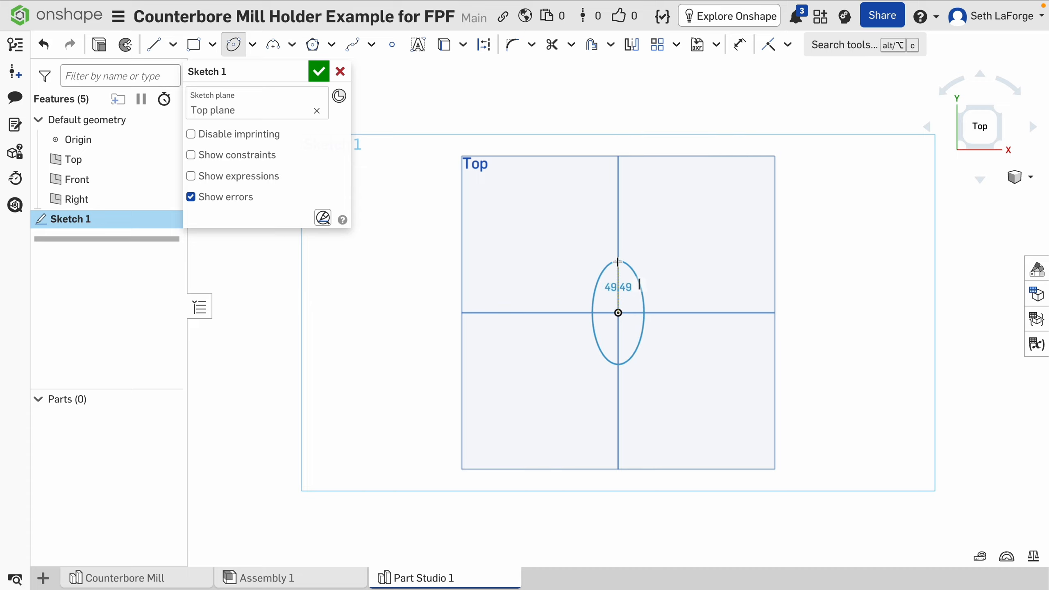
{"action": "left_click", "coordinate": [617, 261]}
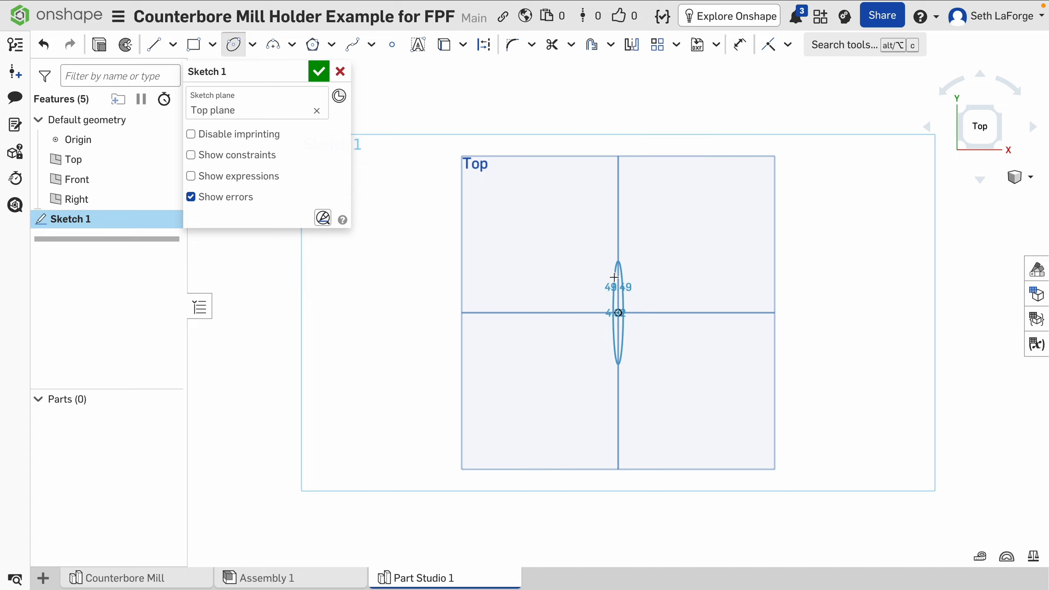
{"action": "left_click", "coordinate": [589, 312]}
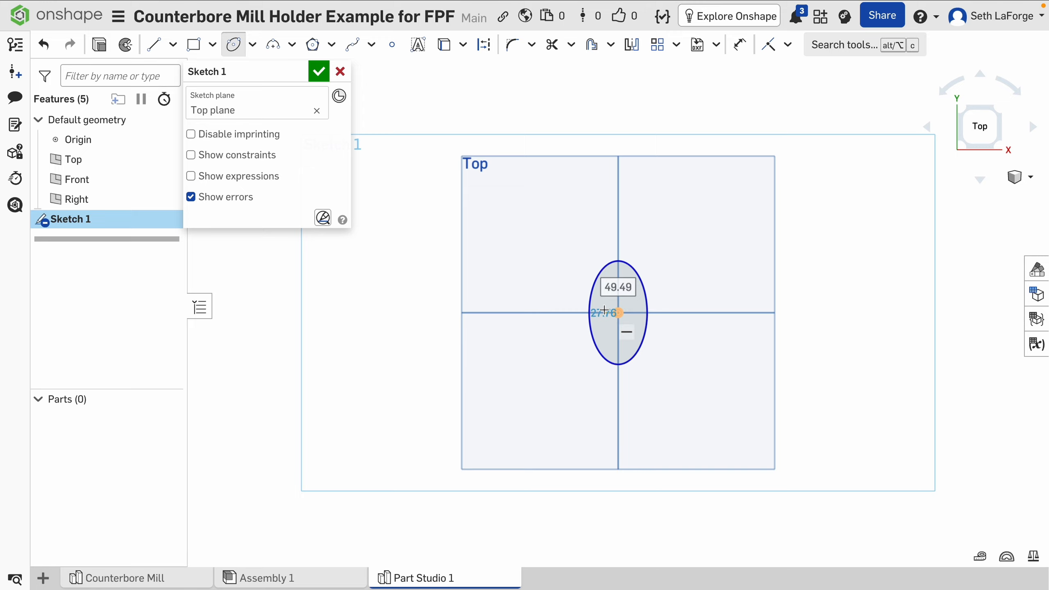
{"action": "type", "text": "20"}
{"action": "key", "text": "Return"}
{"action": "type", "text": "12"}
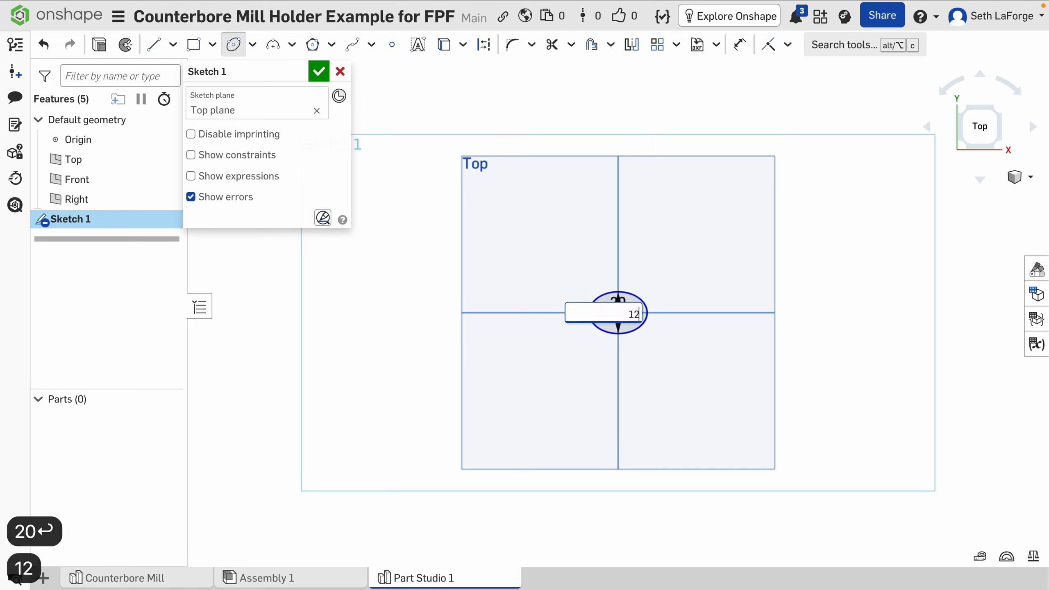
{"action": "key", "text": "Return"}
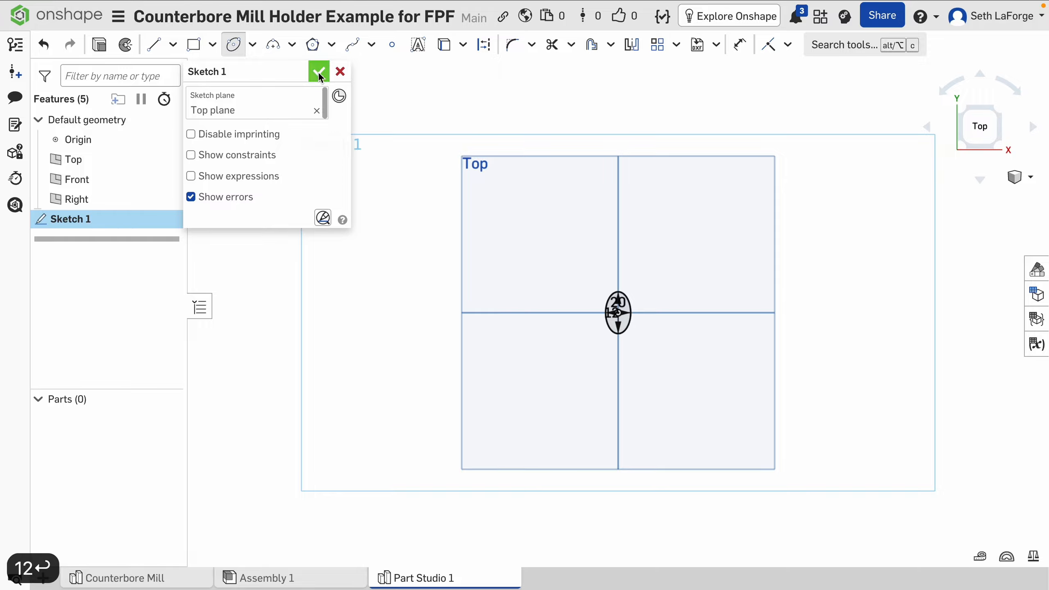
{"action": "left_click", "coordinate": [318, 72]}
Edit Sketch 1 to add a line along the ellipse's long axis and place the 20 mm dimension outside the ellipse.
{"action": "right_click_drag", "start_coordinate": [645, 352], "coordinate": [646, 308]}
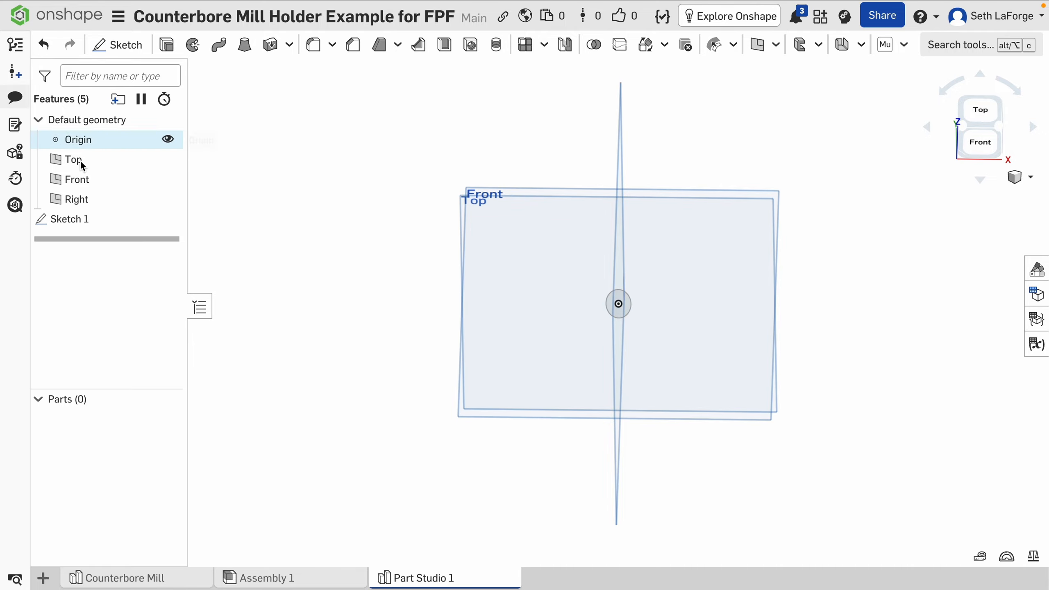
{"action": "double_click", "coordinate": [86, 219]}
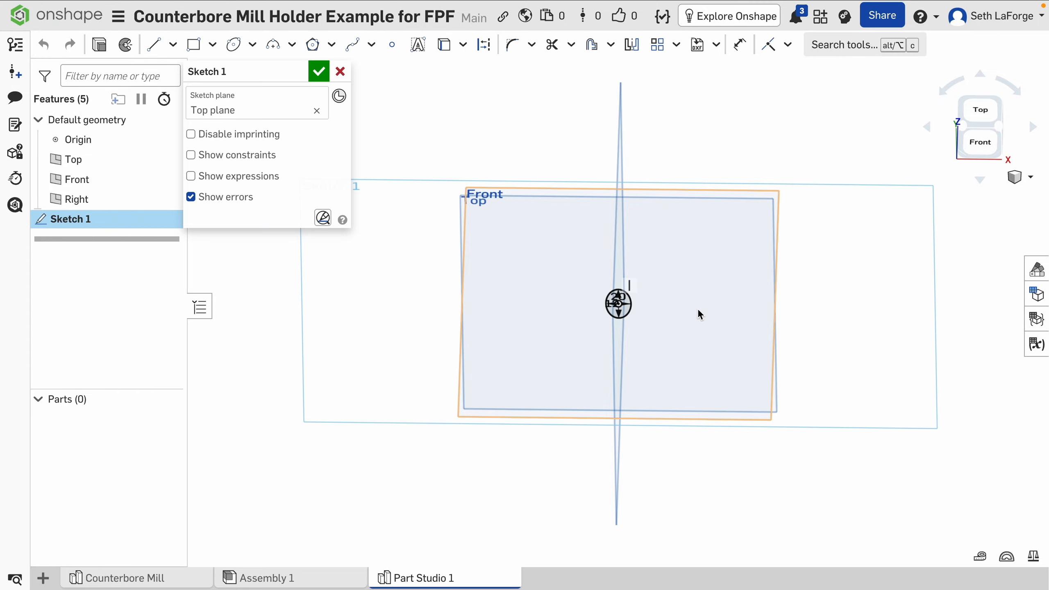
{"action": "key", "text": "n"}
{"action": "scroll", "coordinate": [647, 329], "scroll_direction": "up", "scroll_amount": 8}
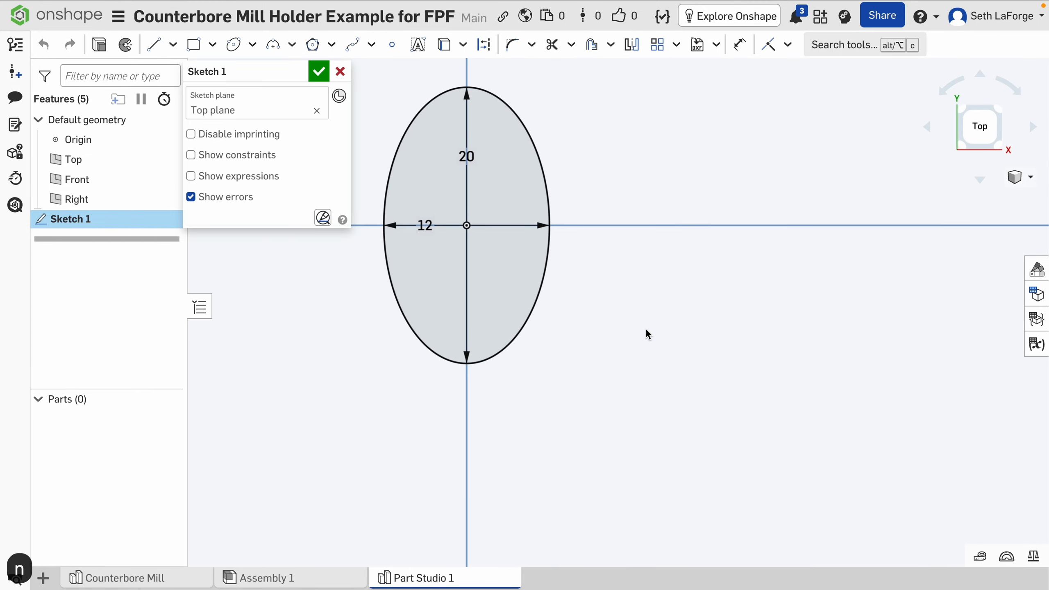
{"action": "key", "text": "l"}
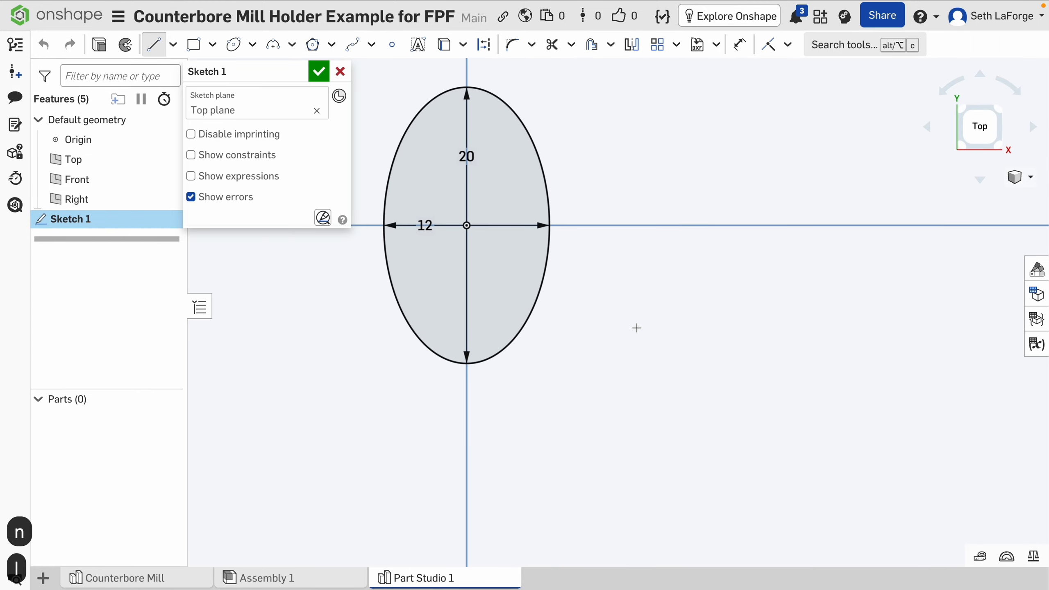
{"action": "left_click", "coordinate": [468, 88]}
{"action": "left_click", "coordinate": [466, 362]}
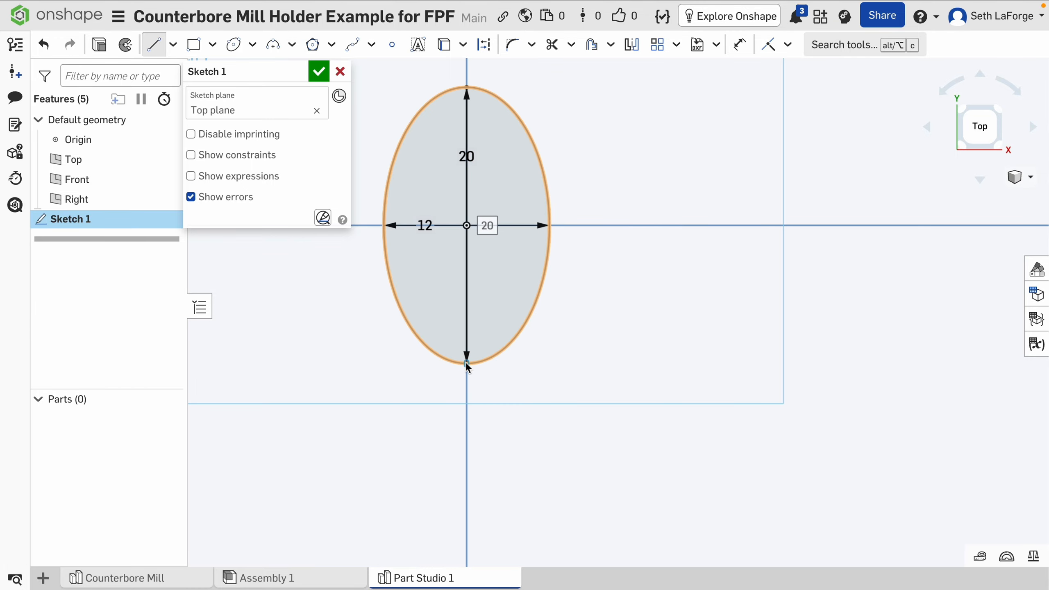
{"action": "key", "text": "Escape"}
{"action": "left_click_drag", "start_coordinate": [465, 153], "coordinate": [365, 157]}
{"action": "left_click", "coordinate": [320, 73]}
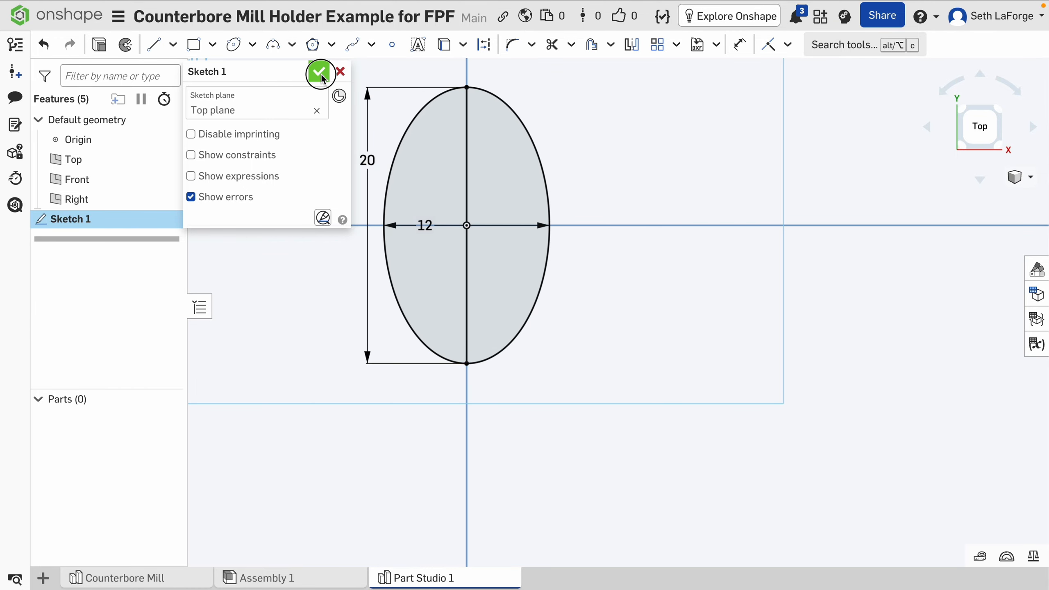
Revolve one half of the ellipse fully around the central line as a new solid.
{"action": "right_click_drag", "start_coordinate": [789, 206], "coordinate": [787, 182]}
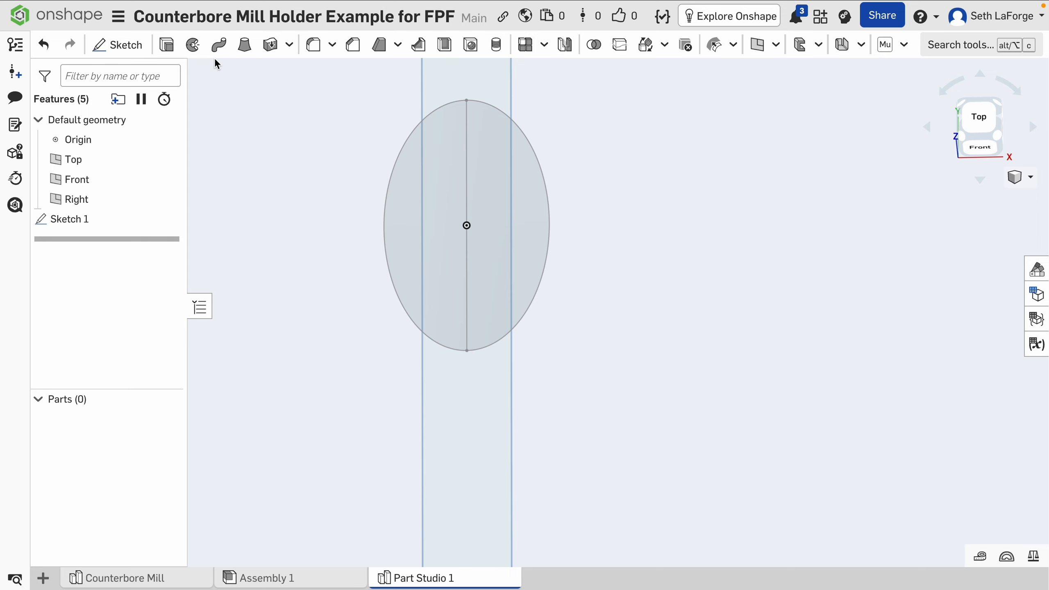
{"action": "left_click", "coordinate": [193, 44]}
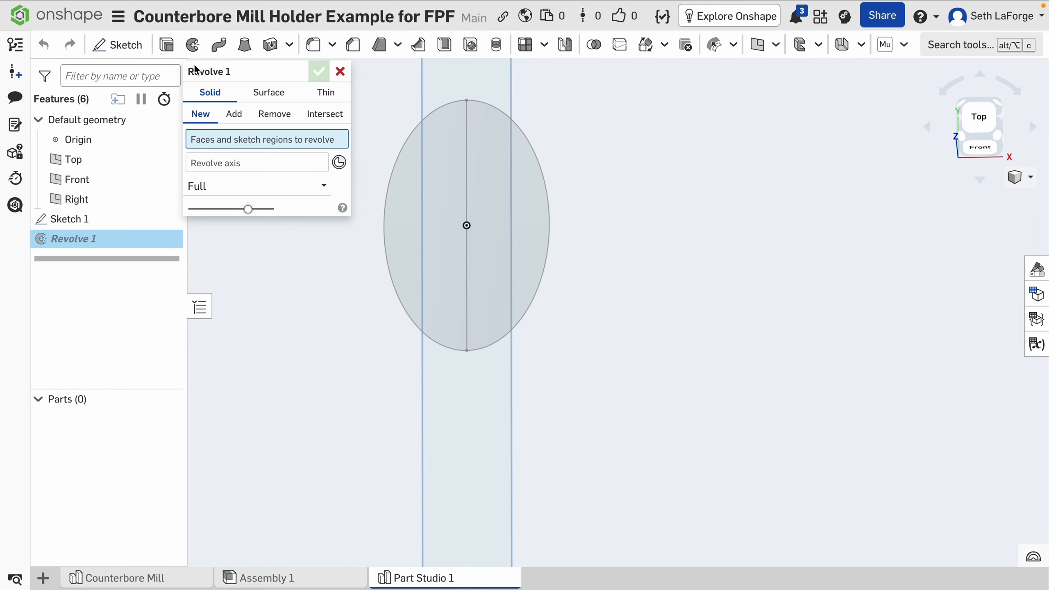
{"action": "left_click", "coordinate": [509, 215]}
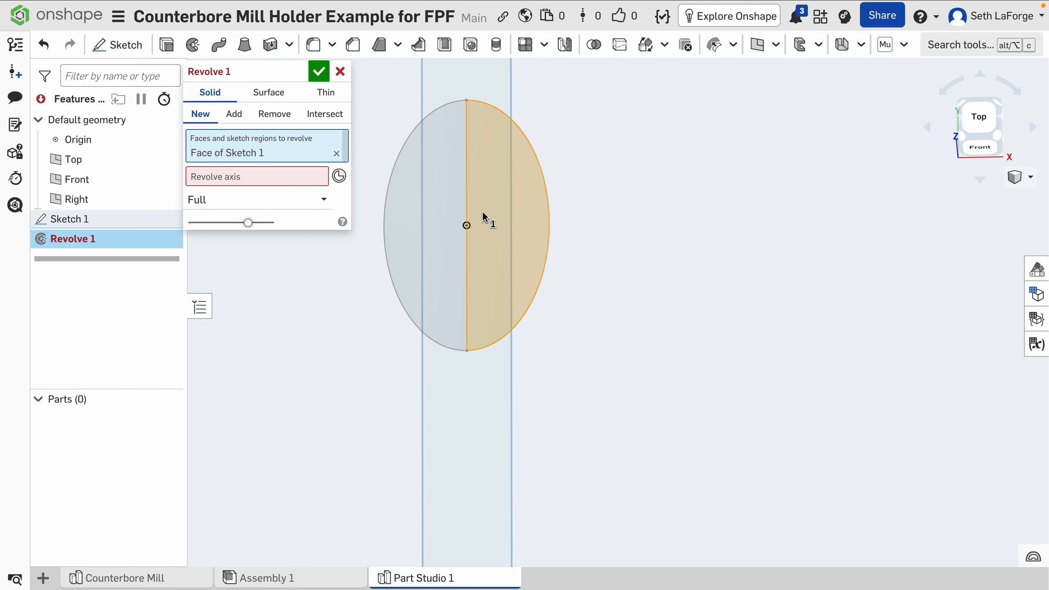
{"action": "left_click", "coordinate": [466, 191]}
{"action": "right_click_drag", "start_coordinate": [597, 272], "coordinate": [595, 240]}
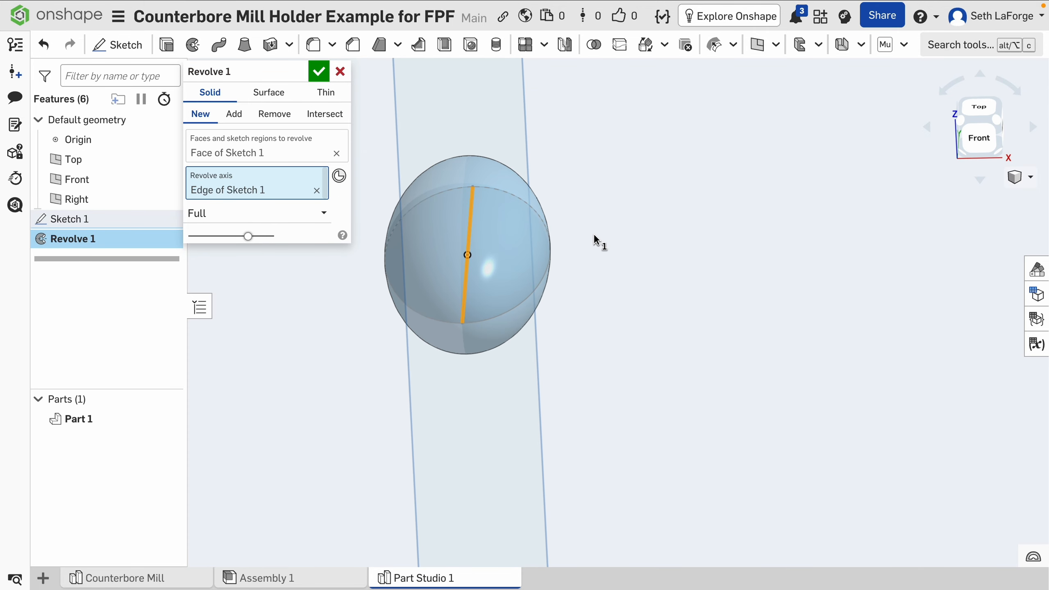
{"action": "left_click", "coordinate": [318, 72]}
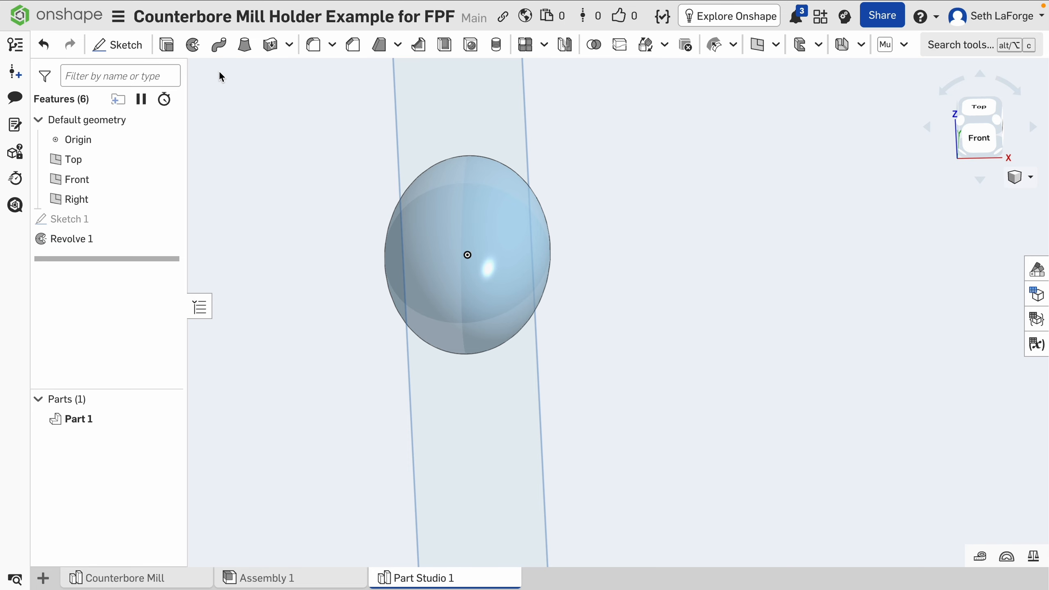
Extrude both halves of the Sketch 1 ellipse upward 25 mm, adding them to the revolved part.
{"action": "left_click", "coordinate": [166, 45]}
{"action": "left_click", "coordinate": [76, 227]}
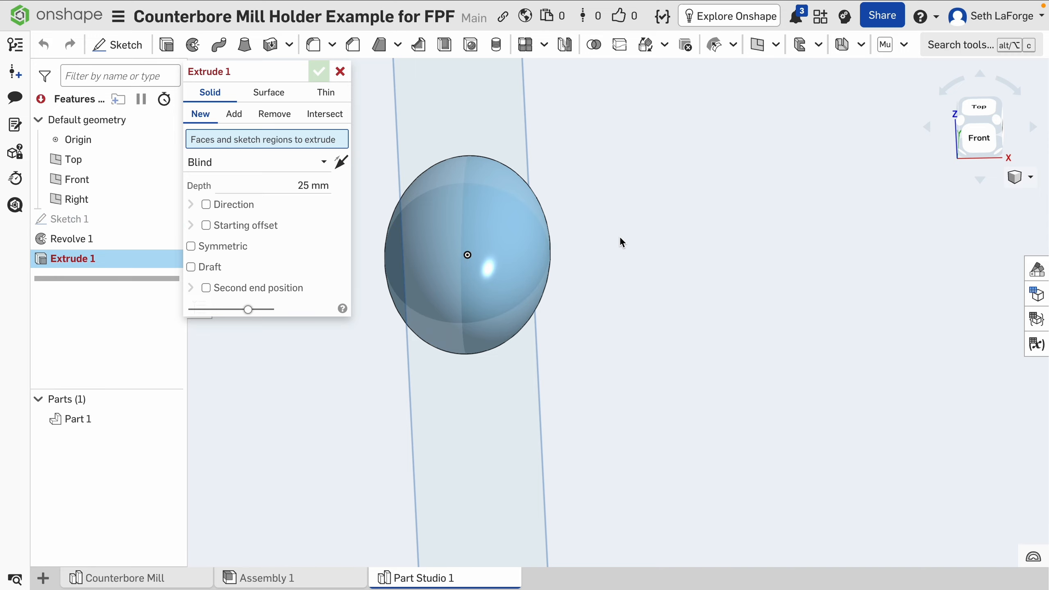
{"action": "right_click_drag", "start_coordinate": [633, 274], "coordinate": [641, 260]}
{"action": "middle_click_drag", "start_coordinate": [641, 260], "coordinate": [738, 384]}
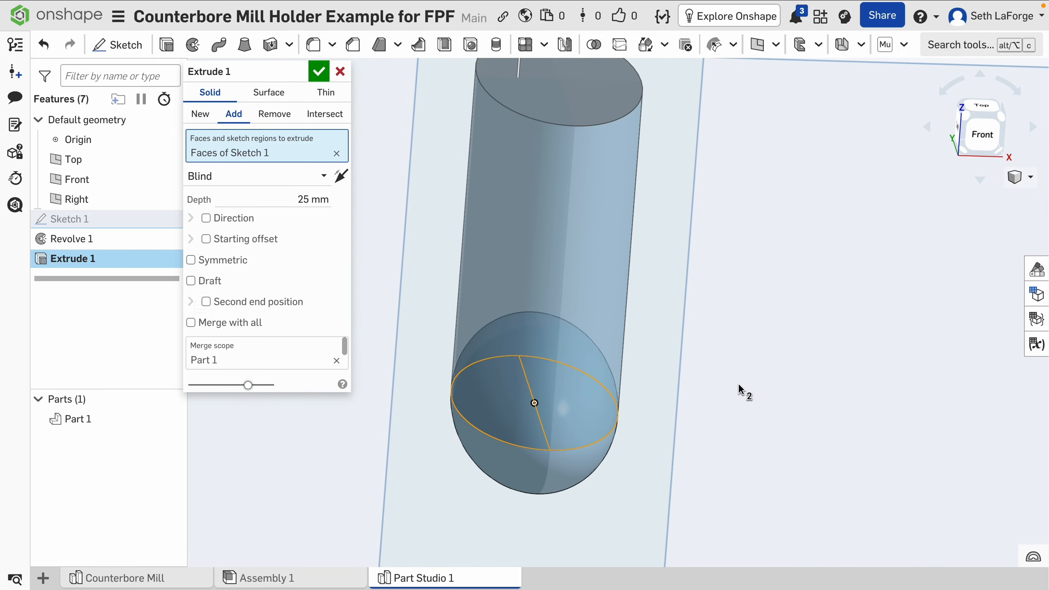
{"action": "scroll", "coordinate": [738, 384], "scroll_direction": "down", "scroll_amount": 3}
{"action": "key", "text": "Return"}
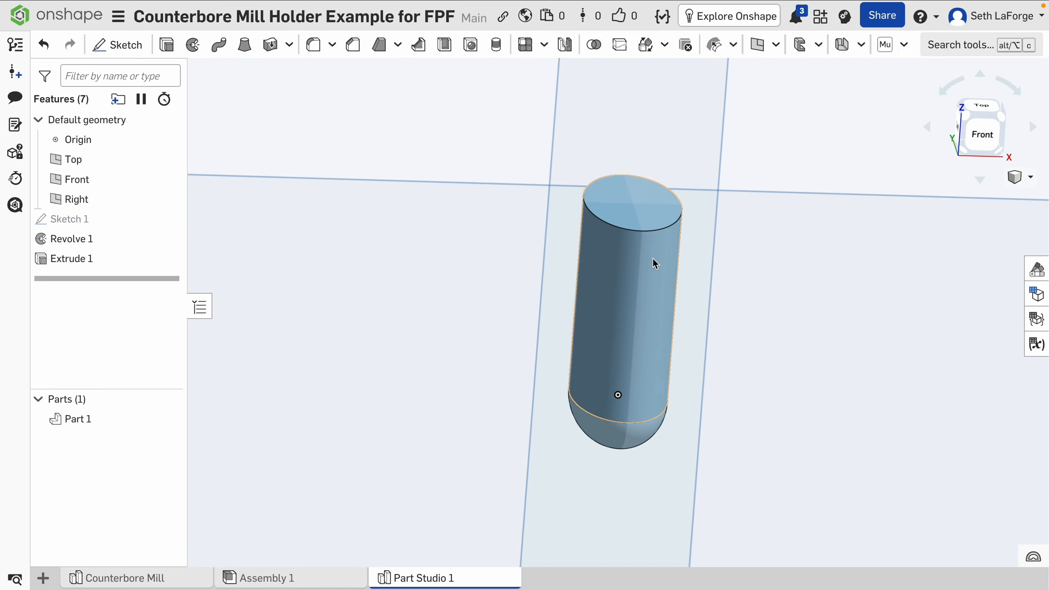
Rename the rounded elliptical part as Thumb.
{"action": "right_click_drag", "start_coordinate": [652, 258], "coordinate": [725, 316]}
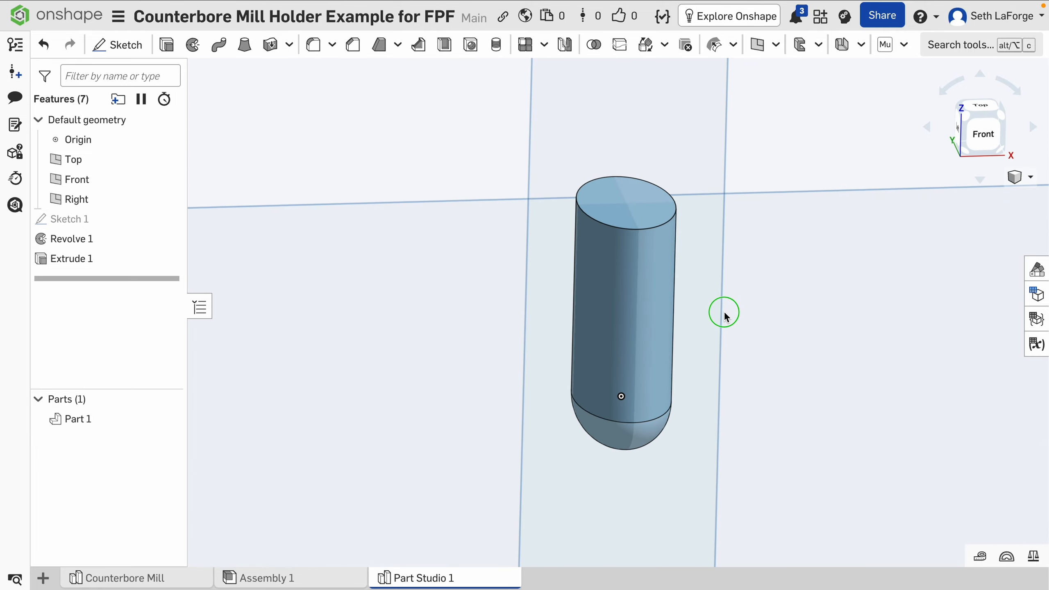
{"action": "right_click", "coordinate": [80, 419]}
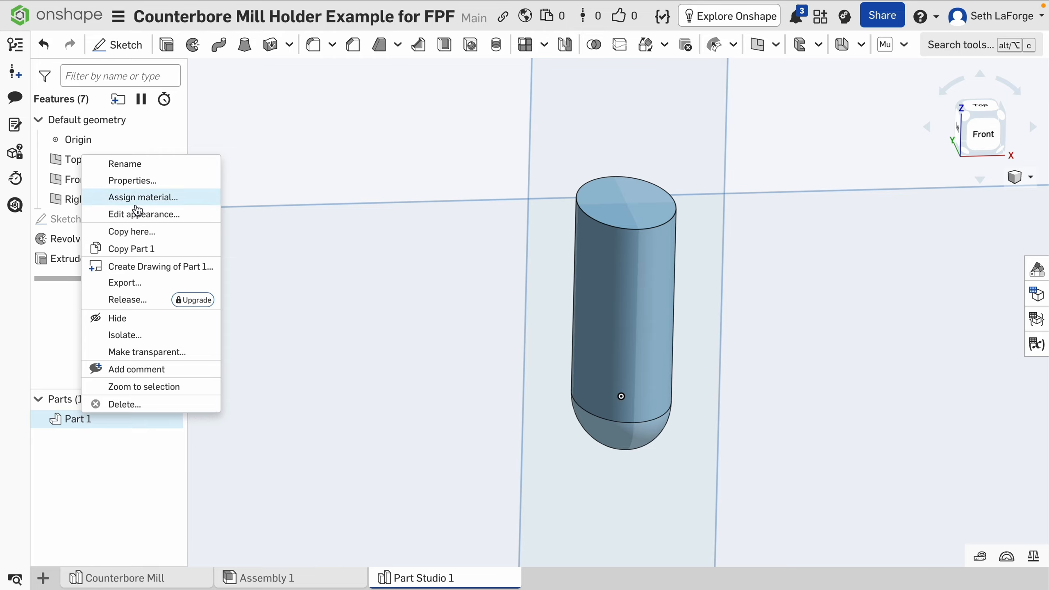
{"action": "left_click", "coordinate": [134, 165]}
{"action": "type", "text": "Thumb"}
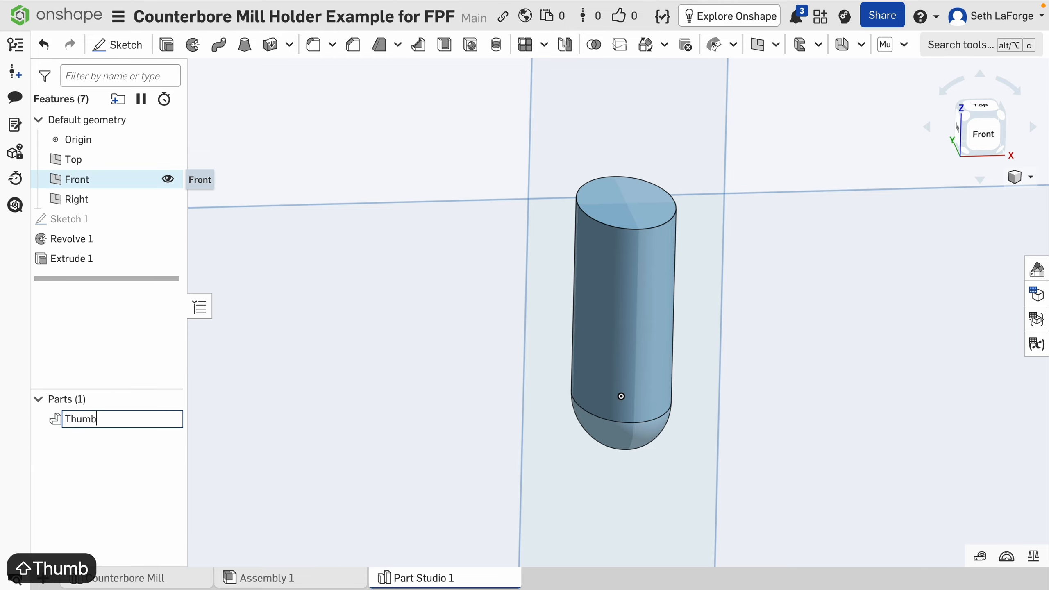
{"action": "key", "text": "Return"}
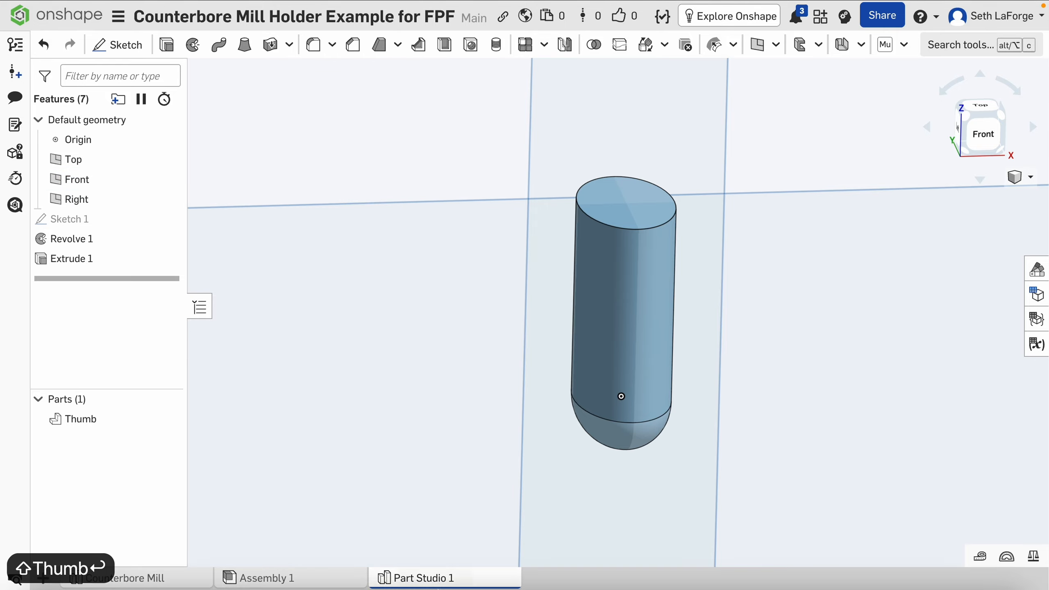
Rename the Part Studio containing the thumb part as Thumb.
{"action": "right_click", "coordinate": [428, 578]}
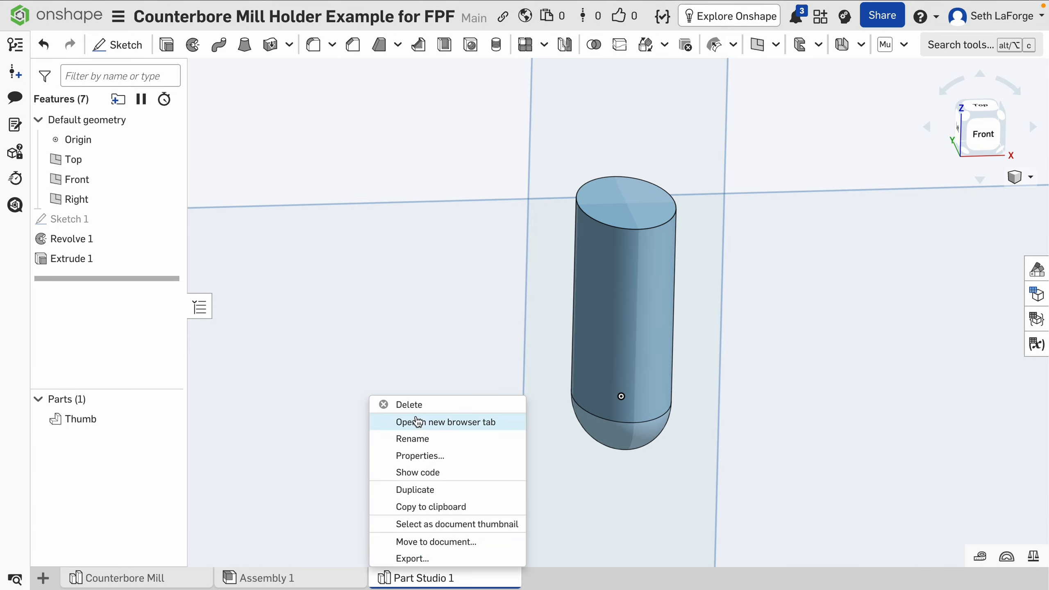
{"action": "left_click", "coordinate": [438, 438]}
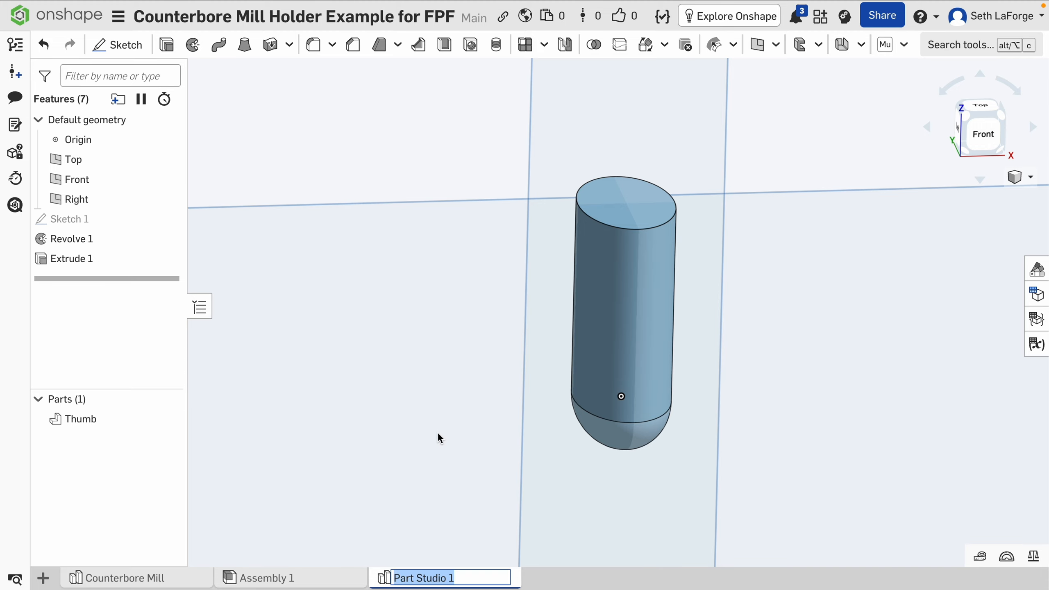
{"action": "type", "text": "Thumb"}
{"action": "key", "text": "Return"}
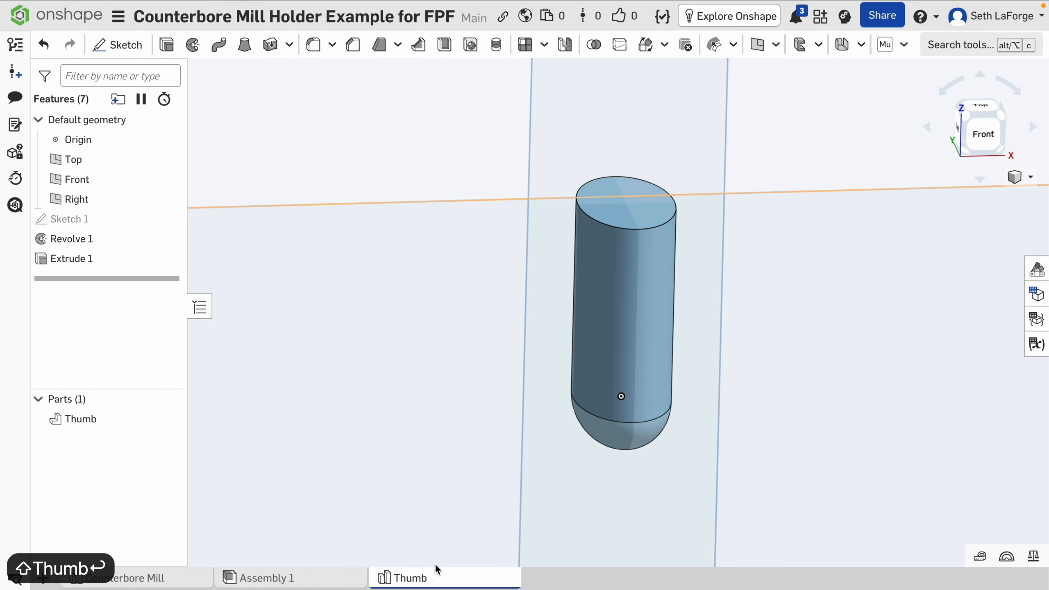
Insert the Thumb part into Assembly 1, placing it between the two largest counterbore mills.
{"action": "left_click", "coordinate": [290, 578]}
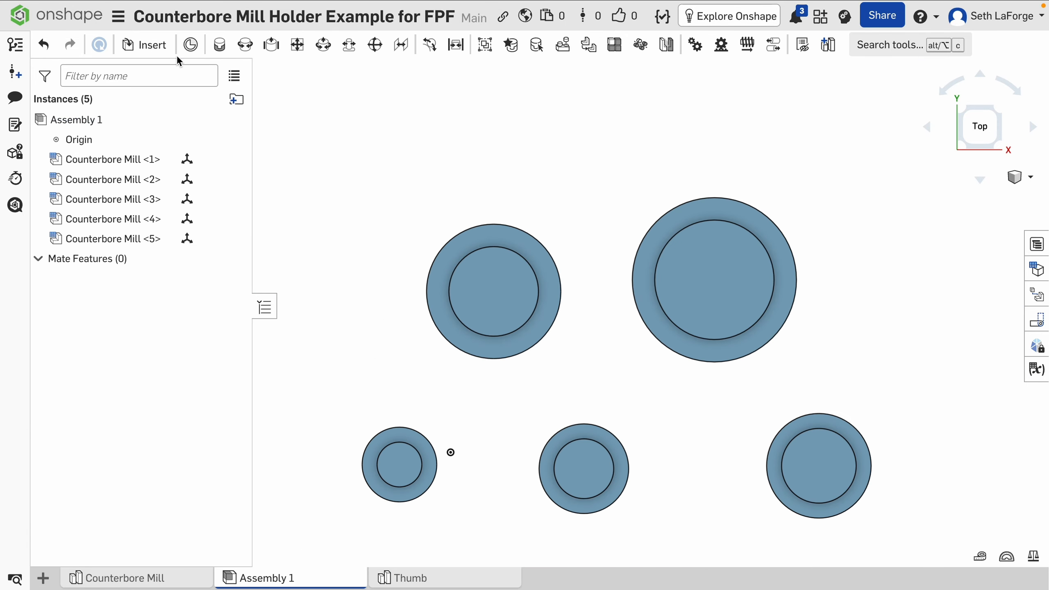
{"action": "left_click", "coordinate": [156, 46]}
{"action": "left_click", "coordinate": [280, 303]}
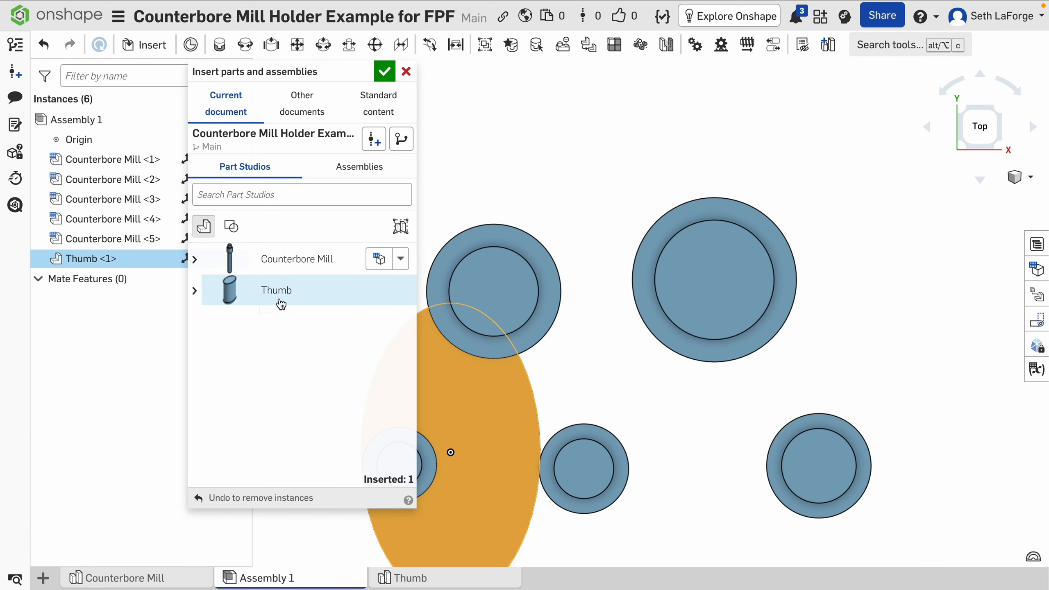
{"action": "left_click", "coordinate": [607, 277]}
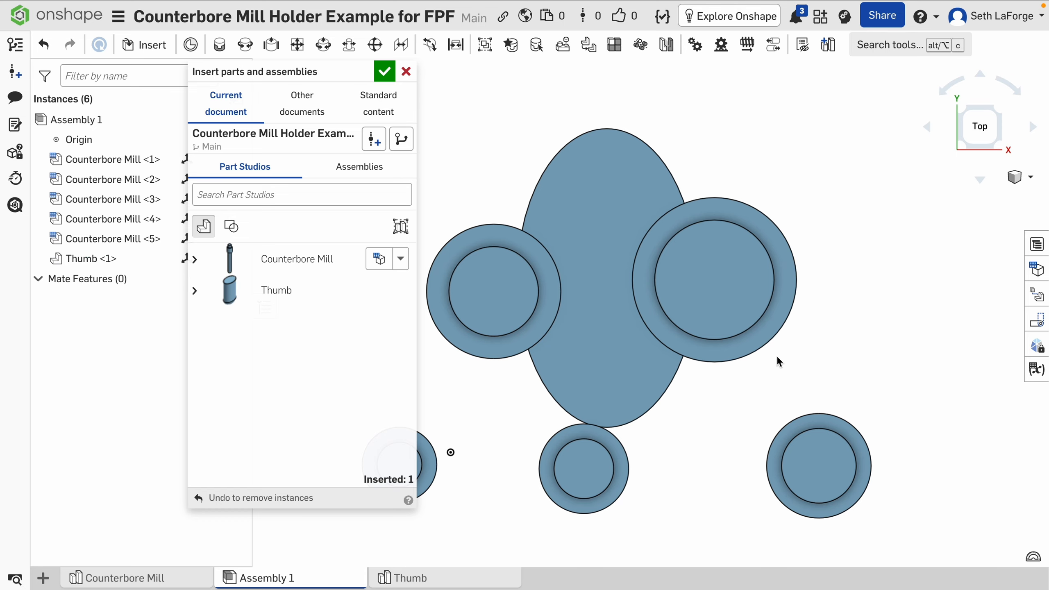
{"action": "right_click_drag", "start_coordinate": [846, 380], "coordinate": [845, 334]}
{"action": "scroll", "coordinate": [959, 265], "scroll_direction": "down", "scroll_amount": 5}
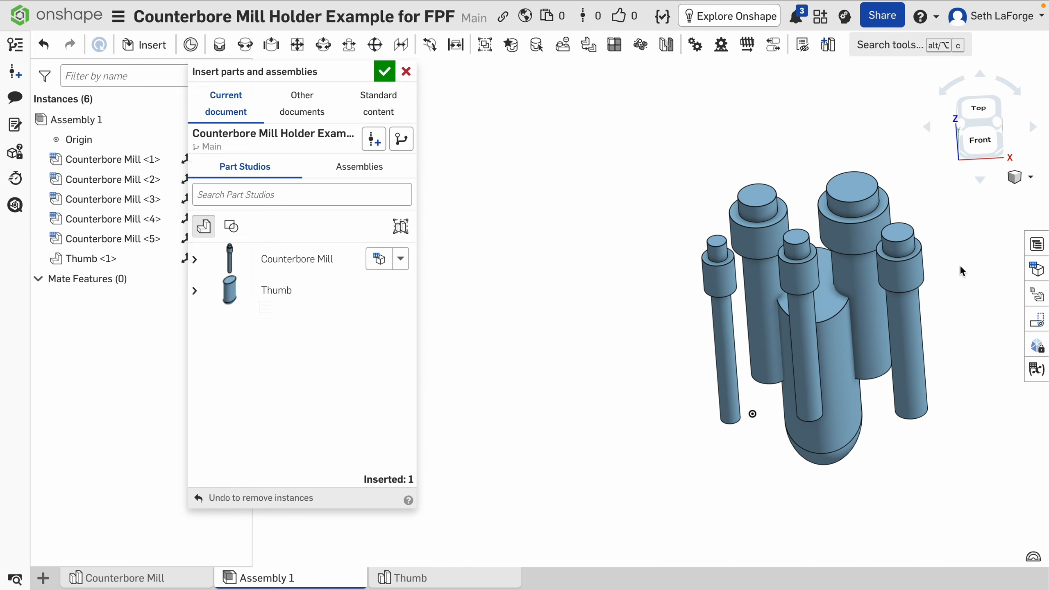
Pull the Thumb clear of the mills, and reposition it between the two largest mills in the top view.
{"action": "left_click_drag", "start_coordinate": [843, 372], "coordinate": [697, 192]}
{"action": "right_click_drag", "start_coordinate": [847, 141], "coordinate": [873, 185]}
{"action": "left_click", "coordinate": [975, 130]}
{"action": "scroll", "coordinate": [583, 199], "scroll_direction": "up", "scroll_amount": 3}
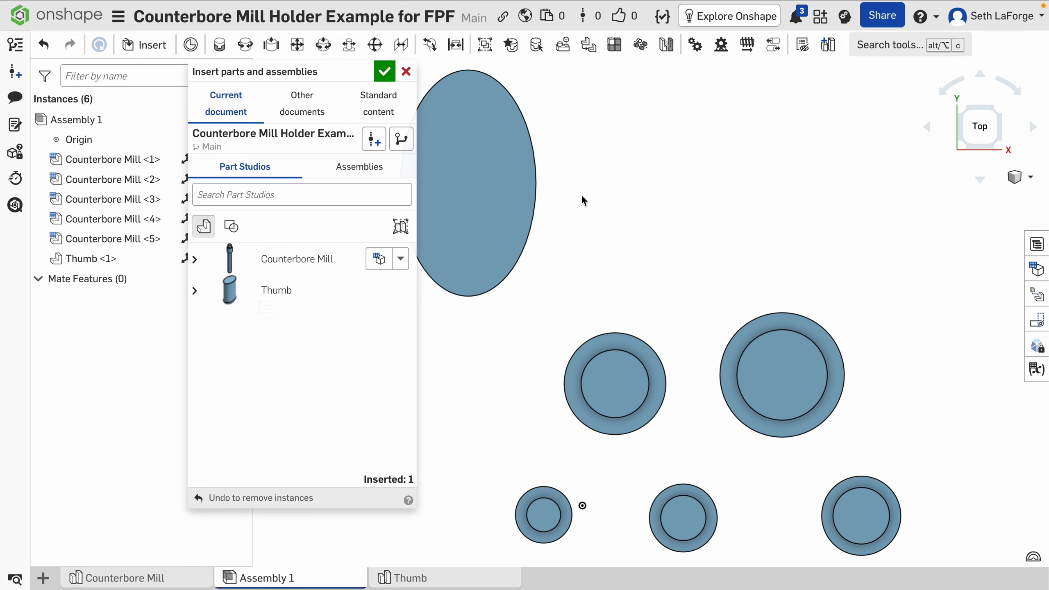
{"action": "left_click_drag", "start_coordinate": [495, 198], "coordinate": [665, 387]}
{"action": "scroll", "coordinate": [892, 361], "scroll_direction": "down", "scroll_amount": 2}
{"action": "middle_click_drag", "start_coordinate": [891, 362], "coordinate": [846, 255]}
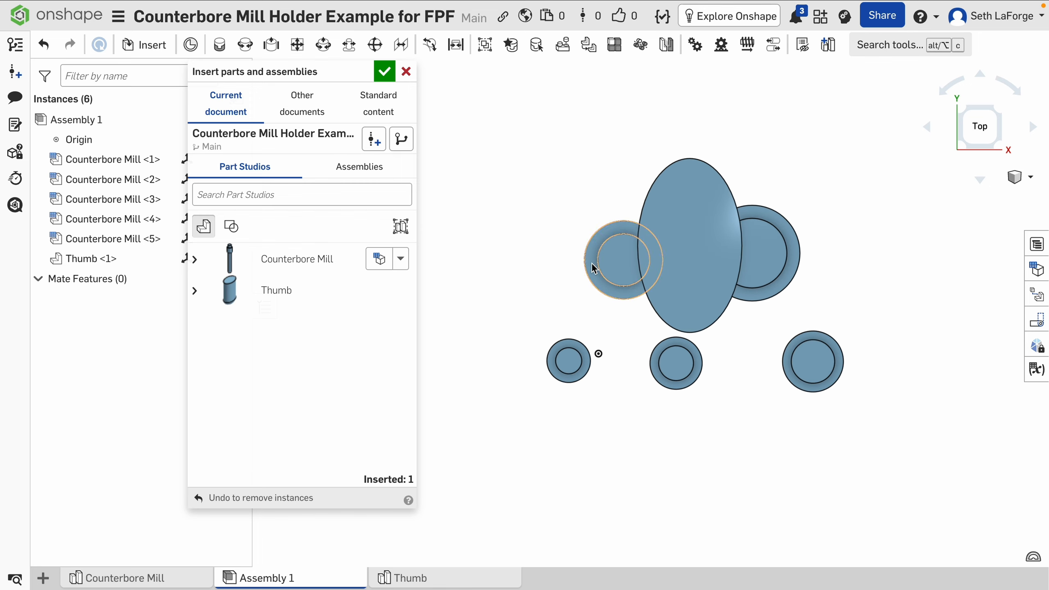
Spread the two largest mills to either side of the Thumb, shift the three smaller mills outward and away from it, and finish the insertion.
{"action": "left_click_drag", "start_coordinate": [761, 262], "coordinate": [787, 258]}
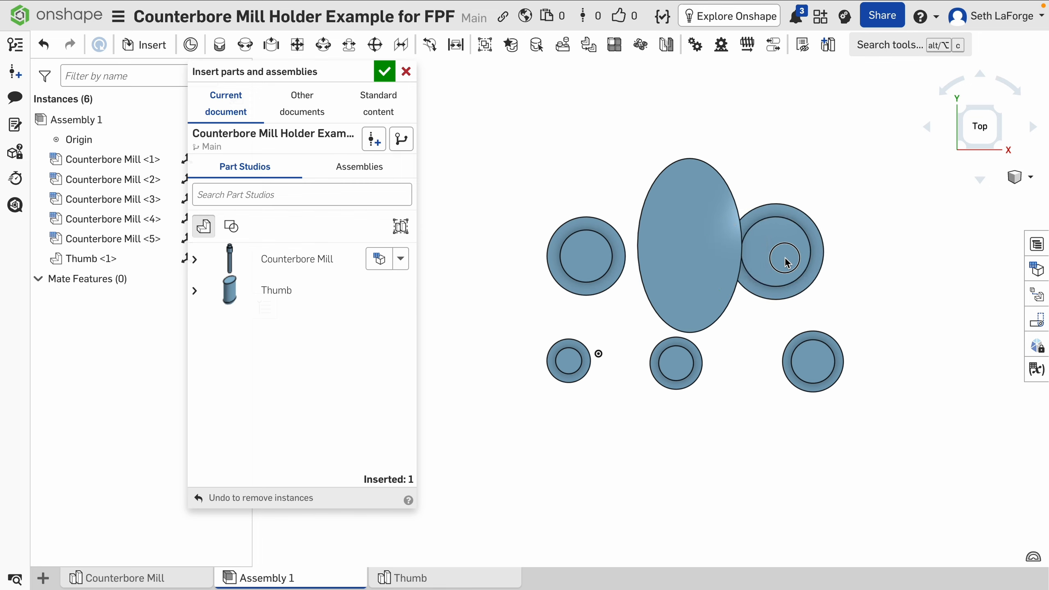
{"action": "left_click_drag", "start_coordinate": [598, 267], "coordinate": [605, 264]}
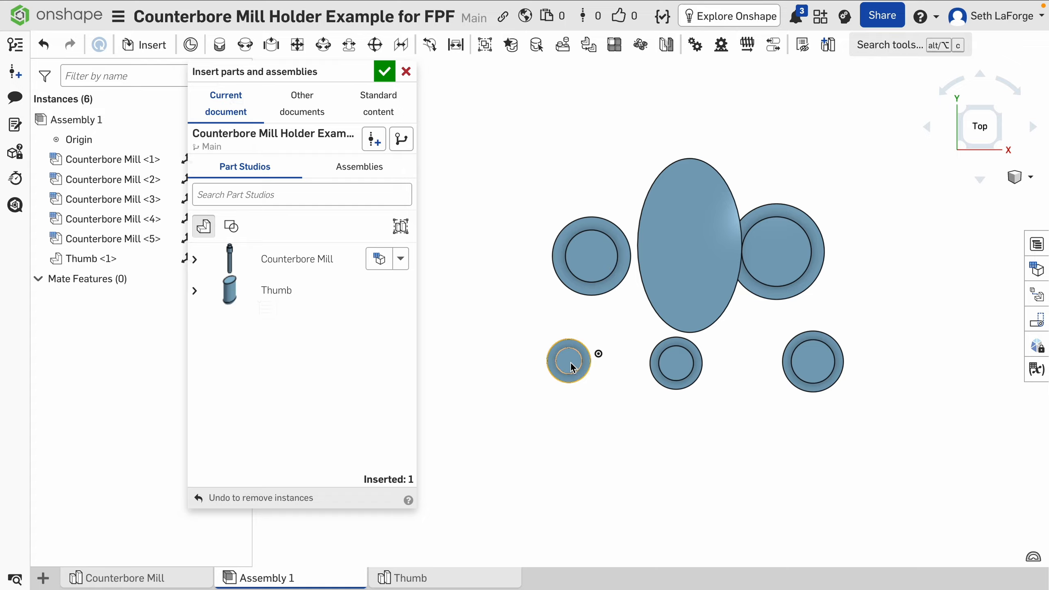
{"action": "left_click_drag", "start_coordinate": [574, 366], "coordinate": [533, 384]}
{"action": "mouse_move", "coordinate": [686, 367]}
{"action": "left_mouse_down"}
{"action": "mouse_move", "coordinate": [695, 398]}
{"action": "mouse_move", "coordinate": [689, 387]}
{"action": "left_mouse_up"}
{"action": "left_click_drag", "start_coordinate": [812, 368], "coordinate": [848, 382]}
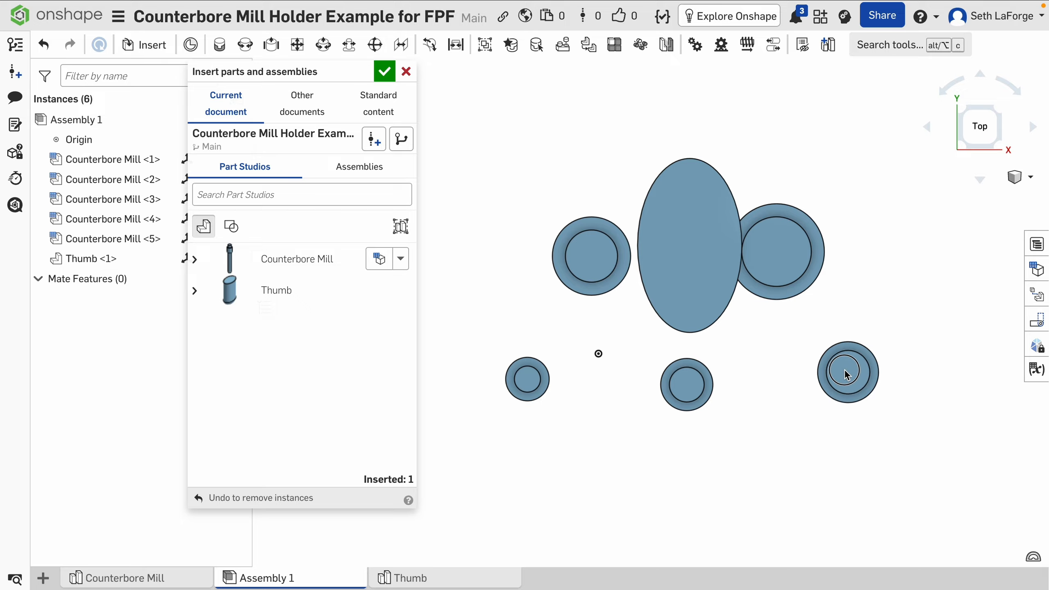
{"action": "left_click", "coordinate": [383, 70]}
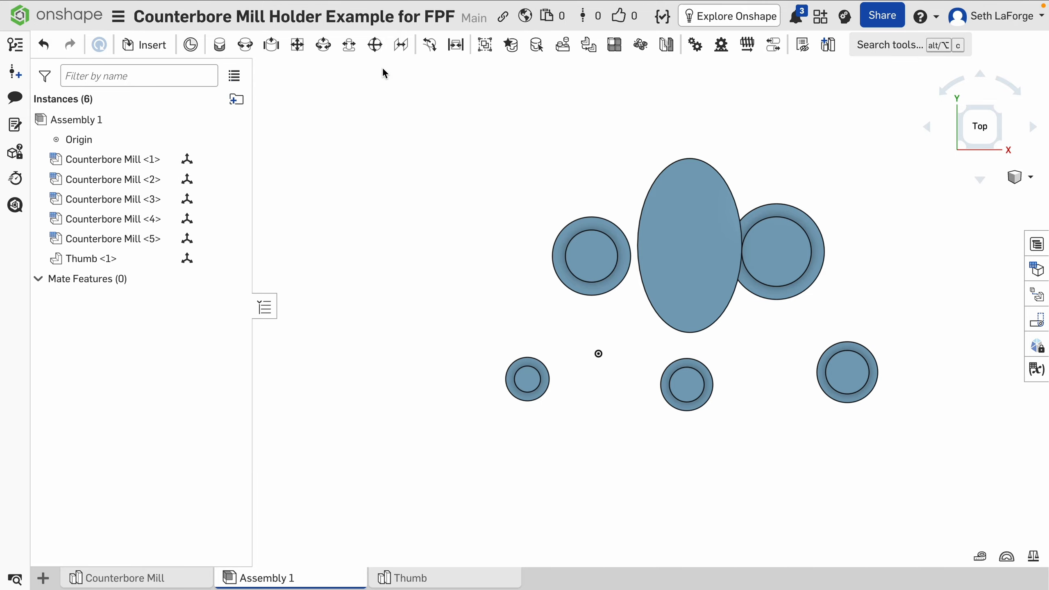
Create a separate Part Studio named Tool Holder and place it first in the document.
{"action": "scroll", "coordinate": [459, 179], "scroll_direction": "down", "scroll_amount": 3}
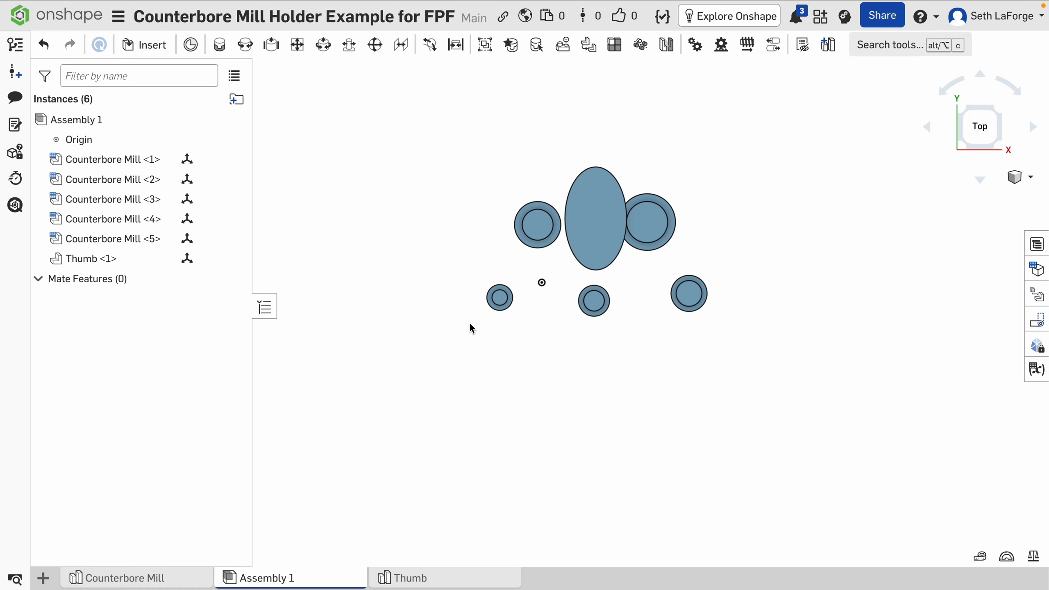
{"action": "right_click_drag", "start_coordinate": [514, 363], "coordinate": [515, 352]}
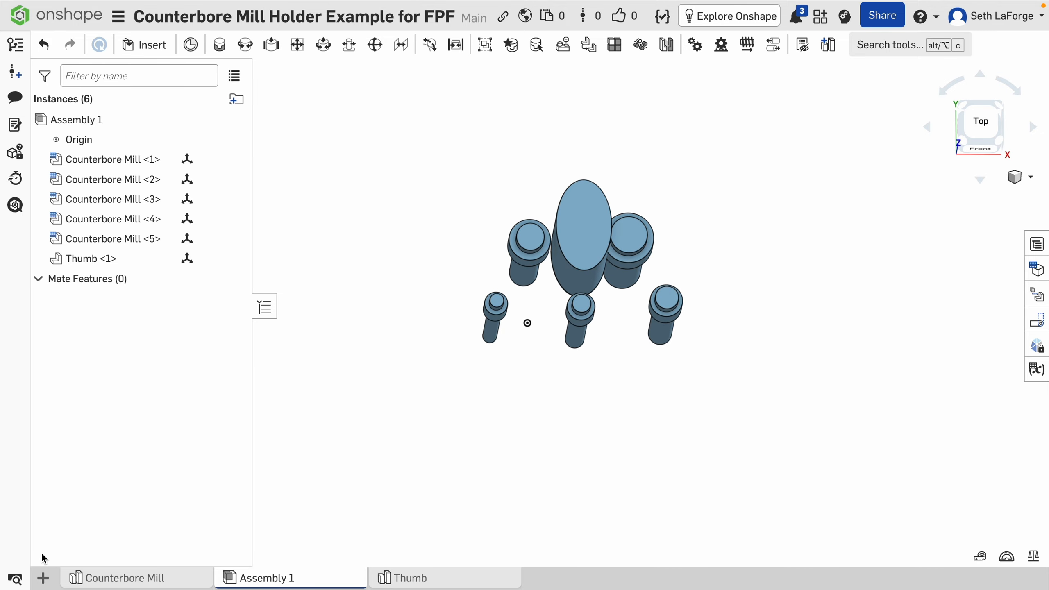
{"action": "left_click", "coordinate": [43, 576]}
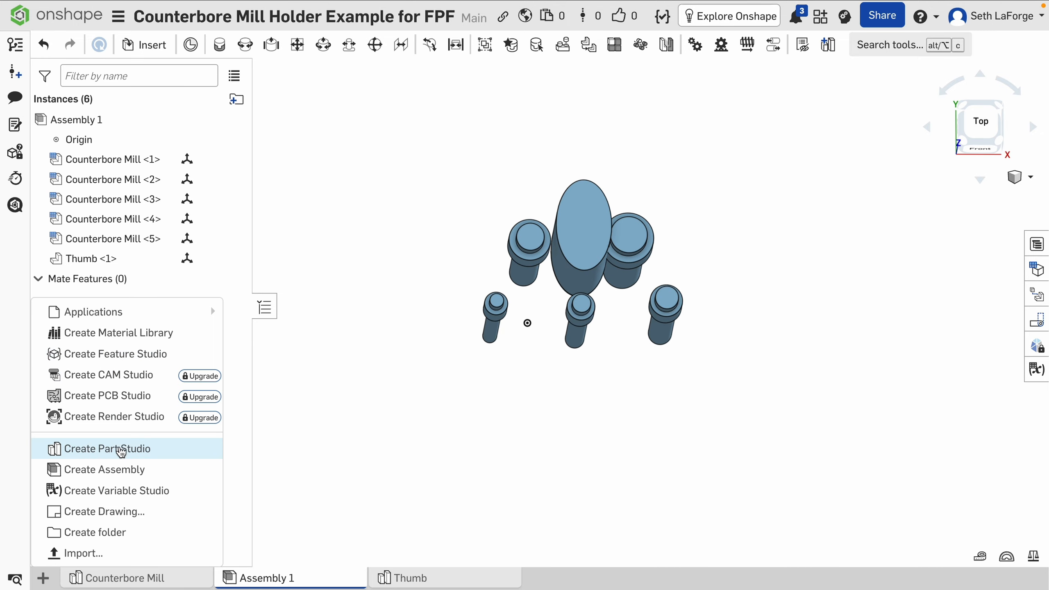
{"action": "left_click", "coordinate": [111, 448]}
{"action": "left_click_drag", "start_coordinate": [456, 576], "coordinate": [634, 578]}
{"action": "right_click", "coordinate": [634, 578]}
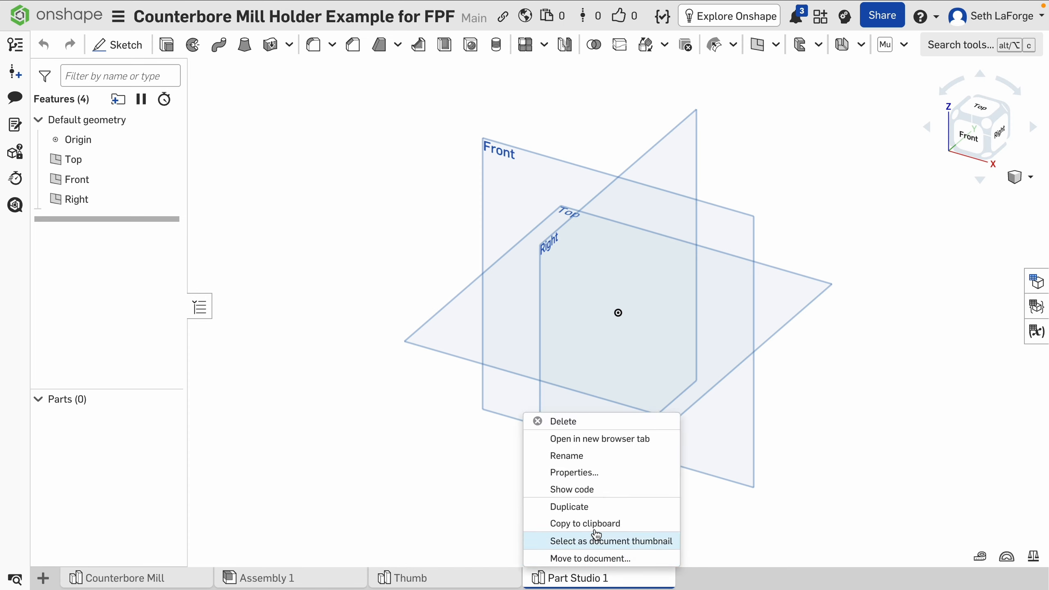
{"action": "left_click", "coordinate": [582, 456]}
{"action": "type", "text": "T"}
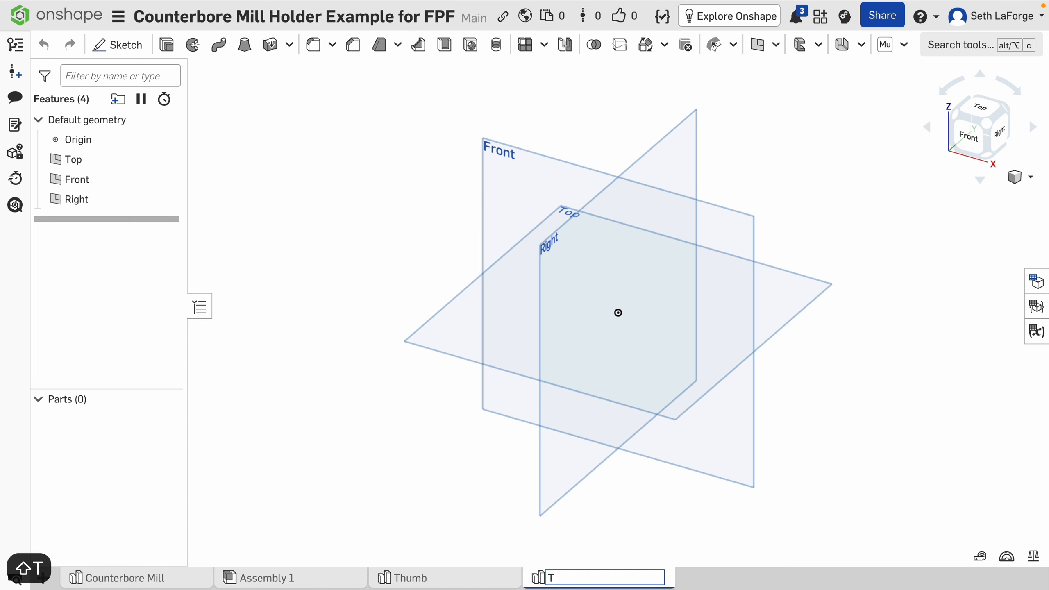
{"action": "type", "text": "ool Holder"}
{"action": "key", "text": "Return"}
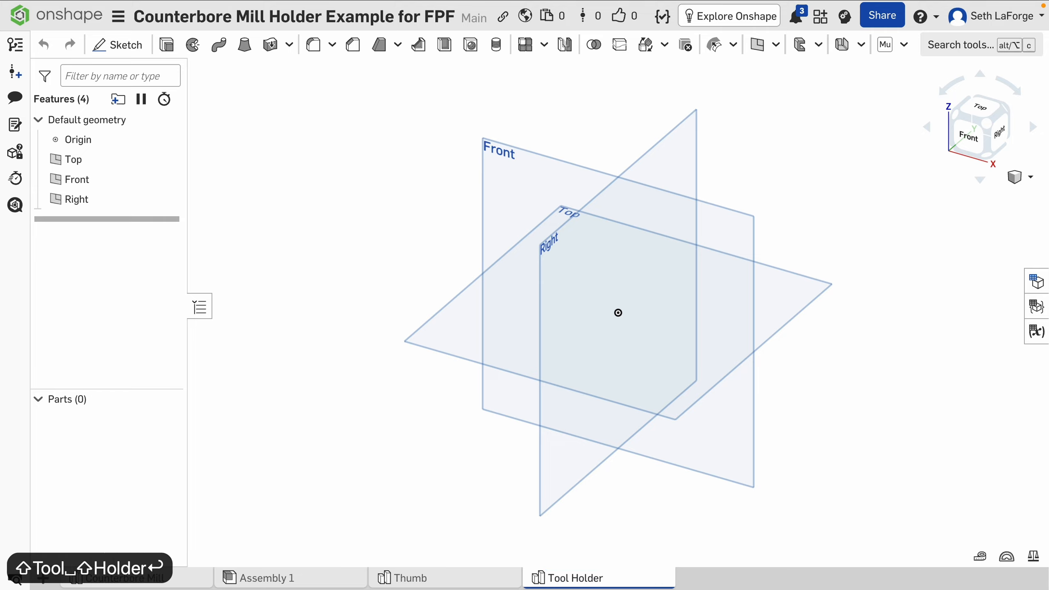
{"action": "left_click_drag", "start_coordinate": [613, 578], "coordinate": [119, 578]}
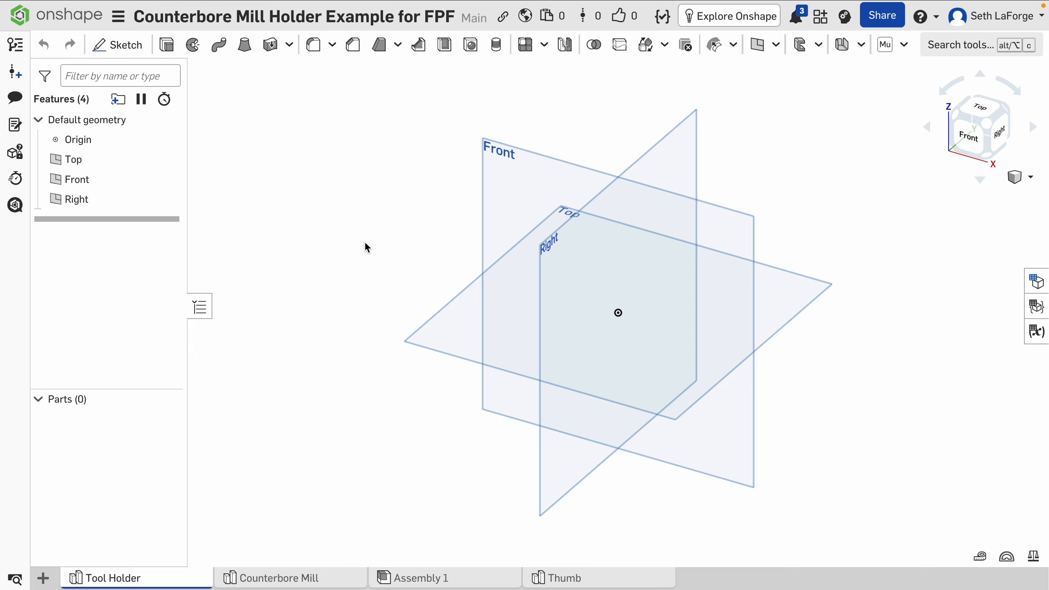
{"action": "left_click", "coordinate": [132, 50]}
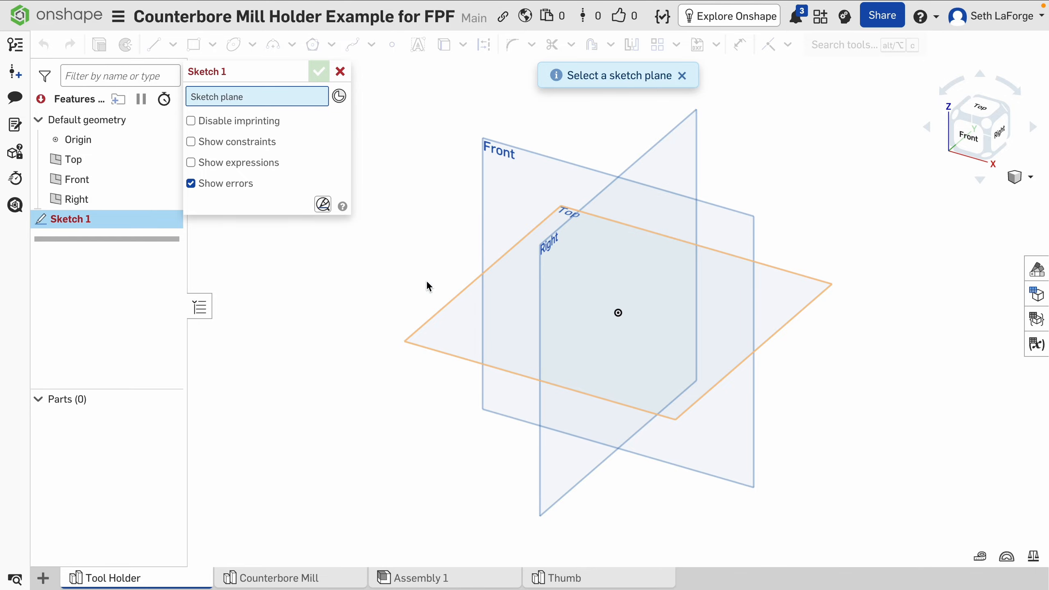
{"action": "left_click", "coordinate": [340, 71]}
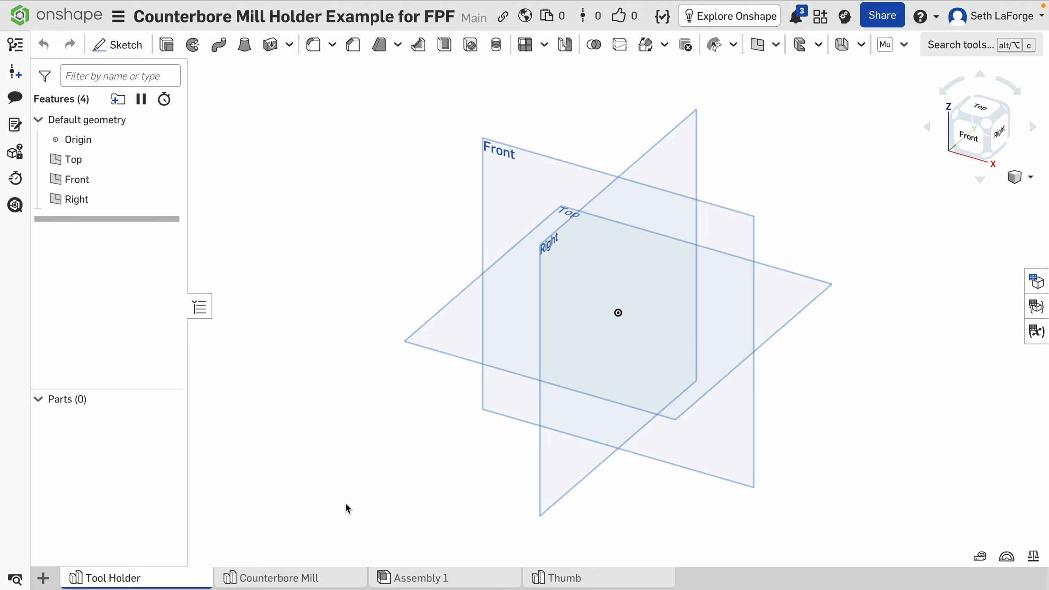
Search the tools of Assembly 1 for the Create Part Studio in context command.
{"action": "left_click", "coordinate": [446, 577]}
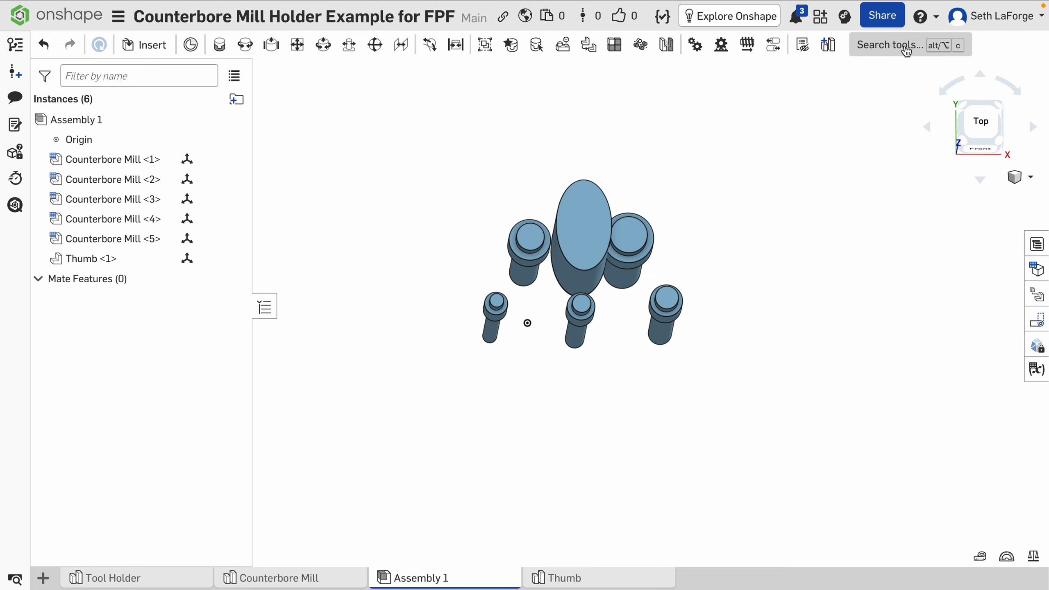
{"action": "left_click", "coordinate": [872, 53]}
{"action": "type", "text": "conte"}
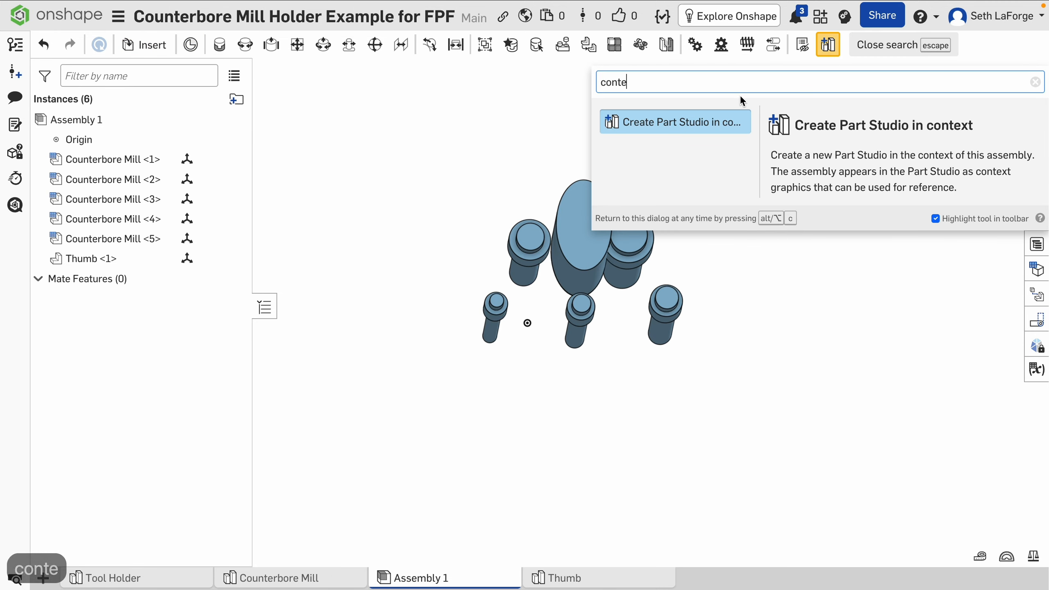
{"action": "left_click", "coordinate": [689, 128]}
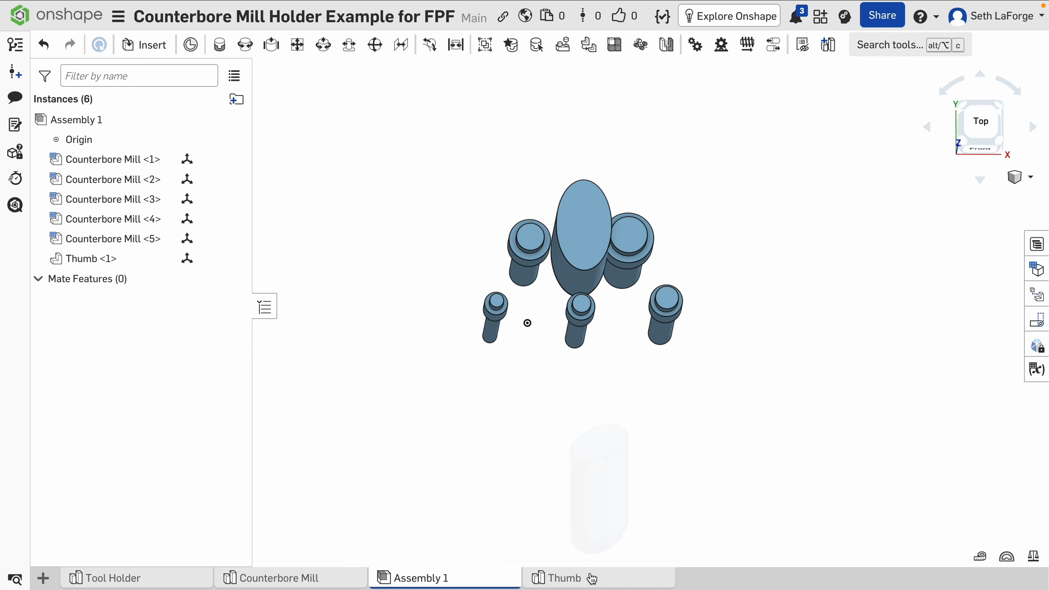
Delete the empty Tool Holder Part Studio.
{"action": "left_click", "coordinate": [175, 579]}
{"action": "right_click", "coordinate": [171, 578]}
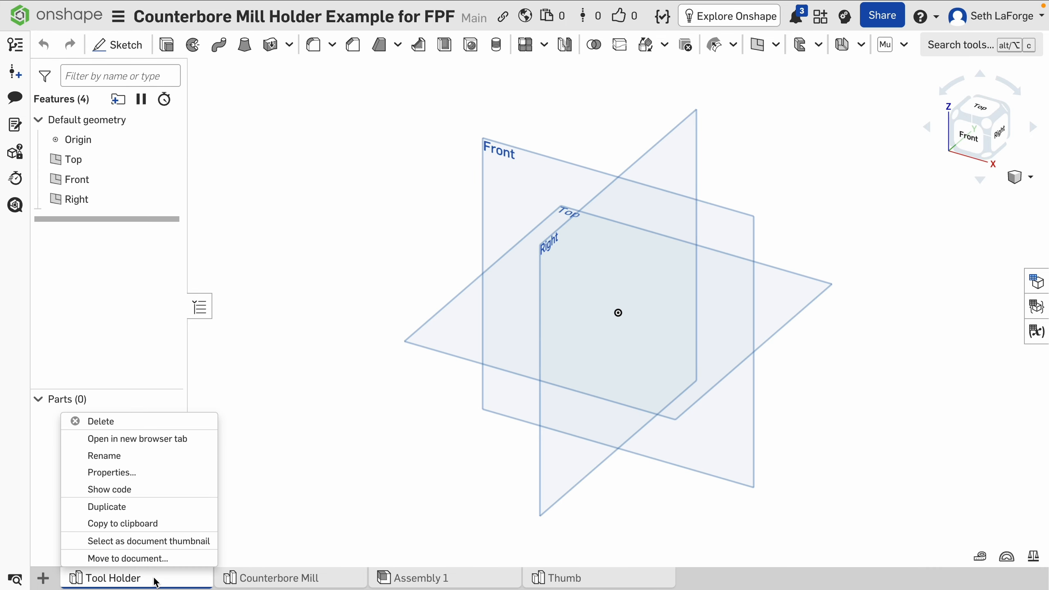
{"action": "left_click", "coordinate": [156, 425]}
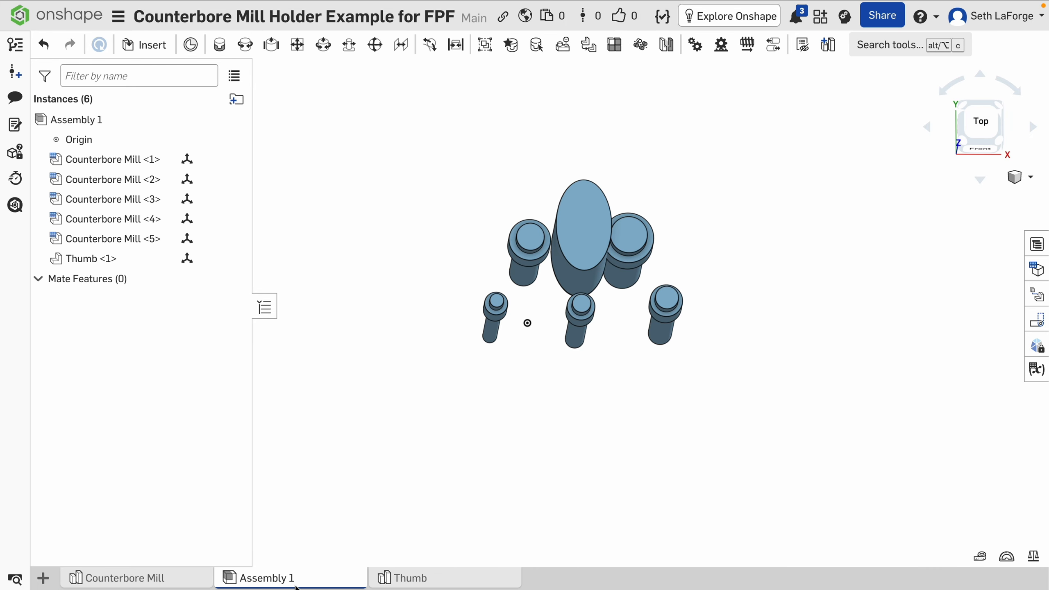
Create a Part Studio in the context of Assembly 1, using the assembly's origin as its origin.
{"action": "left_click", "coordinate": [888, 53]}
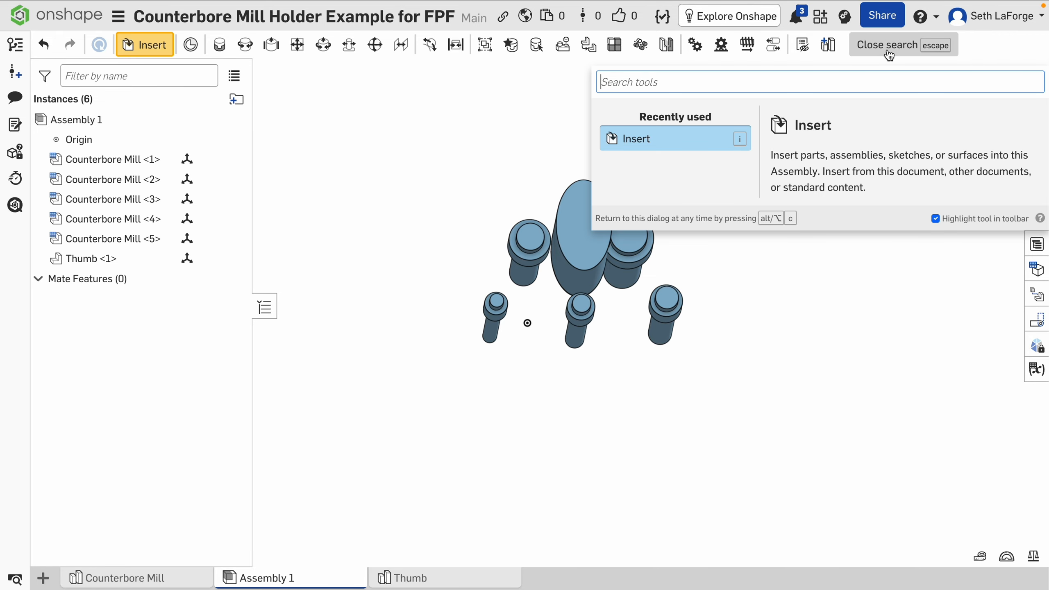
{"action": "left_click", "coordinate": [889, 53]}
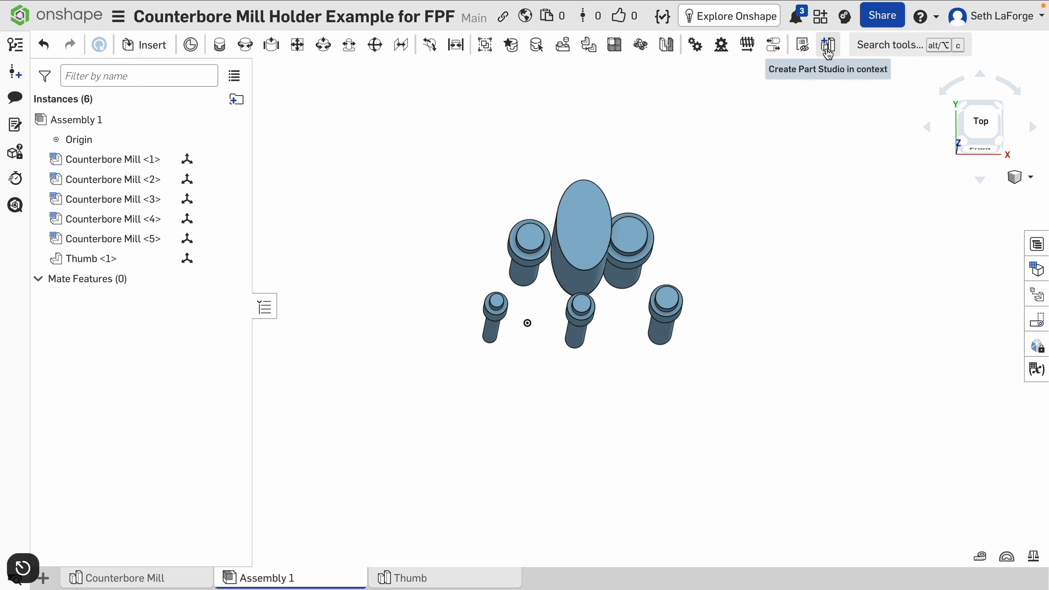
{"action": "left_click", "coordinate": [818, 50]}
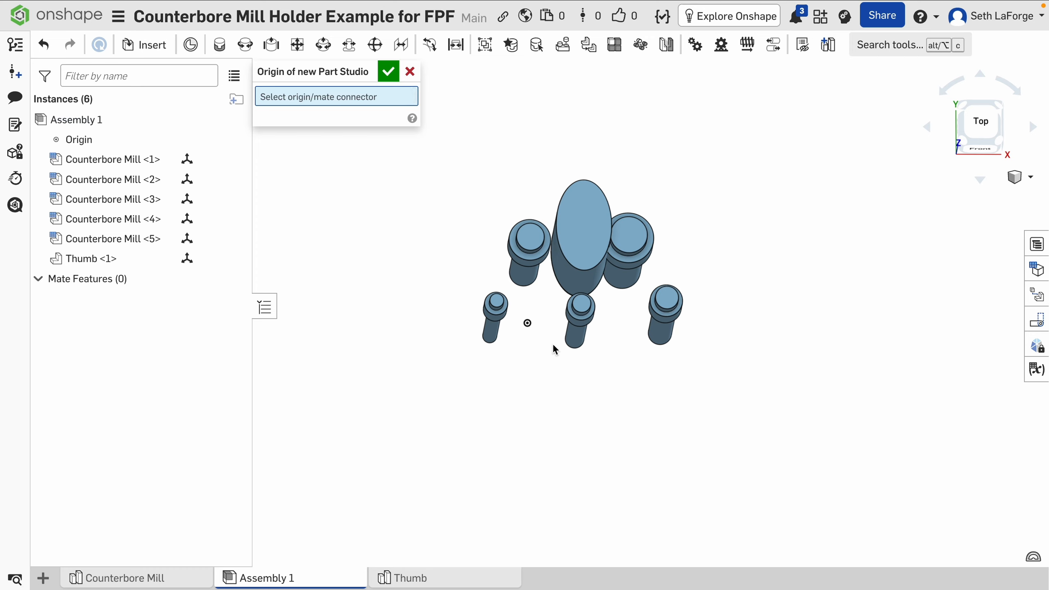
{"action": "left_click", "coordinate": [527, 323]}
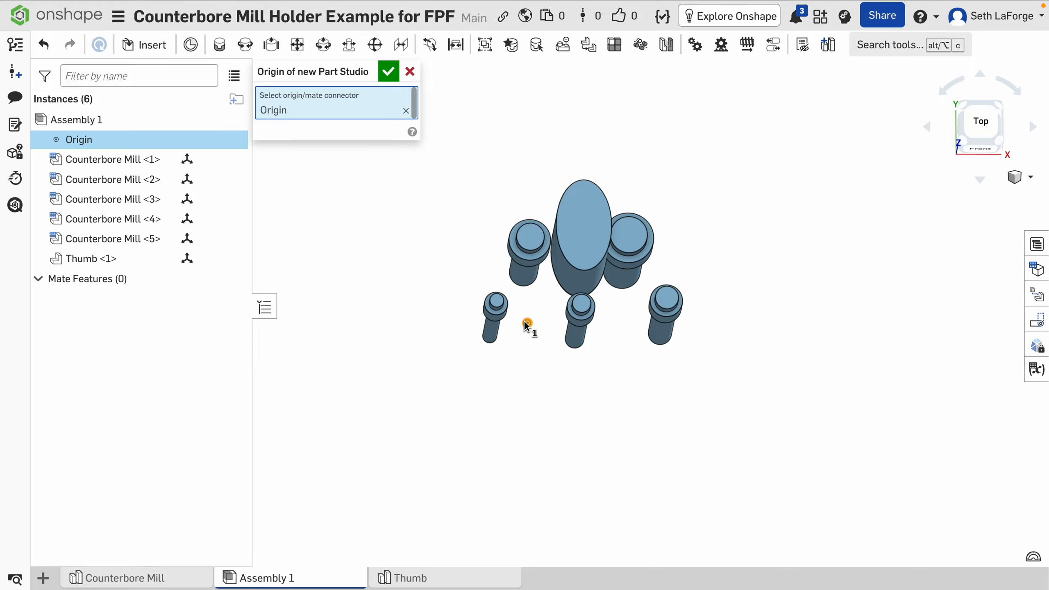
{"action": "left_click", "coordinate": [384, 70]}
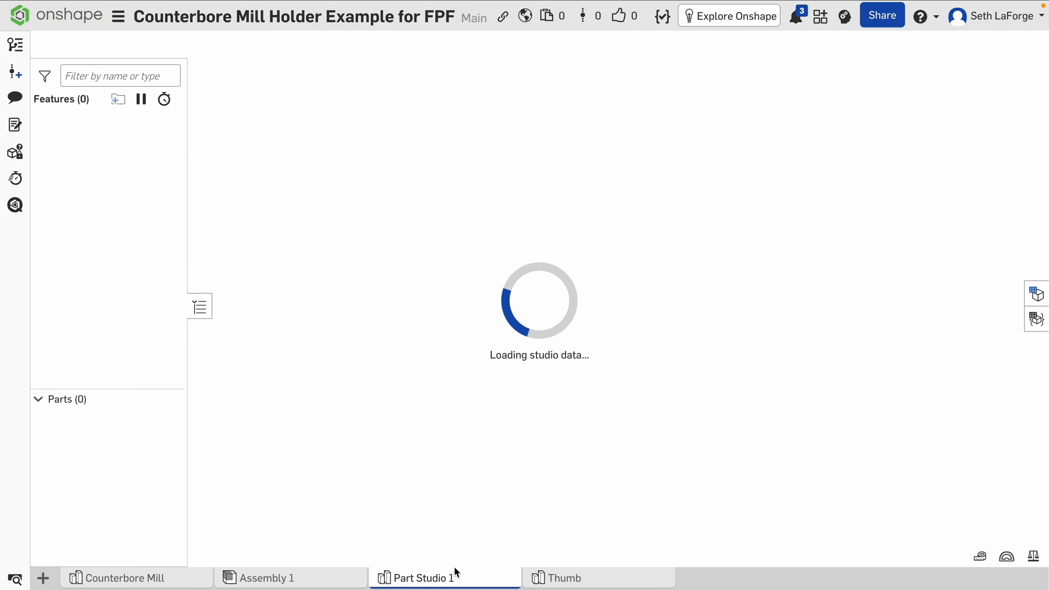
Rename the new Part Studio as Tool Holder and place it first in the document.
{"action": "right_click_drag", "start_coordinate": [632, 396], "coordinate": [621, 343]}
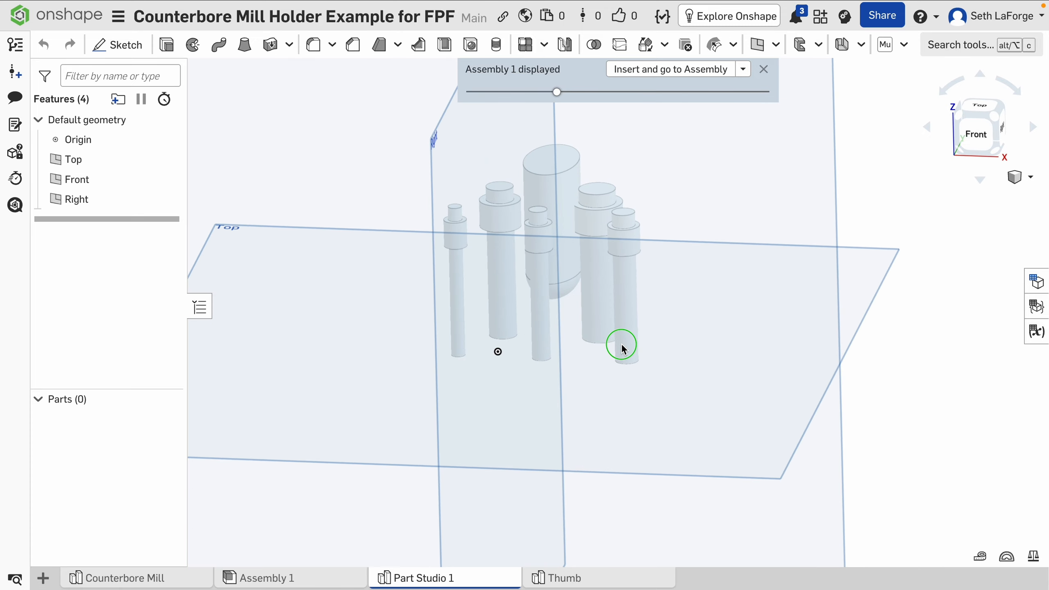
{"action": "right_click", "coordinate": [441, 577]}
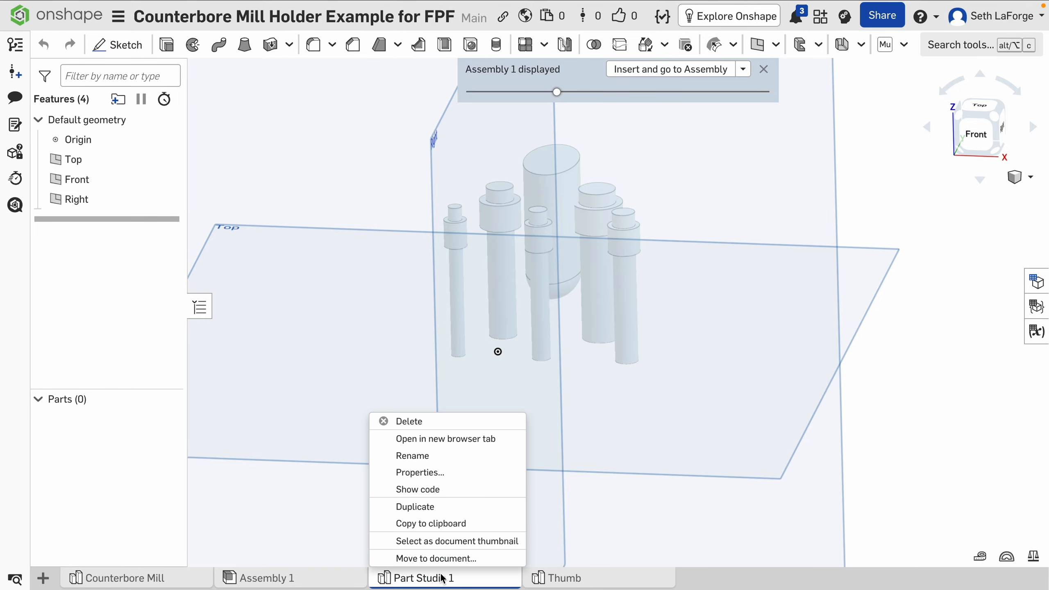
{"action": "left_click", "coordinate": [449, 458]}
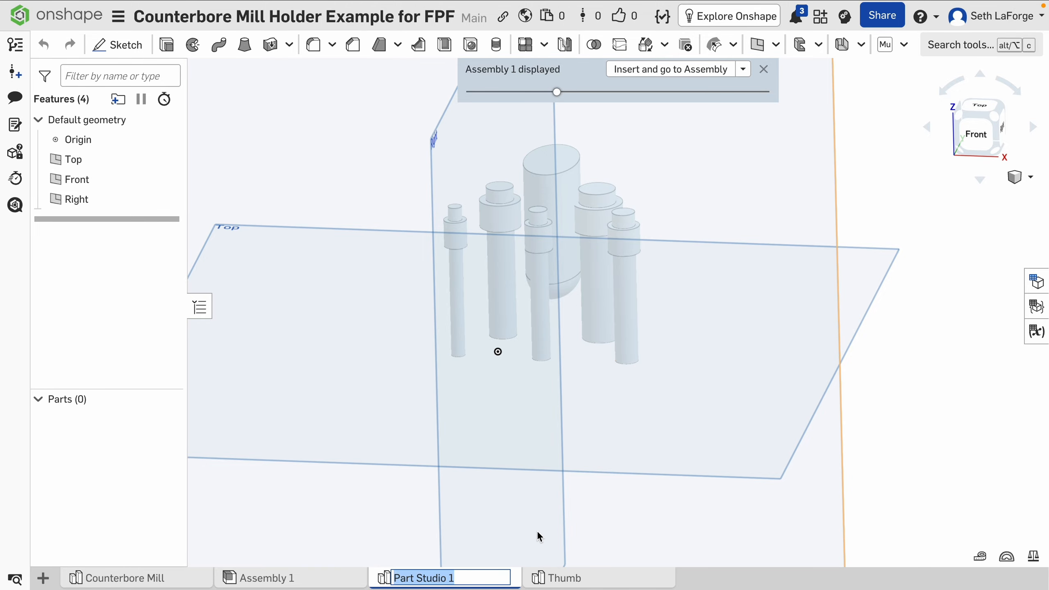
{"action": "type", "text": "Tool Holder"}
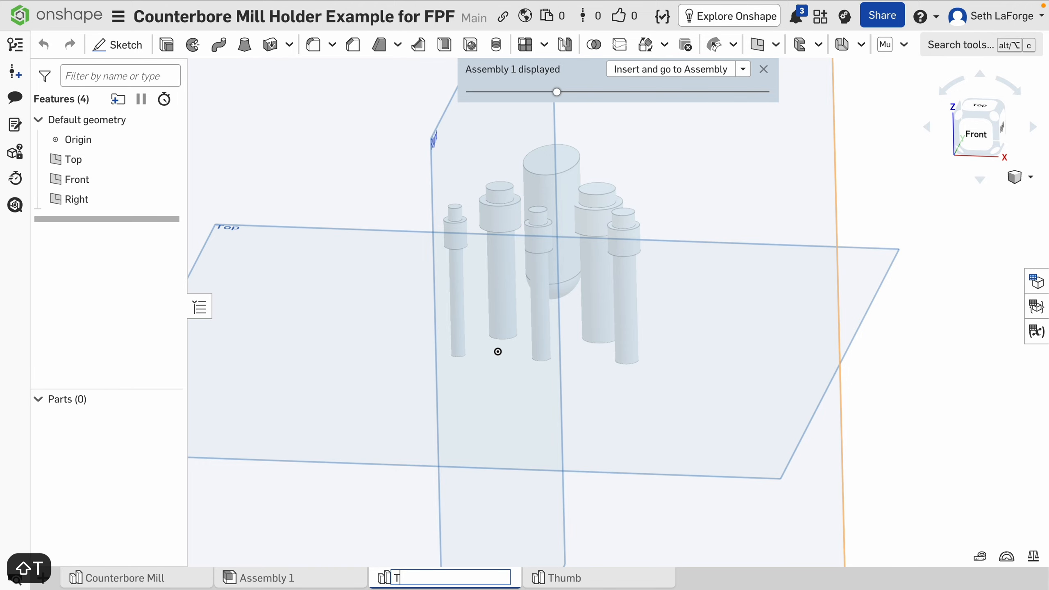
{"action": "key", "text": "Return"}
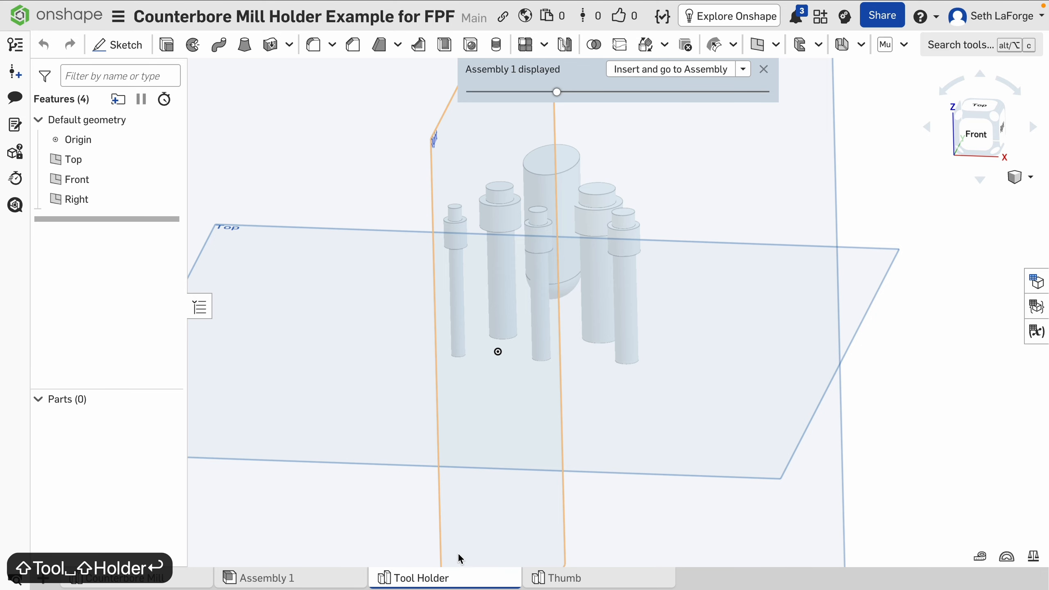
{"action": "left_click_drag", "start_coordinate": [440, 577], "coordinate": [123, 579]}
Make the displayed Assembly 1 context slightly more opaque.
{"action": "right_click_drag", "start_coordinate": [588, 260], "coordinate": [569, 294]}
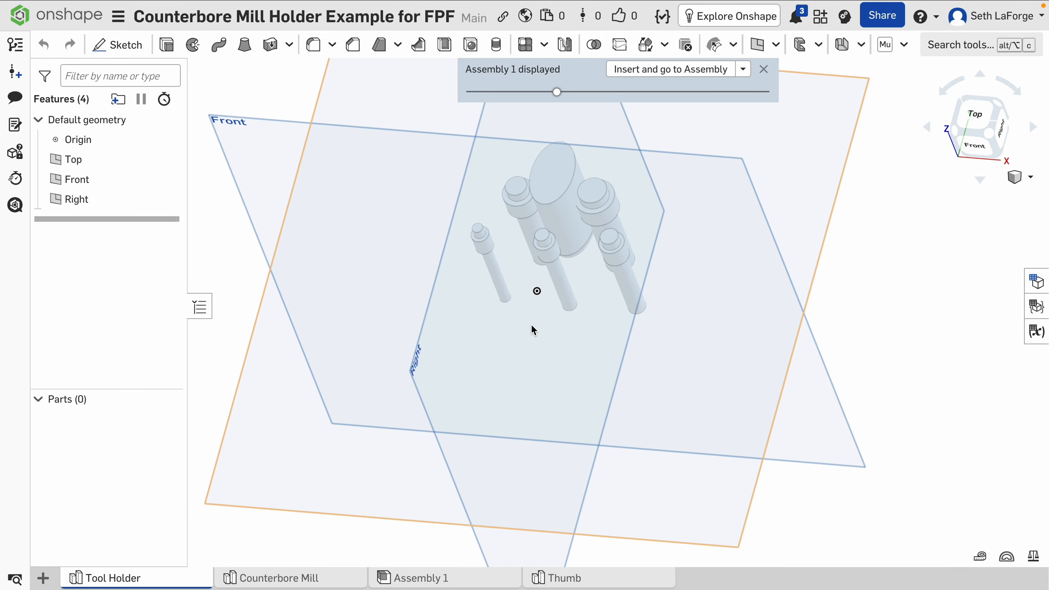
{"action": "right_click_drag", "start_coordinate": [531, 329], "coordinate": [554, 308]}
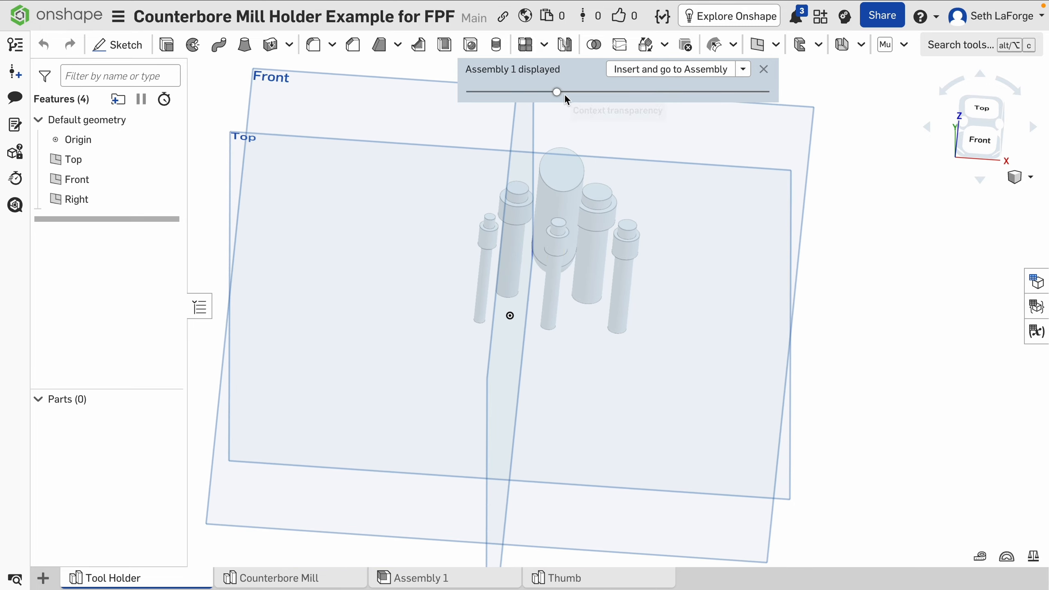
{"action": "left_click_drag", "start_coordinate": [556, 92], "coordinate": [586, 99]}
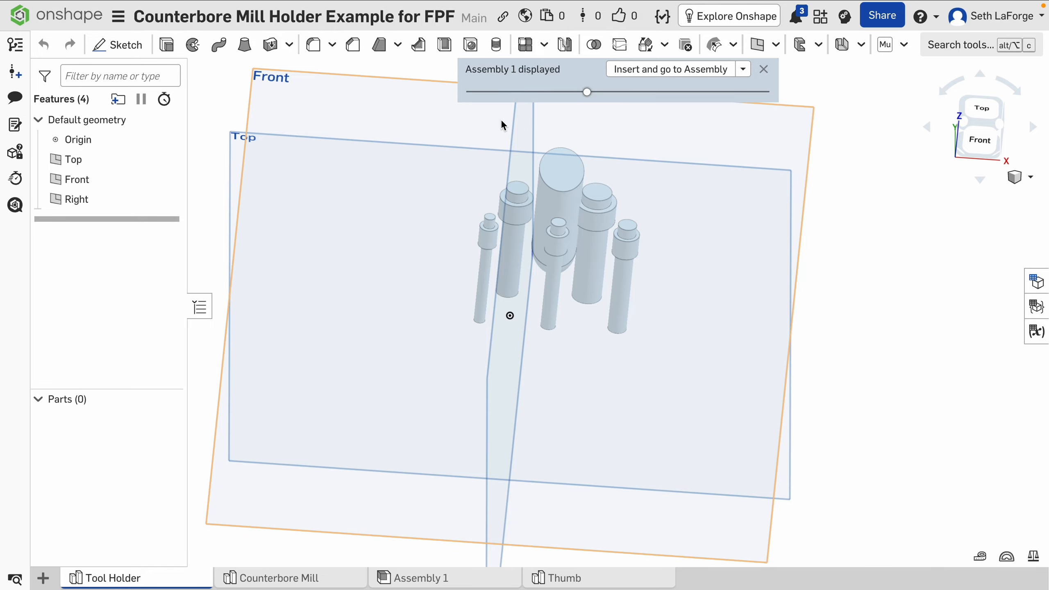
Start a sketch, set its sketch plane to the Top plane and view it face-on.
{"action": "left_click", "coordinate": [128, 46]}
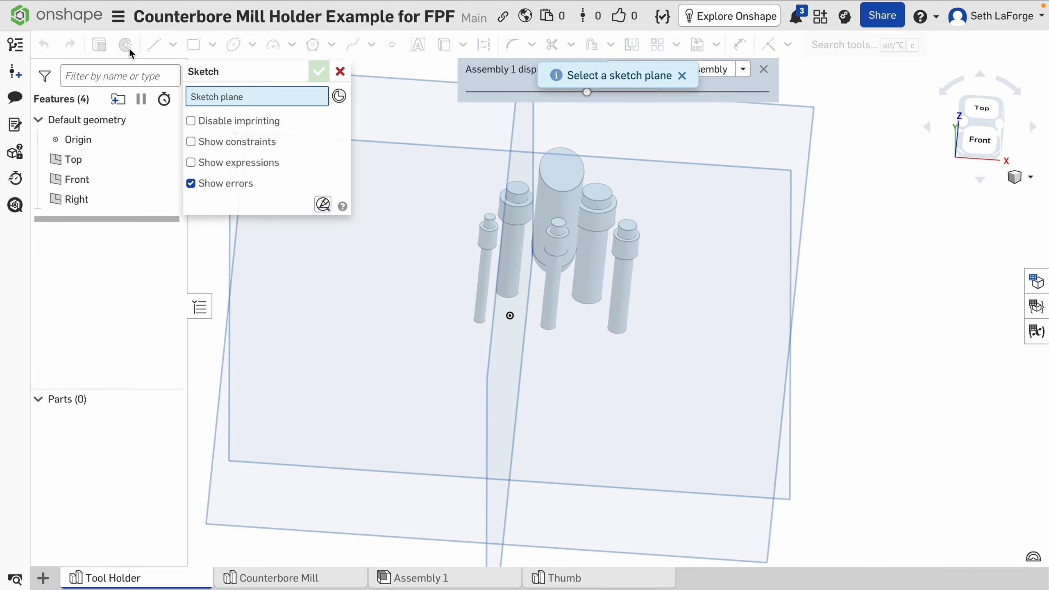
{"action": "left_click", "coordinate": [393, 113]}
{"action": "key", "text": "n"}
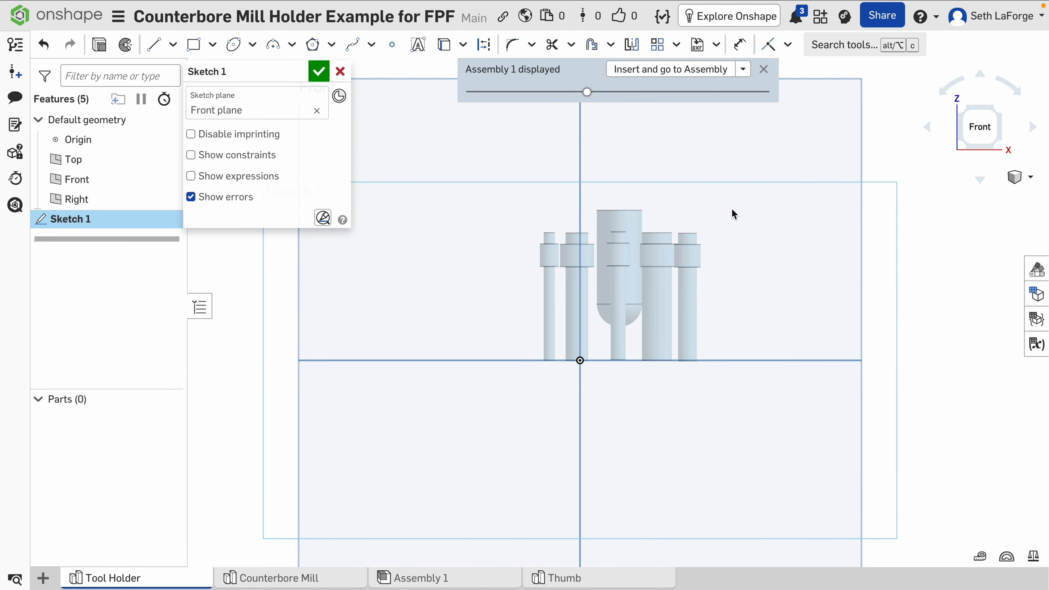
{"action": "left_click", "coordinate": [295, 110]}
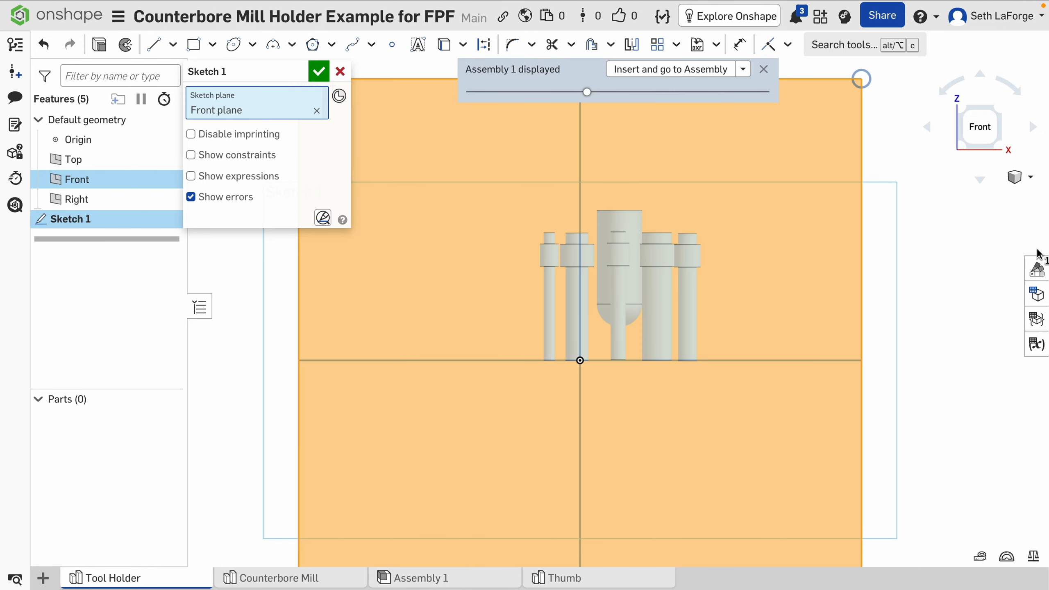
{"action": "right_click_drag", "start_coordinate": [961, 234], "coordinate": [952, 316]}
{"action": "left_click", "coordinate": [813, 310]}
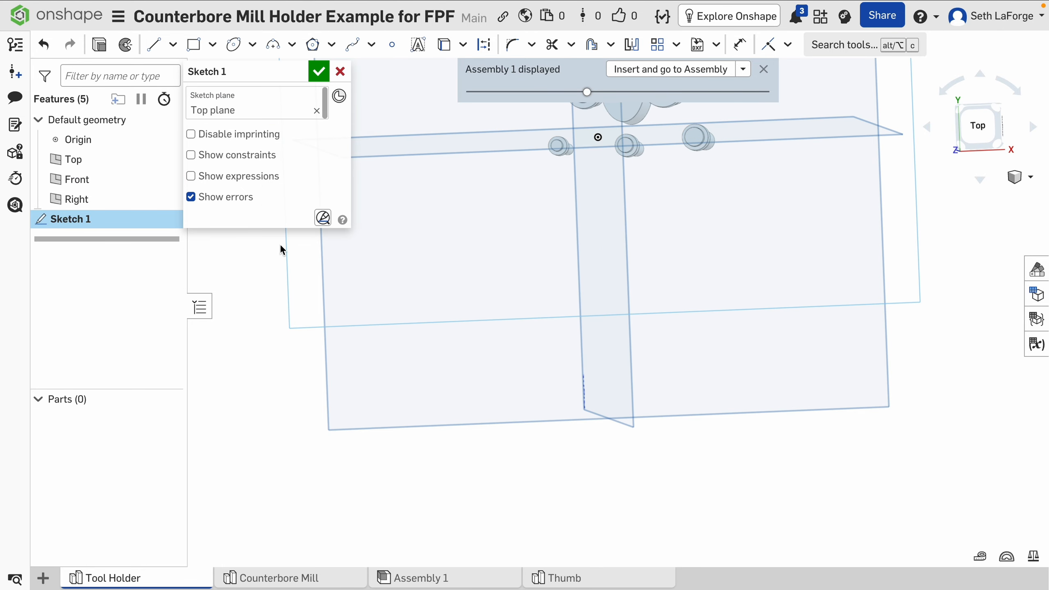
{"action": "key", "text": "n"}
{"action": "scroll", "coordinate": [518, 324], "scroll_direction": "down", "scroll_amount": 5}
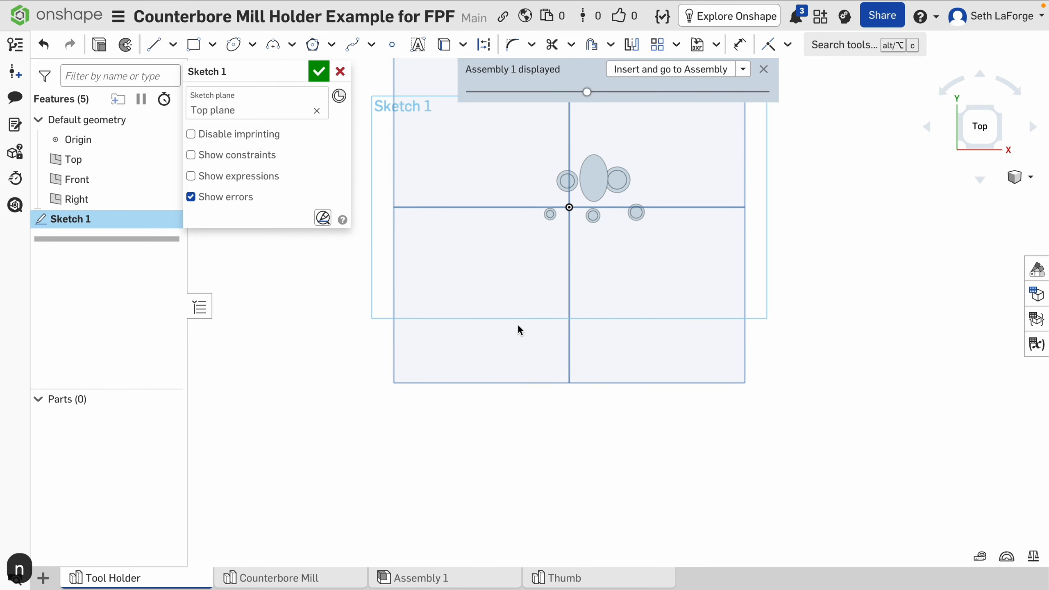
Sketch a corner rectangle about 55.3 wide and 36.5 high enclosing all five mills and the thumb.
{"action": "scroll", "coordinate": [518, 324], "scroll_direction": "up", "scroll_amount": 2}
{"action": "middle_click_drag", "start_coordinate": [602, 255], "coordinate": [606, 372]}
{"action": "scroll", "coordinate": [607, 371], "scroll_direction": "up", "scroll_amount": 2}
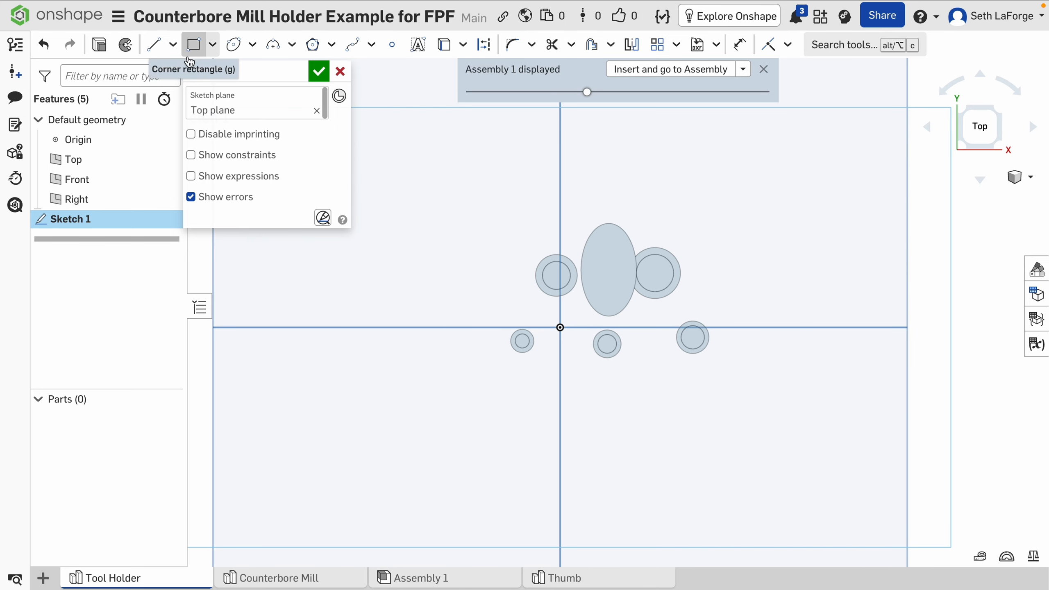
{"action": "left_click", "coordinate": [194, 44]}
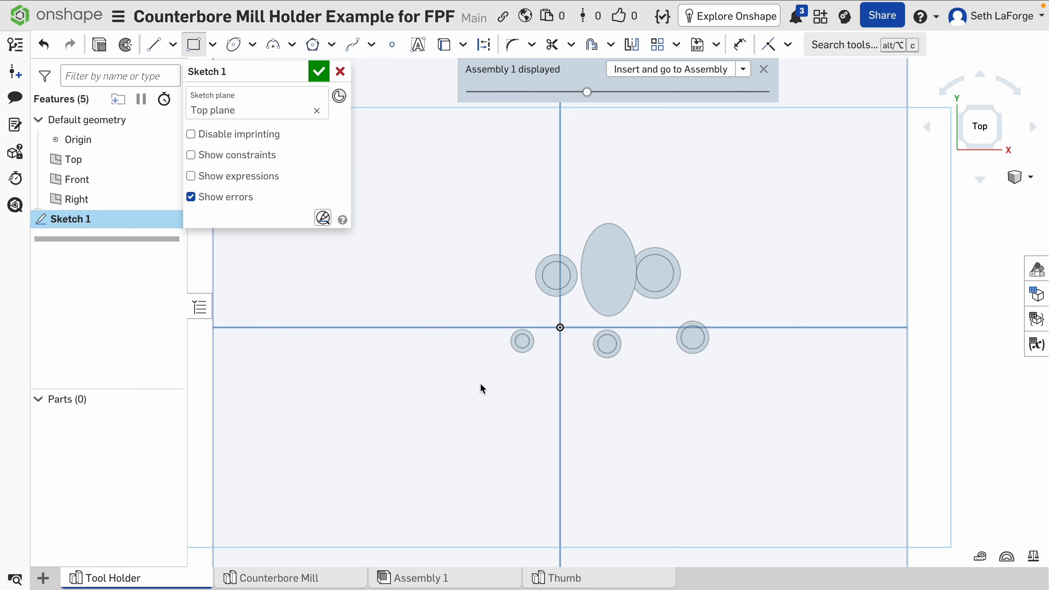
{"action": "mouse_move", "coordinate": [481, 383]}
{"action": "left_mouse_down"}
{"action": "mouse_move", "coordinate": [780, 185]}
{"action": "mouse_move", "coordinate": [736, 215]}
{"action": "left_mouse_up"}
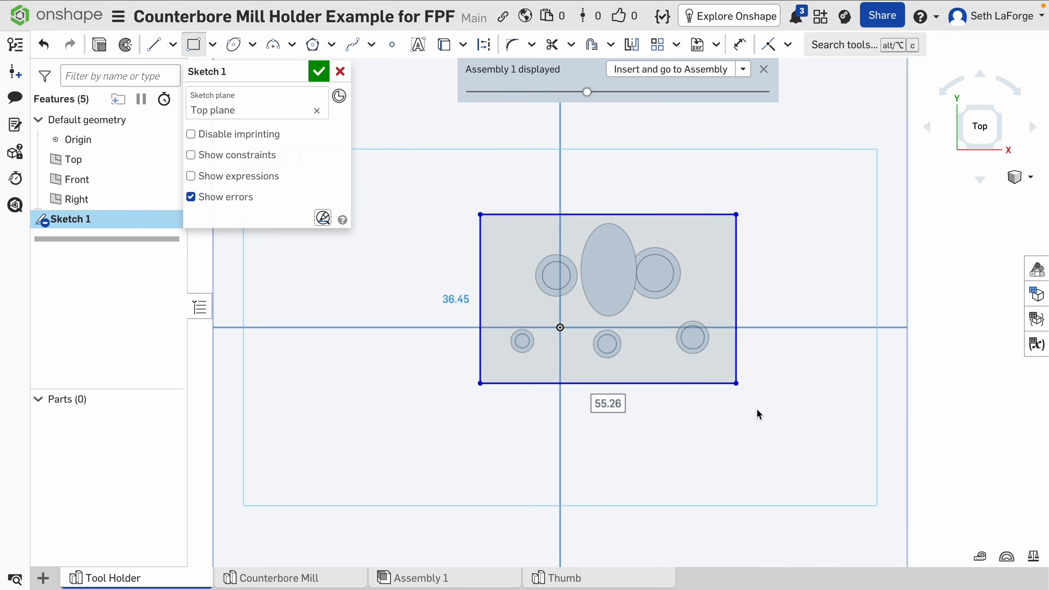
{"action": "scroll", "coordinate": [758, 413], "scroll_direction": "up", "scroll_amount": 3}
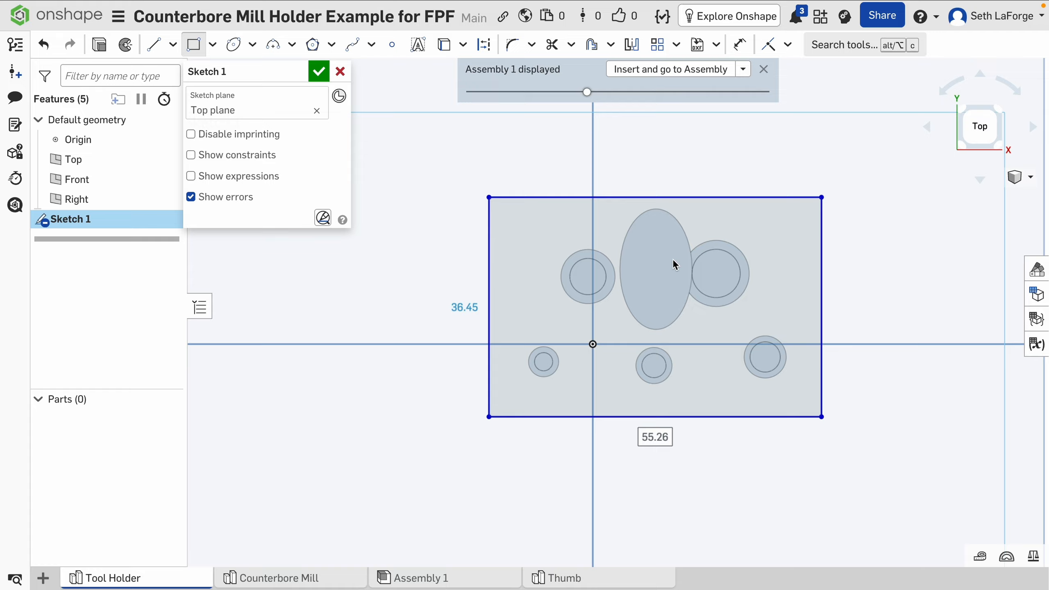
Move the rectangle's upper edge inward close to the thumb and its right edge slightly inward for a width of about 55.
{"action": "key", "text": "Escape"}
{"action": "left_click", "coordinate": [717, 197]}
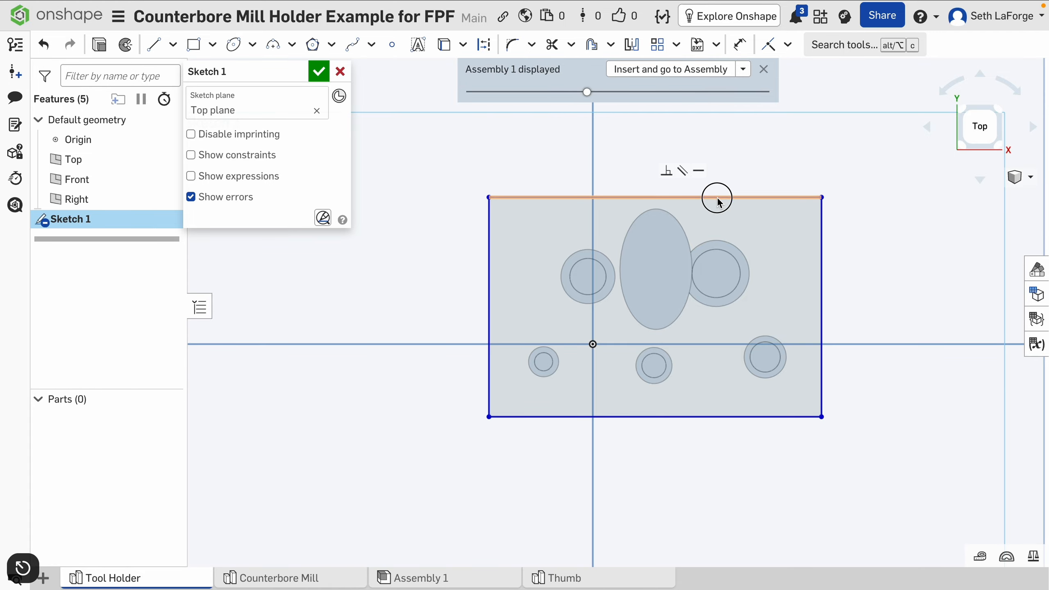
{"action": "left_click_drag", "start_coordinate": [718, 198], "coordinate": [716, 206]}
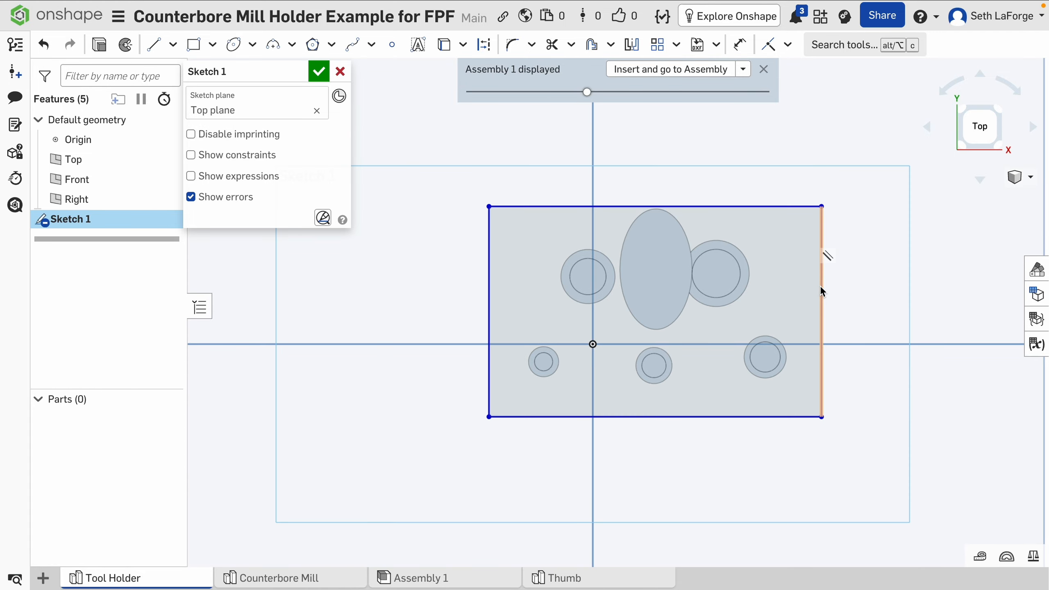
{"action": "left_click_drag", "start_coordinate": [822, 291], "coordinate": [820, 290]}
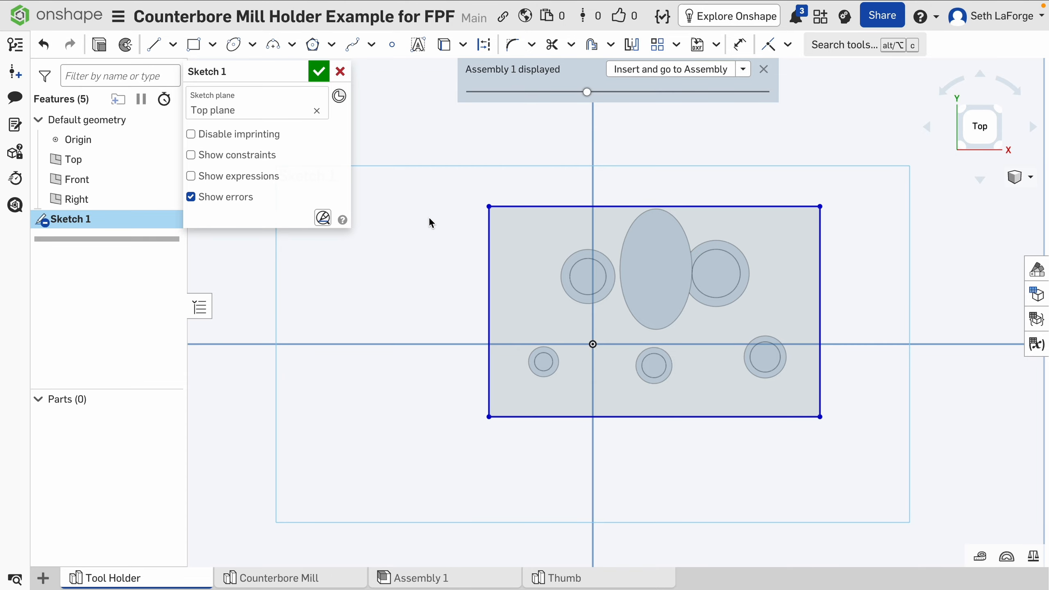
Draw a horizontal construction line between the rectangle's two vertical edges, through the row of three smaller mills.
{"action": "left_click", "coordinate": [155, 45]}
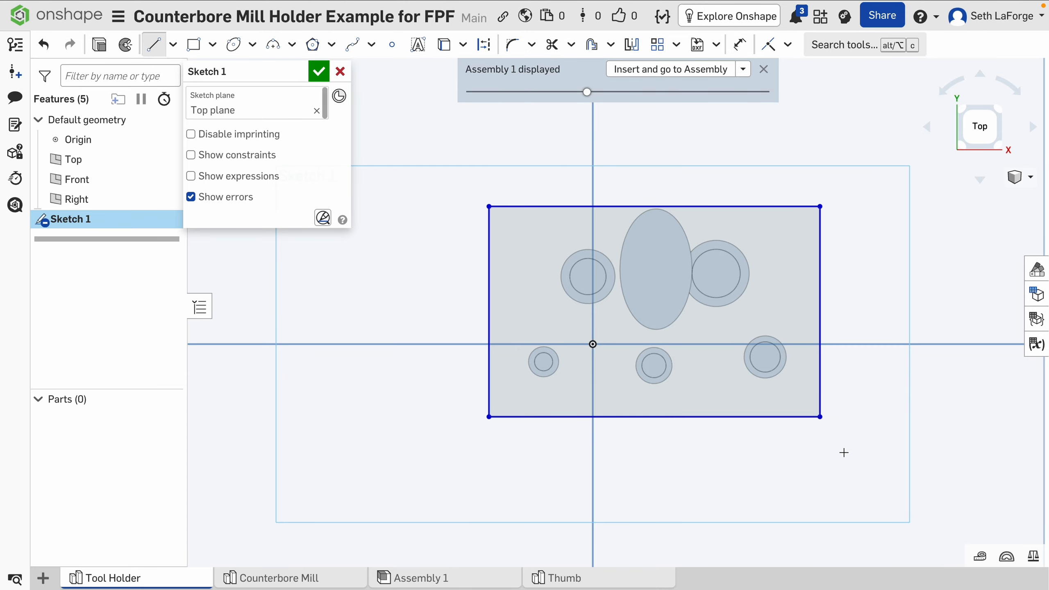
{"action": "left_click", "coordinate": [489, 361]}
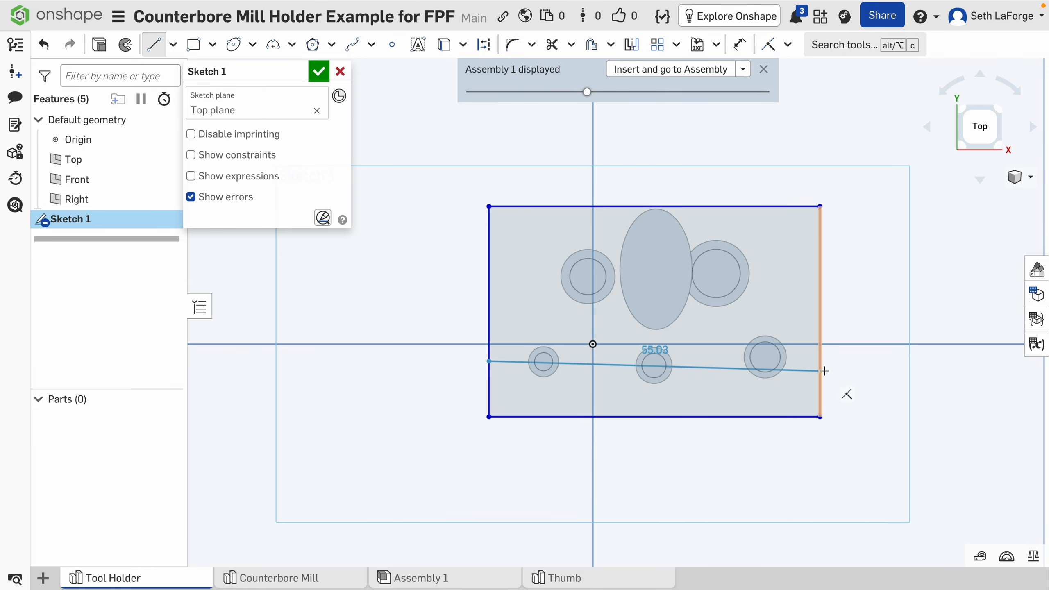
{"action": "key", "text": "q"}
{"action": "left_click", "coordinate": [820, 362]}
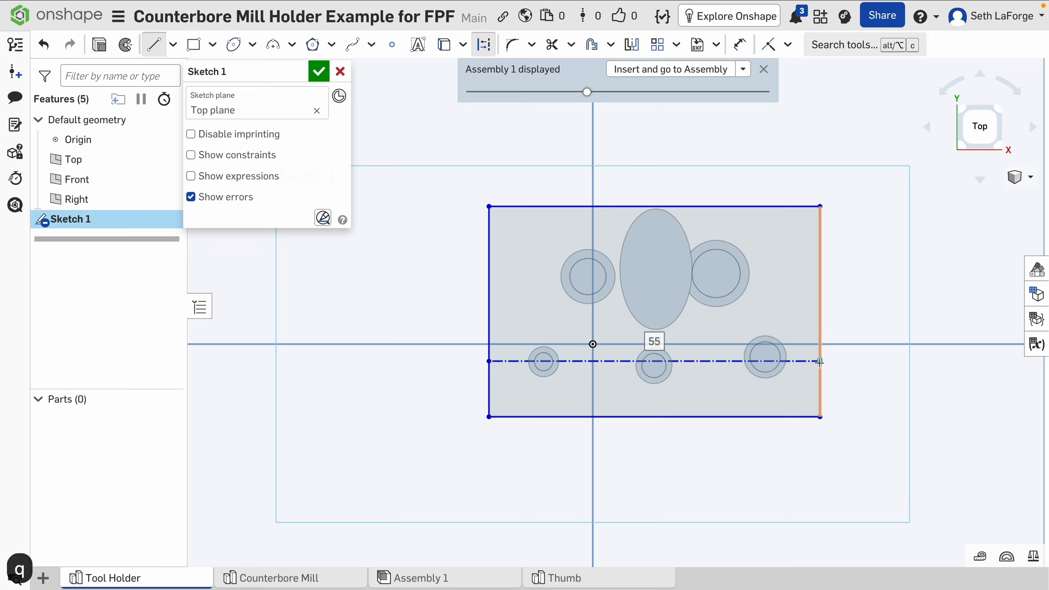
{"action": "key", "text": "Escape"}
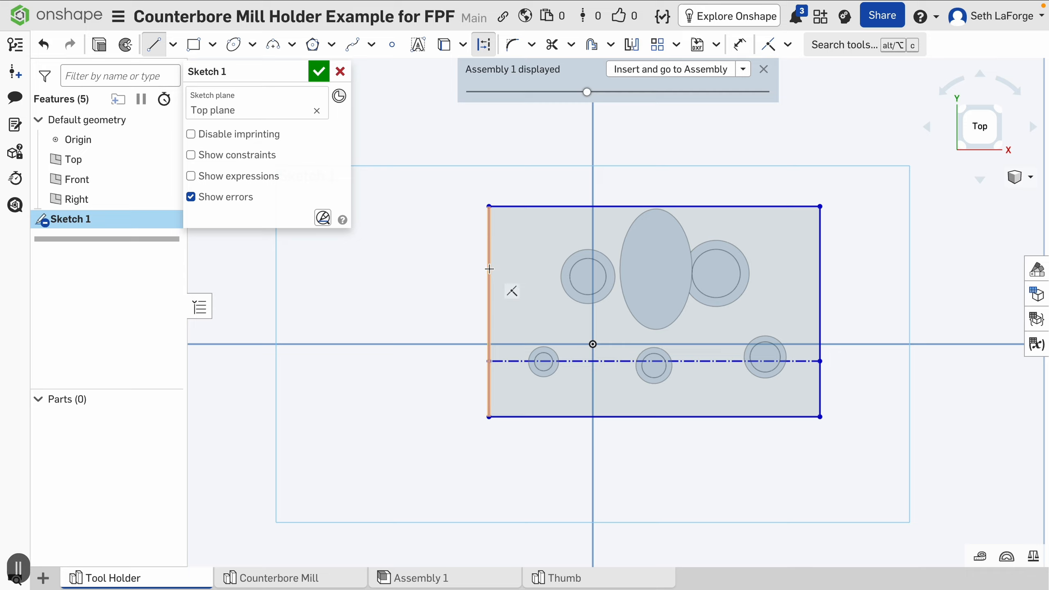
Draw a second horizontal construction line across the rectangle and shift it onto the centres of the two larger mills.
{"action": "key", "text": "q"}
{"action": "key", "text": "q"}
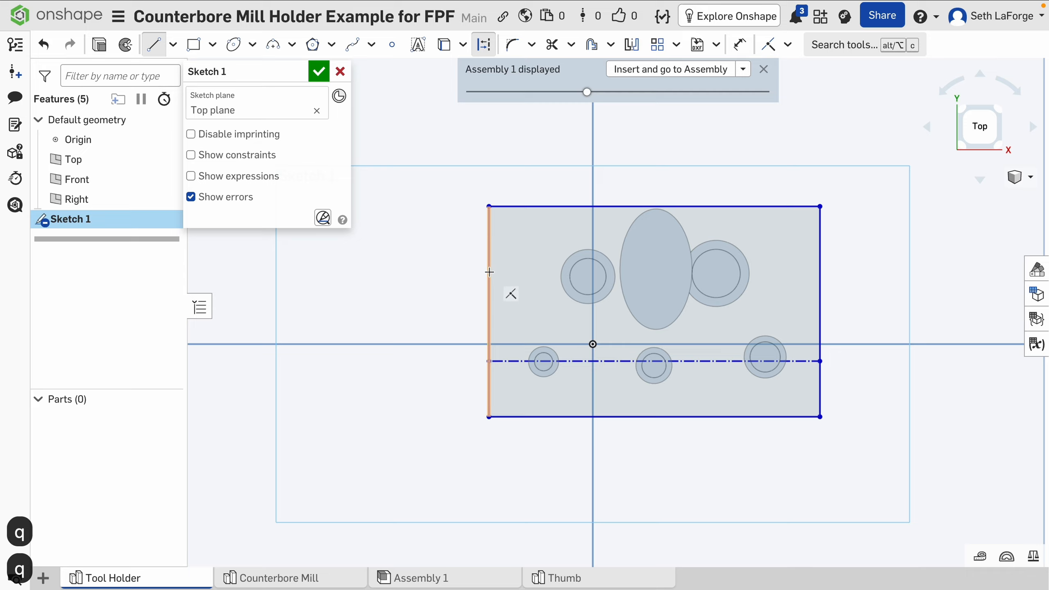
{"action": "left_click", "coordinate": [489, 272]}
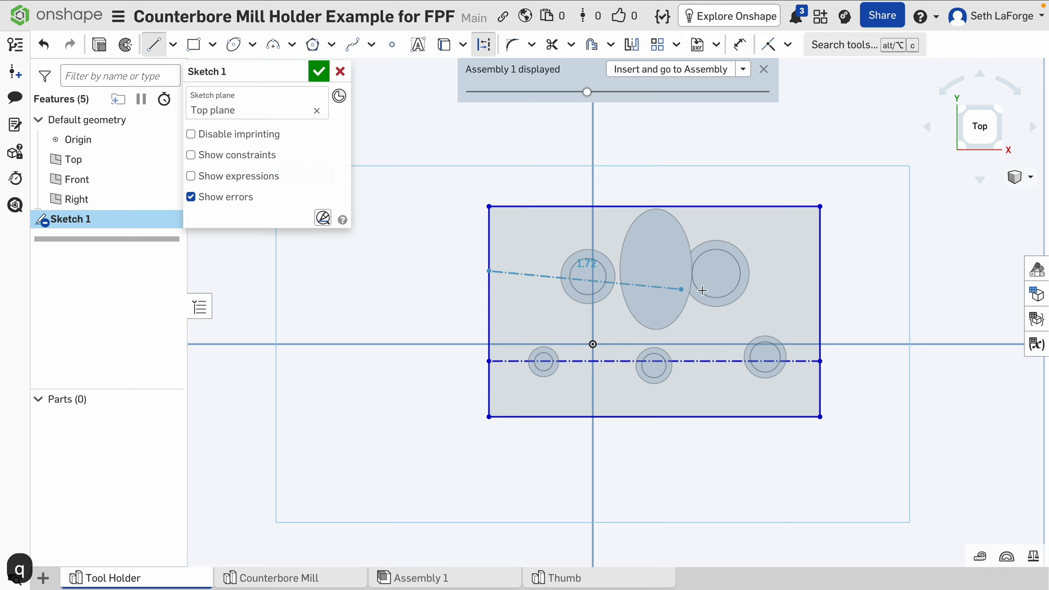
{"action": "left_click", "coordinate": [819, 272]}
{"action": "key", "text": "Escape"}
{"action": "scroll", "coordinate": [735, 301], "scroll_direction": "up", "scroll_amount": 2}
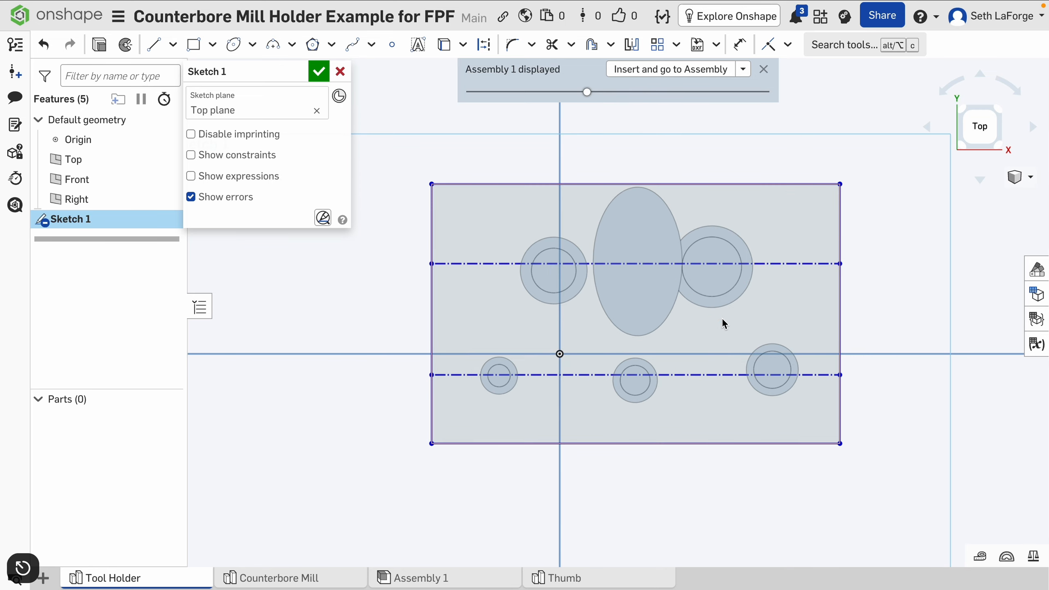
{"action": "left_click_drag", "start_coordinate": [695, 265], "coordinate": [695, 272]}
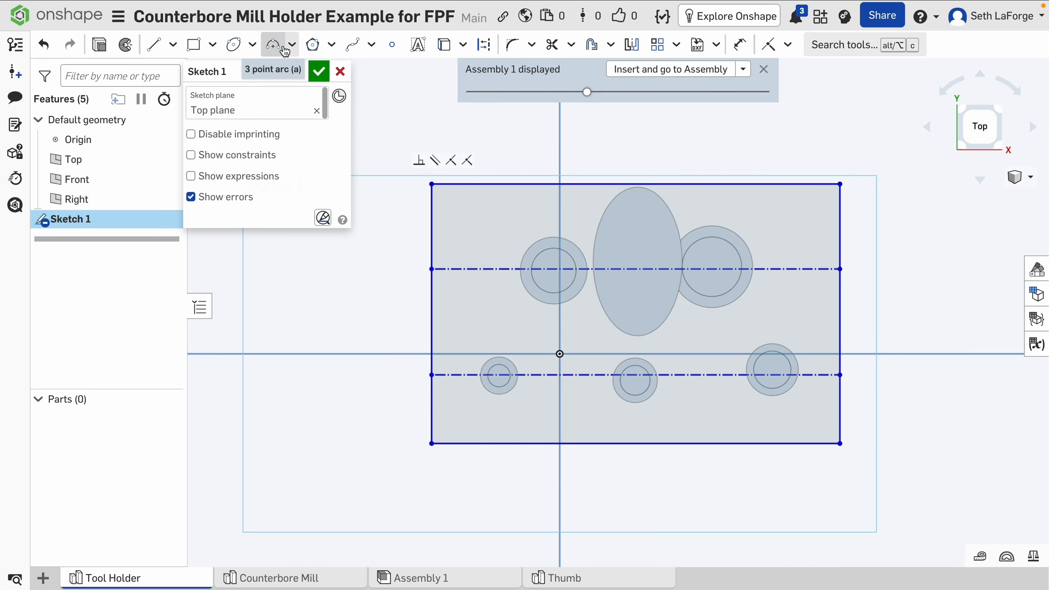
Place five sketch points on the two construction lines, one near the centre of each mill.
{"action": "left_click", "coordinate": [392, 44]}
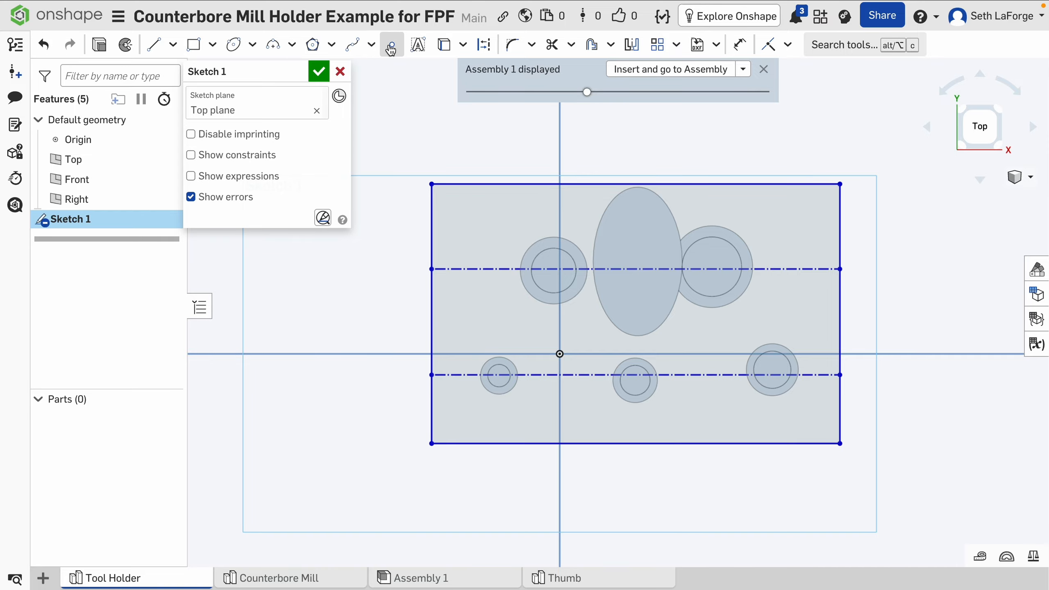
{"action": "left_click", "coordinate": [553, 269]}
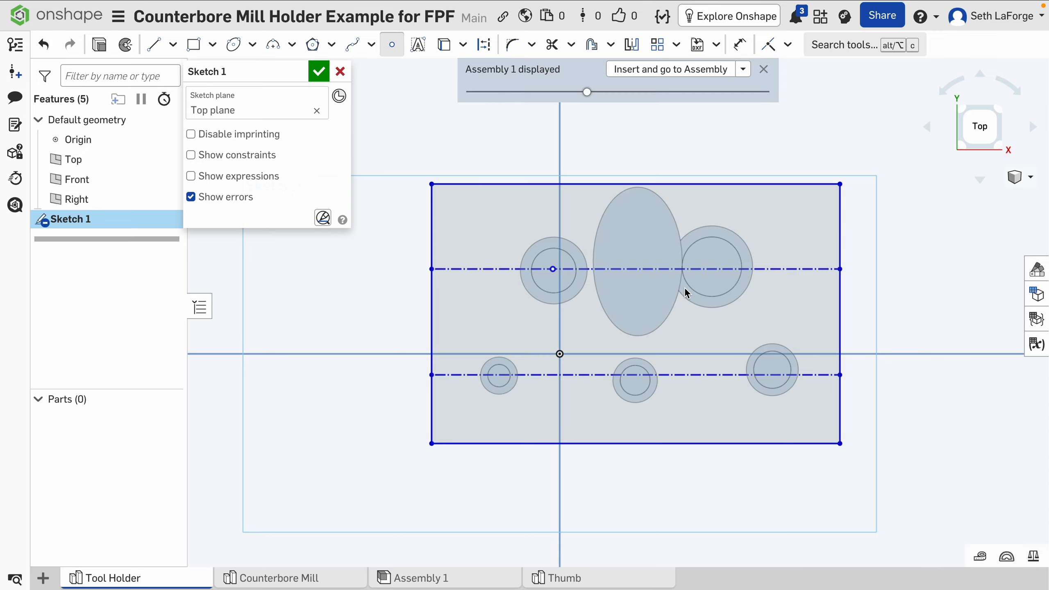
{"action": "left_click", "coordinate": [714, 269]}
{"action": "left_click", "coordinate": [636, 376]}
{"action": "left_click", "coordinate": [768, 375]}
Split the lower construction line at its three sketch points near the smaller mills.
{"action": "scroll", "coordinate": [828, 400], "scroll_direction": "down", "scroll_amount": 1}
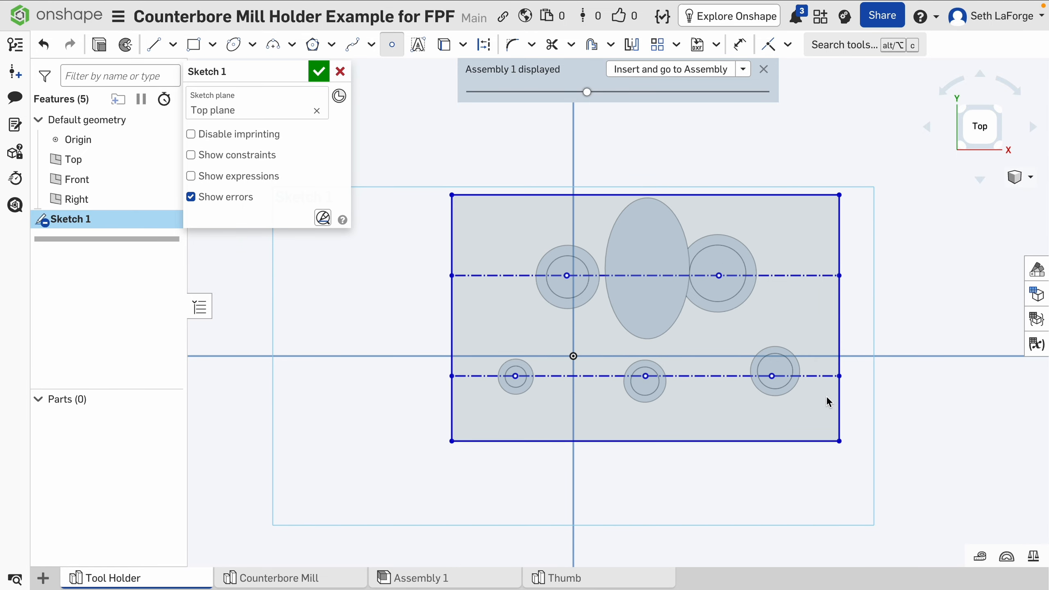
{"action": "middle_click_drag", "start_coordinate": [704, 471], "coordinate": [688, 402]}
{"action": "right_click_drag", "start_coordinate": [688, 402], "coordinate": [689, 406]}
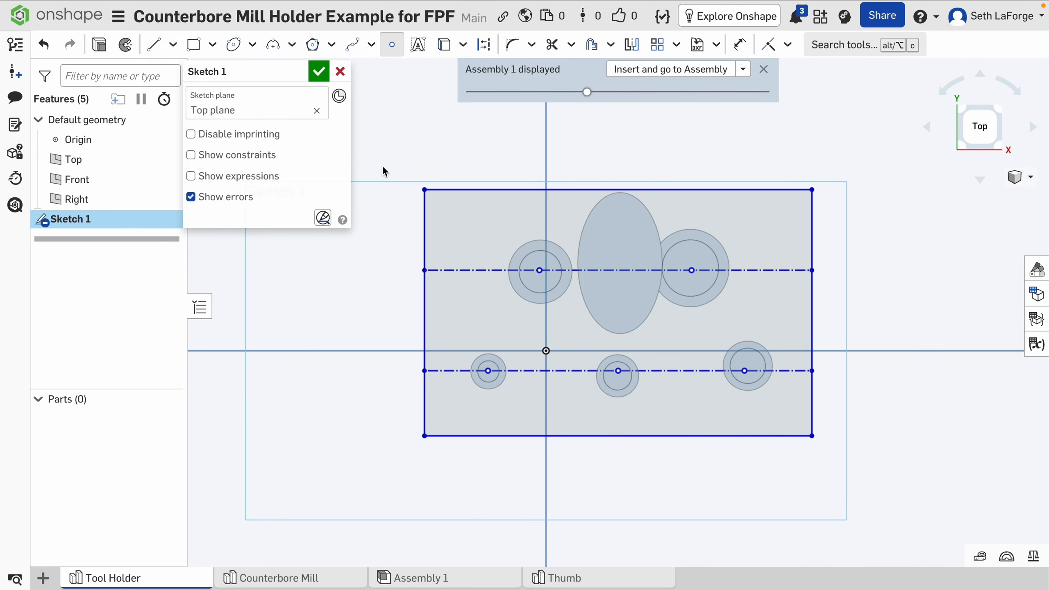
{"action": "left_click", "coordinate": [571, 45]}
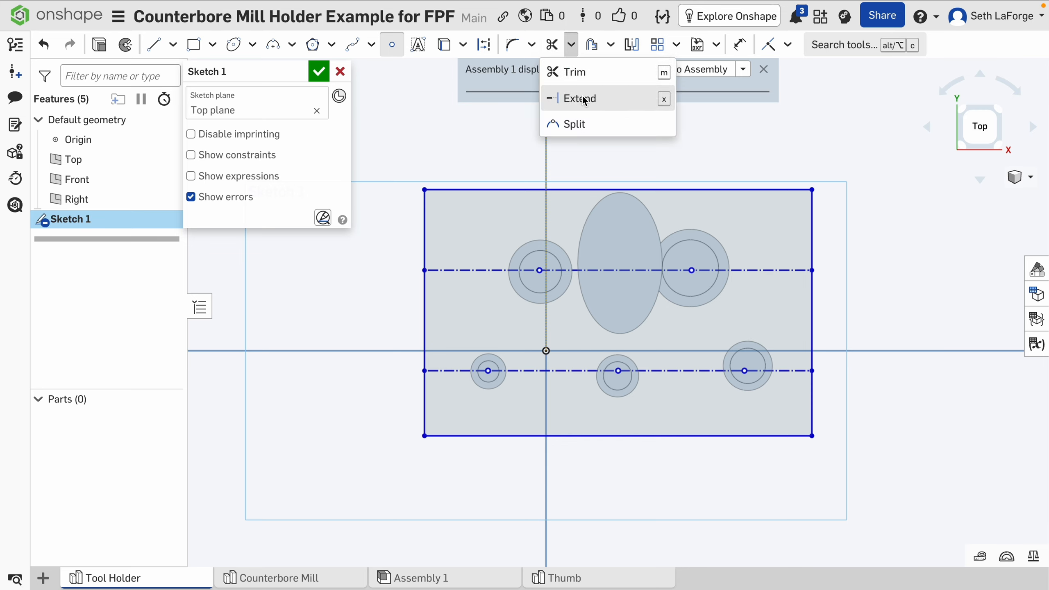
{"action": "left_click", "coordinate": [582, 124]}
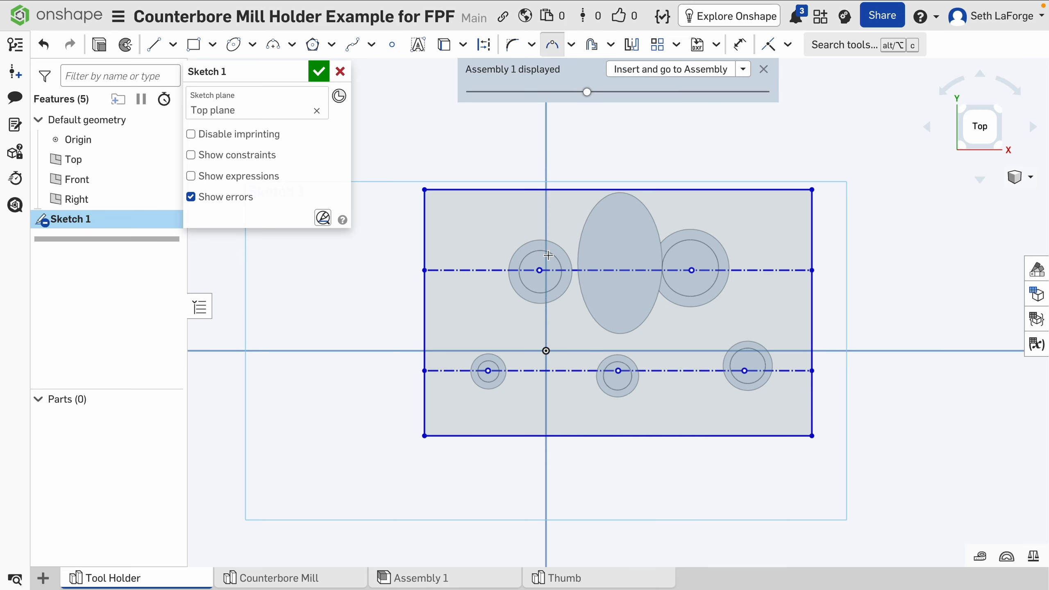
{"action": "left_click", "coordinate": [488, 370]}
{"action": "left_click", "coordinate": [618, 372]}
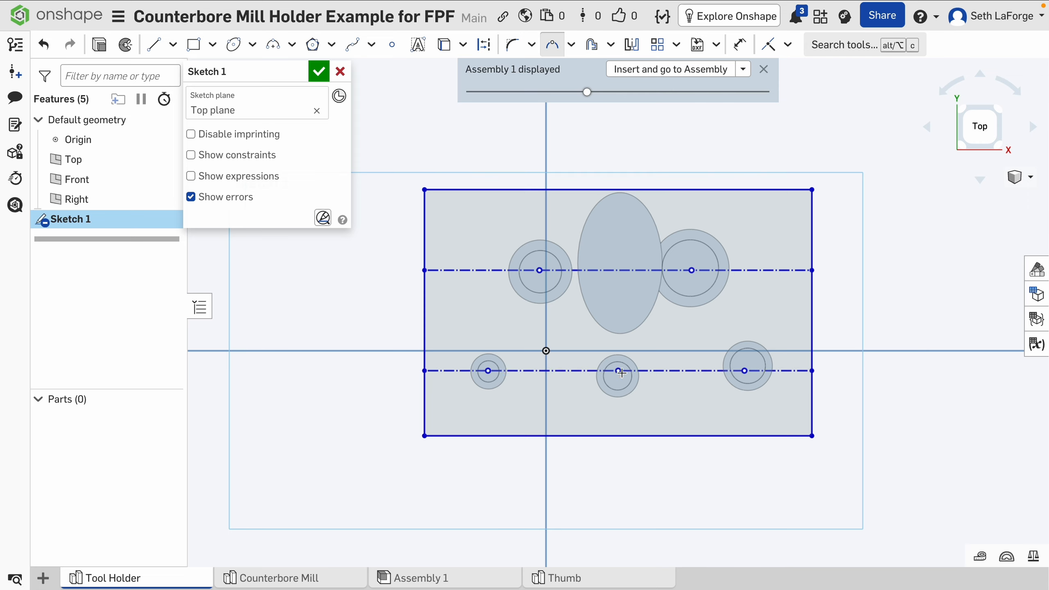
{"action": "left_click", "coordinate": [745, 372]}
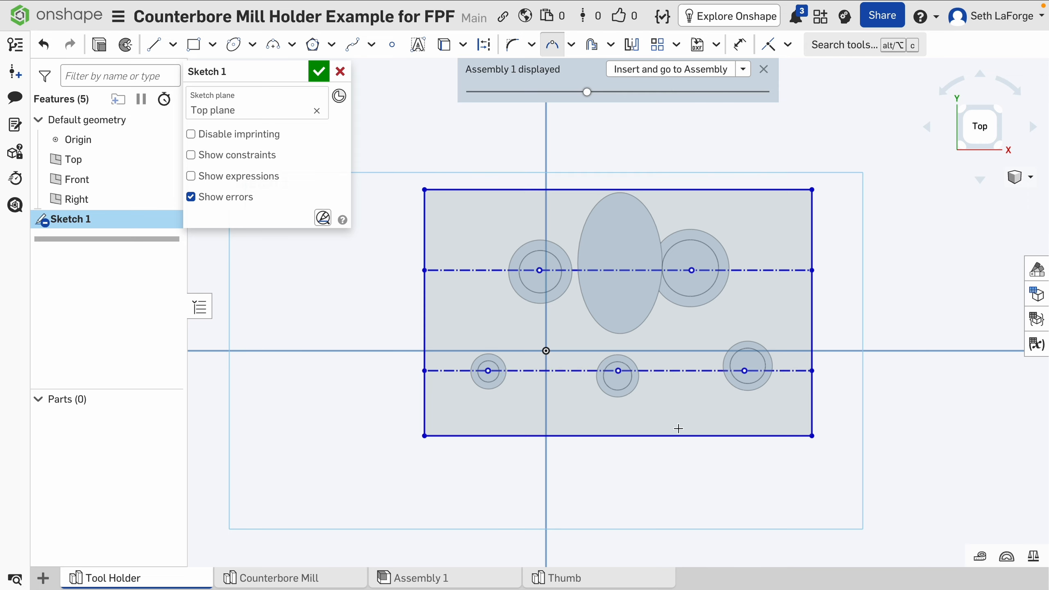
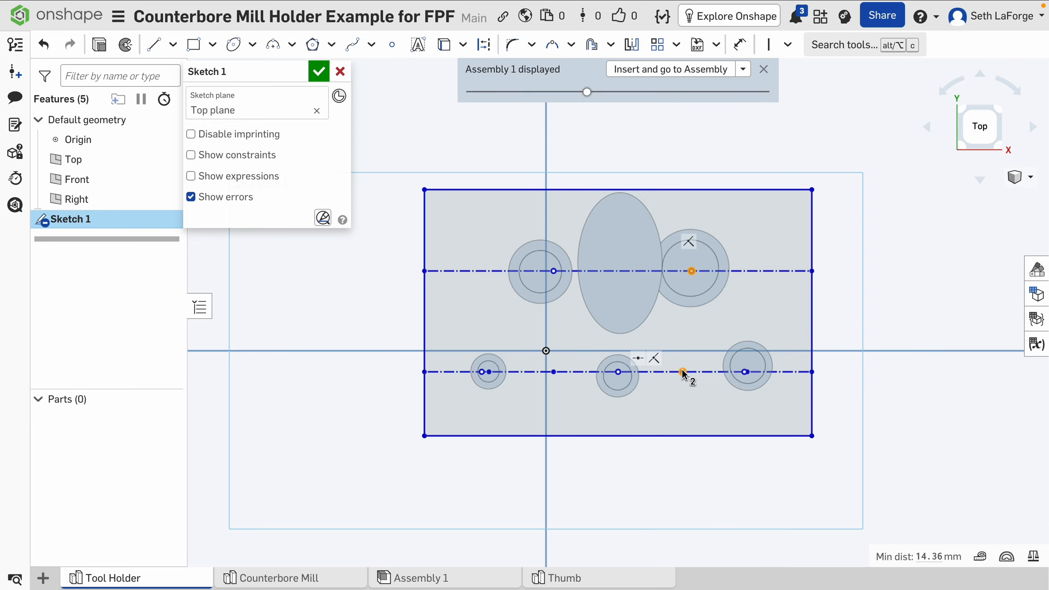
Constrain the second point on the upper construction line vertically with the lower line's segment endpoint just right of its middle point.
{"action": "key", "text": "v"}
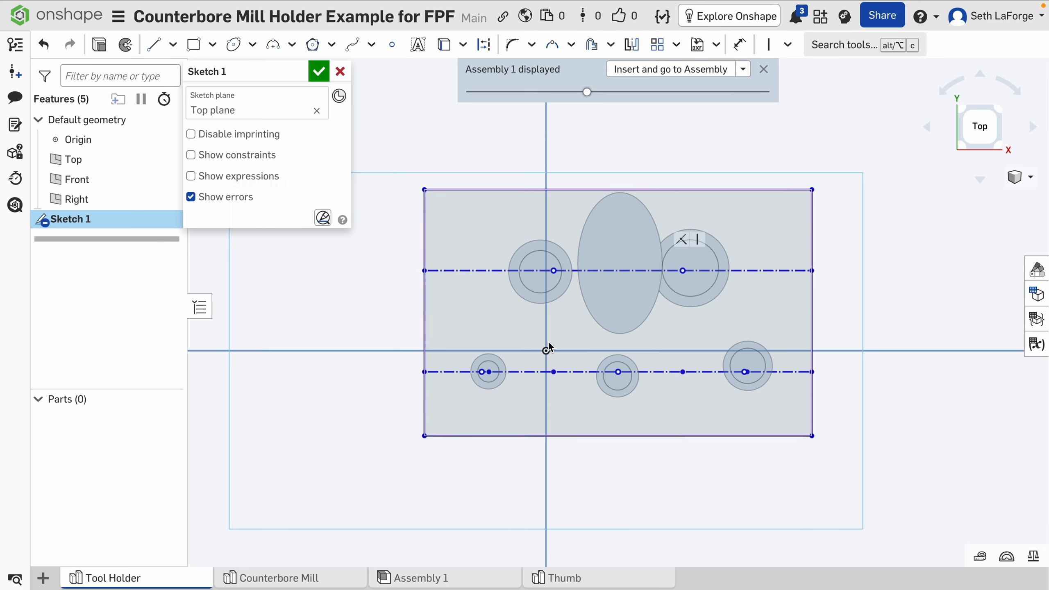
{"action": "left_click_drag", "start_coordinate": [480, 436], "coordinate": [455, 437]}
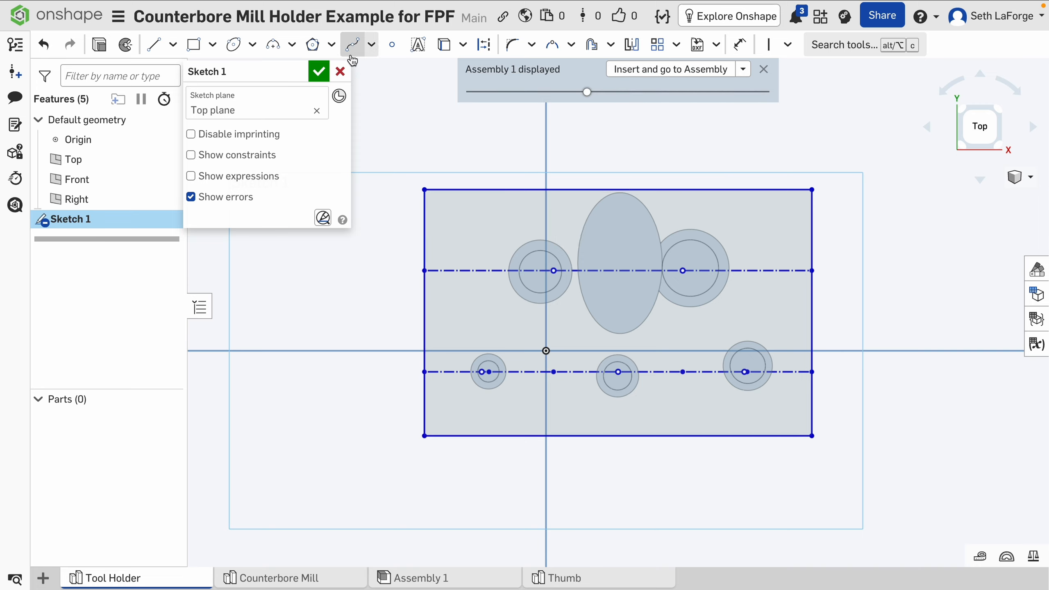
Place sketch points at the midpoints of the rectangle's lower and left edges.
{"action": "left_click", "coordinate": [391, 45]}
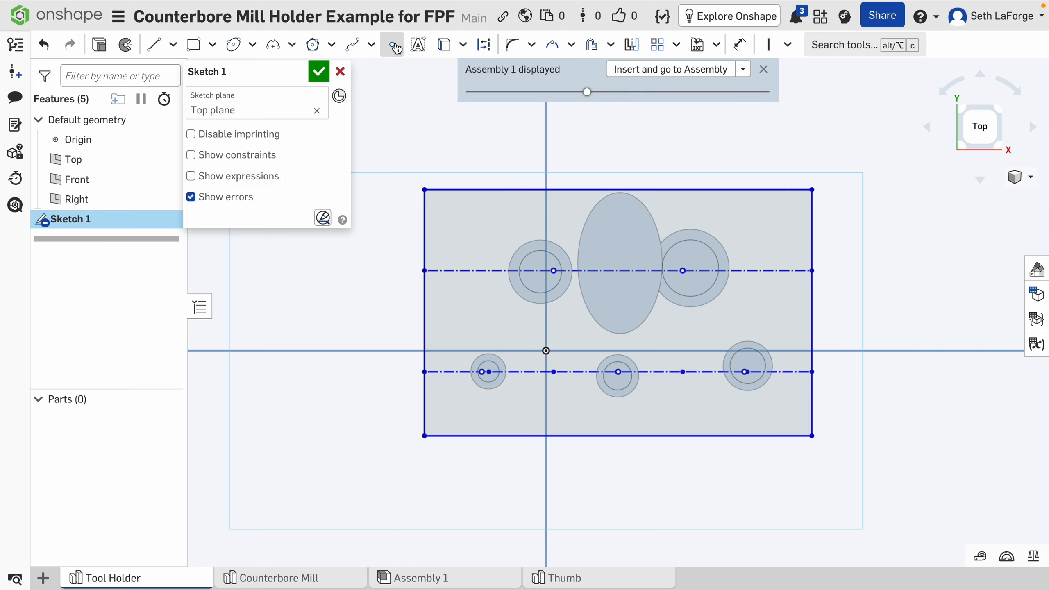
{"action": "left_click", "coordinate": [619, 436]}
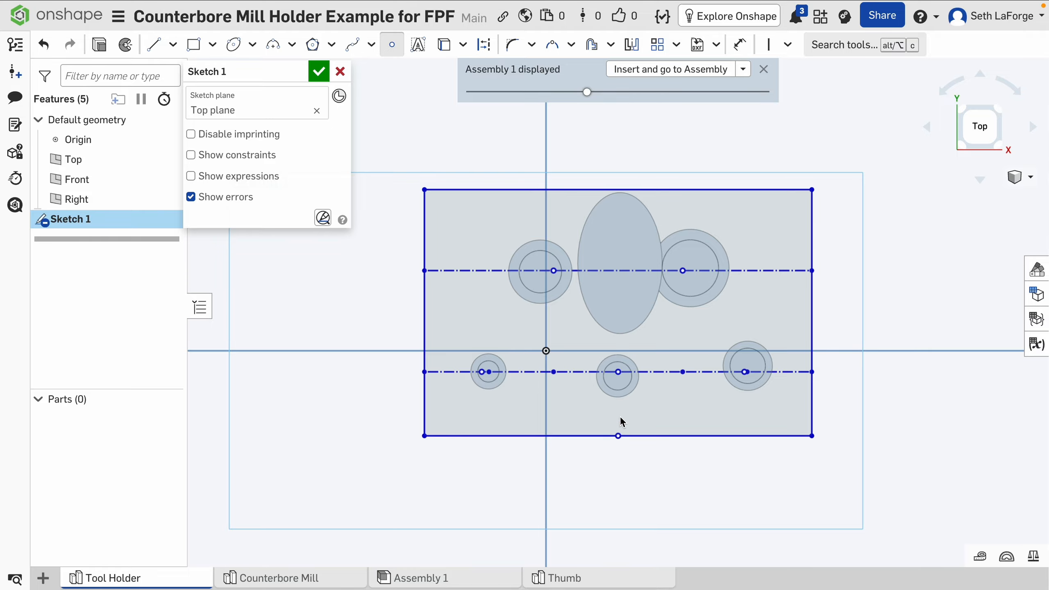
{"action": "left_click", "coordinate": [423, 312]}
{"action": "key", "text": "Escape"}
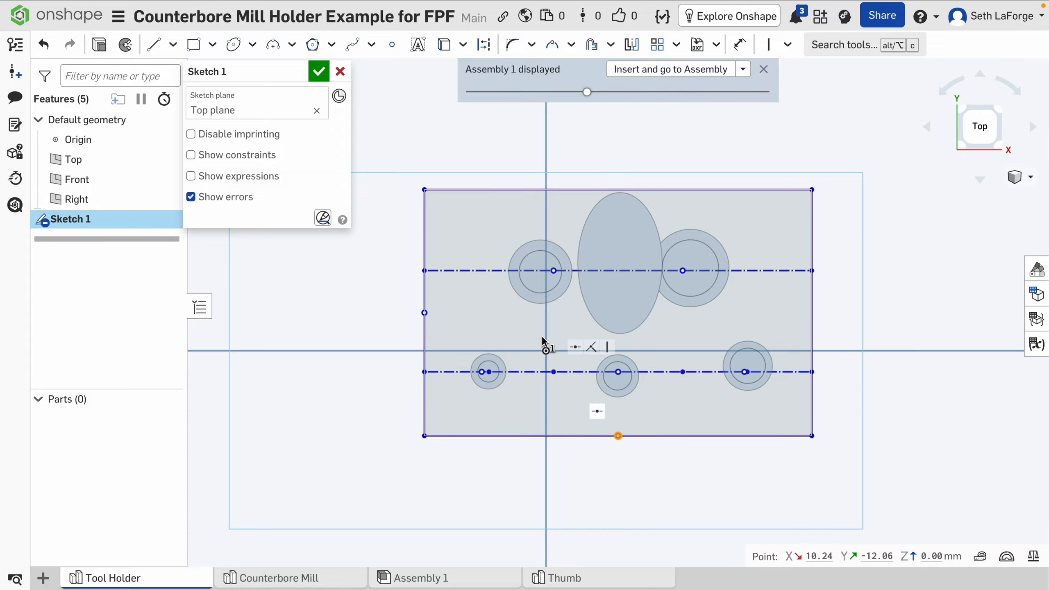
Try to constrain the lower edge's midpoint vertically with the origin.
{"action": "left_click", "coordinate": [546, 351]}
{"action": "key", "text": "v"}
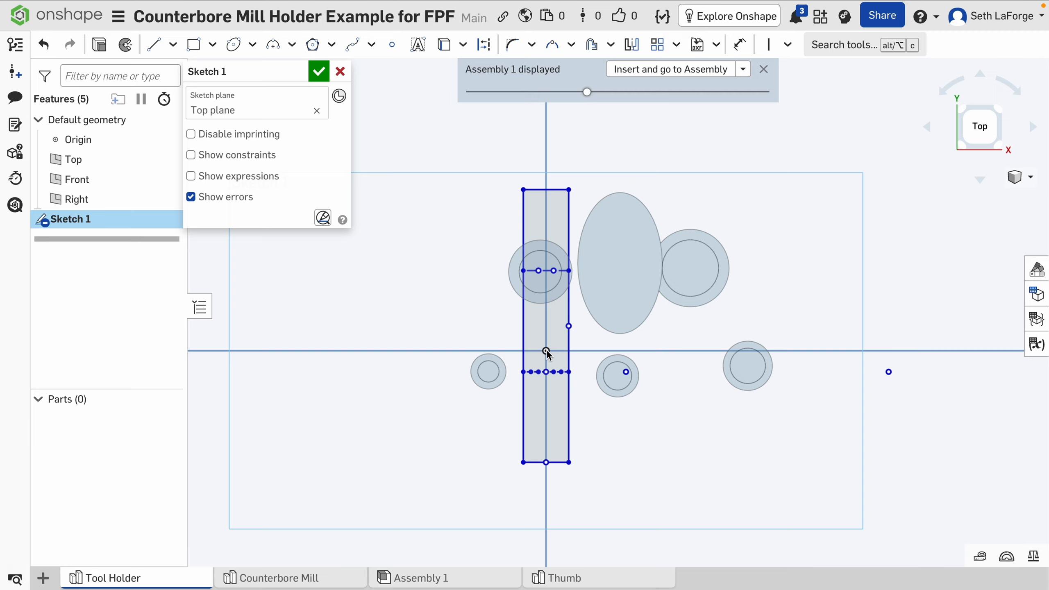
{"action": "key", "text": "super+z"}
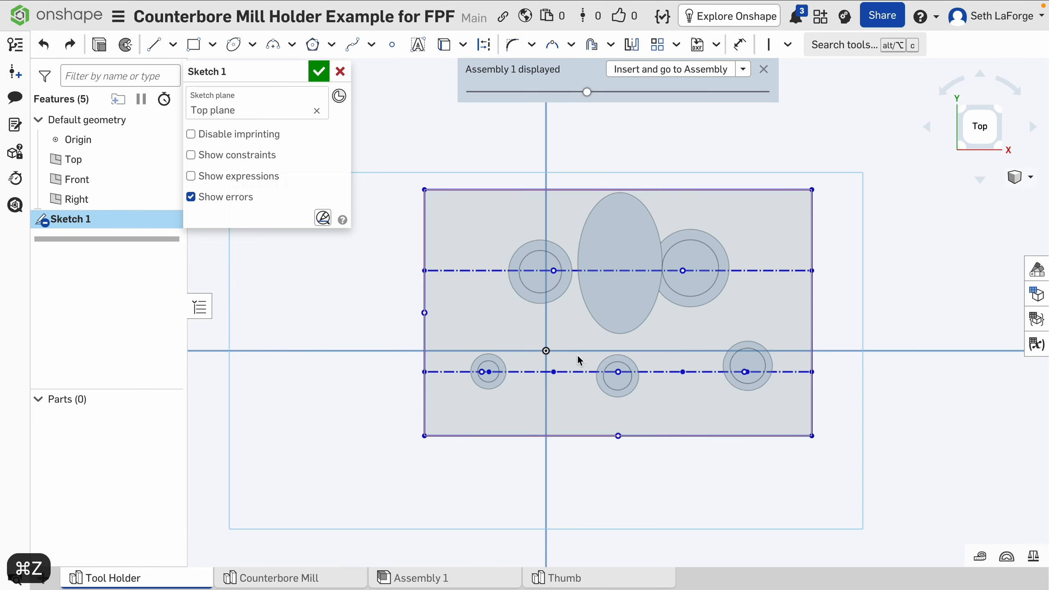
{"action": "key", "text": "space"}
{"action": "key", "text": "Escape"}
Dimension the rectangle to 55 mm wide and 35 mm high.
{"action": "key", "text": "d"}
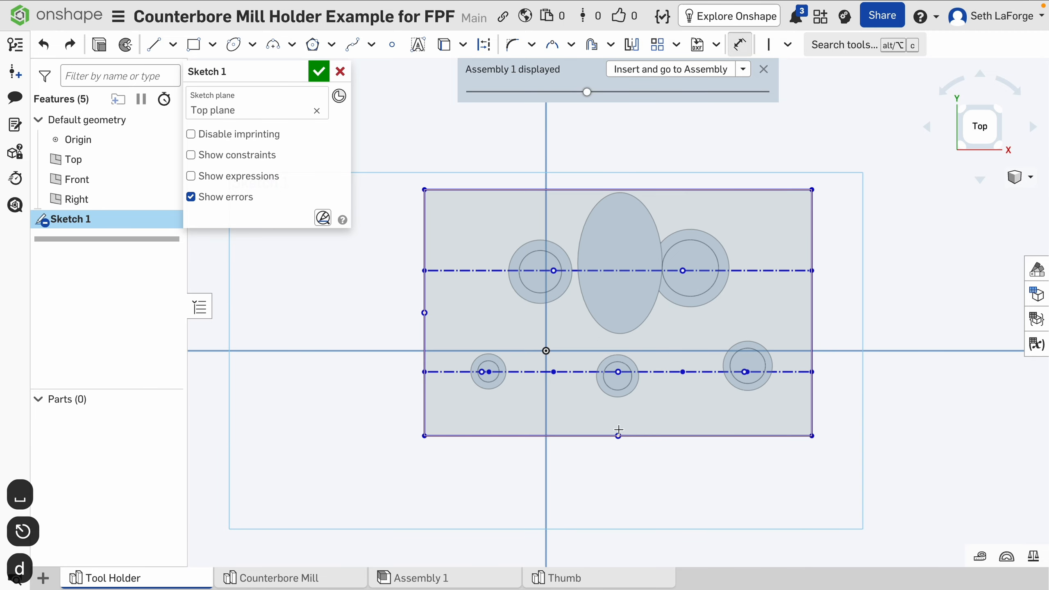
{"action": "left_click", "coordinate": [562, 435]}
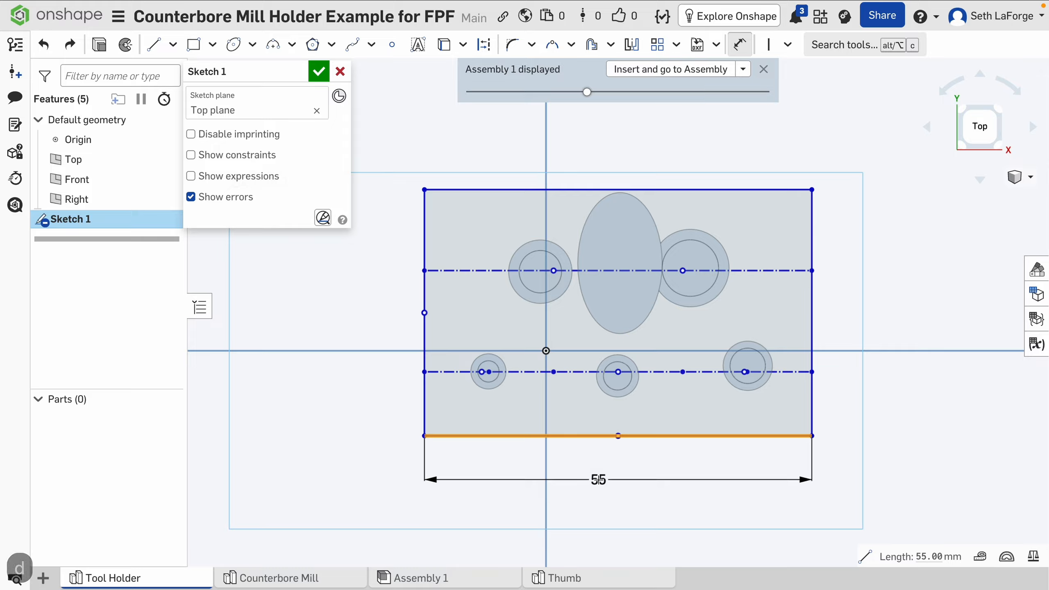
{"action": "left_click", "coordinate": [620, 482]}
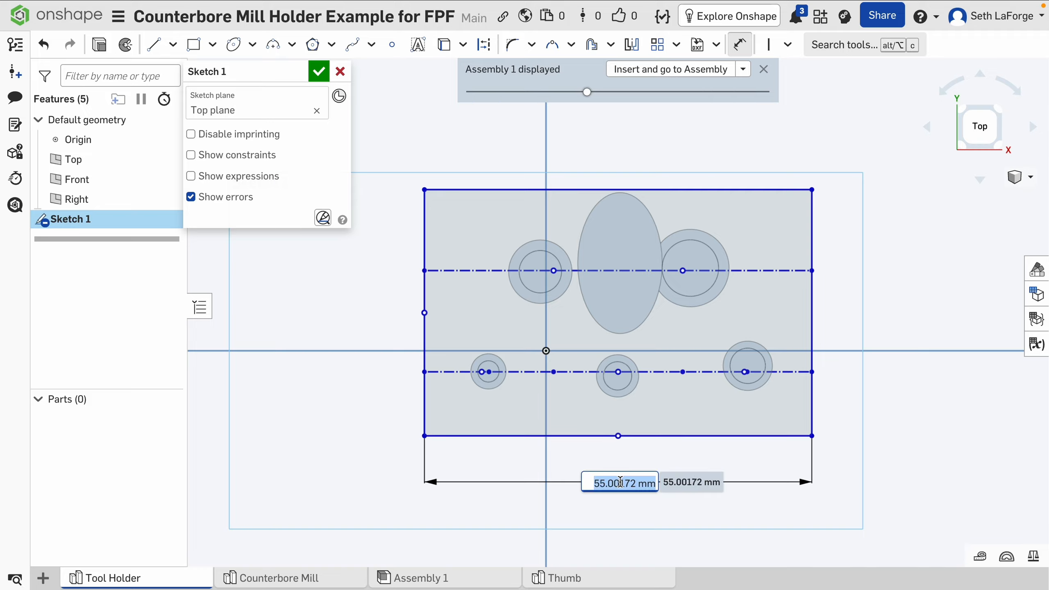
{"action": "type", "text": "55"}
{"action": "key", "text": "Return"}
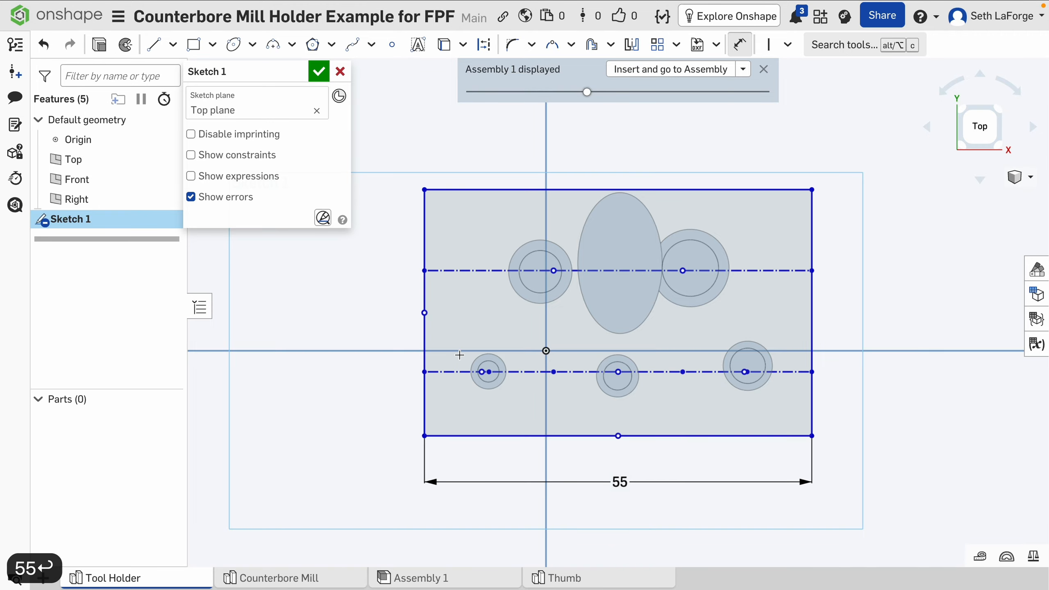
{"action": "left_click", "coordinate": [424, 328]}
{"action": "left_click", "coordinate": [369, 319]}
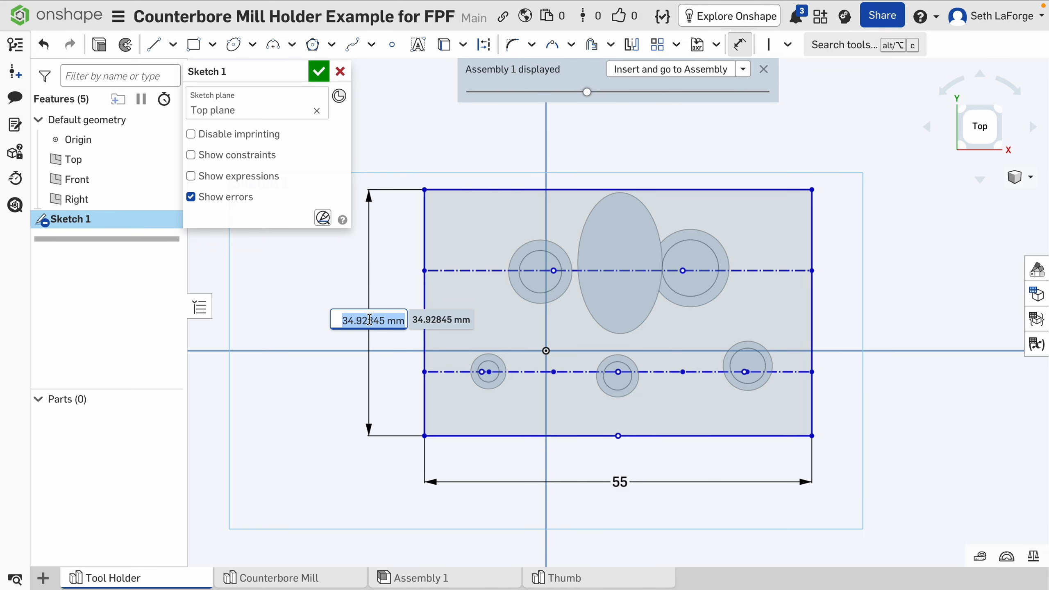
{"action": "type", "text": "35"}
{"action": "key", "text": "Return"}
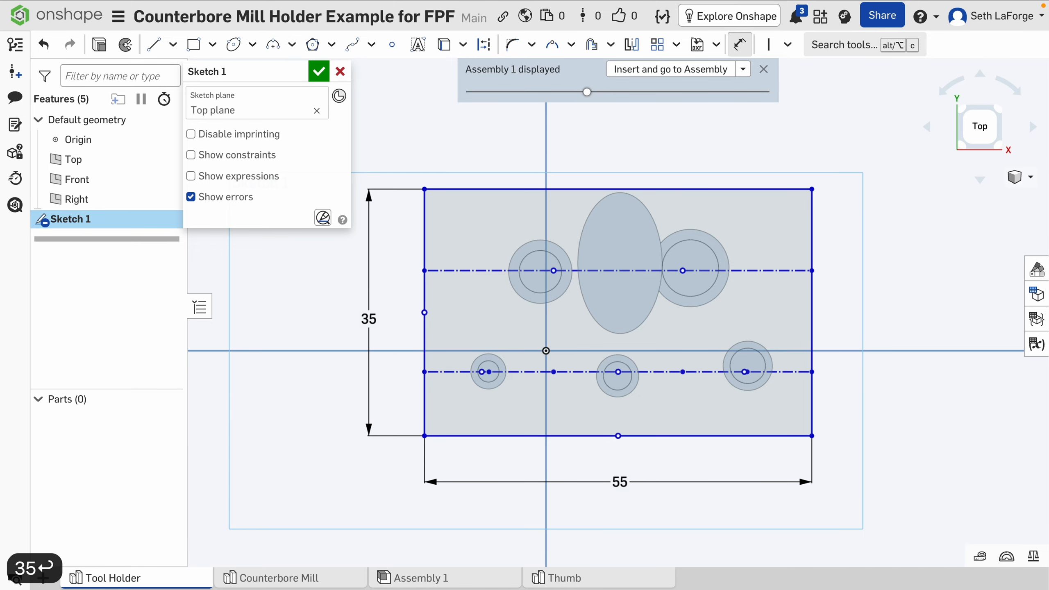
Centre the rectangle on the origin by constraining its lower-edge midpoint vertically and its left-edge midpoint horizontally with the origin.
{"action": "mouse_move", "coordinate": [618, 434]}
{"action": "left_mouse_down"}
{"action": "mouse_move", "coordinate": [592, 435]}
{"action": "mouse_move", "coordinate": [581, 447]}
{"action": "mouse_move", "coordinate": [591, 462]}
{"action": "mouse_move", "coordinate": [569, 447]}
{"action": "mouse_move", "coordinate": [577, 439]}
{"action": "mouse_move", "coordinate": [583, 460]}
{"action": "left_mouse_up"}
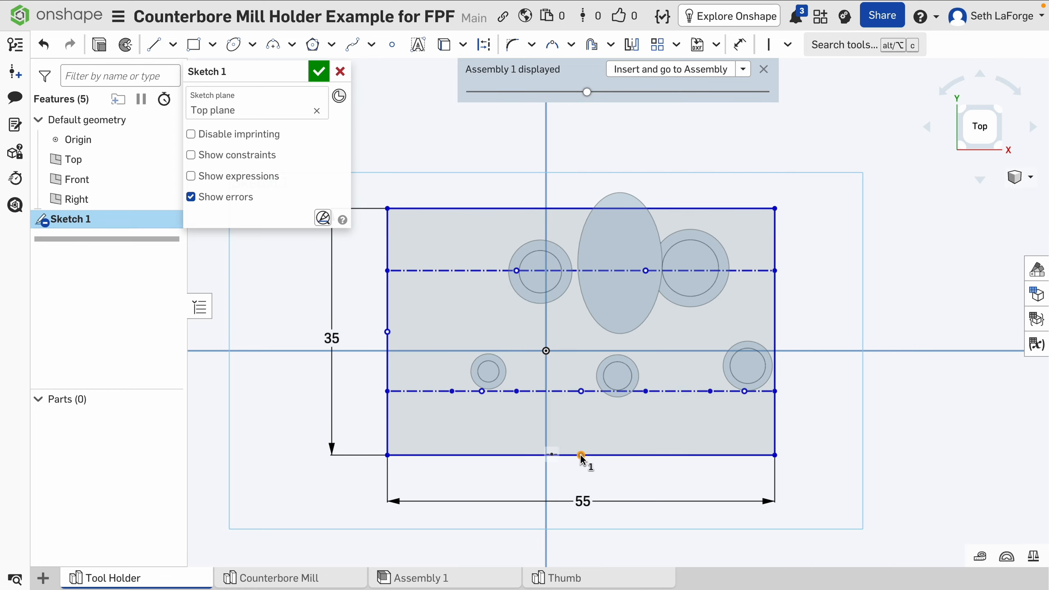
{"action": "left_click", "coordinate": [546, 350]}
{"action": "key", "text": "v"}
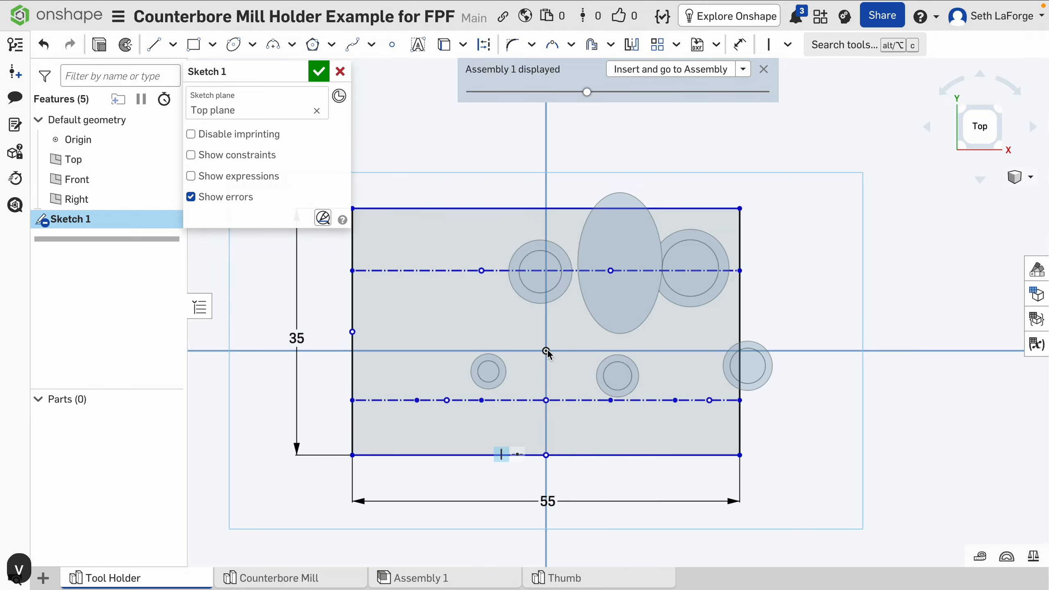
{"action": "left_click", "coordinate": [352, 332]}
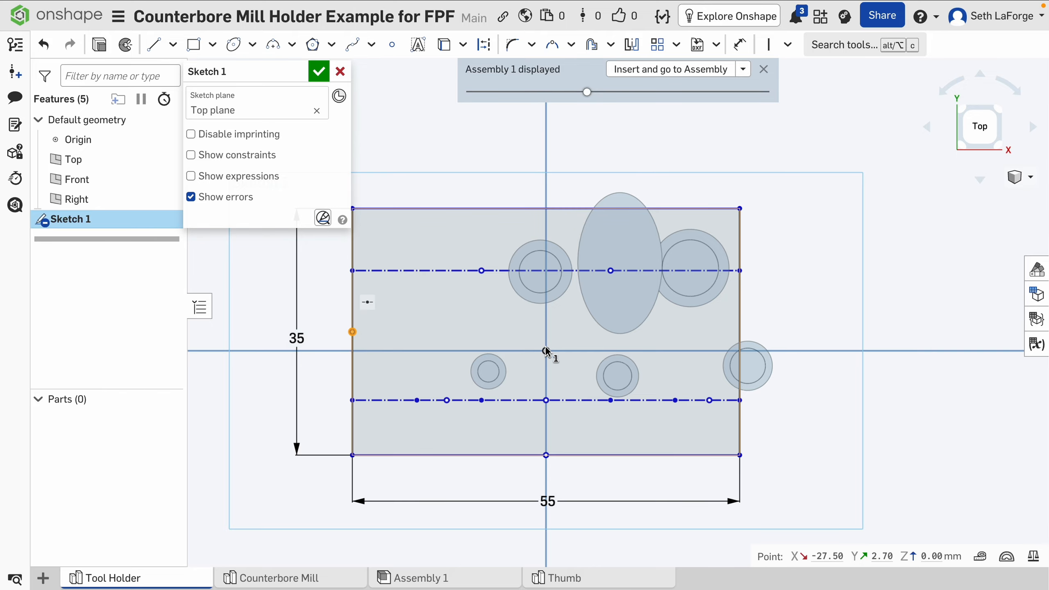
{"action": "left_click", "coordinate": [546, 350]}
{"action": "key", "text": "h"}
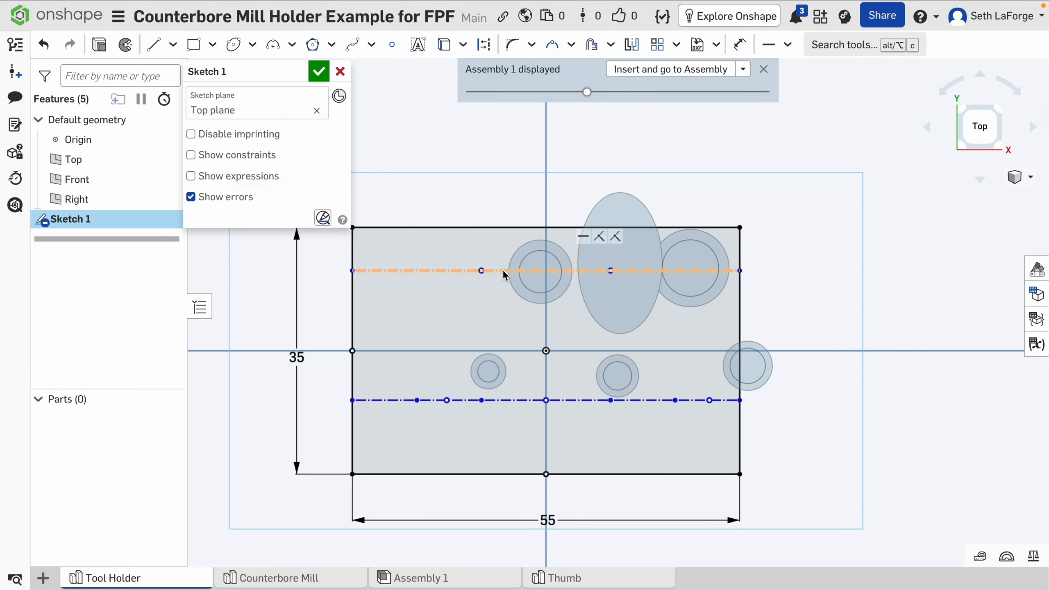
Shift both construction lines toward the rectangle's lower edge and finish the sketch.
{"action": "left_click_drag", "start_coordinate": [500, 270], "coordinate": [500, 304]}
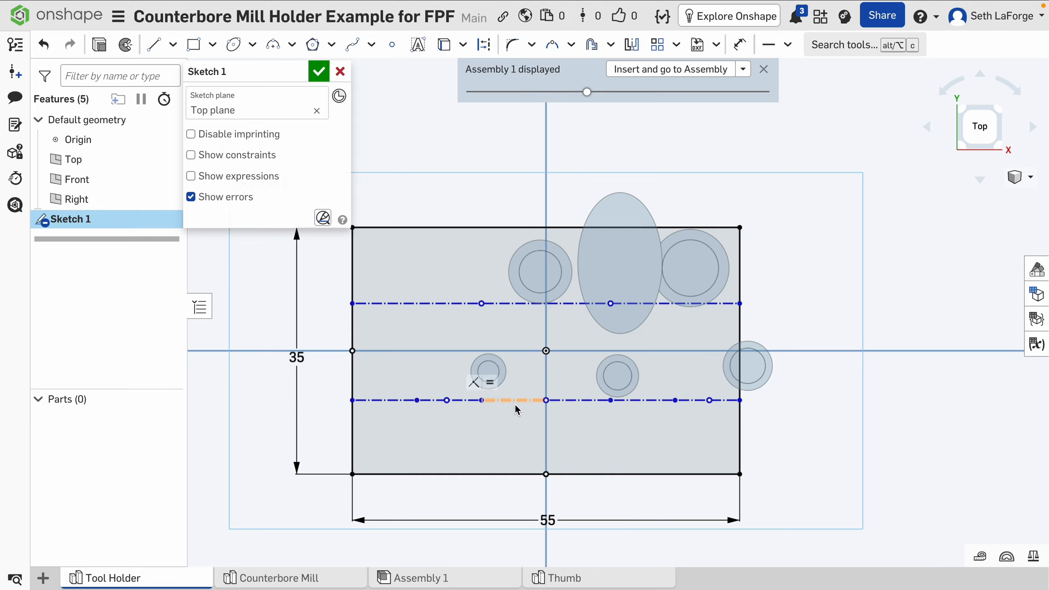
{"action": "left_click_drag", "start_coordinate": [515, 405], "coordinate": [516, 415]}
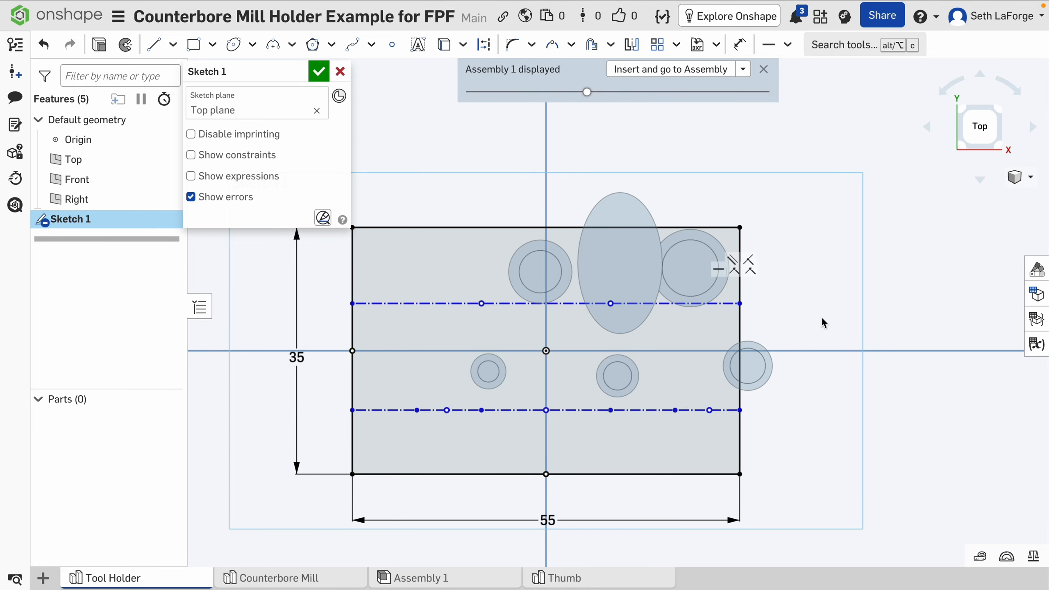
{"action": "left_click", "coordinate": [318, 73]}
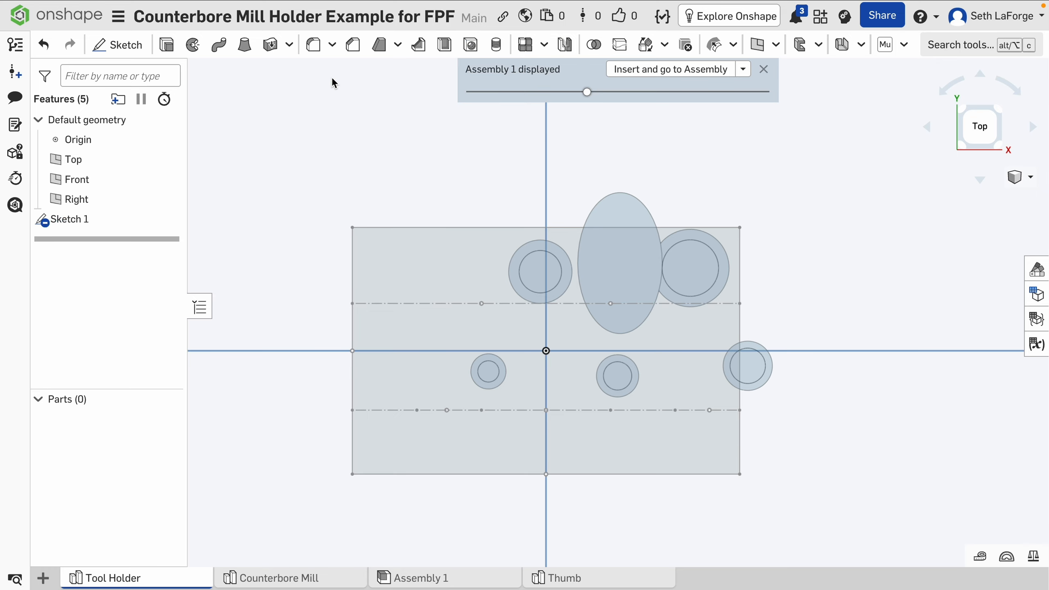
Extrude all faces of Sketch 1 as a new solid 4 mm deep, with the direction flipped below the Top plane.
{"action": "left_click", "coordinate": [166, 46]}
{"action": "right_click_drag", "start_coordinate": [497, 175], "coordinate": [502, 147]}
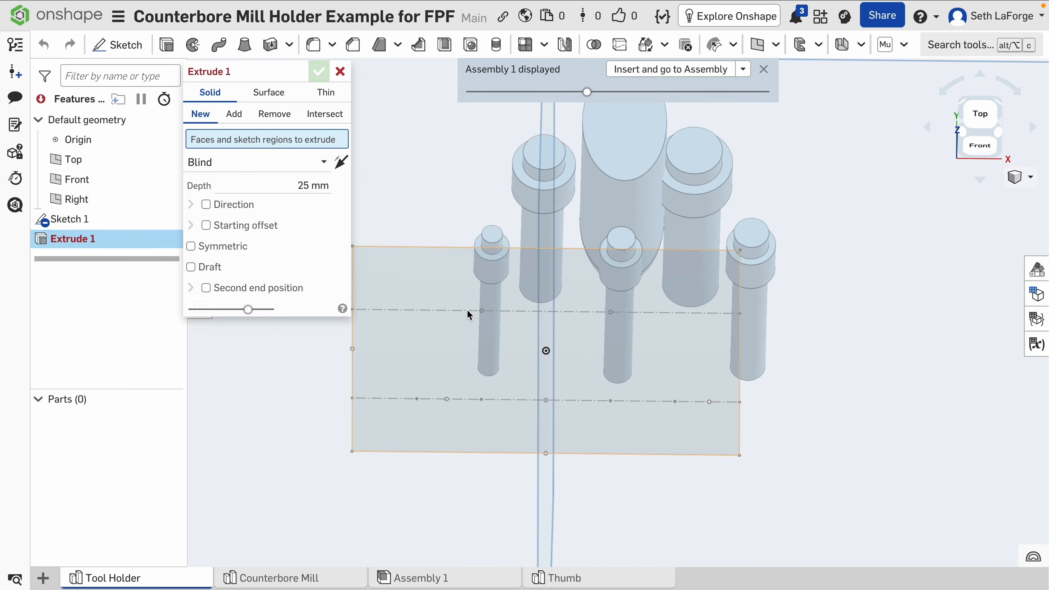
{"action": "right_click", "coordinate": [414, 265]}
{"action": "left_click", "coordinate": [400, 274]}
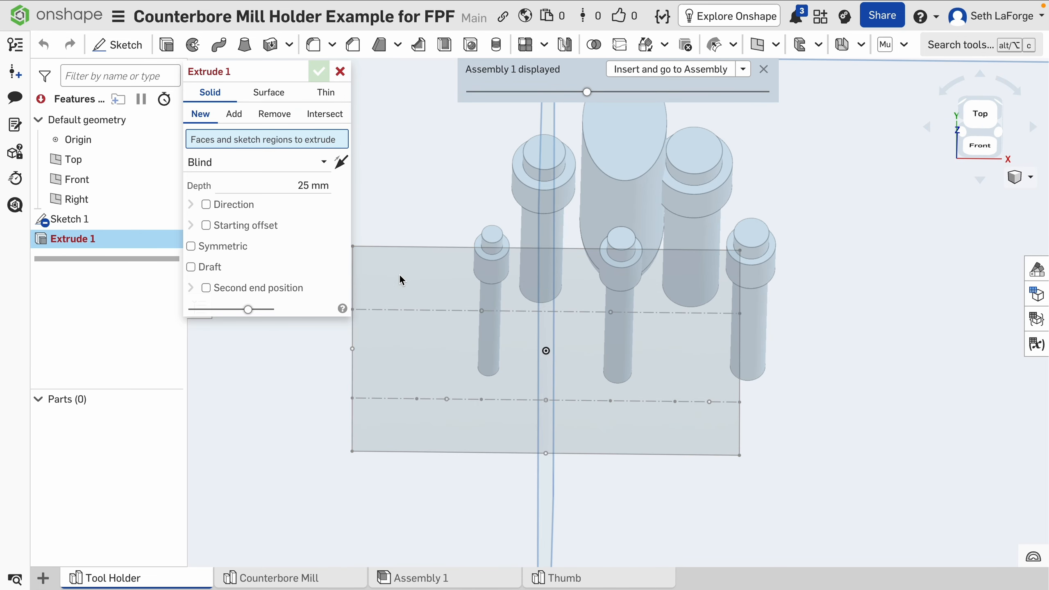
{"action": "left_click", "coordinate": [86, 222]}
{"action": "left_click", "coordinate": [277, 202]}
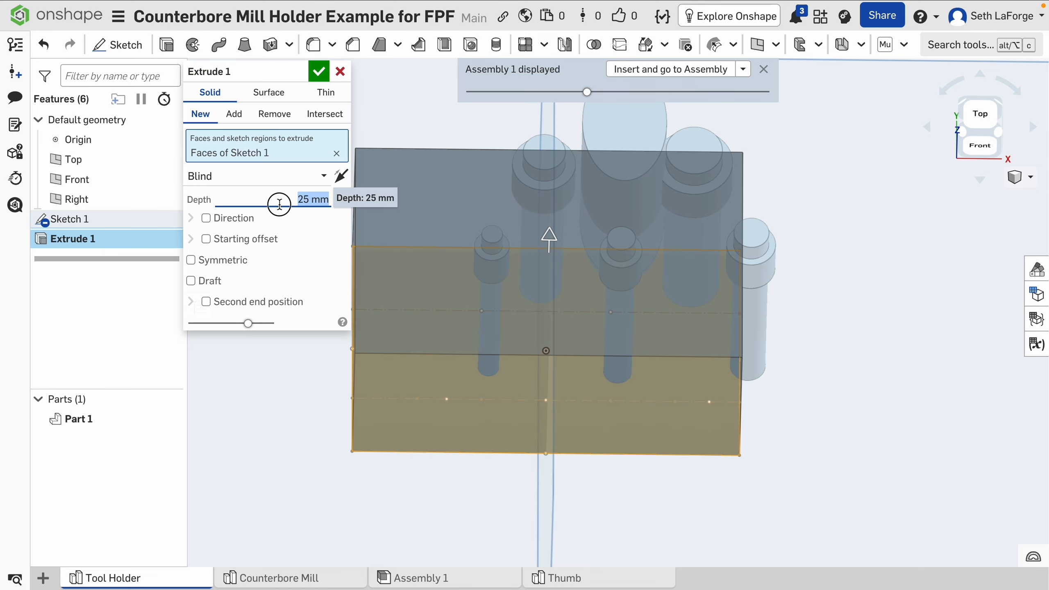
{"action": "left_click", "coordinate": [342, 176]}
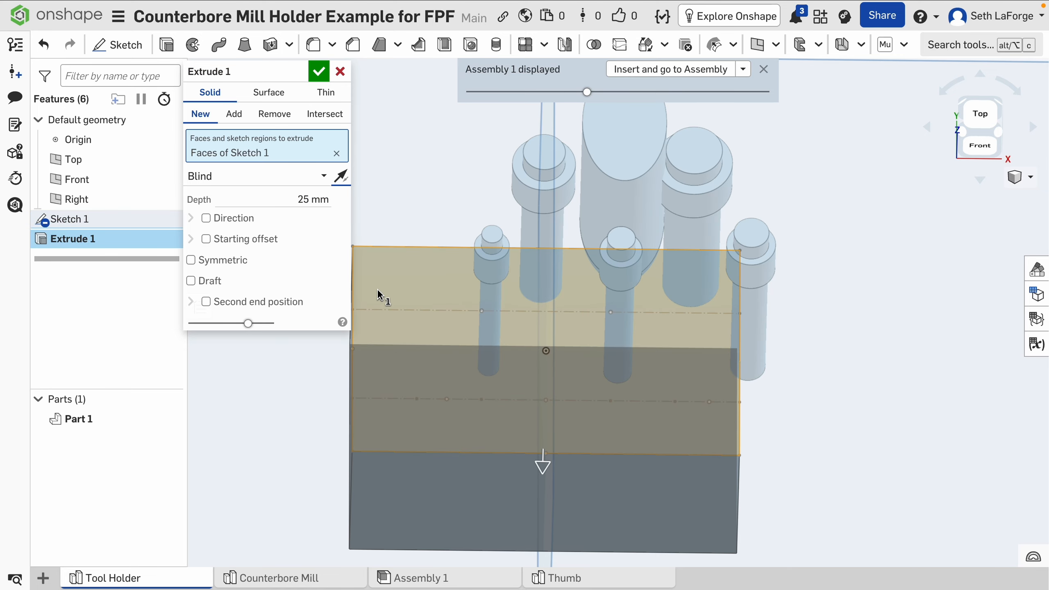
{"action": "key", "text": "f"}
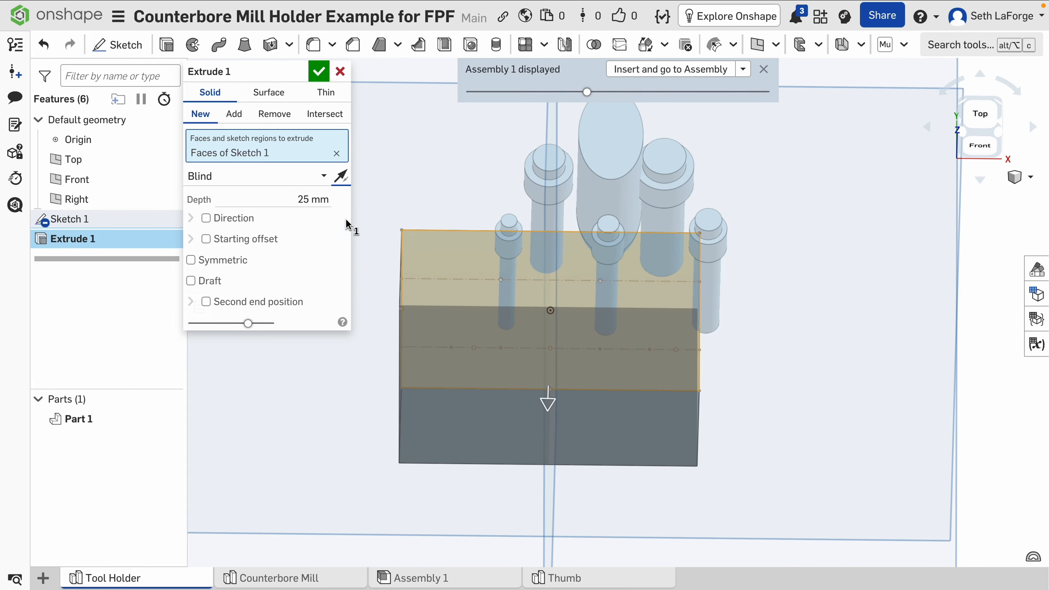
{"action": "left_click", "coordinate": [305, 199]}
{"action": "type", "text": "4"}
{"action": "key", "text": "Return"}
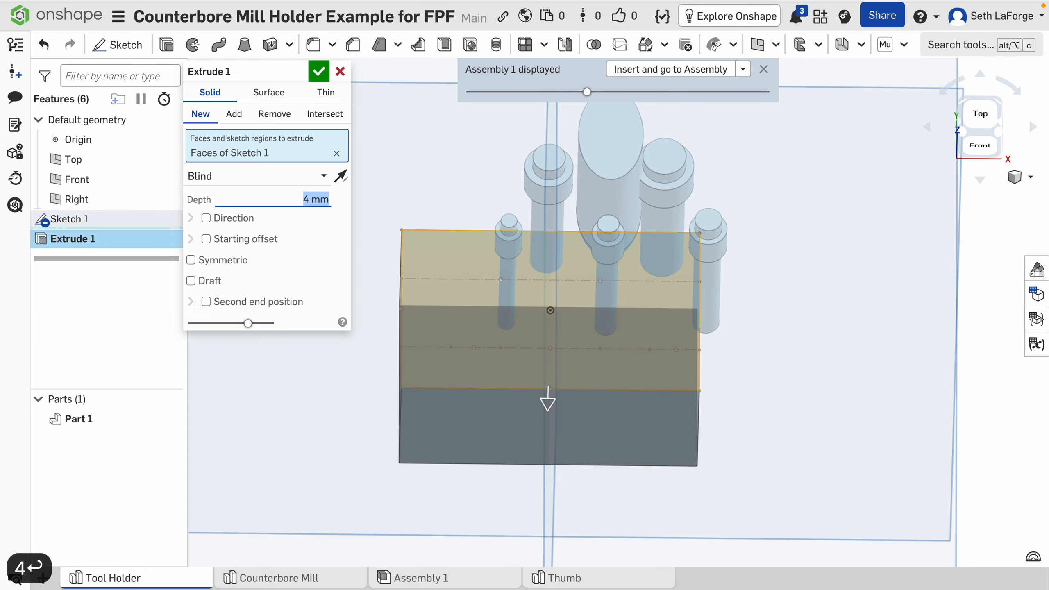
{"action": "left_click", "coordinate": [319, 72]}
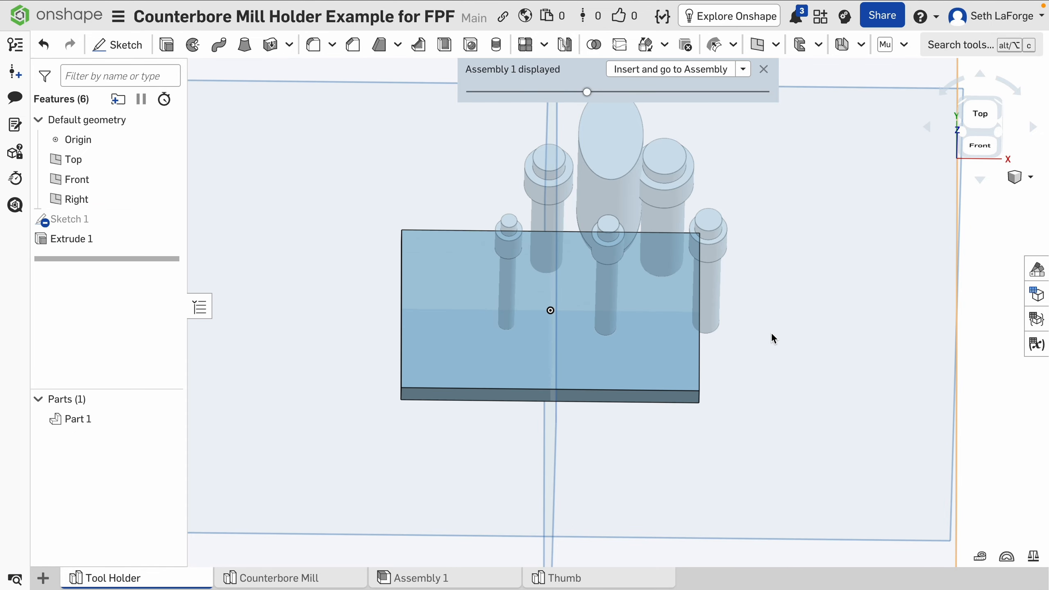
{"action": "scroll", "coordinate": [773, 341], "scroll_direction": "up", "scroll_amount": 1}
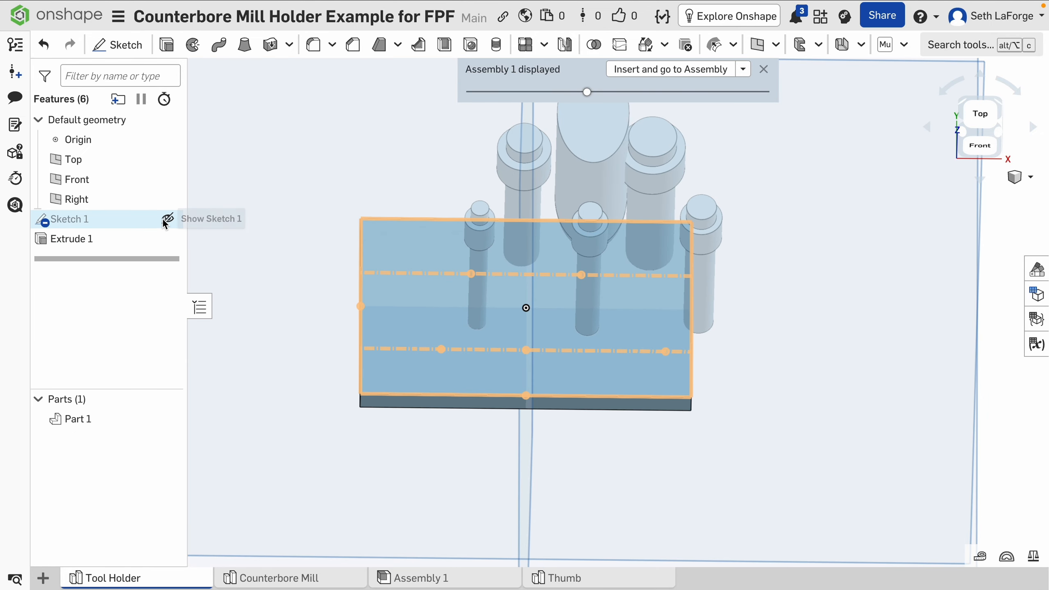
Show Sketch 1 on the extruded plate.
{"action": "left_click", "coordinate": [167, 219]}
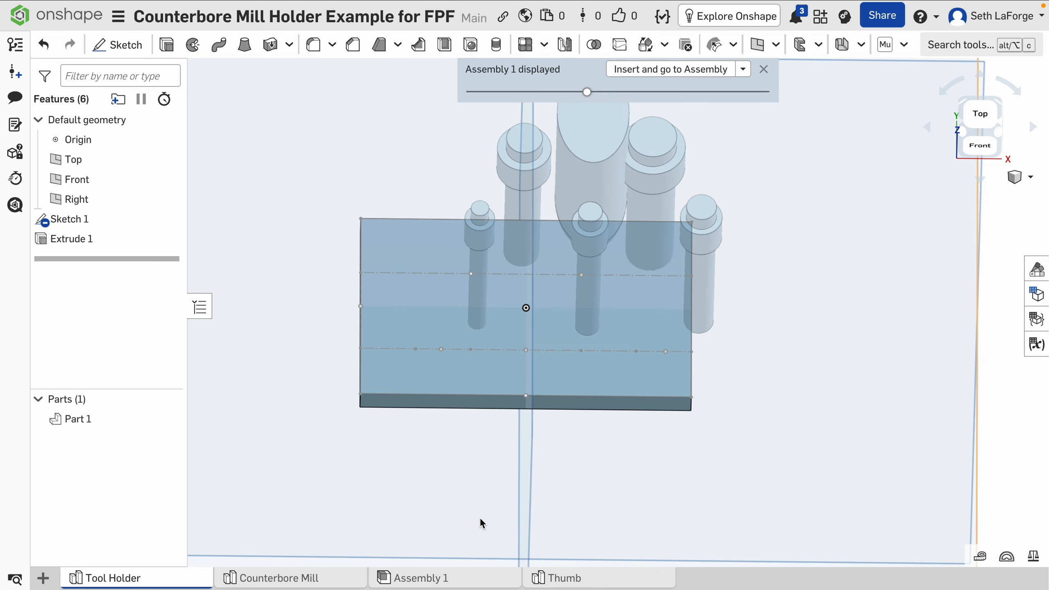
Compare the plate in the Tool Holder Part Studio with the mills and thumb in Assembly 1.
{"action": "left_click", "coordinate": [458, 581]}
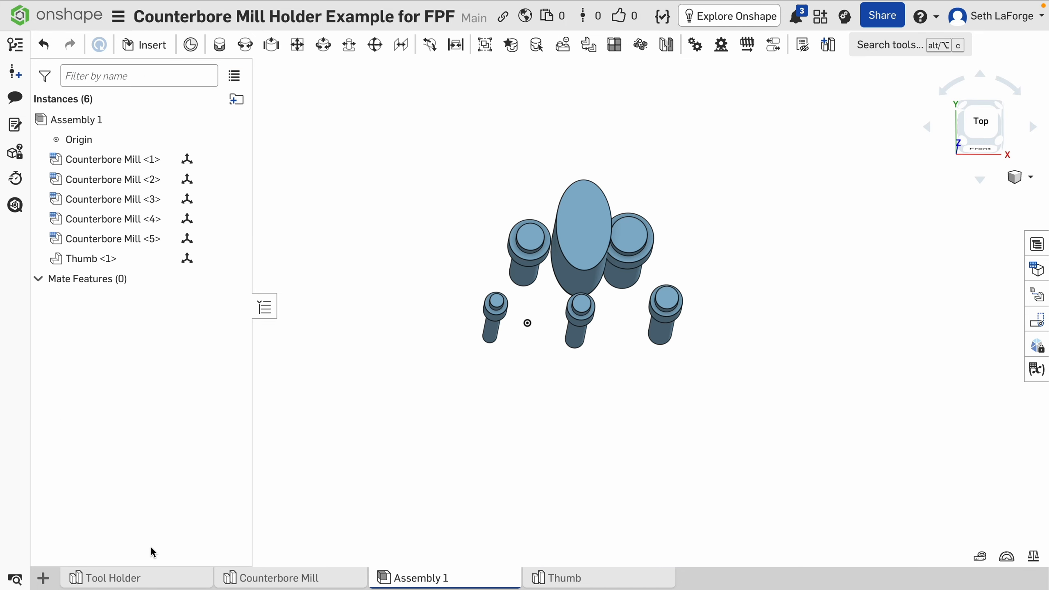
{"action": "mouse_move", "coordinate": [135, 586]}
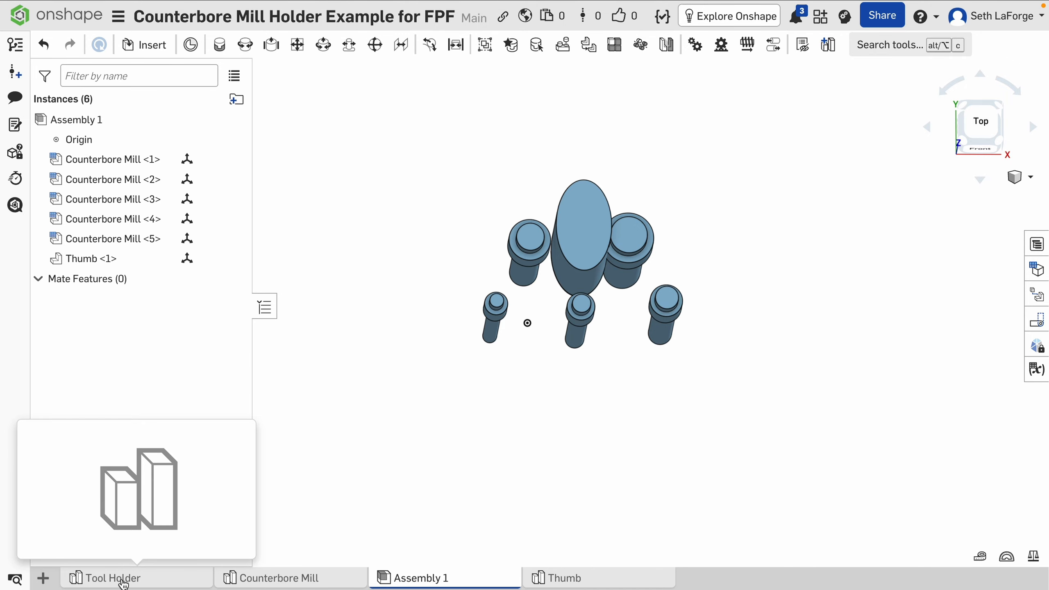
{"action": "left_click", "coordinate": [122, 584]}
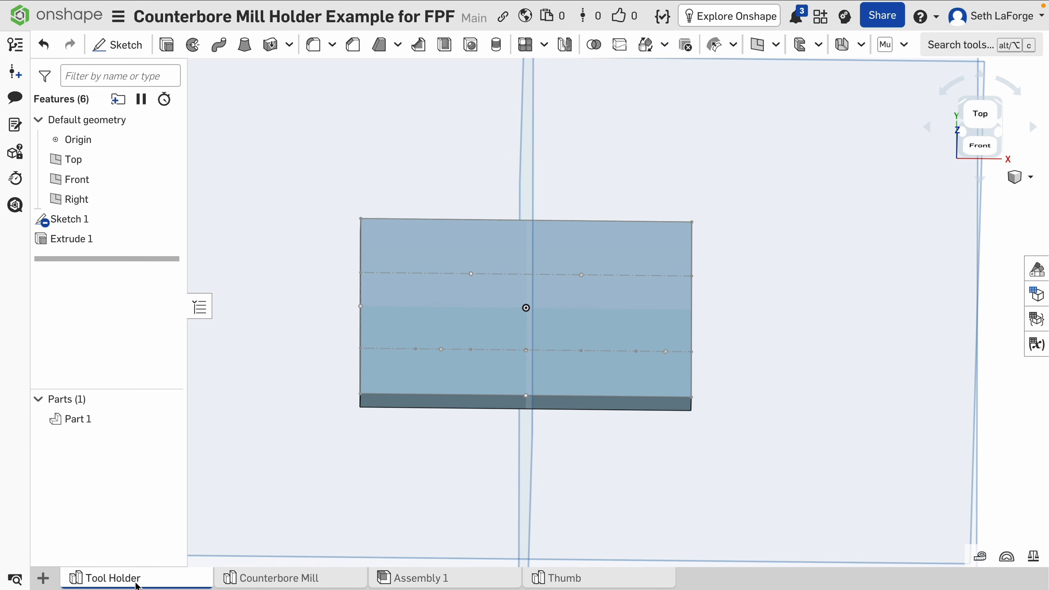
{"action": "left_click", "coordinate": [422, 583]}
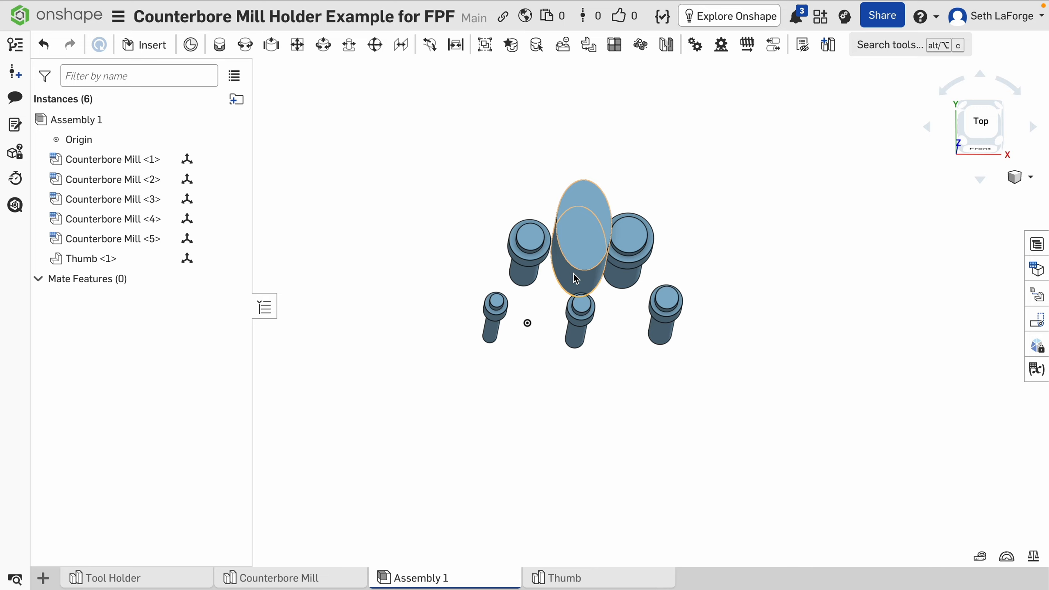
{"action": "left_click", "coordinate": [103, 576]}
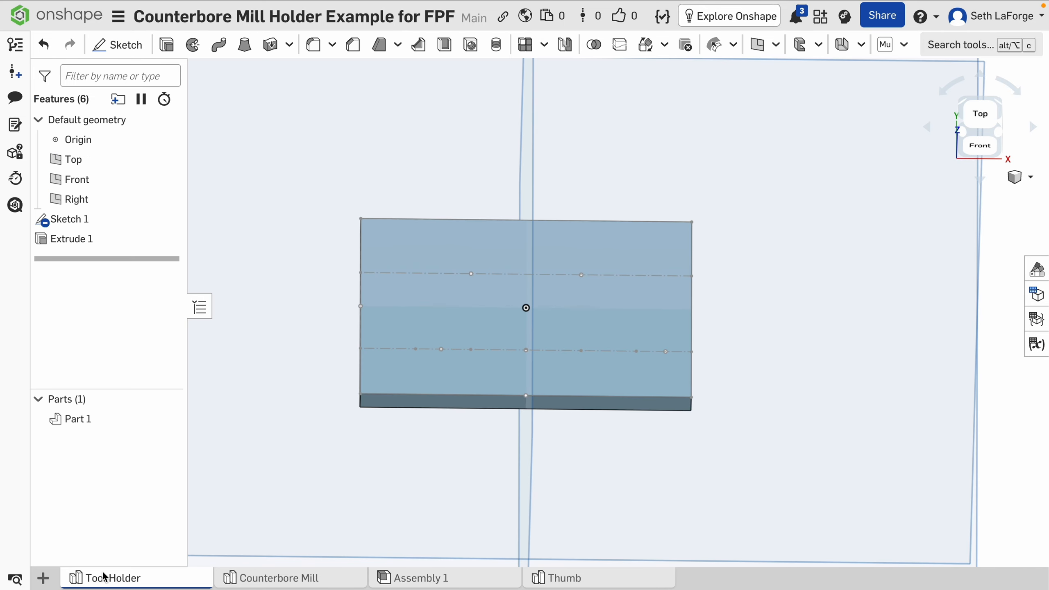
{"action": "scroll", "coordinate": [586, 155], "scroll_direction": "down", "scroll_amount": 3}
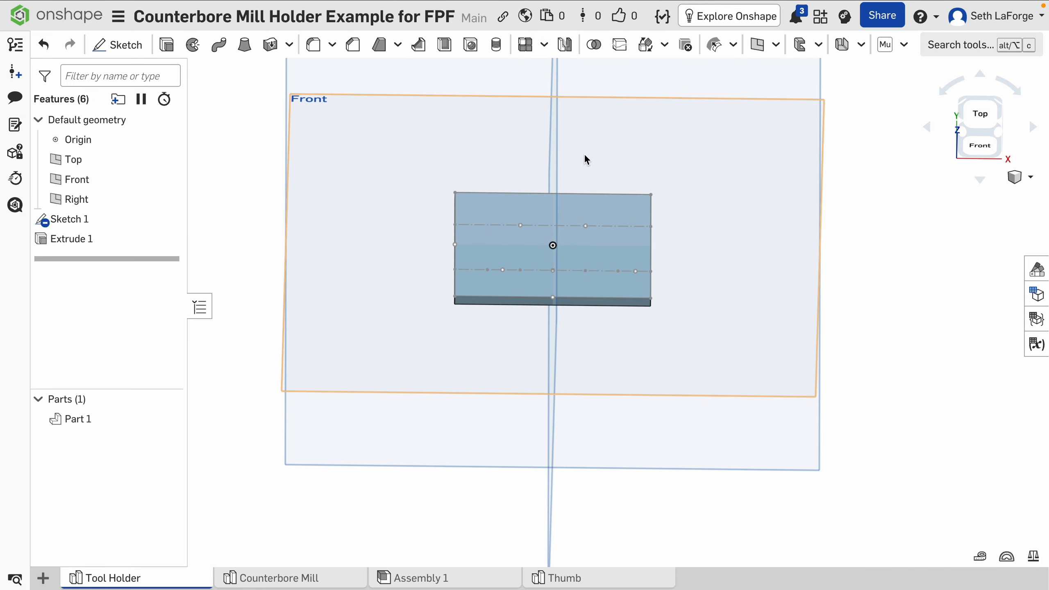
{"action": "middle_click_drag", "start_coordinate": [584, 153], "coordinate": [583, 226]}
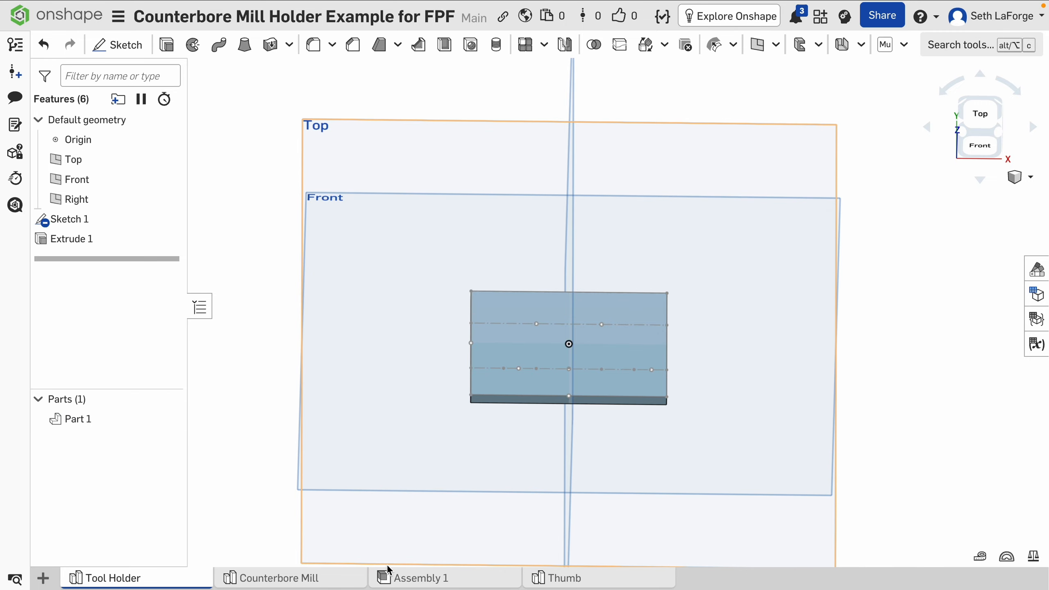
{"action": "mouse_move", "coordinate": [454, 575]}
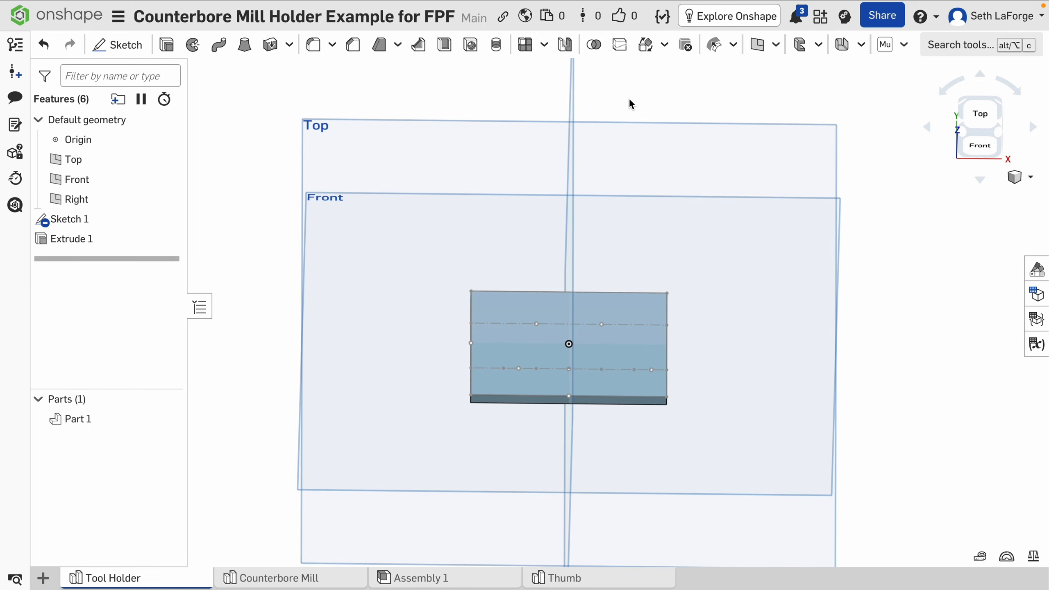
{"action": "left_click", "coordinate": [437, 577]}
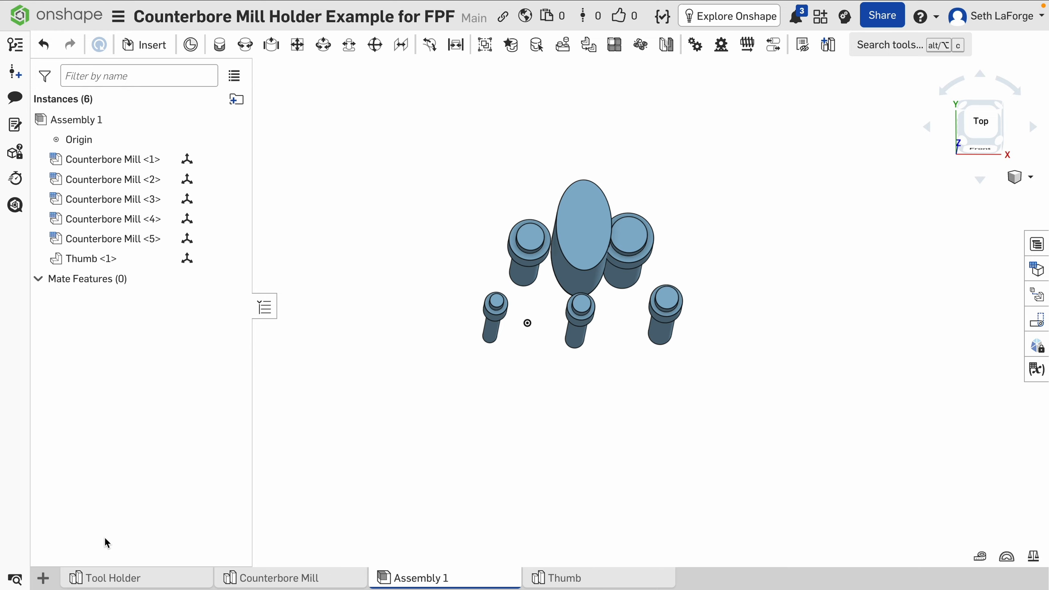
{"action": "left_click", "coordinate": [122, 578]}
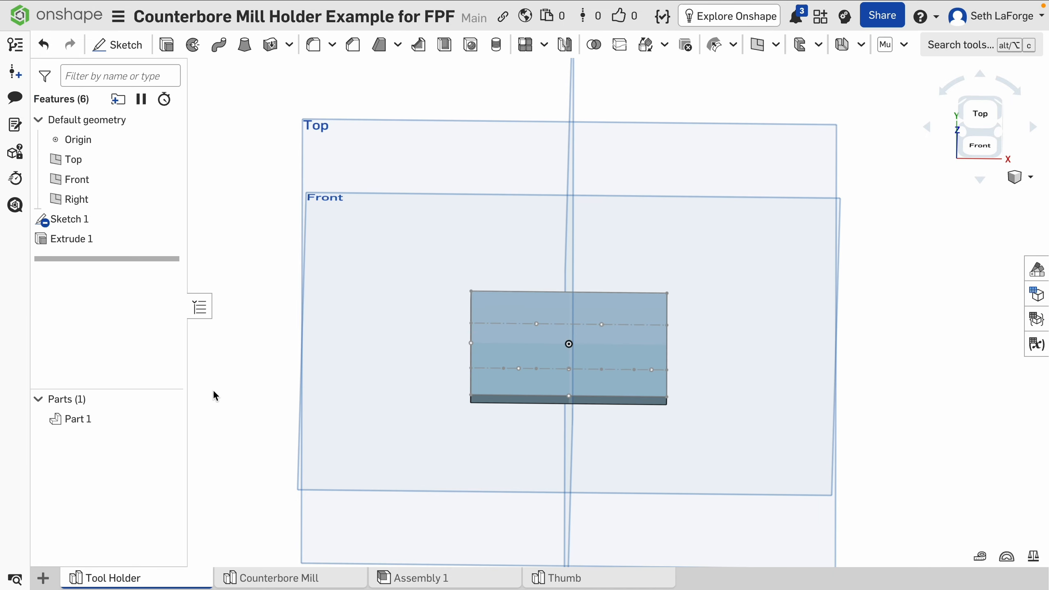
{"action": "left_click", "coordinate": [88, 419]}
{"action": "right_click", "coordinate": [88, 419]}
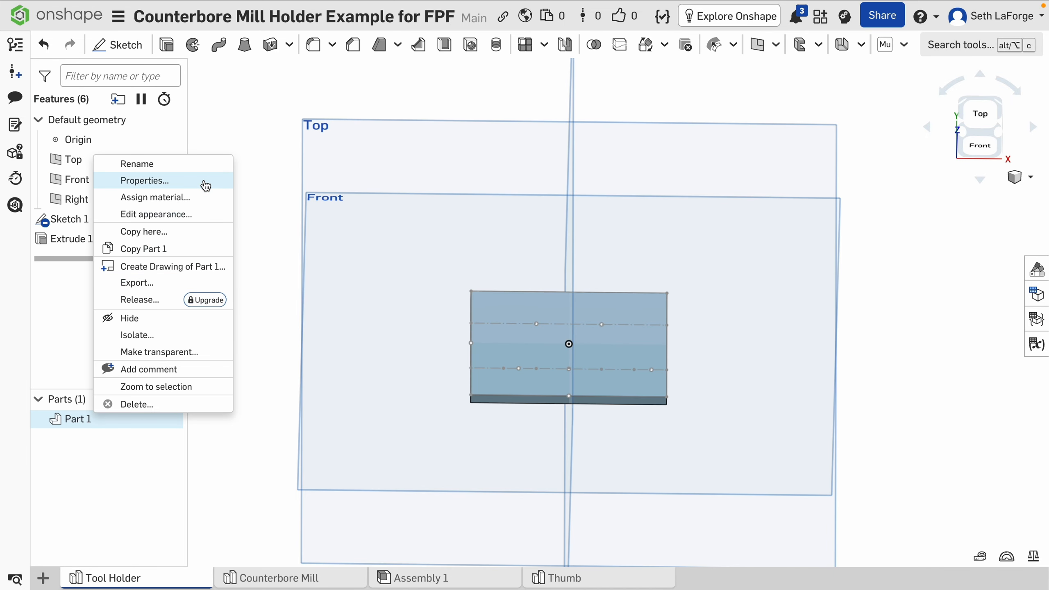
{"action": "left_click", "coordinate": [269, 125]}
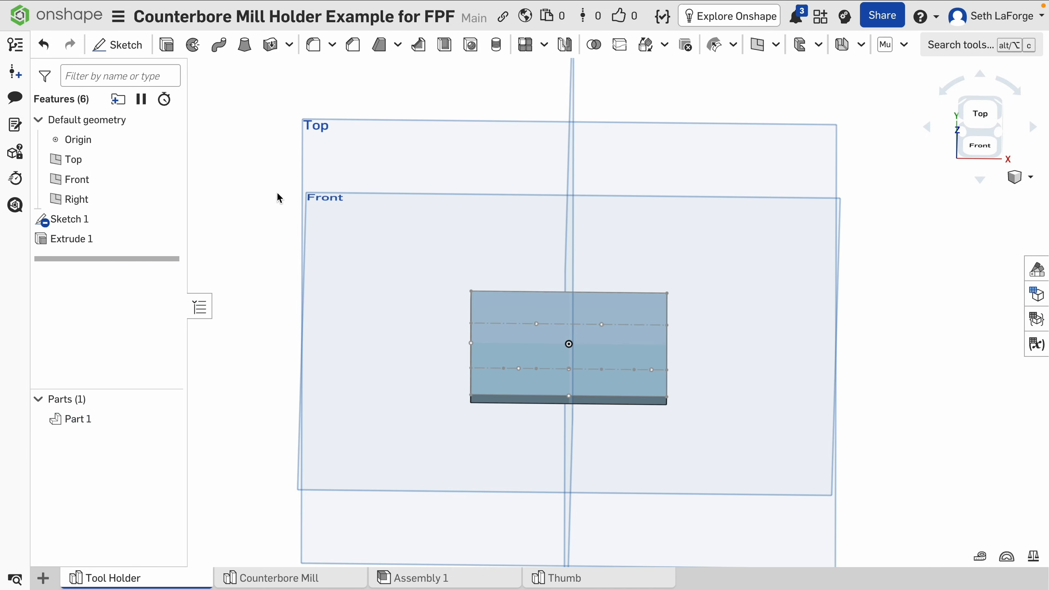
Insert the plate from the Tool Holder Part Studio into Assembly 1, placed at the assembly origin.
{"action": "left_click", "coordinate": [440, 579]}
{"action": "left_click", "coordinate": [144, 45]}
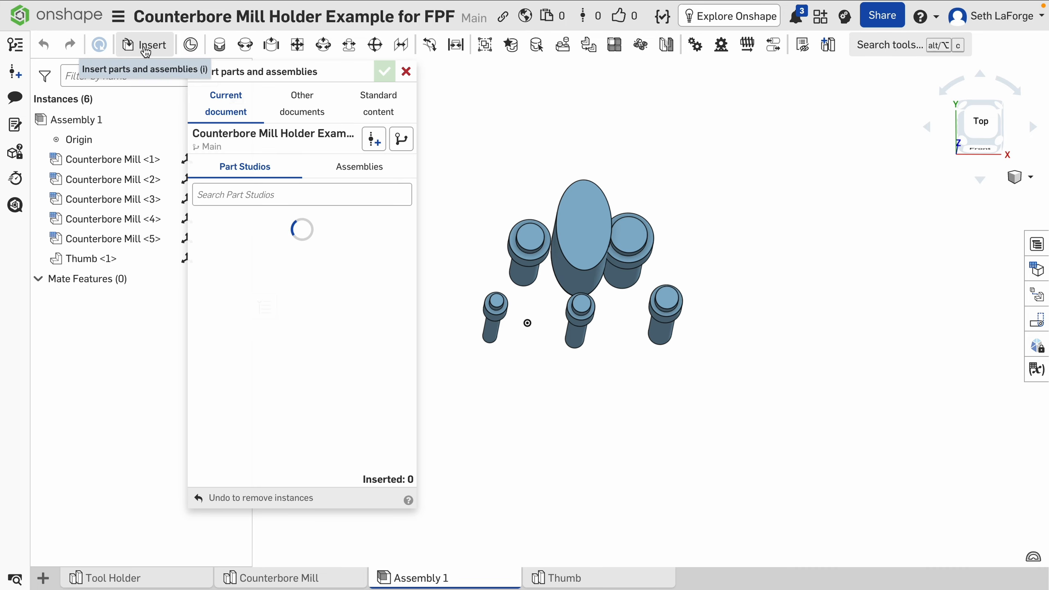
{"action": "left_click", "coordinate": [285, 329]}
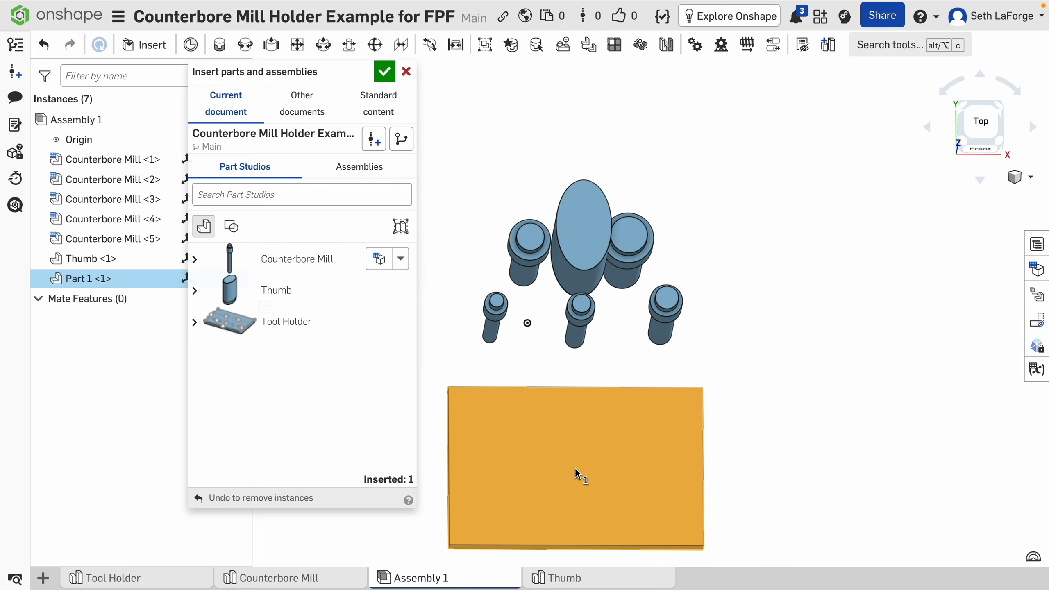
{"action": "left_click", "coordinate": [528, 323]}
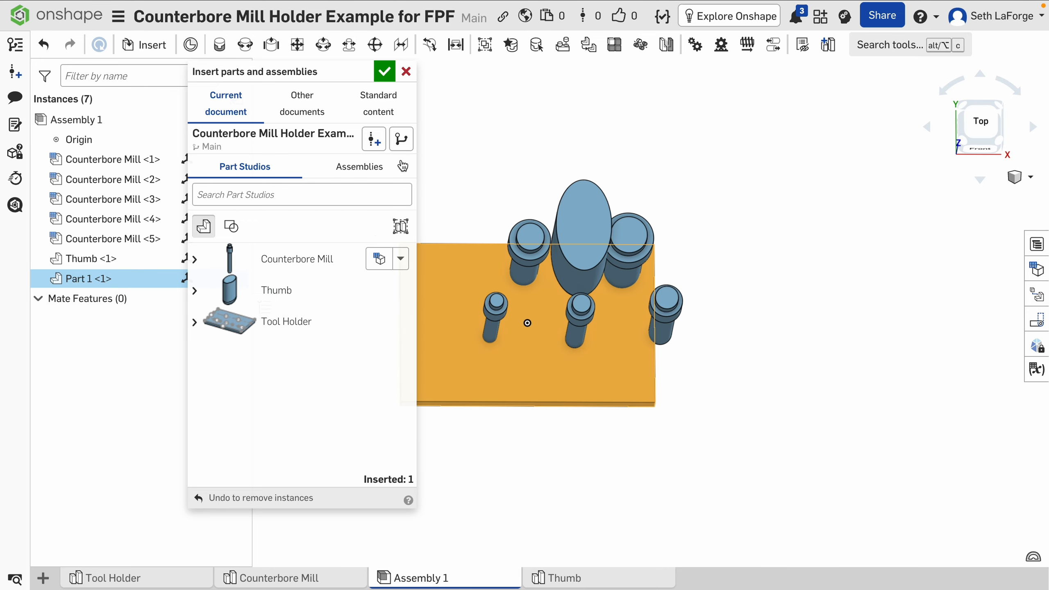
{"action": "left_click", "coordinate": [385, 73]}
{"action": "scroll", "coordinate": [347, 376], "scroll_direction": "down", "scroll_amount": 2}
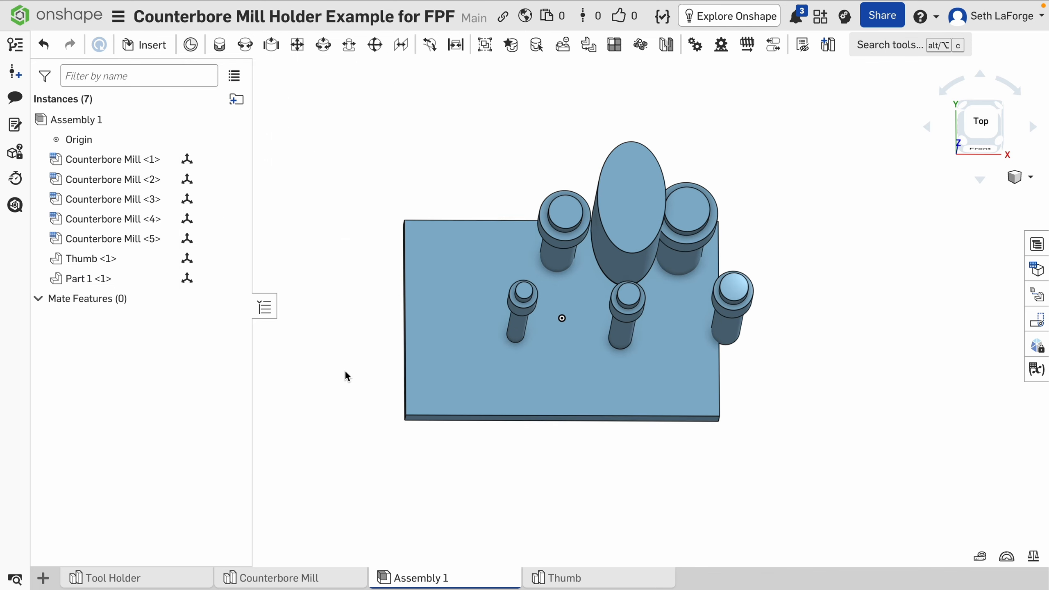
{"action": "right_click_drag", "start_coordinate": [346, 376], "coordinate": [342, 346]}
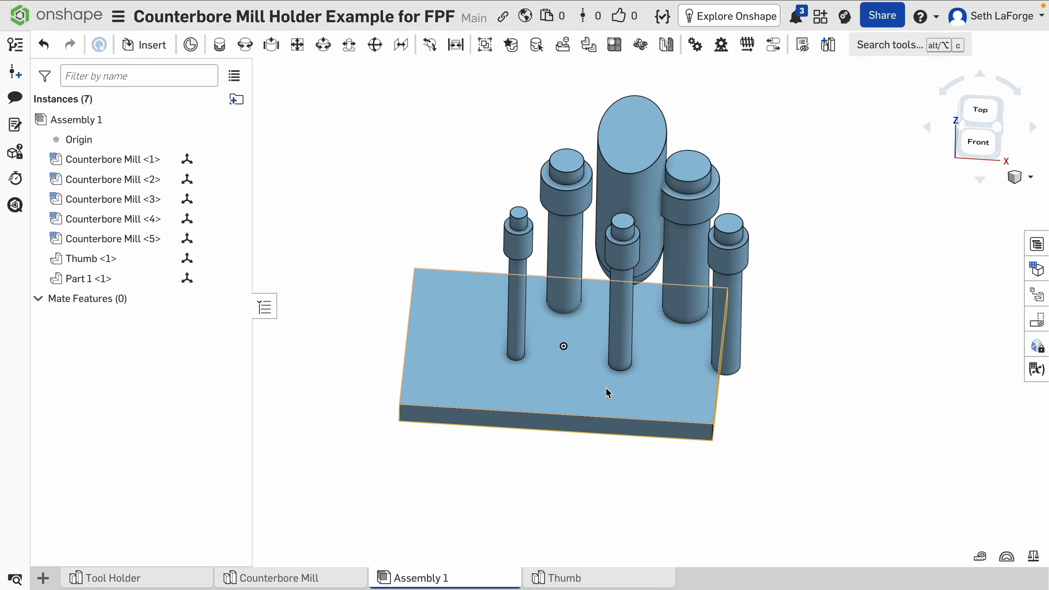
Fix the plate instance in place and move it above the counterbore mills in the instance order.
{"action": "right_click", "coordinate": [79, 279]}
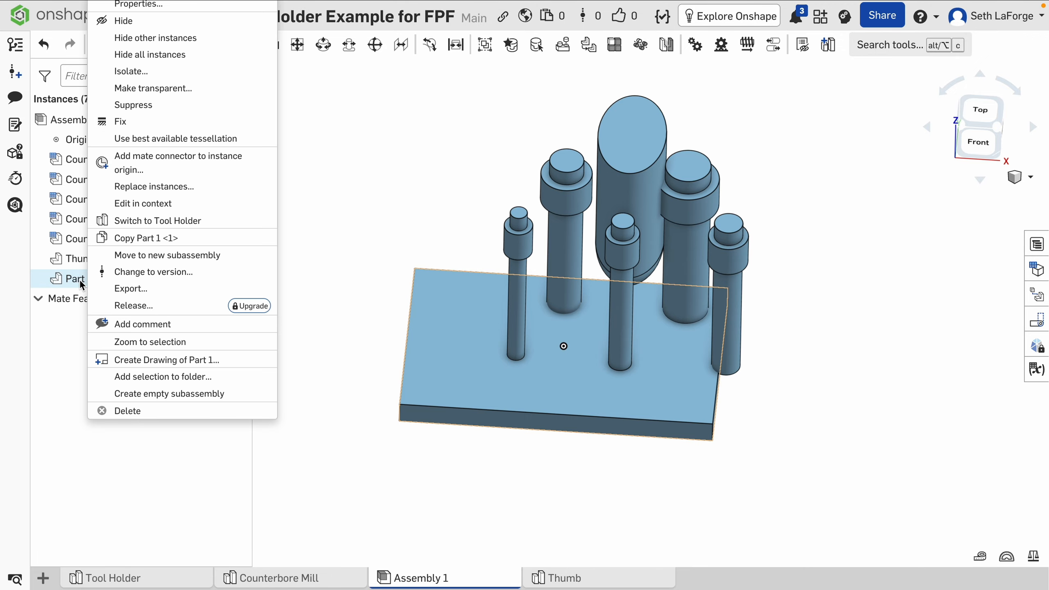
{"action": "left_click", "coordinate": [147, 126]}
{"action": "left_click_drag", "start_coordinate": [78, 279], "coordinate": [95, 159]}
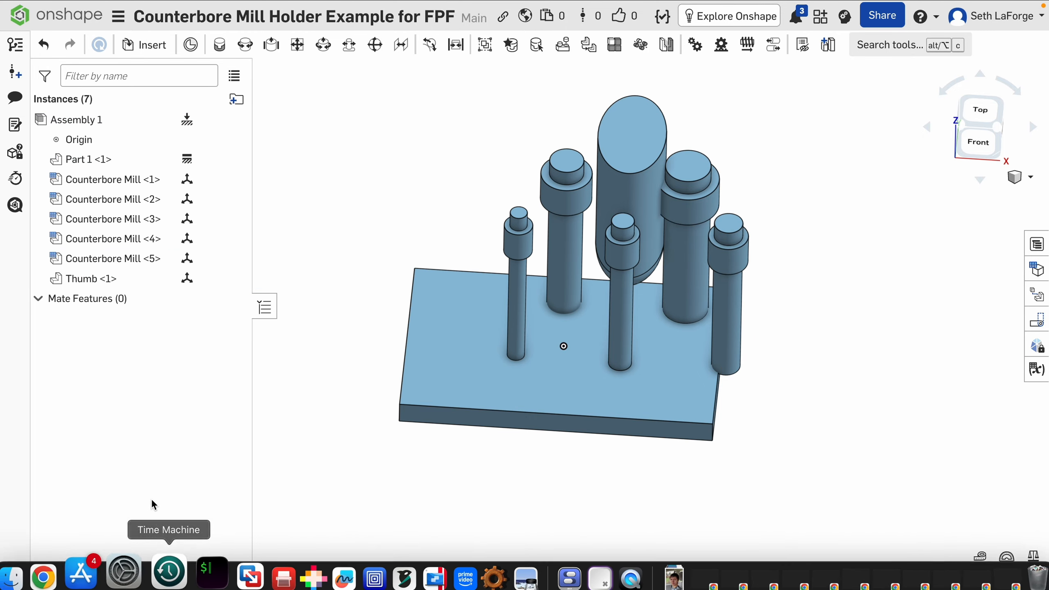
Rename the plate part as Tool Holder in its Part Studio and return to Assembly 1.
{"action": "left_click", "coordinate": [120, 576]}
{"action": "left_click", "coordinate": [103, 420]}
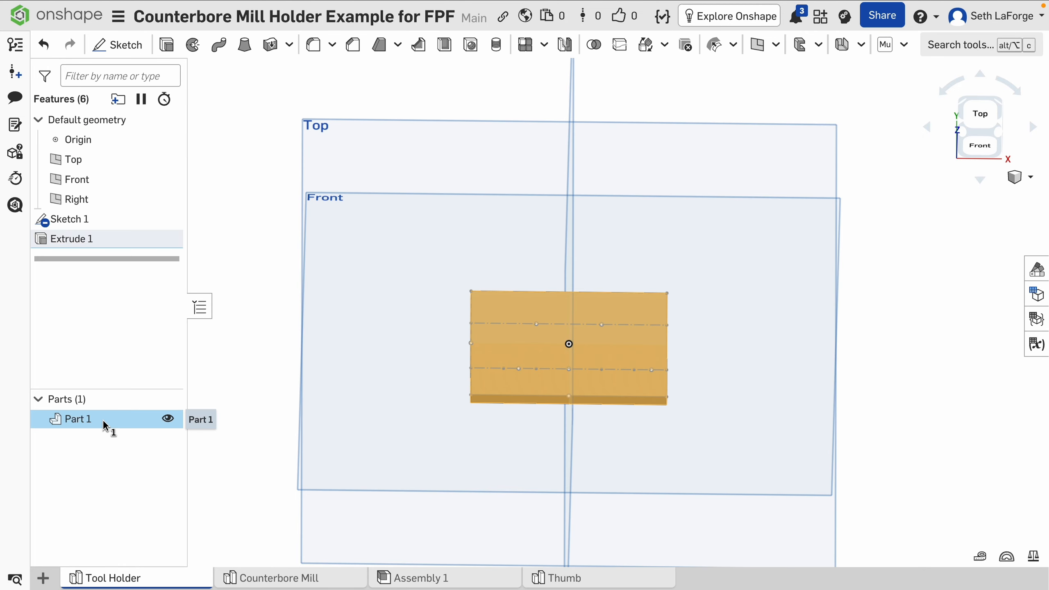
{"action": "key", "text": "shift+n"}
{"action": "type", "text": "Tool Holder"}
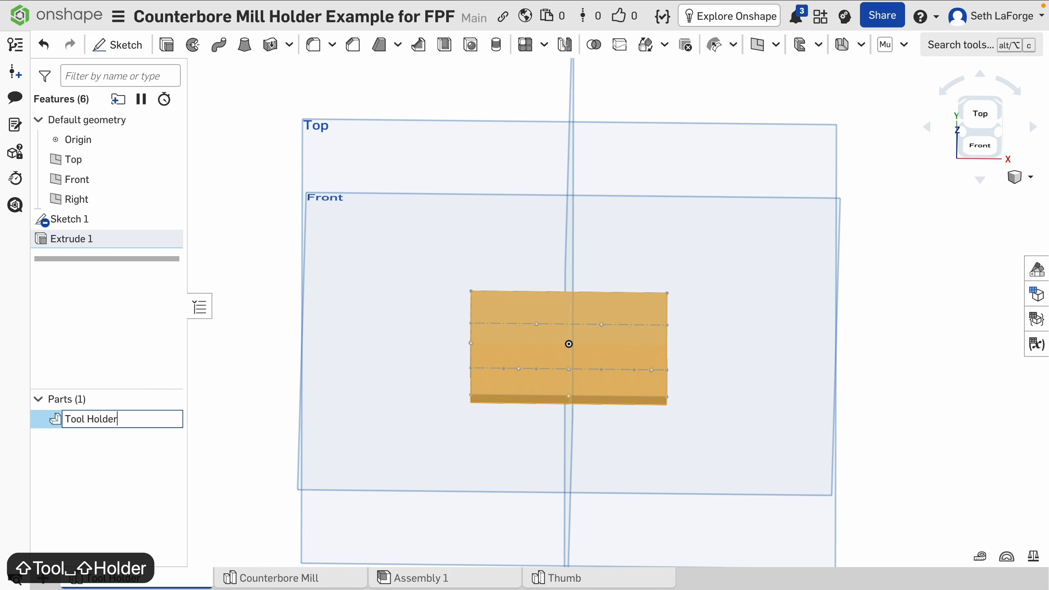
{"action": "key", "text": "Return"}
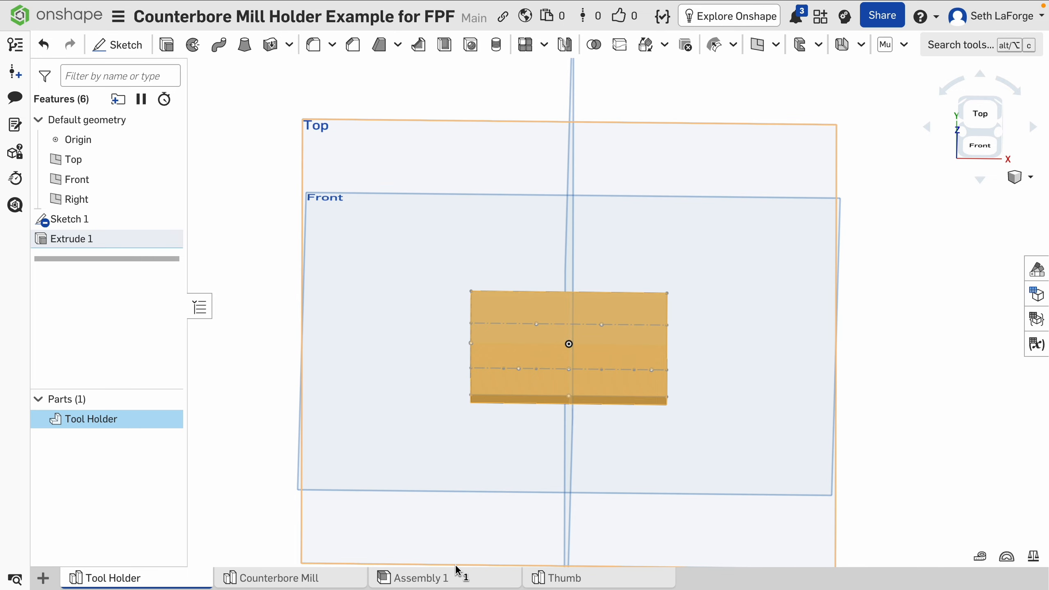
{"action": "left_click", "coordinate": [448, 580]}
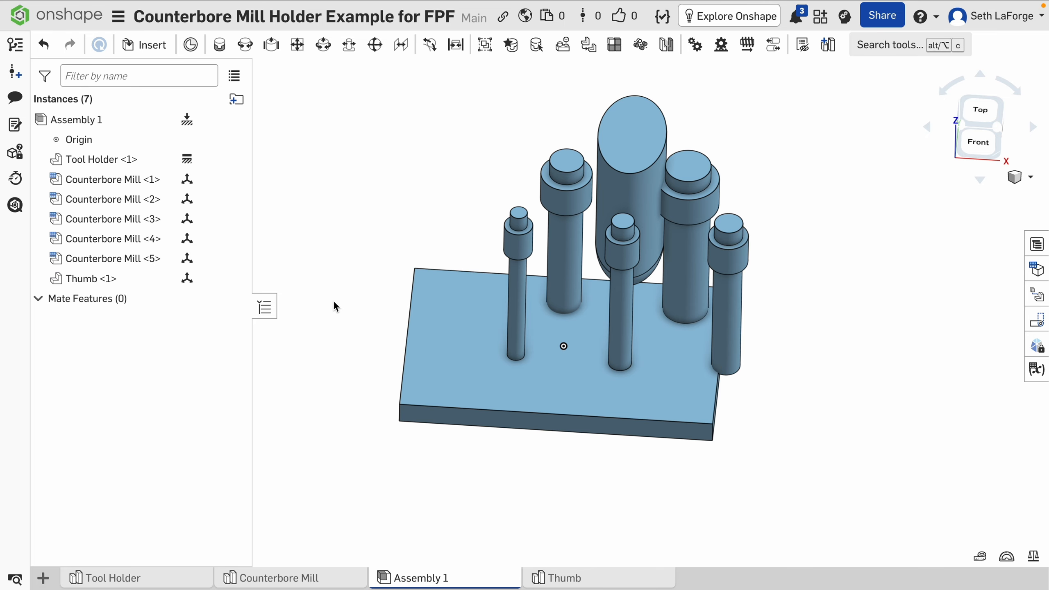
Review the Tool Holder part among the insertable parts and the options available for its assembly instance.
{"action": "mouse_move", "coordinate": [330, 309]}
{"action": "right_mouse_down"}
{"action": "mouse_move", "coordinate": [330, 270]}
{"action": "mouse_move", "coordinate": [334, 314]}
{"action": "right_mouse_up"}
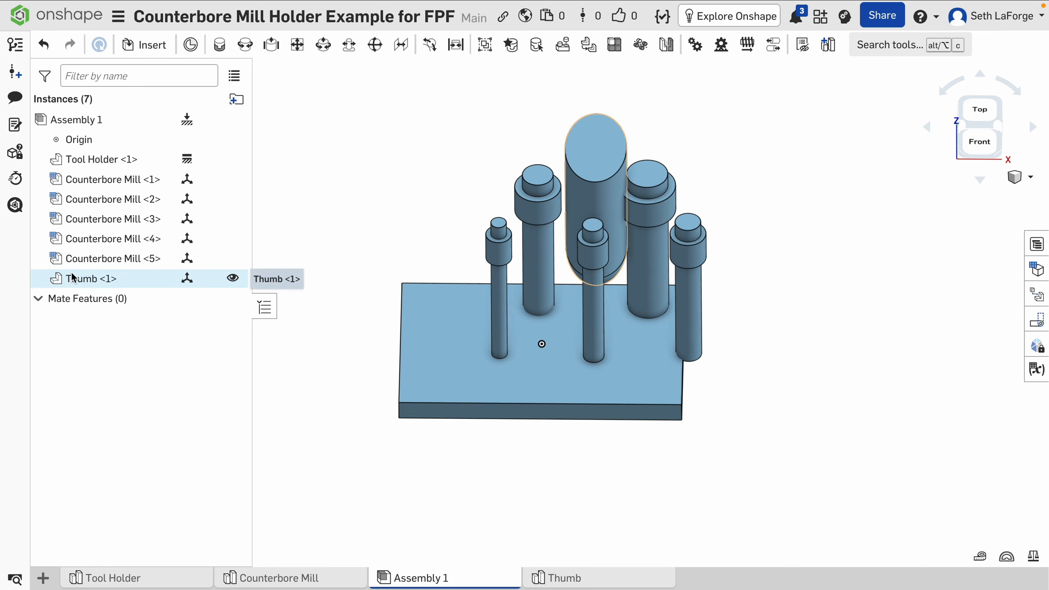
{"action": "left_click", "coordinate": [144, 45]}
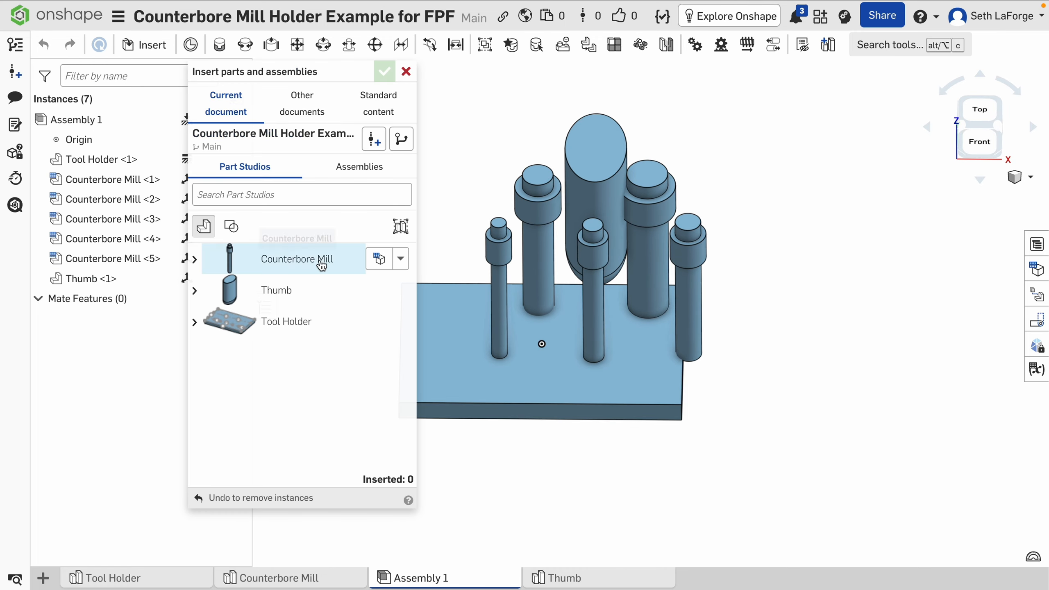
{"action": "left_click", "coordinate": [194, 321]}
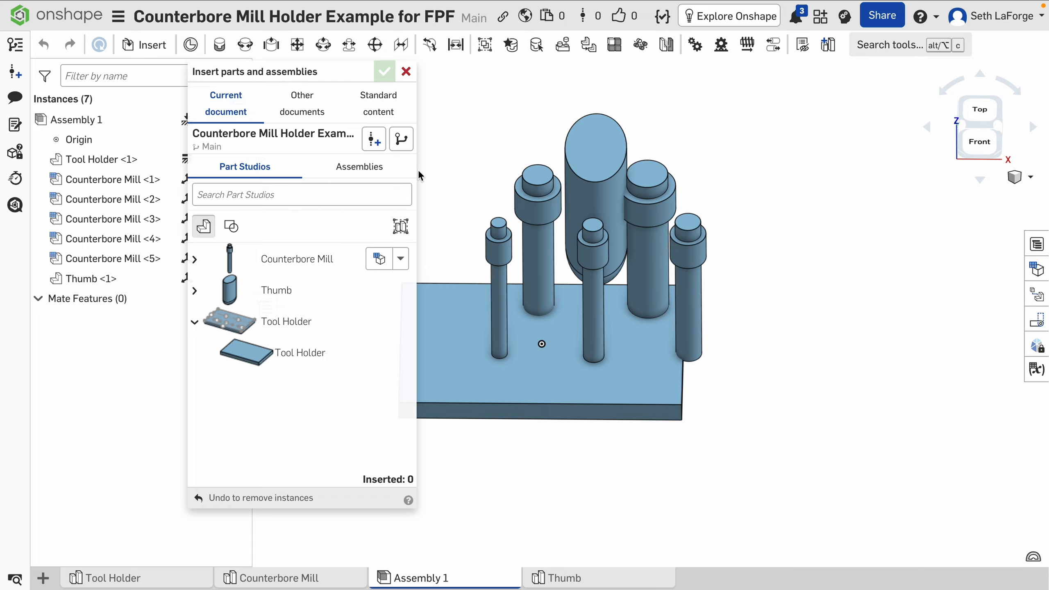
{"action": "left_click", "coordinate": [407, 75]}
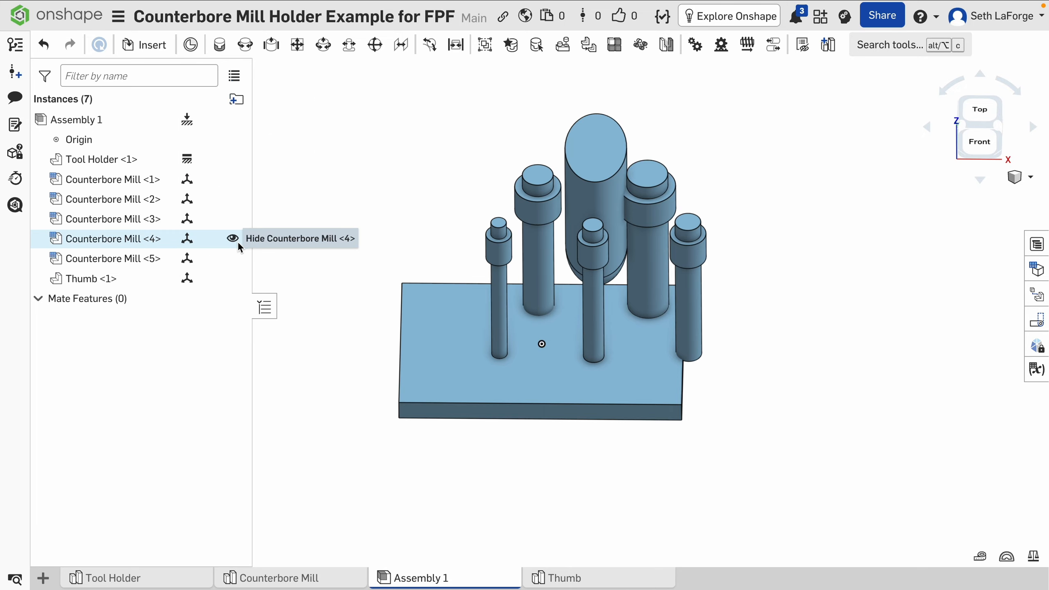
{"action": "right_click", "coordinate": [122, 277]}
{"action": "key", "text": "Escape"}
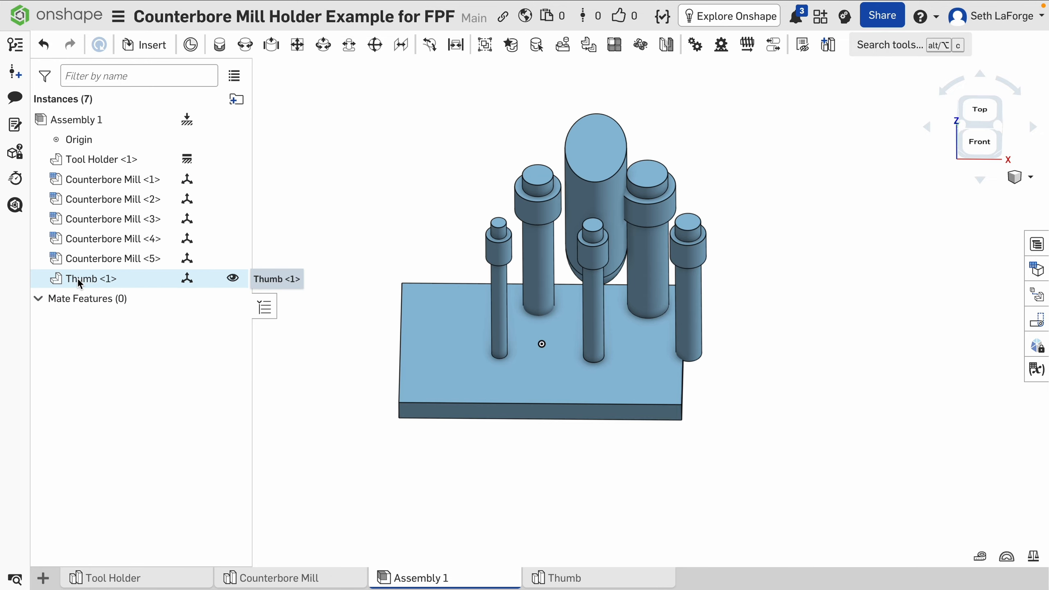
{"action": "right_click", "coordinate": [99, 158]}
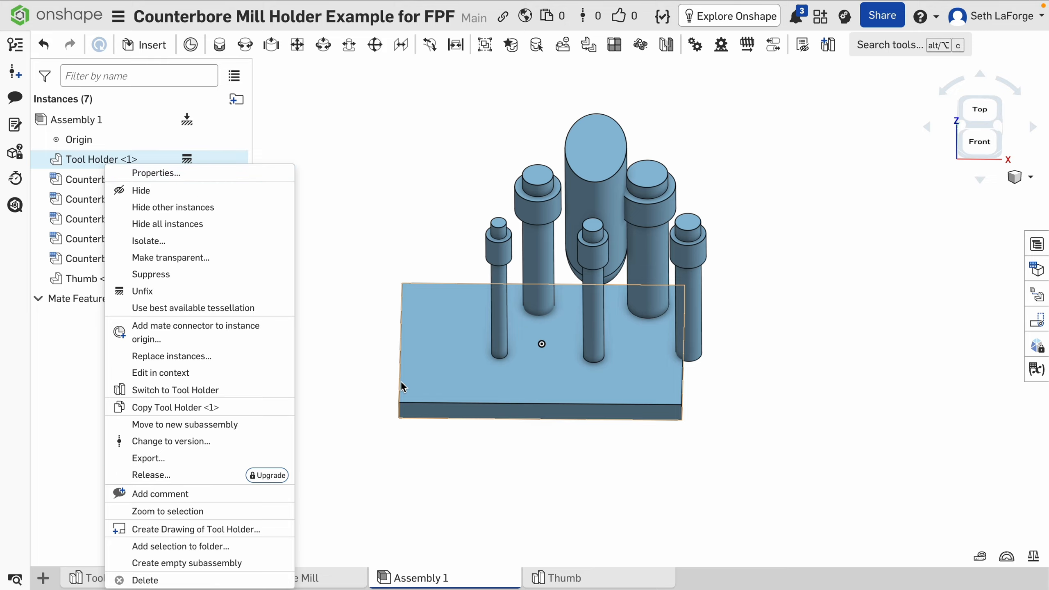
{"action": "left_click", "coordinate": [347, 392]}
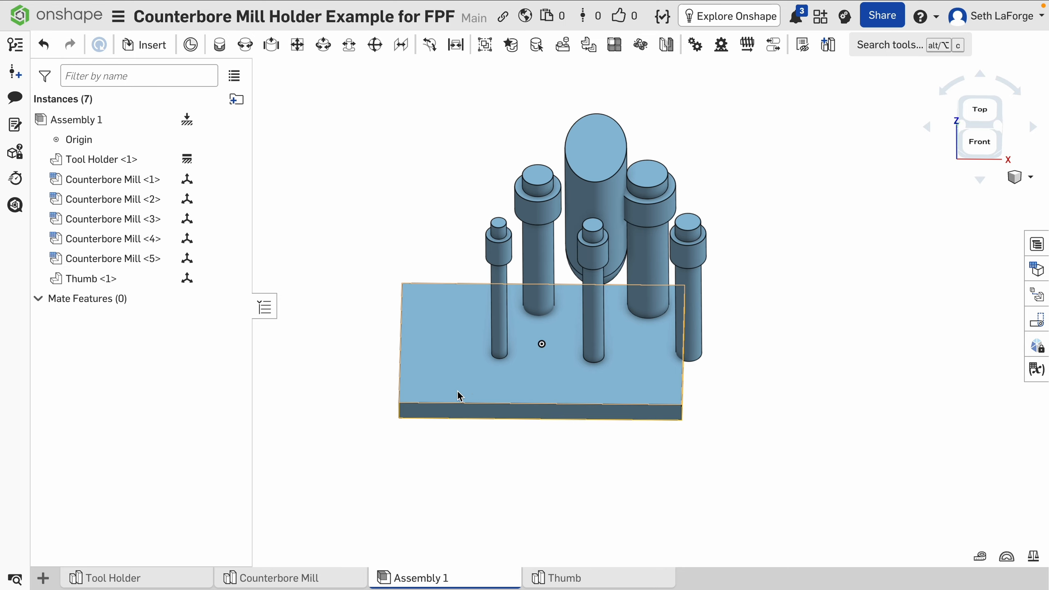
In the Tool Holder Part Studio, add a mate connector on the leftmost point of the lower construction line, owned by the Tool Holder part.
{"action": "left_click", "coordinate": [131, 578]}
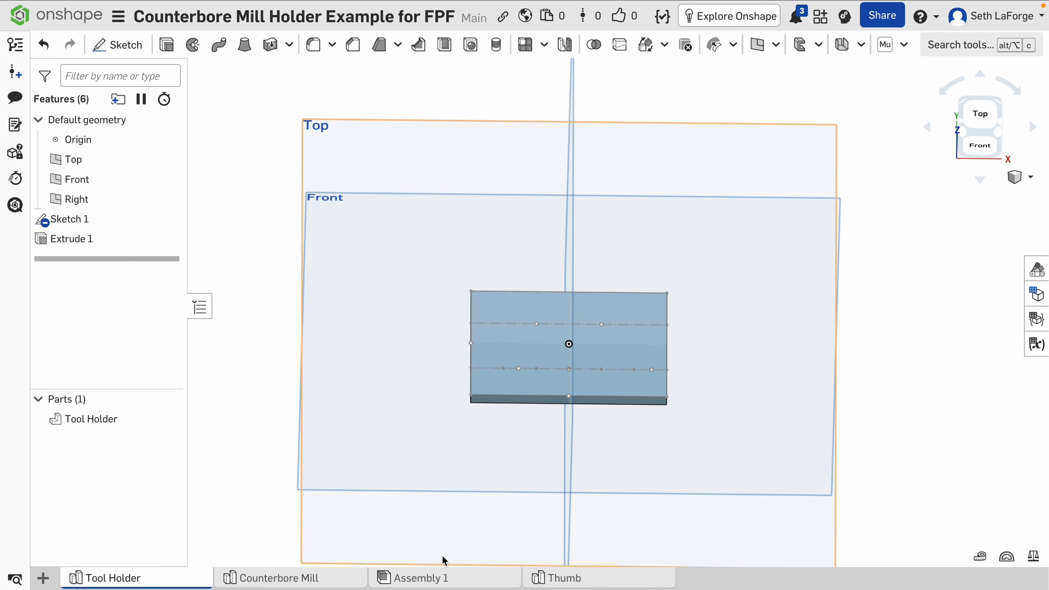
{"action": "left_click", "coordinate": [956, 45]}
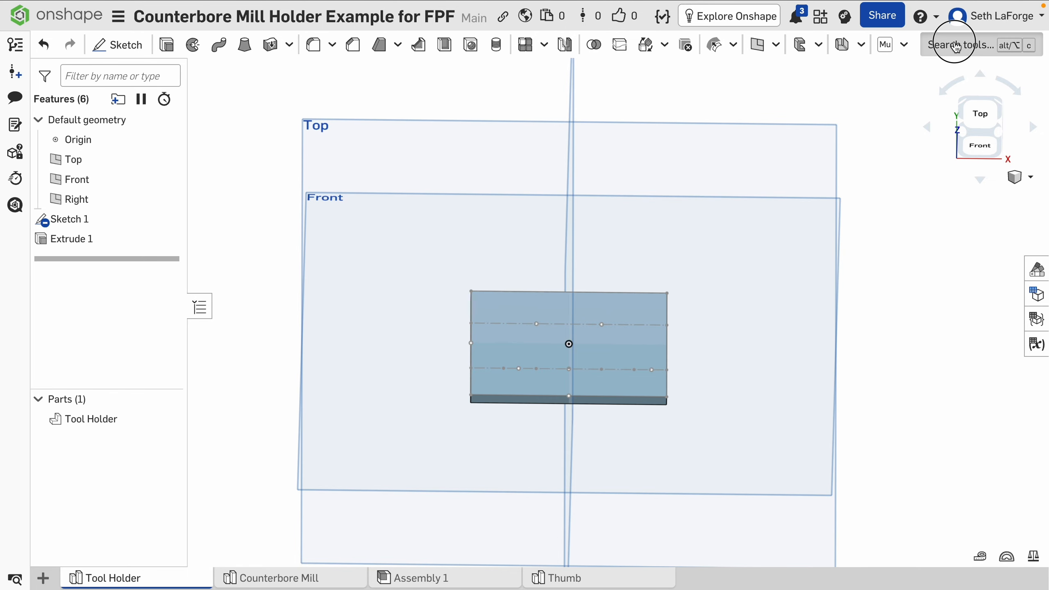
{"action": "type", "text": "mate"}
{"action": "key", "text": "Return"}
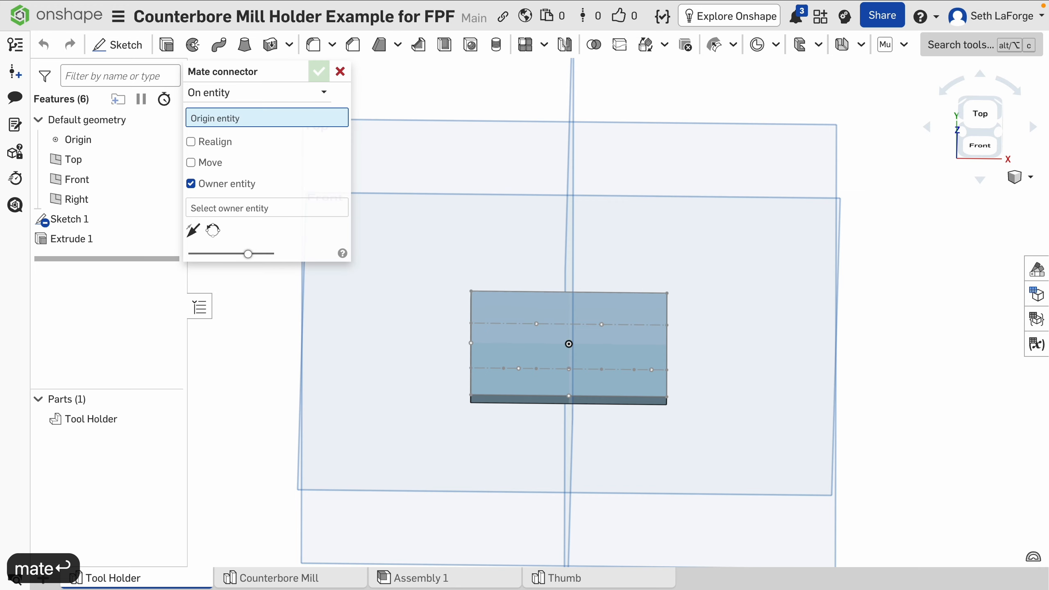
{"action": "left_click", "coordinate": [519, 370]}
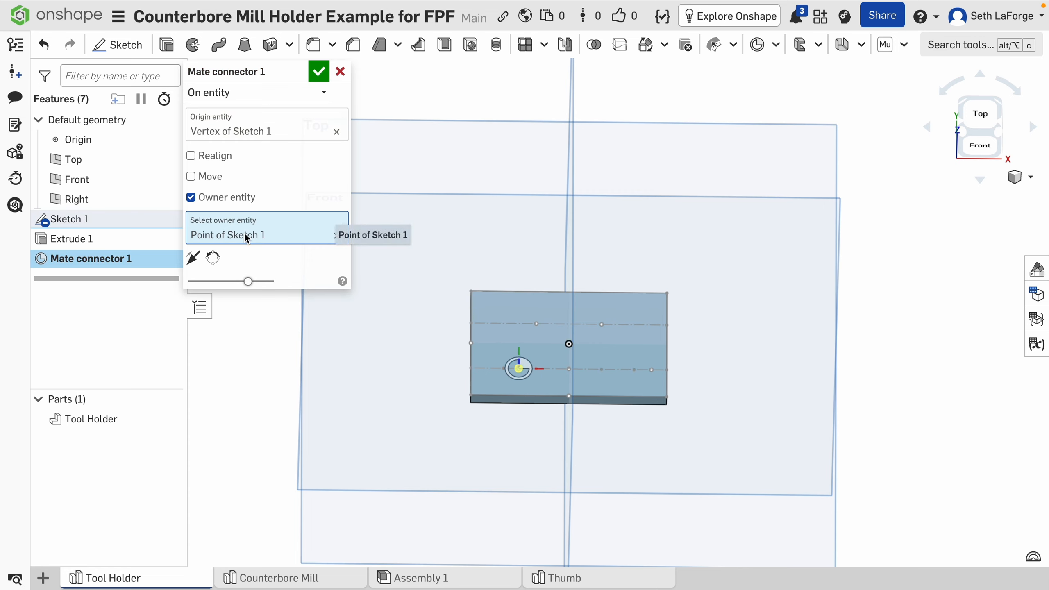
{"action": "left_click", "coordinate": [107, 420]}
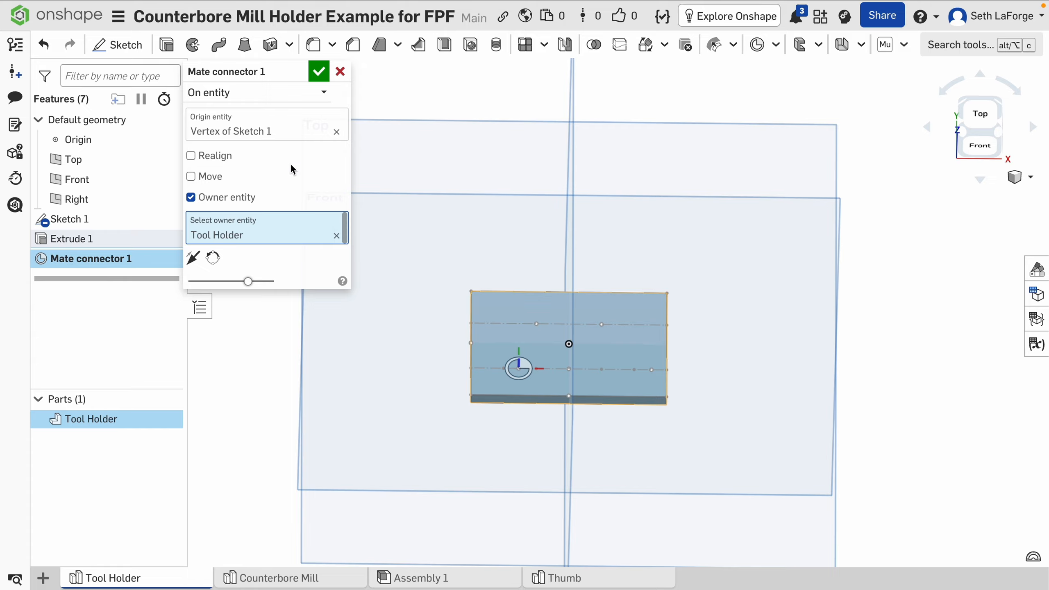
{"action": "left_click", "coordinate": [319, 73]}
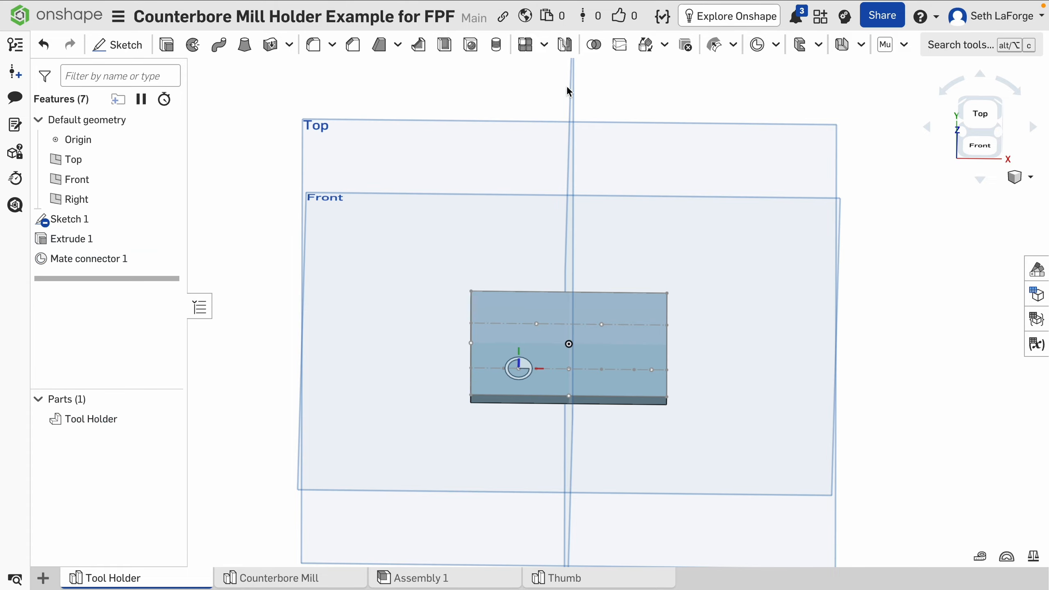
Add a second mate connector on the middle point of the lower construction line, with Tool Holder as owner entity.
{"action": "left_click", "coordinate": [757, 44]}
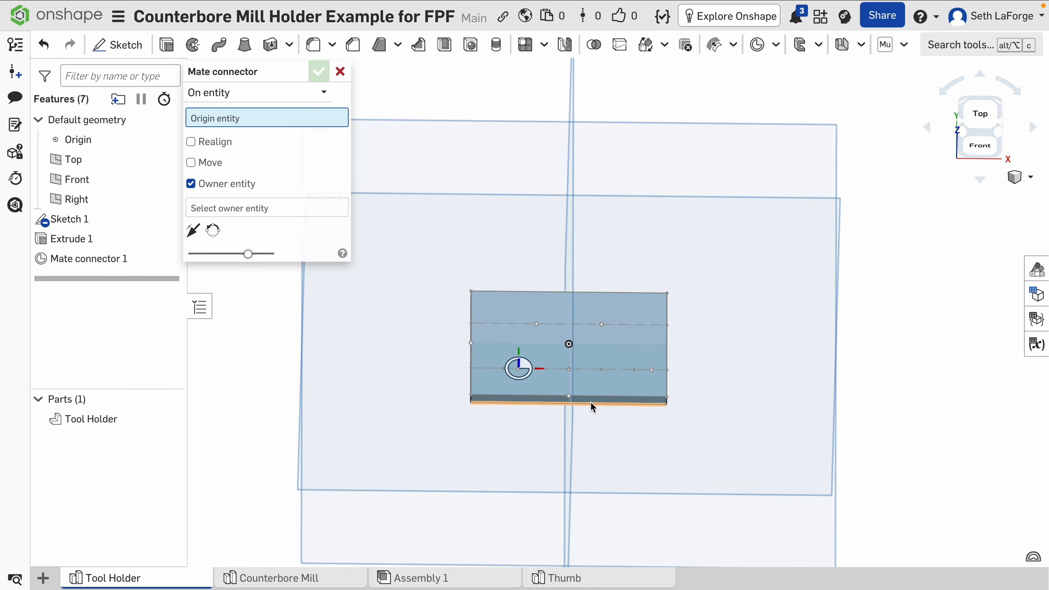
{"action": "left_click", "coordinate": [569, 369]}
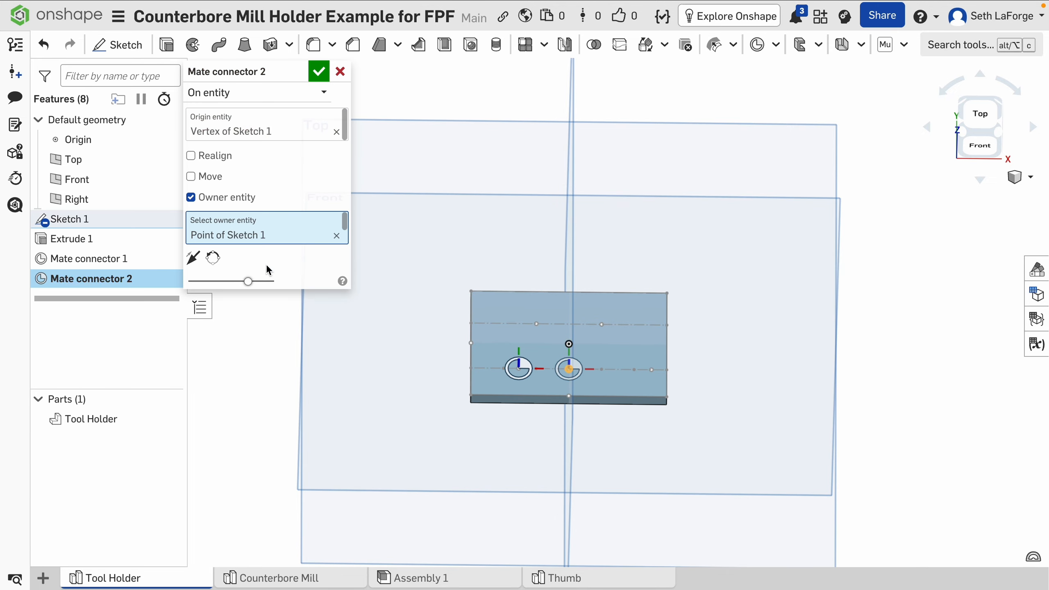
{"action": "left_click", "coordinate": [117, 421]}
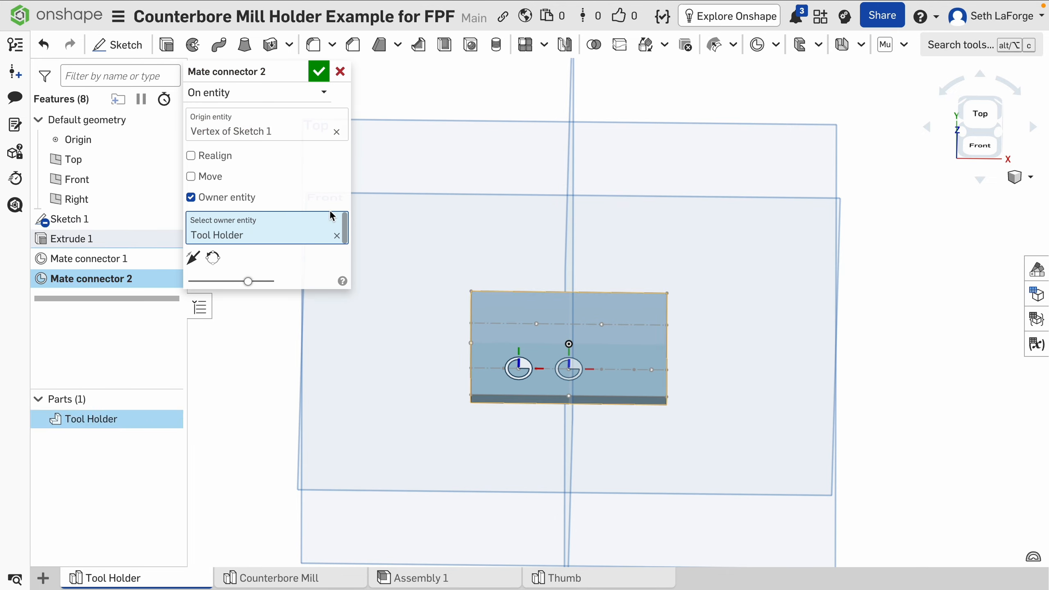
{"action": "left_click", "coordinate": [319, 72]}
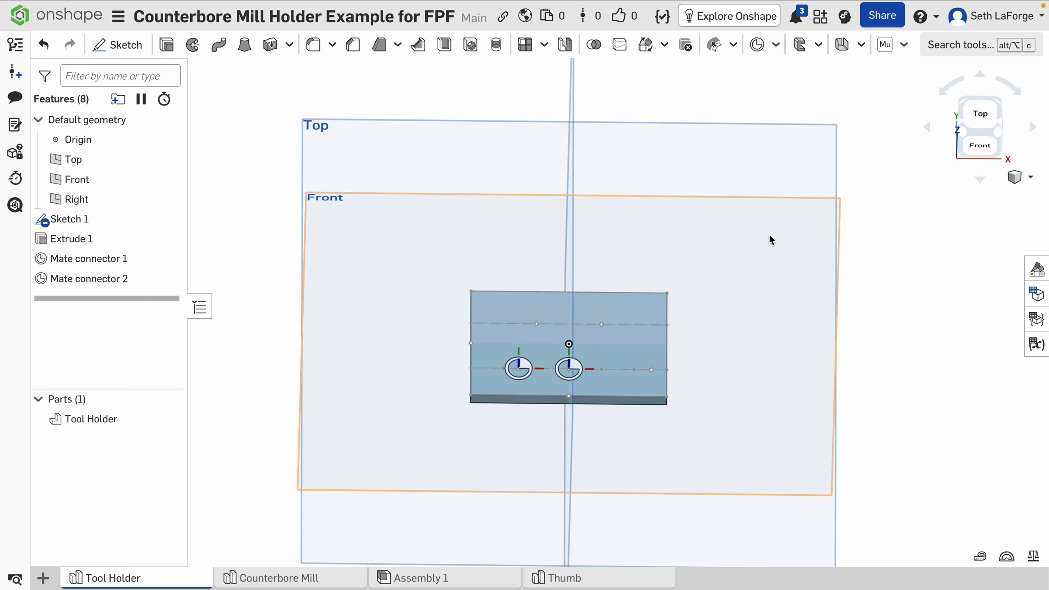
{"action": "left_click", "coordinate": [757, 44]}
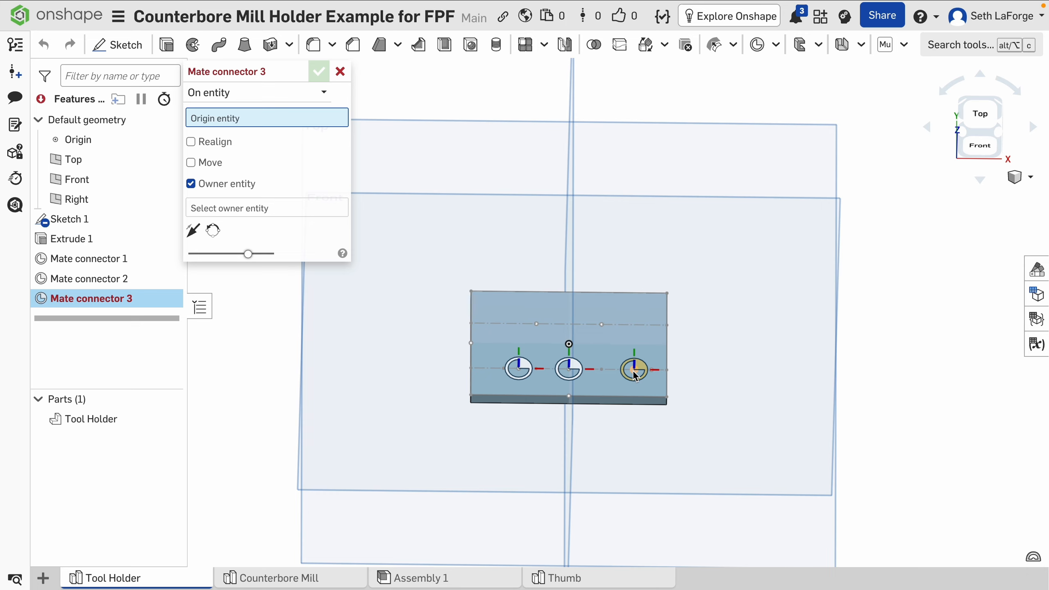
{"action": "scroll", "coordinate": [594, 391], "scroll_direction": "up", "scroll_amount": 8}
{"action": "right_click_drag", "start_coordinate": [595, 390], "coordinate": [597, 418]}
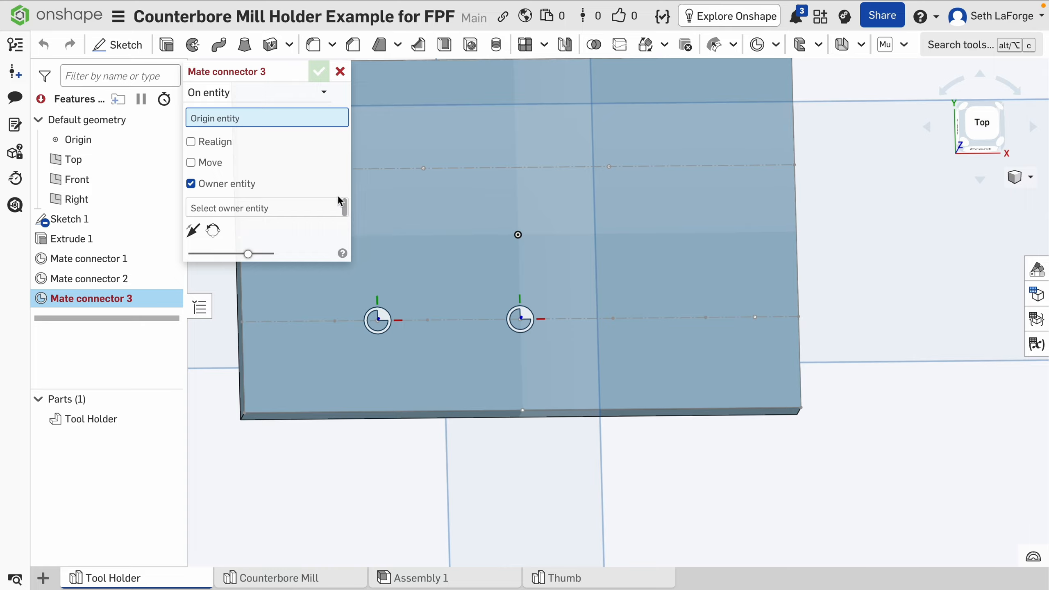
{"action": "left_click", "coordinate": [340, 71]}
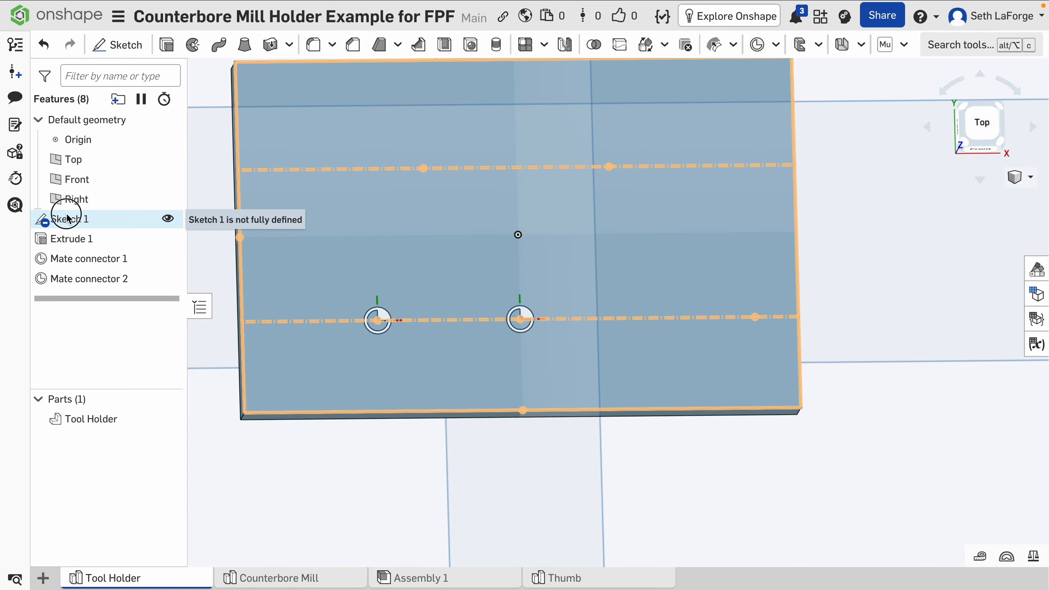
Edit Sketch 1 and move the lower construction line closer to the origin, to about 5.4 mm below it.
{"action": "double_click", "coordinate": [57, 218]}
{"action": "scroll", "coordinate": [416, 302], "scroll_direction": "up", "scroll_amount": 2}
{"action": "middle_click_drag", "start_coordinate": [416, 301], "coordinate": [543, 313]}
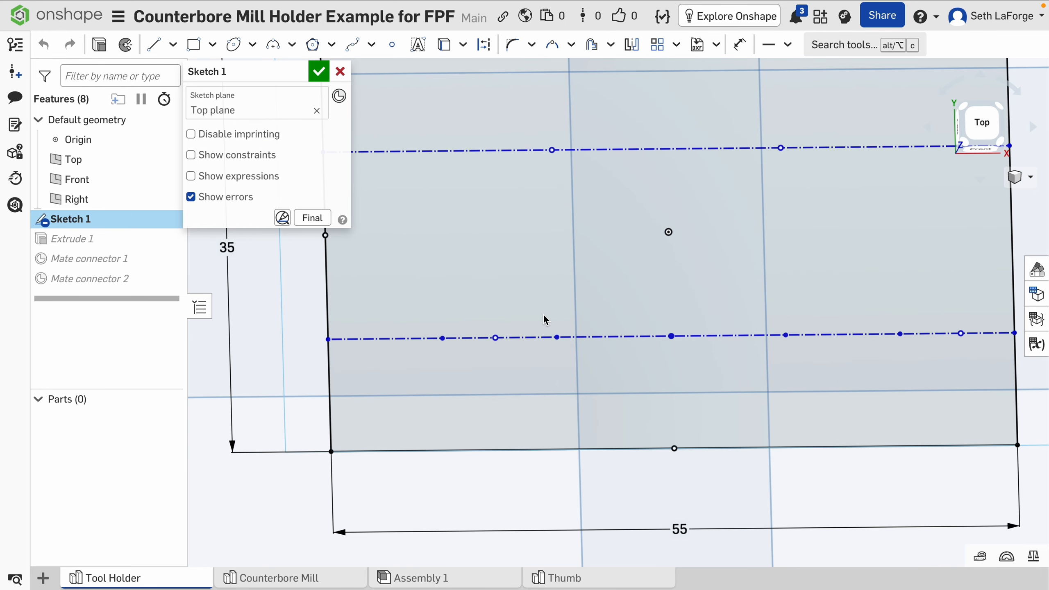
{"action": "key", "text": "n"}
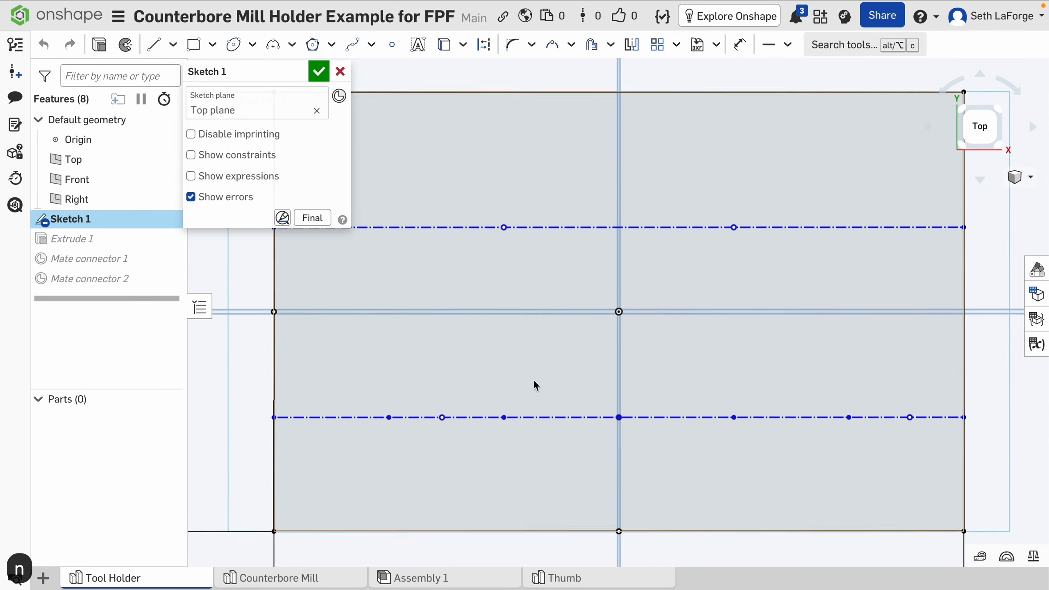
{"action": "mouse_move", "coordinate": [439, 418]}
{"action": "left_mouse_down"}
{"action": "mouse_move", "coordinate": [462, 440]}
{"action": "mouse_move", "coordinate": [426, 447]}
{"action": "mouse_move", "coordinate": [452, 377]}
{"action": "mouse_move", "coordinate": [446, 390]}
{"action": "mouse_move", "coordinate": [441, 380]}
{"action": "left_mouse_up"}
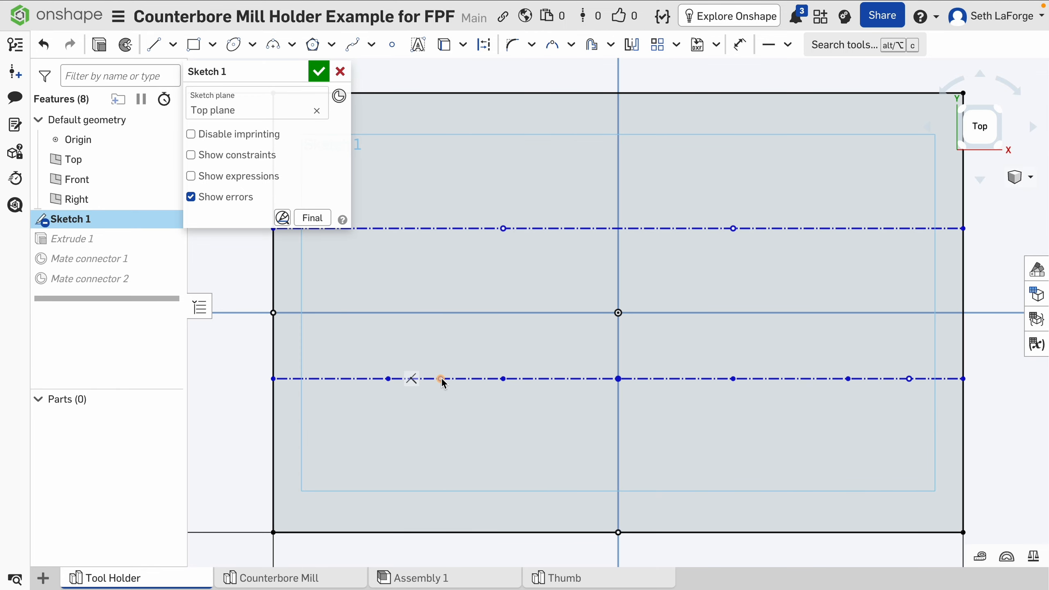
{"action": "scroll", "coordinate": [489, 341], "scroll_direction": "down", "scroll_amount": 2}
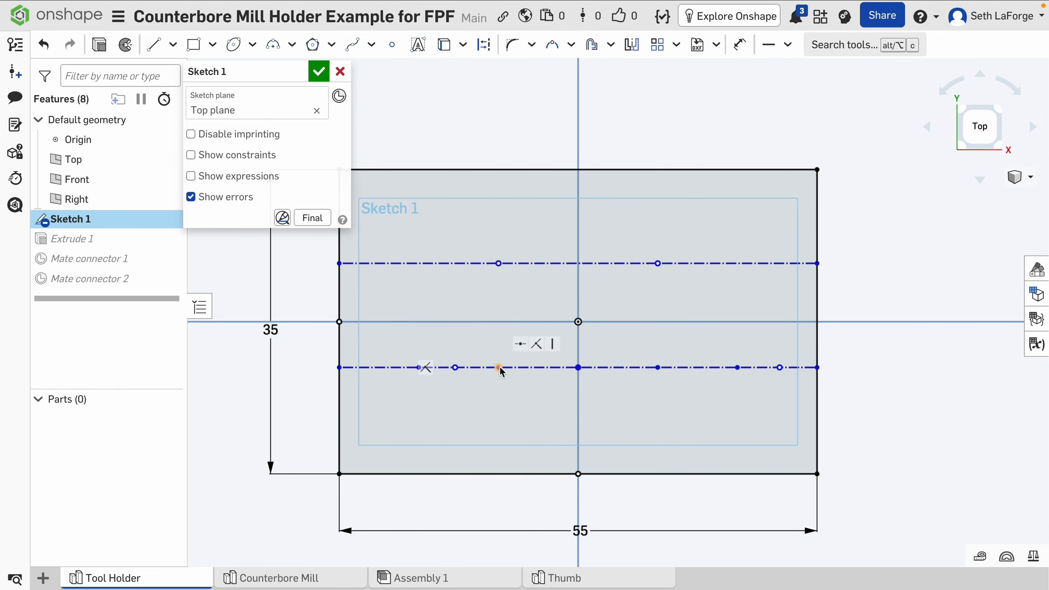
{"action": "mouse_move", "coordinate": [500, 366]}
{"action": "left_mouse_down"}
{"action": "mouse_move", "coordinate": [555, 375]}
{"action": "mouse_move", "coordinate": [440, 375]}
{"action": "mouse_move", "coordinate": [508, 396]}
{"action": "mouse_move", "coordinate": [497, 368]}
{"action": "left_mouse_up"}
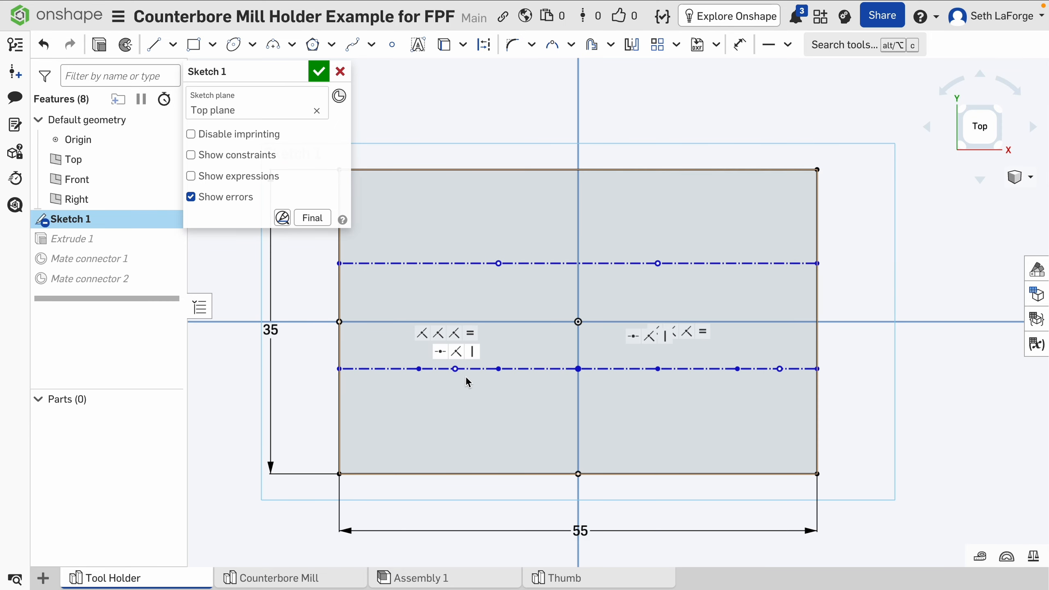
{"action": "left_click", "coordinate": [538, 367]}
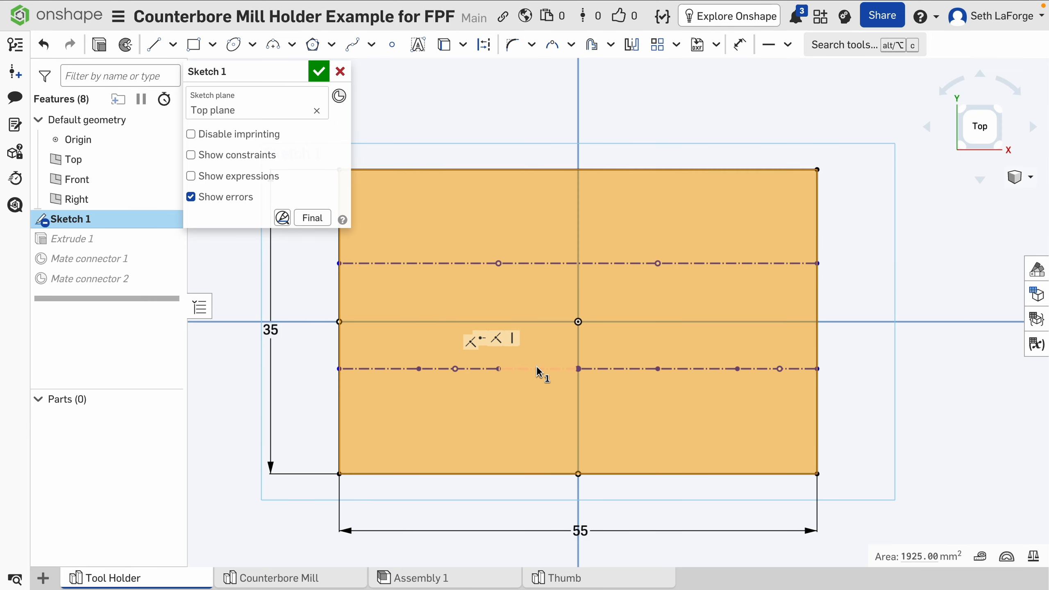
{"action": "key", "text": "Escape"}
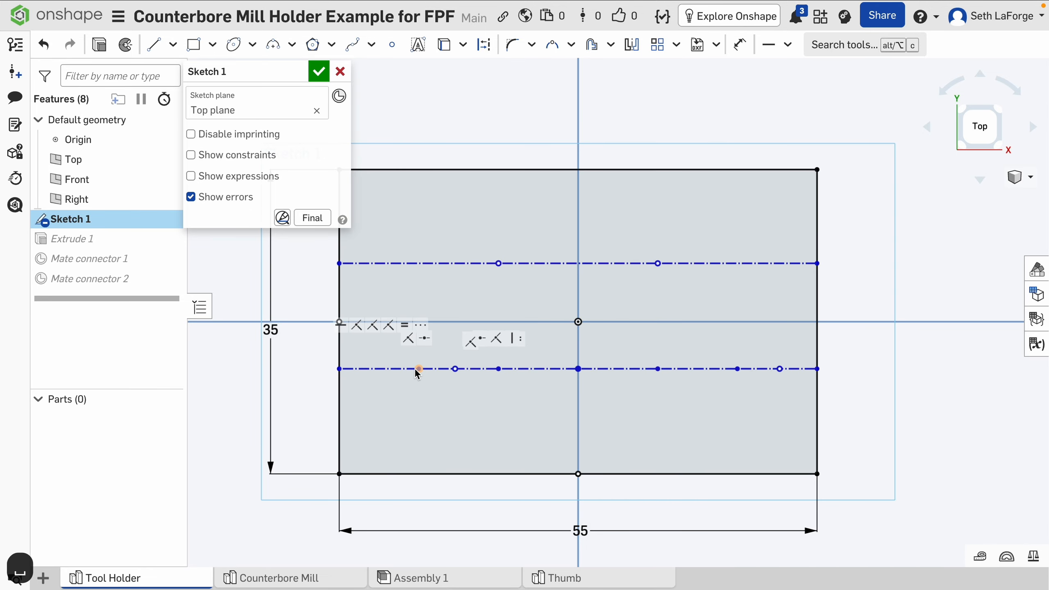
Delete the two misplaced sketch points near the left and right ends of the lower construction line.
{"action": "left_click", "coordinate": [455, 368]}
{"action": "key", "text": "BackSpace"}
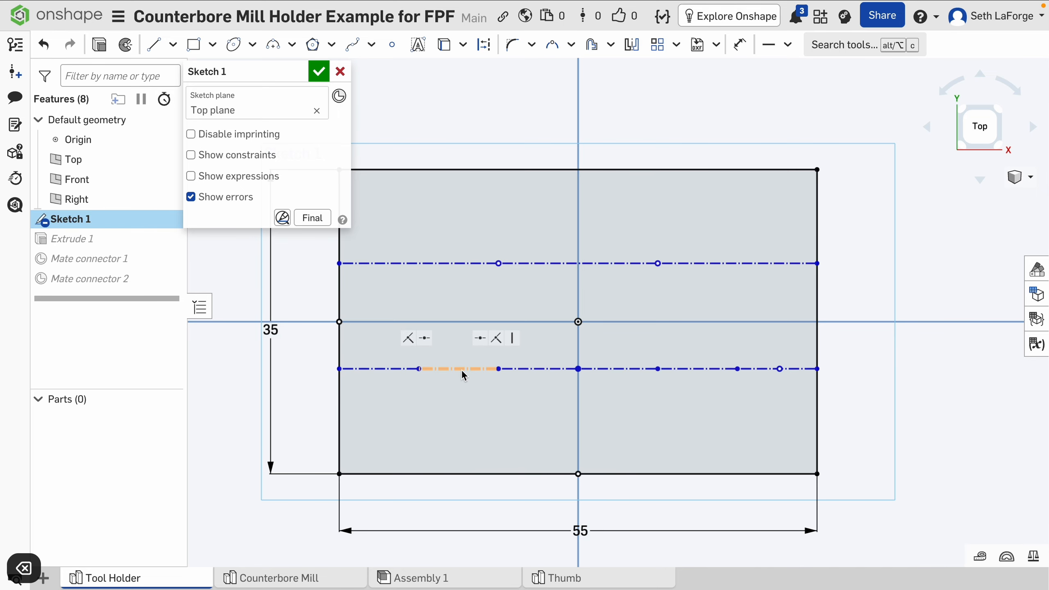
{"action": "left_click", "coordinate": [779, 369]}
{"action": "key", "text": "BackSpace"}
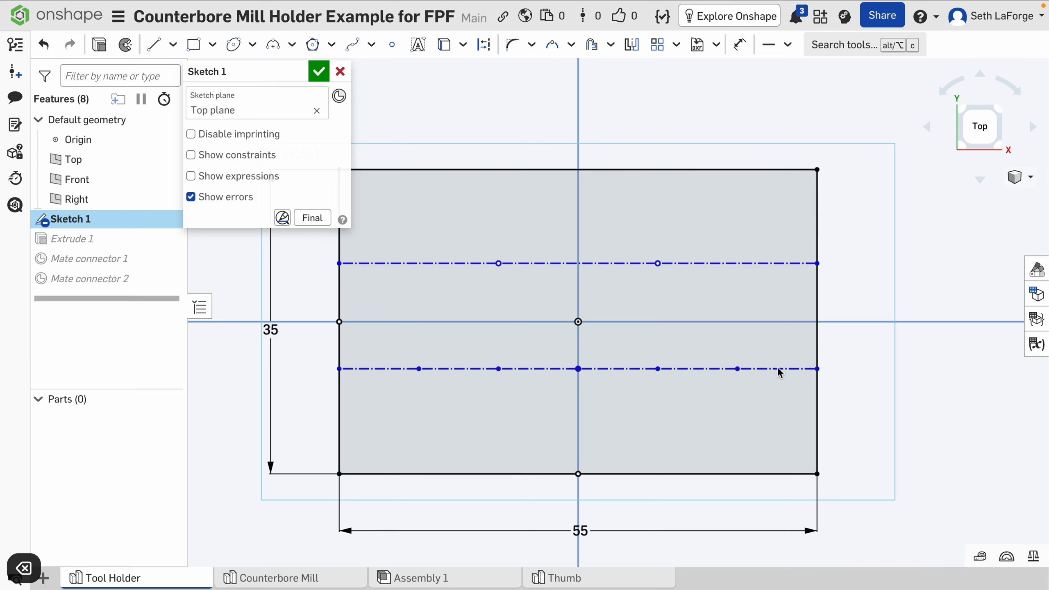
{"action": "left_click", "coordinate": [738, 368]}
{"action": "key", "text": "space"}
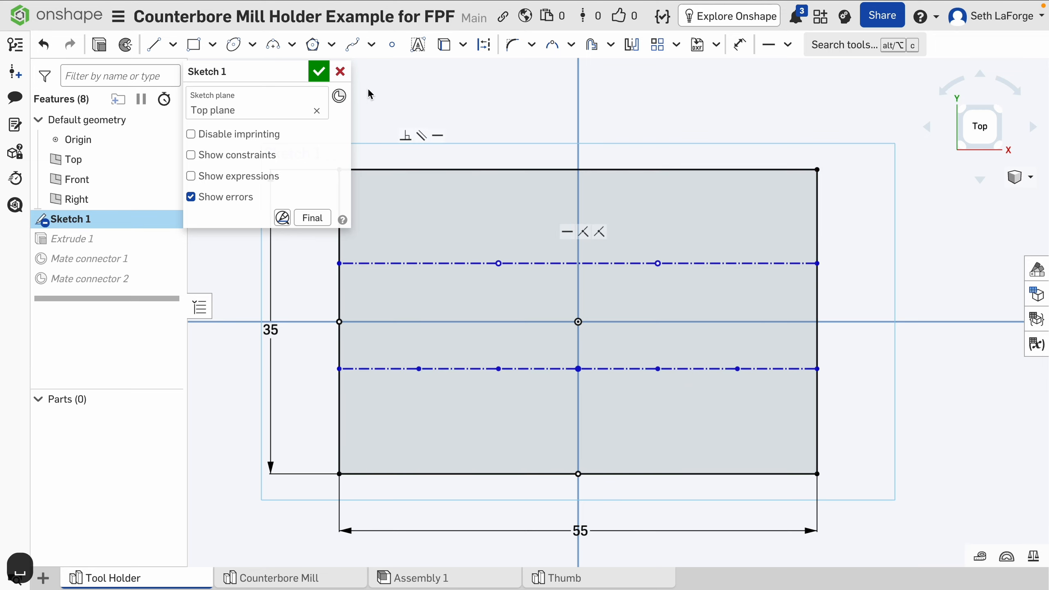
Place sketch points on the outermost interior segment joints of the lower construction line and finish the sketch.
{"action": "left_click", "coordinate": [392, 44]}
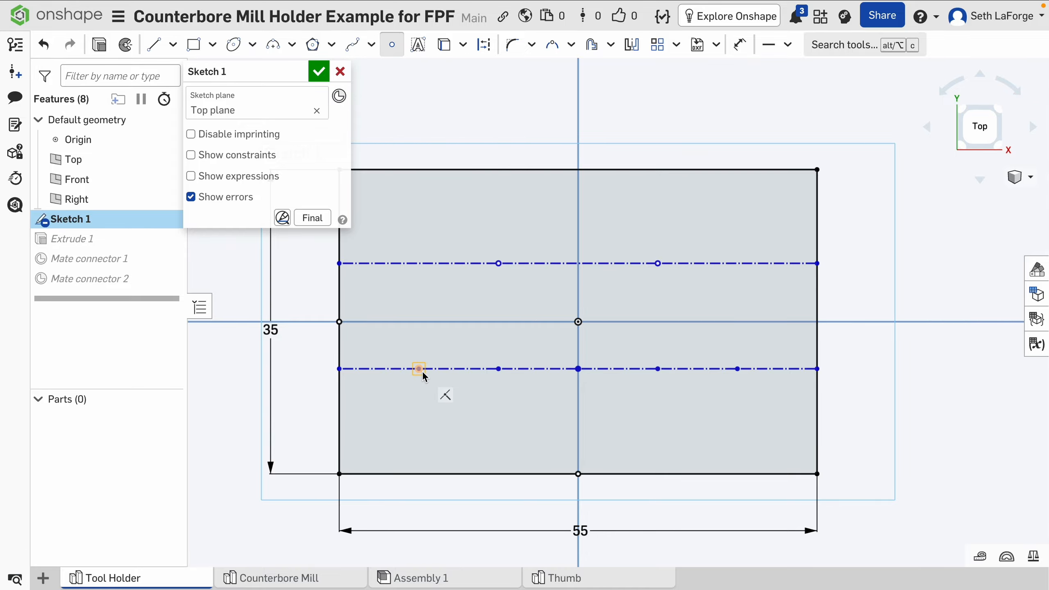
{"action": "left_click", "coordinate": [419, 368]}
{"action": "left_click", "coordinate": [320, 73]}
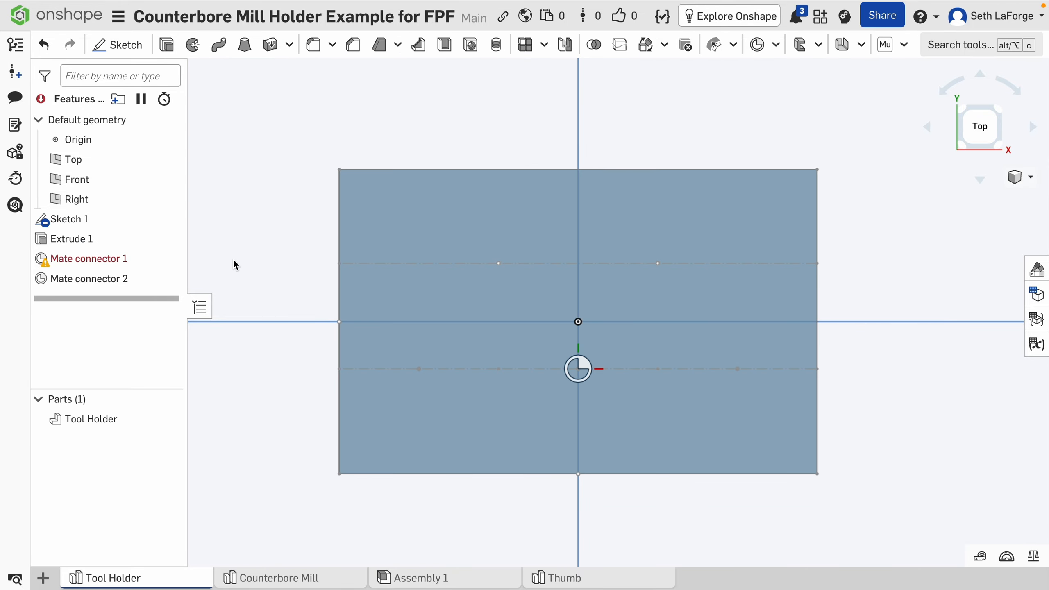
Repair Mate connector 1 by reassigning its origin entity to the new left sketch point on the lower construction line.
{"action": "double_click", "coordinate": [103, 259]}
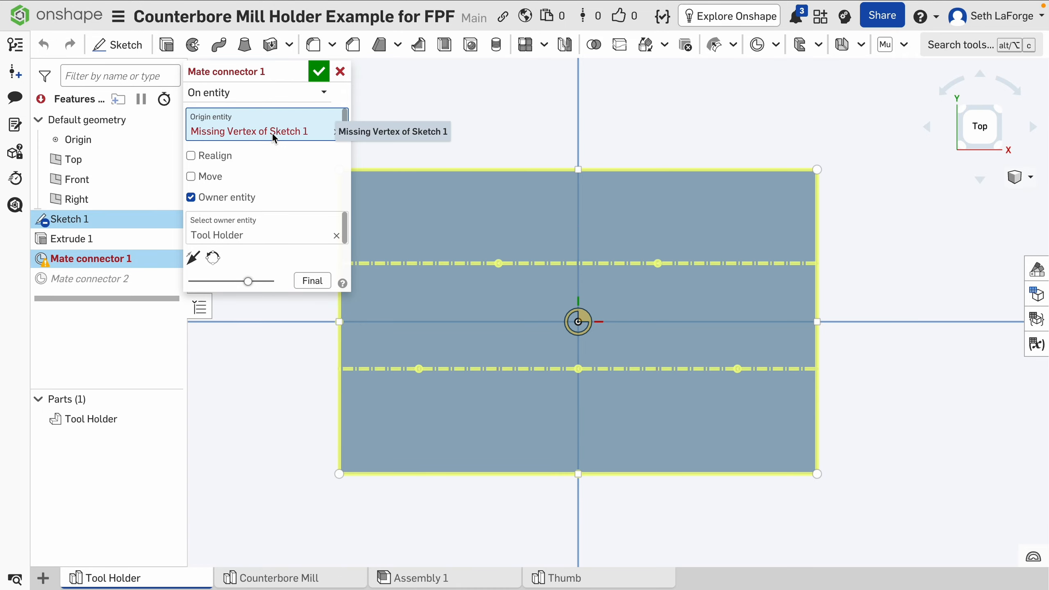
{"action": "left_click", "coordinate": [419, 368]}
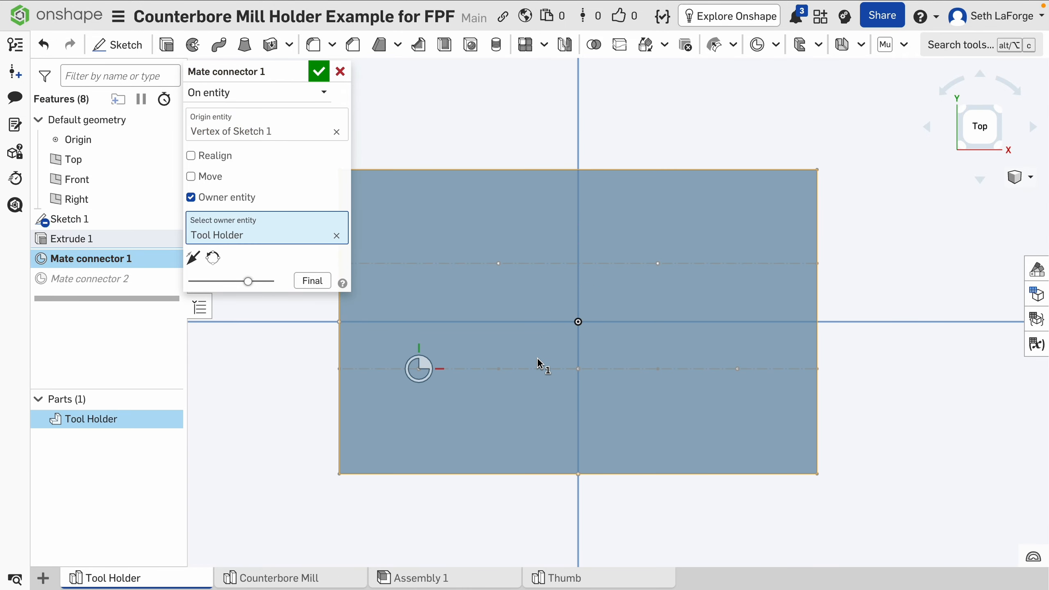
{"action": "left_click", "coordinate": [318, 71]}
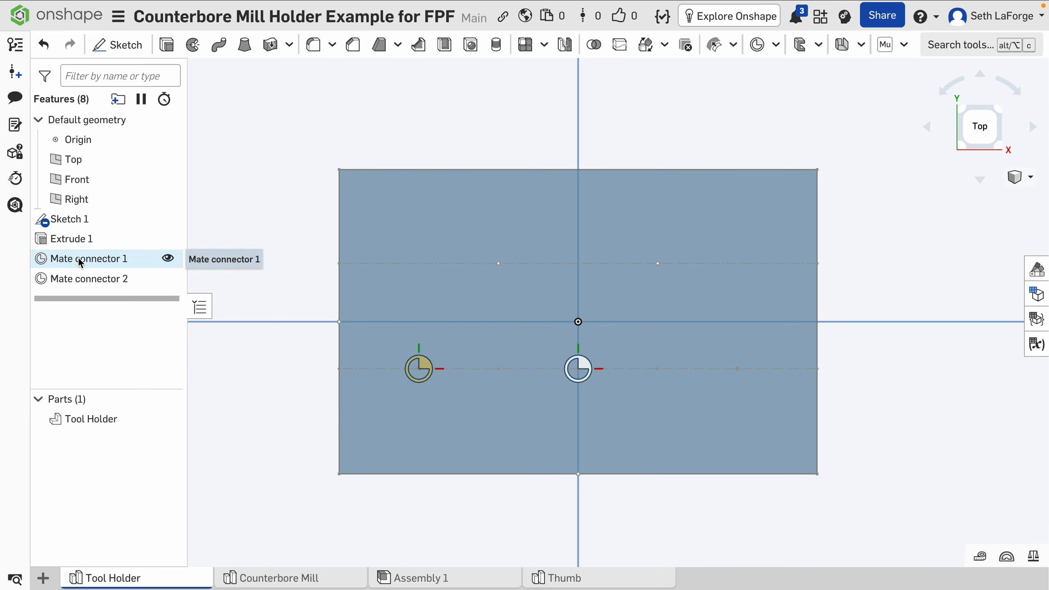
Rename the left mate connector as 3mm and the middle one as 4mm.
{"action": "key", "text": "shift+n"}
{"action": "type", "text": "3mm"}
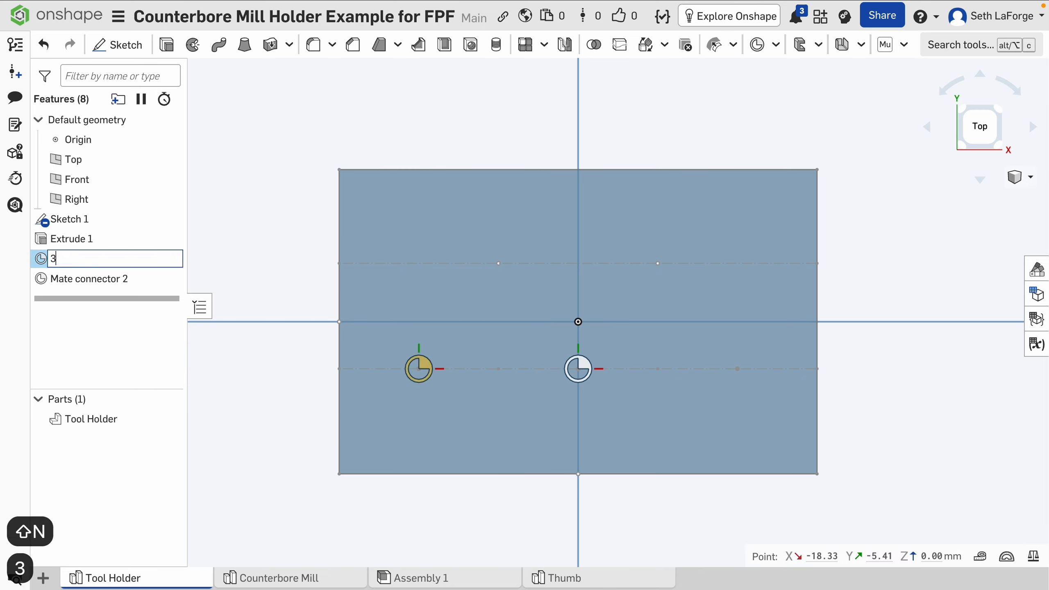
{"action": "key", "text": "Return"}
{"action": "left_click", "coordinate": [95, 278]}
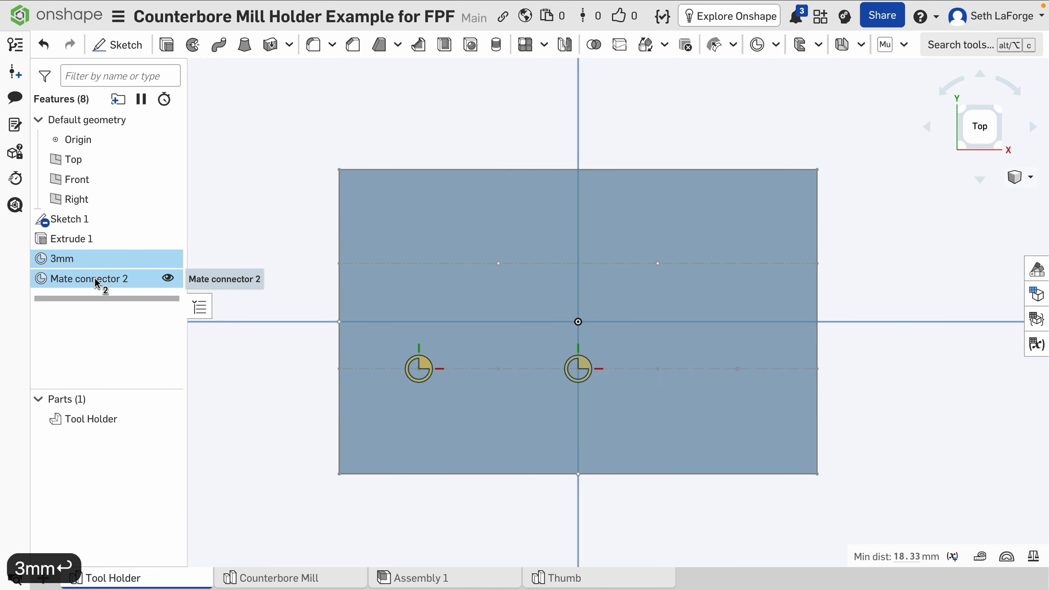
{"action": "key", "text": "space"}
{"action": "left_click", "coordinate": [96, 279]}
{"action": "key", "text": "shift+n"}
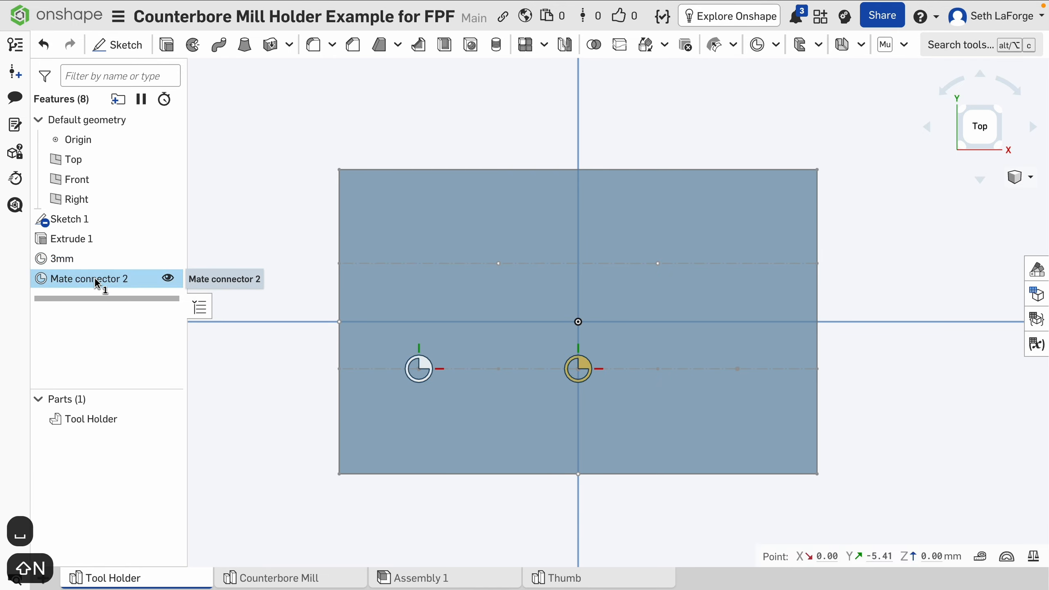
{"action": "type", "text": "4mm"}
{"action": "key", "text": "Return"}
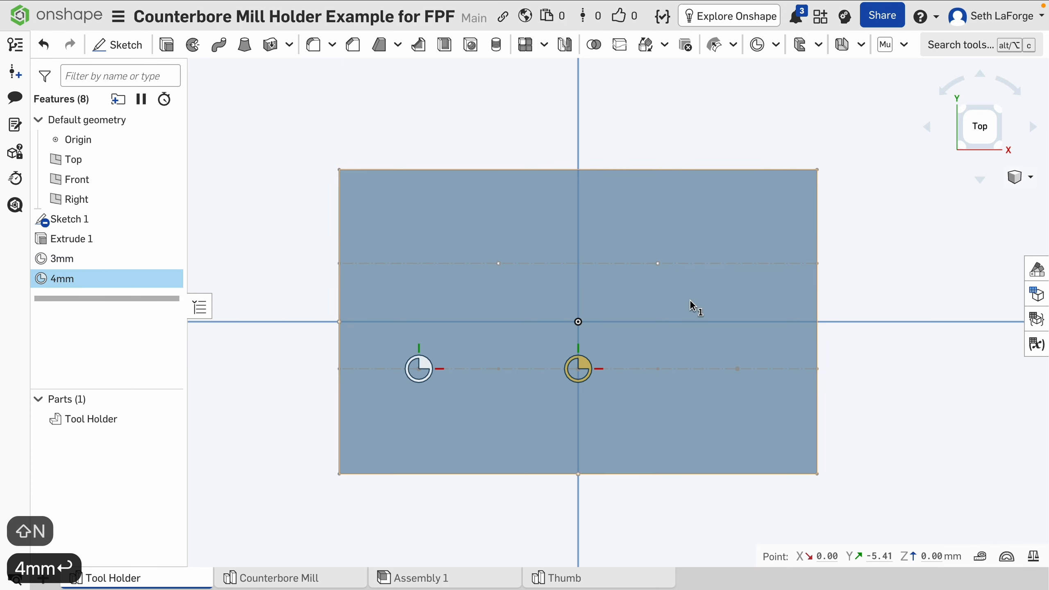
{"action": "key", "text": "space"}
Add a mate connector named 5mm on the right sketch point of the lower construction line, owned by the Tool Holder part.
{"action": "left_click", "coordinate": [757, 44]}
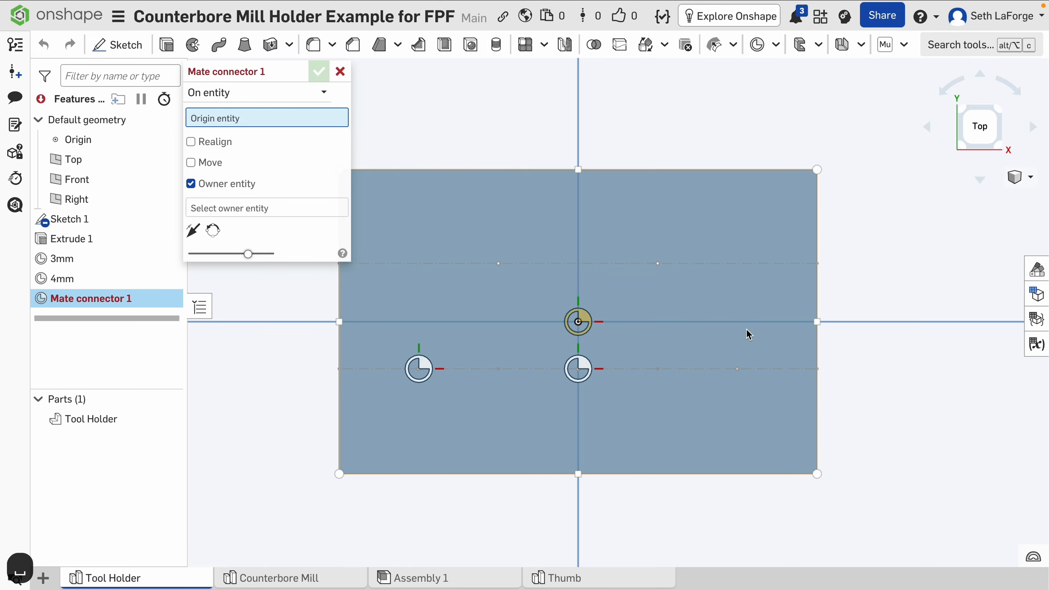
{"action": "left_click", "coordinate": [737, 370]}
{"action": "left_click", "coordinate": [738, 369]}
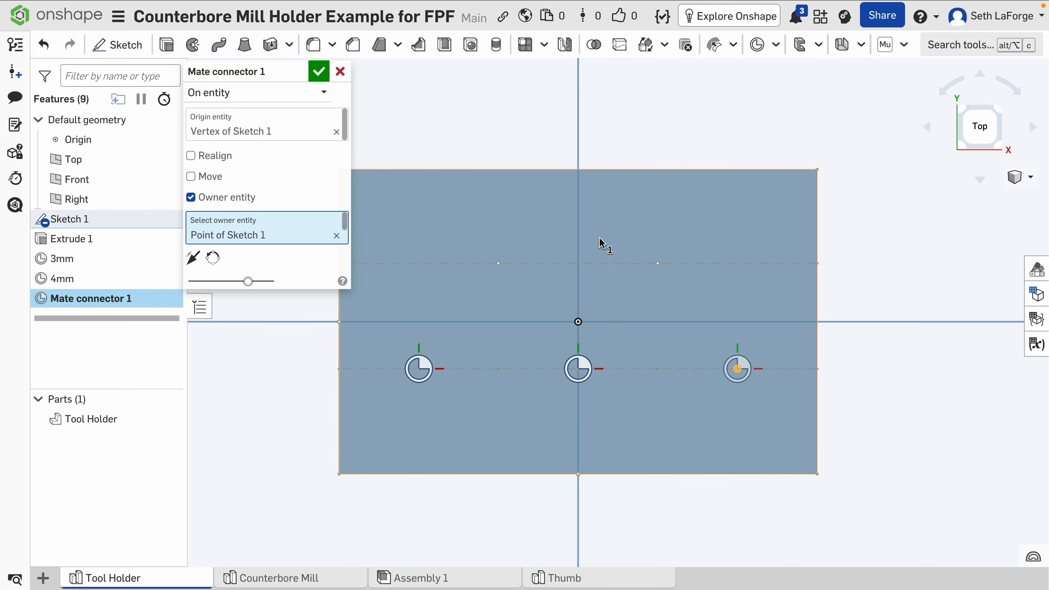
{"action": "left_click", "coordinate": [90, 420]}
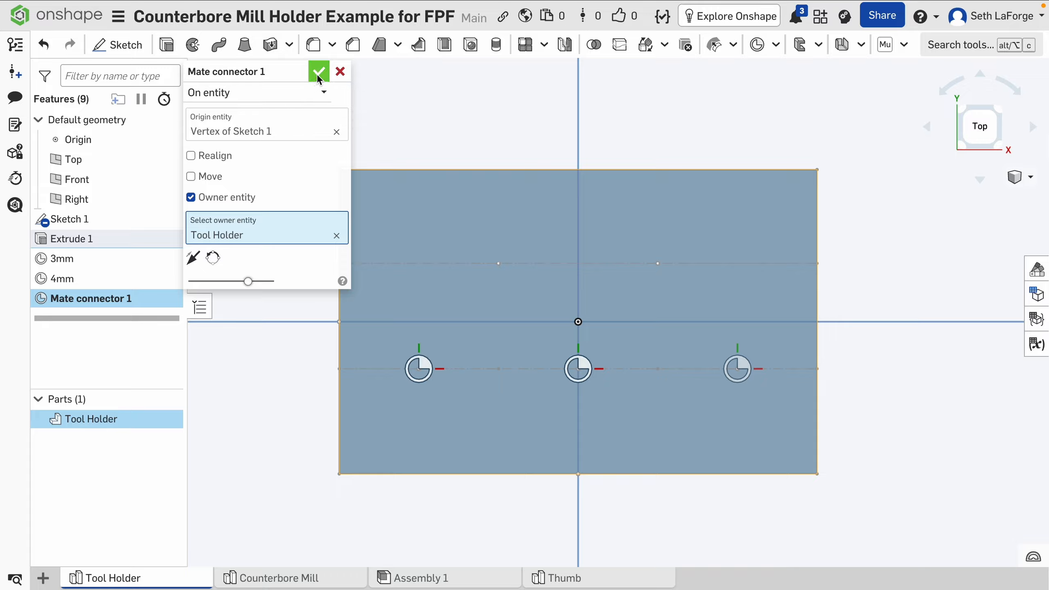
{"action": "left_click", "coordinate": [293, 75]}
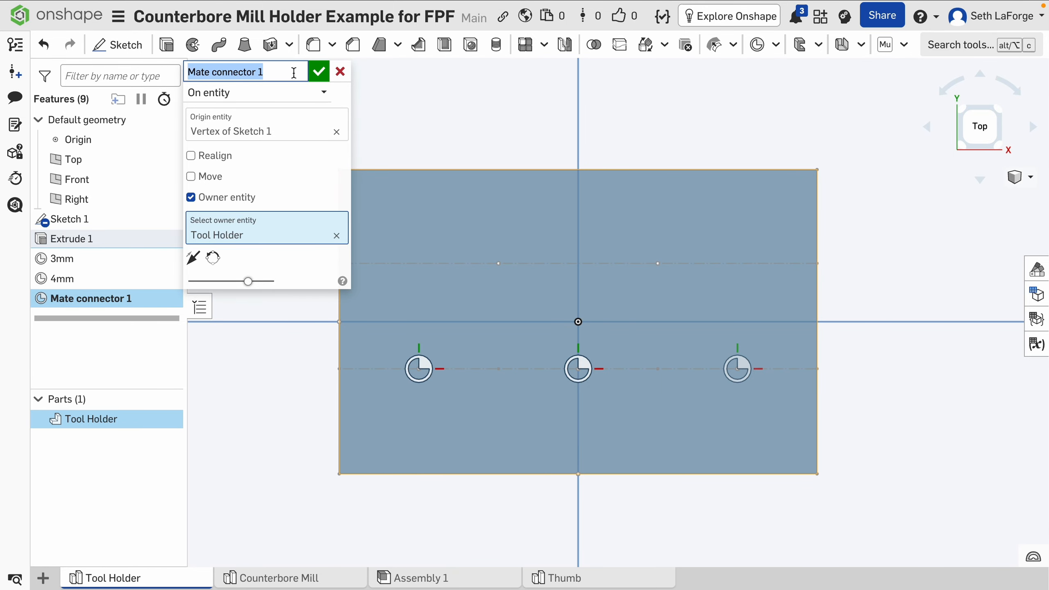
{"action": "type", "text": "5mm"}
{"action": "key", "text": "Return"}
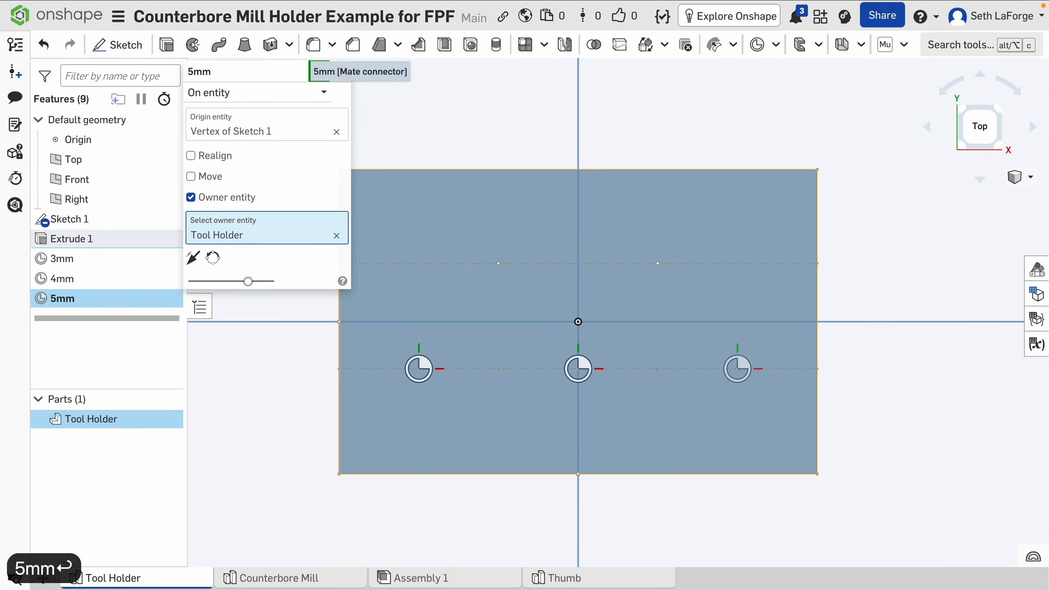
{"action": "left_click", "coordinate": [318, 71]}
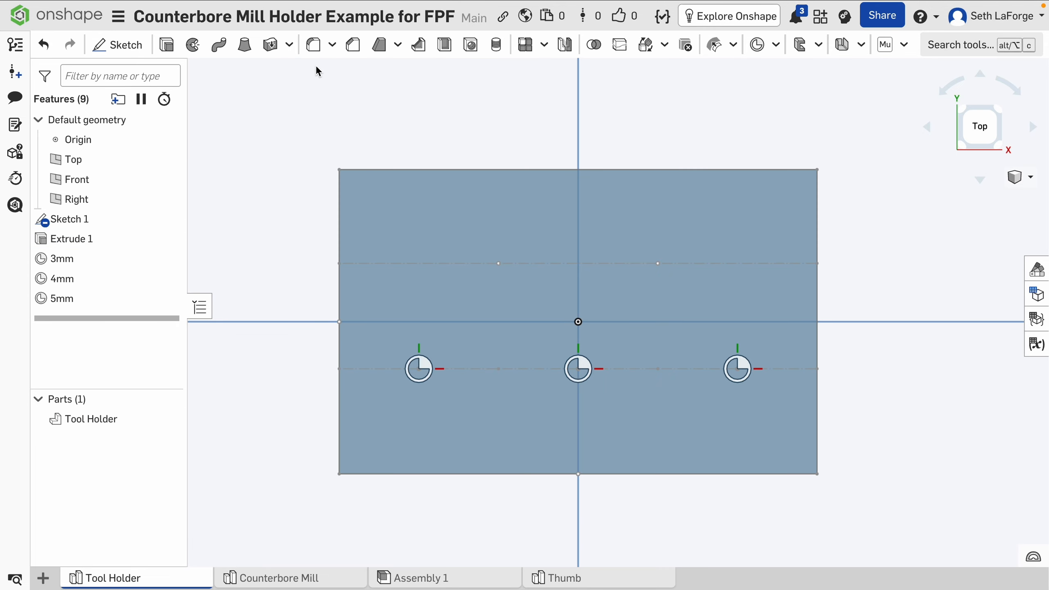
Place another mate connector on the left sketch point of the upper construction line, with Tool Holder as its owner entity.
{"action": "left_click", "coordinate": [757, 45]}
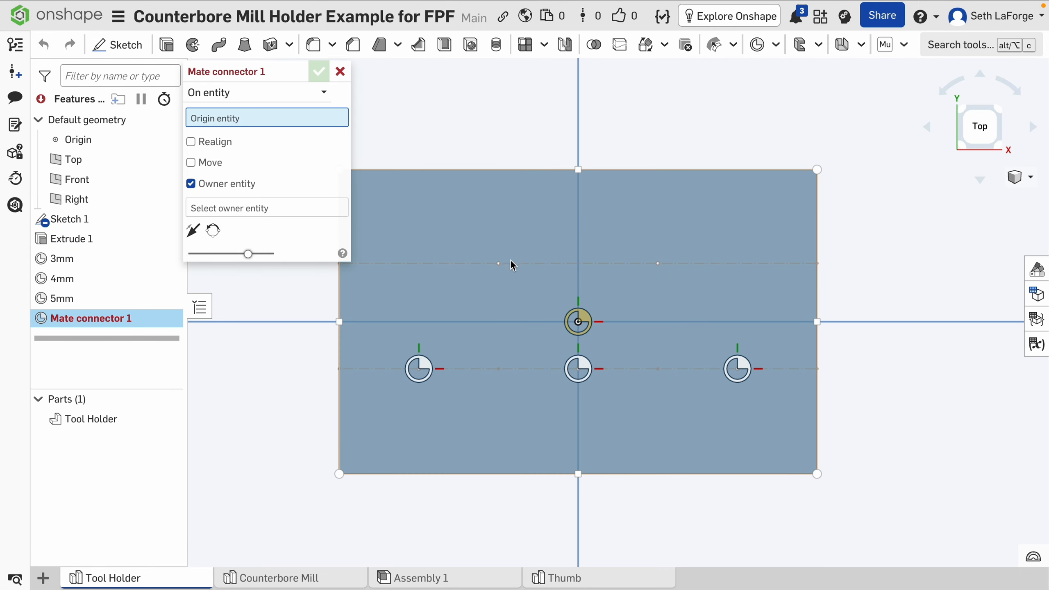
{"action": "left_click", "coordinate": [499, 264]}
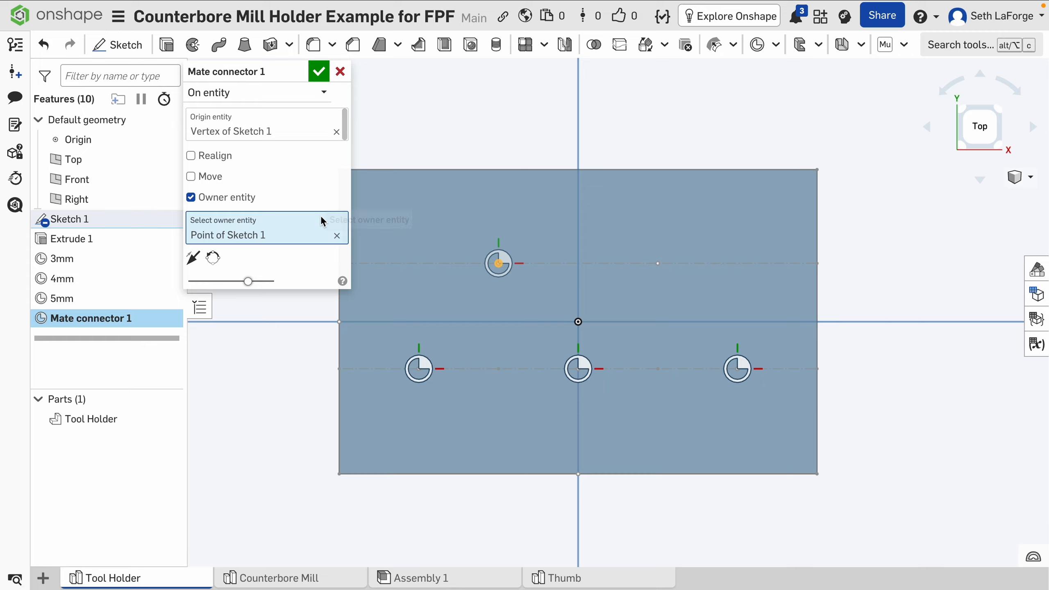
{"action": "left_click", "coordinate": [117, 420]}
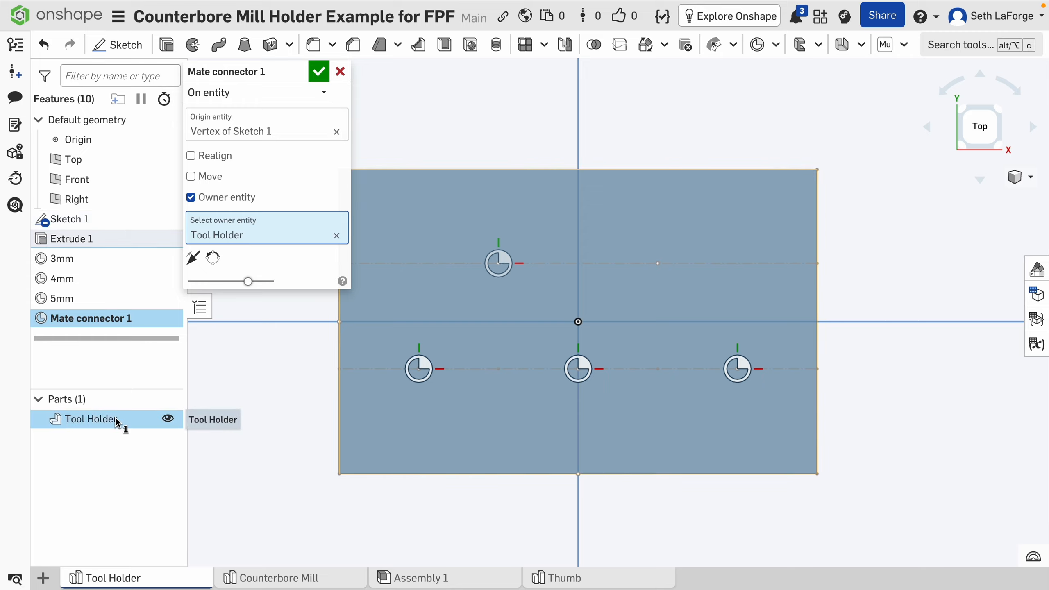
Name the new mate connector 6mm and accept it with the Tool Holder as its owner.
{"action": "left_click", "coordinate": [300, 72]}
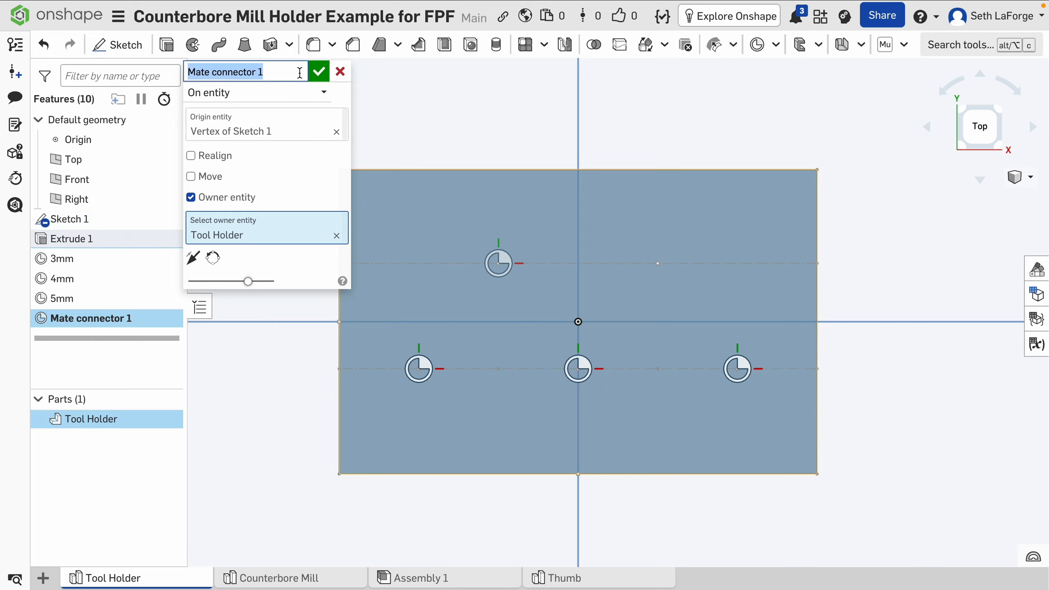
{"action": "type", "text": "6mm"}
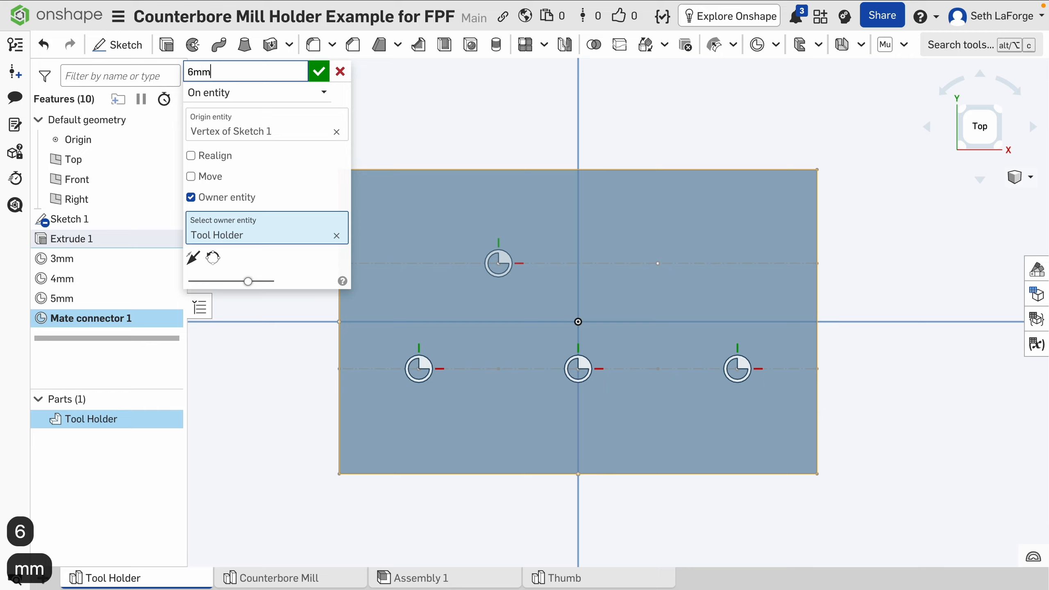
{"action": "key", "text": "Return"}
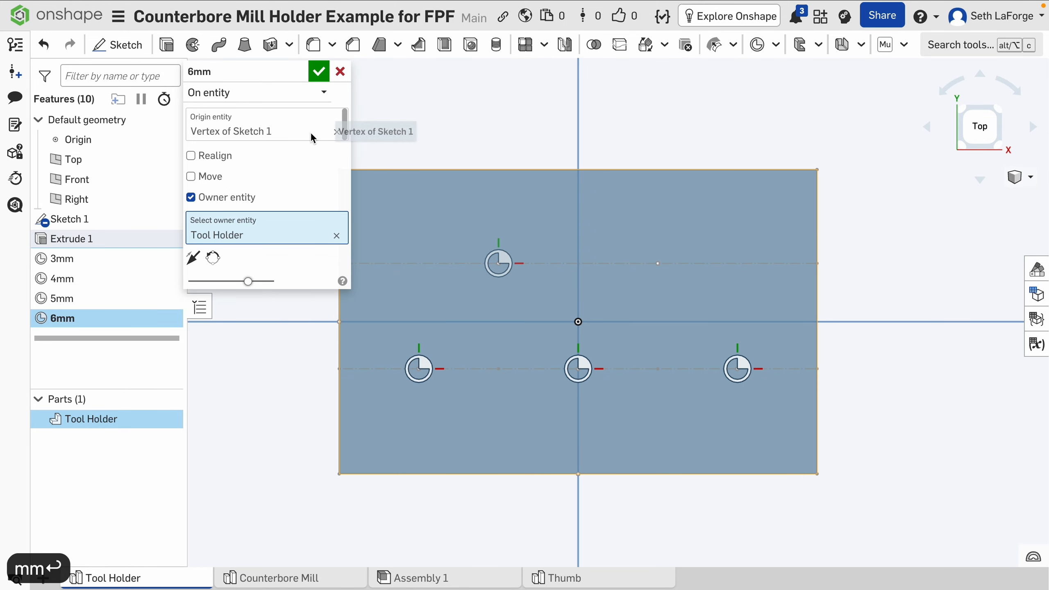
{"action": "left_click", "coordinate": [319, 69]}
Add a mate connector named 8mm on the remaining free sketch point of the upper row, with Tool Holder as owner entity.
{"action": "left_click", "coordinate": [759, 46]}
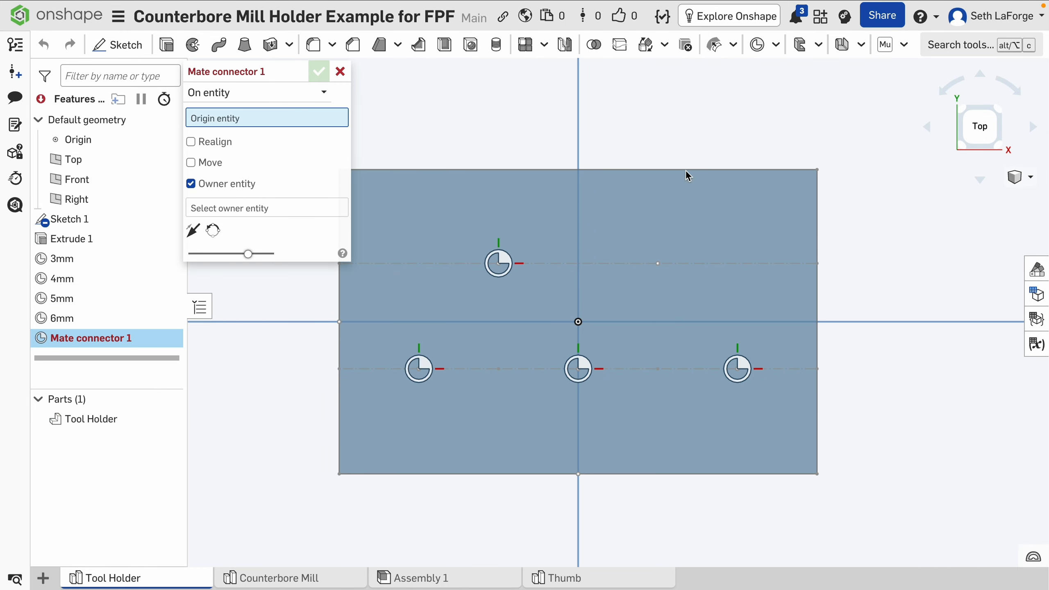
{"action": "left_click", "coordinate": [658, 263]}
{"action": "left_click", "coordinate": [659, 263]}
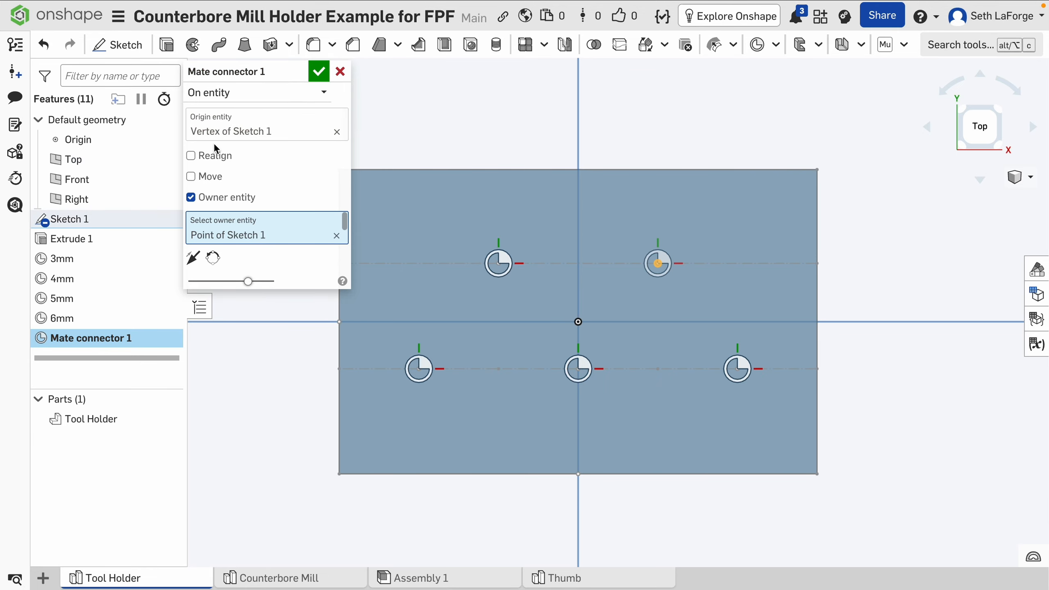
{"action": "left_click", "coordinate": [105, 427]}
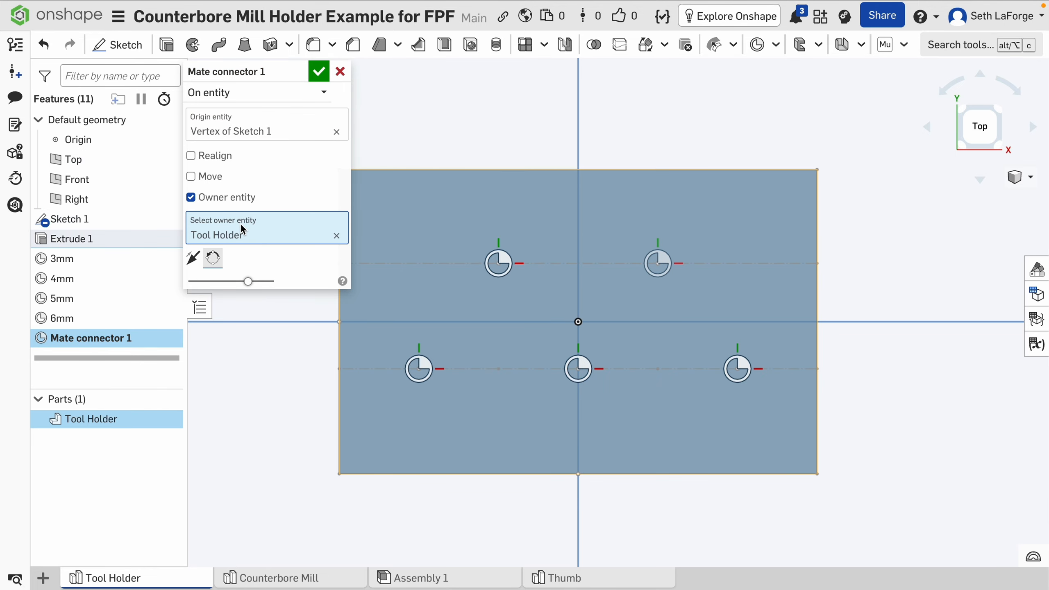
{"action": "left_click", "coordinate": [298, 72]}
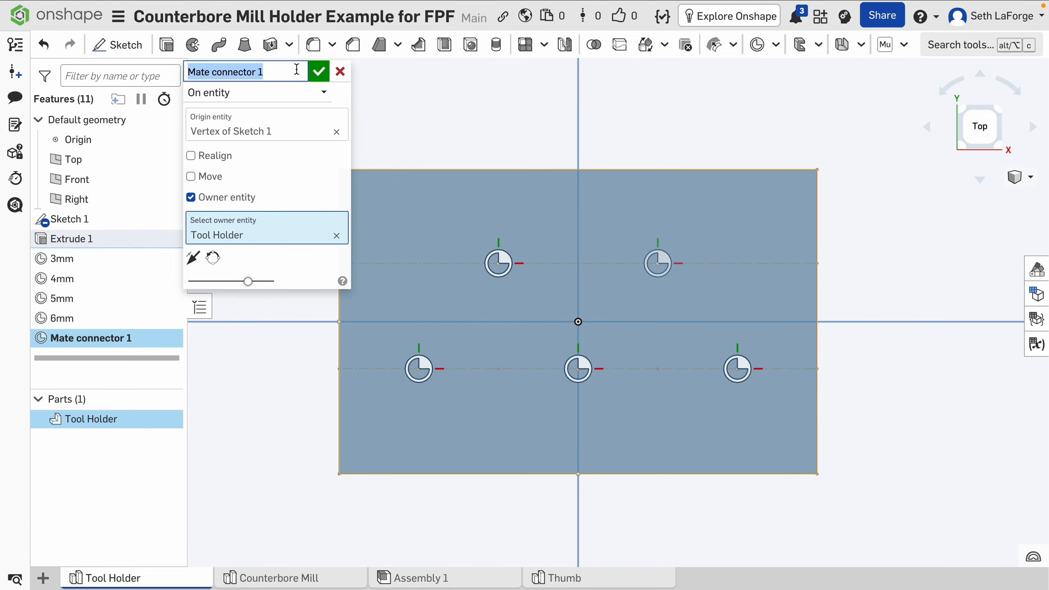
{"action": "type", "text": "8mm"}
{"action": "key", "text": "Return"}
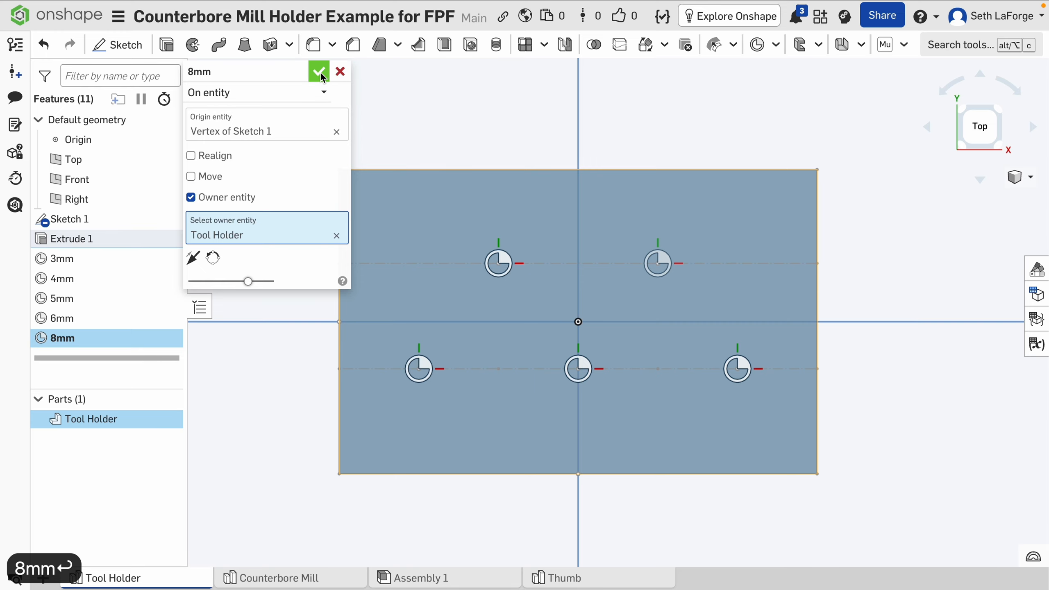
{"action": "left_click", "coordinate": [320, 72]}
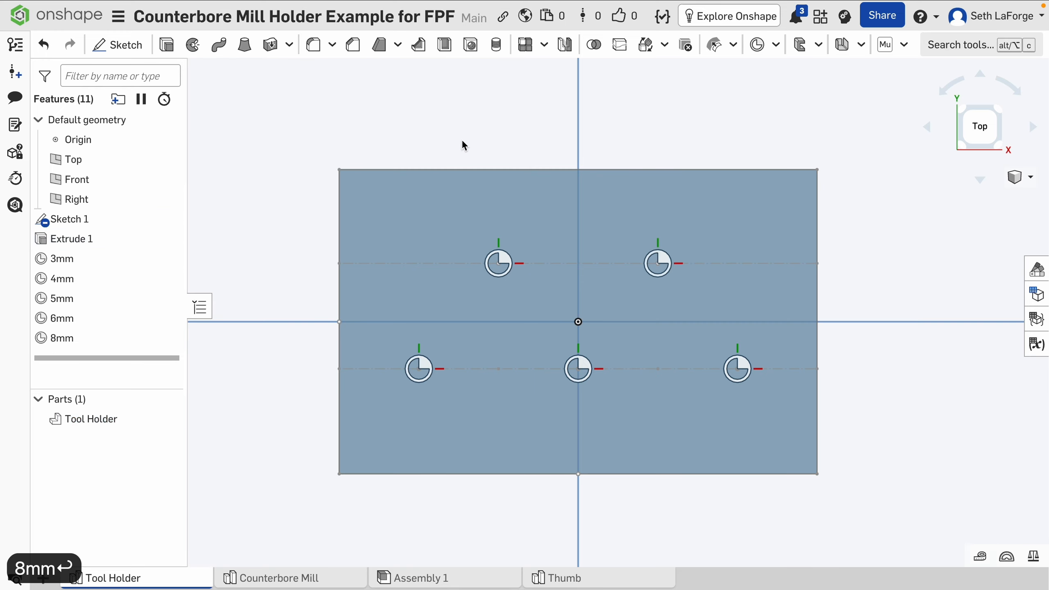
Open Assembly 1 and expand the Tool Holder instance to list its mate connectors.
{"action": "left_click", "coordinate": [435, 578]}
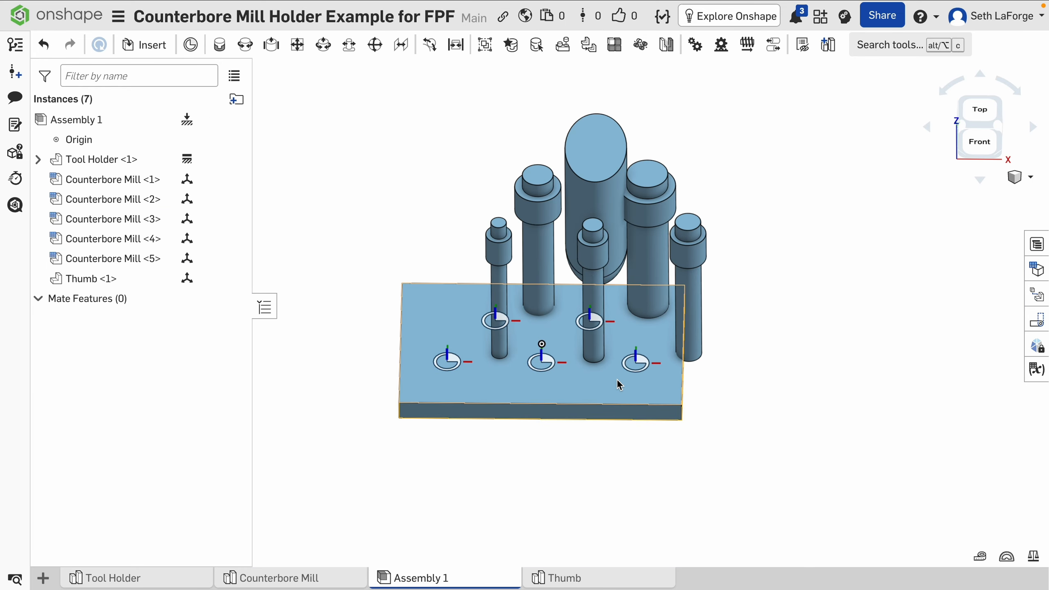
{"action": "left_click", "coordinate": [38, 159]}
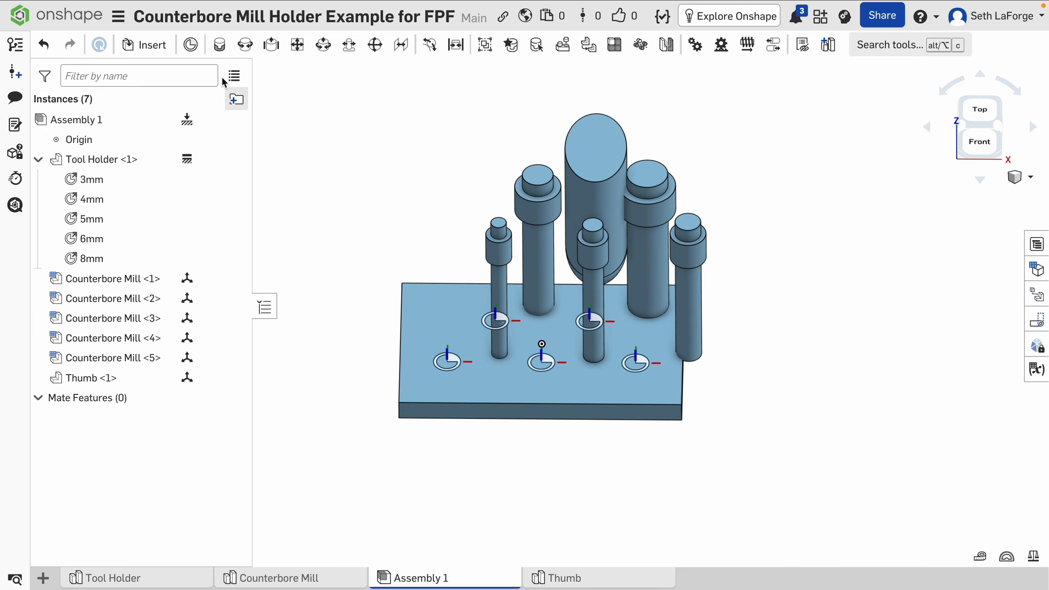
{"action": "left_click", "coordinate": [220, 44]}
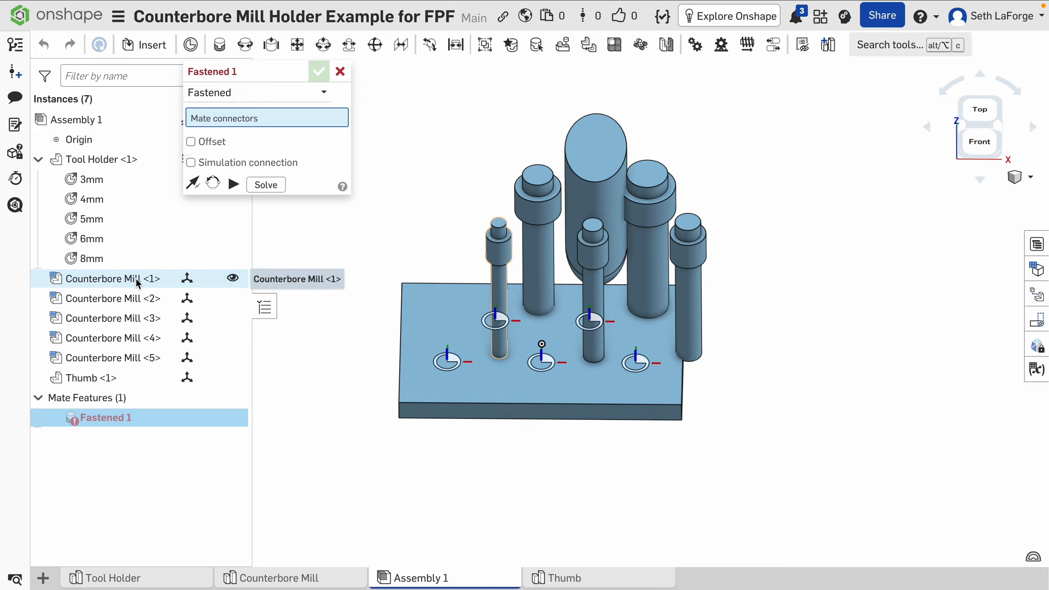
{"action": "right_click_drag", "start_coordinate": [536, 365], "coordinate": [542, 315]}
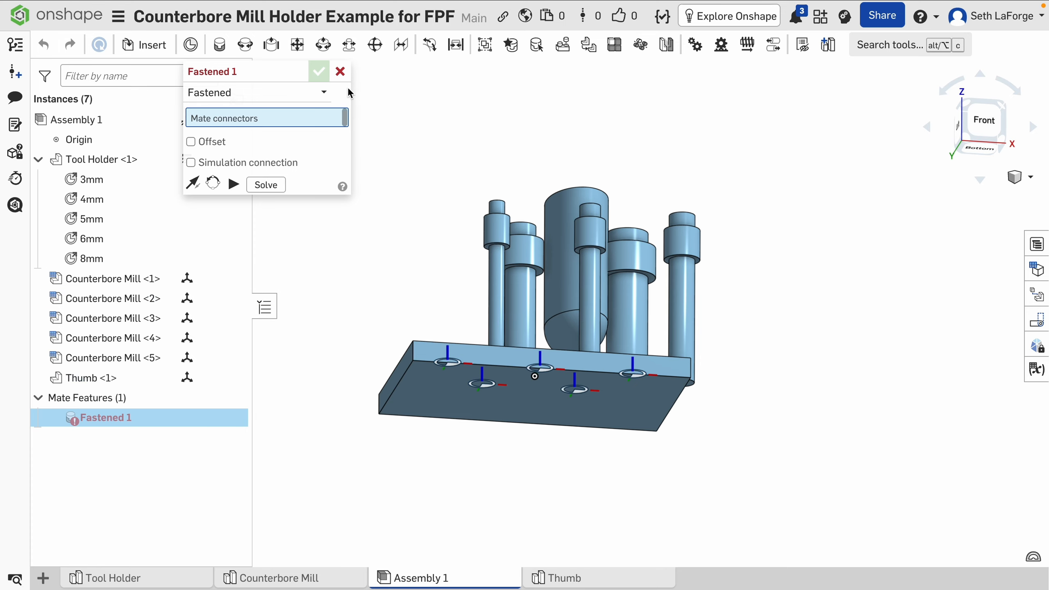
{"action": "left_click", "coordinate": [340, 72]}
{"action": "right_click_drag", "start_coordinate": [425, 252], "coordinate": [416, 283]}
{"action": "scroll", "coordinate": [415, 283], "scroll_direction": "down", "scroll_amount": 1}
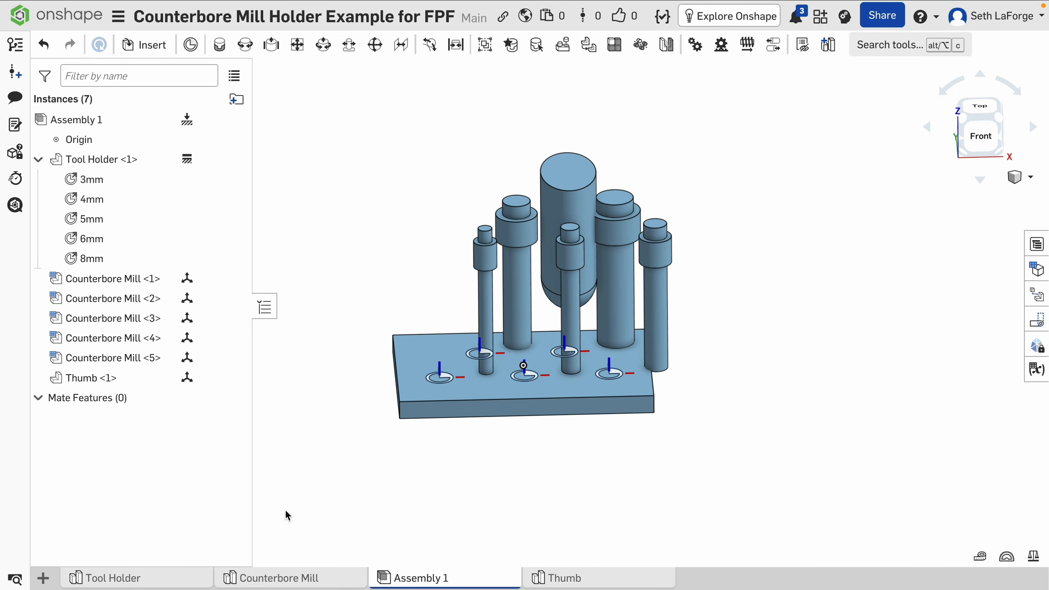
In the Counterbore Mill part studio, add a mate connector at the centre of the shank's bottom face, owned by the Counterbore Mill.
{"action": "left_click", "coordinate": [289, 579]}
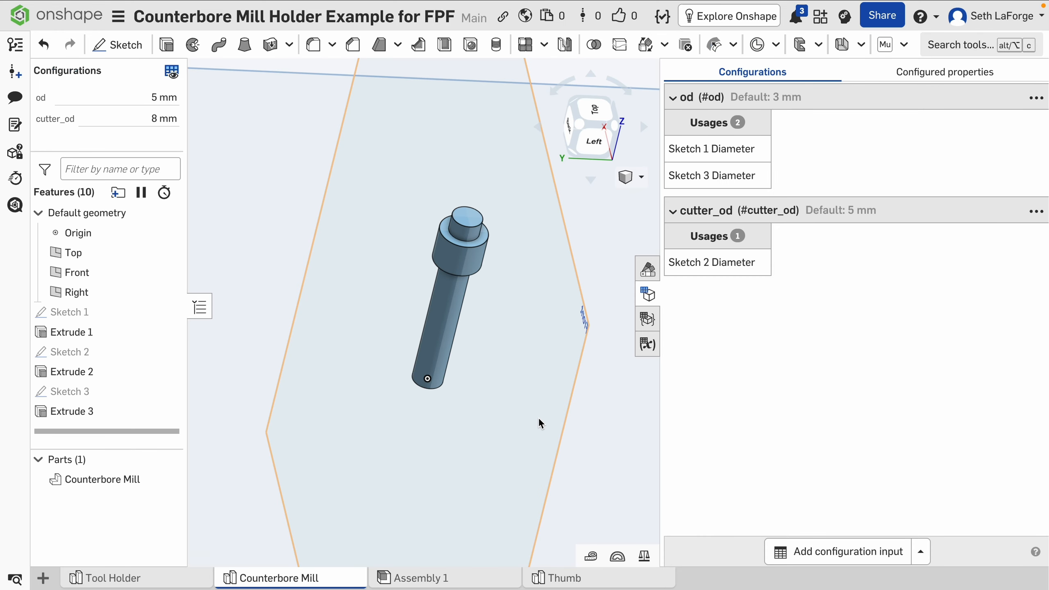
{"action": "right_click_drag", "start_coordinate": [442, 378], "coordinate": [445, 349]}
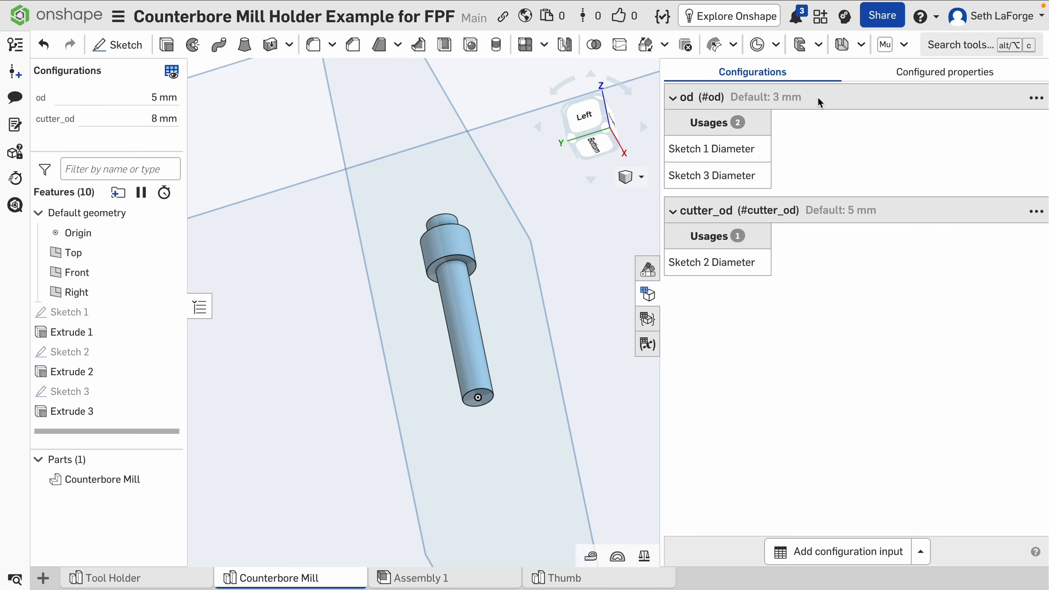
{"action": "left_click", "coordinate": [945, 45]}
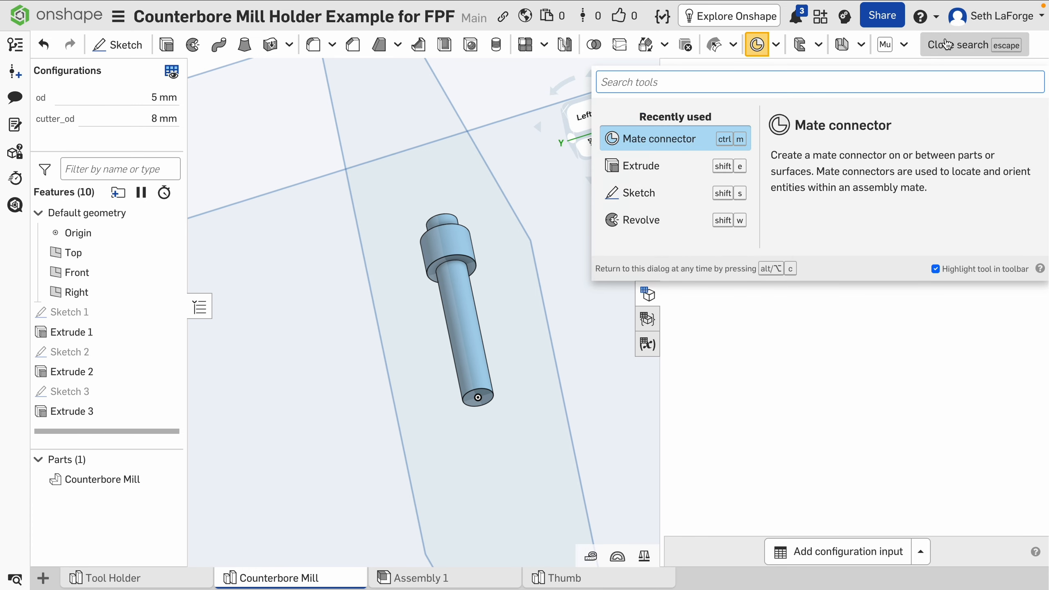
{"action": "left_click", "coordinate": [659, 140]}
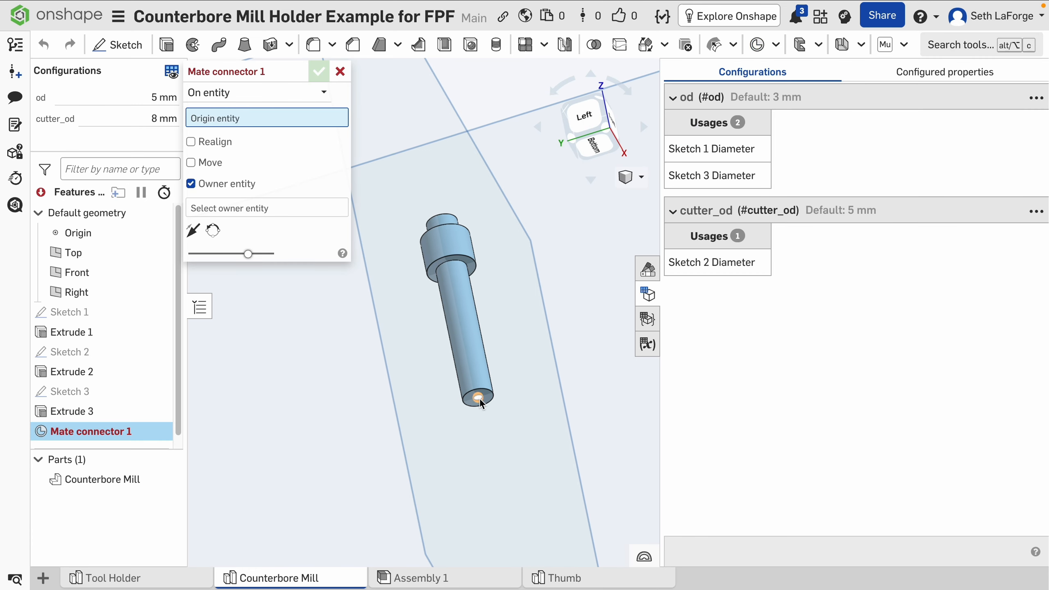
{"action": "scroll", "coordinate": [487, 399], "scroll_direction": "up", "scroll_amount": 5}
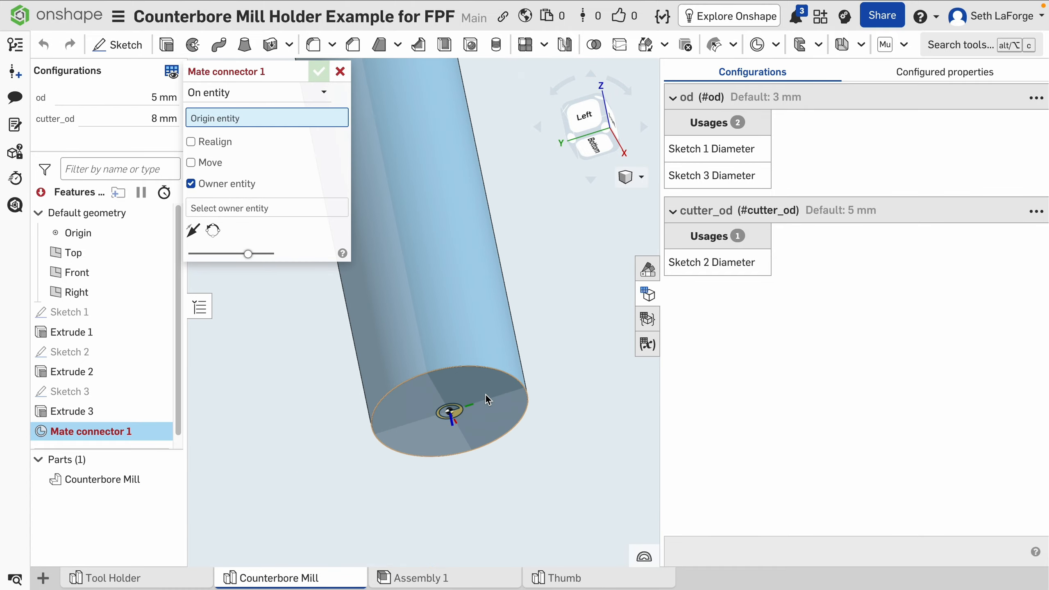
{"action": "left_click", "coordinate": [490, 411]}
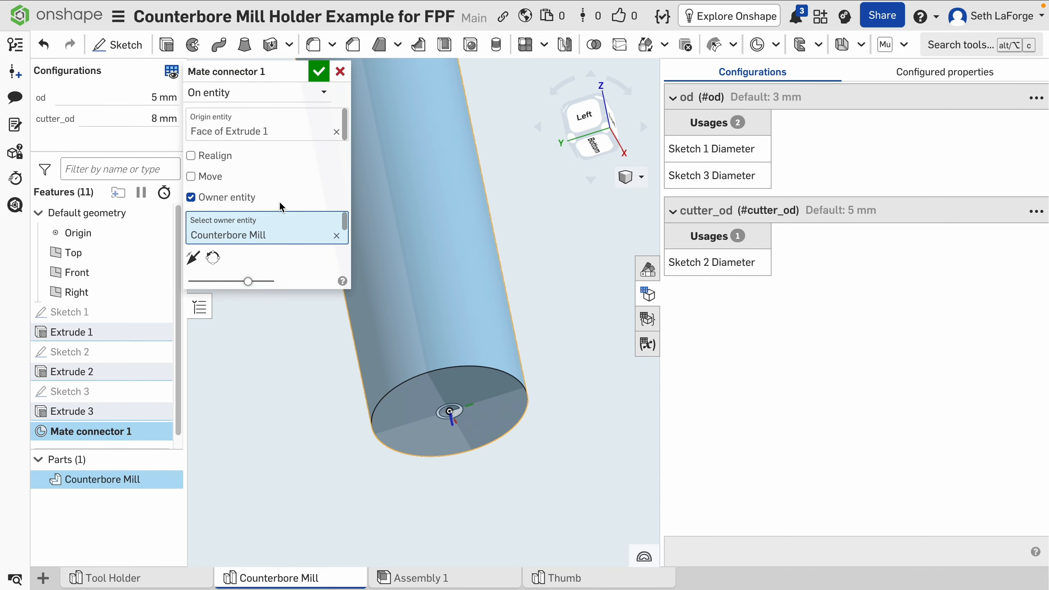
{"action": "left_click", "coordinate": [319, 72]}
{"action": "scroll", "coordinate": [432, 192], "scroll_direction": "down", "scroll_amount": 3}
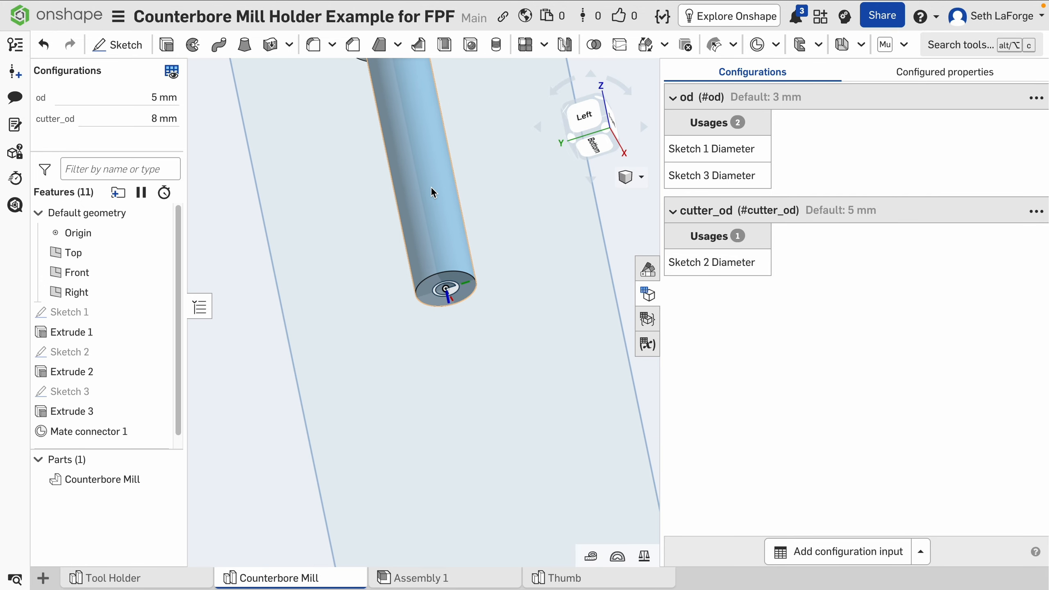
{"action": "middle_click_drag", "start_coordinate": [431, 193], "coordinate": [456, 305]}
In Assembly 1, fasten the bottom mate connector of Counterbore Mill <1> to the Tool Holder's 3mm connector.
{"action": "left_click", "coordinate": [424, 578]}
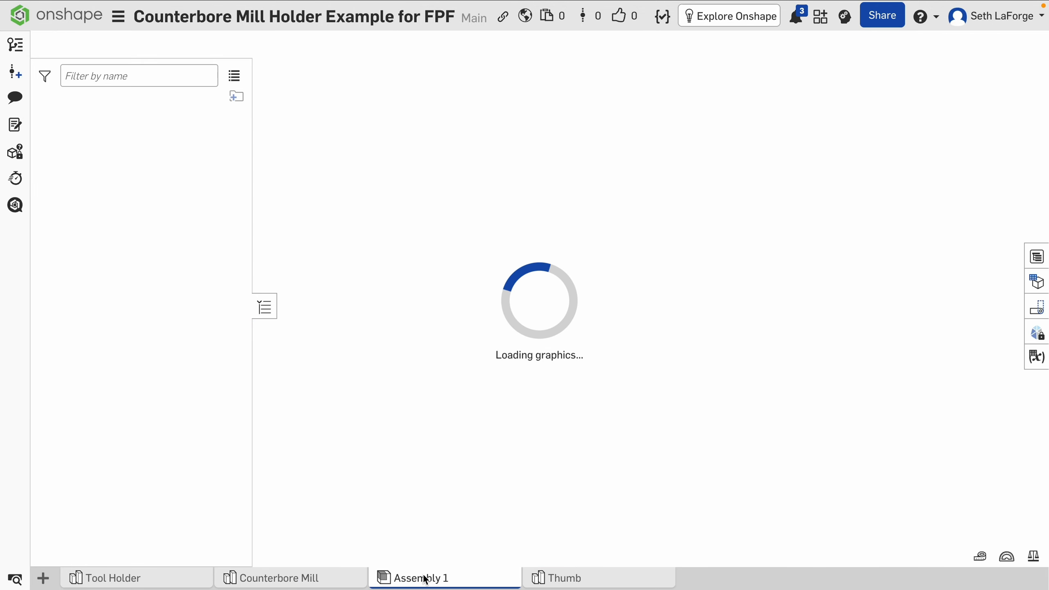
{"action": "left_click_drag", "start_coordinate": [480, 292], "coordinate": [437, 230]}
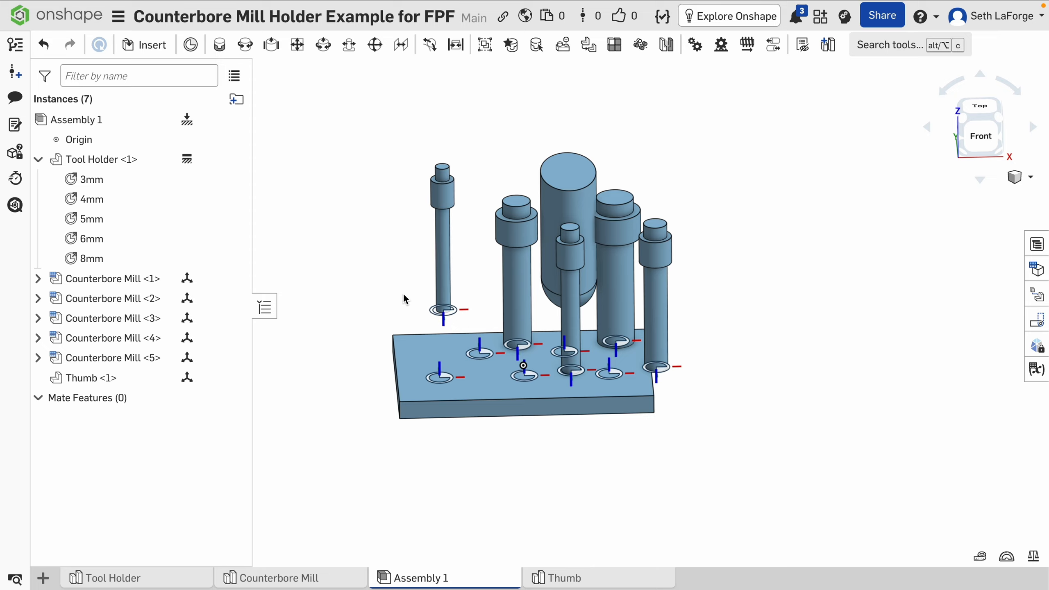
{"action": "left_click", "coordinate": [219, 44]}
{"action": "left_click", "coordinate": [450, 310]}
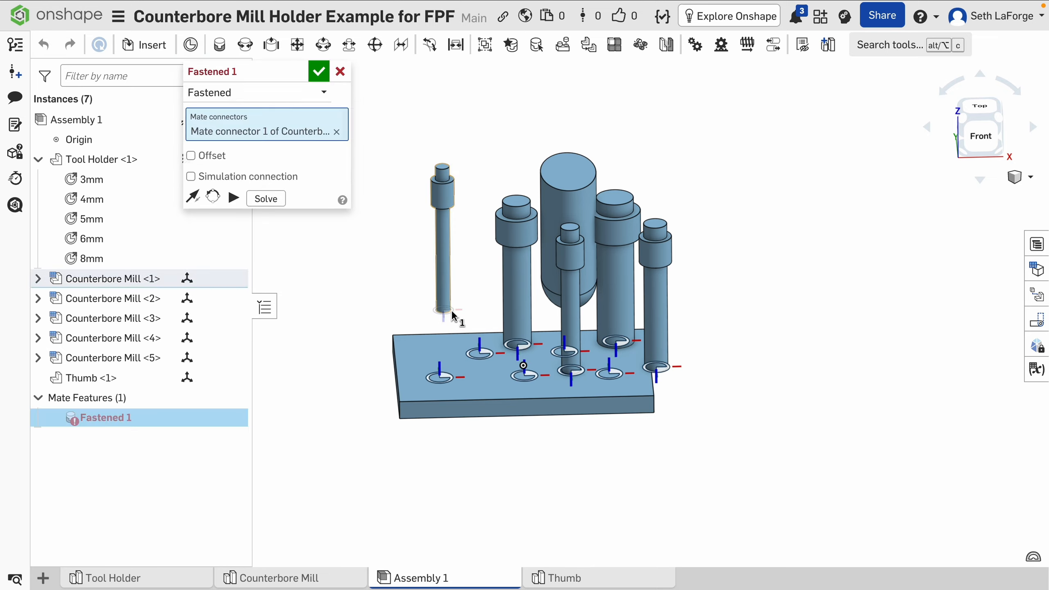
{"action": "left_click", "coordinate": [448, 373]}
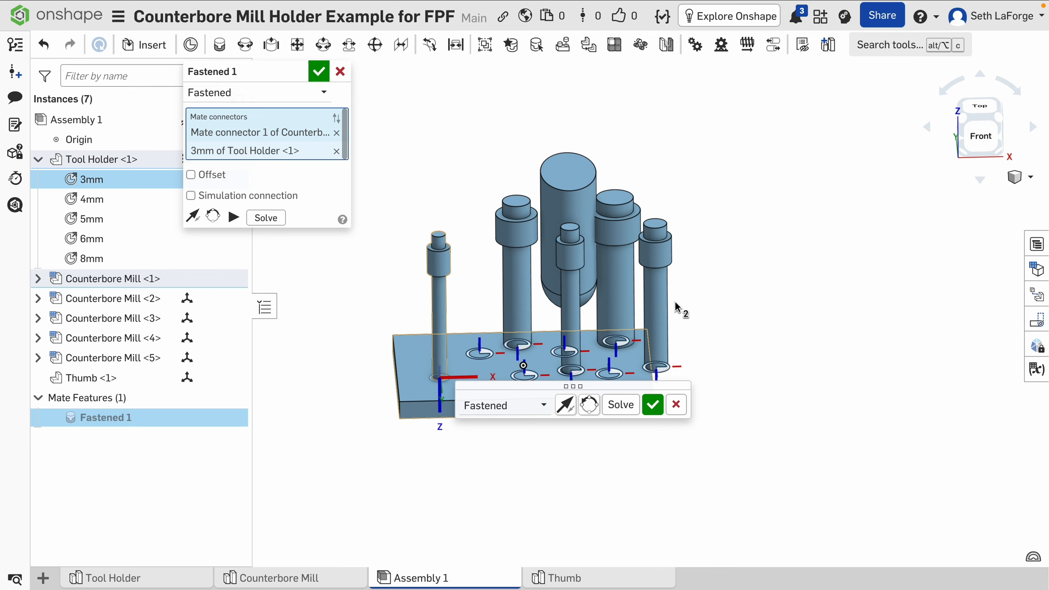
{"action": "left_click", "coordinate": [320, 72]}
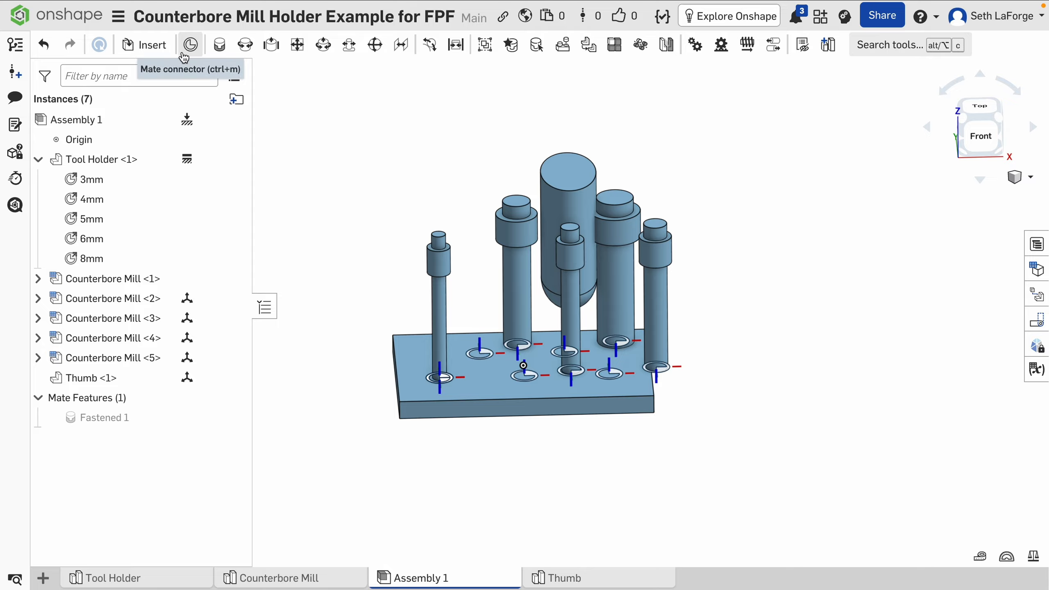
Try fastening Counterbore Mill <4> to the Tool Holder's 4mm connector, and delete that mate.
{"action": "left_click", "coordinate": [220, 47]}
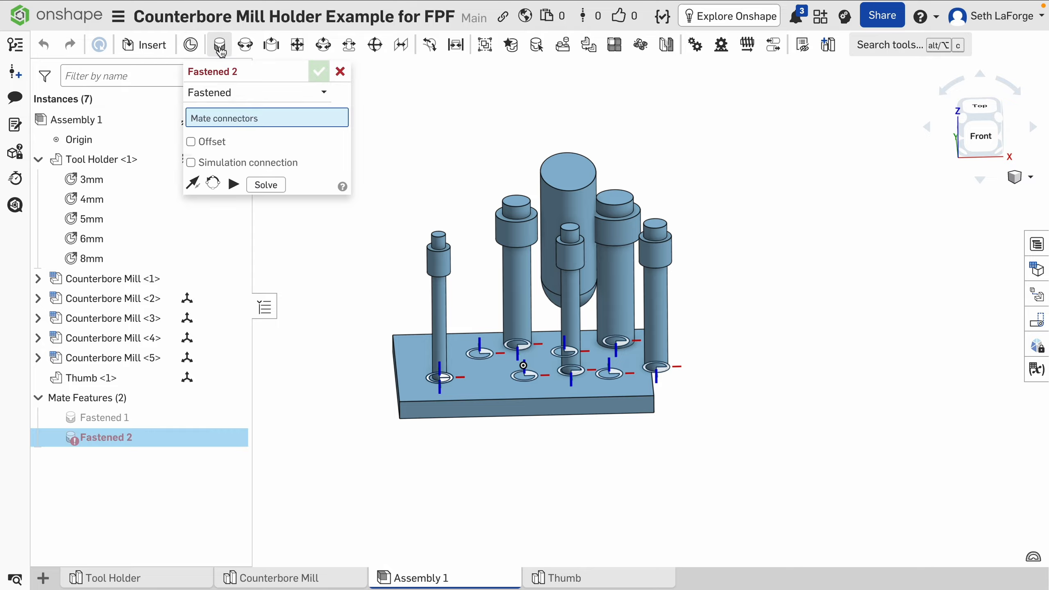
{"action": "left_click", "coordinate": [524, 351]}
{"action": "left_click", "coordinate": [534, 374]}
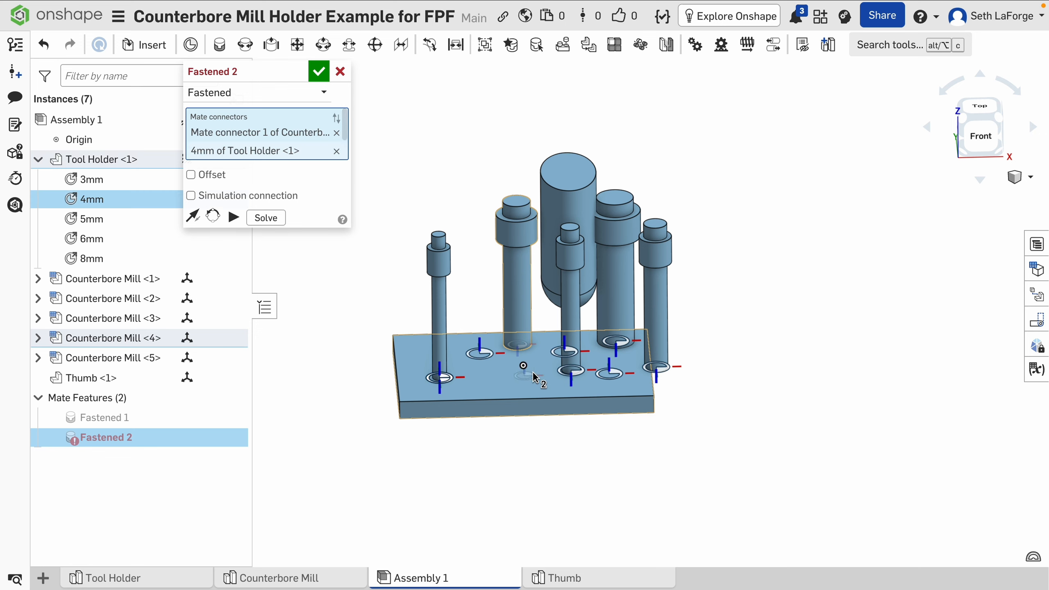
{"action": "left_click", "coordinate": [738, 404]}
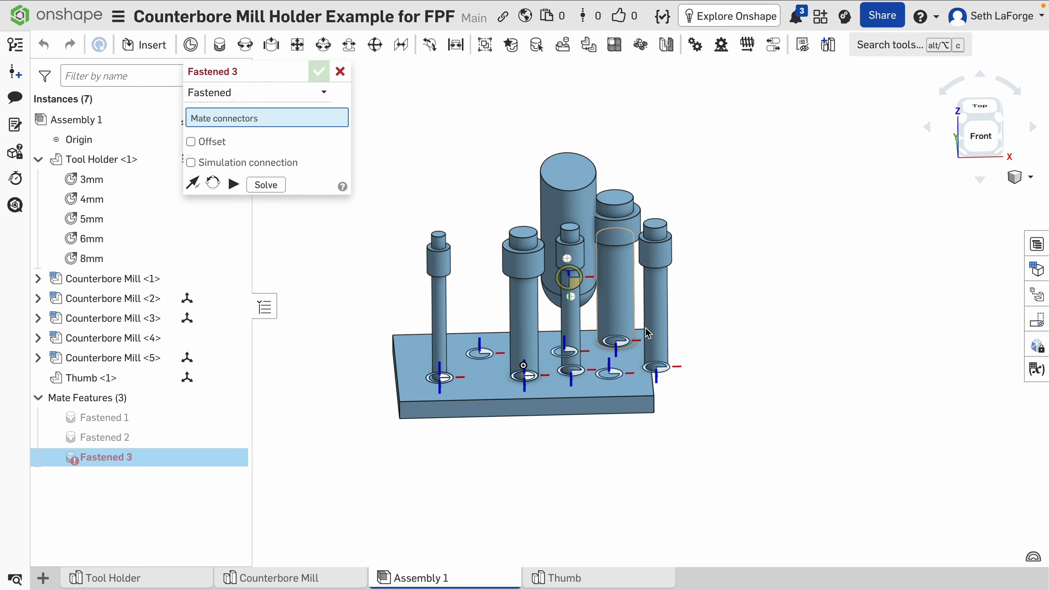
{"action": "left_click", "coordinate": [341, 72]}
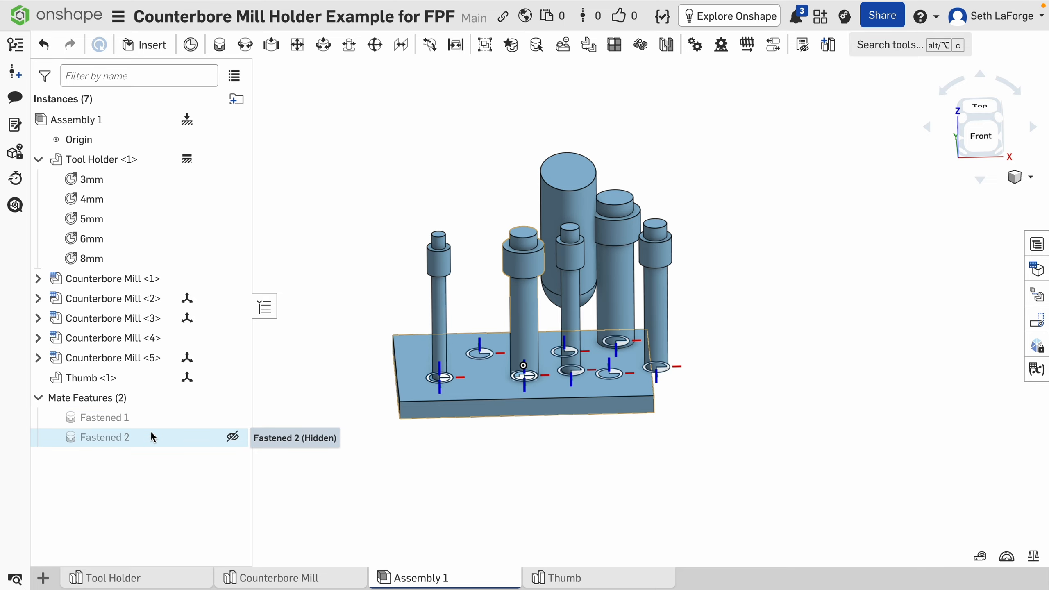
{"action": "key", "text": "BackSpace"}
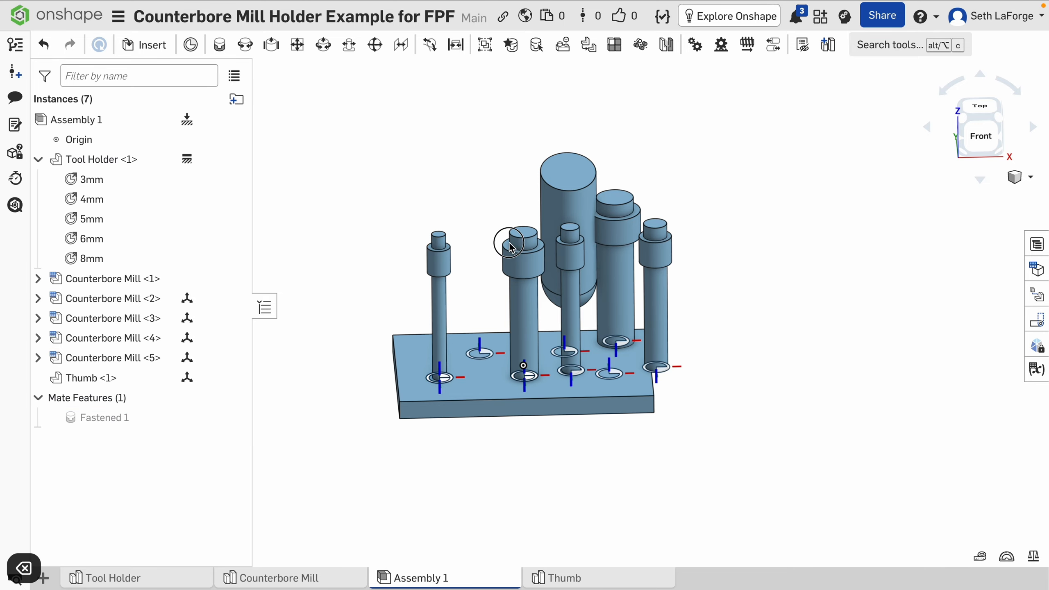
Move the four unmated counterbore mills apart above the tool holder and hide the Thumb part.
{"action": "left_click_drag", "start_coordinate": [511, 247], "coordinate": [502, 209]}
{"action": "right_click_drag", "start_coordinate": [715, 197], "coordinate": [736, 188]}
{"action": "left_click_drag", "start_coordinate": [574, 249], "coordinate": [585, 195]}
{"action": "left_click_drag", "start_coordinate": [651, 253], "coordinate": [686, 211]}
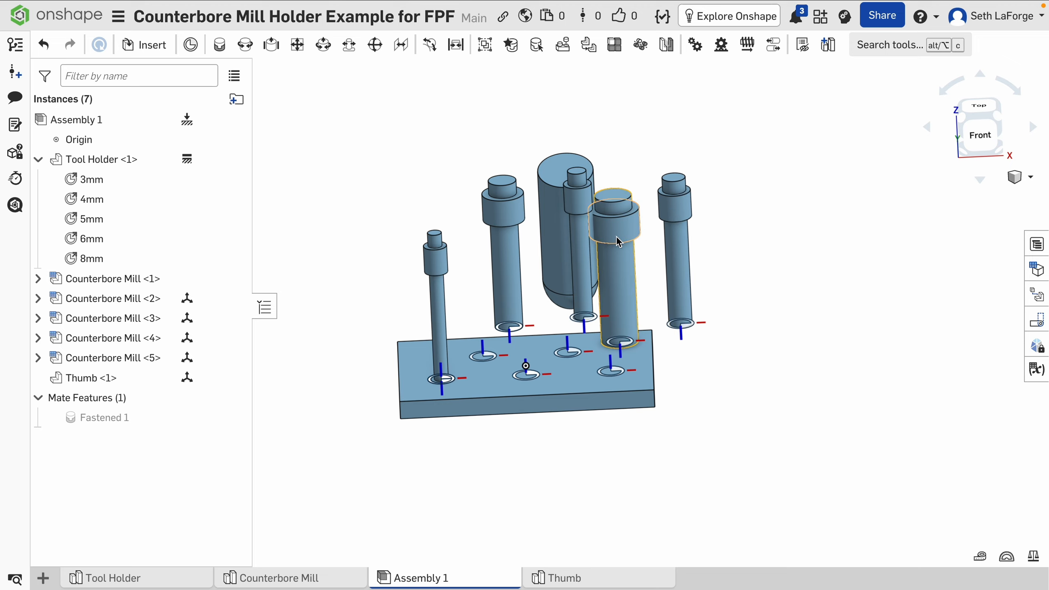
{"action": "left_click_drag", "start_coordinate": [620, 240], "coordinate": [636, 180]}
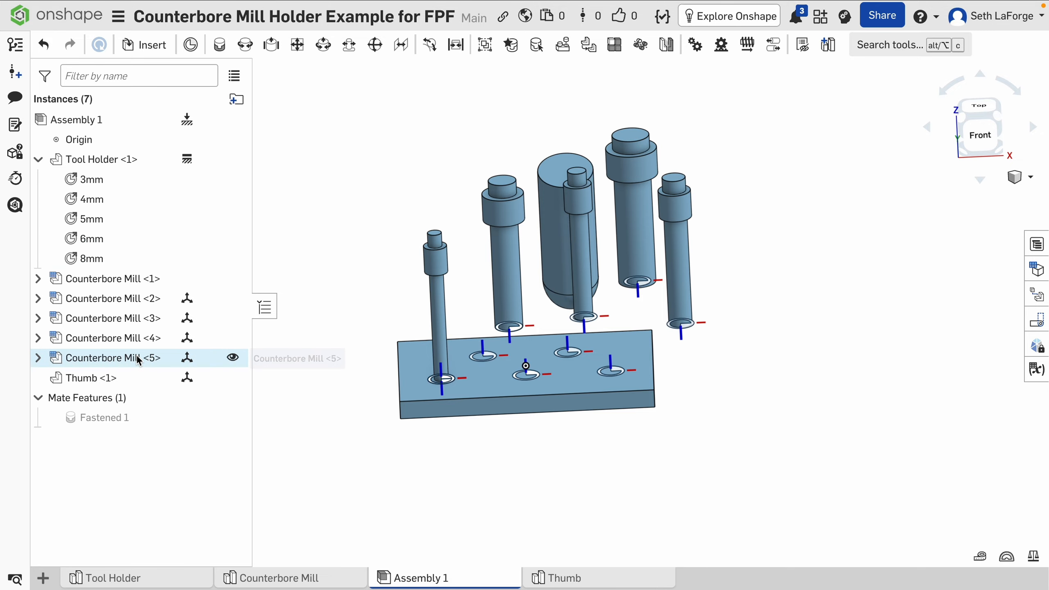
{"action": "left_click", "coordinate": [232, 377]}
{"action": "scroll", "coordinate": [777, 308], "scroll_direction": "down", "scroll_amount": 1}
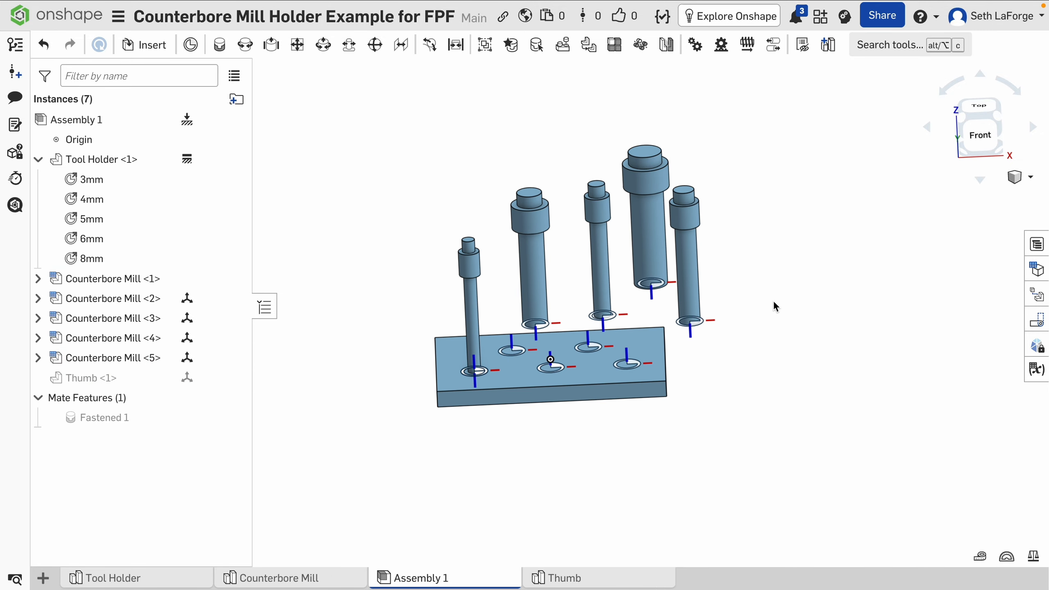
Try fastening Counterbore Mill <4> to the Tool Holder's 4mm connector and to its 6mm connector, and clear both mate selections.
{"action": "left_click", "coordinate": [220, 44]}
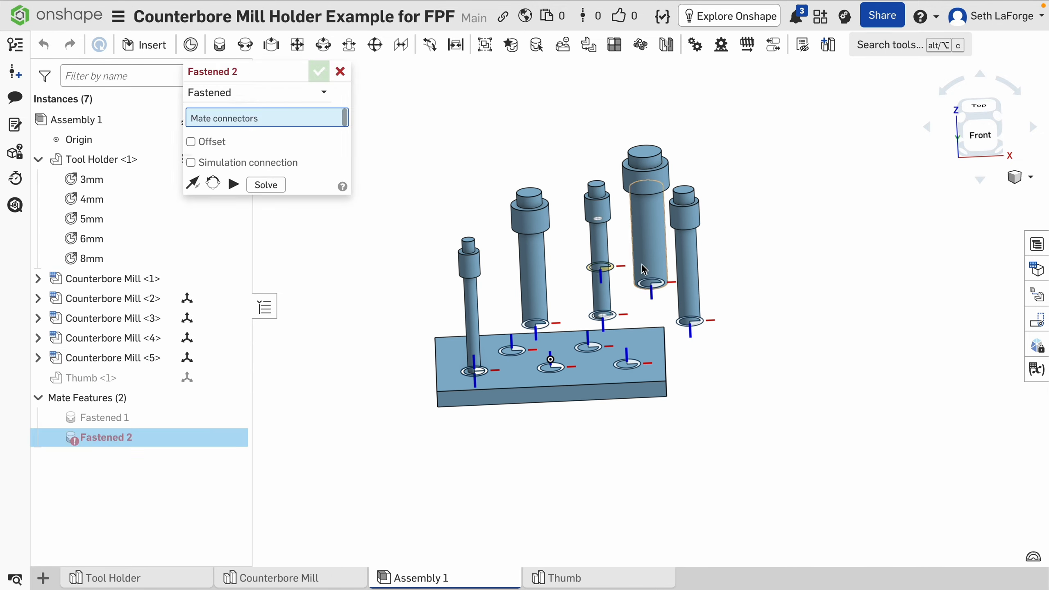
{"action": "left_click", "coordinate": [539, 331]}
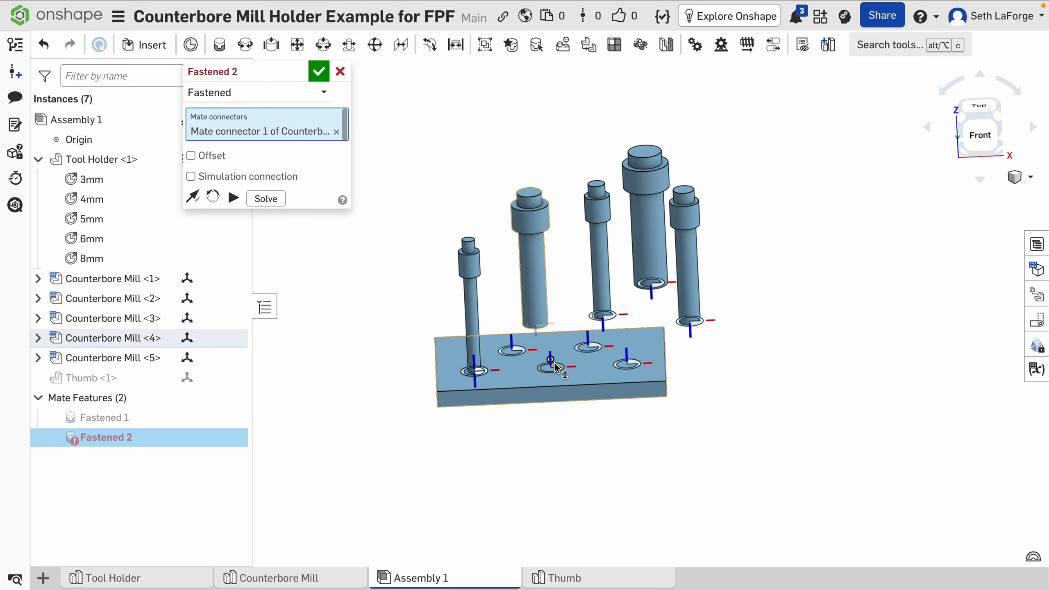
{"action": "left_click", "coordinate": [551, 359]}
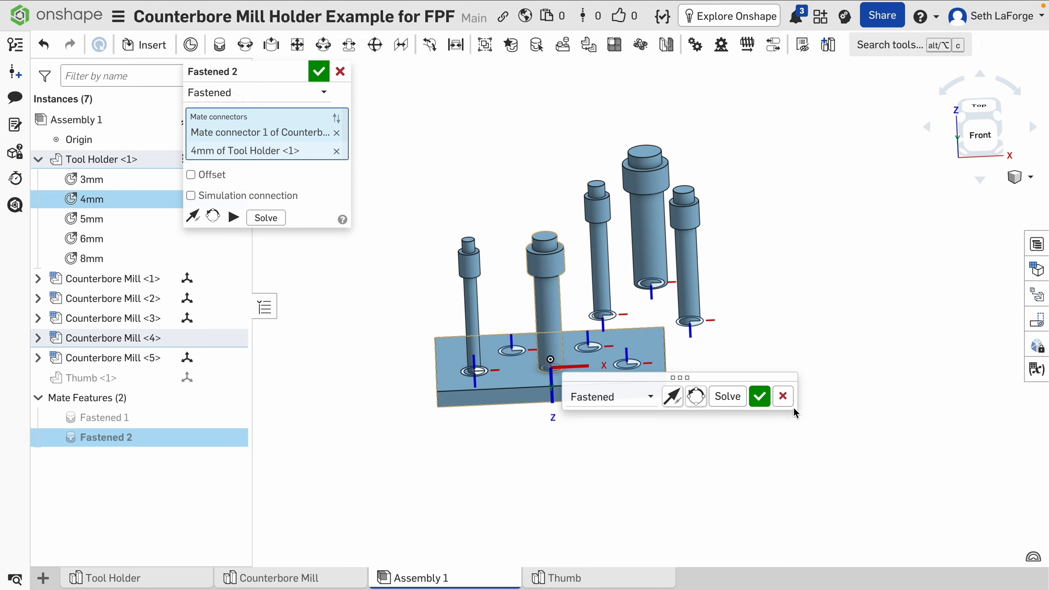
{"action": "left_click", "coordinate": [337, 151]}
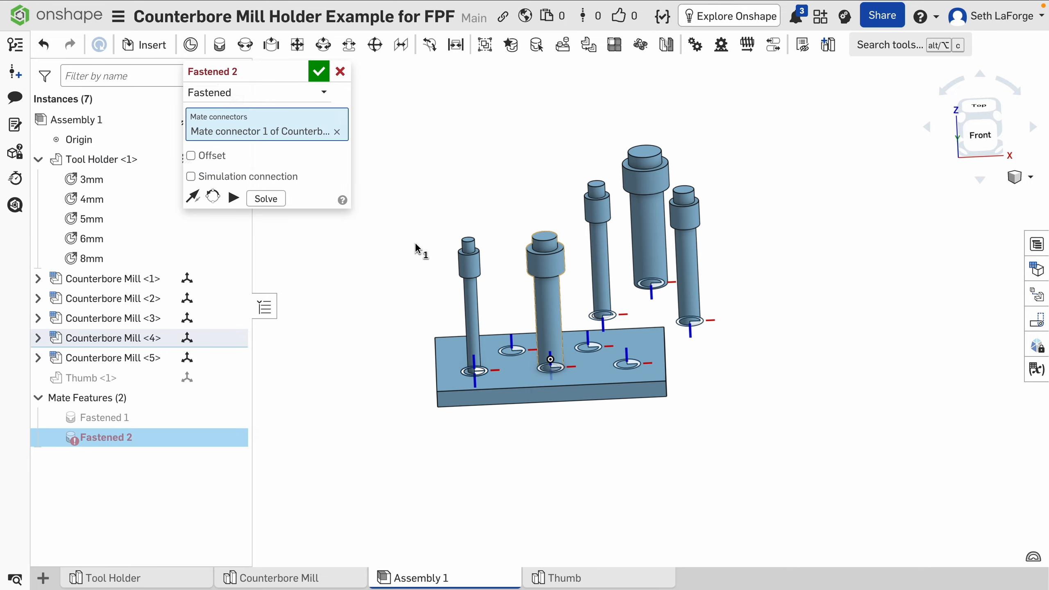
{"action": "left_click", "coordinate": [516, 350]}
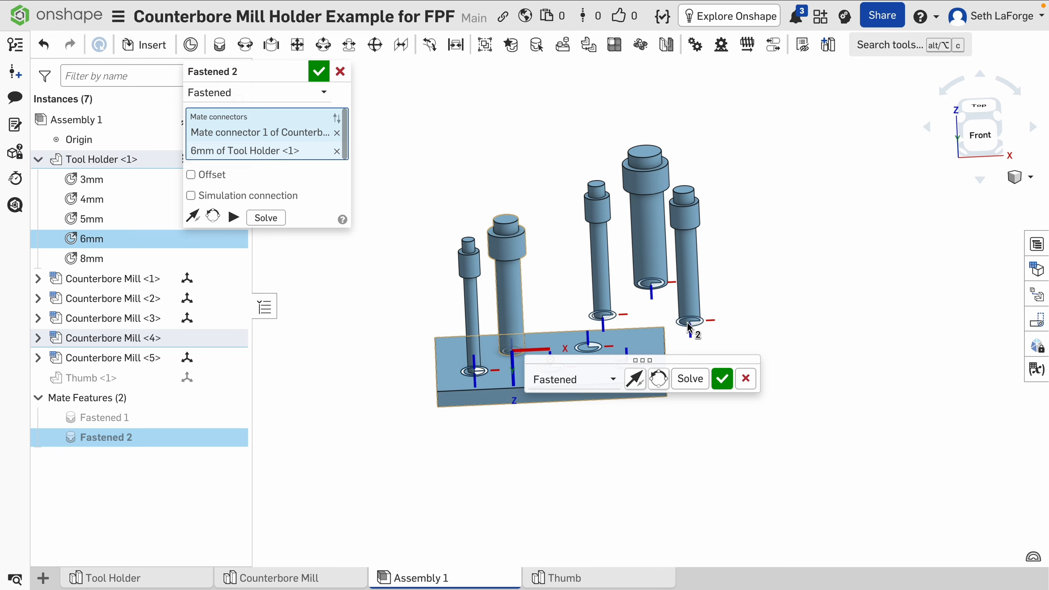
{"action": "left_click", "coordinate": [337, 133]}
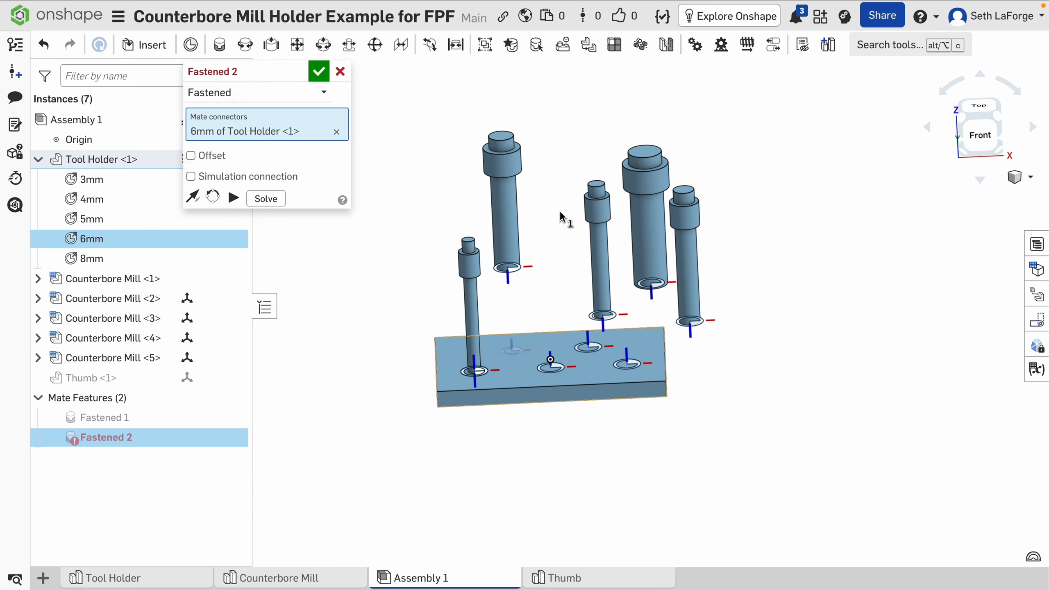
{"action": "left_click", "coordinate": [337, 132]}
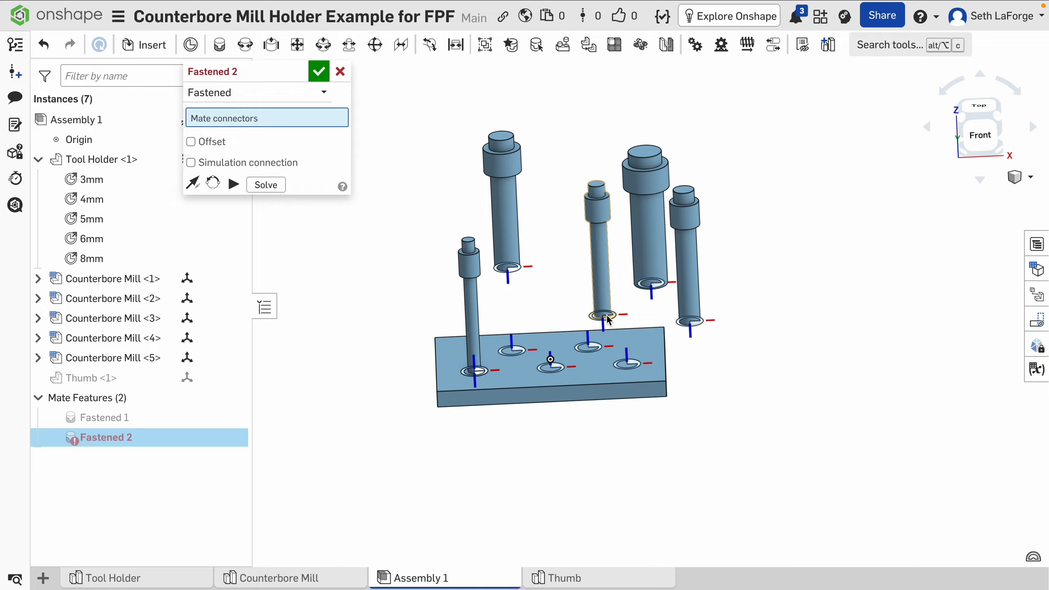
Fasten the bottom mate connector of Counterbore Mill <2> to the Tool Holder's 4mm connector.
{"action": "left_click", "coordinate": [38, 299]}
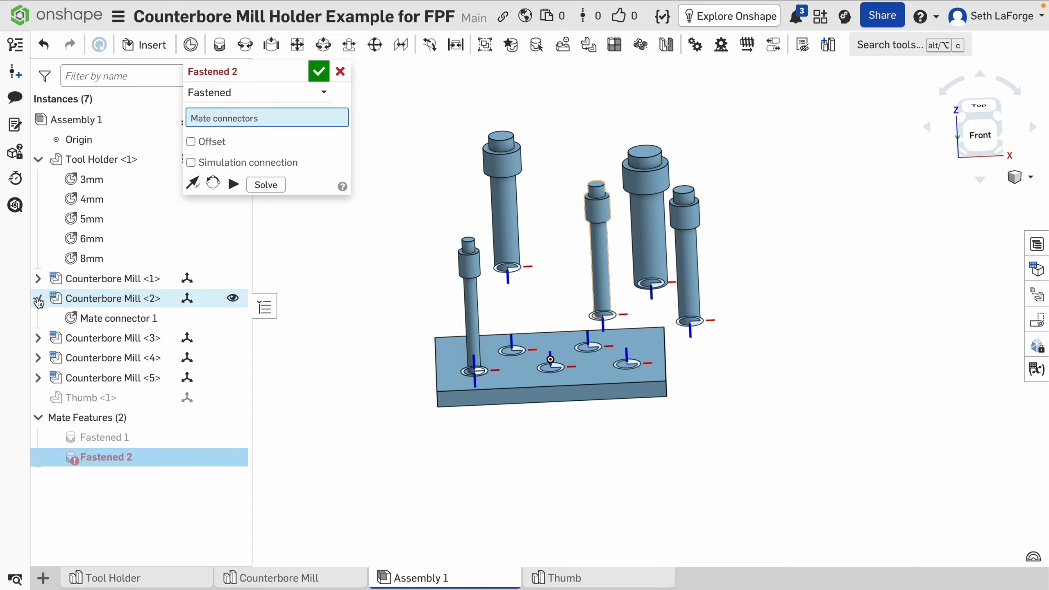
{"action": "left_click", "coordinate": [38, 299]}
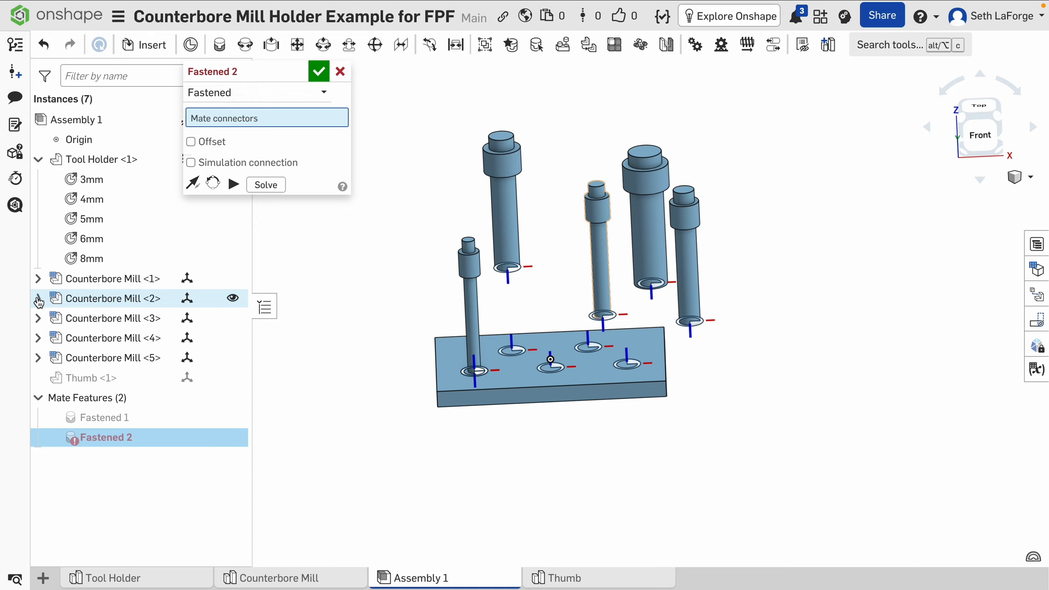
{"action": "left_click", "coordinate": [611, 322]}
{"action": "left_click", "coordinate": [555, 369]}
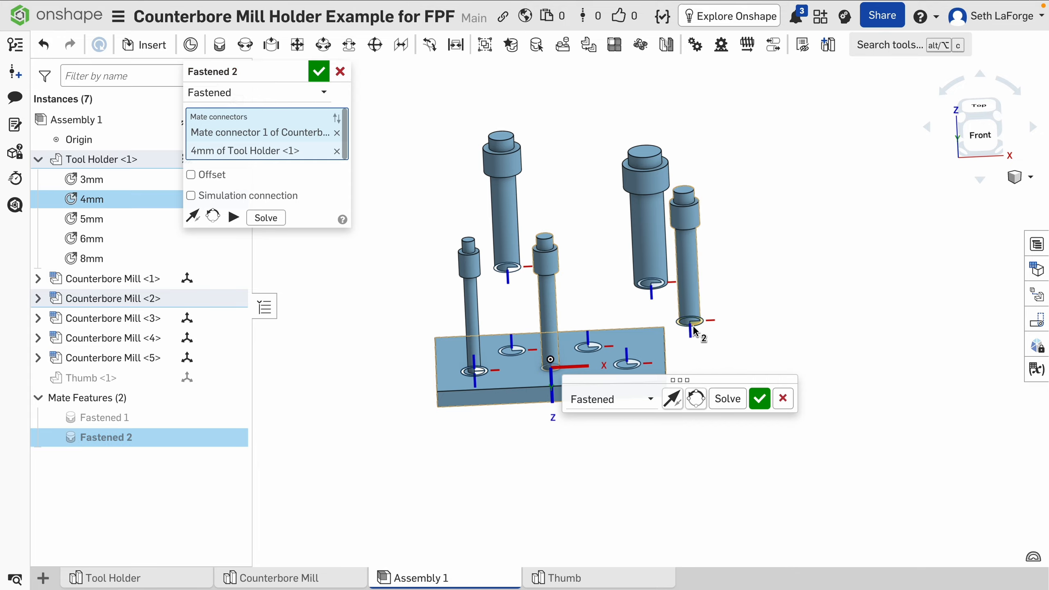
{"action": "left_click", "coordinate": [759, 399]}
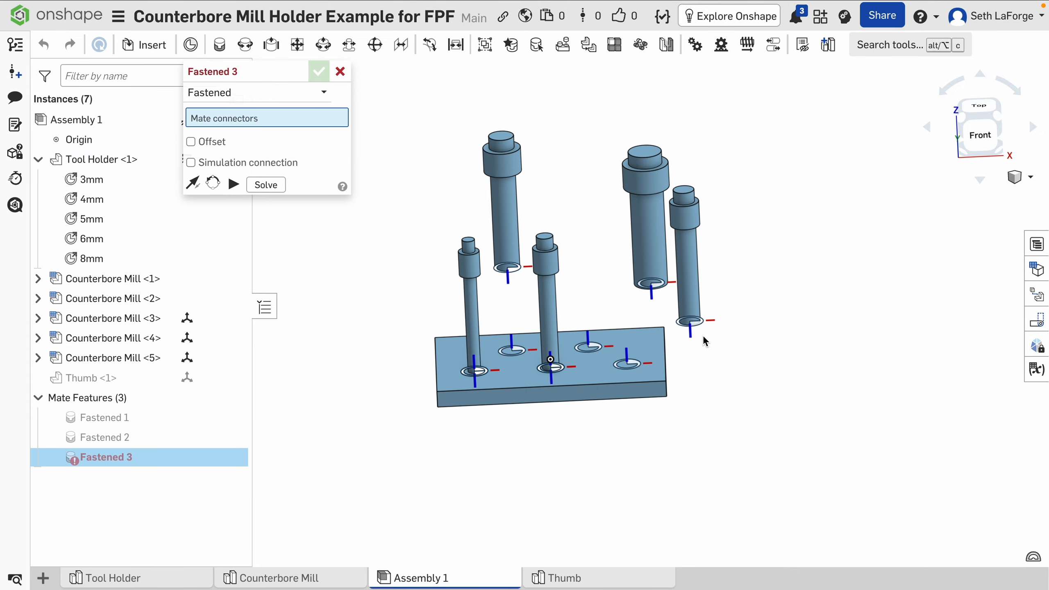
Fasten Counterbore Mill <3> to the Tool Holder's 5mm connector and Counterbore Mill <4> to its 6mm connector.
{"action": "left_click", "coordinate": [693, 324]}
{"action": "left_click", "coordinate": [630, 364]}
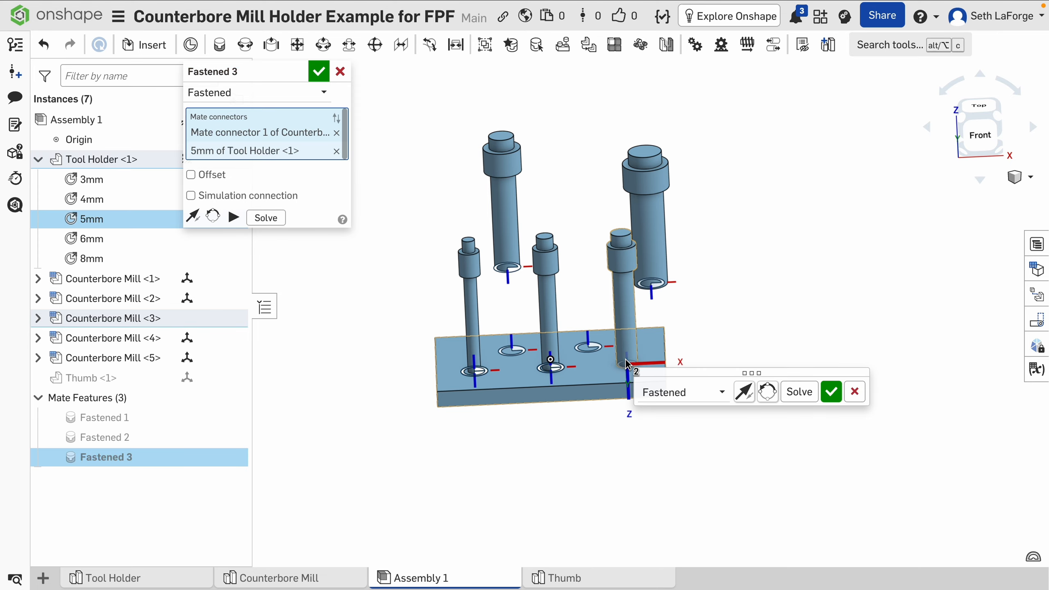
{"action": "left_click", "coordinate": [832, 392]}
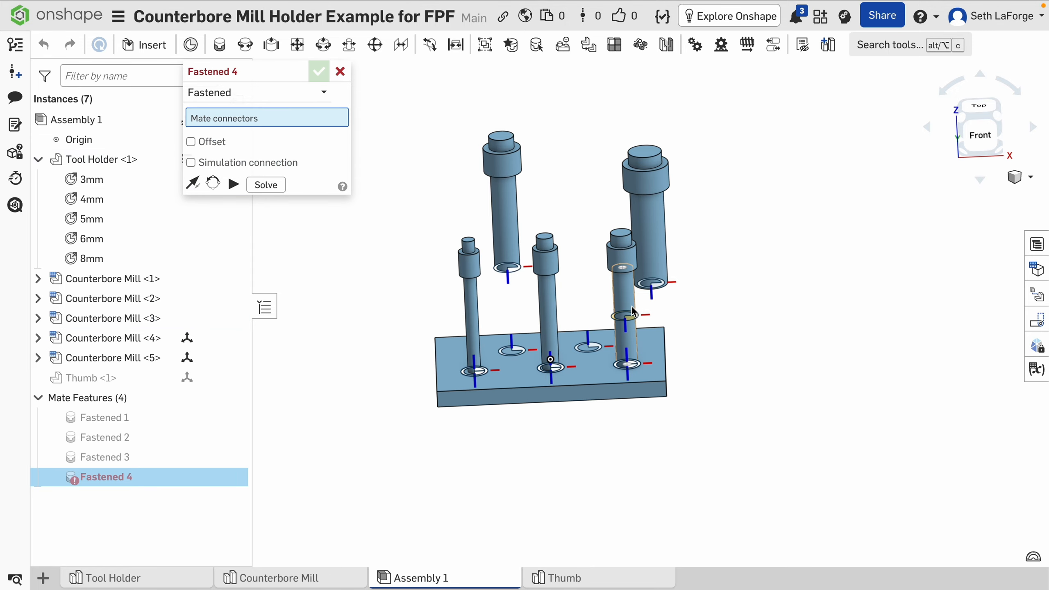
{"action": "left_click", "coordinate": [512, 276]}
{"action": "left_click", "coordinate": [521, 351]}
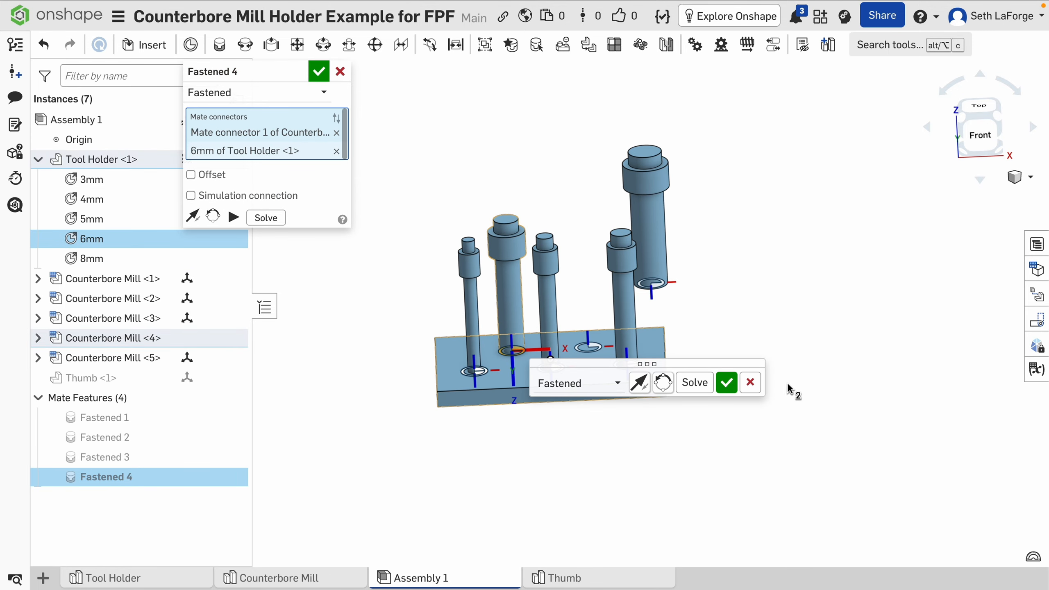
{"action": "left_click", "coordinate": [734, 389]}
Fasten Counterbore Mill <5> to the Tool Holder's 8mm connector and end the Fastened mate command.
{"action": "left_click", "coordinate": [654, 285]}
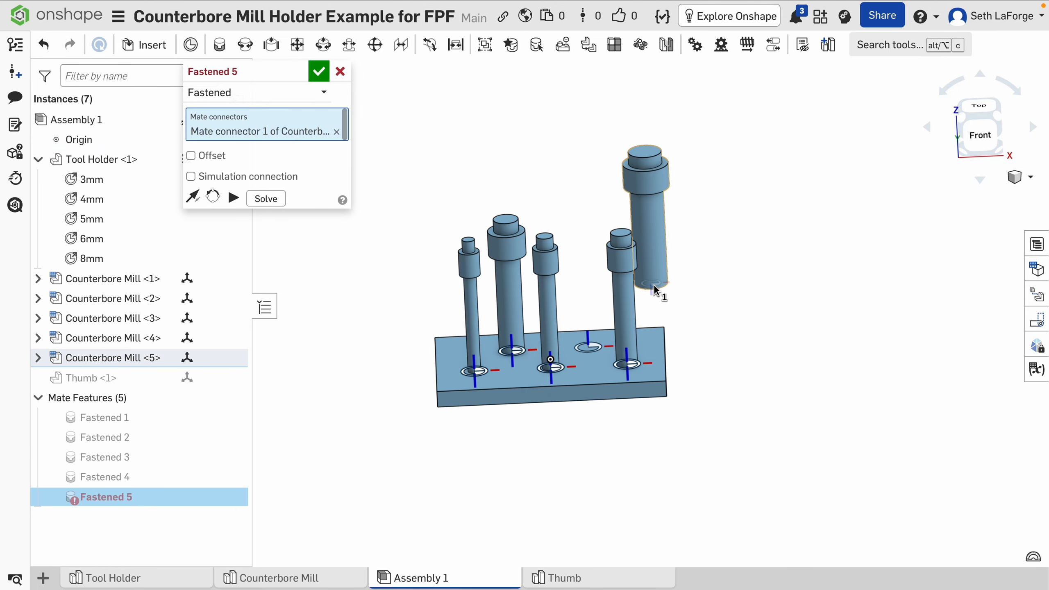
{"action": "left_click", "coordinate": [594, 347]}
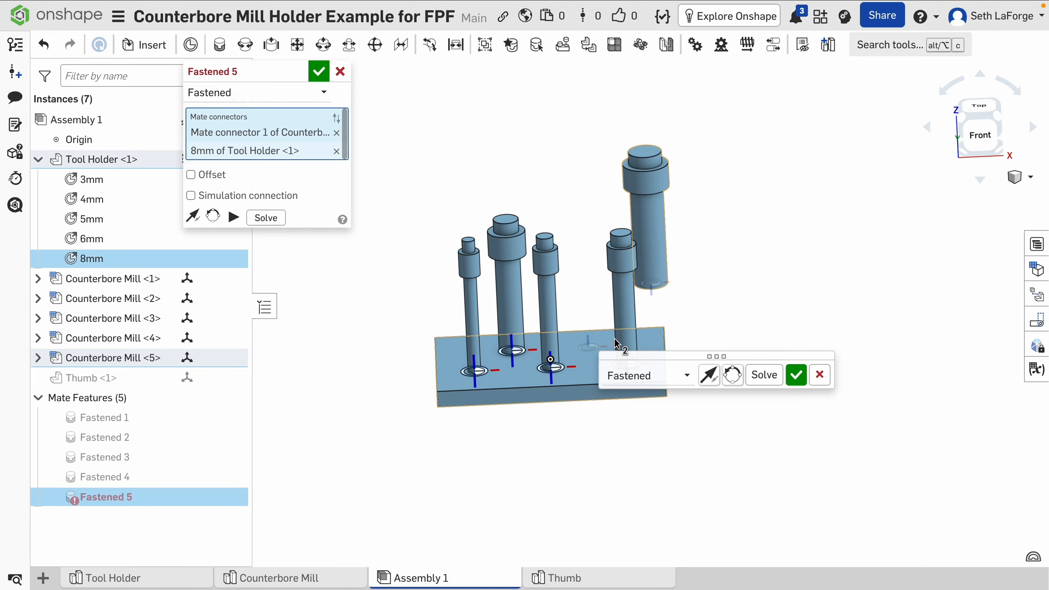
{"action": "left_click", "coordinate": [796, 375]}
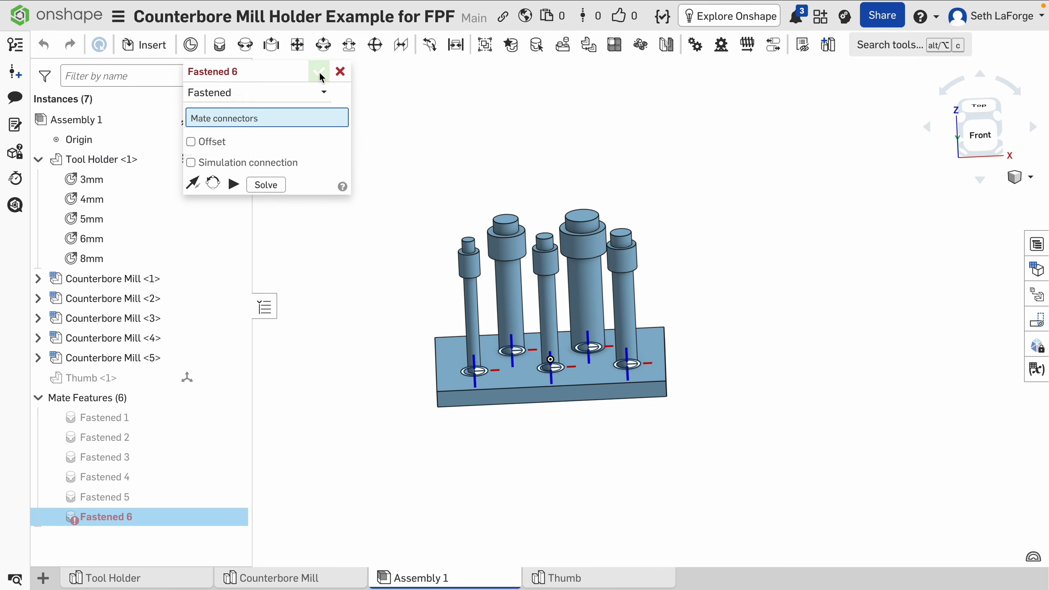
{"action": "left_click", "coordinate": [340, 72]}
{"action": "right_click_drag", "start_coordinate": [658, 264], "coordinate": [638, 271]}
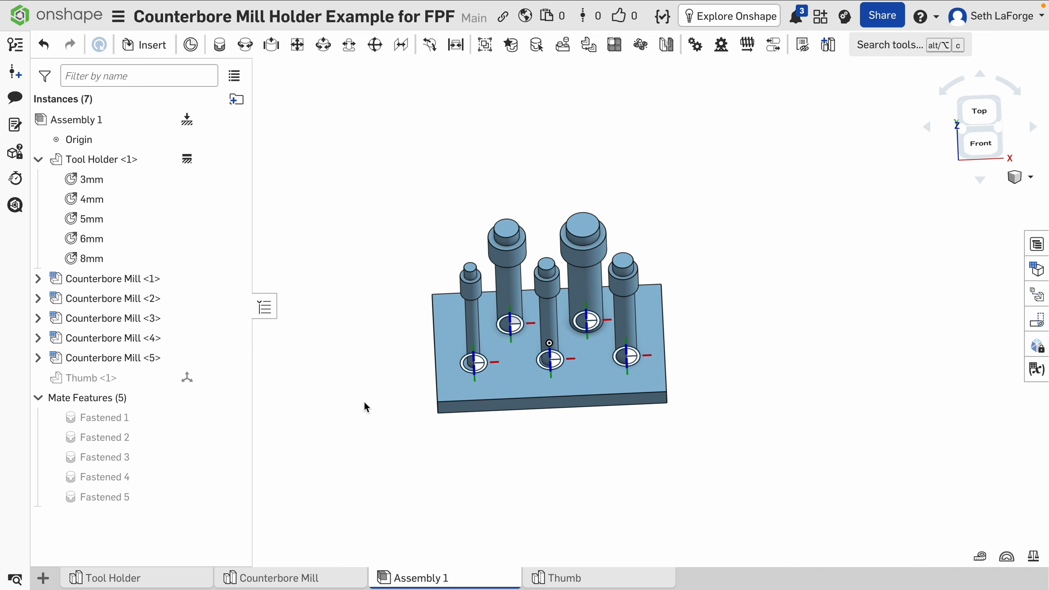
View the Tool Holder part studio on its own, and edit the Tool Holder in context from Assembly 1.
{"action": "left_click", "coordinate": [156, 579]}
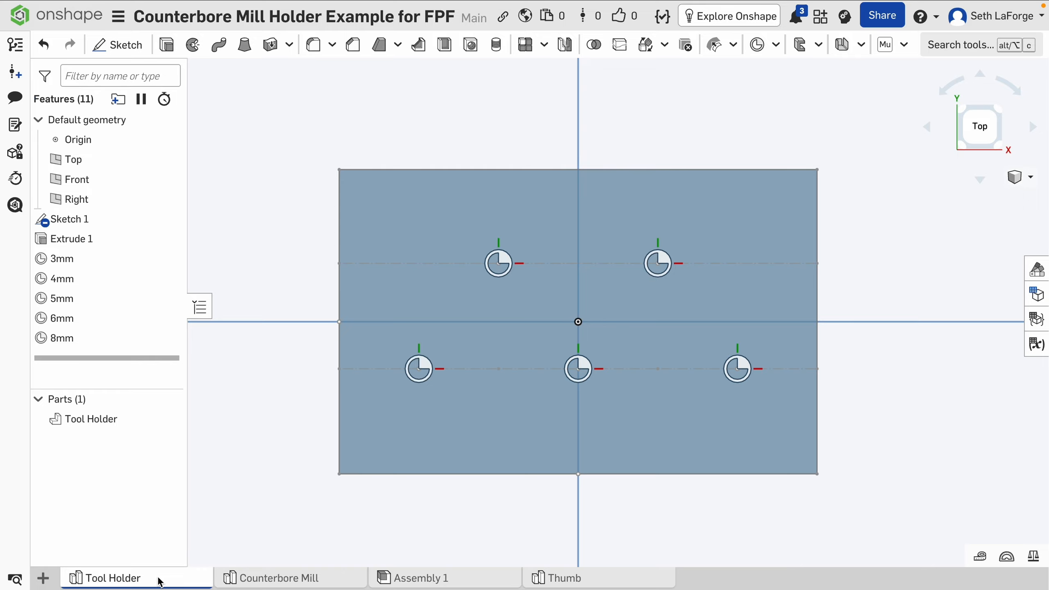
{"action": "right_click_drag", "start_coordinate": [469, 454], "coordinate": [410, 435]}
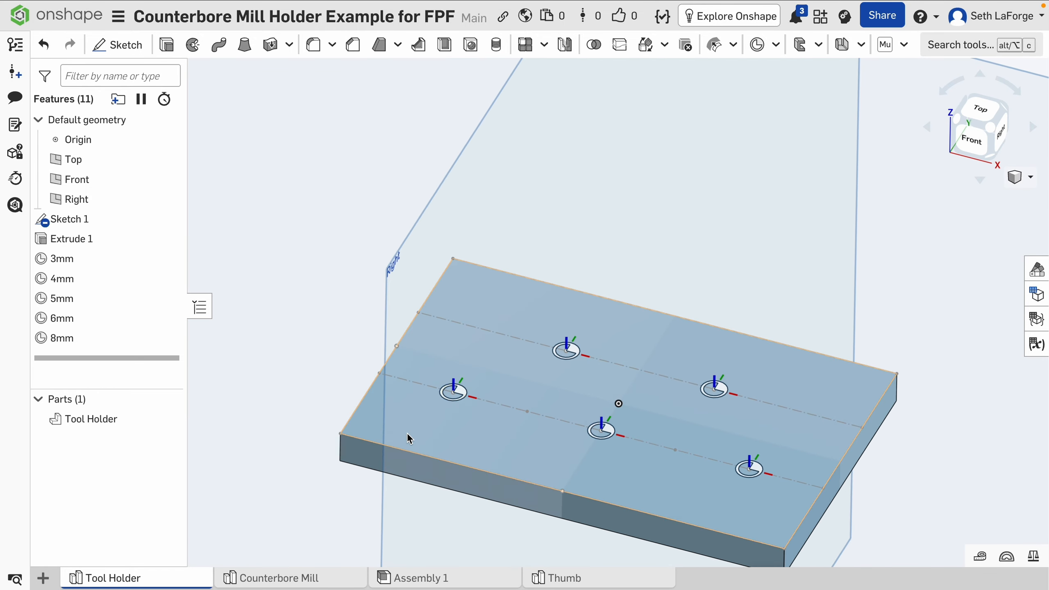
{"action": "mouse_move", "coordinate": [294, 576]}
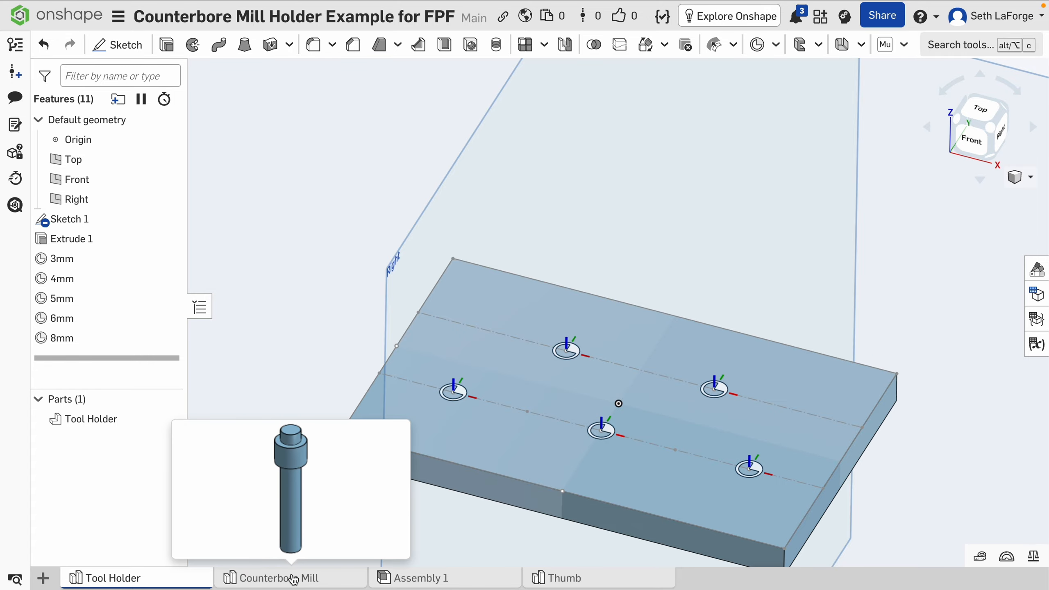
{"action": "left_click", "coordinate": [415, 577]}
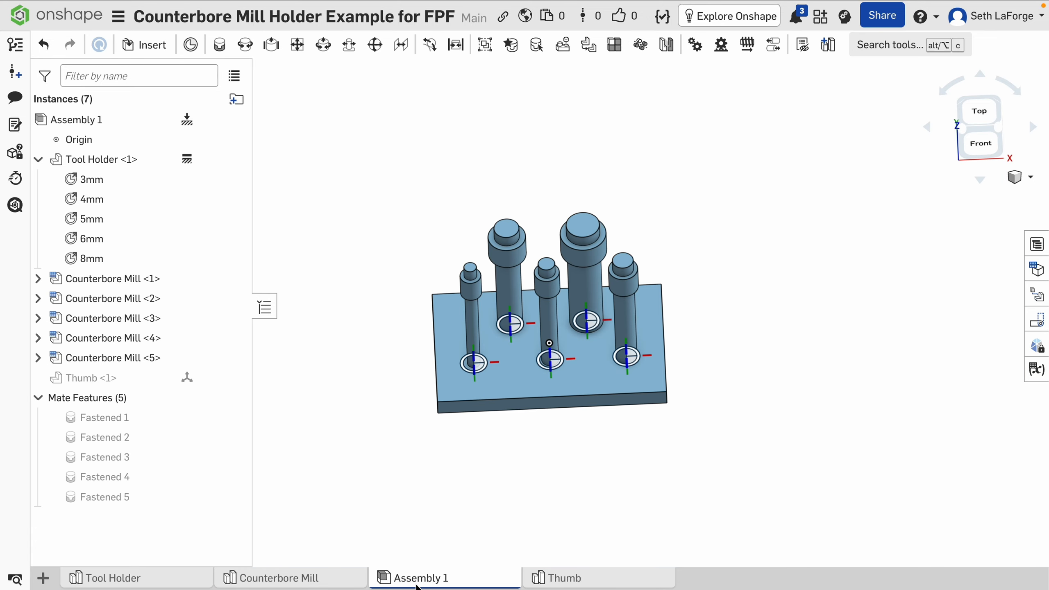
{"action": "right_click", "coordinate": [97, 161]}
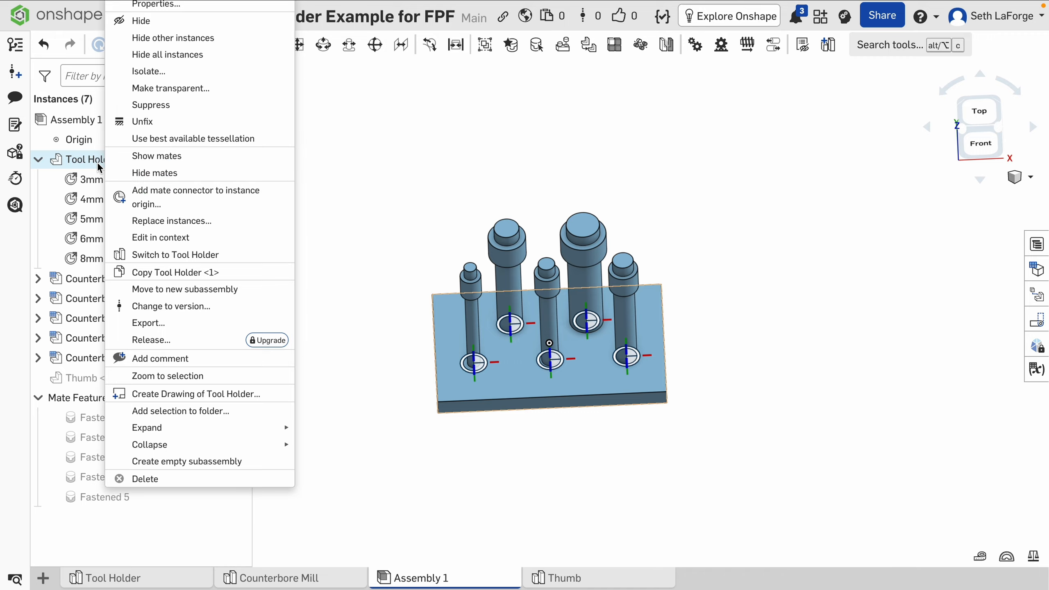
{"action": "left_click", "coordinate": [203, 239]}
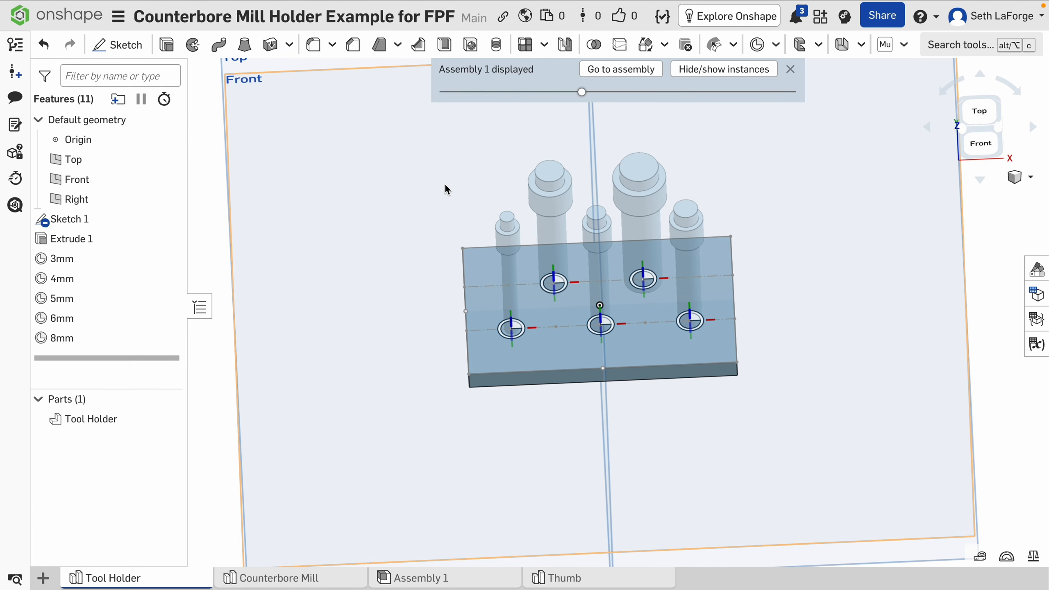
{"action": "right_click_drag", "start_coordinate": [548, 411], "coordinate": [536, 394]}
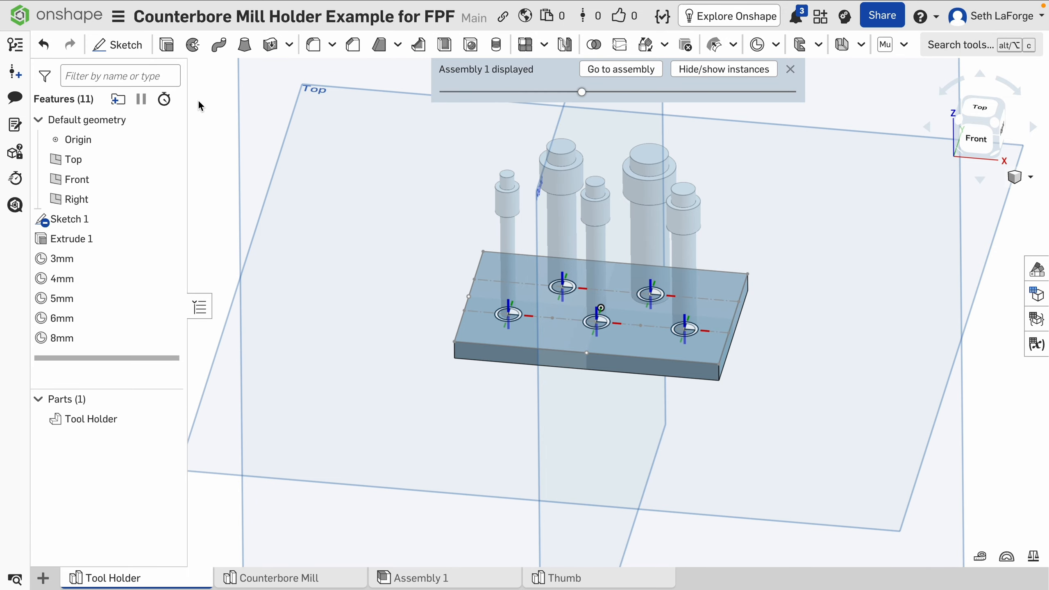
Extrude the Sketch 1 rectangle upward as a blind Add to the Tool Holder, shortening the depth below the mill heads.
{"action": "left_click", "coordinate": [167, 45]}
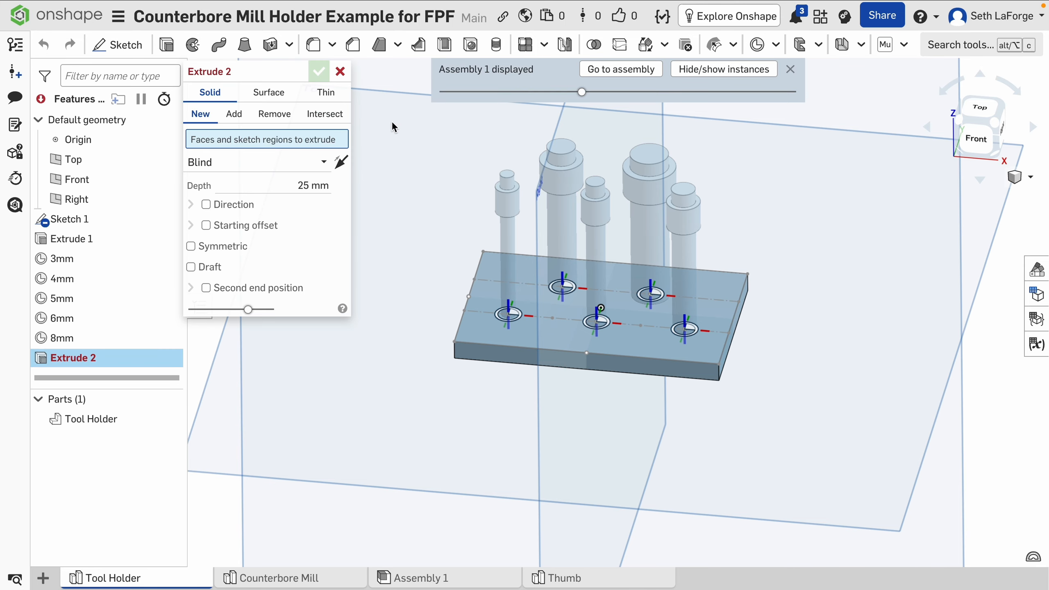
{"action": "left_click", "coordinate": [486, 336]}
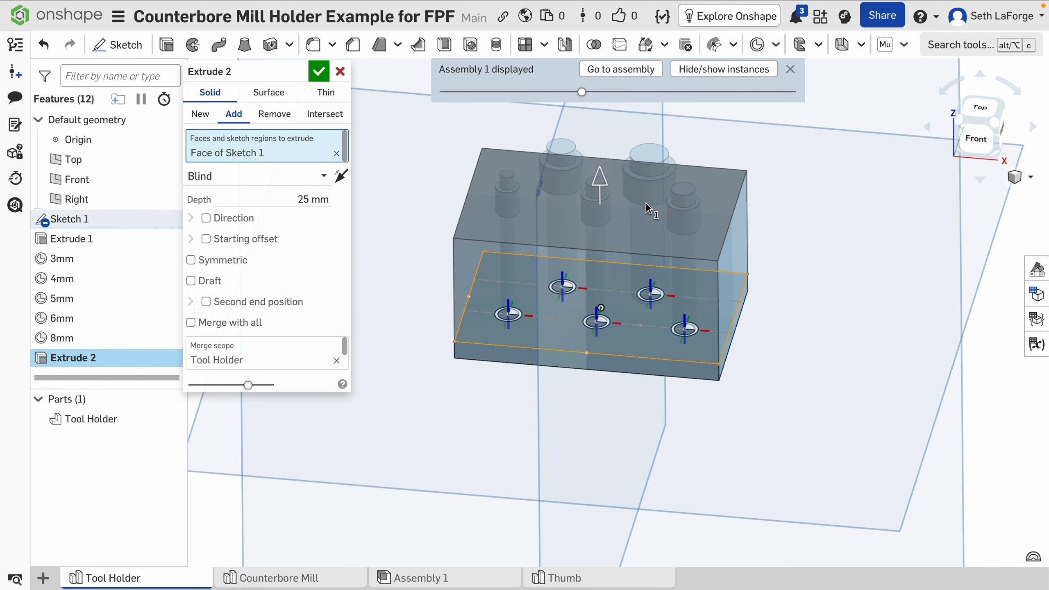
{"action": "right_click_drag", "start_coordinate": [735, 206], "coordinate": [768, 197]}
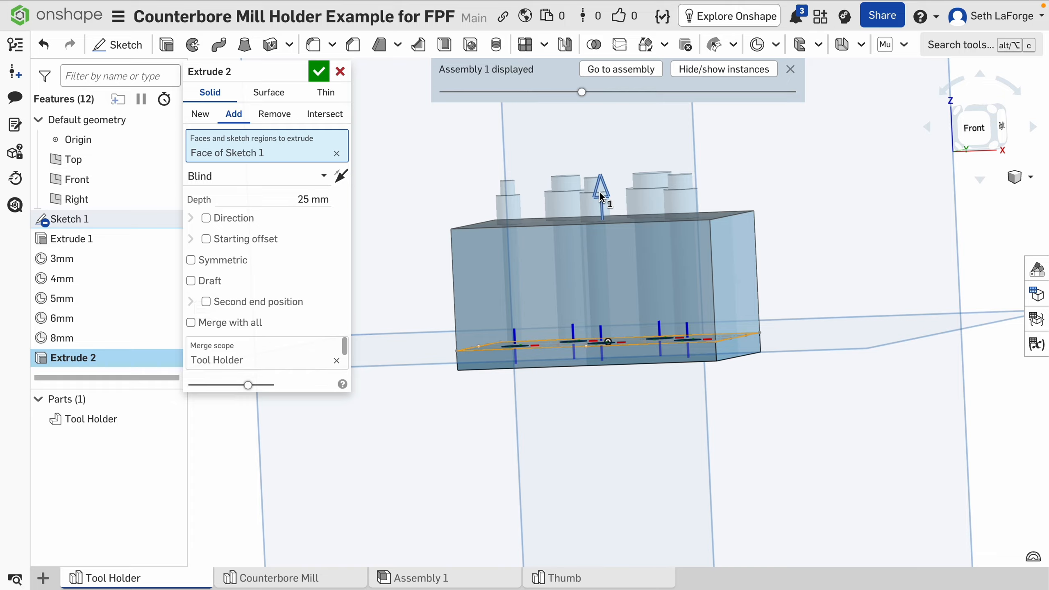
{"action": "left_click_drag", "start_coordinate": [602, 198], "coordinate": [603, 241]}
{"action": "right_click_drag", "start_coordinate": [532, 241], "coordinate": [550, 259]}
Set the extrusion to end up to face, at the underside of the head of the mill in the 3mm position.
{"action": "left_click", "coordinate": [230, 176]}
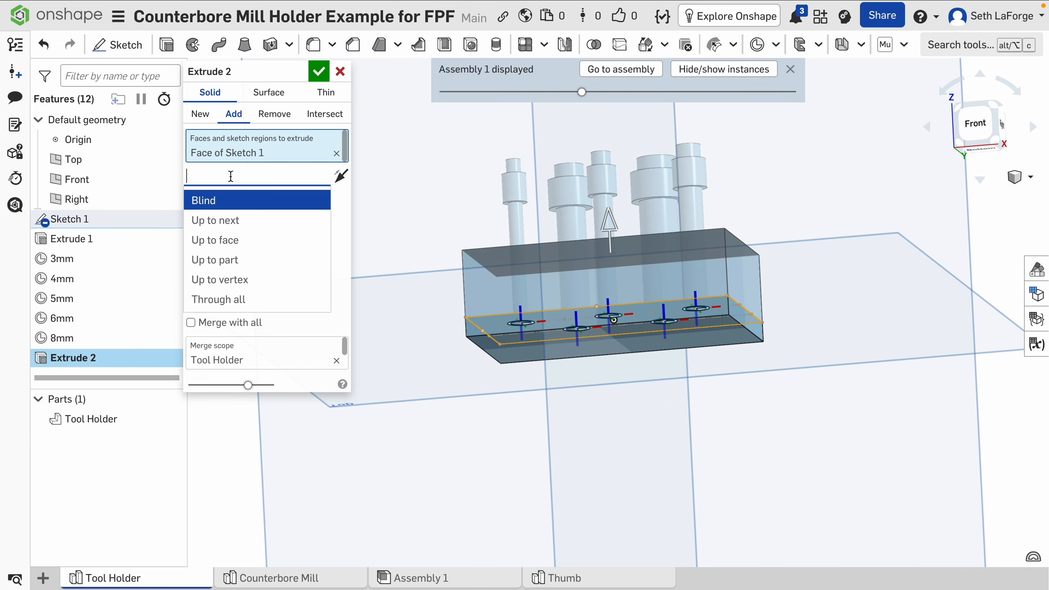
{"action": "left_click", "coordinate": [250, 240]}
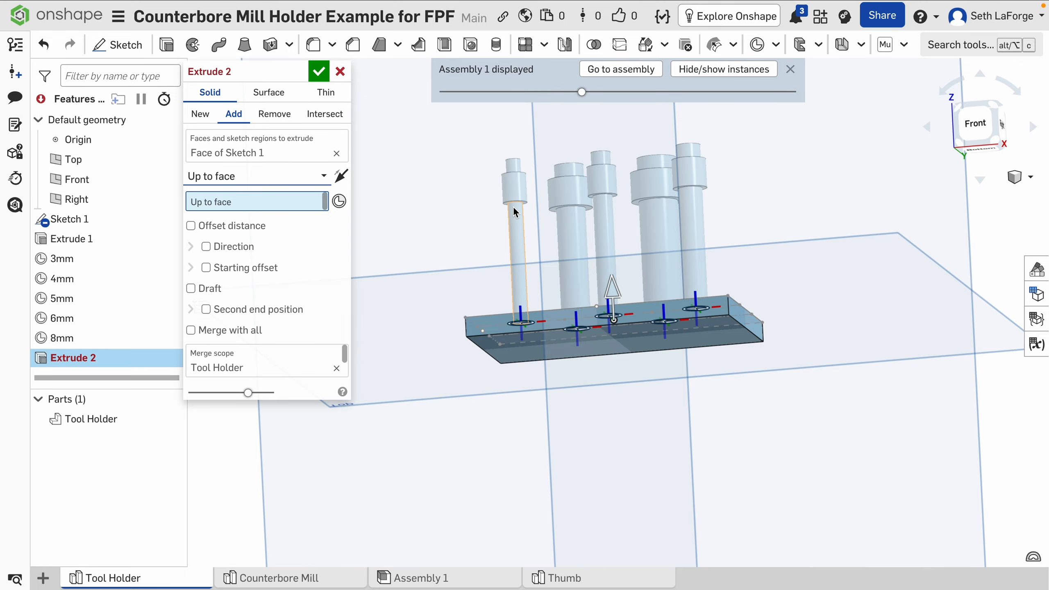
{"action": "scroll", "coordinate": [517, 205], "scroll_direction": "up", "scroll_amount": 5}
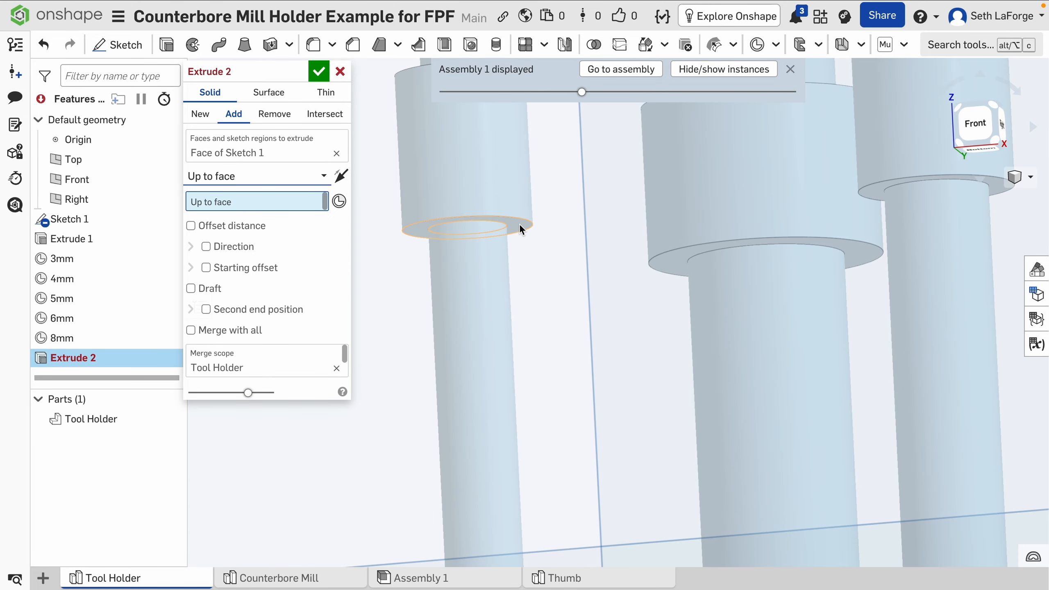
{"action": "left_click", "coordinate": [519, 226]}
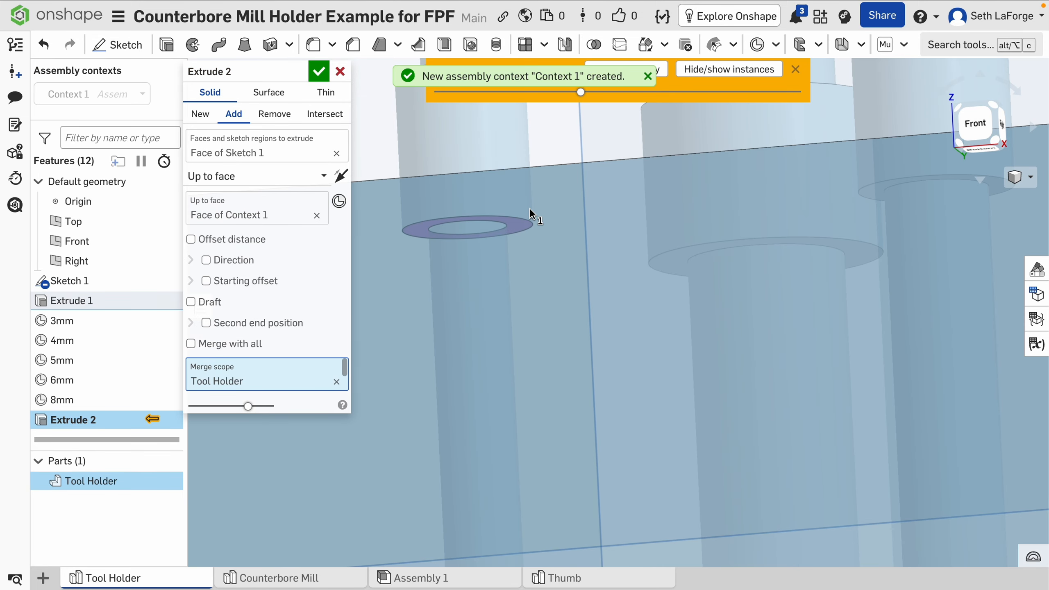
{"action": "scroll", "coordinate": [529, 207], "scroll_direction": "down", "scroll_amount": 1}
{"action": "scroll", "coordinate": [576, 237], "scroll_direction": "up", "scroll_amount": 5}
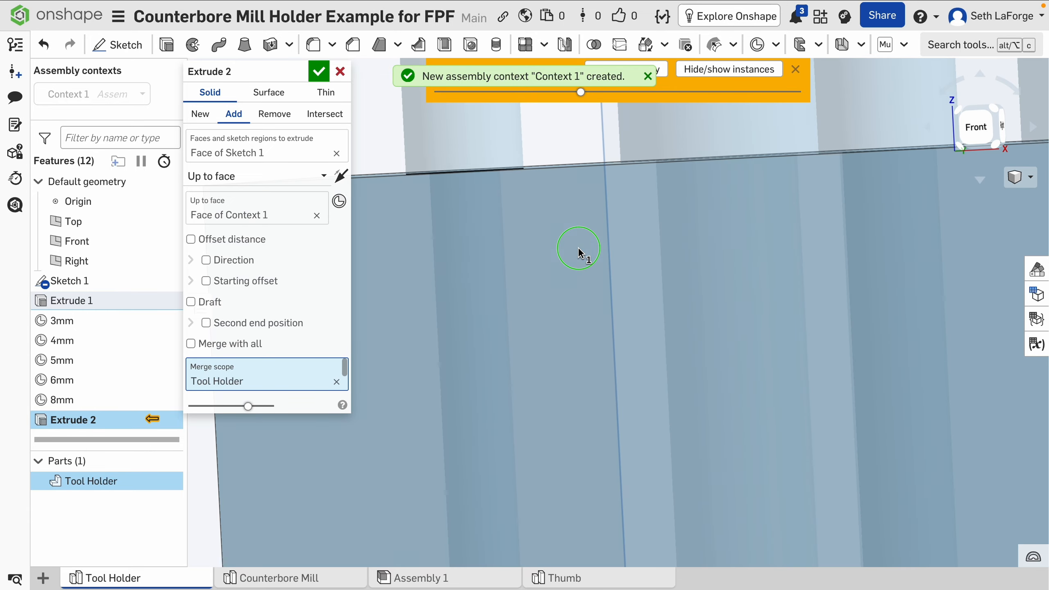
{"action": "scroll", "coordinate": [589, 247], "scroll_direction": "down", "scroll_amount": 2}
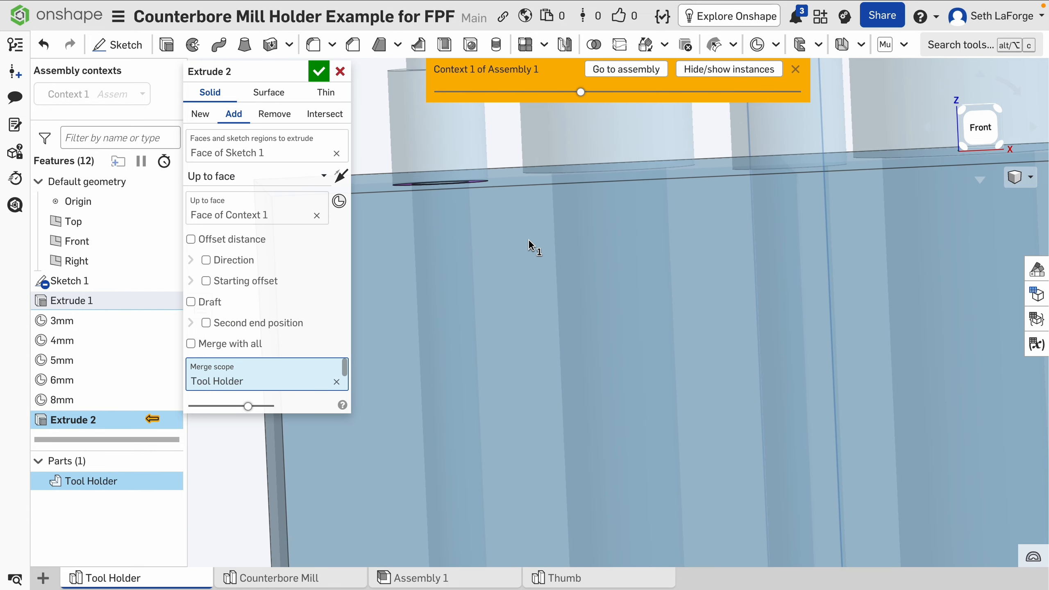
{"action": "middle_click_drag", "start_coordinate": [528, 238], "coordinate": [624, 244]}
{"action": "right_click_drag", "start_coordinate": [624, 244], "coordinate": [624, 271]}
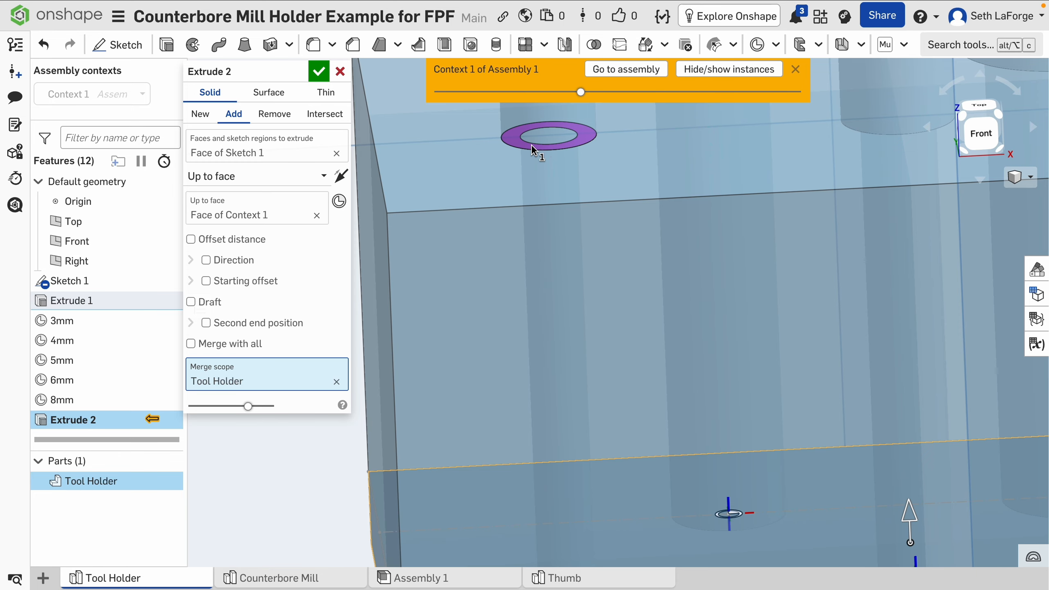
Offset the end of the Tool Holder extrusion 8 mm from the selected mill face and accept the feature.
{"action": "left_click", "coordinate": [233, 240]}
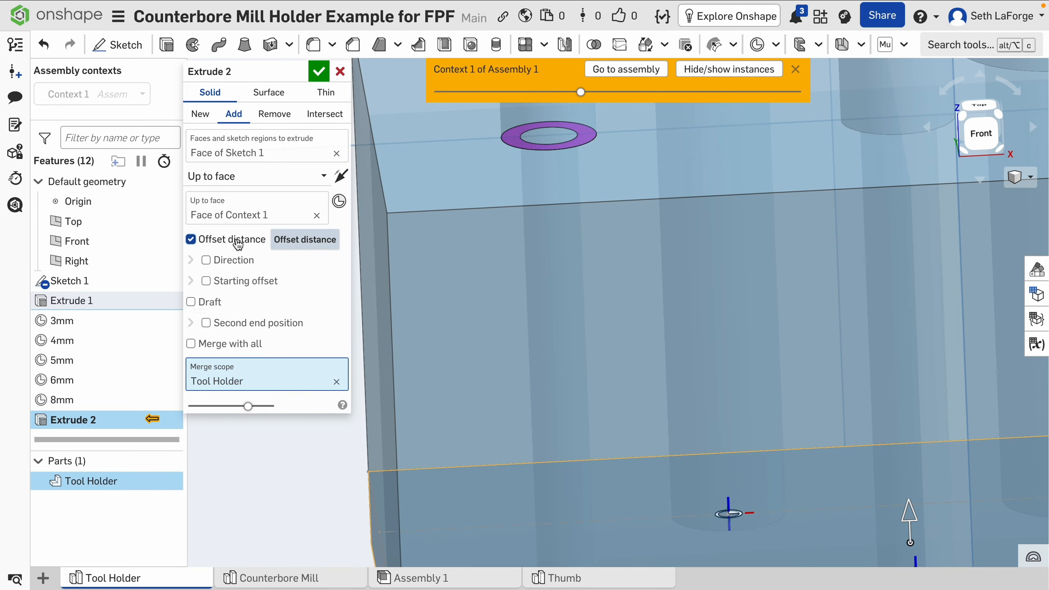
{"action": "left_click", "coordinate": [304, 241]}
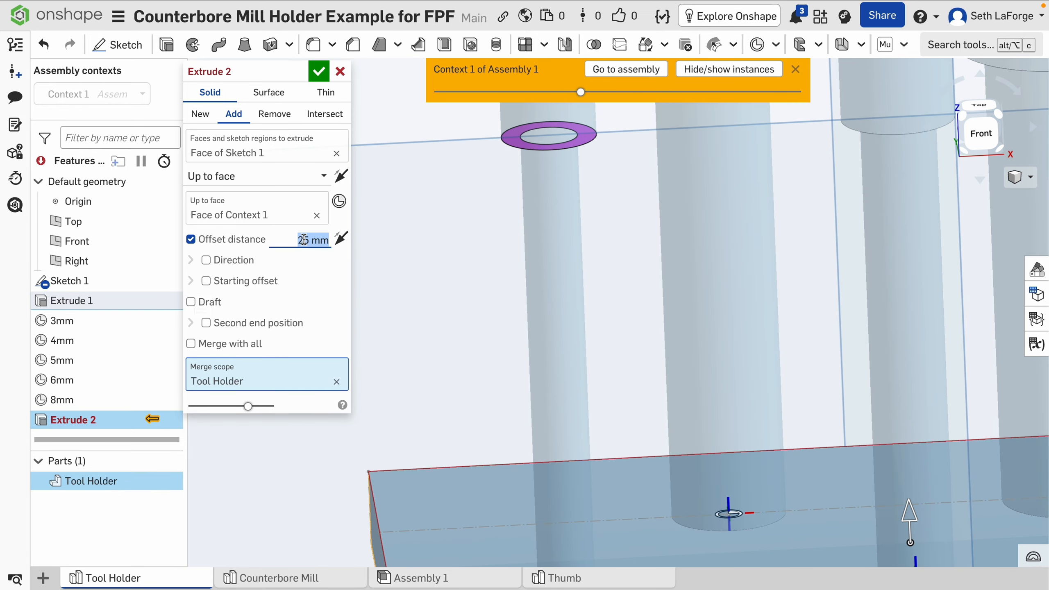
{"action": "type", "text": "8"}
{"action": "key", "text": "Return"}
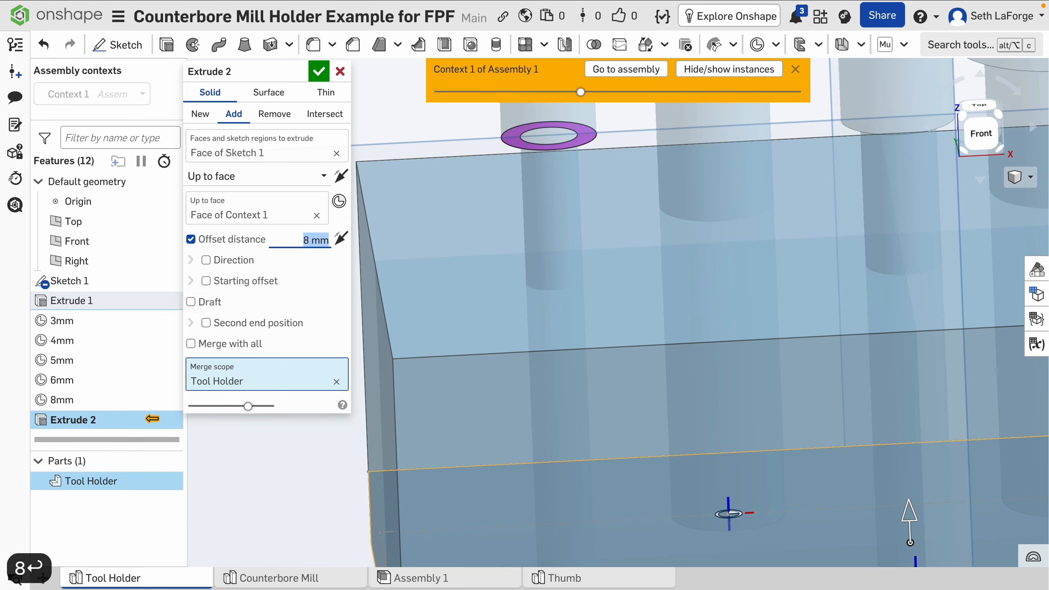
{"action": "scroll", "coordinate": [526, 298], "scroll_direction": "down", "scroll_amount": 5}
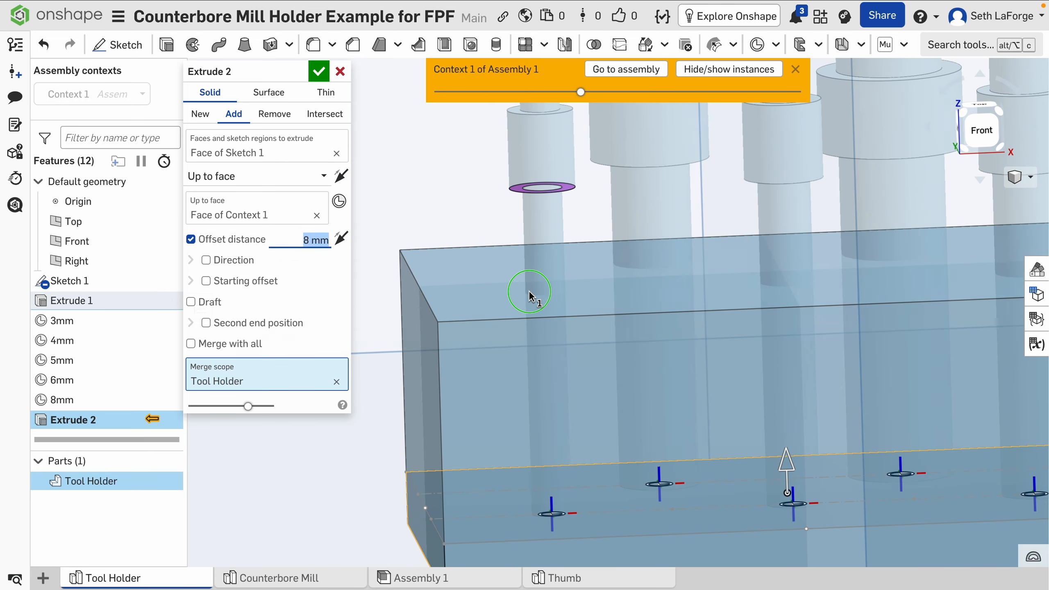
{"action": "right_click_drag", "start_coordinate": [527, 294], "coordinate": [535, 306]}
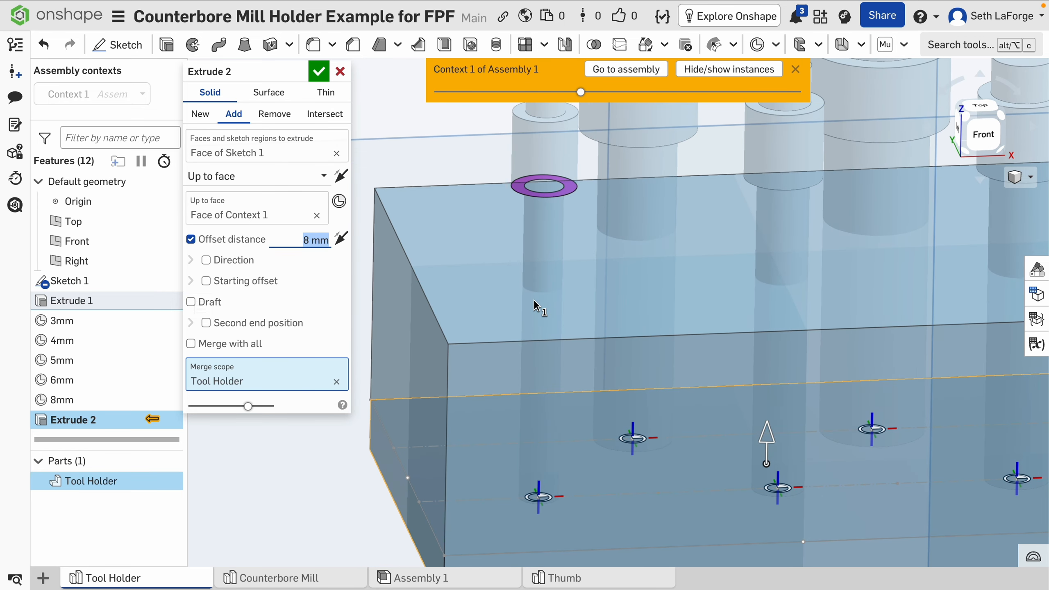
{"action": "left_click", "coordinate": [318, 73]}
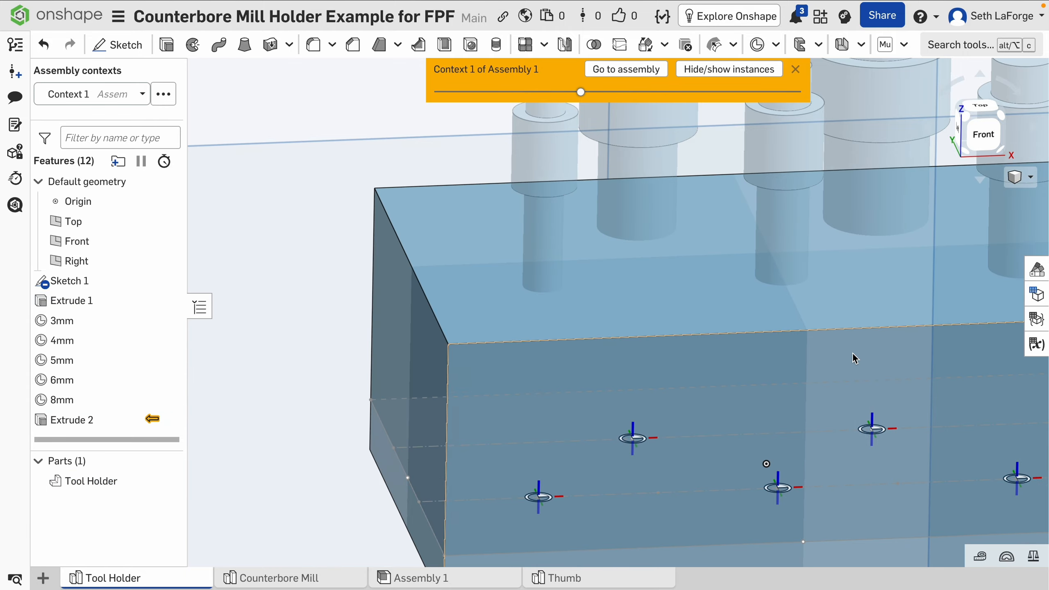
Set up a Boolean Subtract with the five counterbore mills as tools and the Tool Holder as the target.
{"action": "scroll", "coordinate": [847, 346], "scroll_direction": "down", "scroll_amount": 5}
{"action": "right_click_drag", "start_coordinate": [639, 303], "coordinate": [641, 313]}
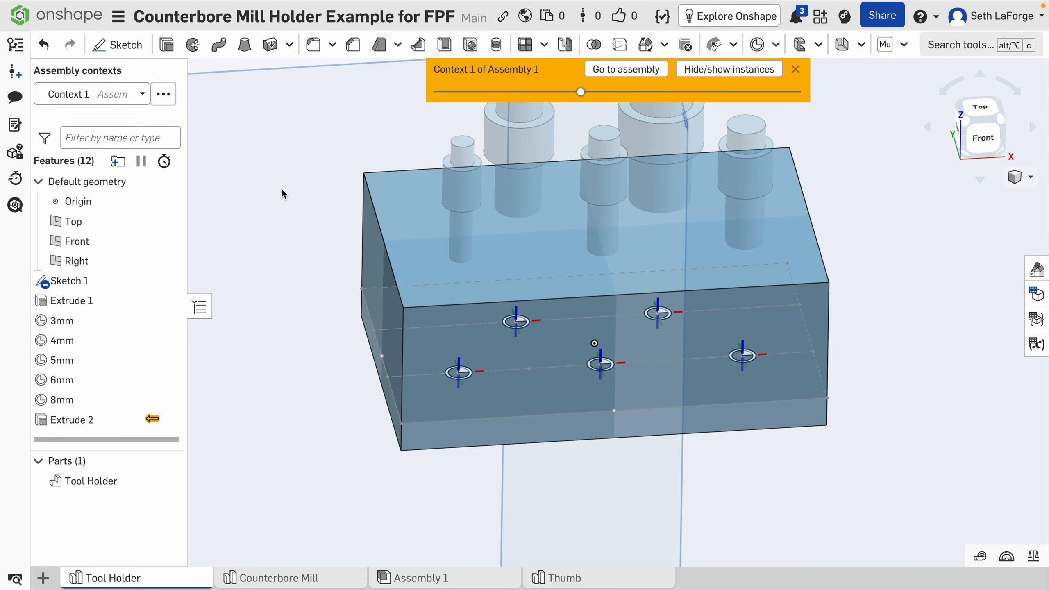
{"action": "left_click", "coordinate": [593, 45]}
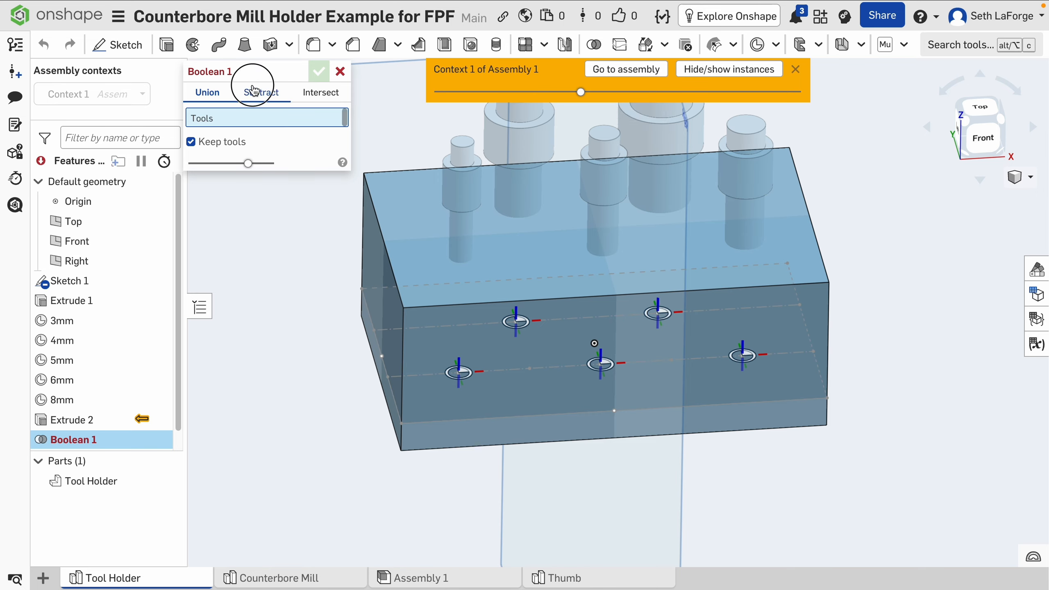
{"action": "left_click", "coordinate": [253, 90]}
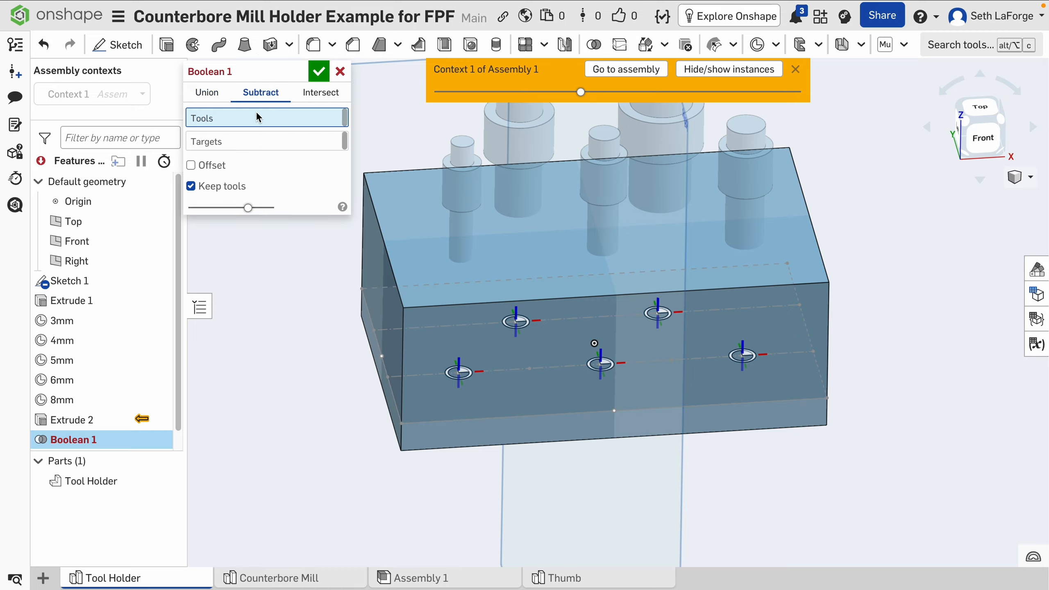
{"action": "left_click", "coordinate": [468, 188]}
{"action": "left_click", "coordinate": [605, 195]}
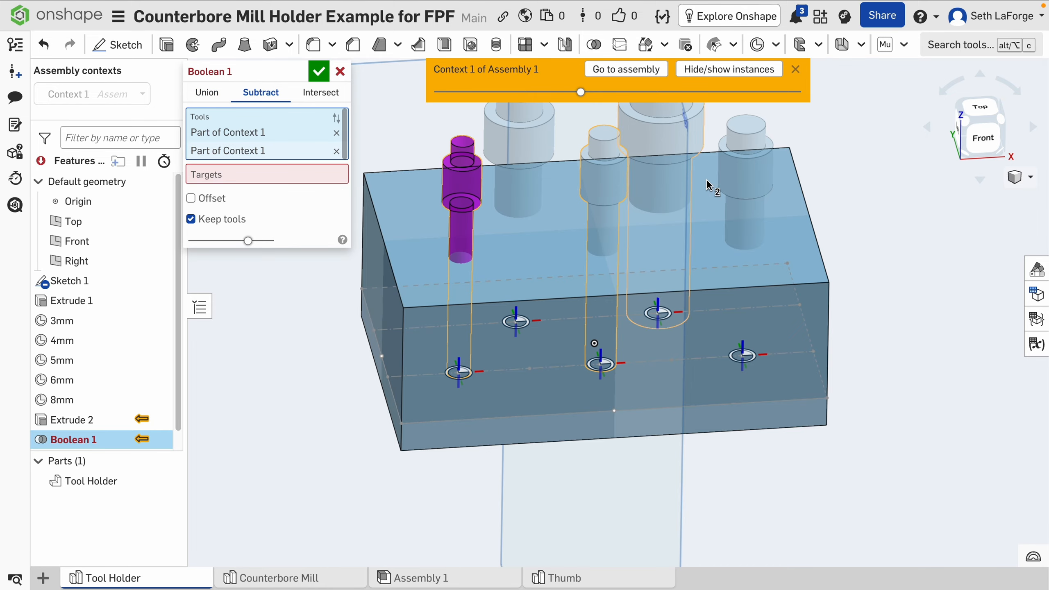
{"action": "left_click", "coordinate": [763, 182]}
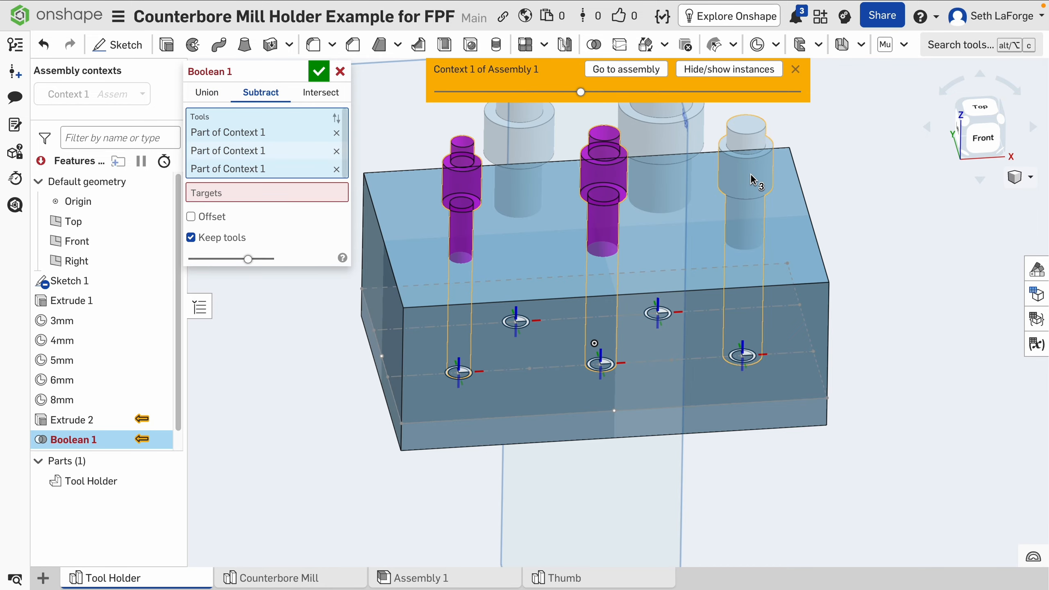
{"action": "left_click", "coordinate": [519, 136]}
{"action": "left_click", "coordinate": [666, 144]}
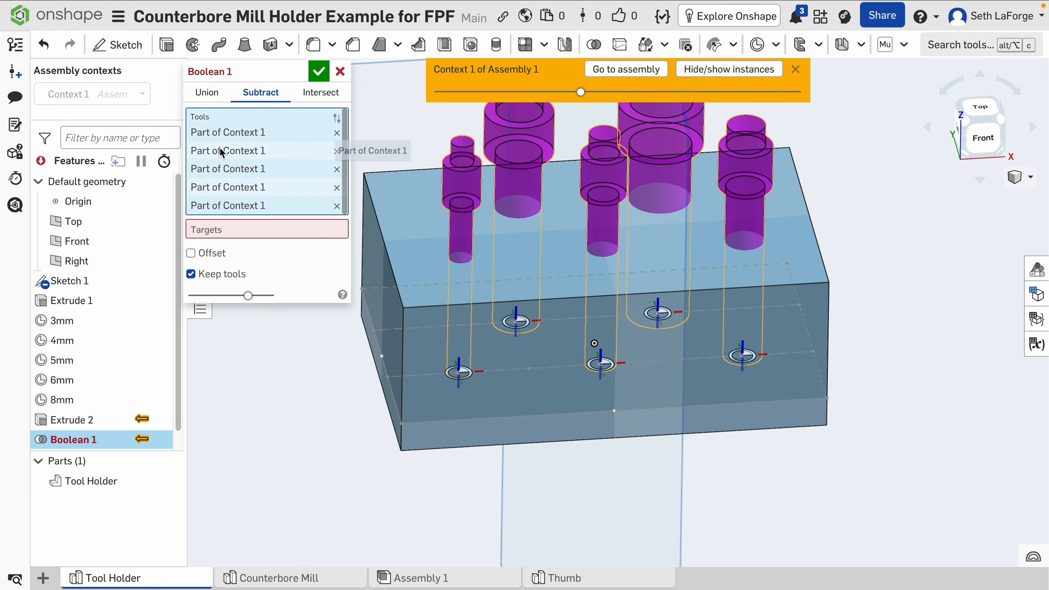
{"action": "left_click", "coordinate": [267, 230]}
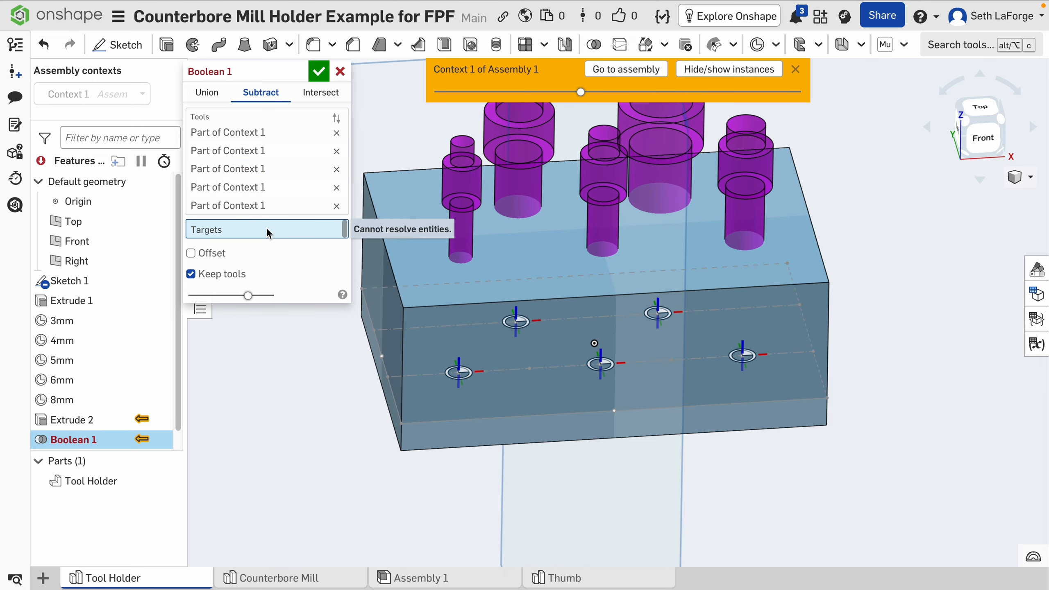
{"action": "left_click", "coordinate": [409, 259]}
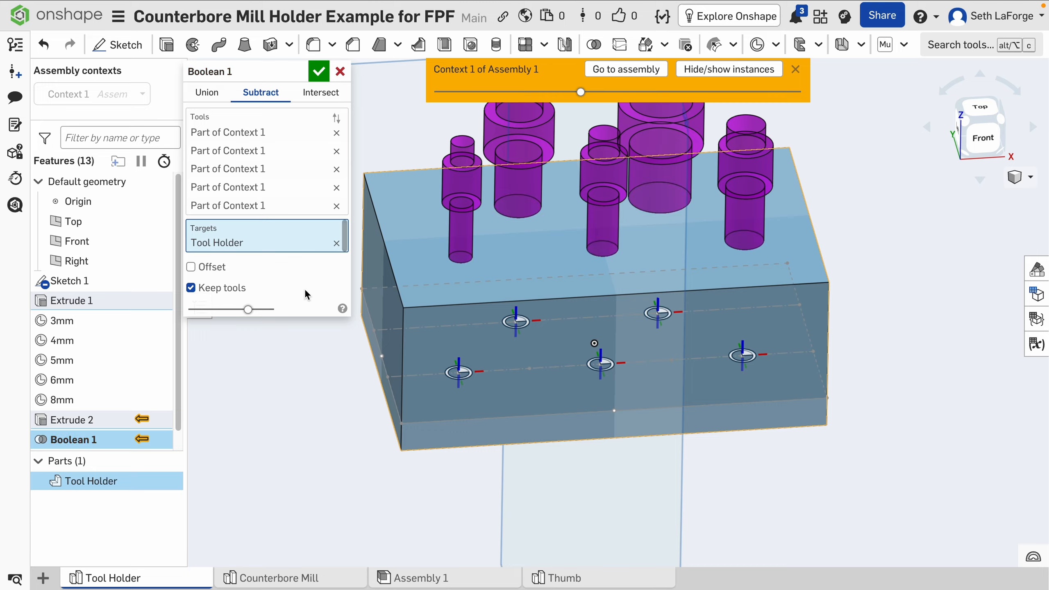
Offset all faces of the subtraction by 0.2 mm for clearance around the mills and accept the Boolean.
{"action": "left_click", "coordinate": [209, 267]}
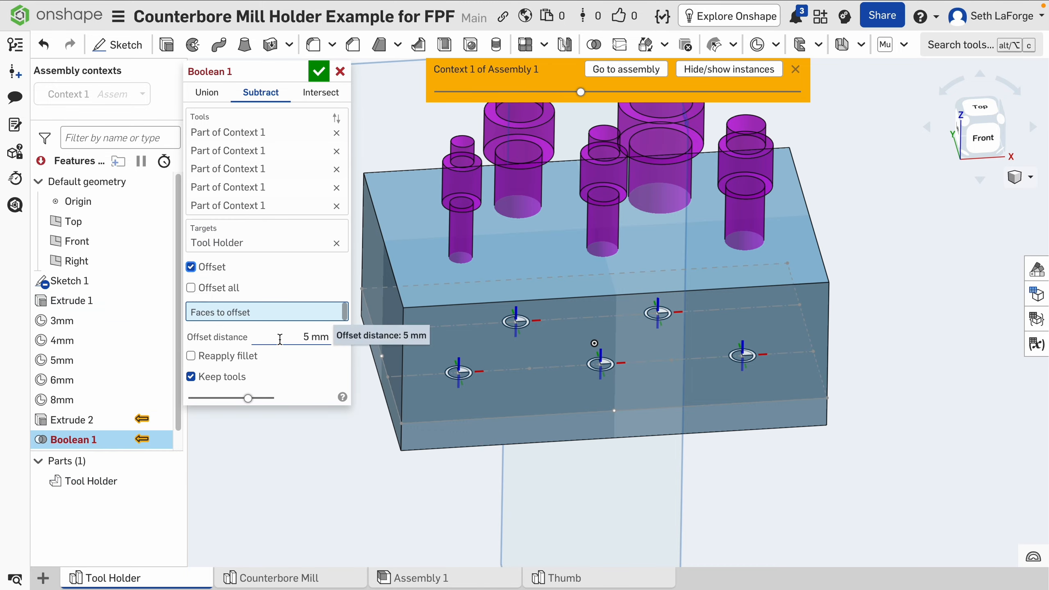
{"action": "left_click", "coordinate": [286, 337]}
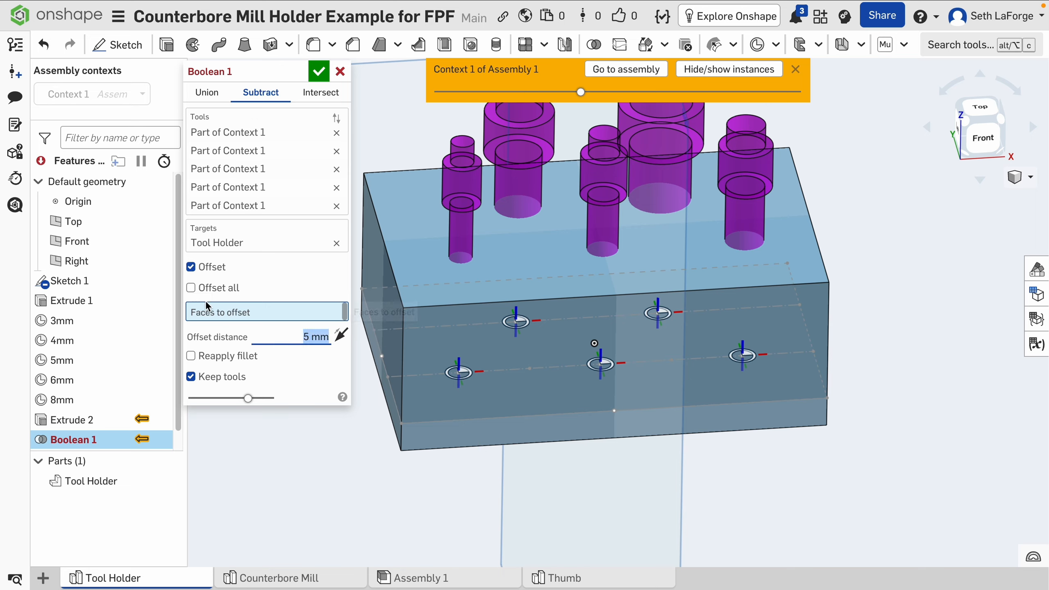
{"action": "left_click", "coordinate": [191, 288]}
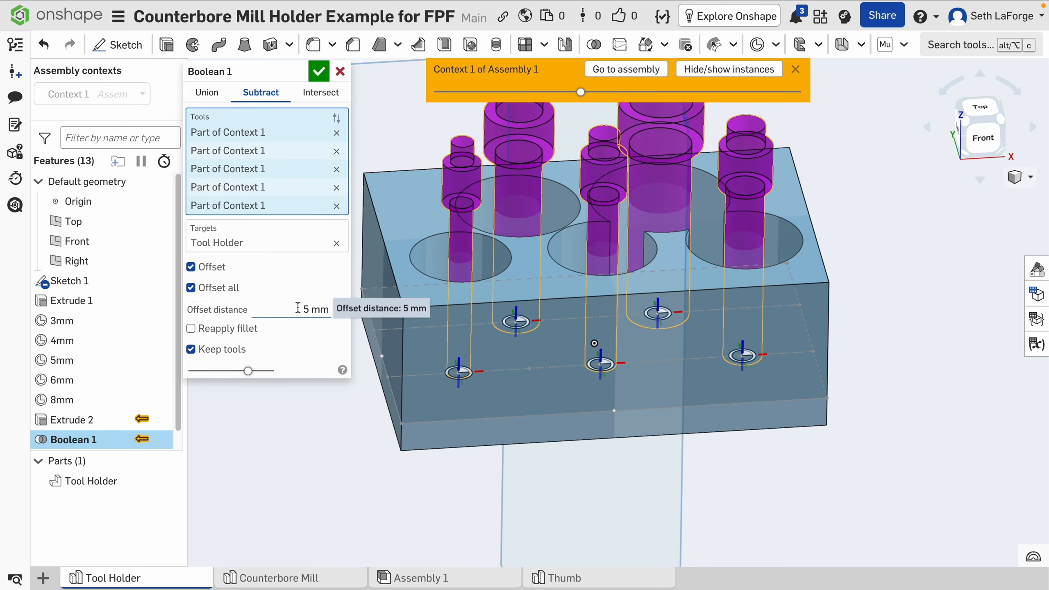
{"action": "left_click", "coordinate": [297, 308]}
{"action": "type", "text": ".2"}
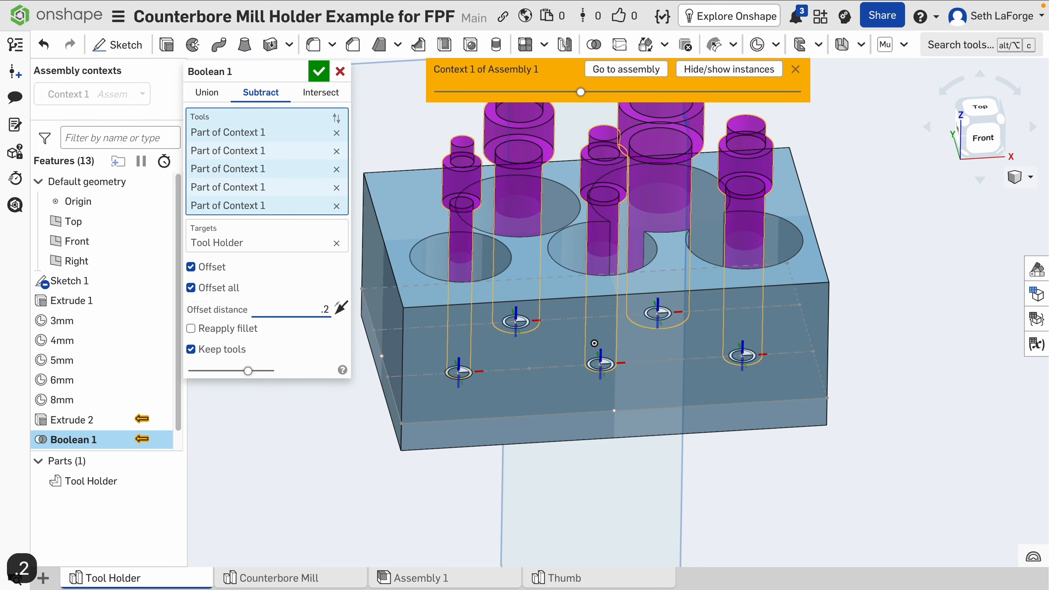
{"action": "key", "text": "Return"}
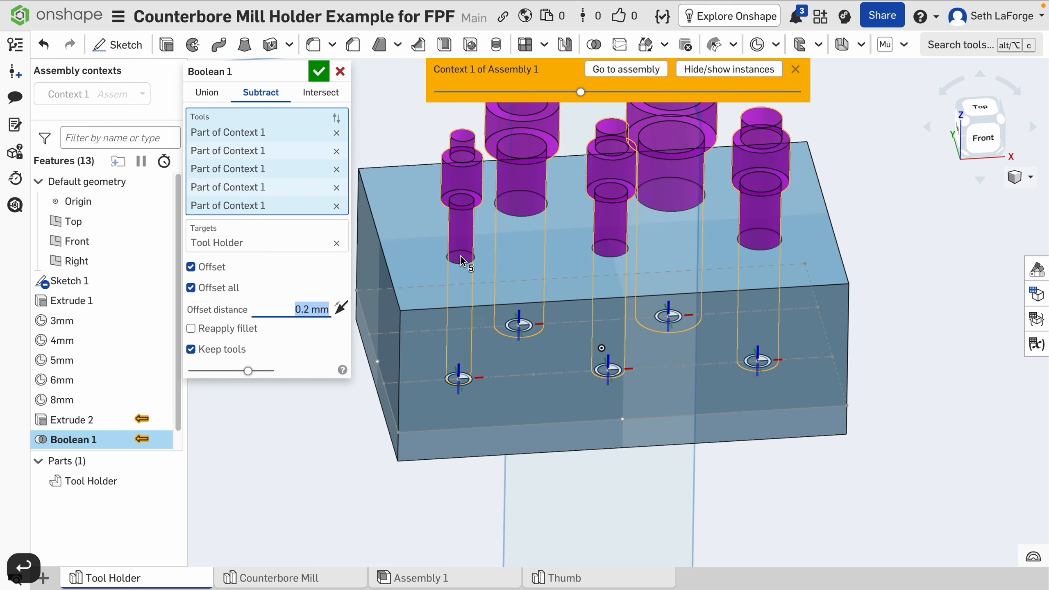
{"action": "scroll", "coordinate": [461, 255], "scroll_direction": "up", "scroll_amount": 10}
{"action": "mouse_move", "coordinate": [480, 314]}
{"action": "right_mouse_down"}
{"action": "mouse_move", "coordinate": [482, 336]}
{"action": "mouse_move", "coordinate": [484, 321]}
{"action": "right_mouse_up"}
{"action": "scroll", "coordinate": [484, 322], "scroll_direction": "down", "scroll_amount": 5}
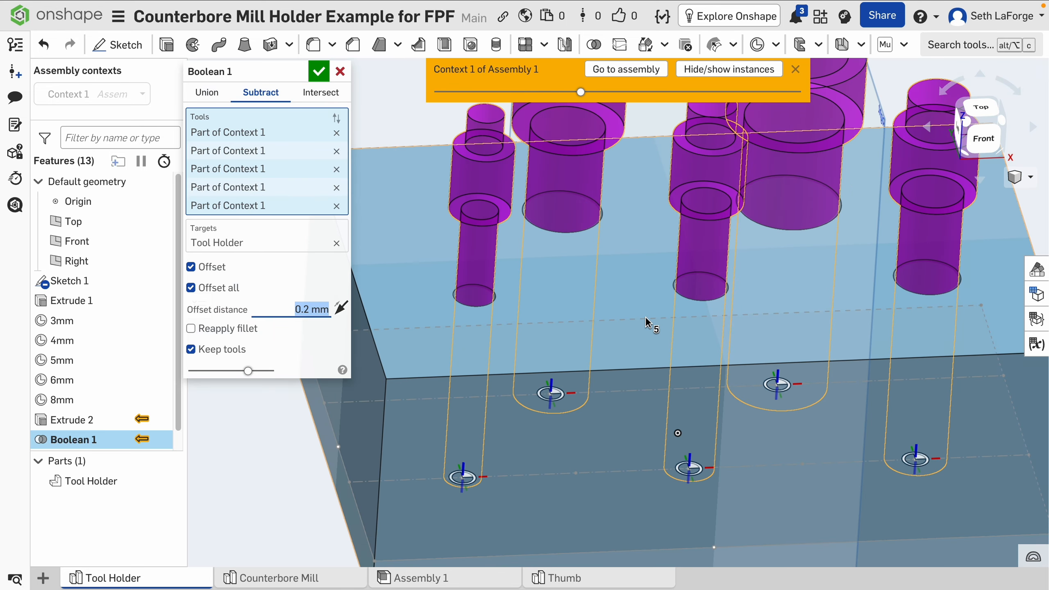
{"action": "middle_click_drag", "start_coordinate": [646, 318], "coordinate": [676, 378]}
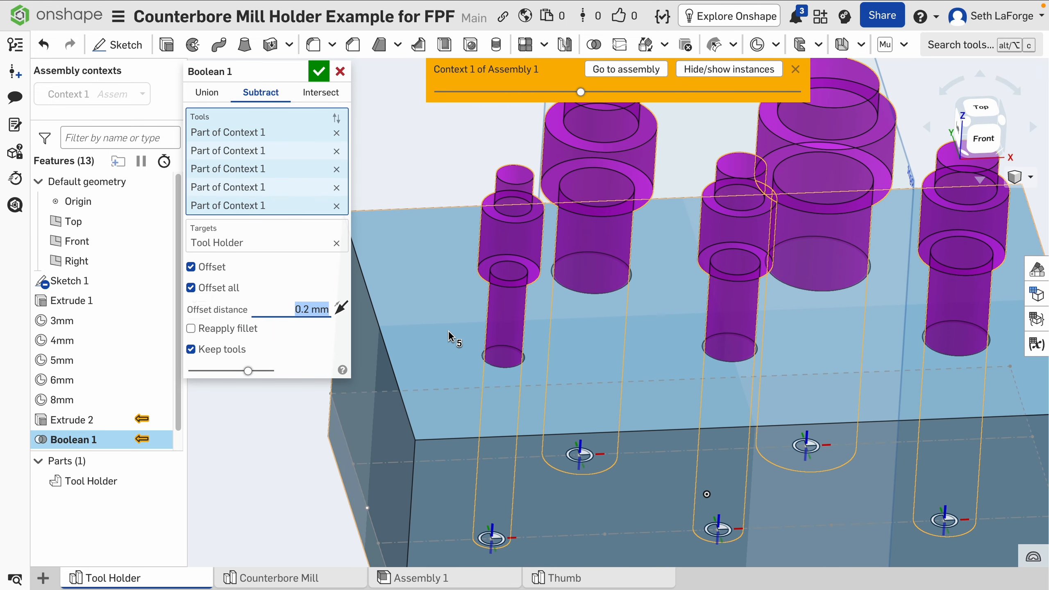
{"action": "left_click", "coordinate": [318, 72]}
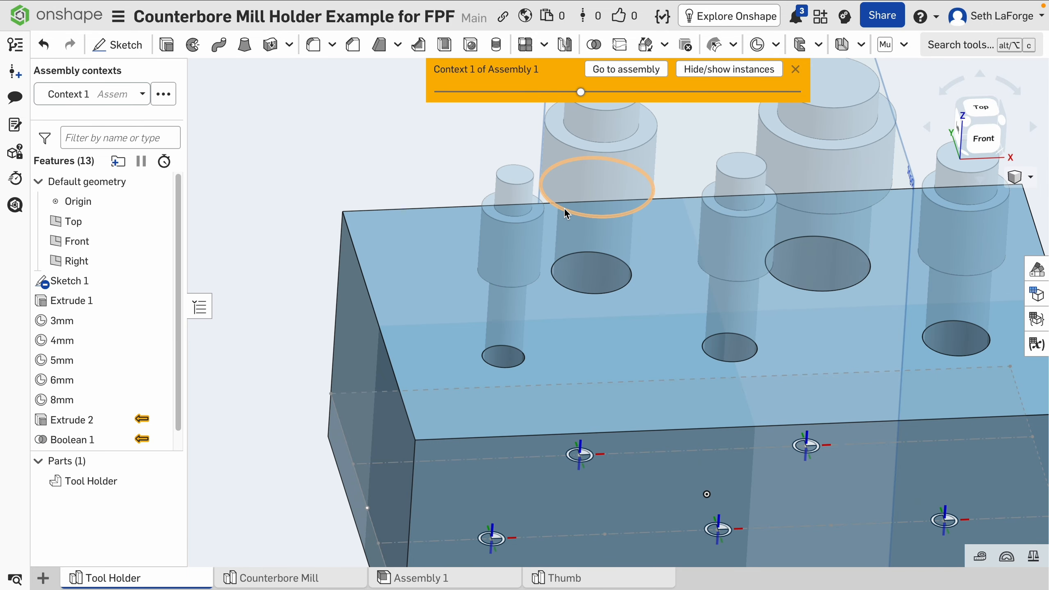
Start a chamfer on the upper rim edges of all five mill holes in the Tool Holder.
{"action": "scroll", "coordinate": [563, 209], "scroll_direction": "down", "scroll_amount": 2}
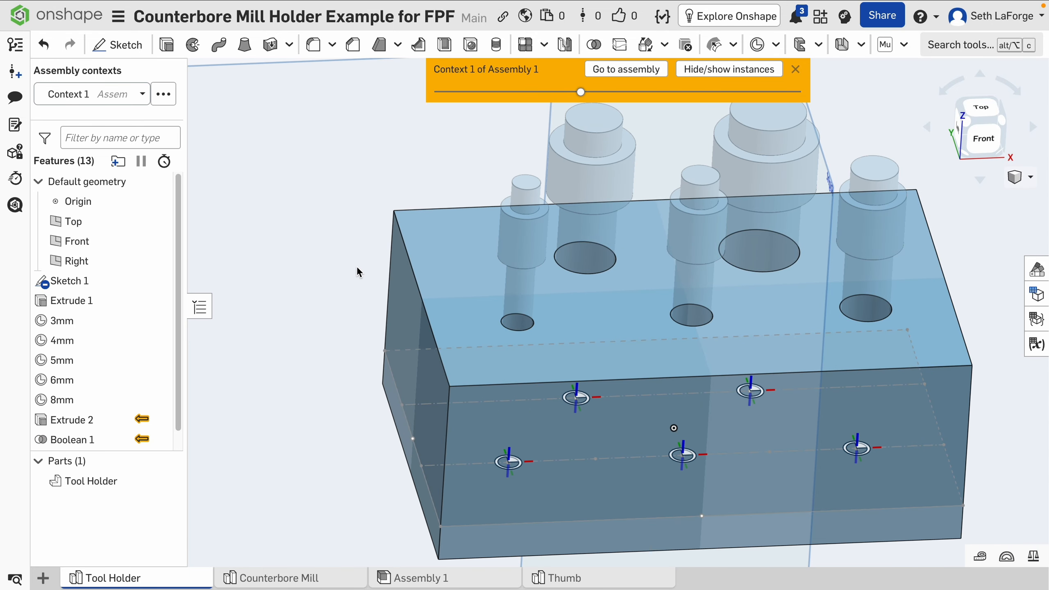
{"action": "left_click", "coordinate": [356, 55]}
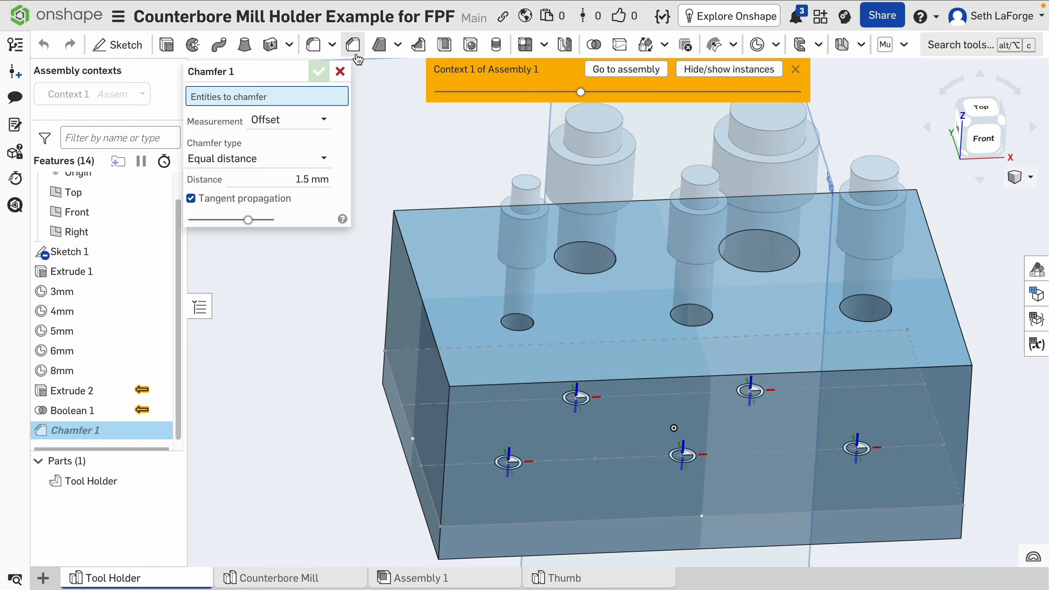
{"action": "left_click", "coordinate": [536, 329]}
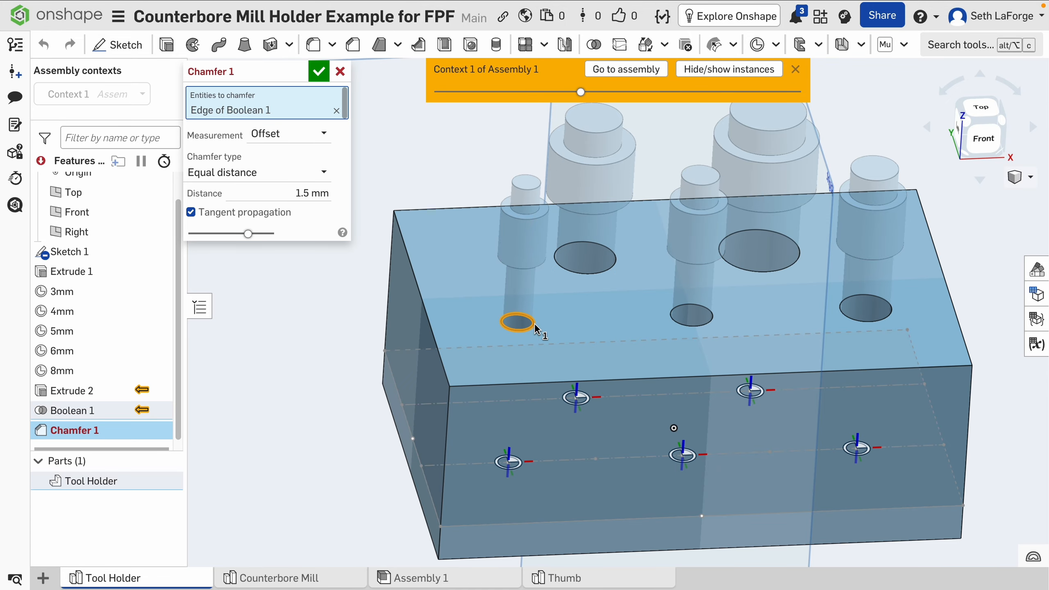
{"action": "left_click", "coordinate": [605, 269]}
{"action": "left_click", "coordinate": [716, 328]}
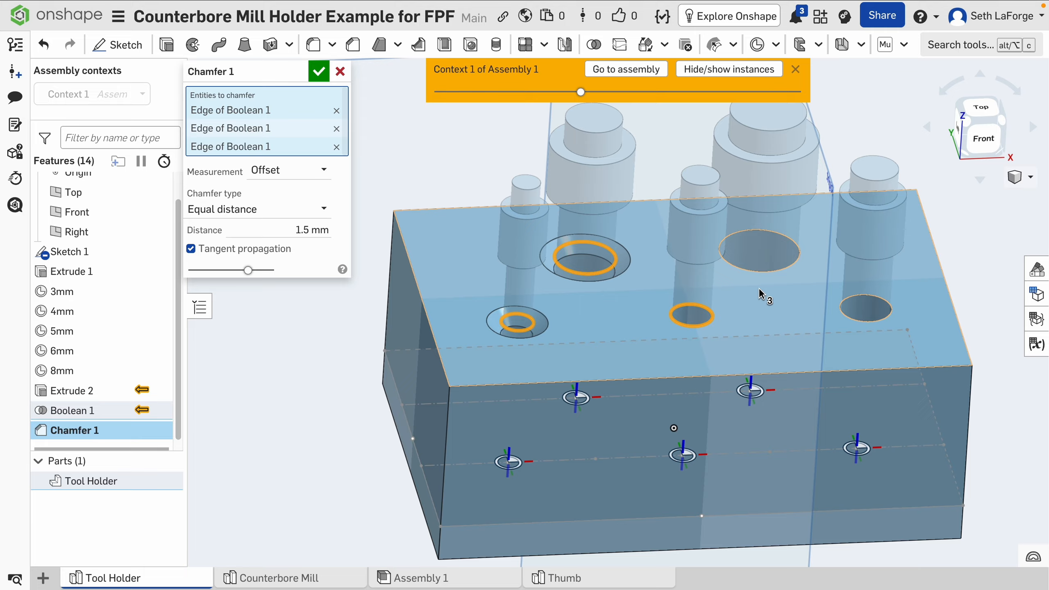
{"action": "left_click", "coordinate": [784, 275]}
{"action": "left_click", "coordinate": [887, 324]}
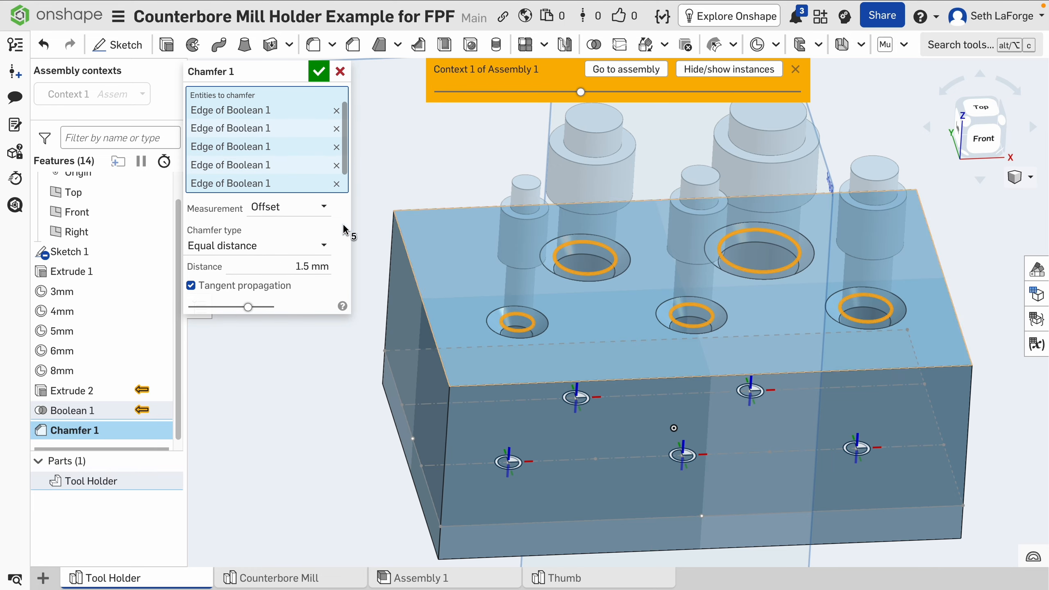
Define the hole chamfer by two distances, 1 mm for Distance 1 and 4 mm for Distance 2, and accept it.
{"action": "left_click", "coordinate": [268, 246]}
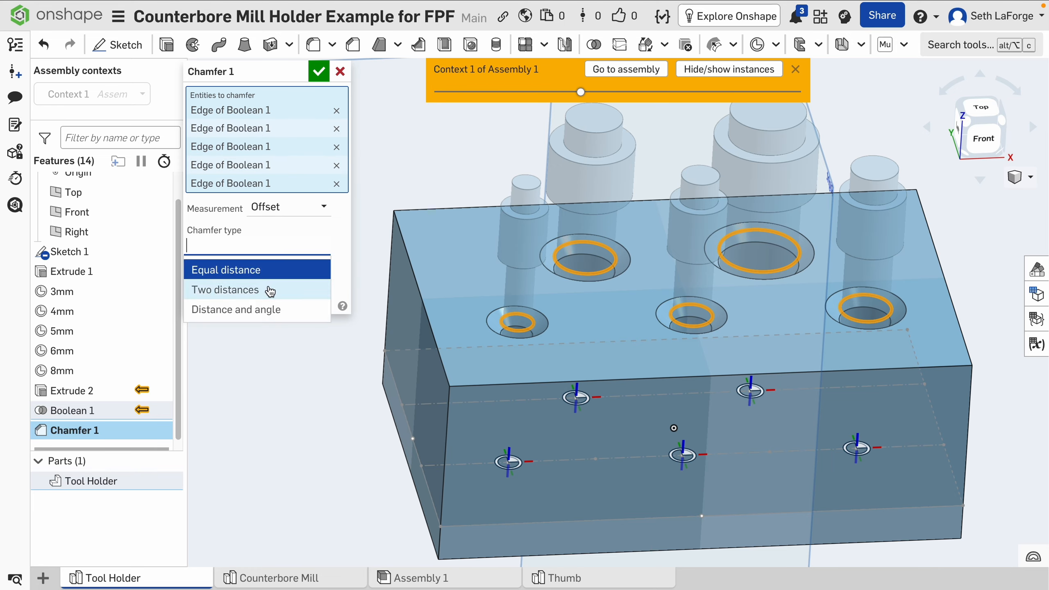
{"action": "left_click", "coordinate": [269, 292]}
{"action": "left_click", "coordinate": [297, 266]}
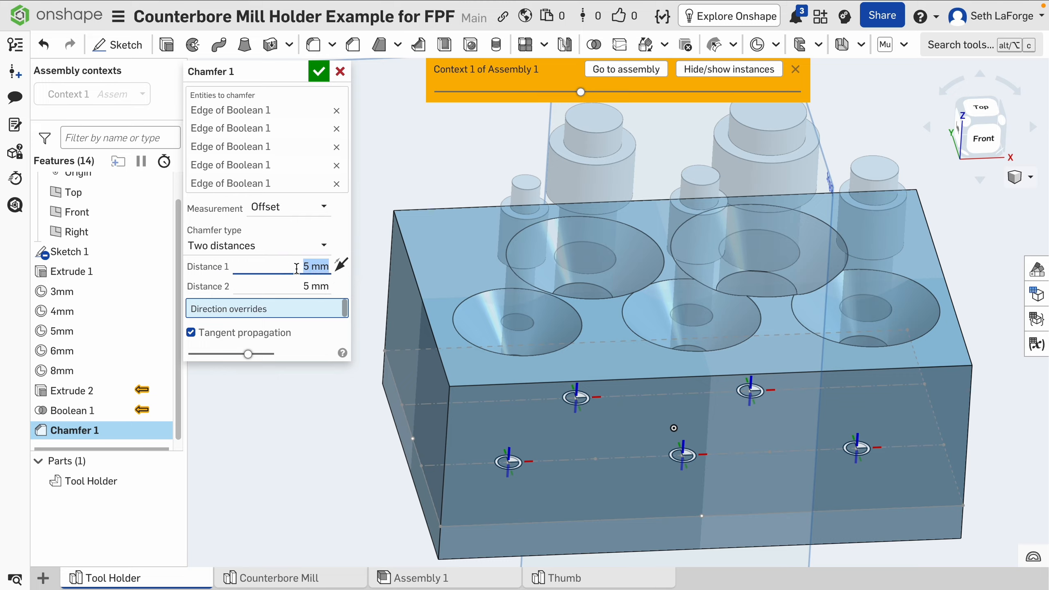
{"action": "type", "text": "1"}
{"action": "key", "text": "Tab"}
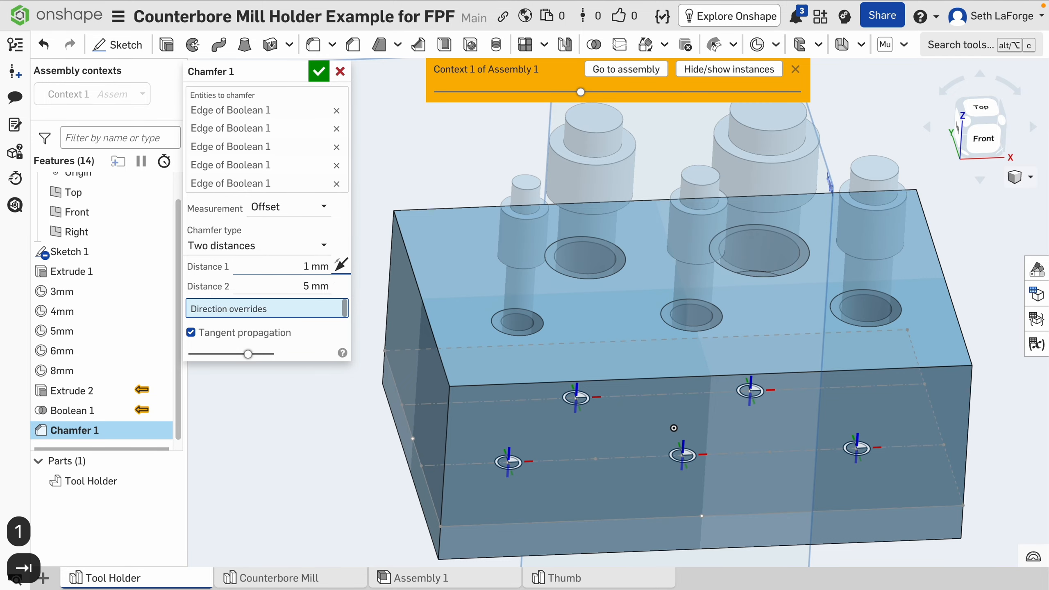
{"action": "type", "text": "4"}
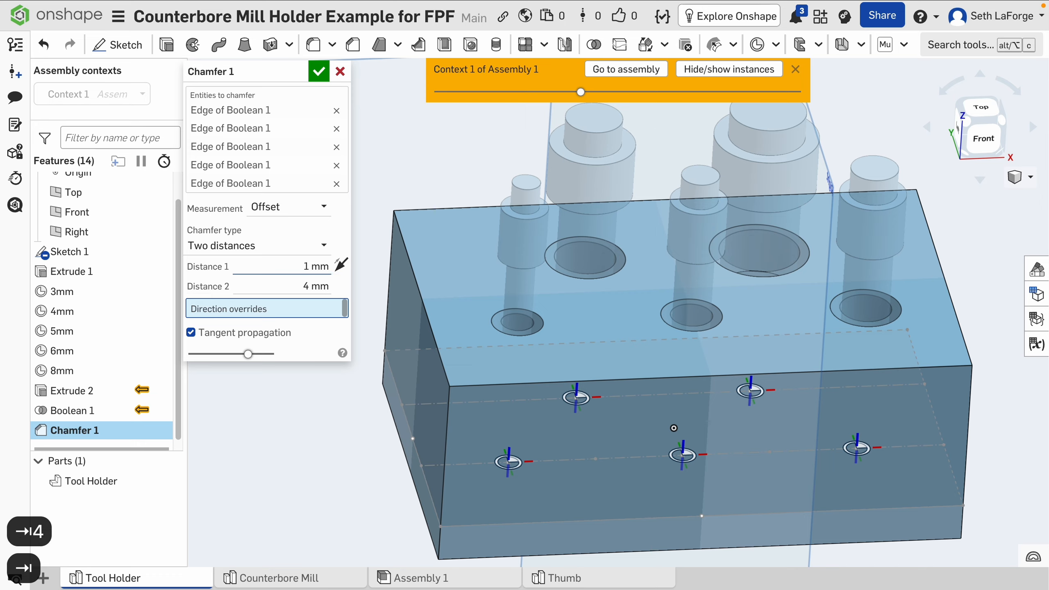
{"action": "left_click", "coordinate": [320, 71]}
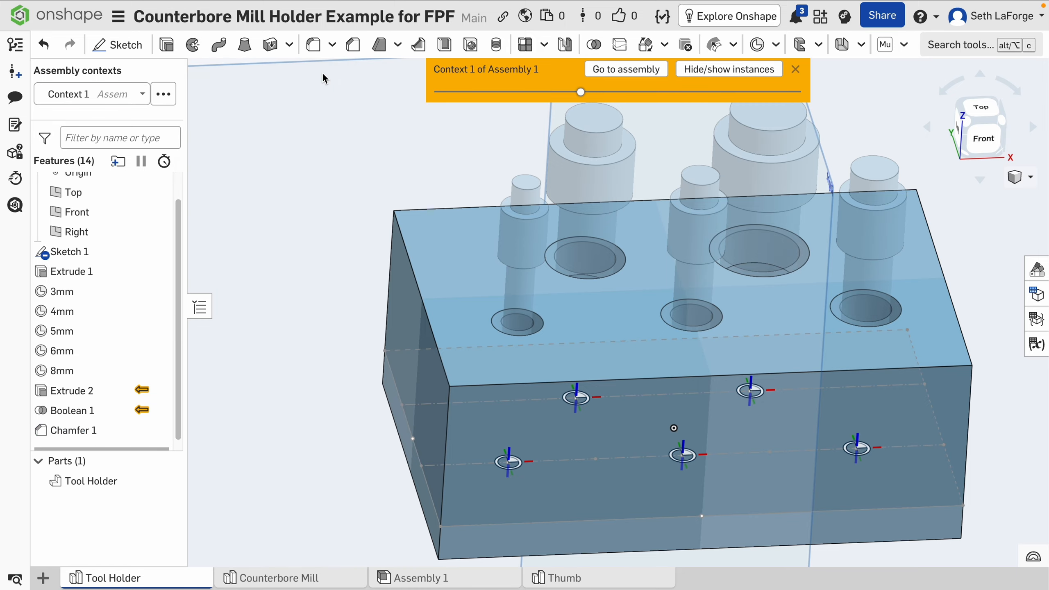
Edit the hole chamfer and set its Distance 2 to 3 mm.
{"action": "right_click_drag", "start_coordinate": [663, 306], "coordinate": [614, 307]}
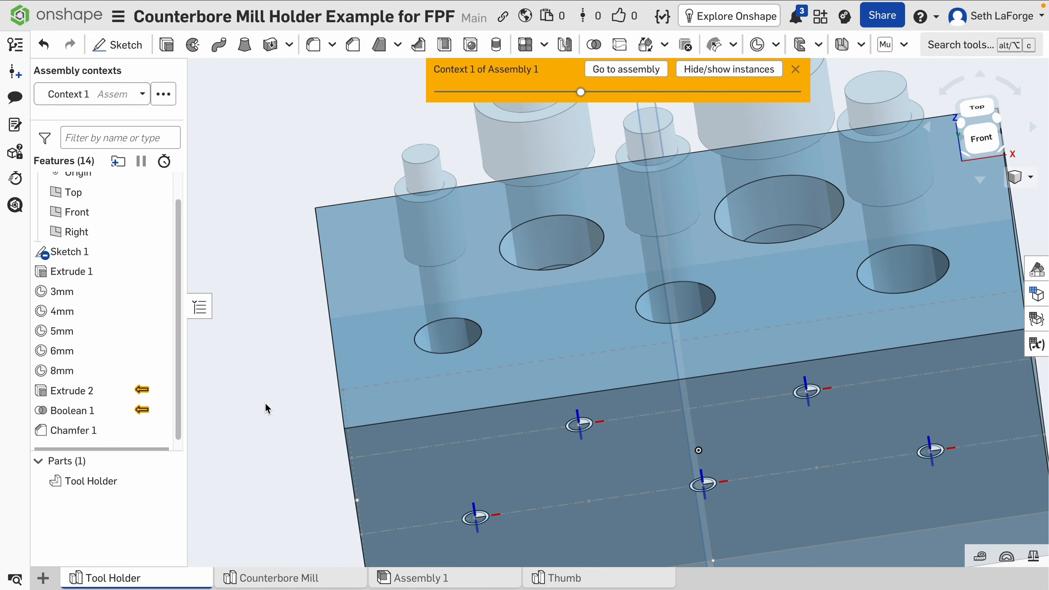
{"action": "double_click", "coordinate": [120, 430]}
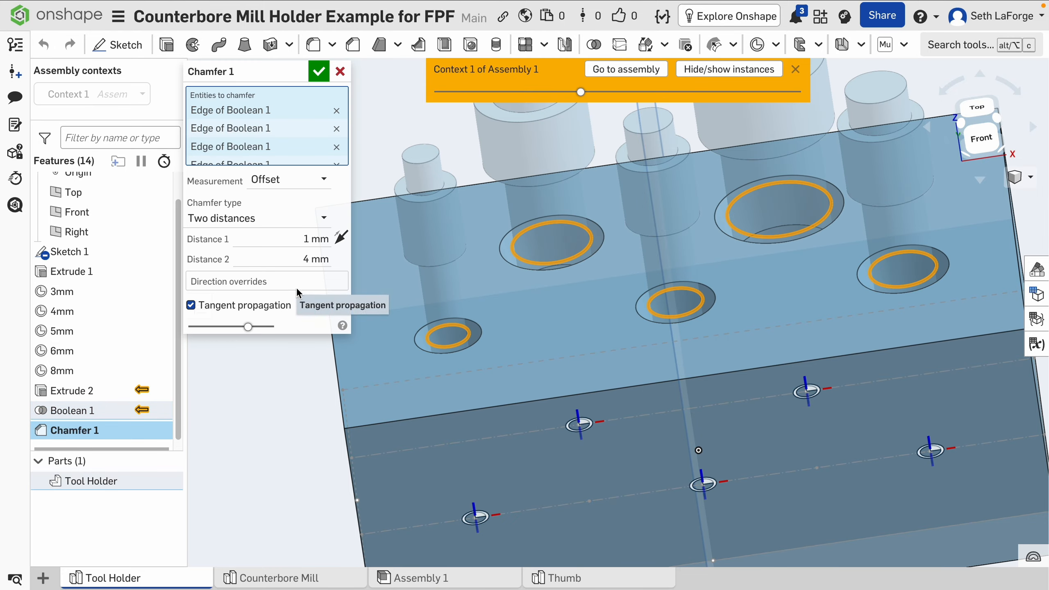
{"action": "left_click", "coordinate": [303, 251]}
{"action": "type", "text": "3"}
{"action": "key", "text": "Return"}
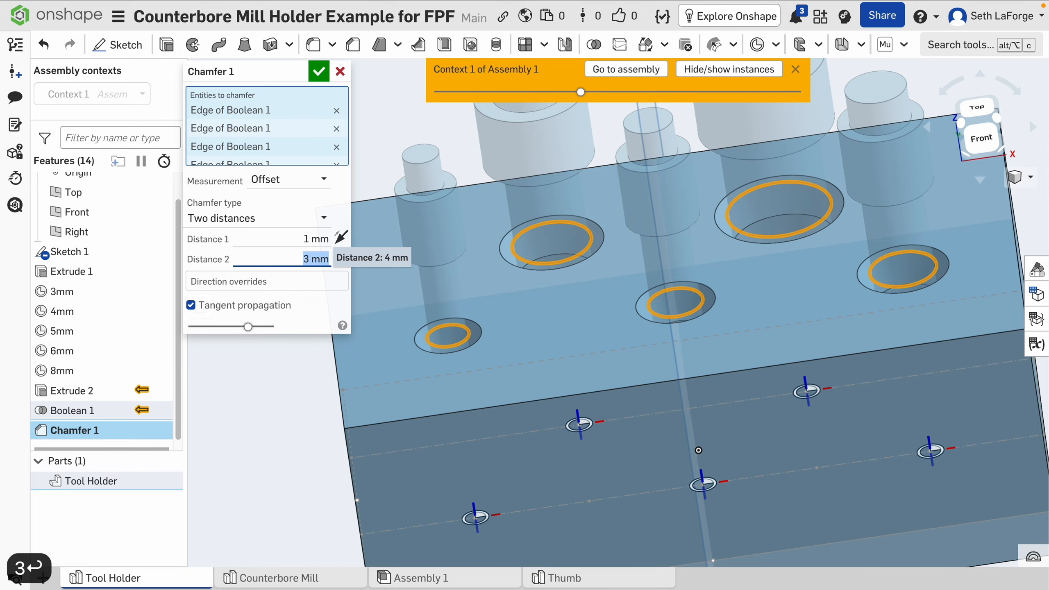
Accept the edited hole chamfer with a Distance 2 of 3 mm.
{"action": "left_click", "coordinate": [318, 71]}
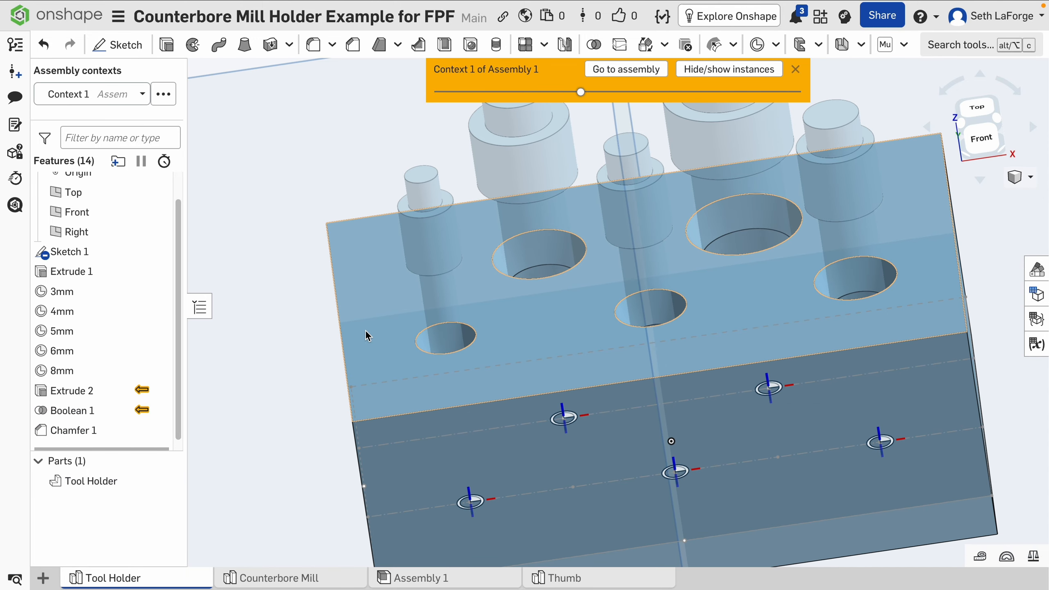
{"action": "left_click", "coordinate": [352, 44]}
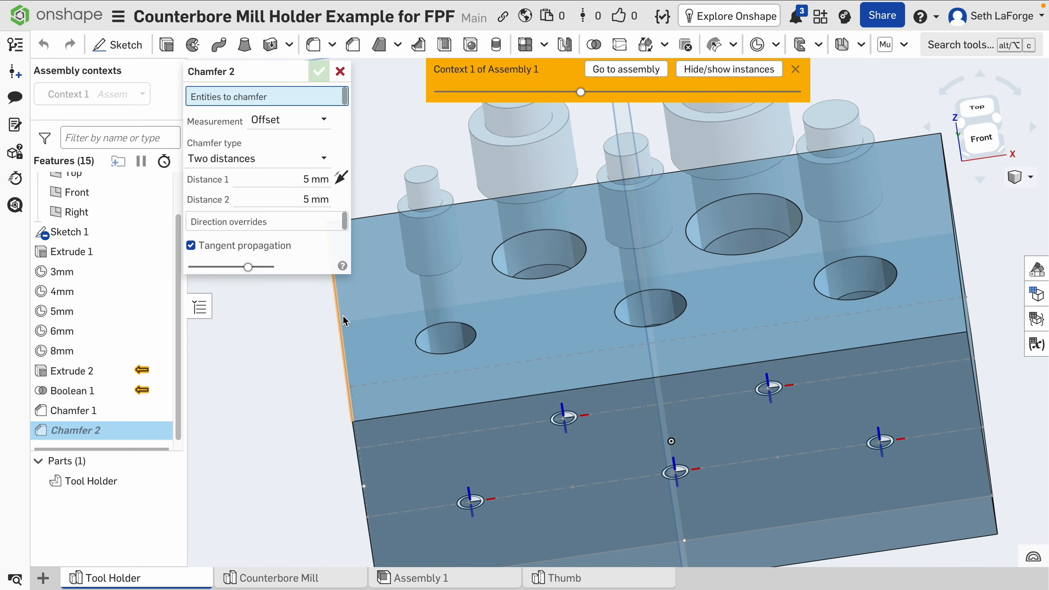
{"action": "left_click", "coordinate": [340, 71]}
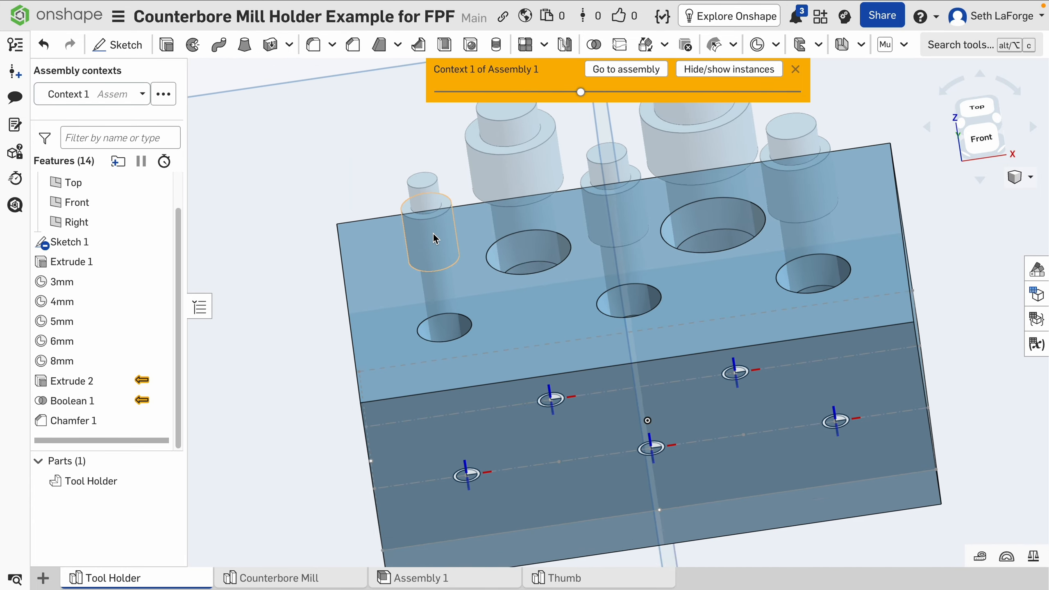
{"action": "scroll", "coordinate": [434, 234], "scroll_direction": "down", "scroll_amount": 2}
{"action": "mouse_move", "coordinate": [503, 317]}
{"action": "right_mouse_down"}
{"action": "mouse_move", "coordinate": [518, 309]}
{"action": "mouse_move", "coordinate": [487, 281]}
{"action": "mouse_move", "coordinate": [504, 327]}
{"action": "right_mouse_up"}
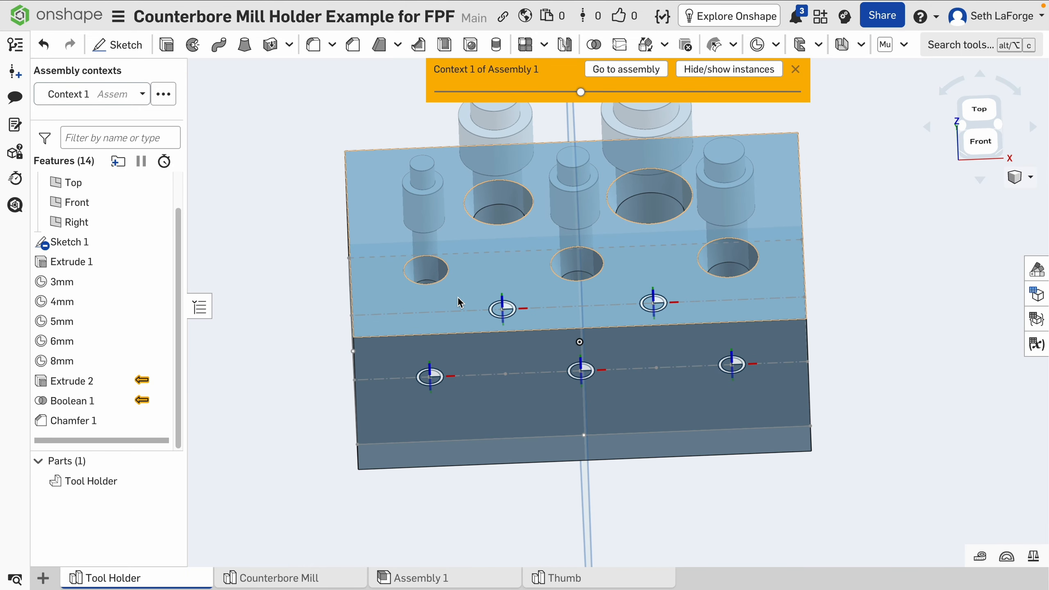
Examine the counterbore mill model in its own part studio and switch to Assembly 1.
{"action": "left_click", "coordinate": [305, 580]}
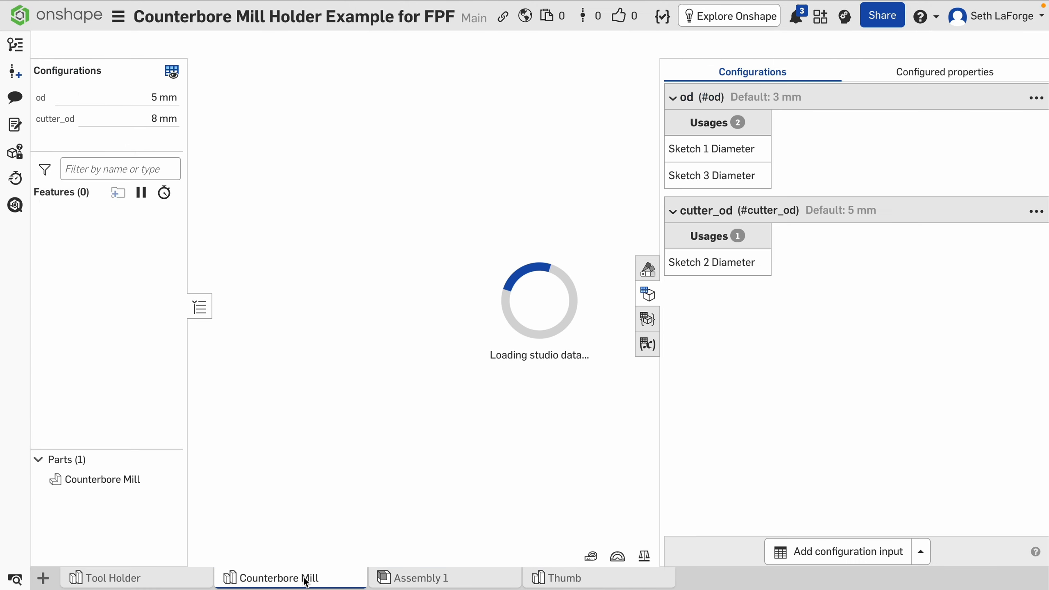
{"action": "mouse_move", "coordinate": [541, 309]}
{"action": "right_mouse_down"}
{"action": "mouse_move", "coordinate": [538, 271]}
{"action": "mouse_move", "coordinate": [550, 297]}
{"action": "right_mouse_up"}
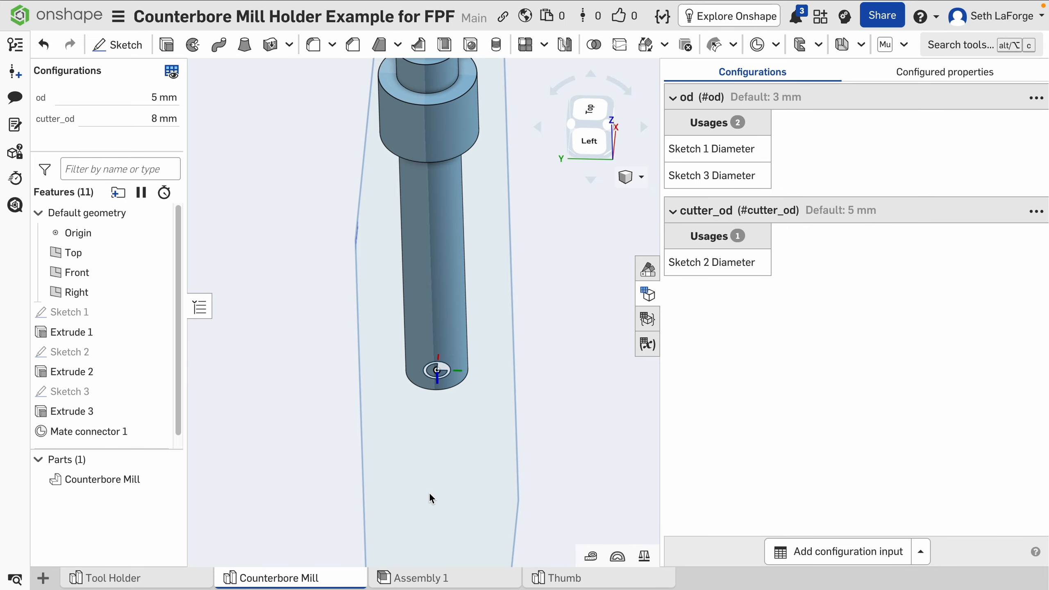
{"action": "left_click", "coordinate": [441, 577]}
{"action": "scroll", "coordinate": [644, 248], "scroll_direction": "up", "scroll_amount": 5}
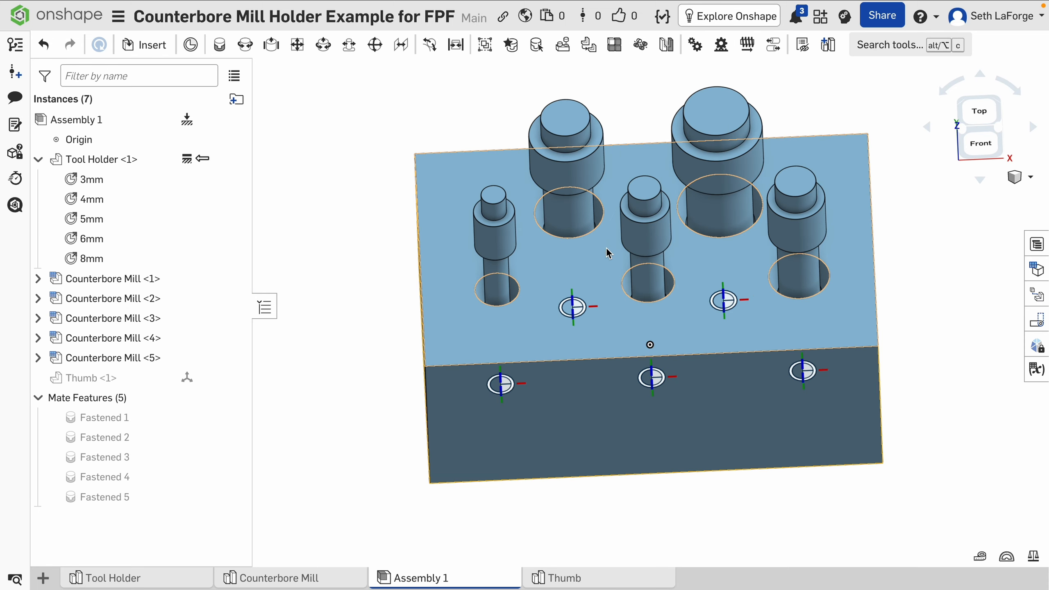
Open the configuration of Counterbore Mill <5> and regenerate it with an od of 8.5 mm.
{"action": "left_click", "coordinate": [725, 129]}
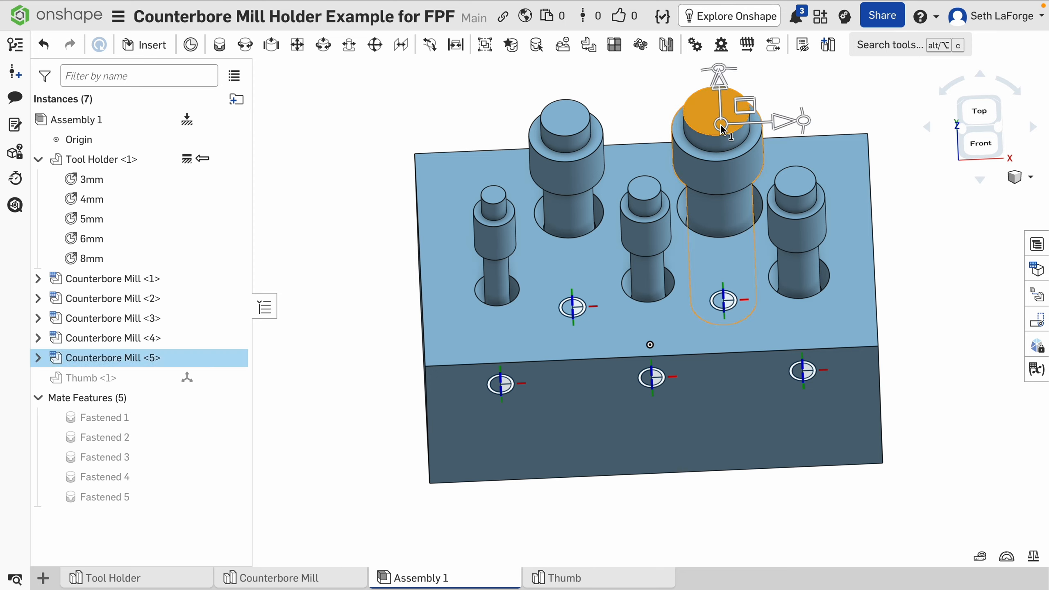
{"action": "right_click", "coordinate": [123, 362]}
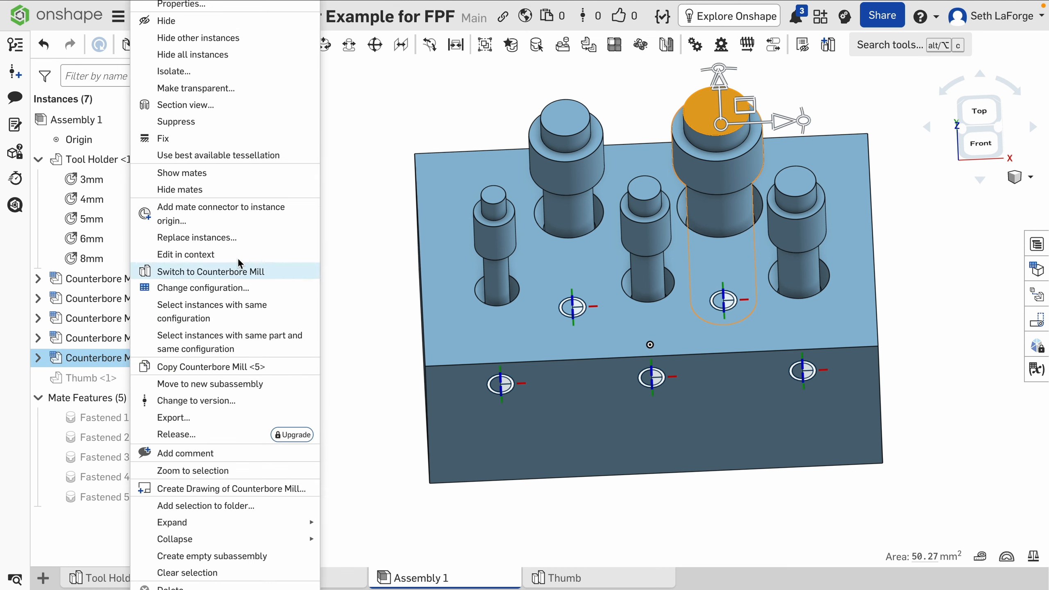
{"action": "left_click", "coordinate": [231, 288]}
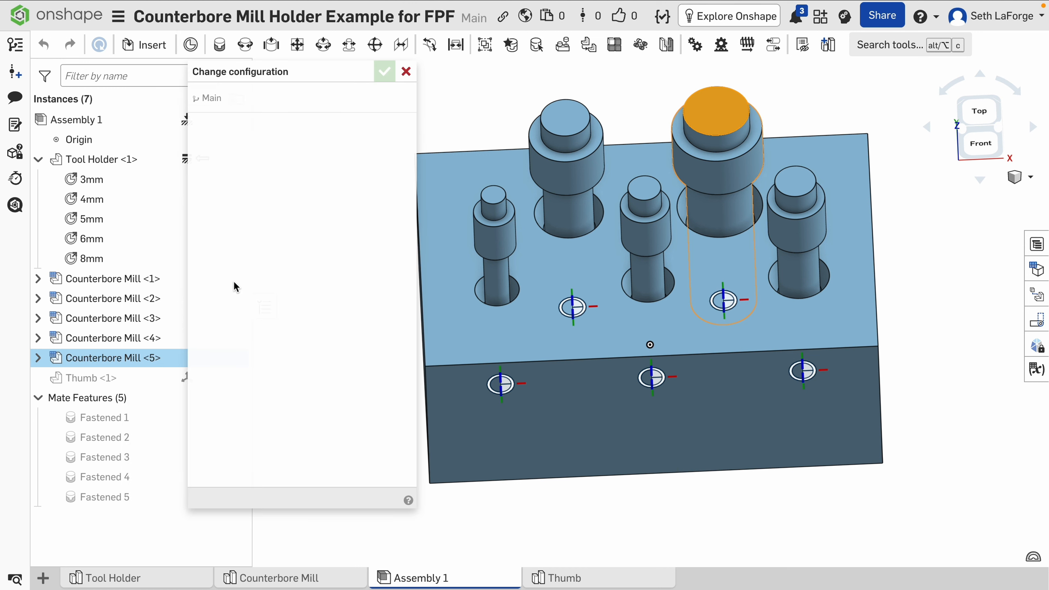
{"action": "left_click", "coordinate": [372, 155]}
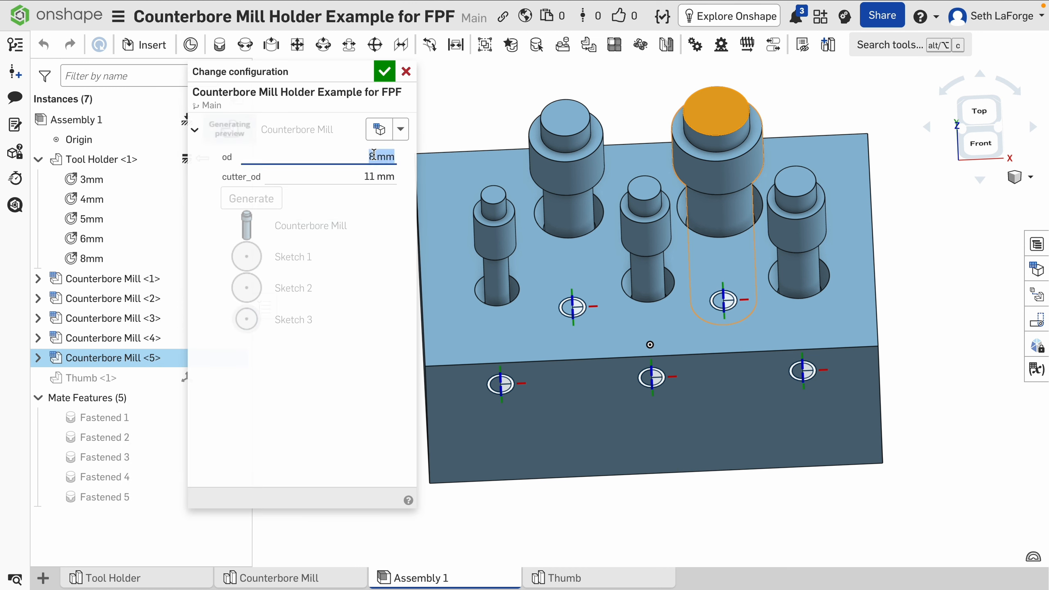
{"action": "type", "text": "8.5"}
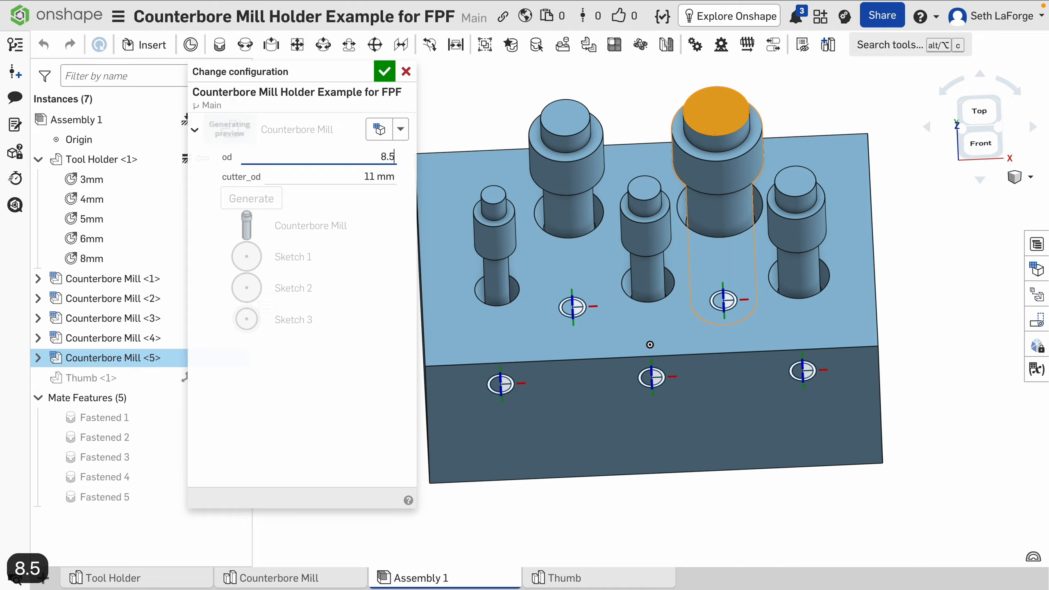
{"action": "key", "text": "Tab"}
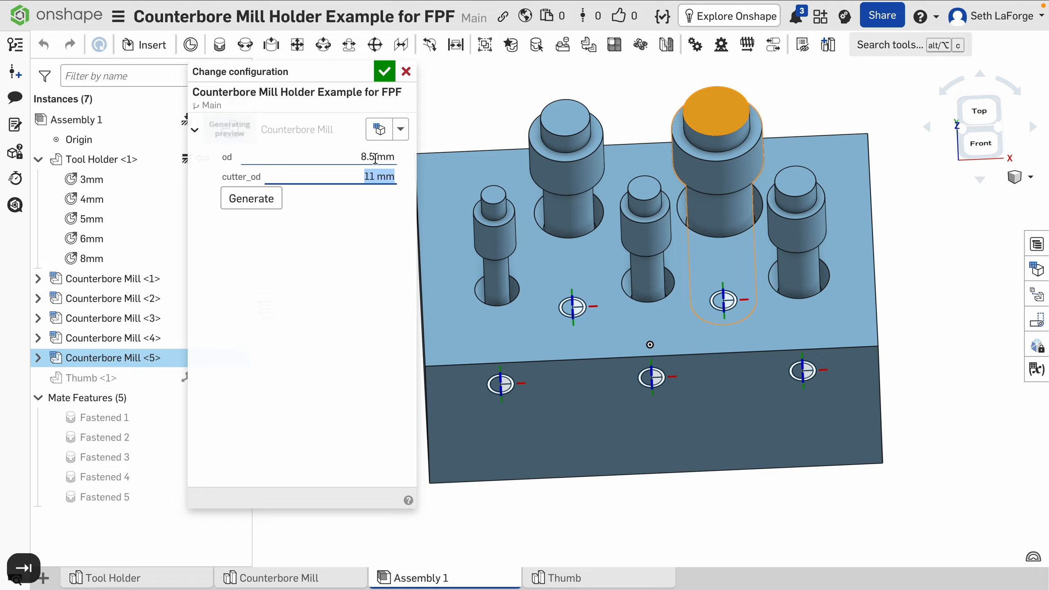
{"action": "left_click", "coordinate": [263, 201]}
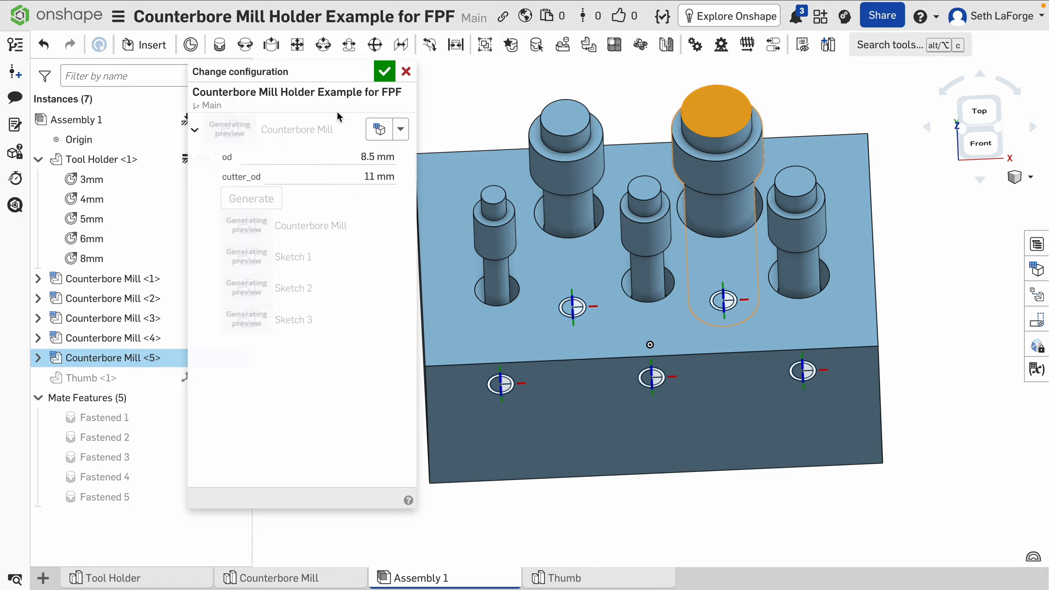
Set the mill's configuration to od 10 mm and cutter_od 12 mm, regenerate it and accept.
{"action": "left_click", "coordinate": [364, 164]}
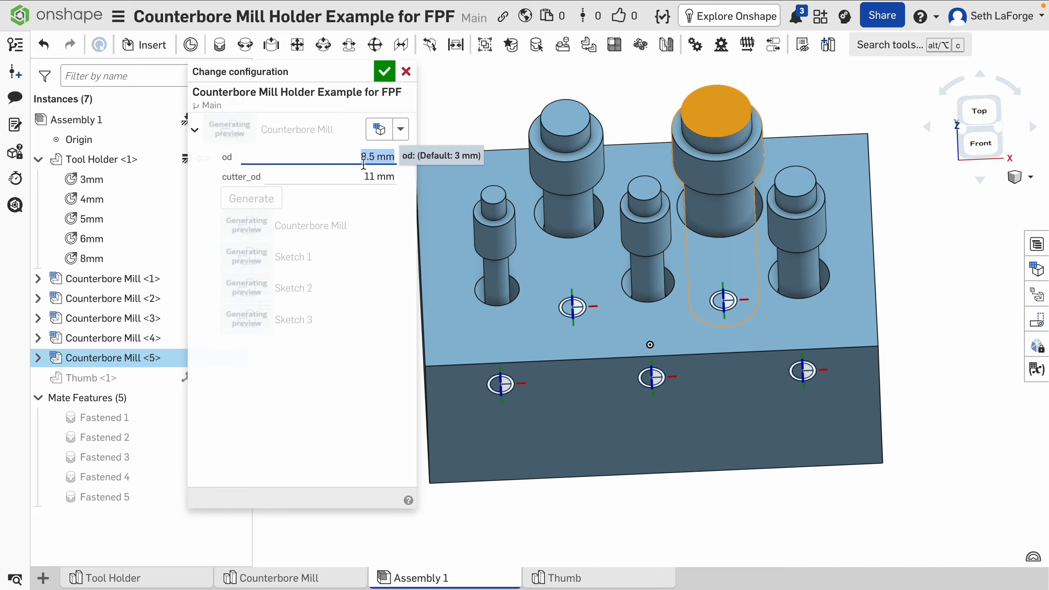
{"action": "type", "text": "10"}
{"action": "key", "text": "Tab"}
{"action": "type", "text": "12"}
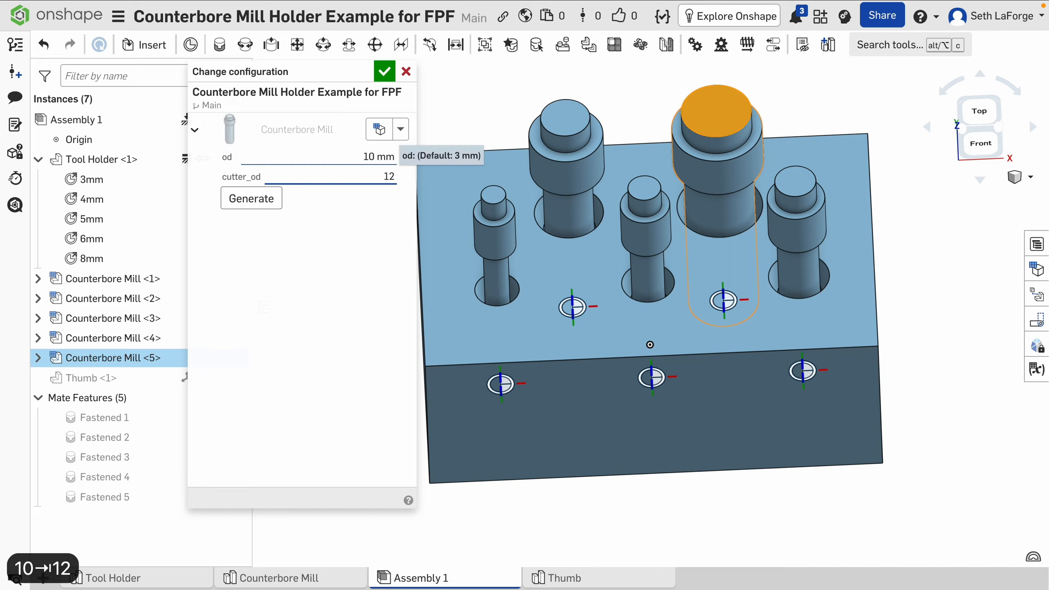
{"action": "left_click", "coordinate": [237, 199]}
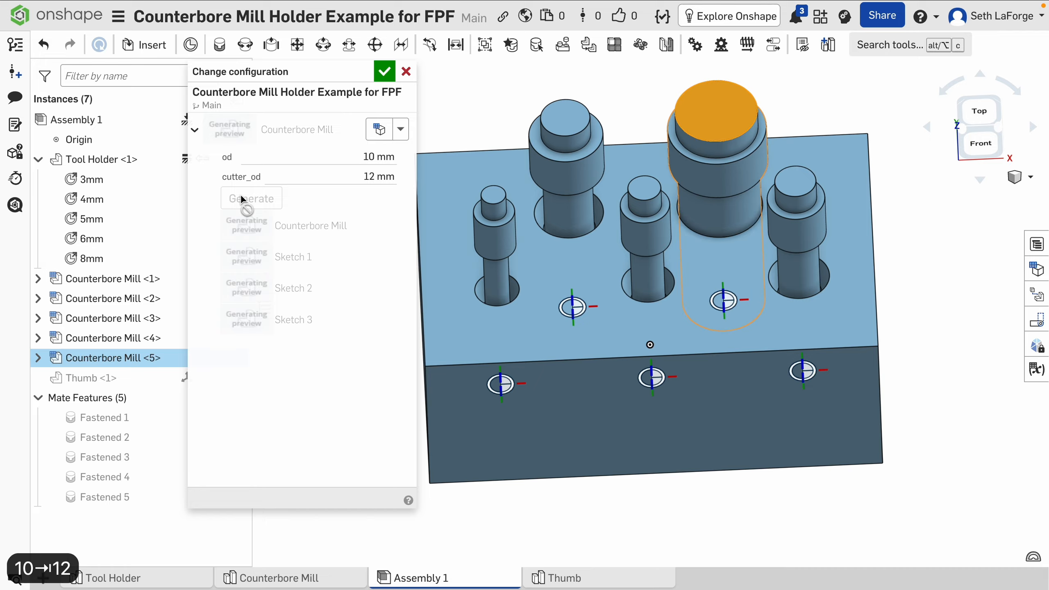
{"action": "left_click", "coordinate": [383, 80]}
Update Context 1 of the Tool Holder so that its in-context features follow the reconfigured mill.
{"action": "scroll", "coordinate": [708, 295], "scroll_direction": "up", "scroll_amount": 5}
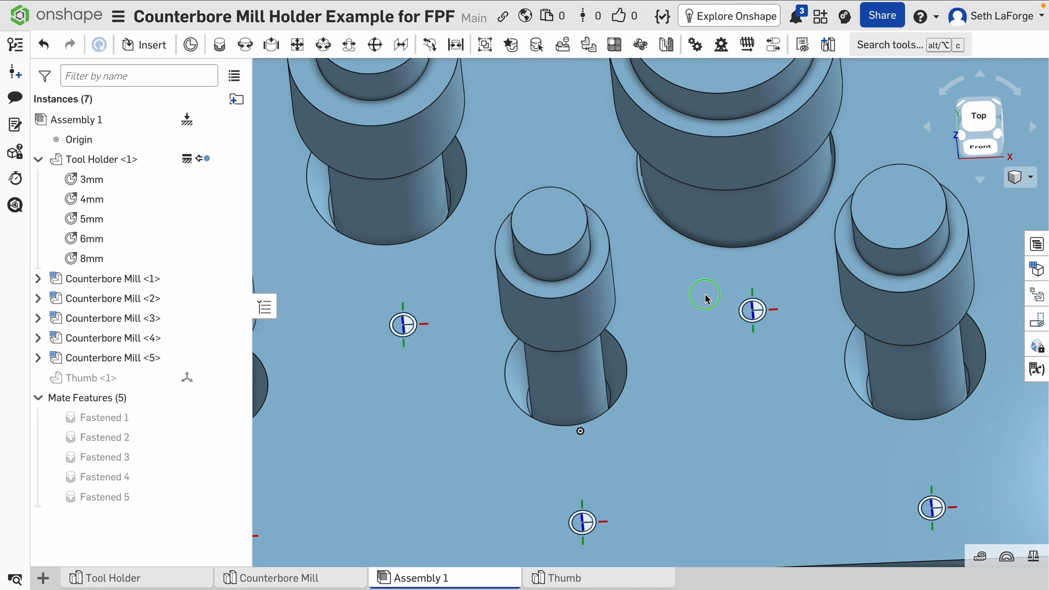
{"action": "scroll", "coordinate": [707, 297], "scroll_direction": "down", "scroll_amount": 3}
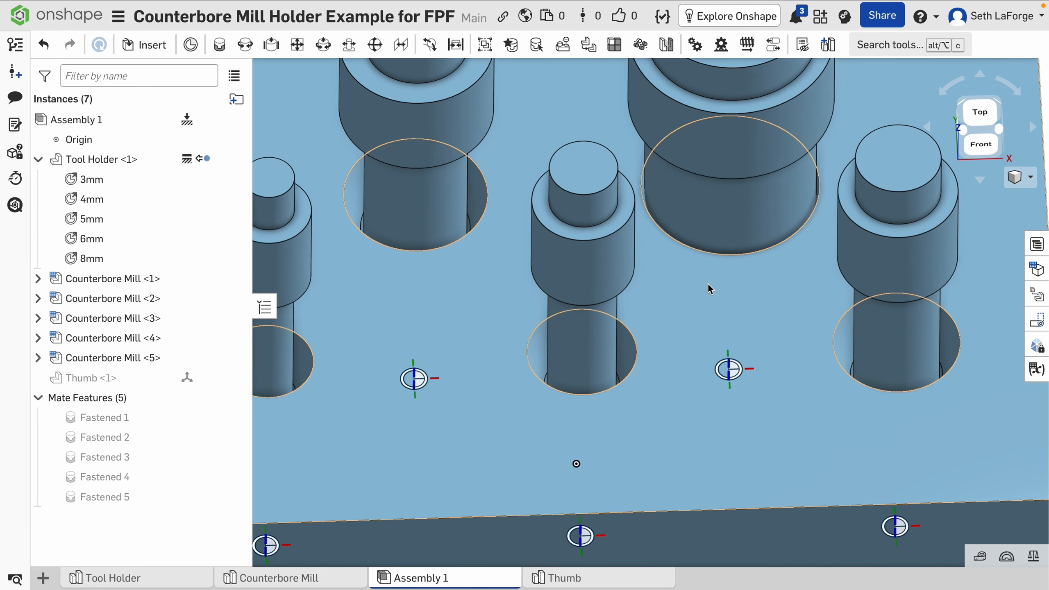
{"action": "scroll", "coordinate": [710, 289], "scroll_direction": "down", "scroll_amount": 1}
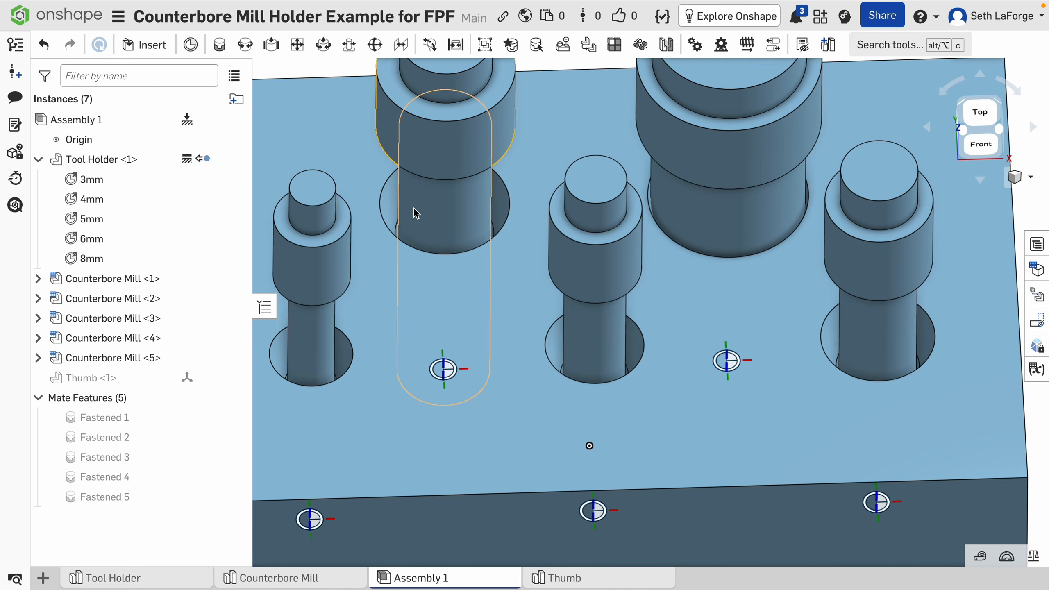
{"action": "scroll", "coordinate": [494, 277], "scroll_direction": "down", "scroll_amount": 3}
{"action": "scroll", "coordinate": [493, 277], "scroll_direction": "up", "scroll_amount": 1}
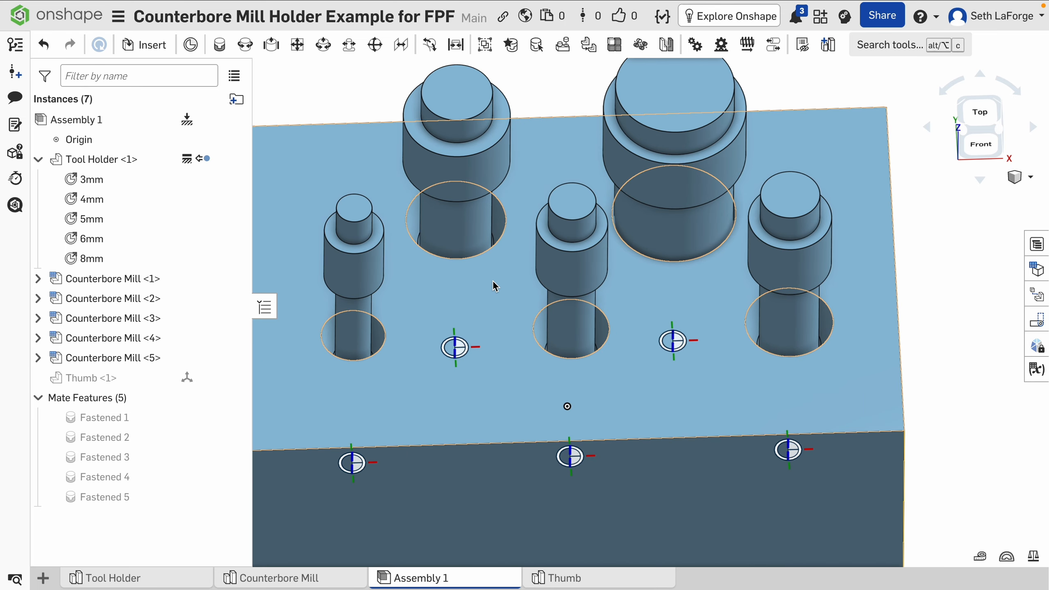
{"action": "middle_click_drag", "start_coordinate": [492, 281], "coordinate": [522, 260]}
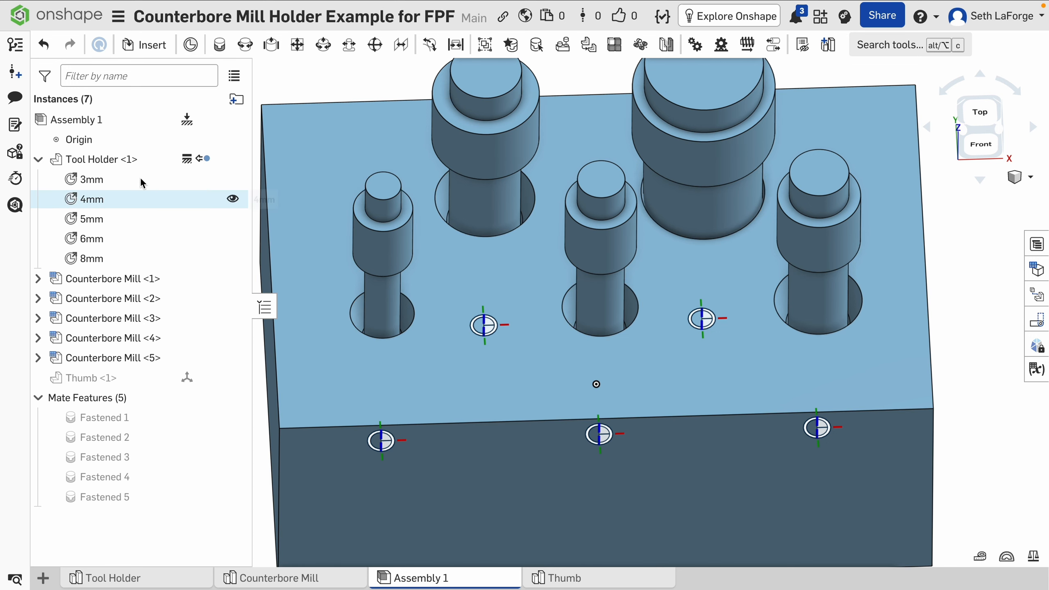
{"action": "right_click", "coordinate": [85, 159]}
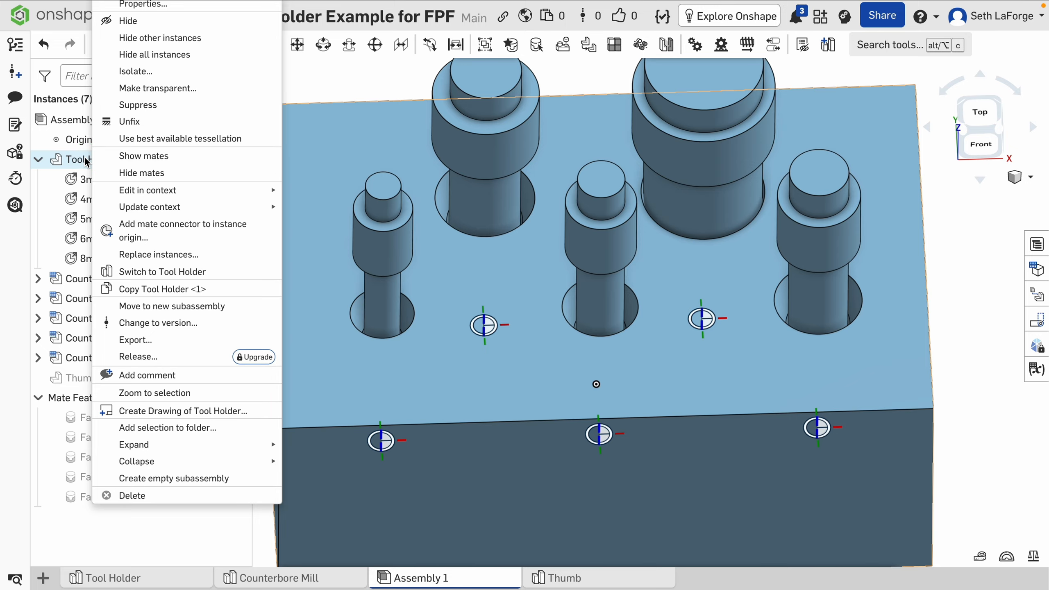
{"action": "mouse_move", "coordinate": [210, 212]}
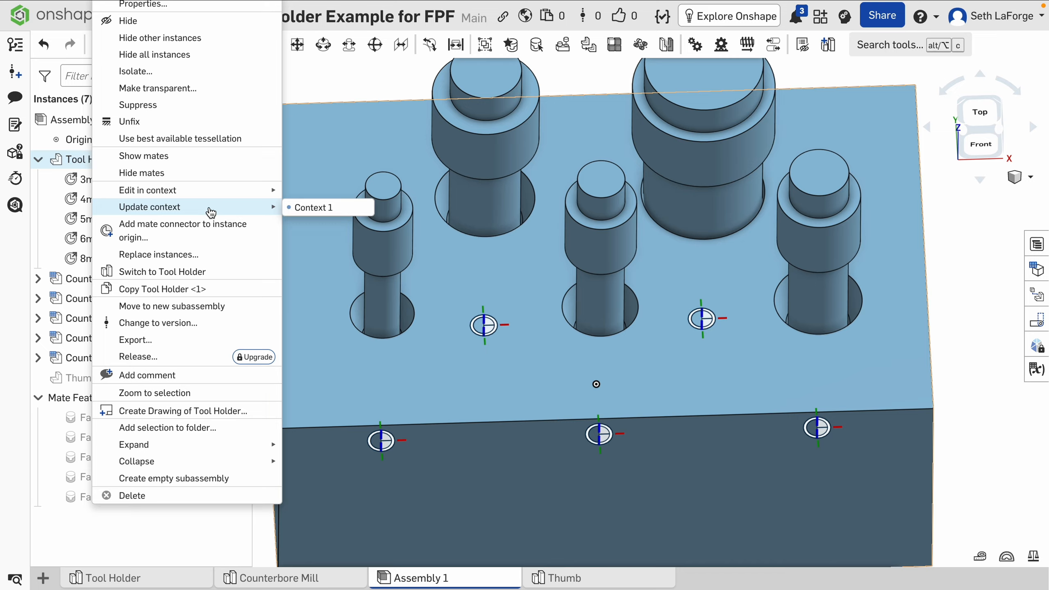
{"action": "left_click", "coordinate": [322, 210]}
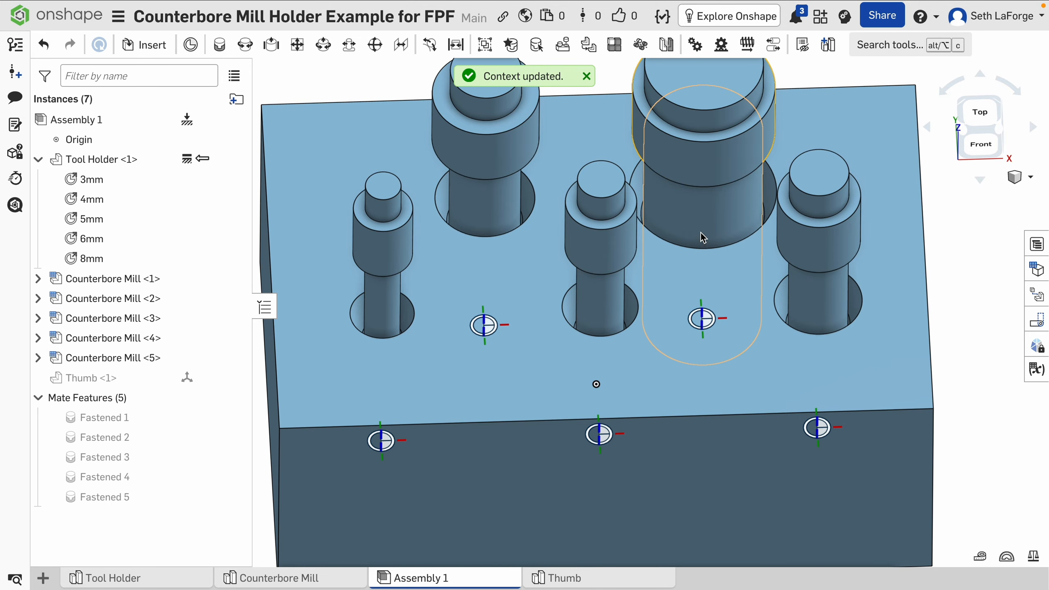
Check the largest mill's hole in the Tool Holder part studio and return to Assembly 1.
{"action": "left_click", "coordinate": [167, 583]}
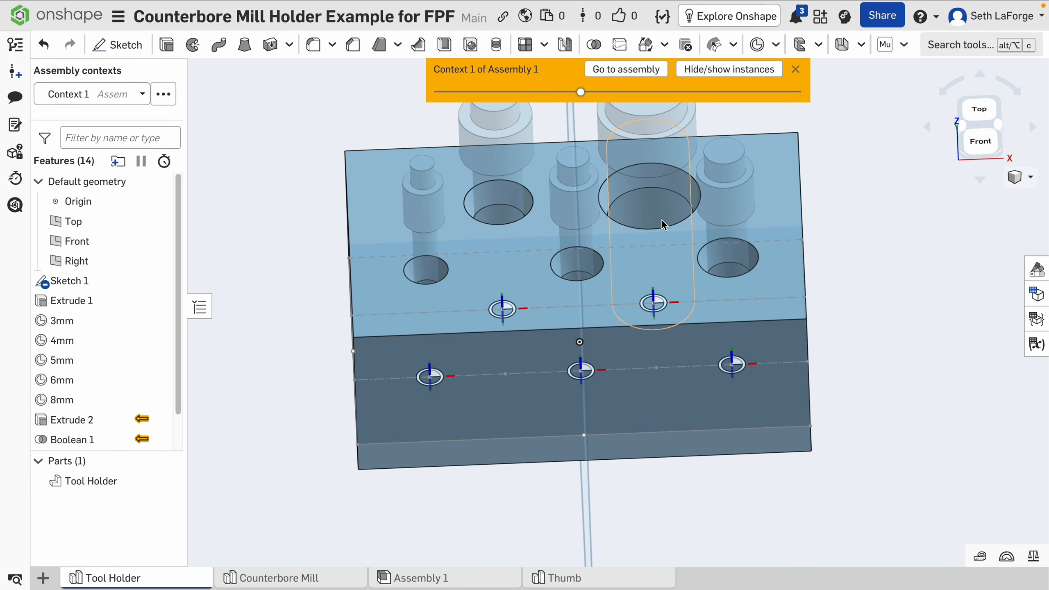
{"action": "scroll", "coordinate": [662, 221], "scroll_direction": "up", "scroll_amount": 1}
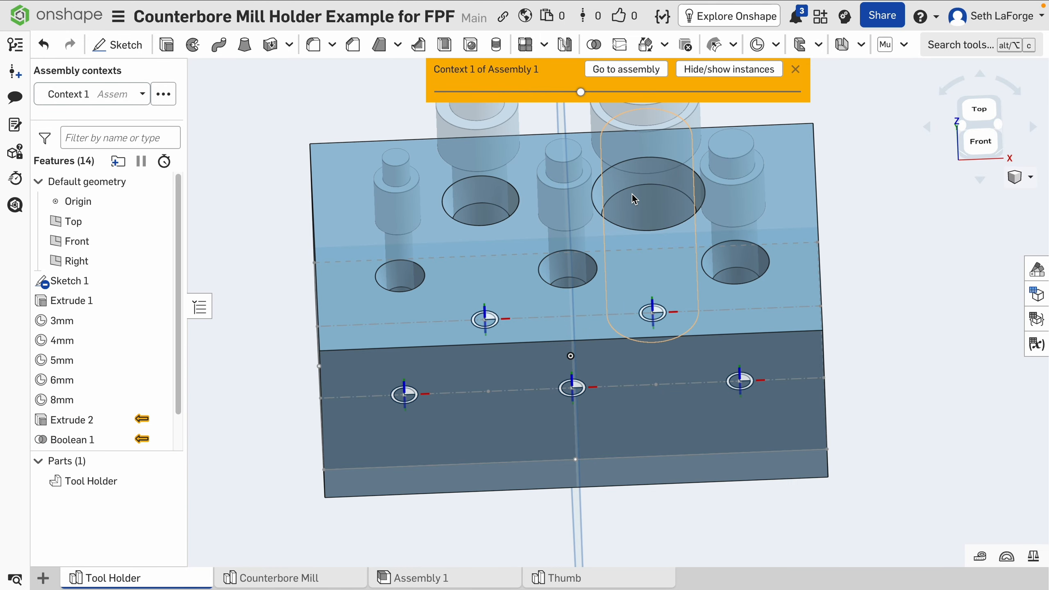
{"action": "left_click", "coordinate": [442, 578]}
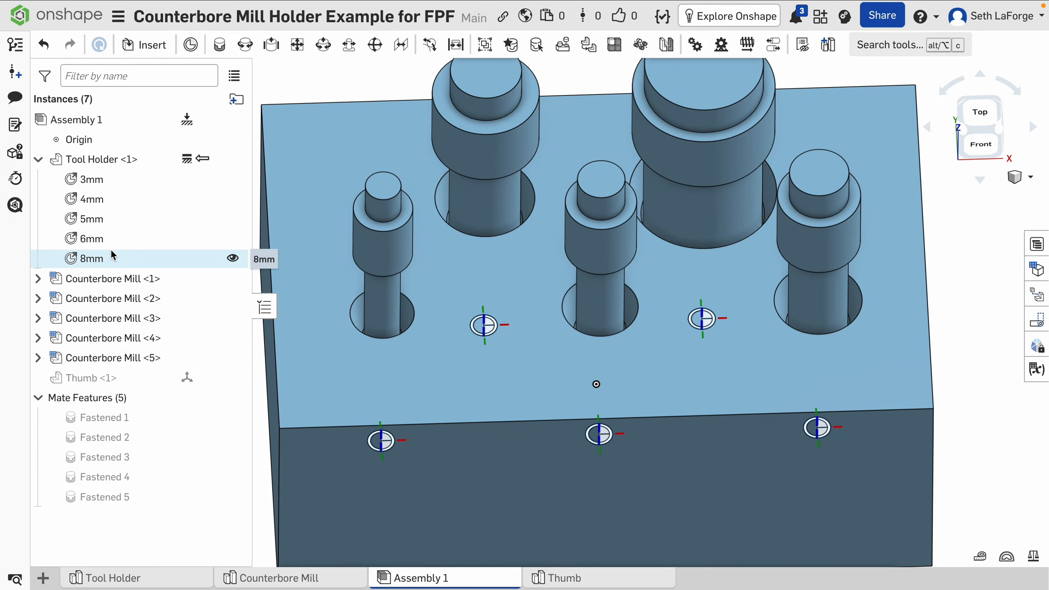
Change the configuration of Counterbore Mill <5> to od 8 mm and cutter_od 10 mm and accept it.
{"action": "right_click", "coordinate": [119, 354]}
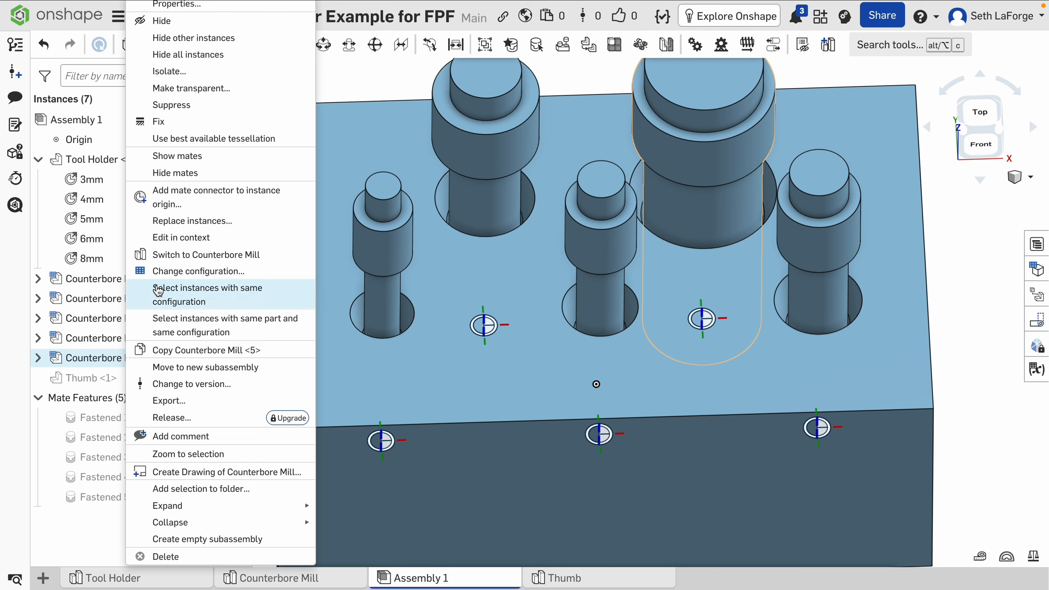
{"action": "left_click", "coordinate": [179, 272]}
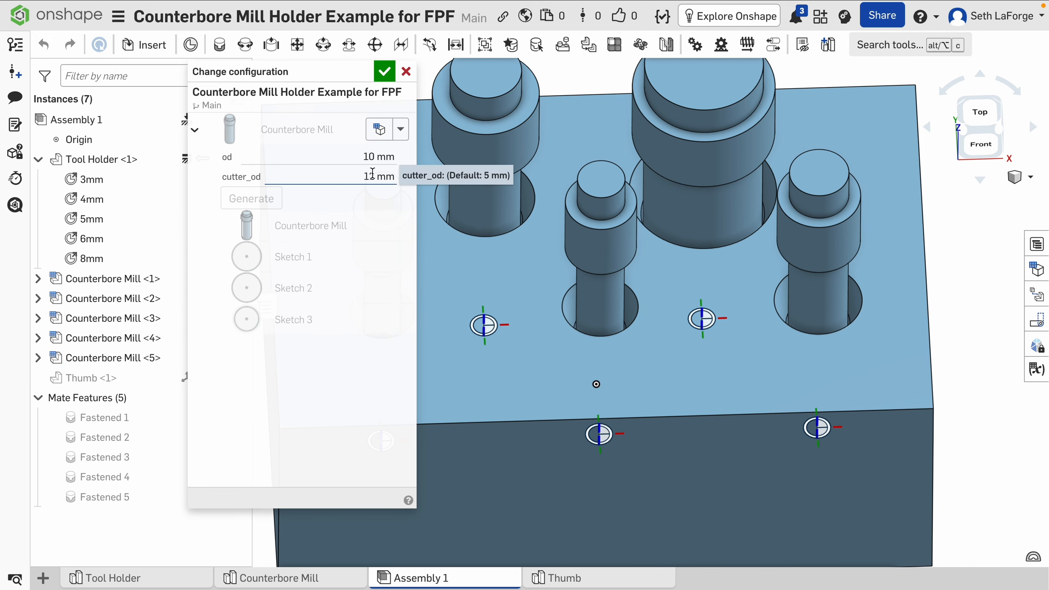
{"action": "left_click", "coordinate": [368, 159]}
{"action": "type", "text": "8"}
{"action": "key", "text": "Tab"}
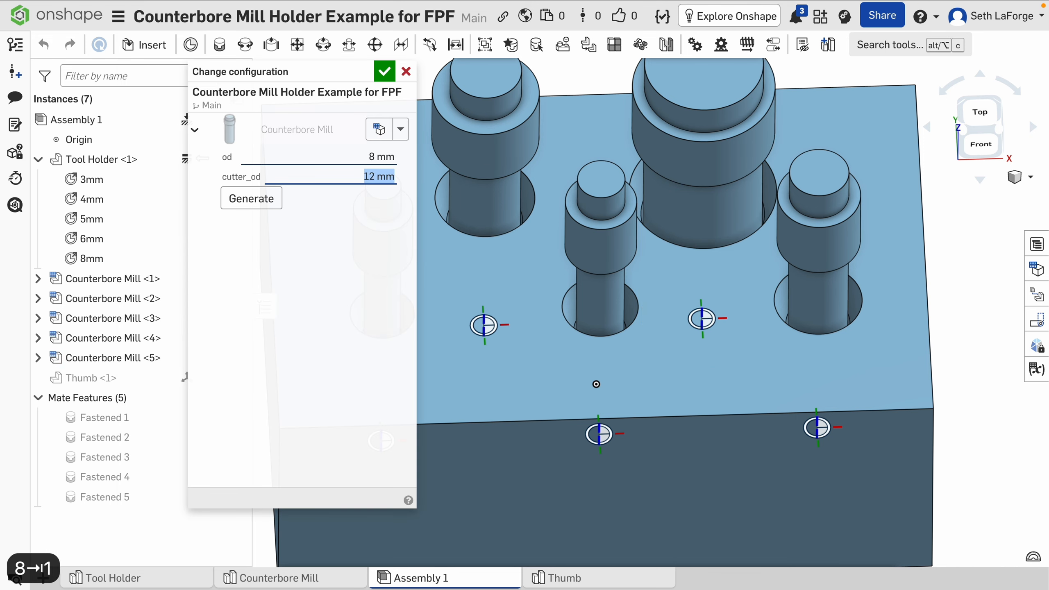
{"action": "type", "text": "10"}
{"action": "key", "text": "Tab"}
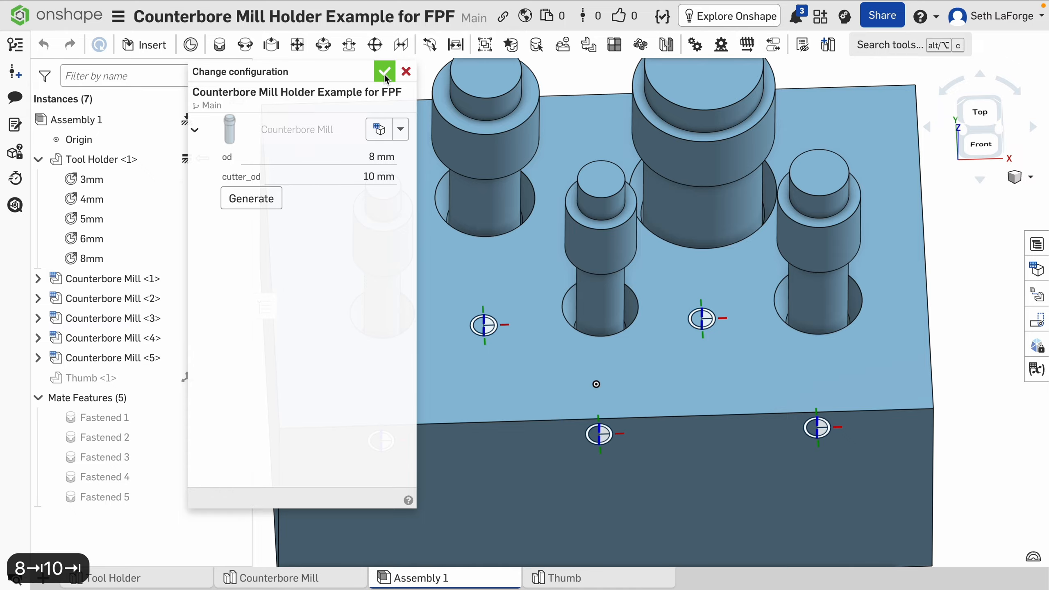
{"action": "left_click", "coordinate": [384, 71]}
{"action": "scroll", "coordinate": [737, 239], "scroll_direction": "up", "scroll_amount": 1}
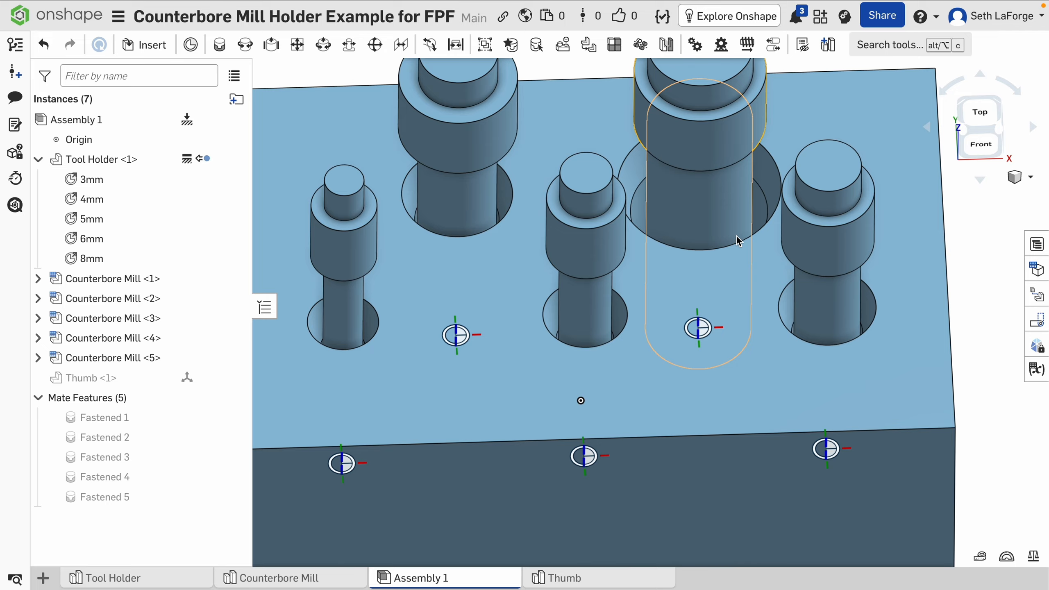
Open the Tool Holder part studio and examine the largest mill's hole against the changed mill configuration.
{"action": "left_click", "coordinate": [181, 578]}
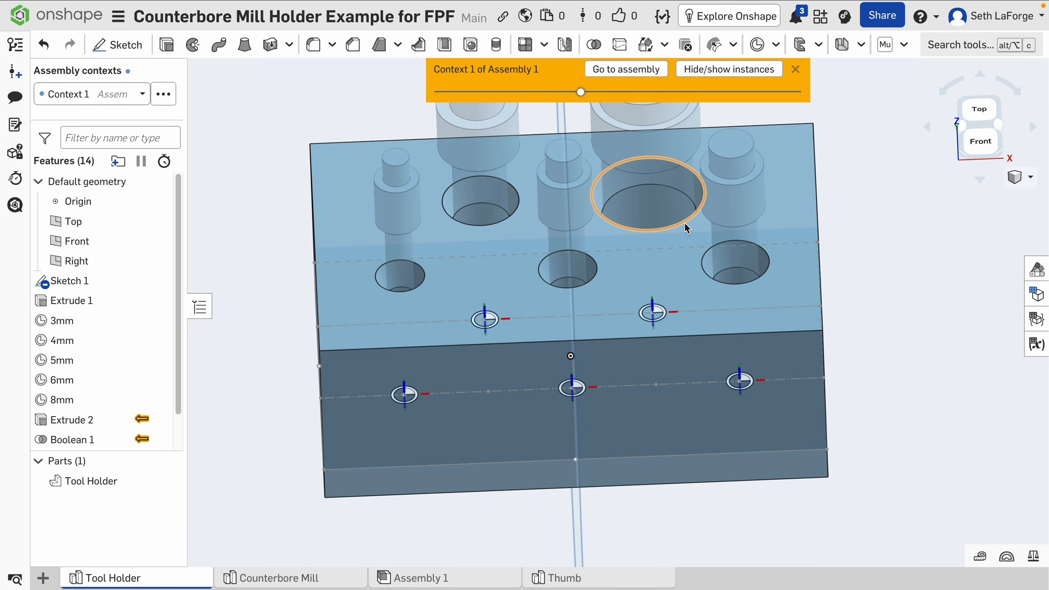
{"action": "right_click_drag", "start_coordinate": [620, 256], "coordinate": [624, 267]}
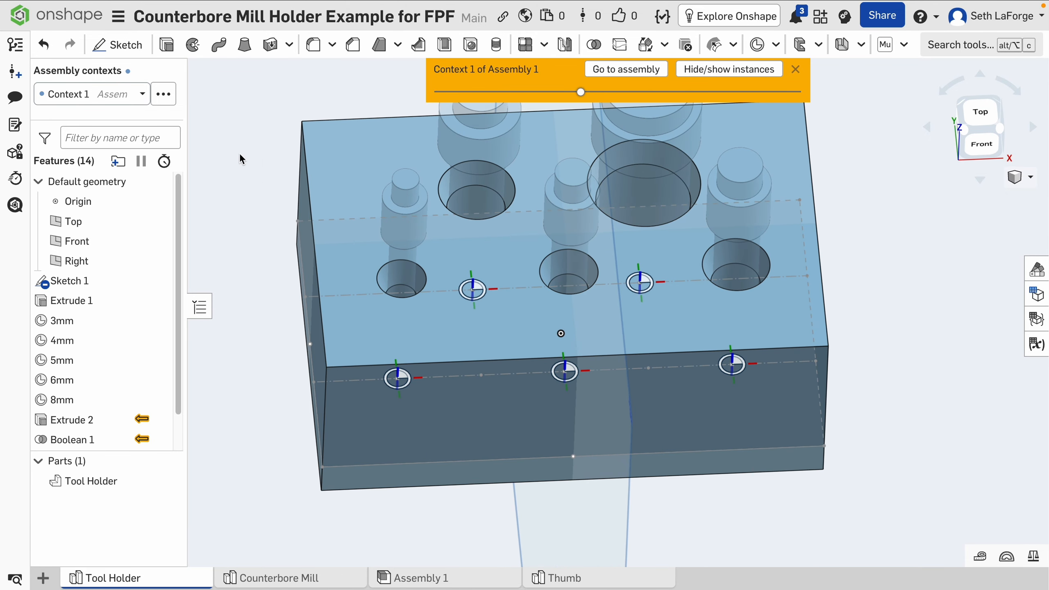
Update Context 1 of the Tool Holder and inspect how its holes fit the changed mill configuration.
{"action": "left_click", "coordinate": [141, 96]}
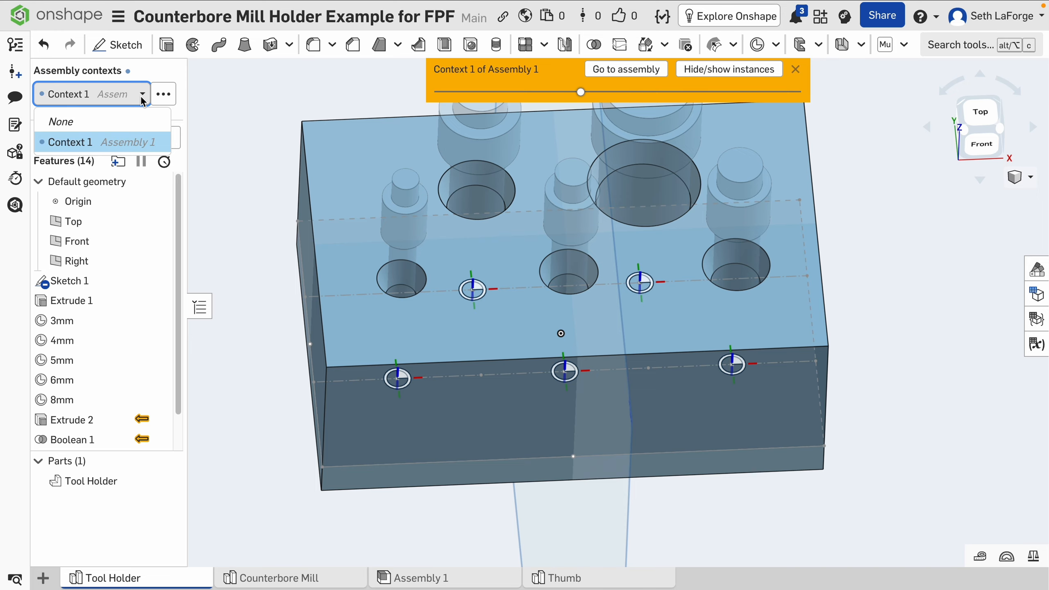
{"action": "left_click", "coordinate": [141, 95]}
{"action": "left_click", "coordinate": [164, 95]}
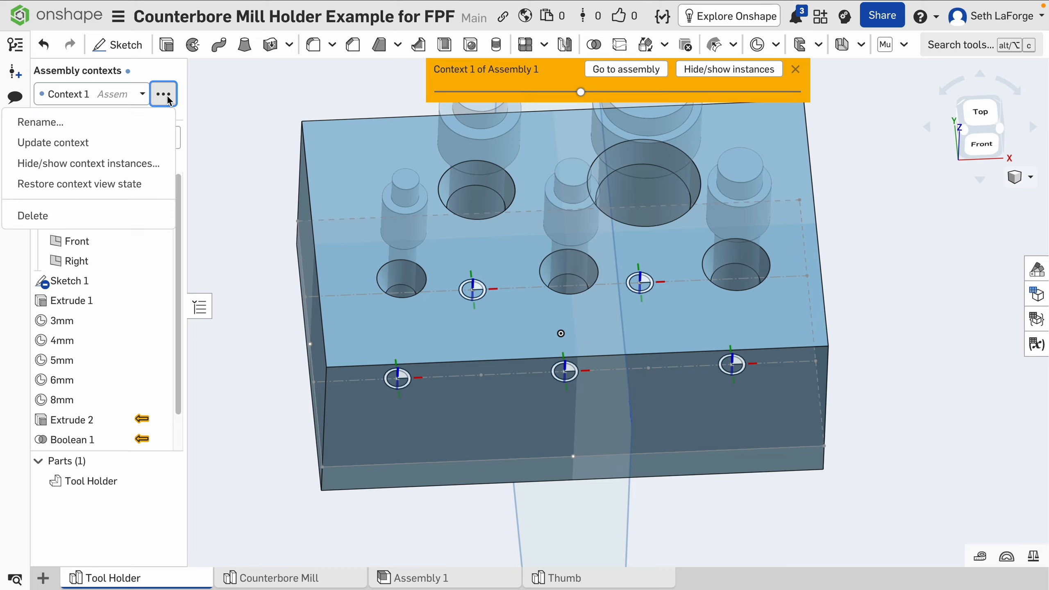
{"action": "left_click", "coordinate": [98, 141]}
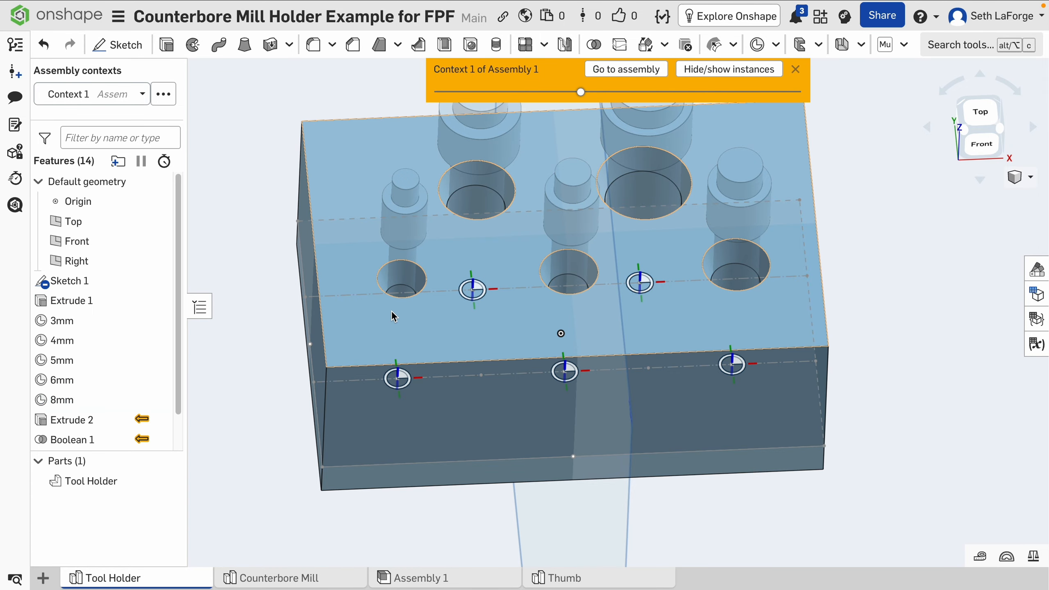
{"action": "right_click_drag", "start_coordinate": [495, 152], "coordinate": [503, 126]}
{"action": "scroll", "coordinate": [517, 153], "scroll_direction": "down", "scroll_amount": 3}
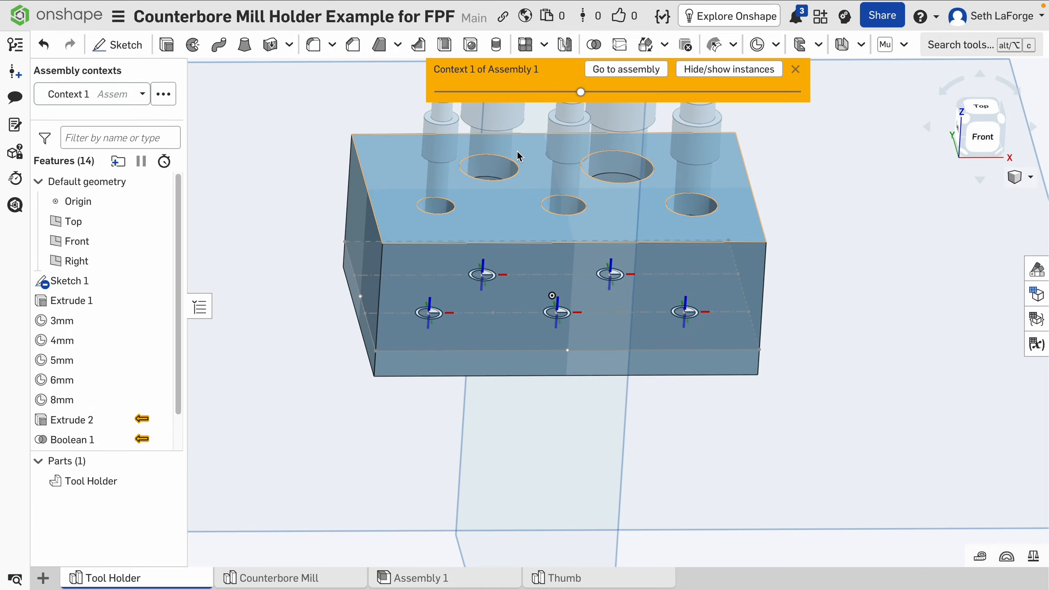
{"action": "middle_click_drag", "start_coordinate": [487, 164], "coordinate": [475, 329]}
{"action": "mouse_move", "coordinate": [474, 329]}
{"action": "right_mouse_down"}
{"action": "mouse_move", "coordinate": [475, 289]}
{"action": "mouse_move", "coordinate": [464, 340]}
{"action": "right_mouse_up"}
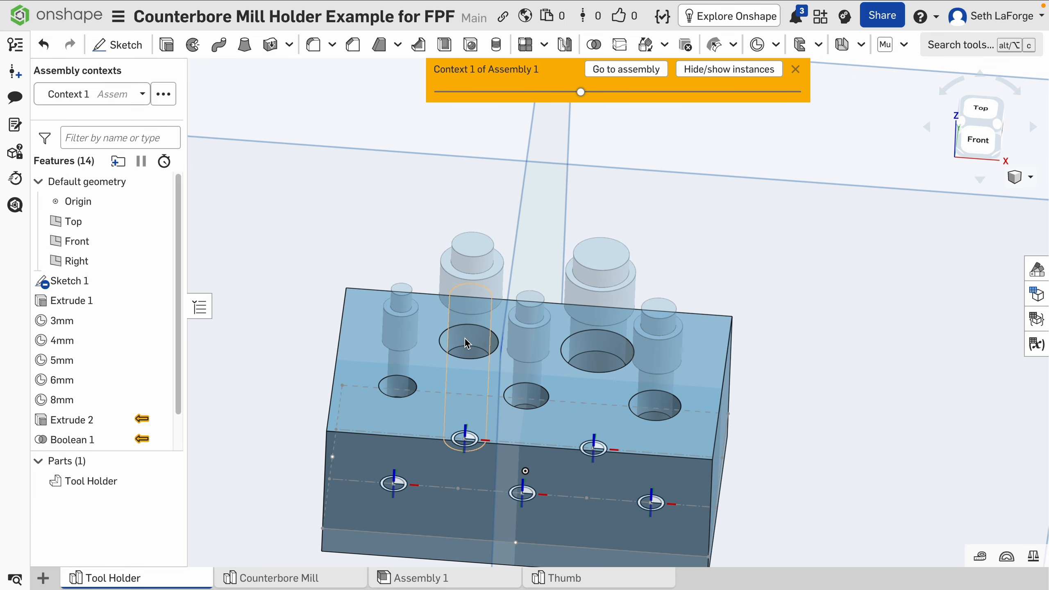
{"action": "middle_click_drag", "start_coordinate": [485, 391], "coordinate": [469, 290]}
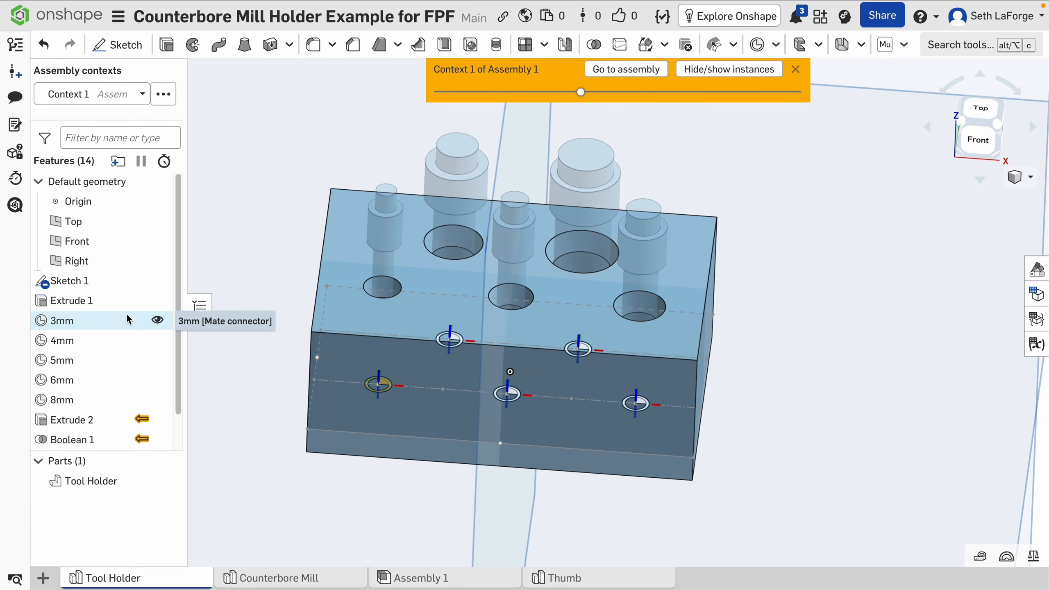
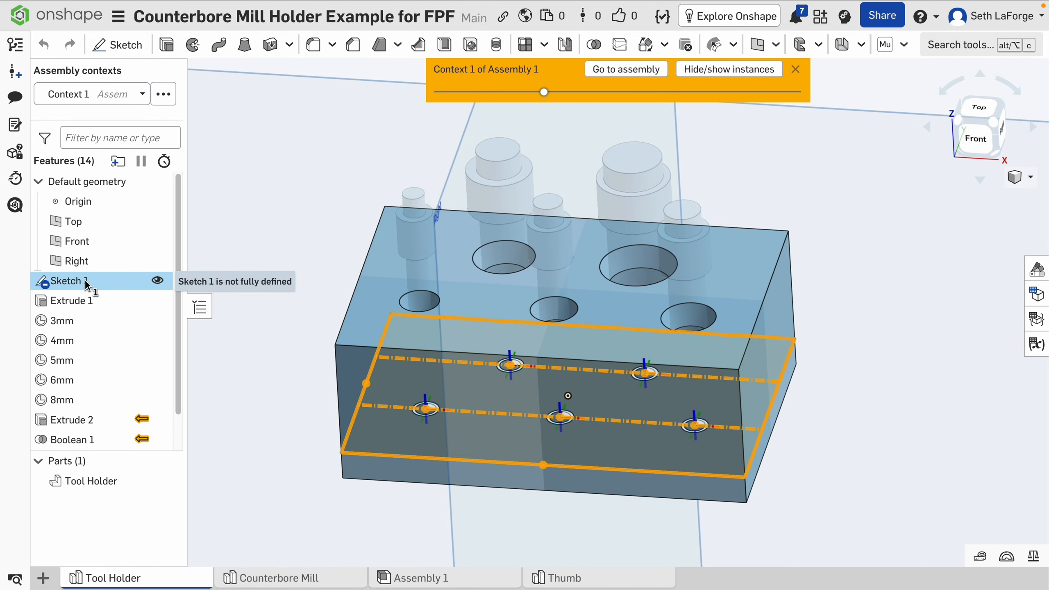
Edit Sketch 1 and dimension the centerline of the three-hole row 5.5 mm from the Front plane.
{"action": "double_click", "coordinate": [62, 281]}
{"action": "key", "text": "n"}
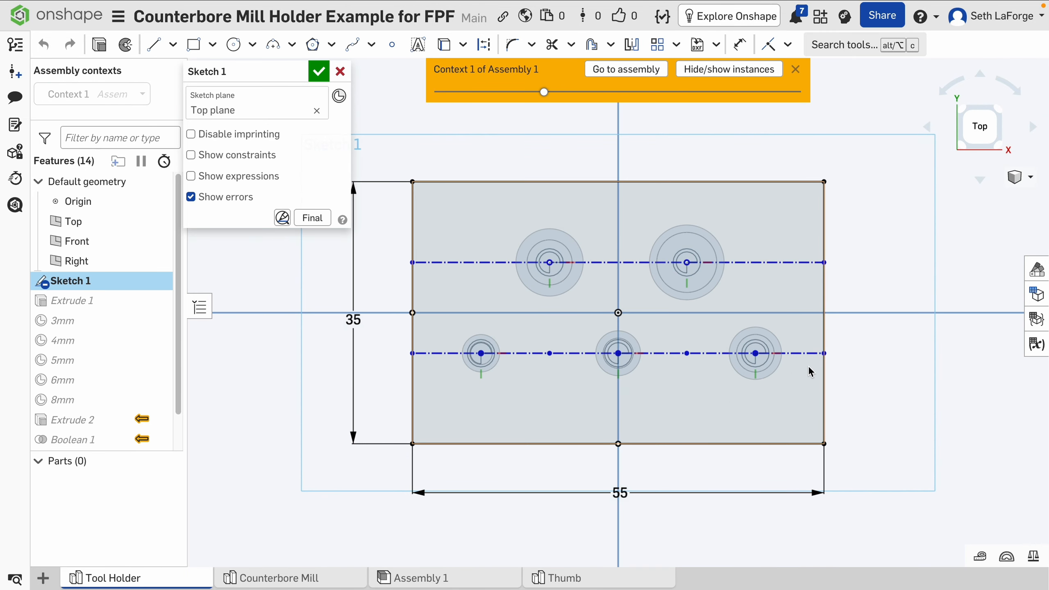
{"action": "key", "text": "u"}
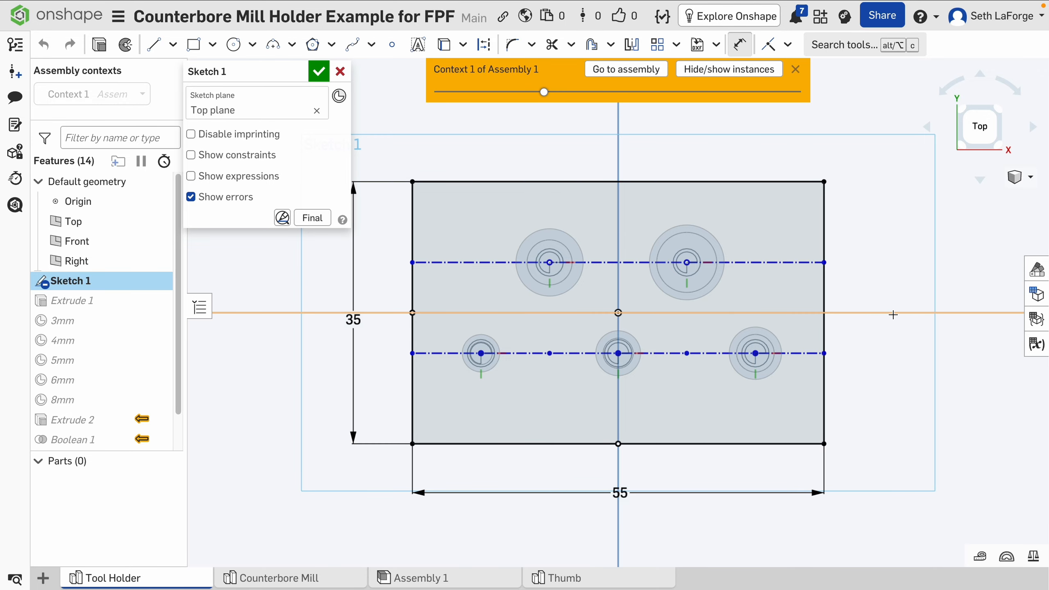
{"action": "left_click", "coordinate": [717, 353]}
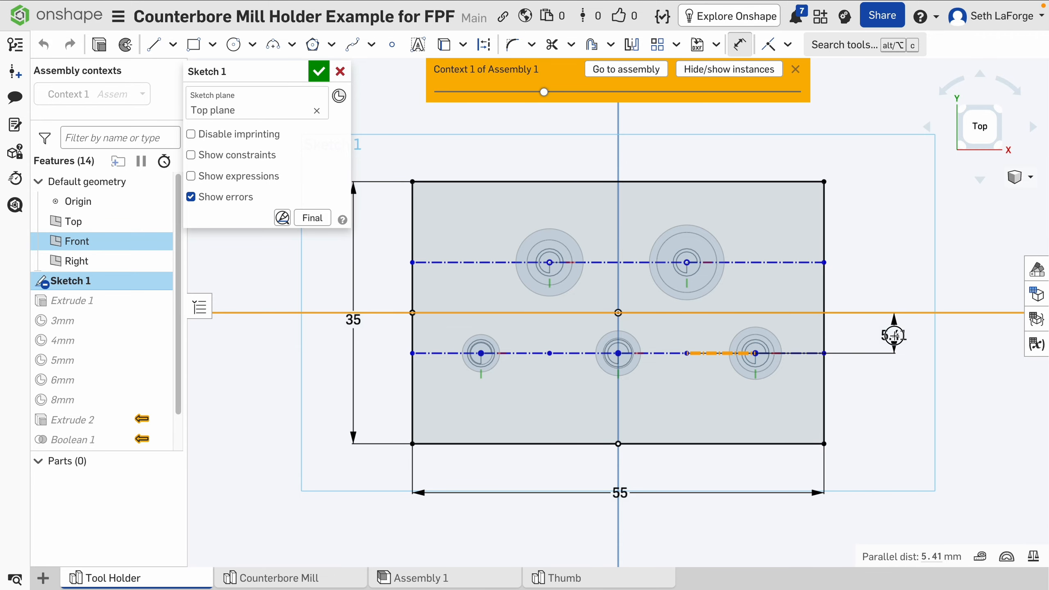
{"action": "double_click", "coordinate": [894, 335]}
{"action": "type", "text": "6"}
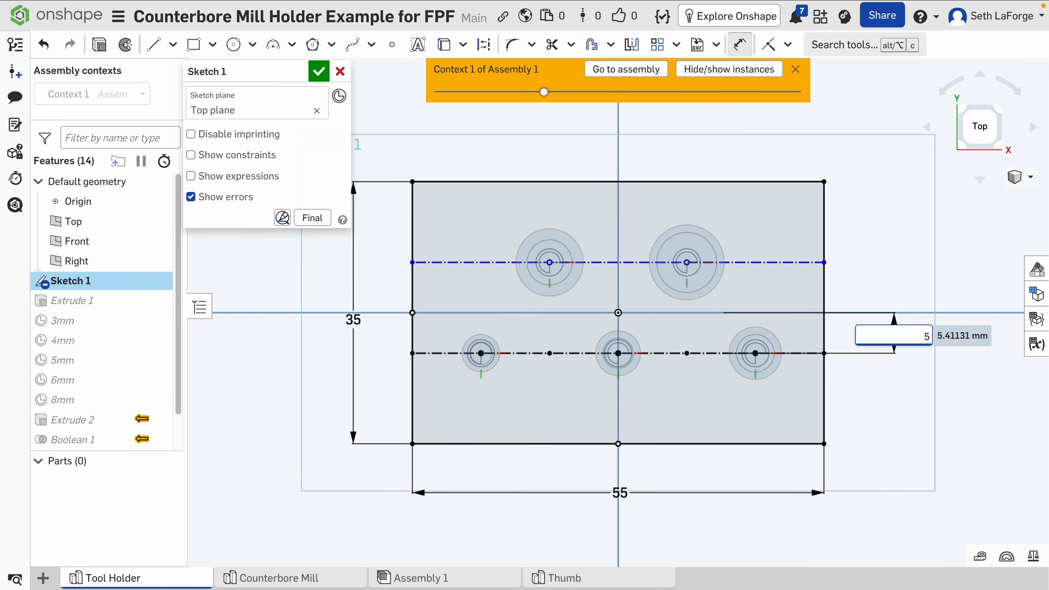
{"action": "type", "text": ".5"}
{"action": "key", "text": "Return"}
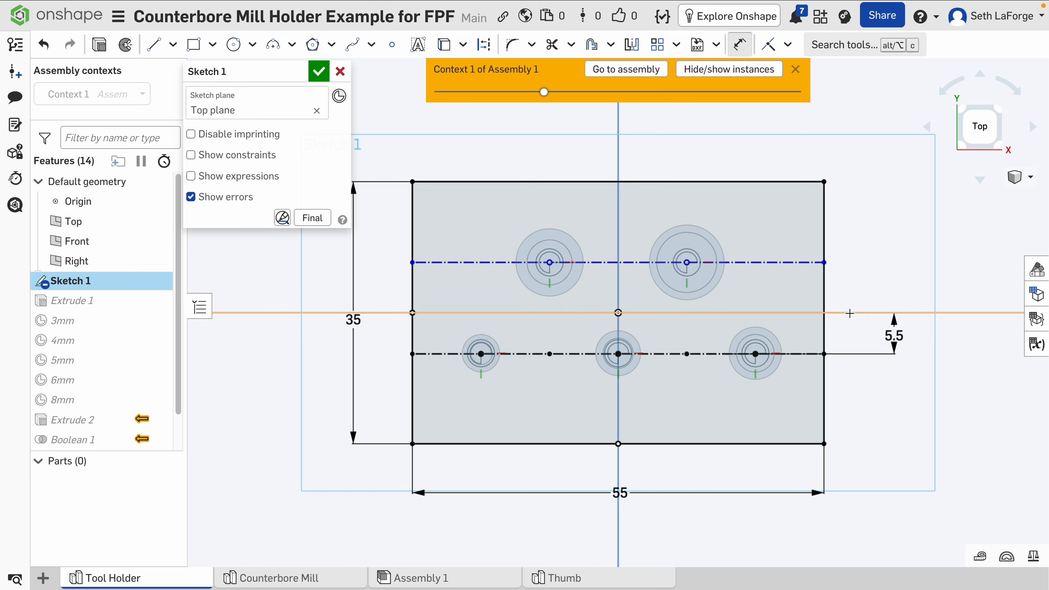
Dimension the centerline of the two-hole row 7 mm from the Front plane and accept Sketch 1.
{"action": "left_click", "coordinate": [791, 257]}
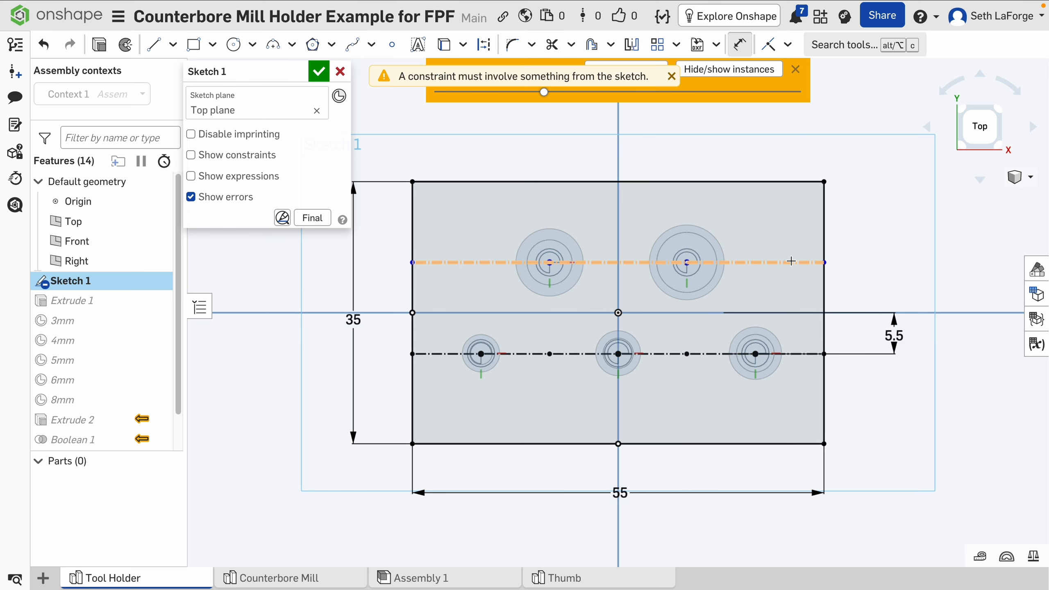
{"action": "left_click", "coordinate": [791, 262]}
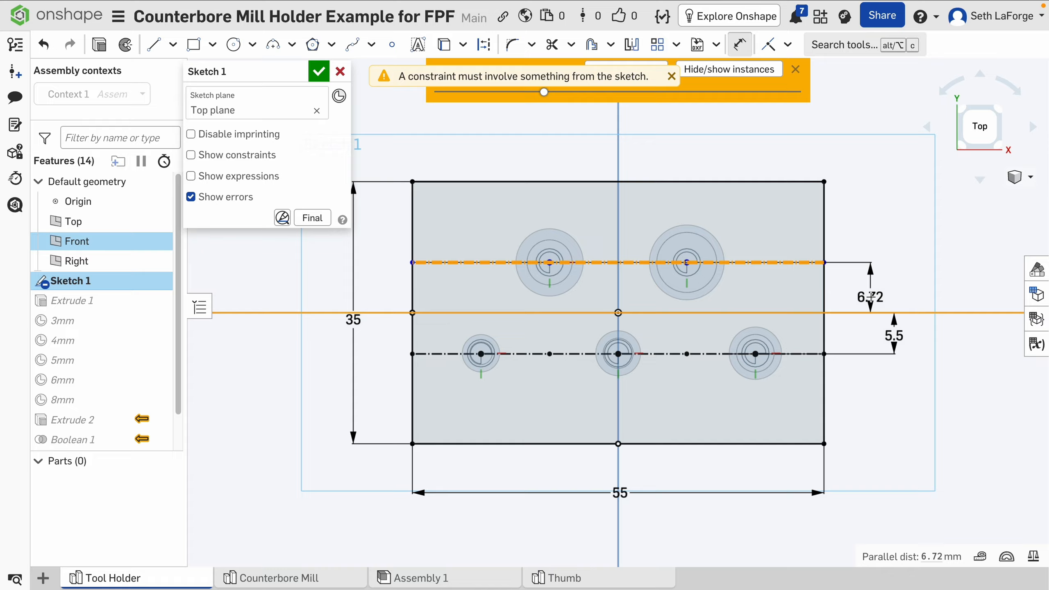
{"action": "left_click", "coordinate": [871, 295]}
{"action": "type", "text": "6"}
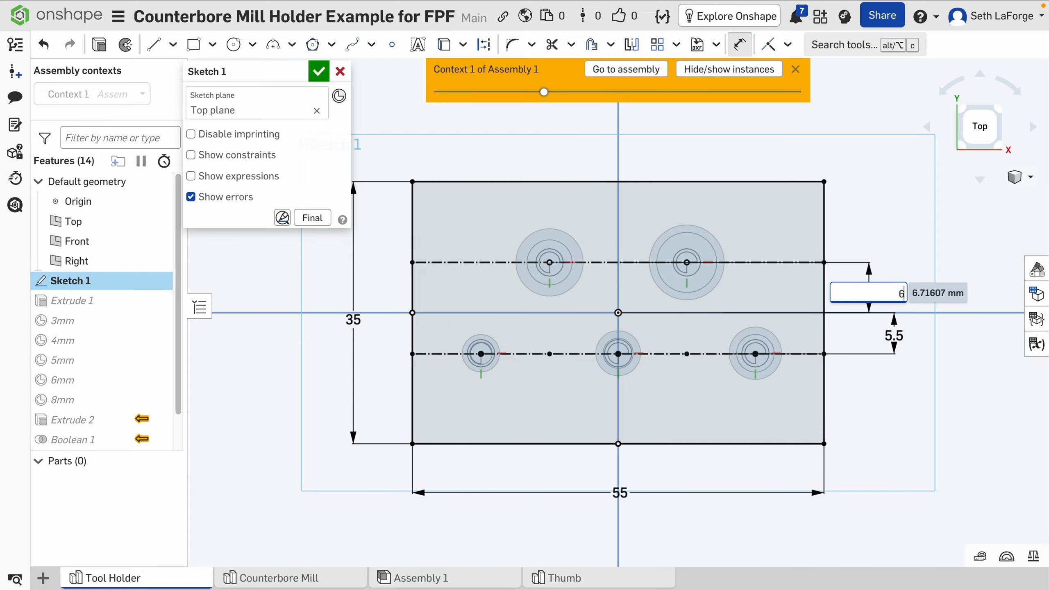
{"action": "key", "text": "Return"}
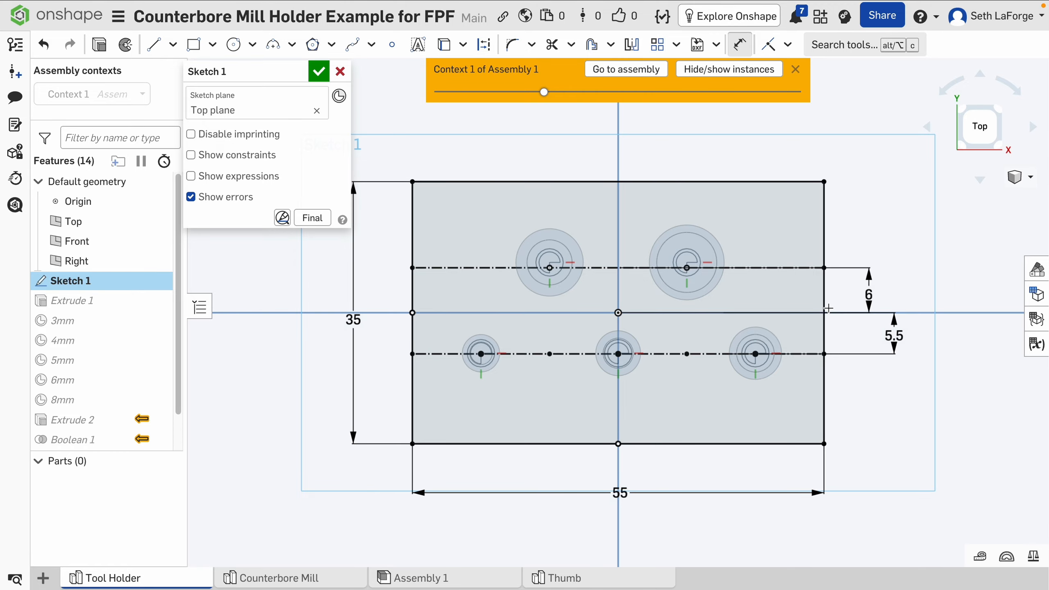
{"action": "key", "text": "ctrl+z"}
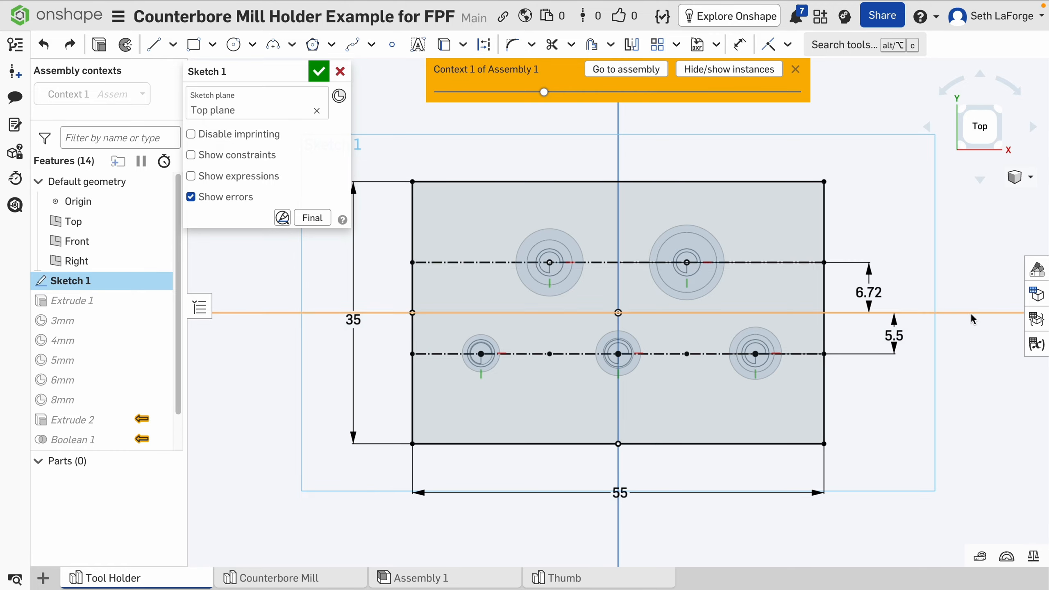
{"action": "double_click", "coordinate": [870, 295]}
{"action": "type", "text": "7"}
{"action": "key", "text": "Return"}
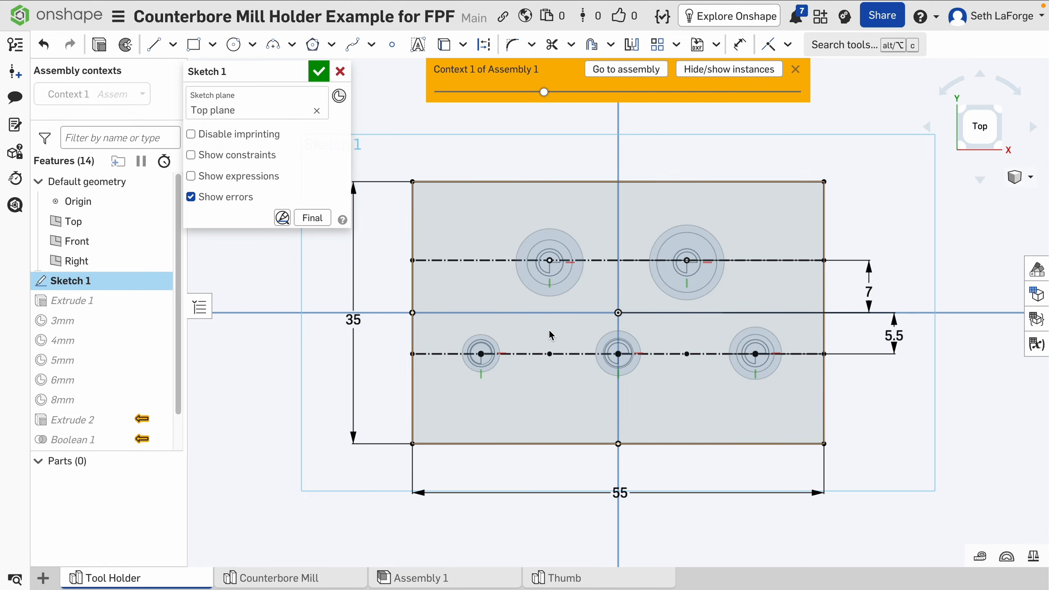
{"action": "left_click", "coordinate": [316, 72]}
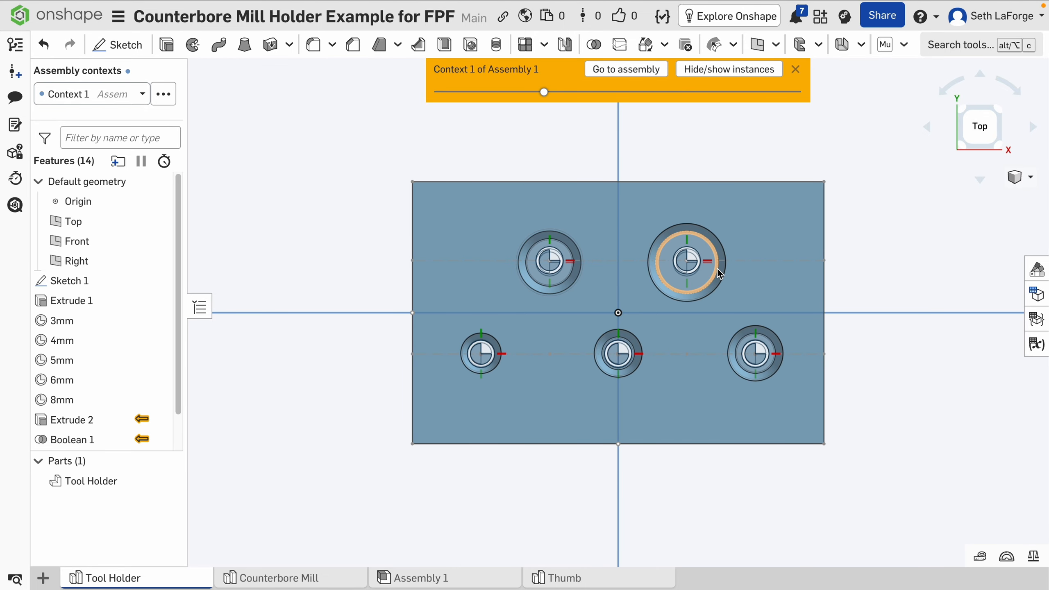
Update Context 1 so that the mill clearance holes follow the repositioned sketch rows.
{"action": "mouse_move", "coordinate": [702, 358]}
{"action": "right_mouse_down"}
{"action": "mouse_move", "coordinate": [712, 367]}
{"action": "mouse_move", "coordinate": [707, 353]}
{"action": "right_mouse_up"}
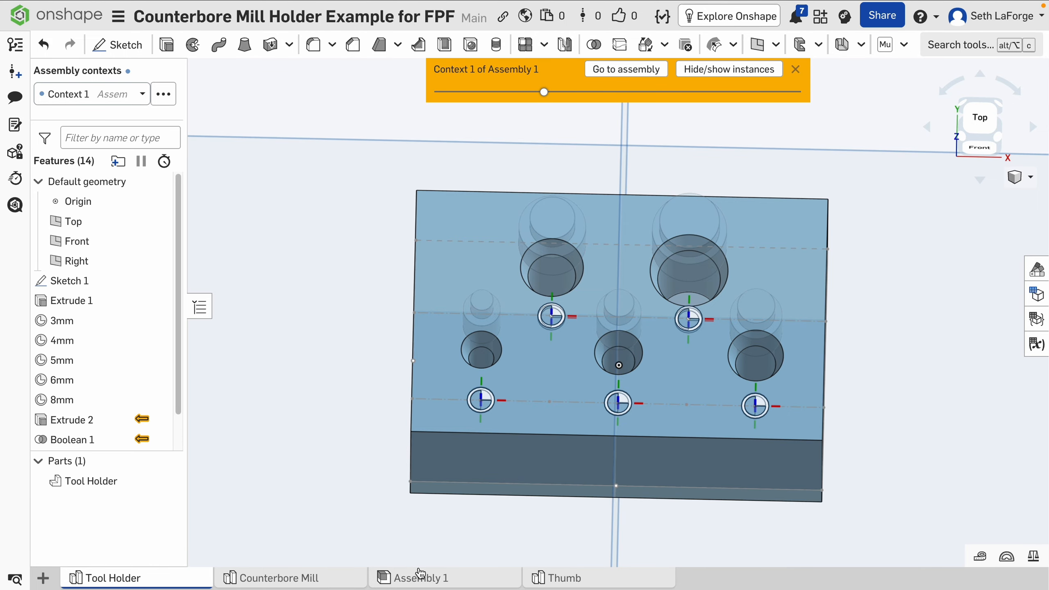
{"action": "mouse_move", "coordinate": [421, 575]}
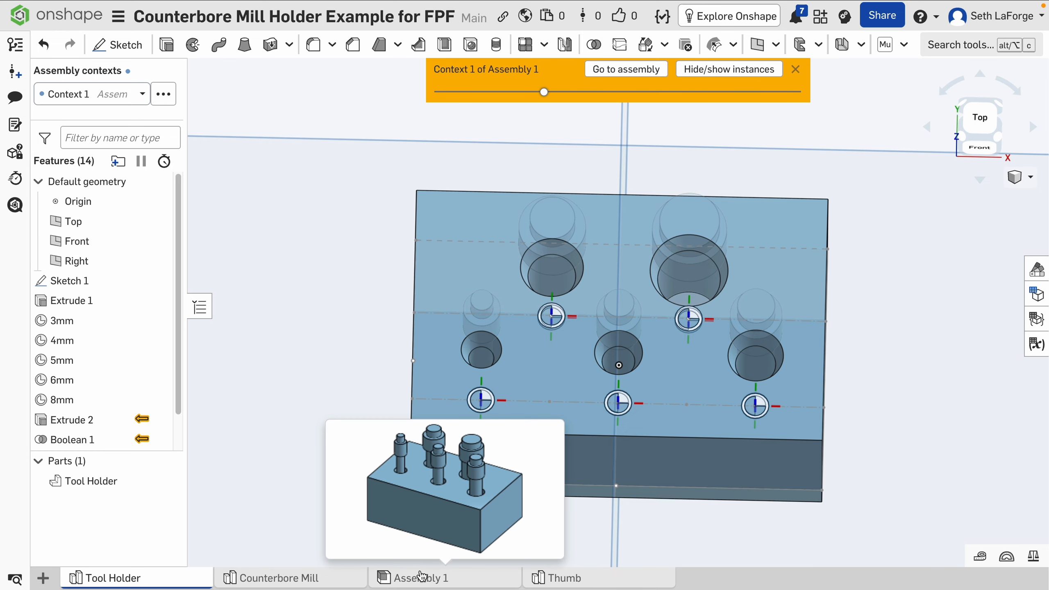
{"action": "left_click", "coordinate": [164, 94]}
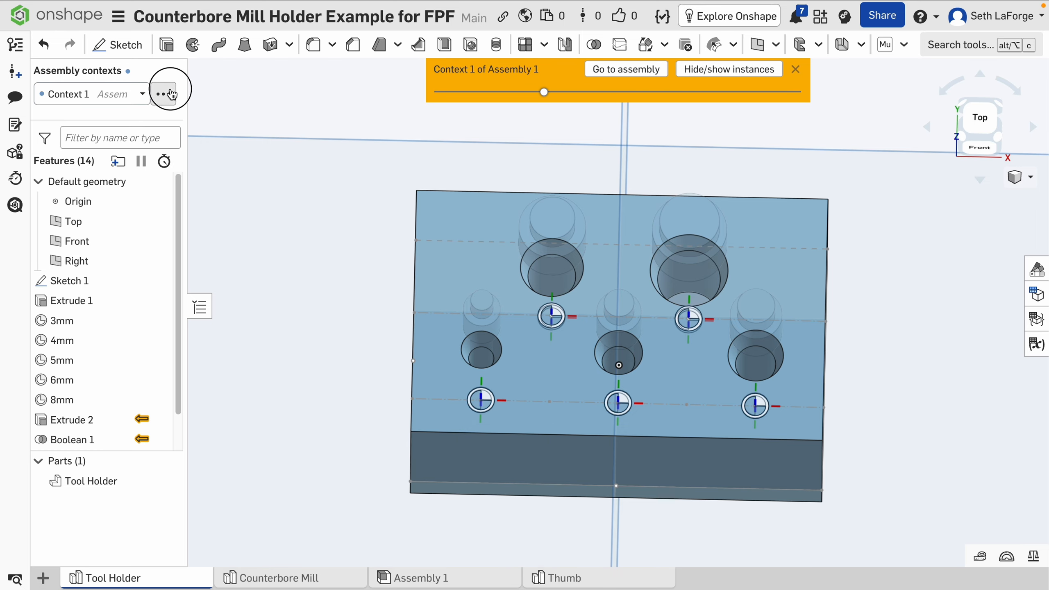
{"action": "left_click", "coordinate": [112, 141]}
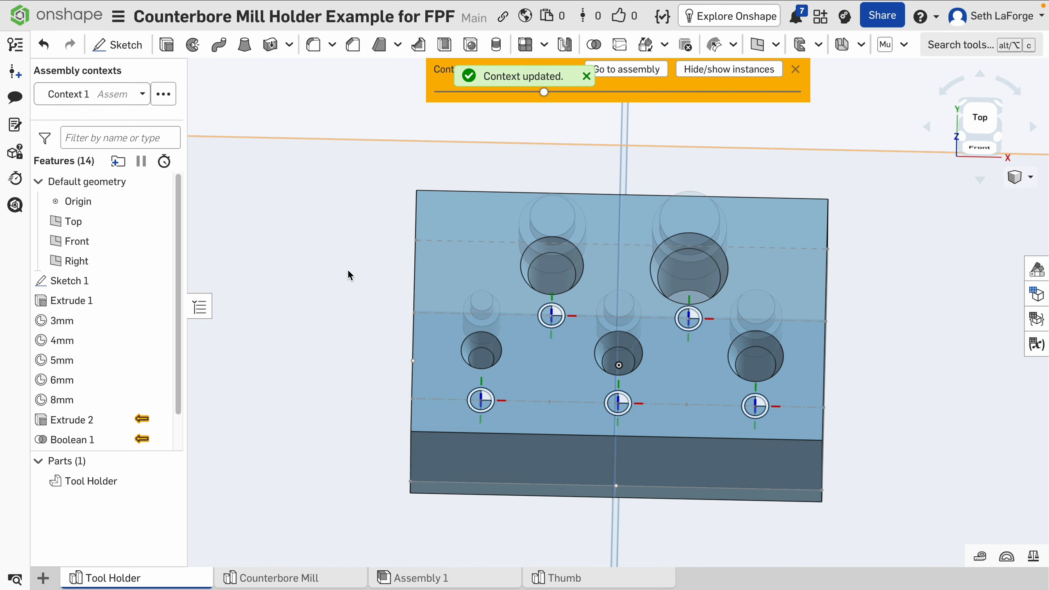
Start a sketch on the Tool Holder's top face and project the two-hole row's centerline and both endpoints of the three-hole row's centerline.
{"action": "right_click_drag", "start_coordinate": [323, 302], "coordinate": [323, 295]}
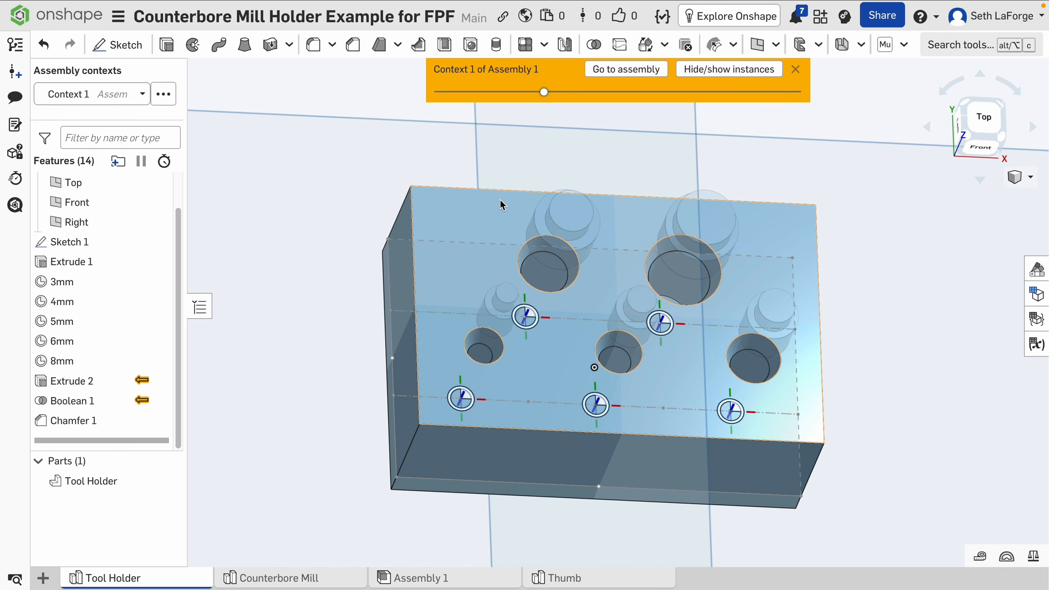
{"action": "left_click", "coordinate": [483, 213]}
{"action": "right_click", "coordinate": [483, 213]}
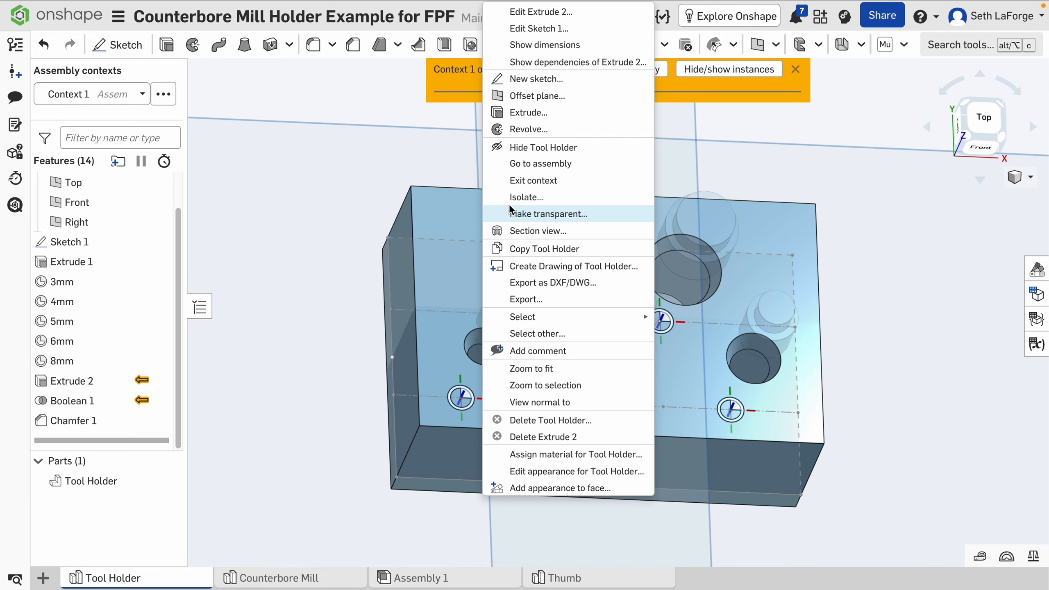
{"action": "left_click", "coordinate": [561, 79]}
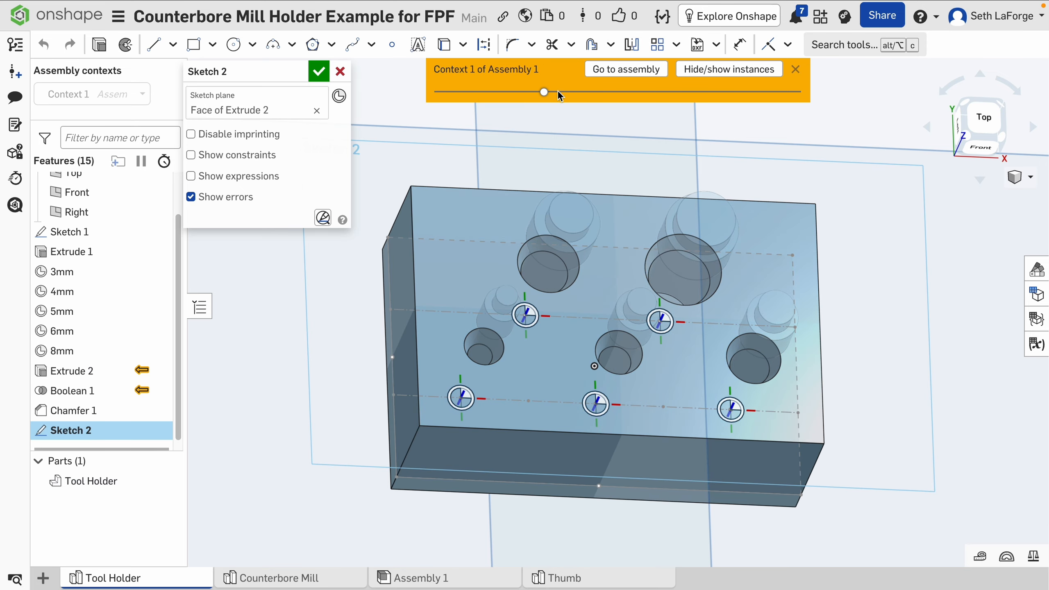
{"action": "left_click", "coordinate": [406, 314]}
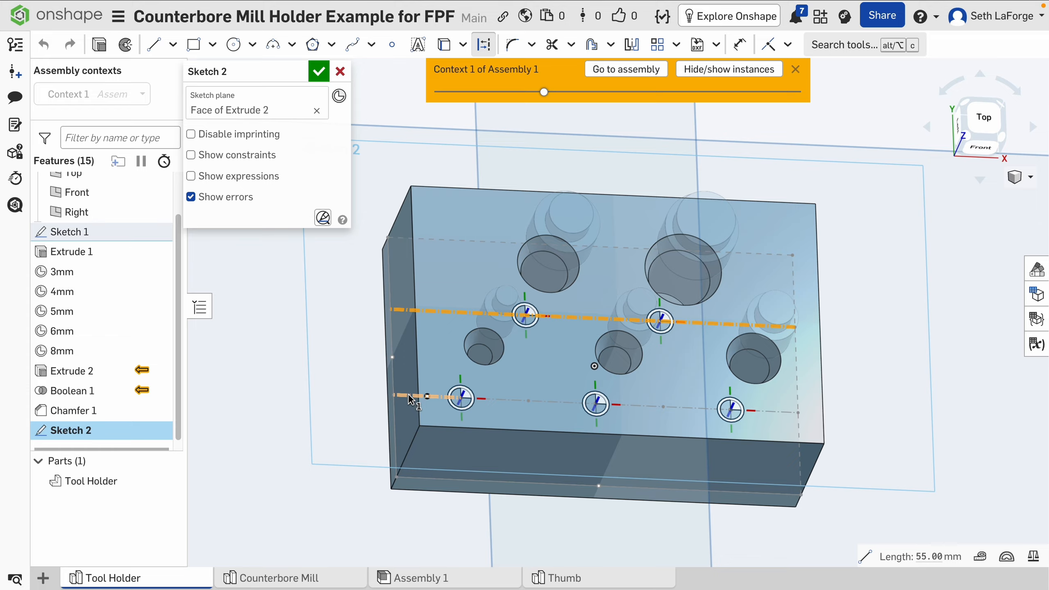
{"action": "left_click", "coordinate": [394, 395]}
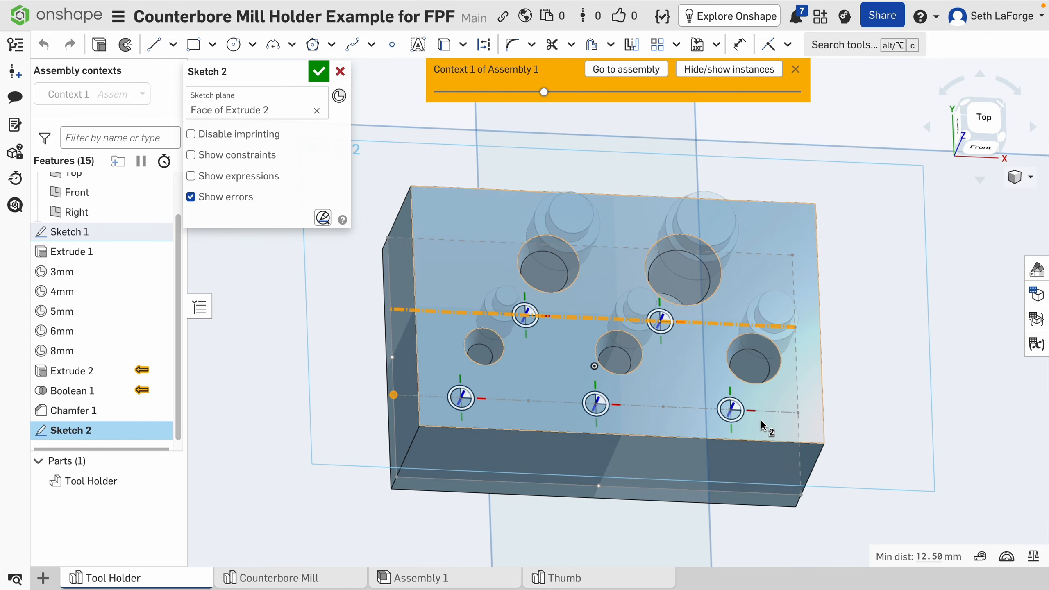
{"action": "left_click", "coordinate": [798, 413]}
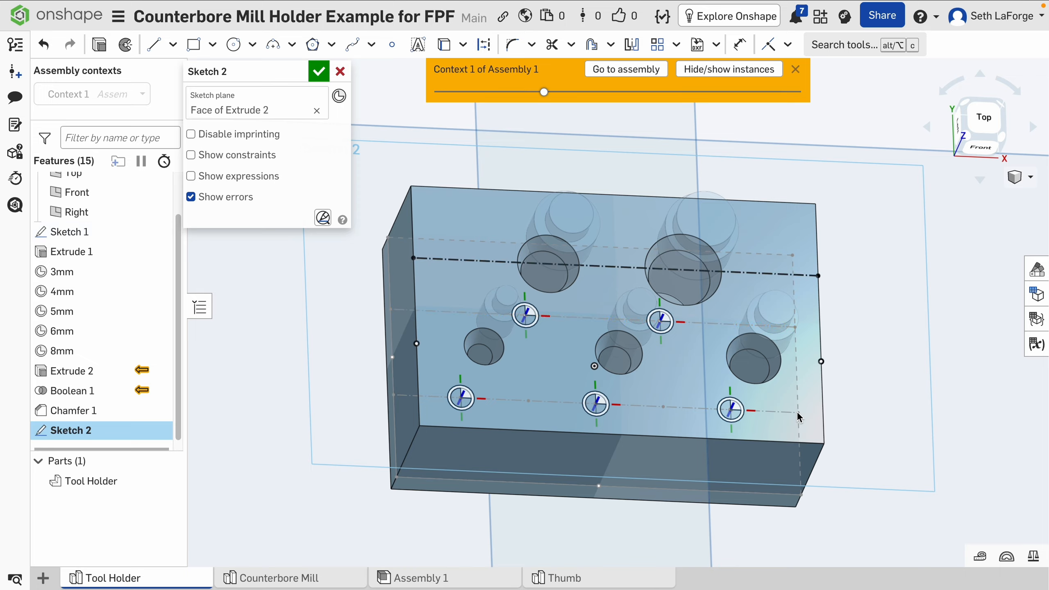
Draw a 55 mm construction line through the three-hole row, connecting its two projected endpoints.
{"action": "key", "text": "l"}
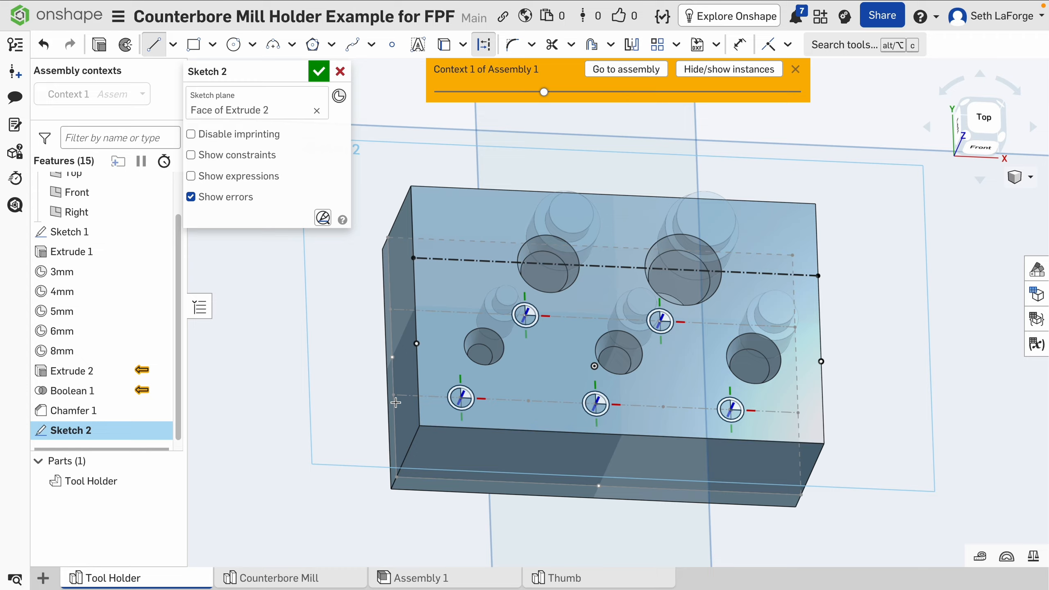
{"action": "key", "text": "n"}
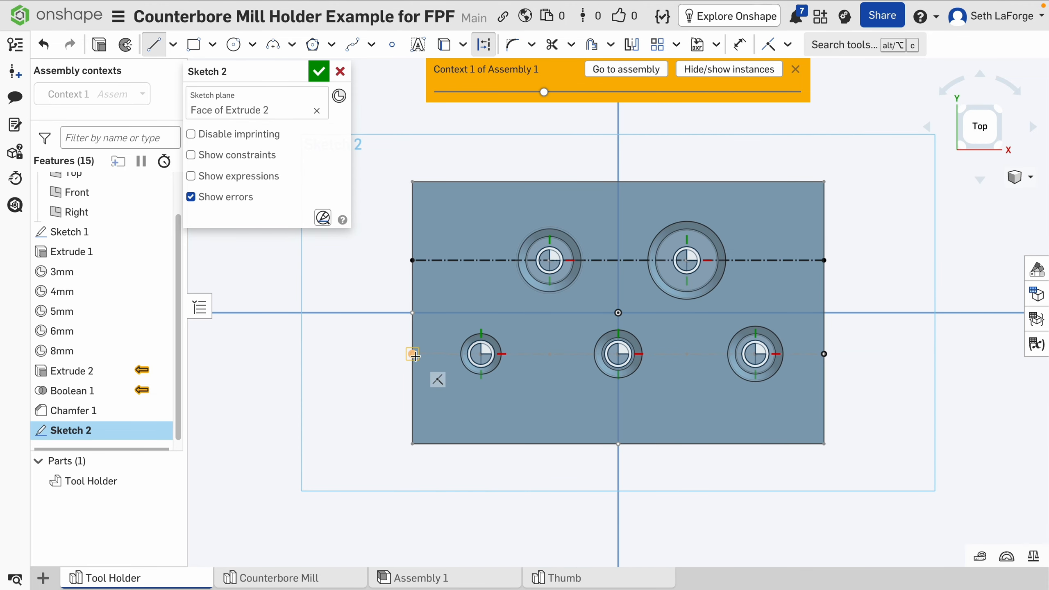
{"action": "left_click", "coordinate": [412, 354]}
{"action": "left_click", "coordinate": [824, 353]}
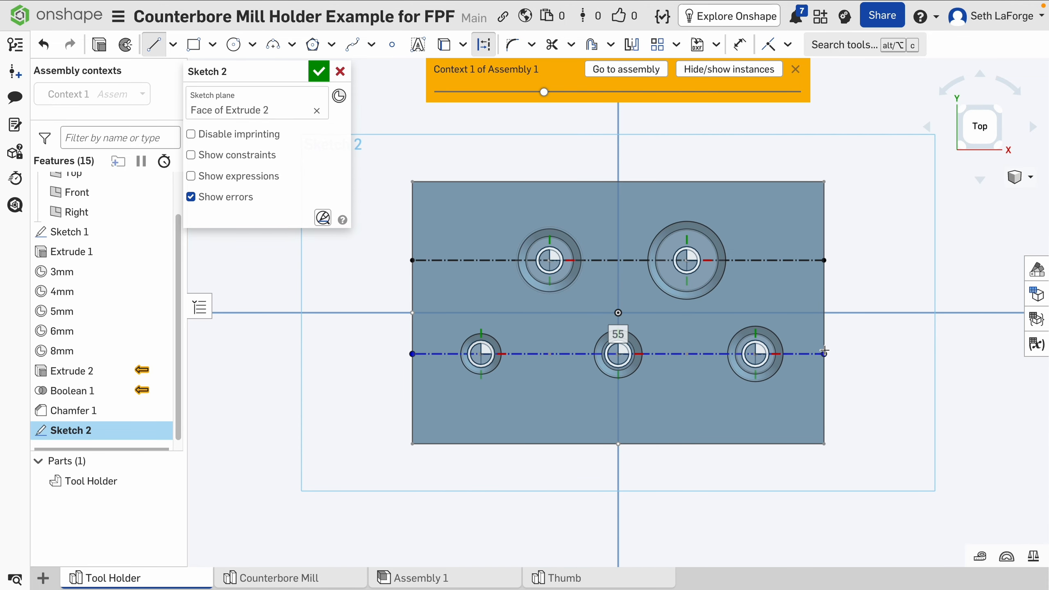
{"action": "key", "text": "Escape"}
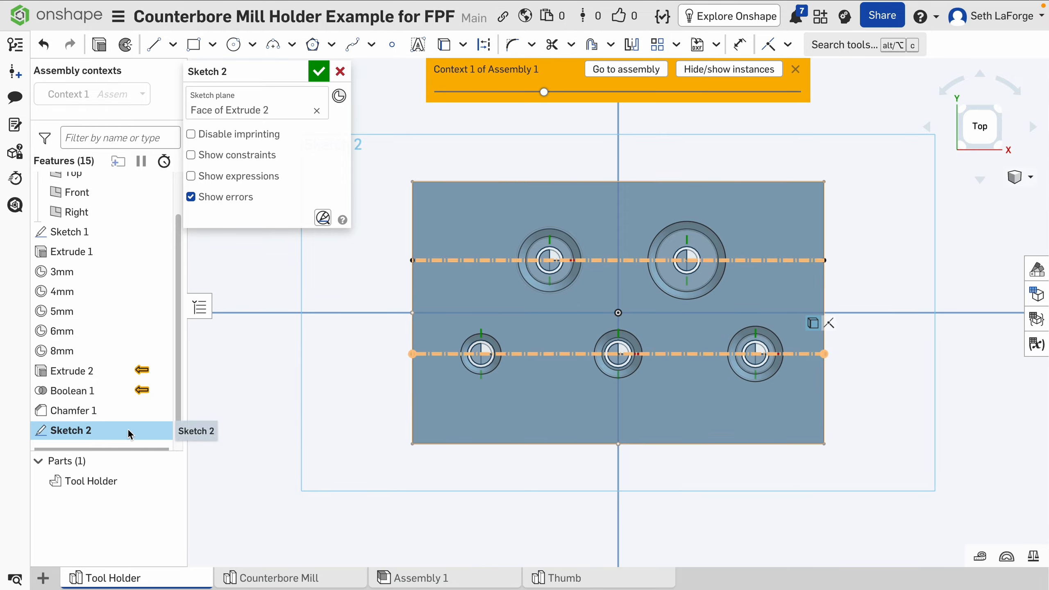
Hide the Tool Holder part and Sketch 1 while keeping the new sketch open.
{"action": "left_click", "coordinate": [164, 481]}
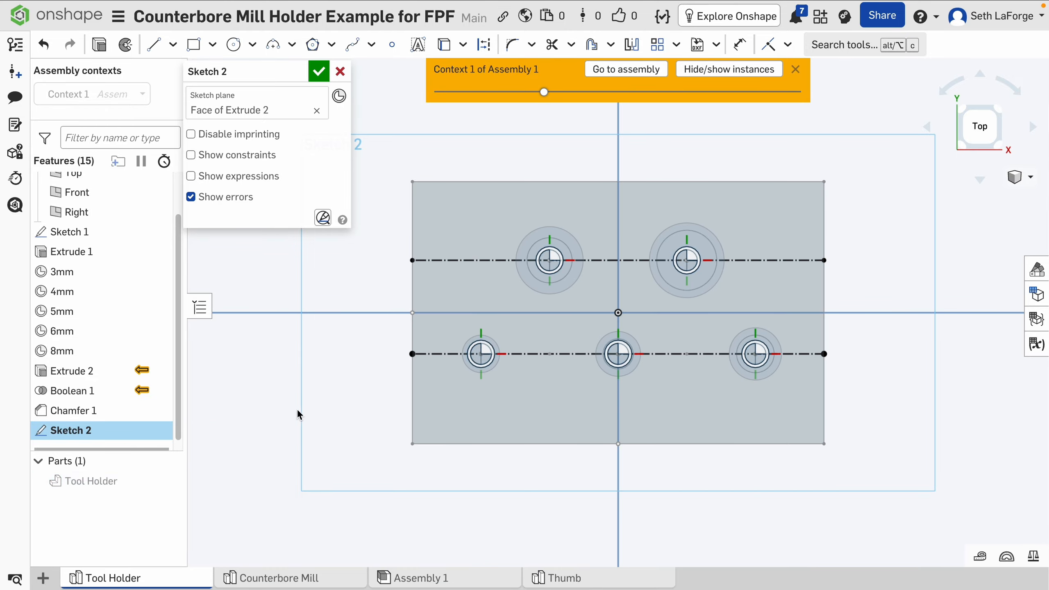
{"action": "left_click", "coordinate": [163, 232]}
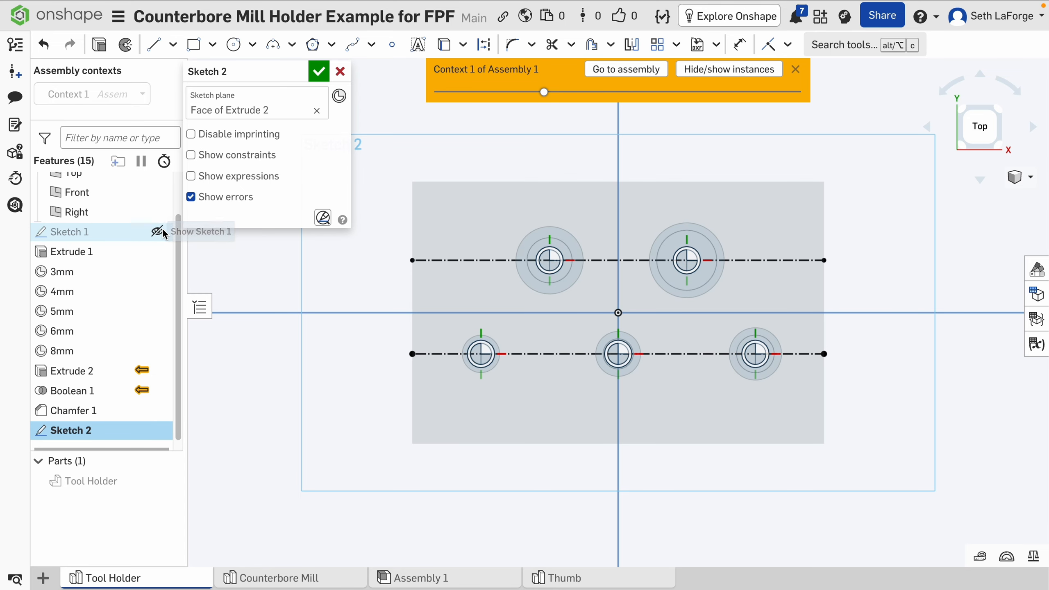
Draw a 55 mm horizontal construction line above the two-hole row, spanning between the block's two side edges.
{"action": "mouse_move", "coordinate": [590, 230]}
{"action": "middle_mouse_down"}
{"action": "mouse_move", "coordinate": [613, 284]}
{"action": "mouse_move", "coordinate": [617, 257]}
{"action": "middle_mouse_up"}
{"action": "key", "text": "q"}
{"action": "key", "text": "l"}
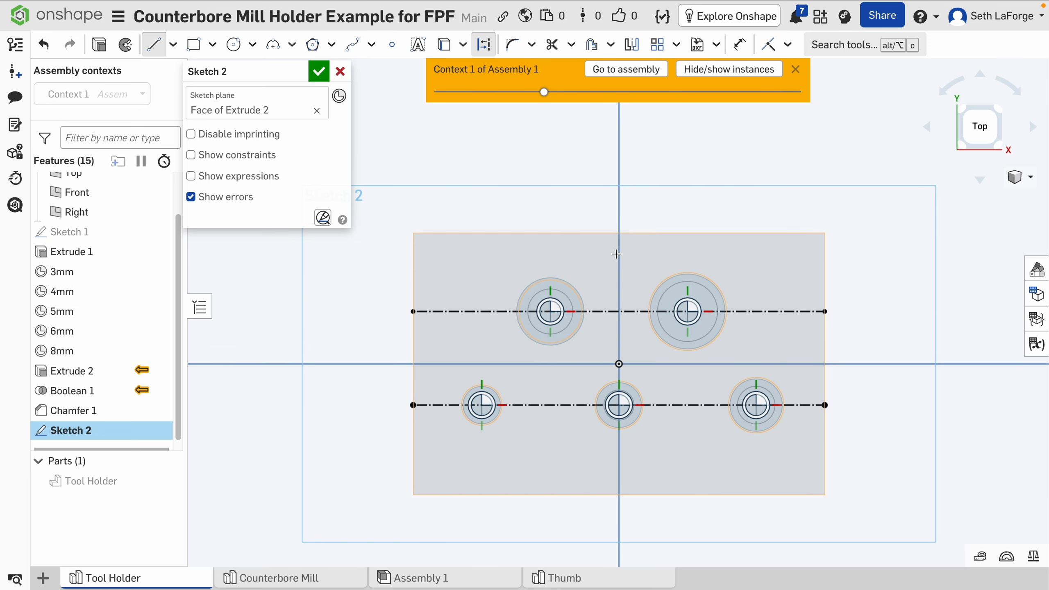
{"action": "left_click", "coordinate": [412, 258]}
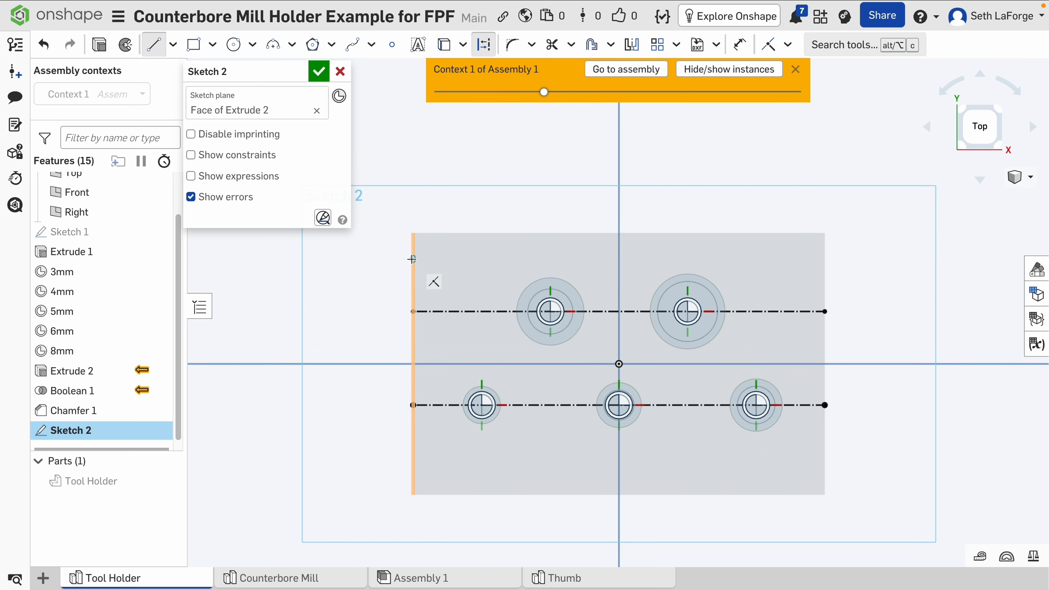
{"action": "left_click", "coordinate": [823, 259]}
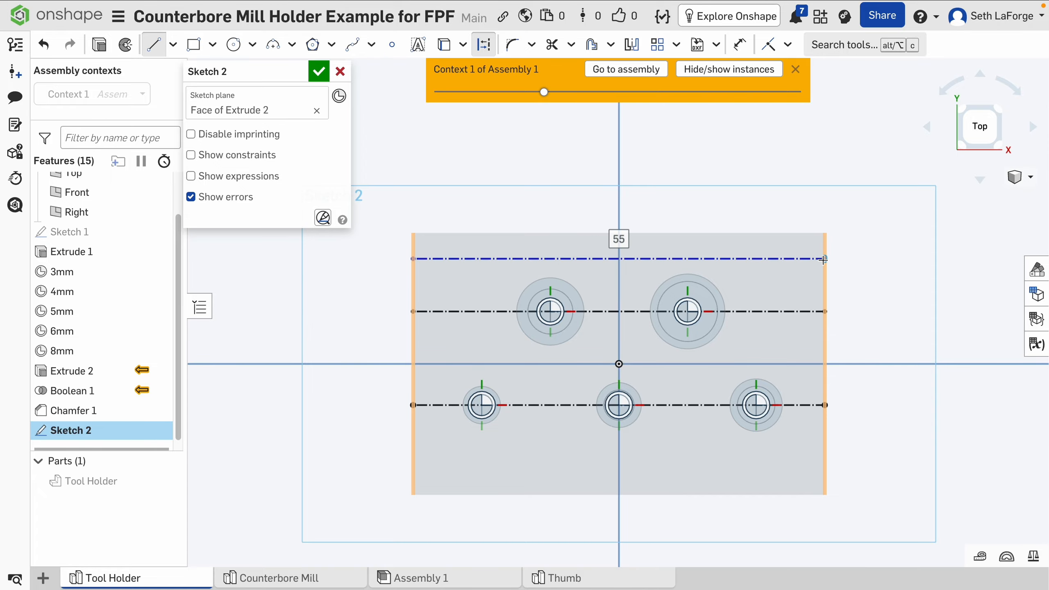
{"action": "key", "text": "Escape"}
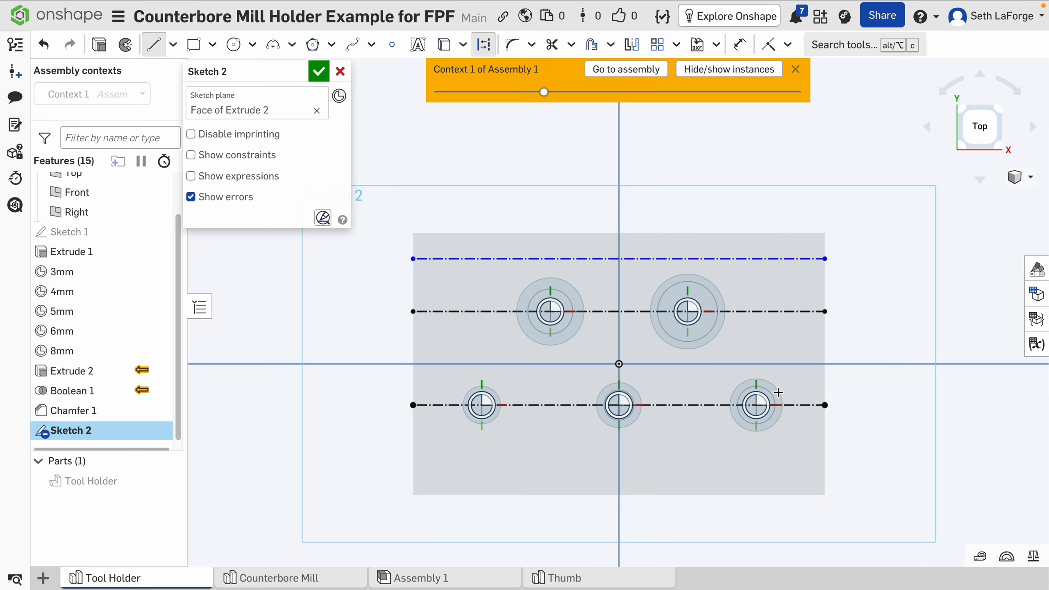
Draw two 55 mm horizontal construction lines about 4.8 mm apart below the three-hole row, spanning between the block's side edges.
{"action": "left_click", "coordinate": [413, 440]}
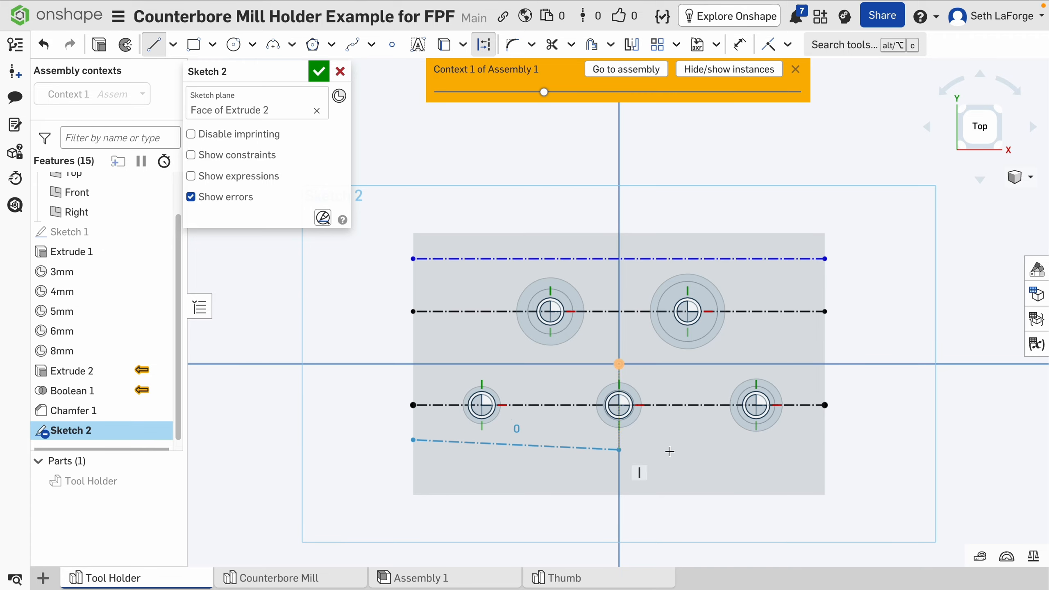
{"action": "left_click", "coordinate": [824, 439]}
{"action": "key", "text": "Escape"}
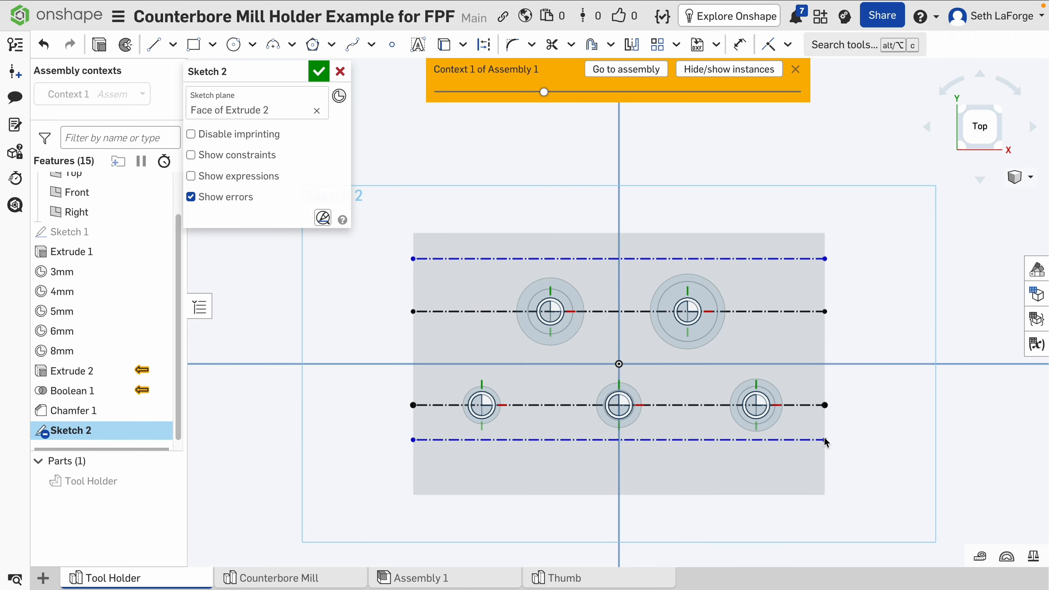
{"action": "key", "text": "q"}
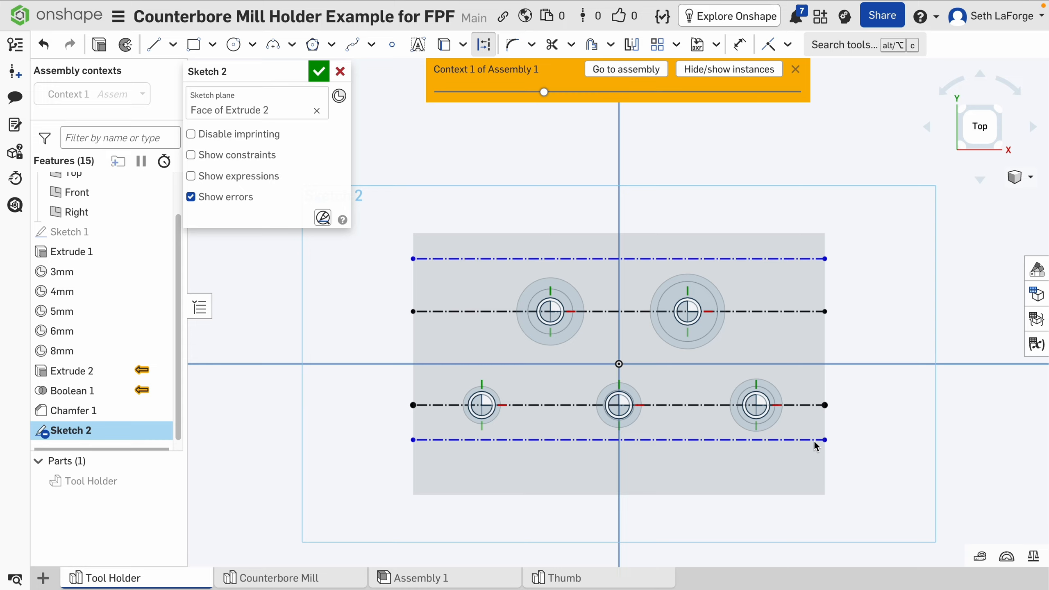
{"action": "key", "text": "l"}
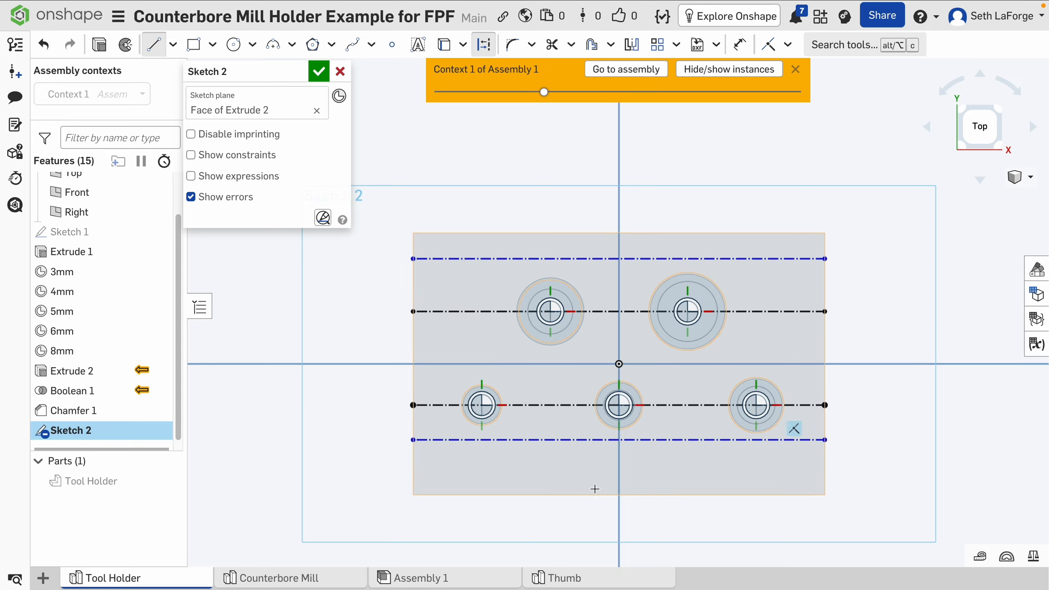
{"action": "left_click", "coordinate": [414, 476]}
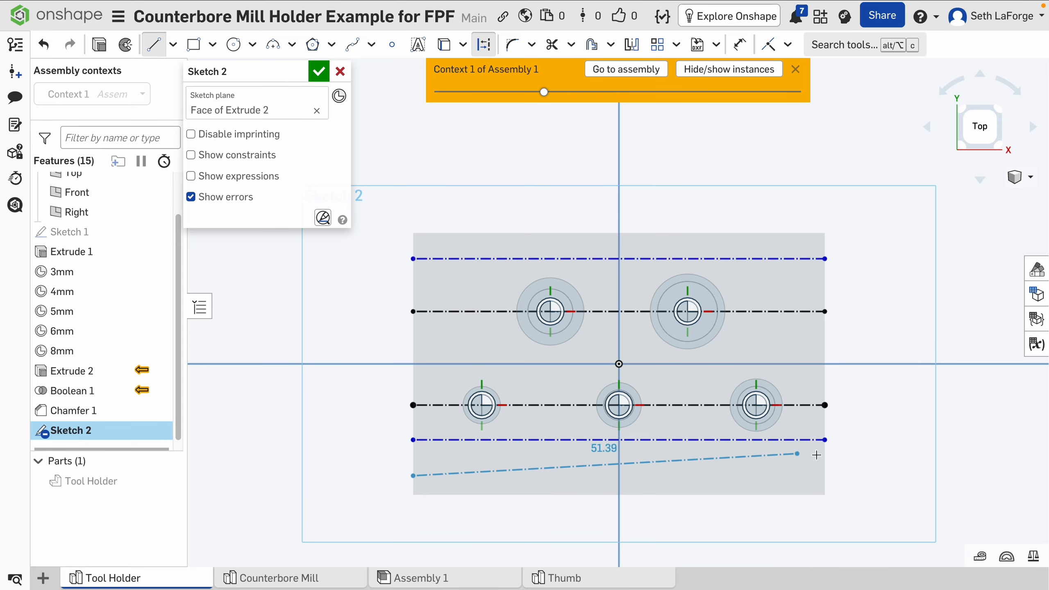
{"action": "left_click", "coordinate": [825, 476]}
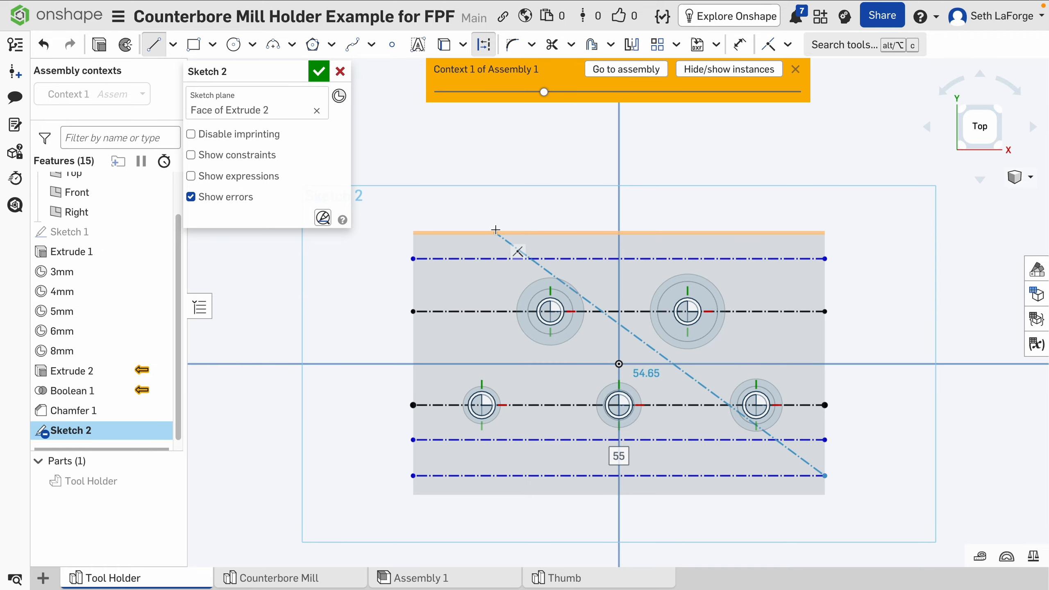
{"action": "key", "text": "Escape"}
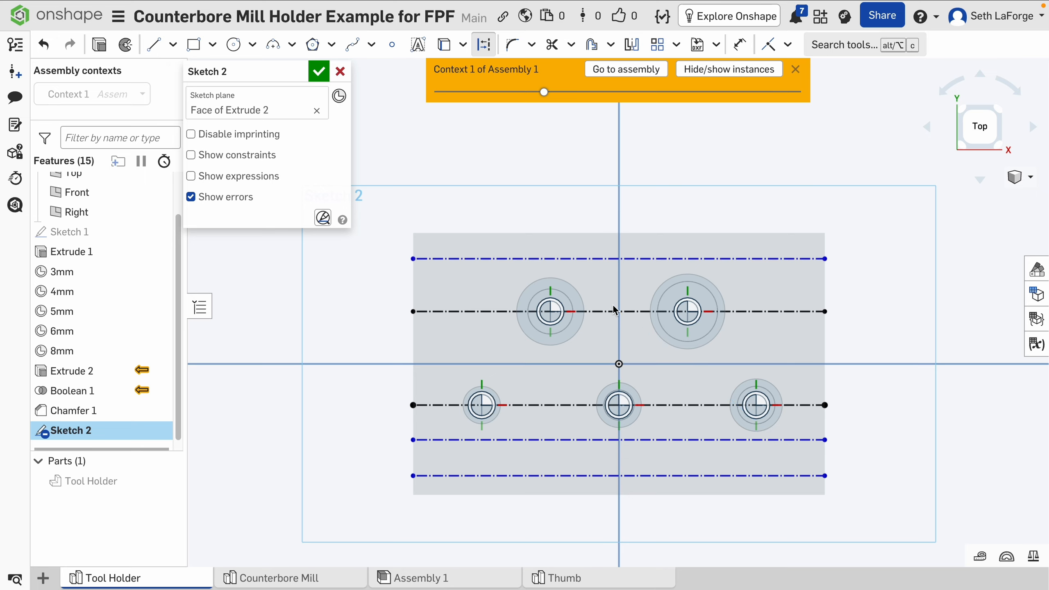
Draw a second 55 mm horizontal construction line about 2.1 mm above the one over the two-hole row.
{"action": "key", "text": "l"}
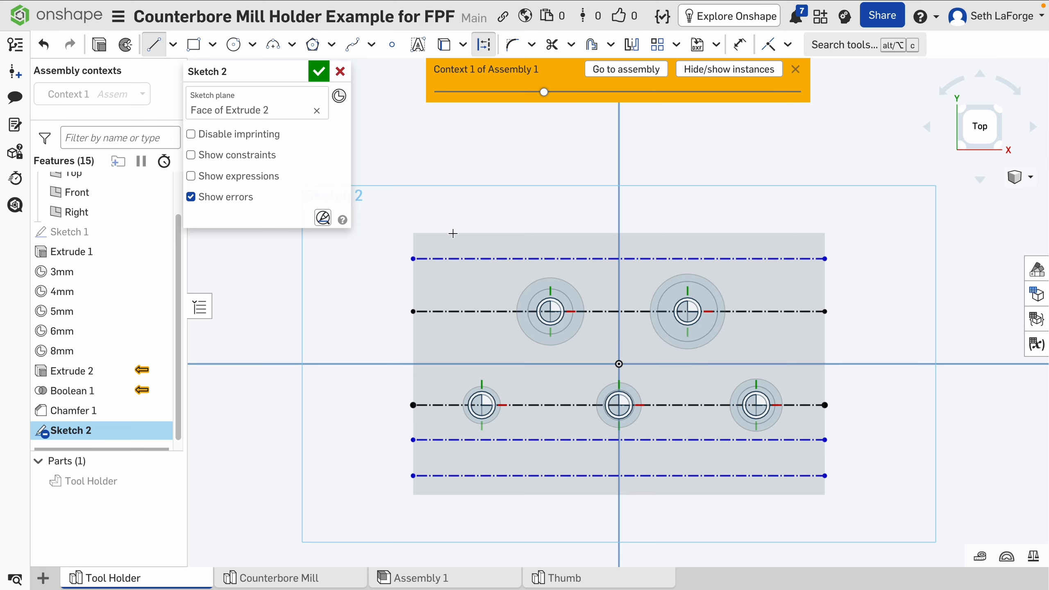
{"action": "left_click", "coordinate": [414, 243]}
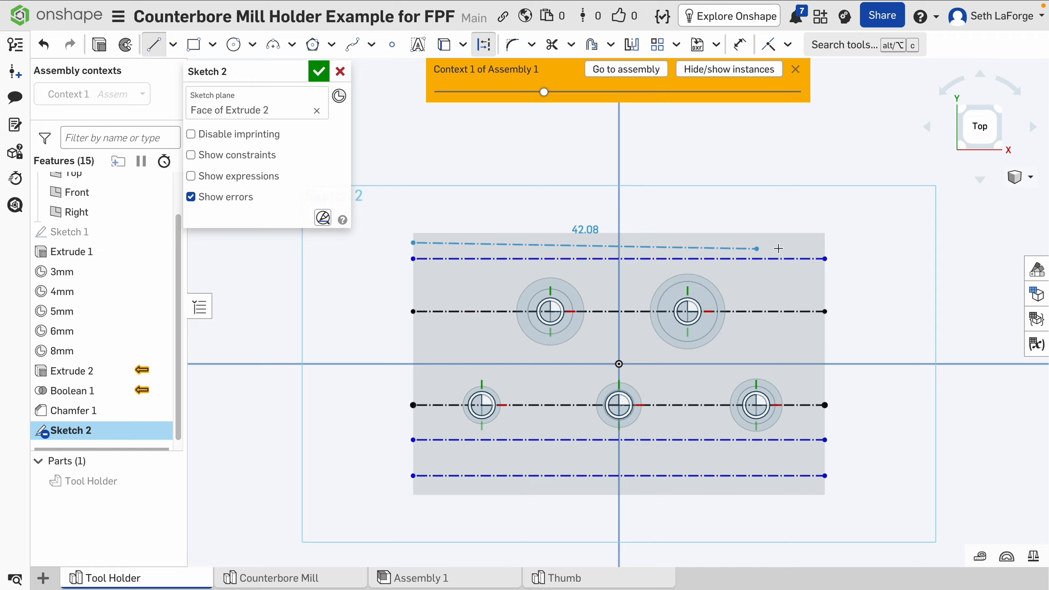
{"action": "left_click", "coordinate": [826, 244]}
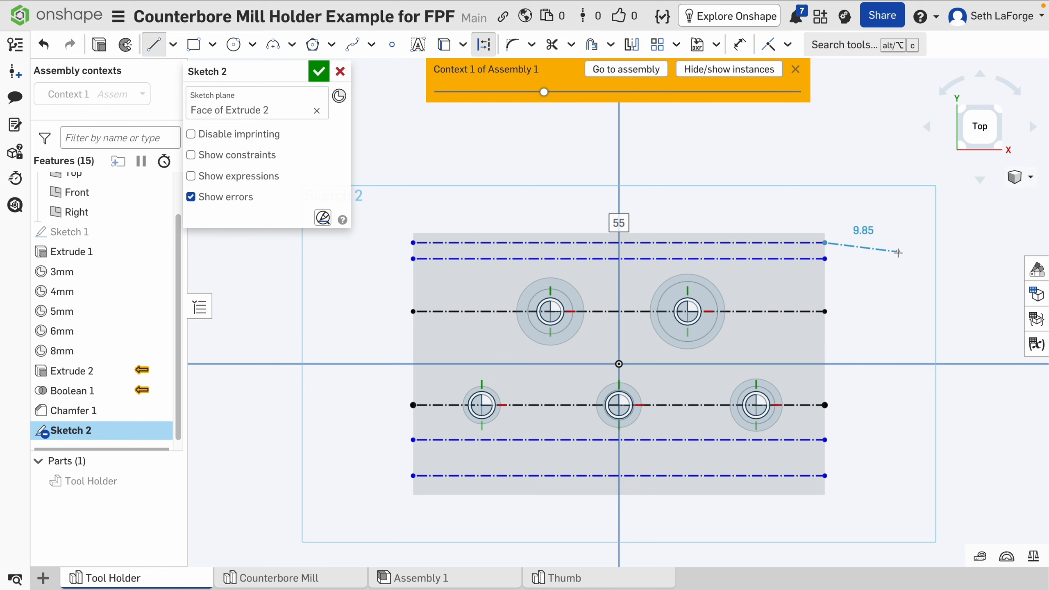
{"action": "key", "text": "Escape"}
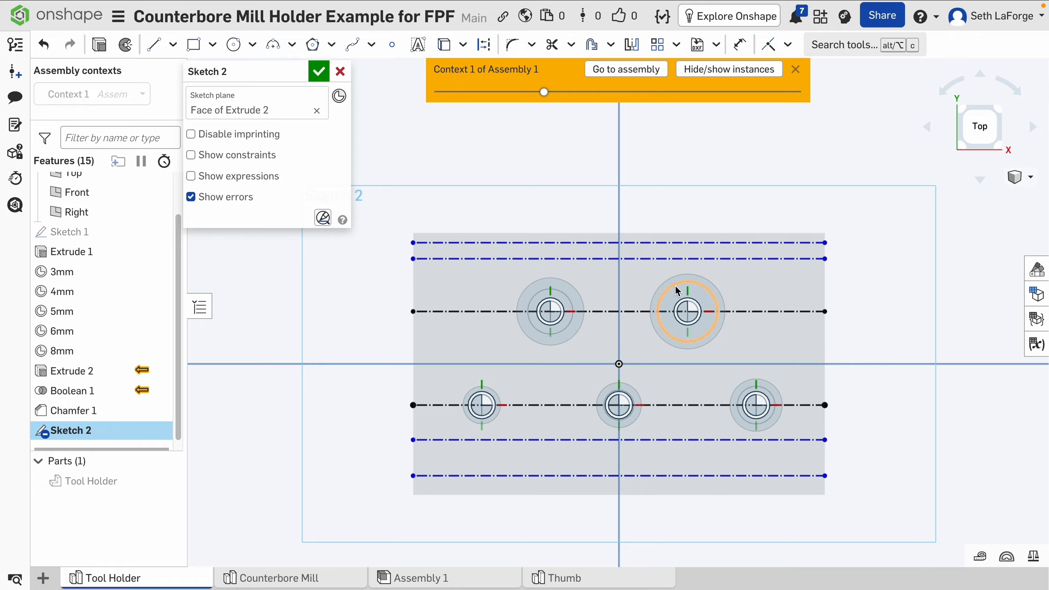
Connect the left endpoints of the upper line pair and of the lower line pair with short vertical construction lines.
{"action": "key", "text": "q"}
{"action": "key", "text": "l"}
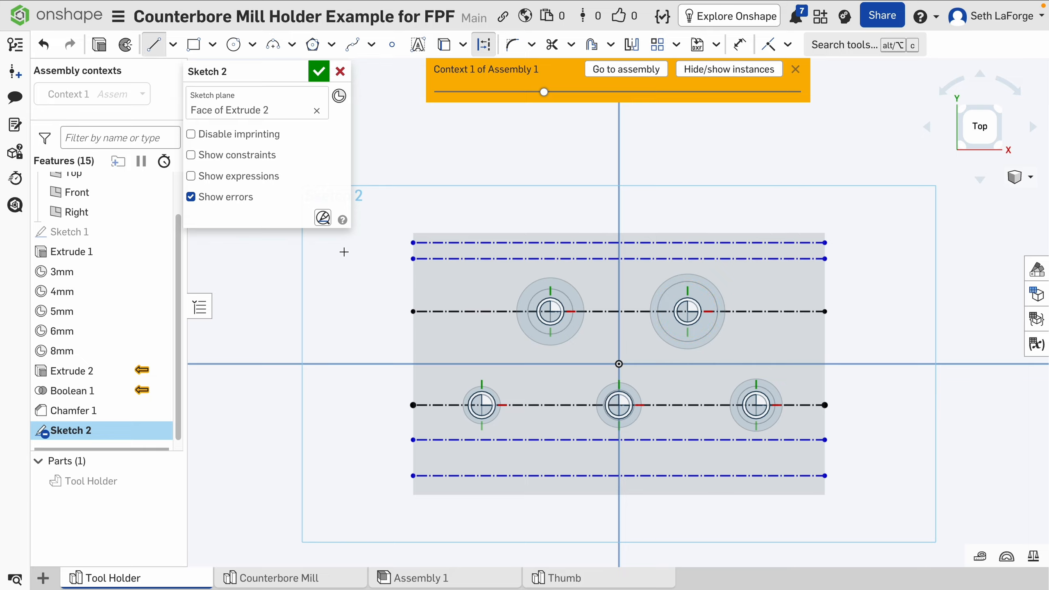
{"action": "left_click", "coordinate": [413, 258]}
{"action": "left_click", "coordinate": [413, 243]}
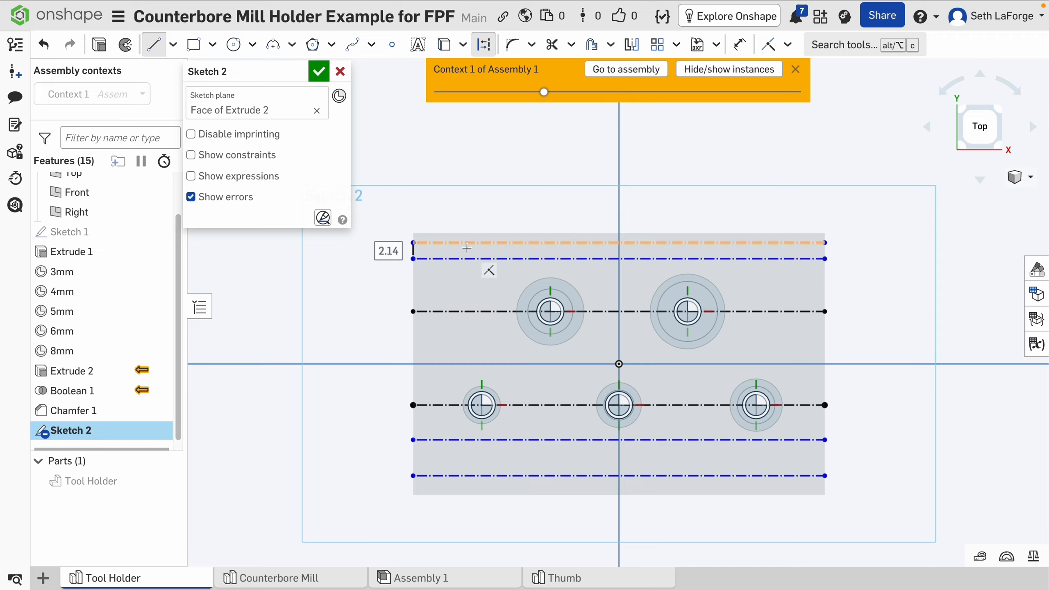
{"action": "left_click", "coordinate": [413, 440]}
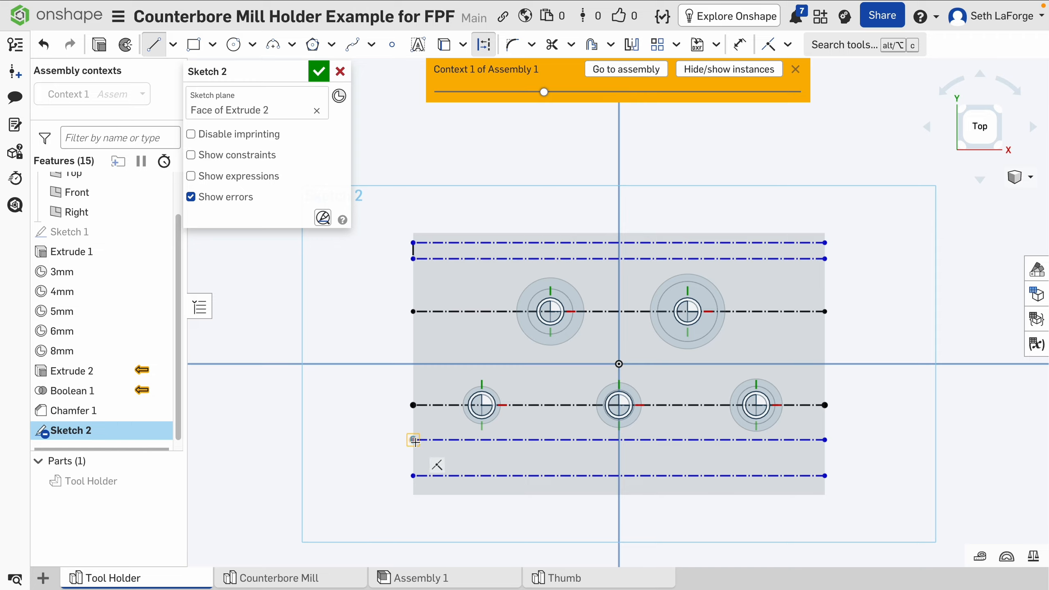
{"action": "left_click", "coordinate": [414, 476]}
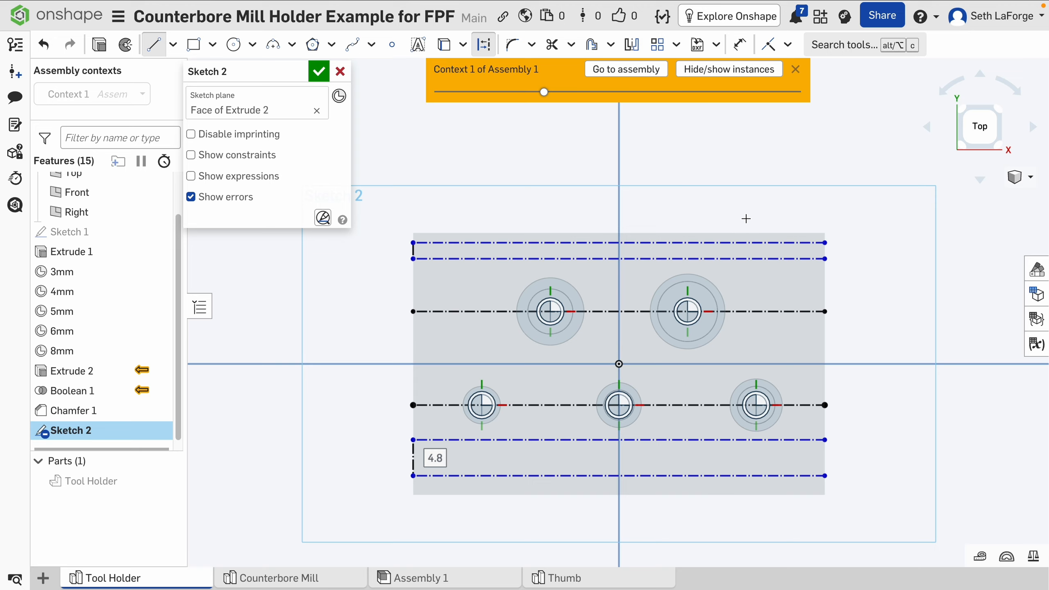
{"action": "key", "text": "Escape"}
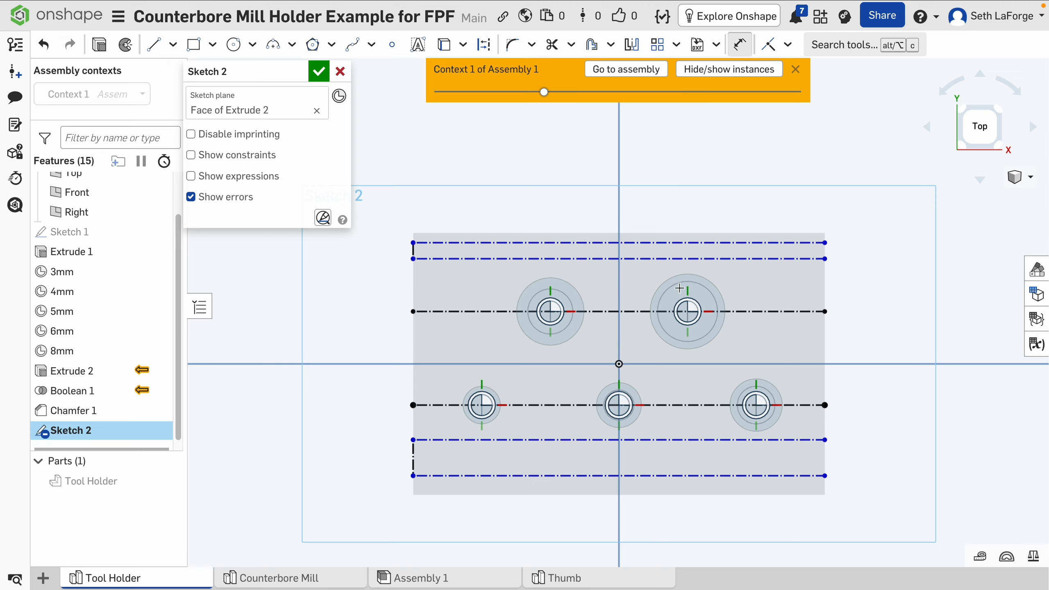
Dimension the short vertical line joining the lower line pair to 4 mm.
{"action": "key", "text": "d"}
{"action": "left_click", "coordinate": [413, 459]}
{"action": "left_click", "coordinate": [355, 460]}
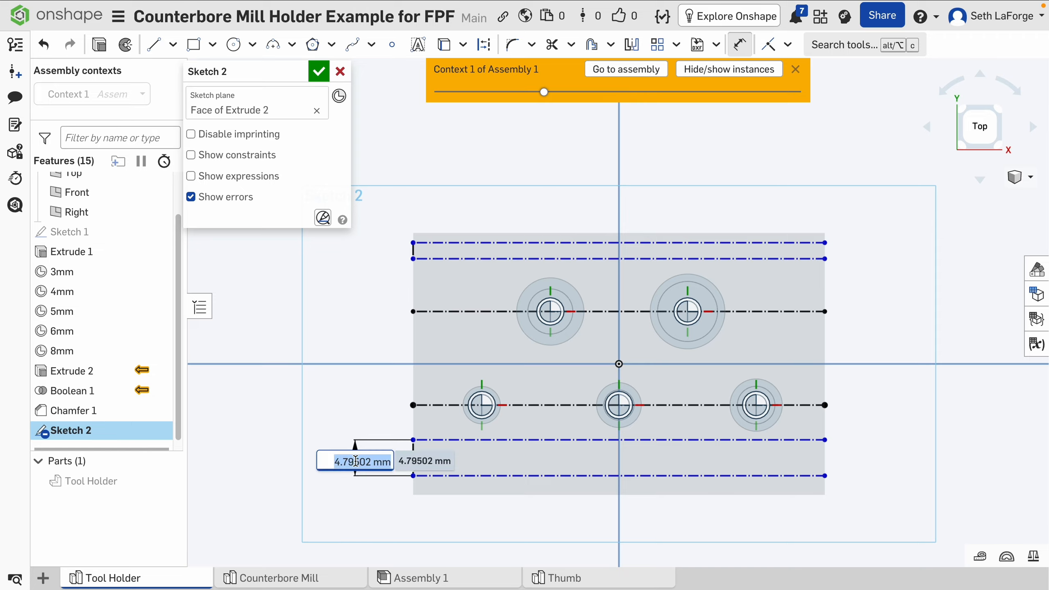
{"action": "type", "text": "4"}
{"action": "key", "text": "Return"}
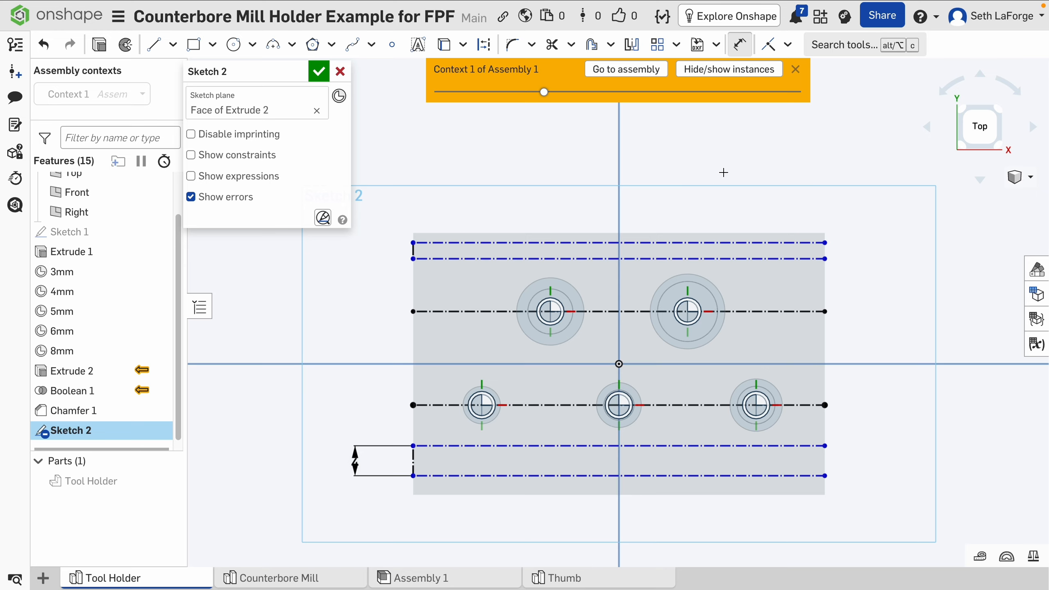
{"action": "key", "text": "Escape"}
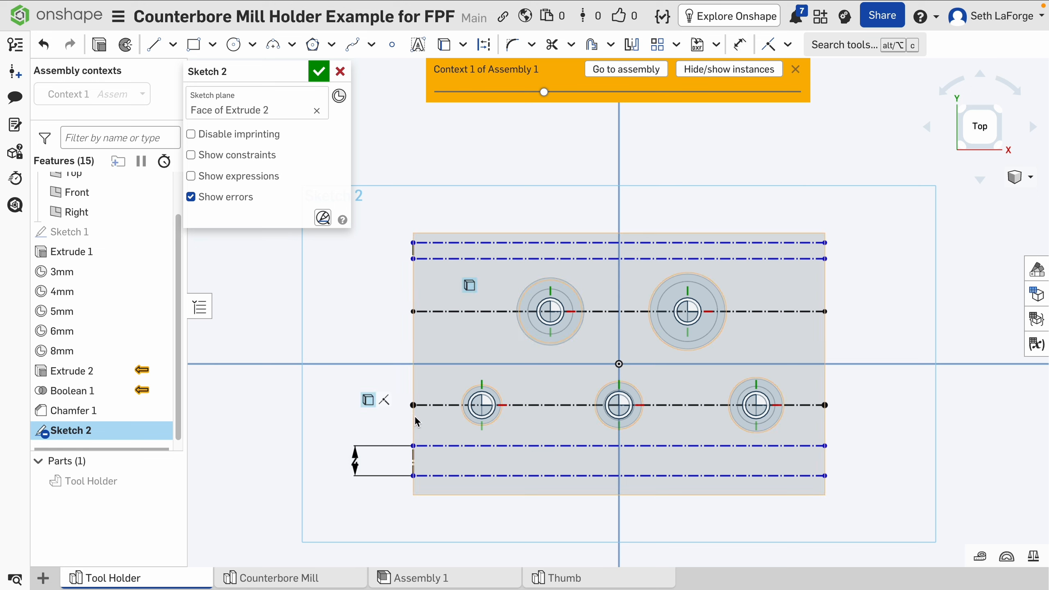
Constrain the short vertical lines of the lower and upper line pairs to equal length.
{"action": "left_click", "coordinate": [413, 459]}
{"action": "key", "text": "d"}
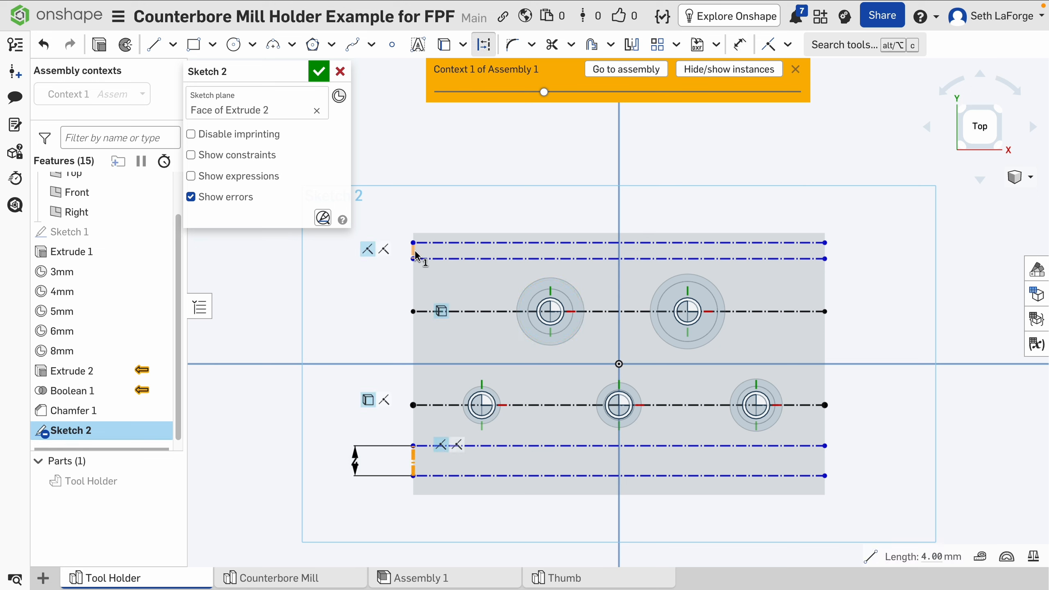
{"action": "left_click", "coordinate": [415, 252]}
{"action": "key", "text": "e"}
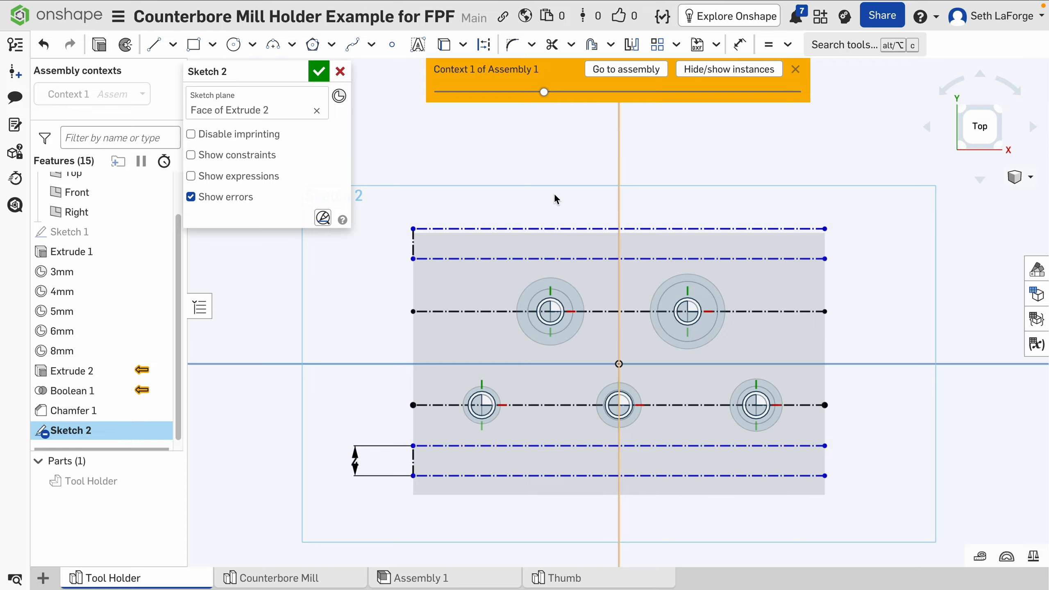
Add the sketch text "3" in Allerta between the lower line pair, beneath the leftmost hole of the three-hole row.
{"action": "left_click", "coordinate": [418, 44]}
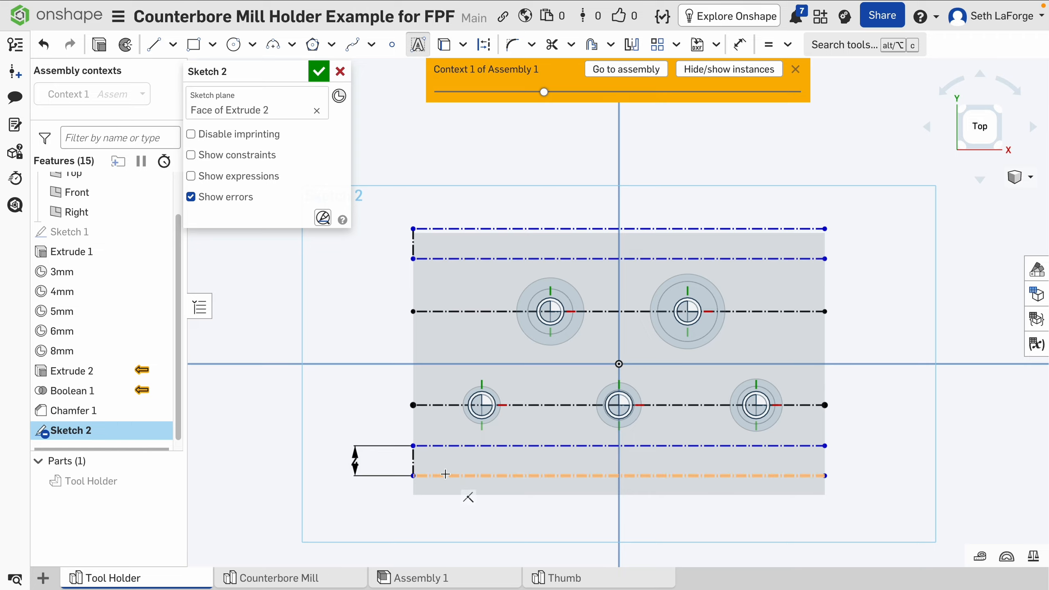
{"action": "left_click_drag", "start_coordinate": [449, 476], "coordinate": [511, 445]}
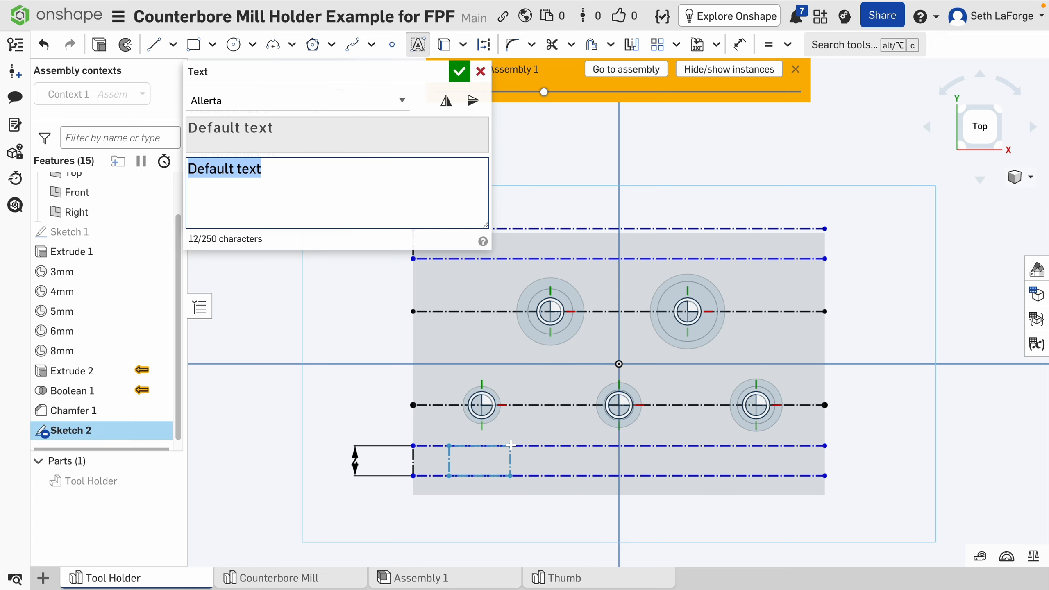
{"action": "type", "text": "6"}
{"action": "key", "text": "BackSpace"}
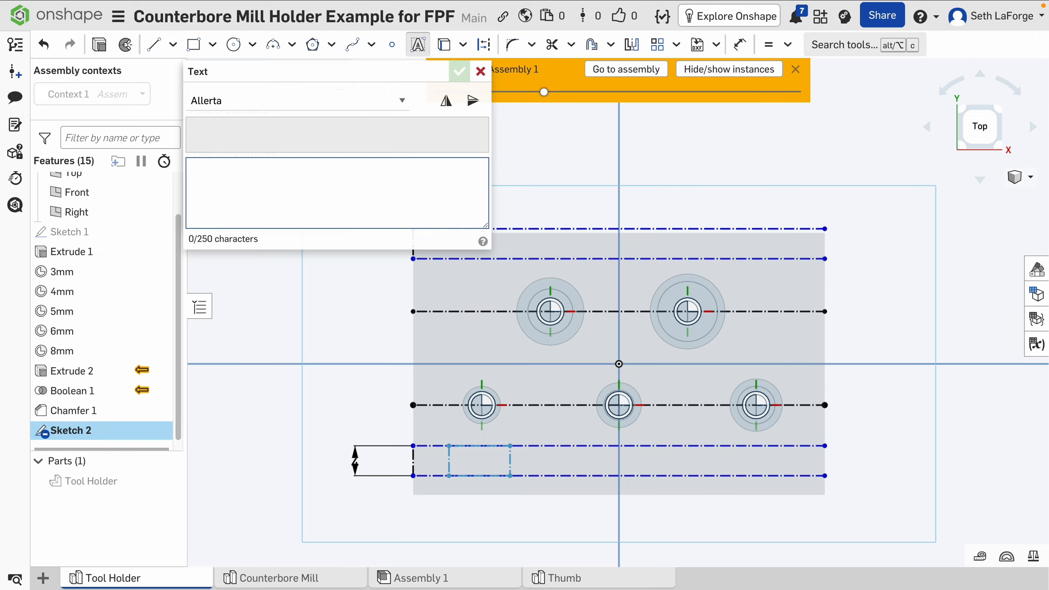
{"action": "type", "text": "3"}
{"action": "key", "text": "Return"}
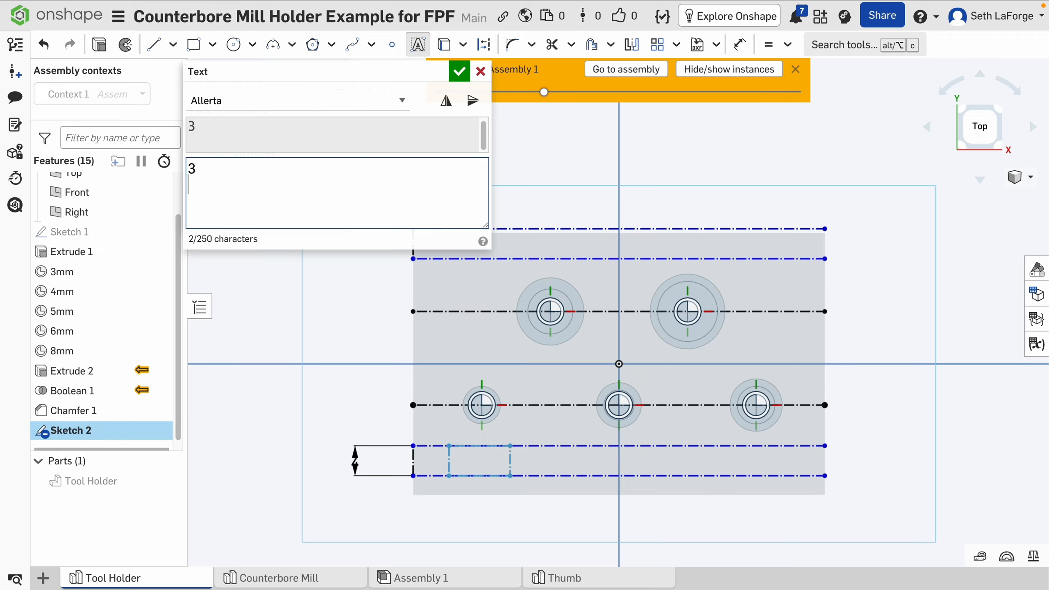
{"action": "key", "text": "BackSpace"}
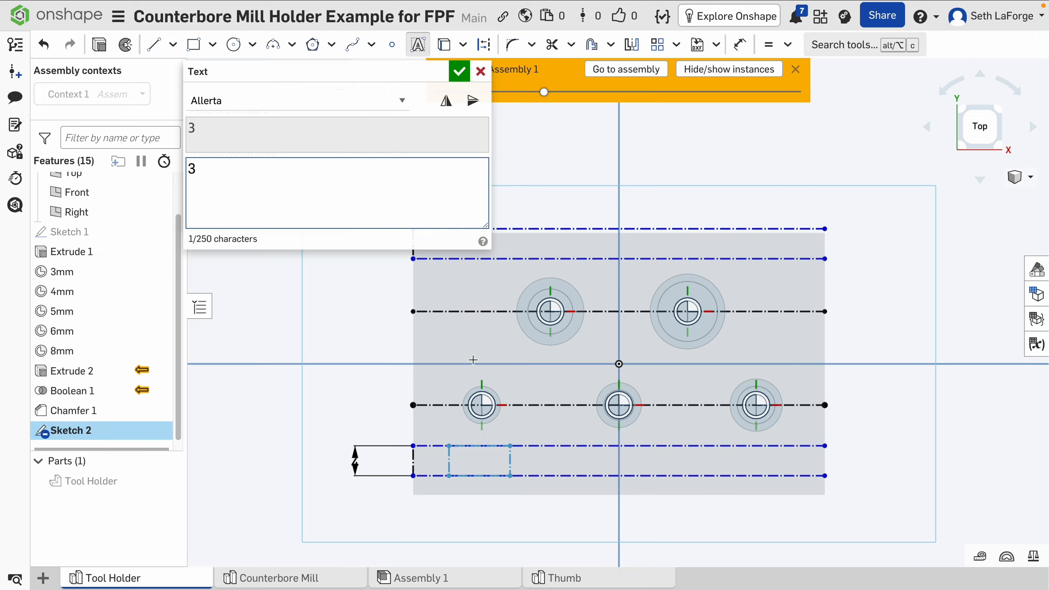
{"action": "left_click", "coordinate": [454, 77]}
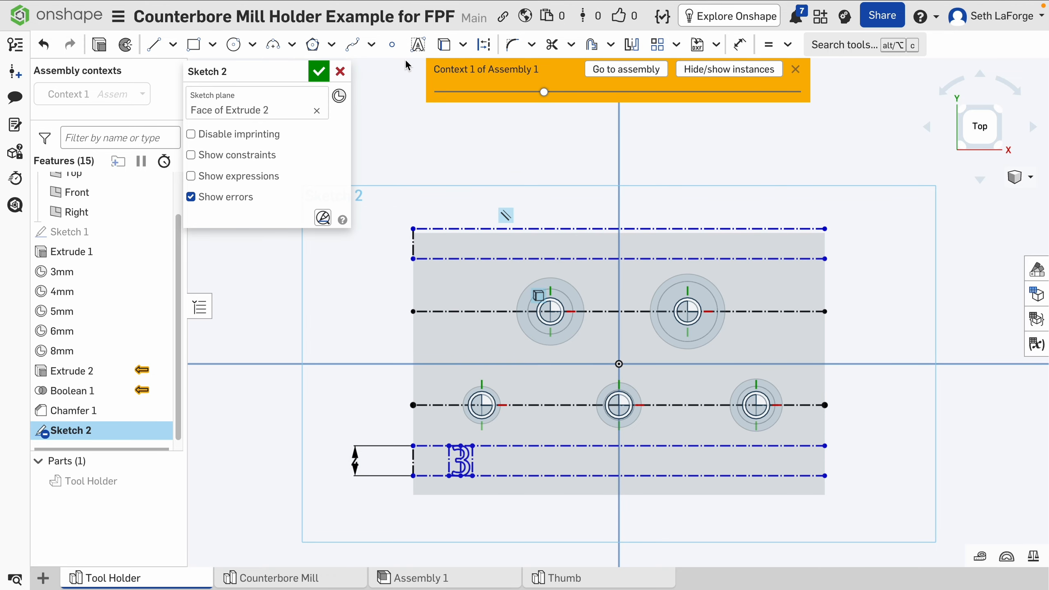
Add the sketch text "4" in Allerta between the lower line pair, beneath the middle hole of the three-hole row.
{"action": "left_click", "coordinate": [418, 44]}
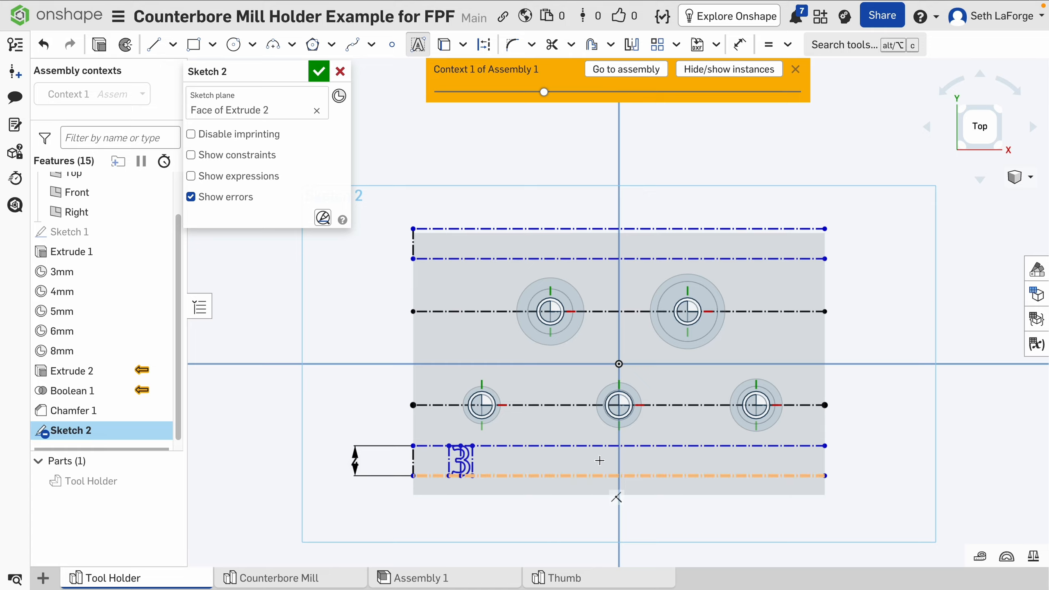
{"action": "left_click", "coordinate": [592, 475]}
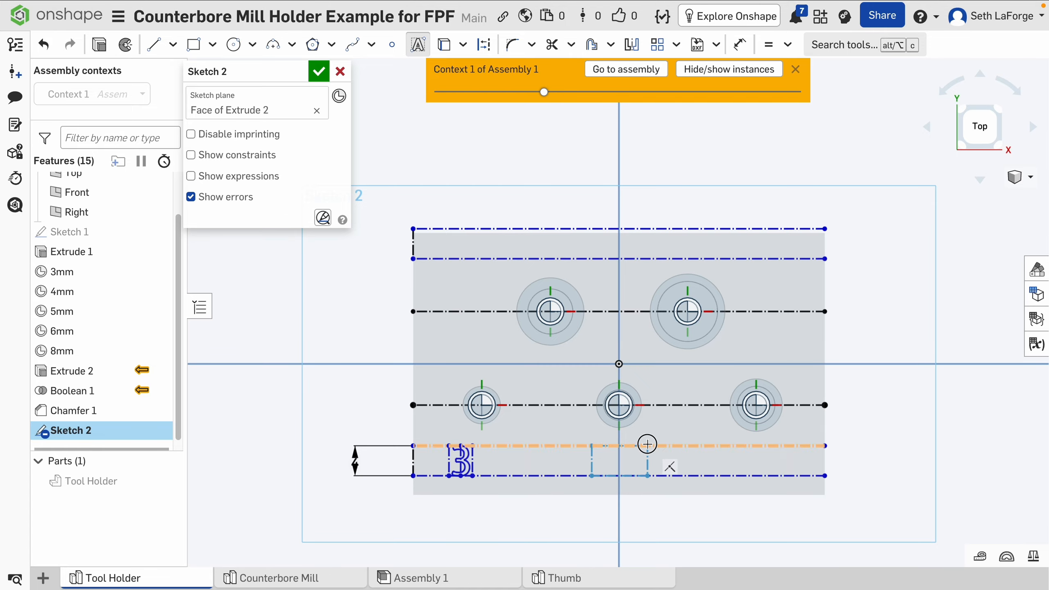
{"action": "left_click", "coordinate": [647, 445]}
{"action": "key", "text": "BackSpace"}
{"action": "type", "text": "4"}
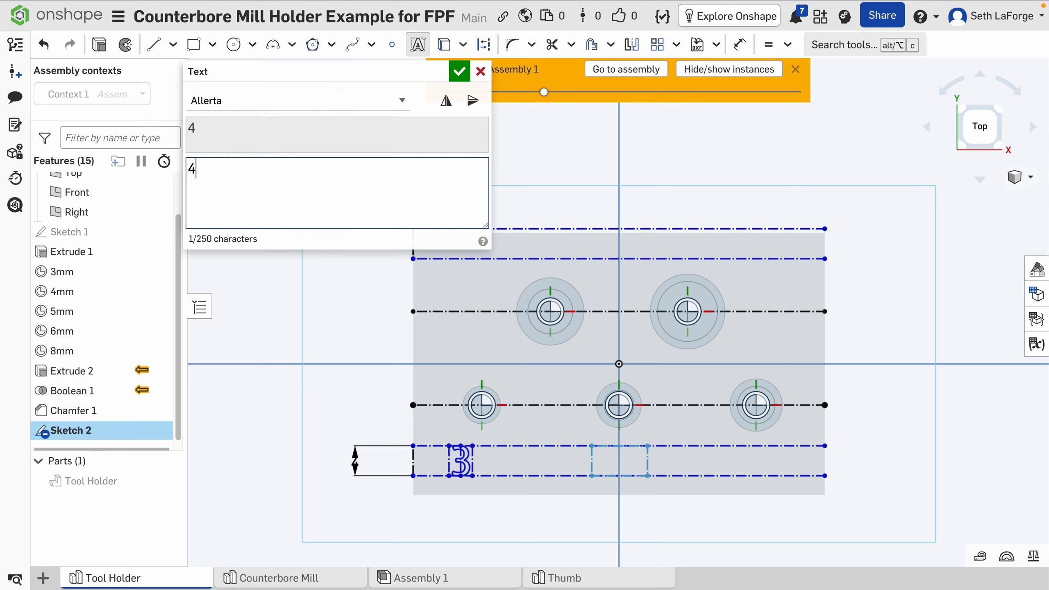
{"action": "left_click", "coordinate": [459, 71]}
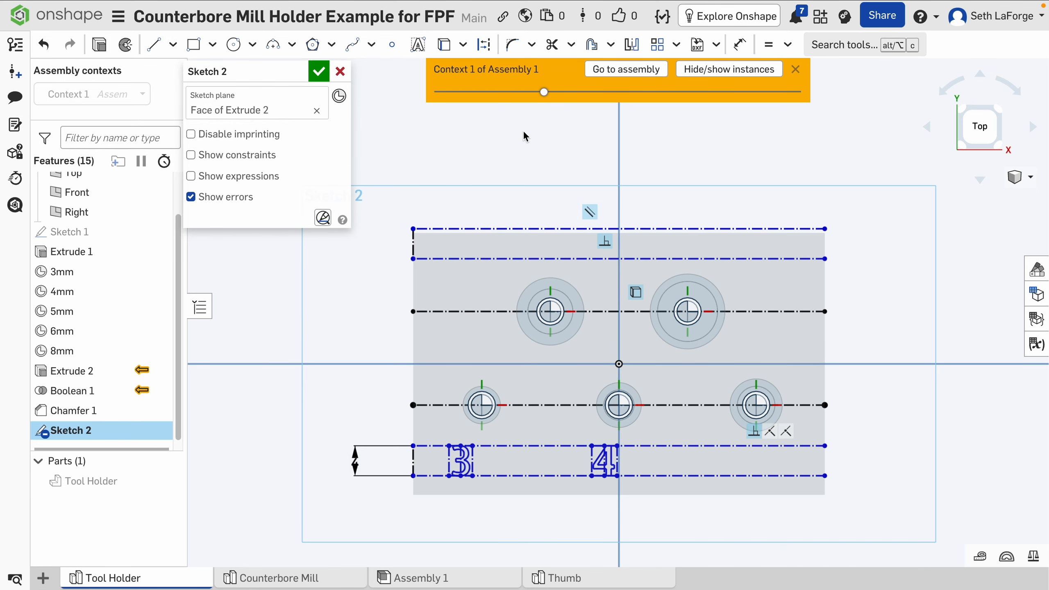
Add the sketch text "5" in Allerta between the lower line pair, beneath the rightmost hole of the three-hole row.
{"action": "left_click", "coordinate": [418, 44]}
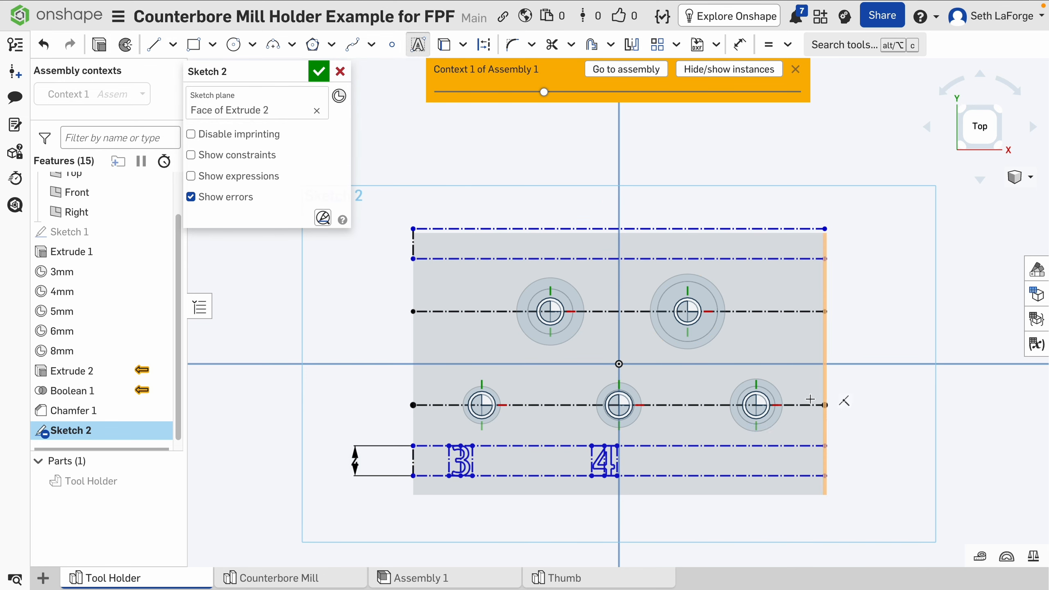
{"action": "left_click", "coordinate": [734, 476]}
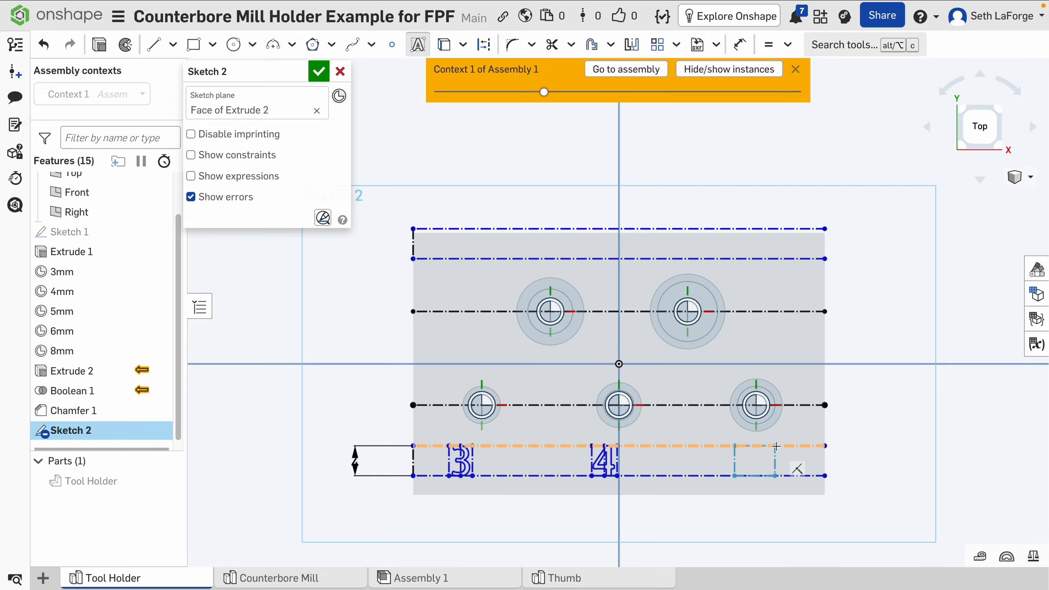
{"action": "left_click", "coordinate": [776, 447]}
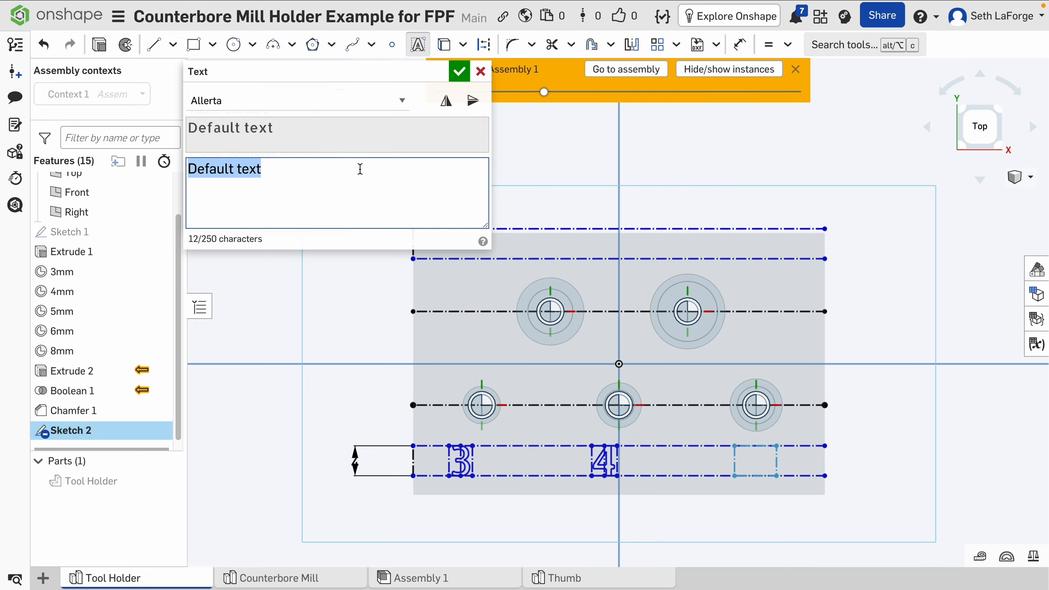
{"action": "type", "text": "5"}
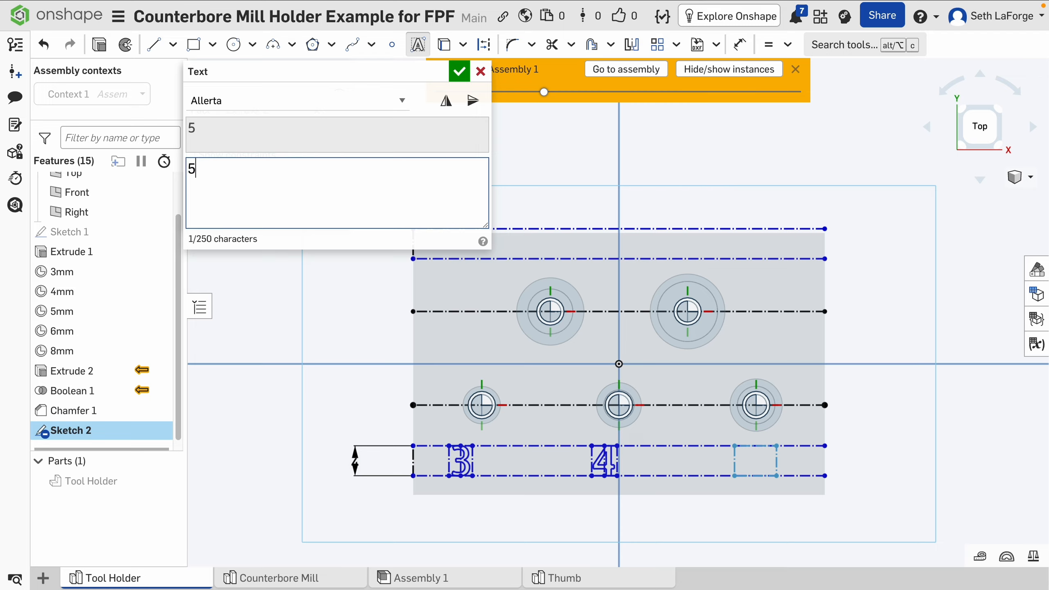
{"action": "left_click", "coordinate": [457, 72]}
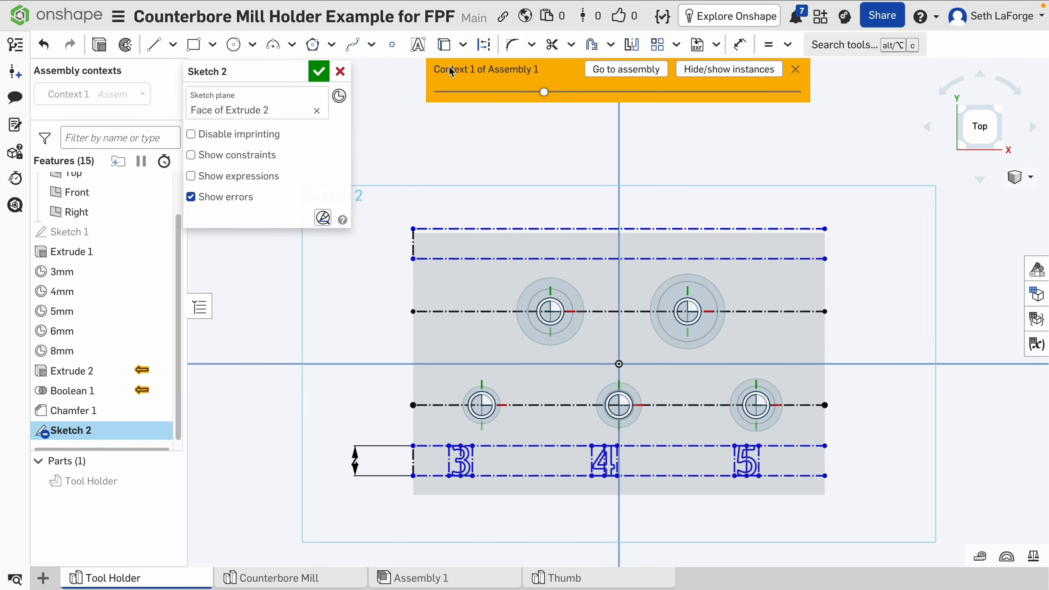
Add the sketch text "6" in Allerta between the upper line pair, above the left hole of the two-hole row.
{"action": "left_click", "coordinate": [418, 44]}
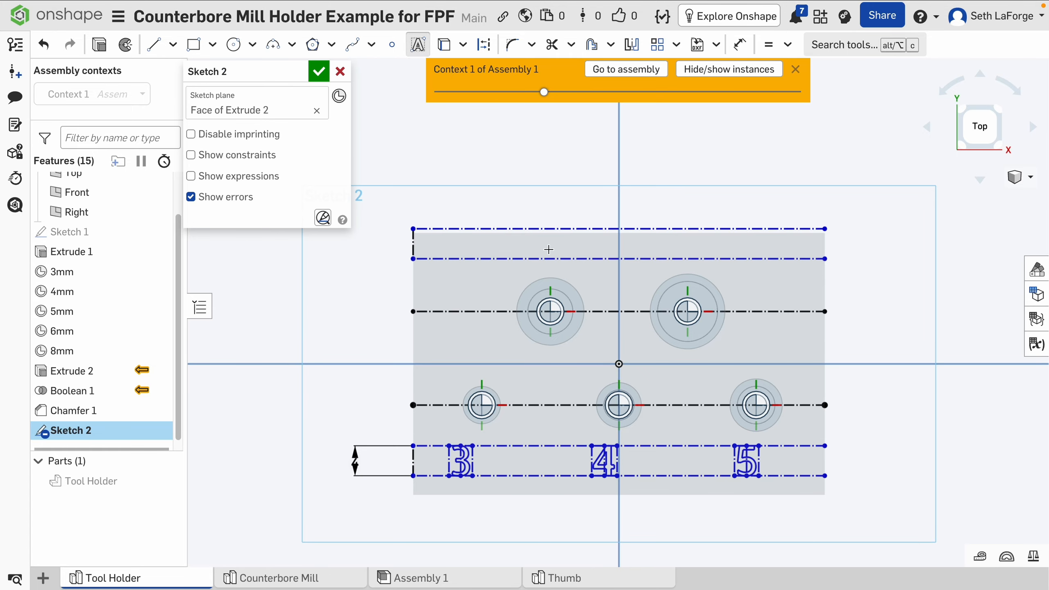
{"action": "left_click", "coordinate": [528, 259]}
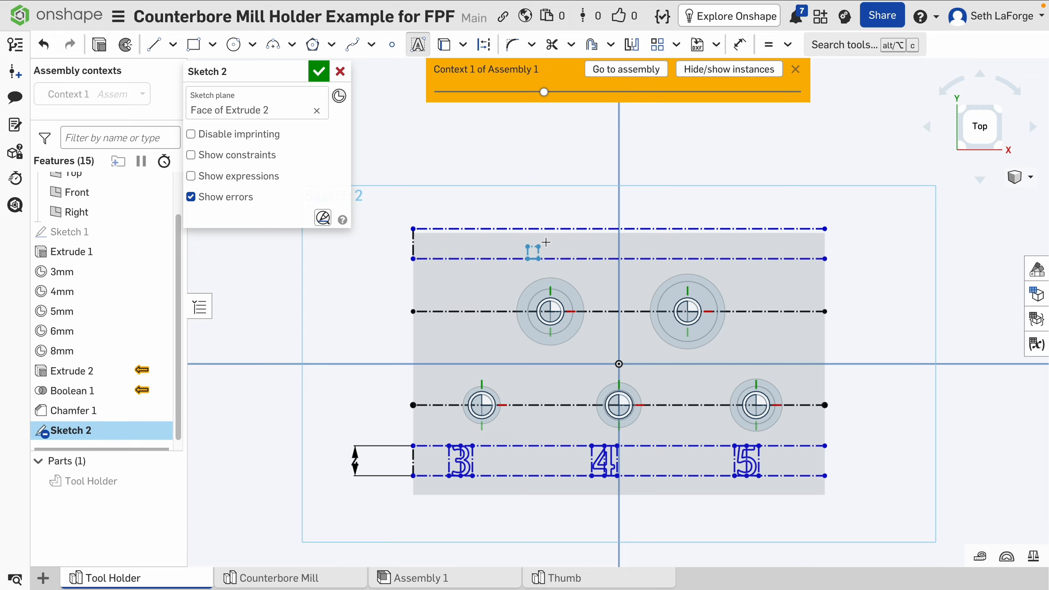
{"action": "left_click", "coordinate": [569, 229]}
{"action": "type", "text": "6"}
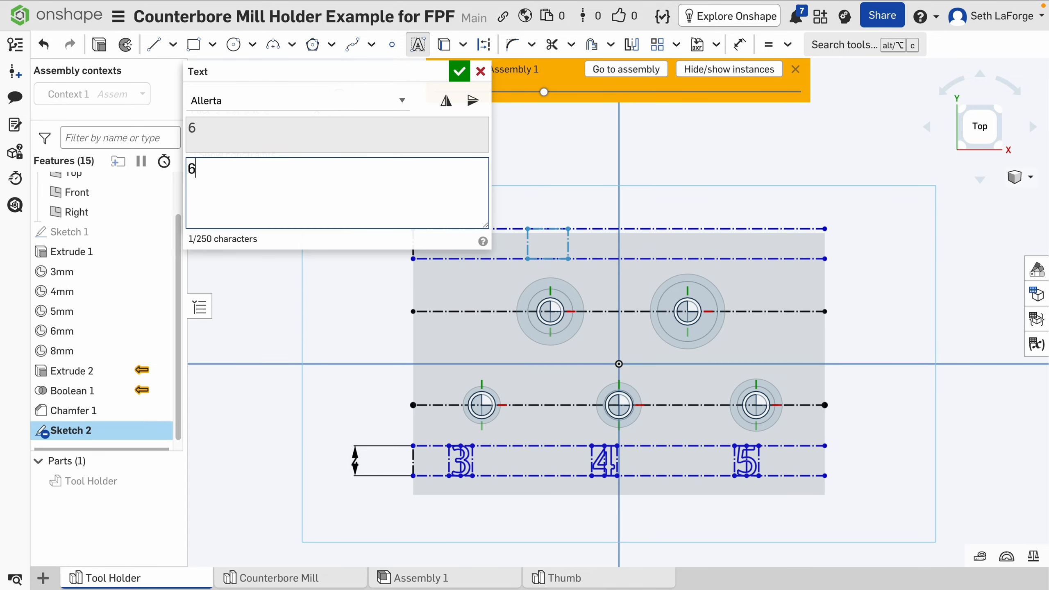
{"action": "left_click", "coordinate": [458, 72]}
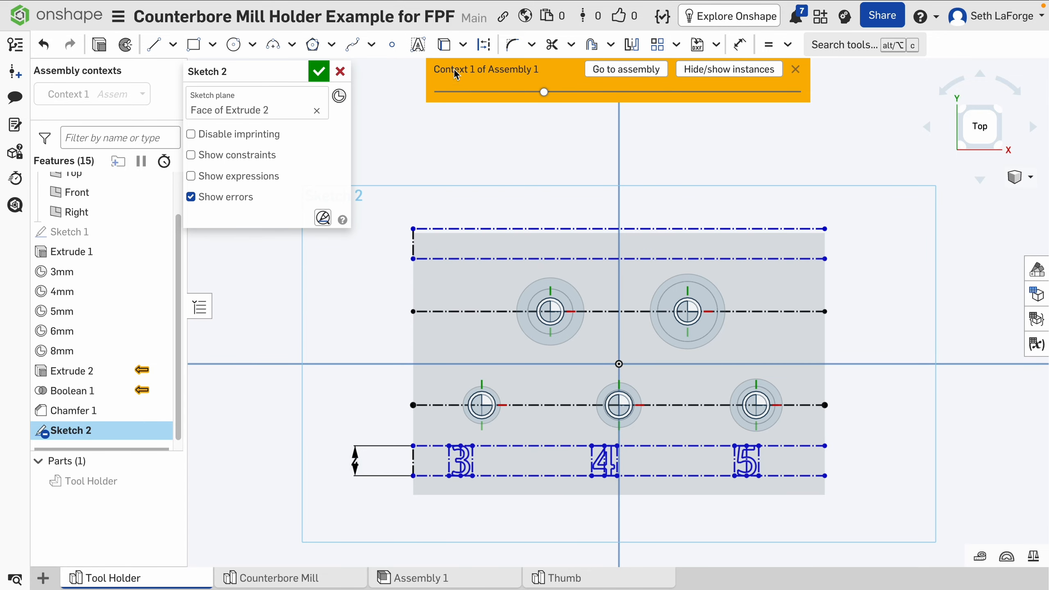
Add the sketch text "8" in Allerta between the upper line pair, above the right hole of the two-hole row.
{"action": "left_click", "coordinate": [417, 44]}
{"action": "left_click", "coordinate": [669, 259]}
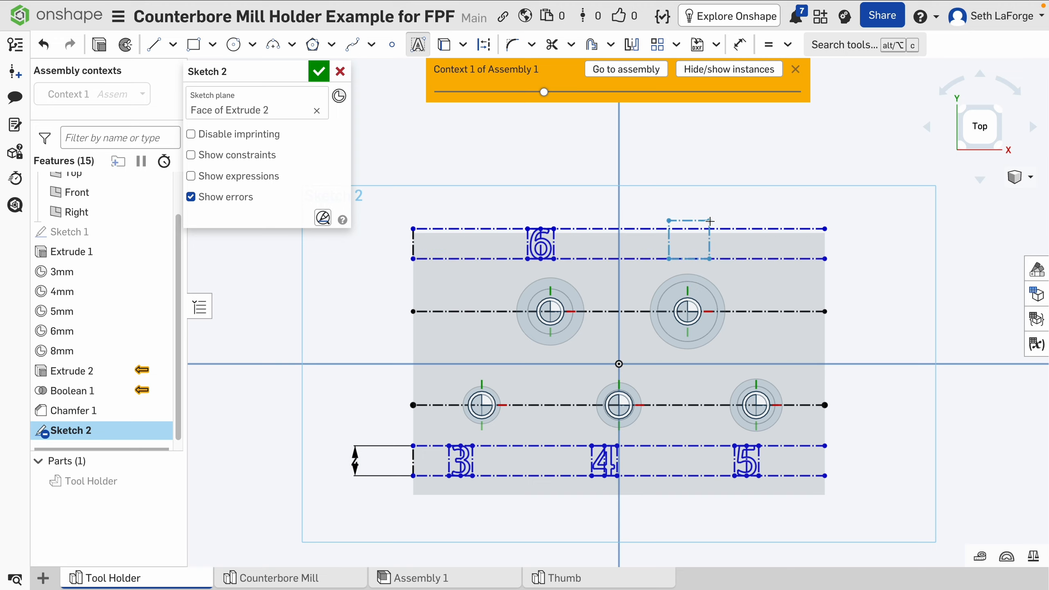
{"action": "left_click", "coordinate": [716, 229]}
{"action": "type", "text": "8"}
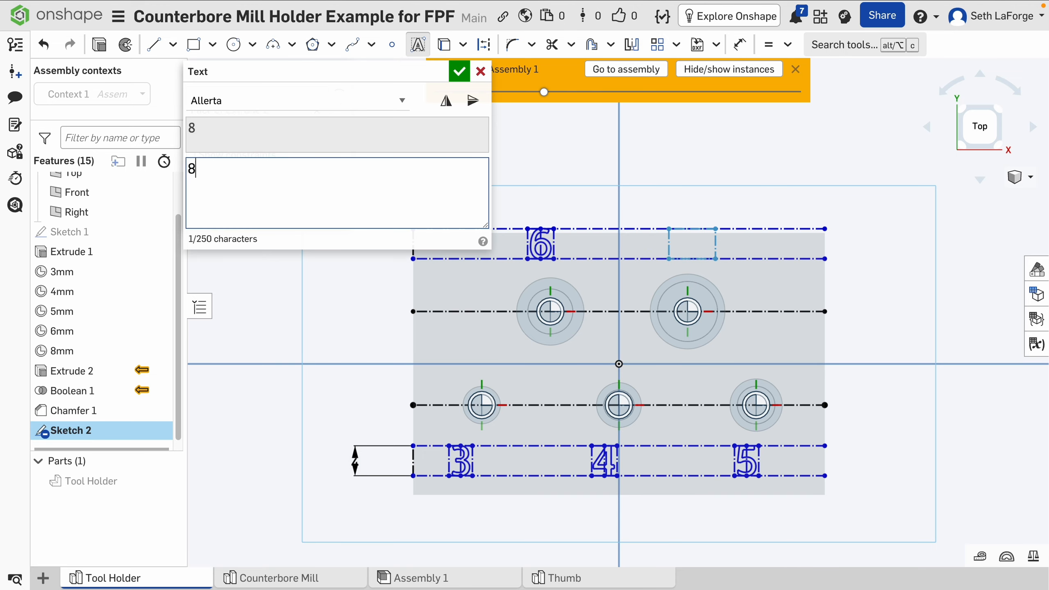
{"action": "key", "text": "Return"}
{"action": "key", "text": "BackSpace"}
{"action": "left_click", "coordinate": [458, 75]}
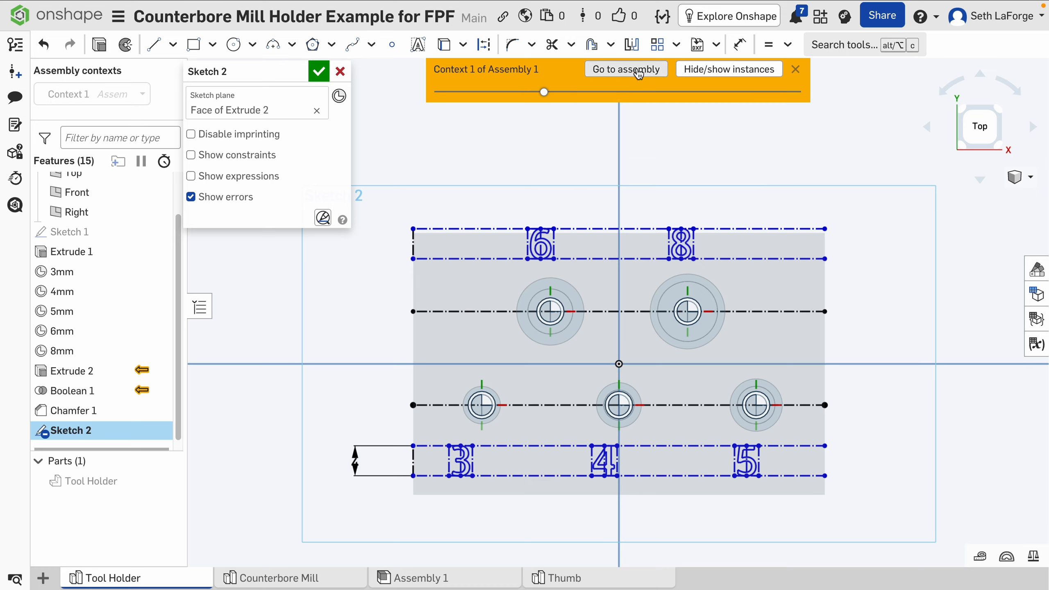
Apply vertical constraints between each hole centre and its size label's midpoint so all five labels centre on their holes.
{"action": "key", "text": "v"}
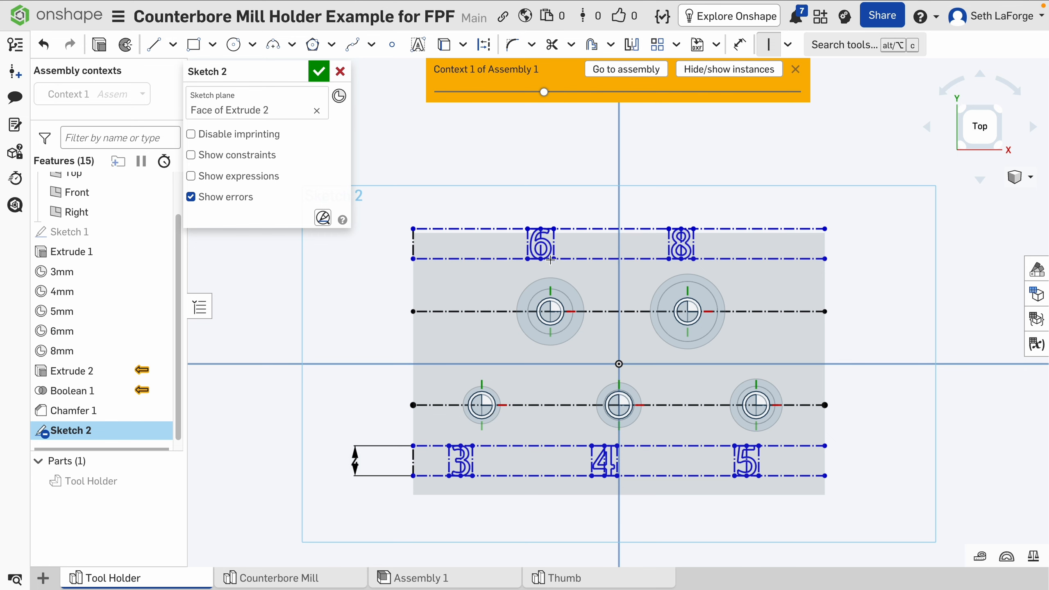
{"action": "left_click", "coordinate": [690, 307]}
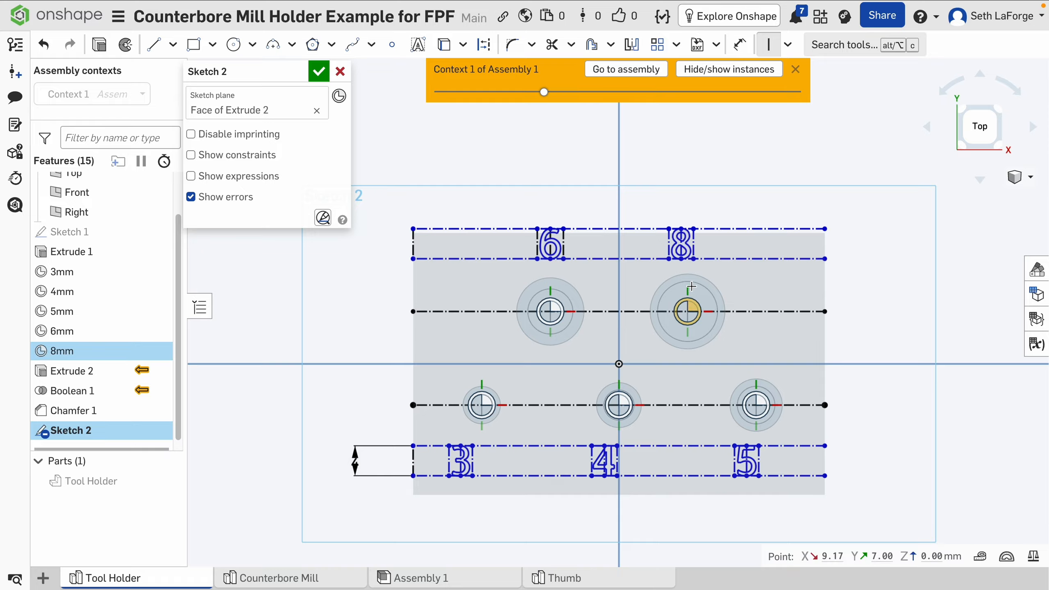
{"action": "left_click", "coordinate": [681, 259]}
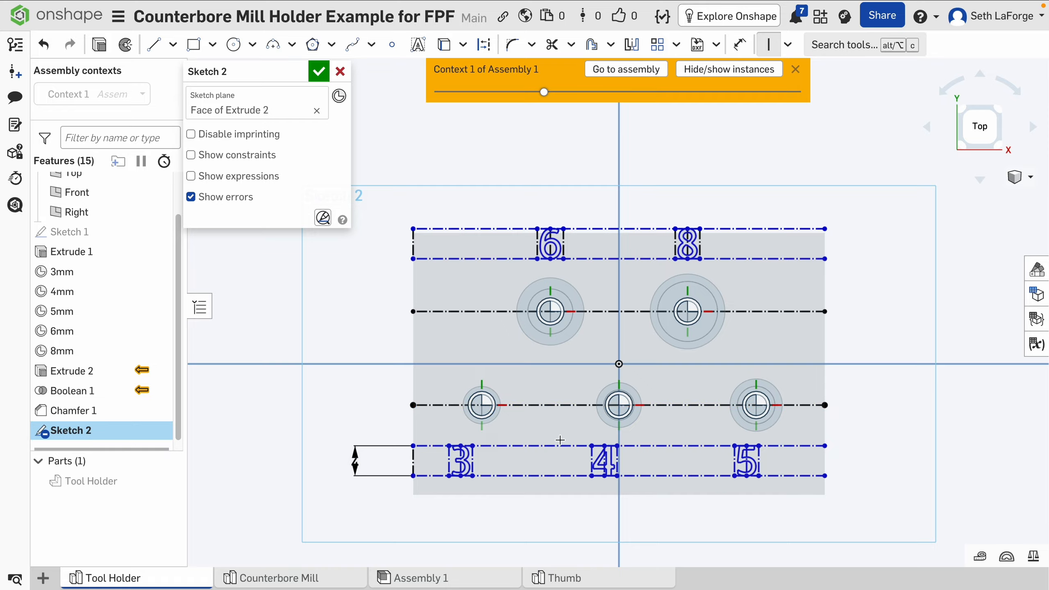
{"action": "left_click", "coordinate": [620, 405]}
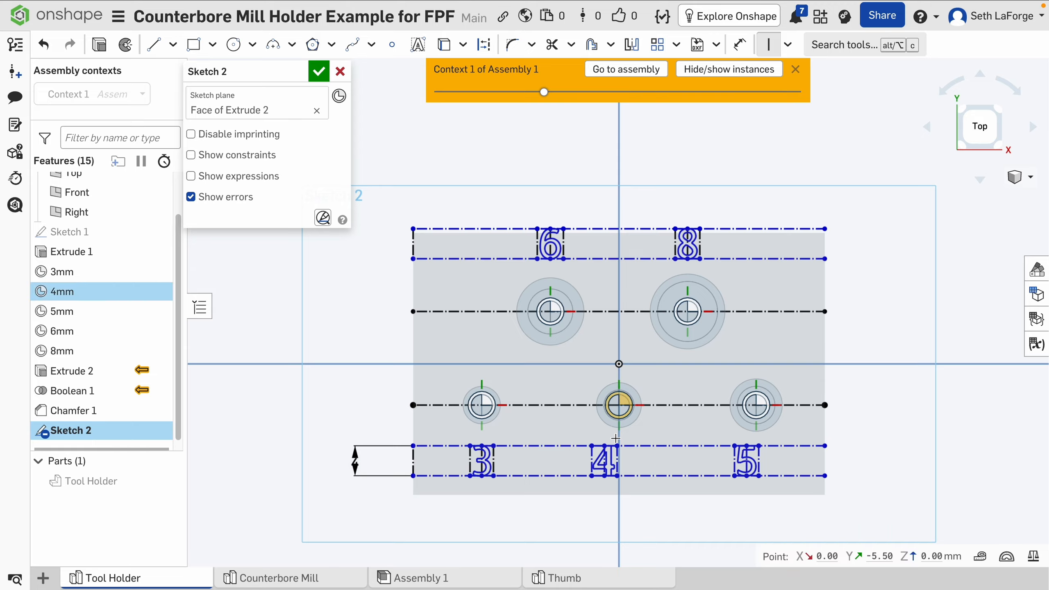
{"action": "left_click", "coordinate": [616, 445]}
{"action": "left_click", "coordinate": [762, 398]}
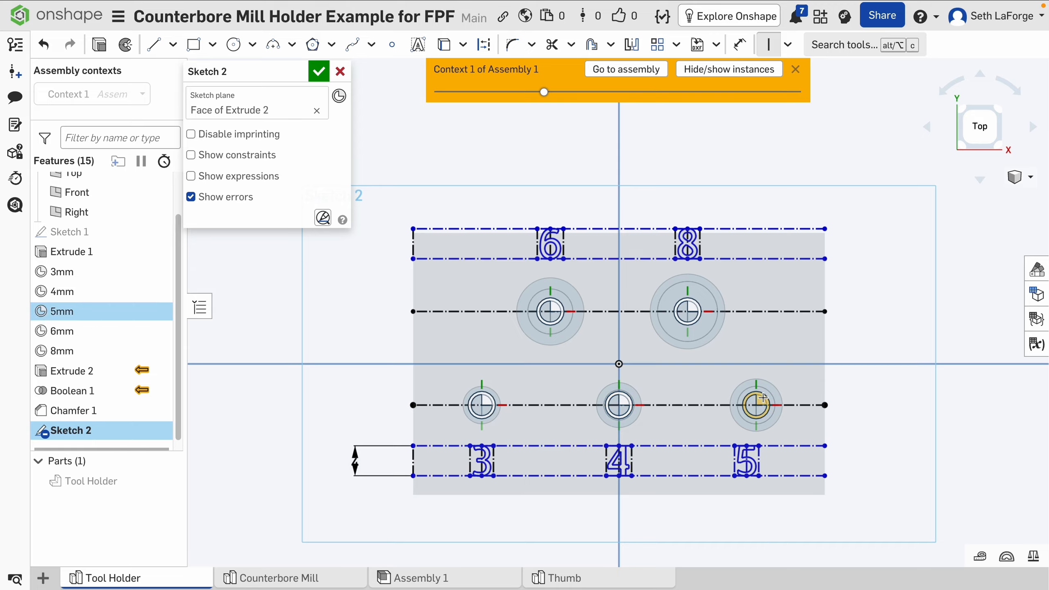
{"action": "left_click", "coordinate": [746, 445]}
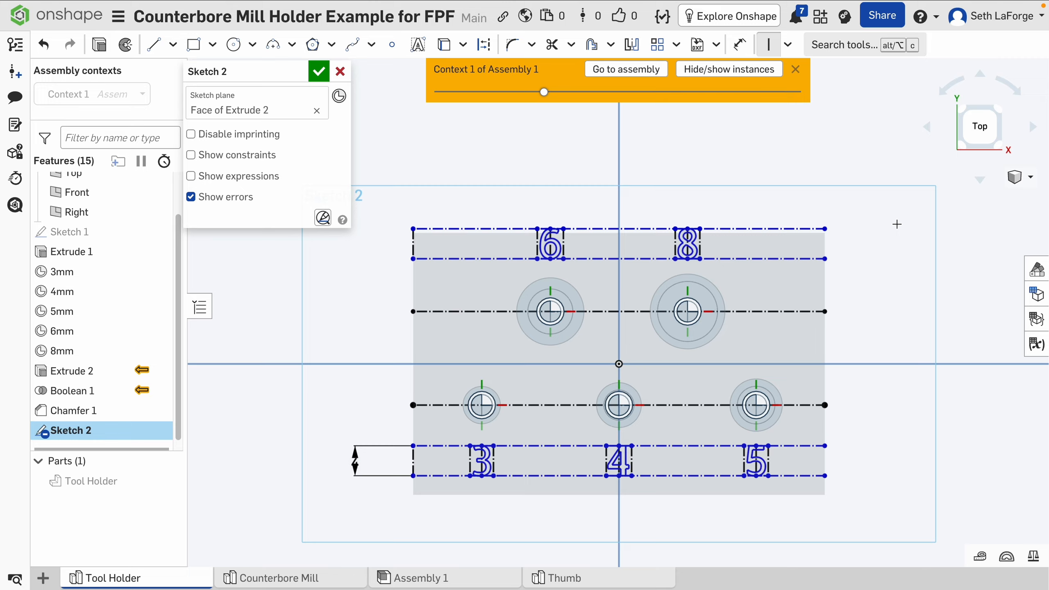
Dimension the distance from the two-hole row's centreline to the nearest line of the upper label pair to 6 mm.
{"action": "key", "text": "d"}
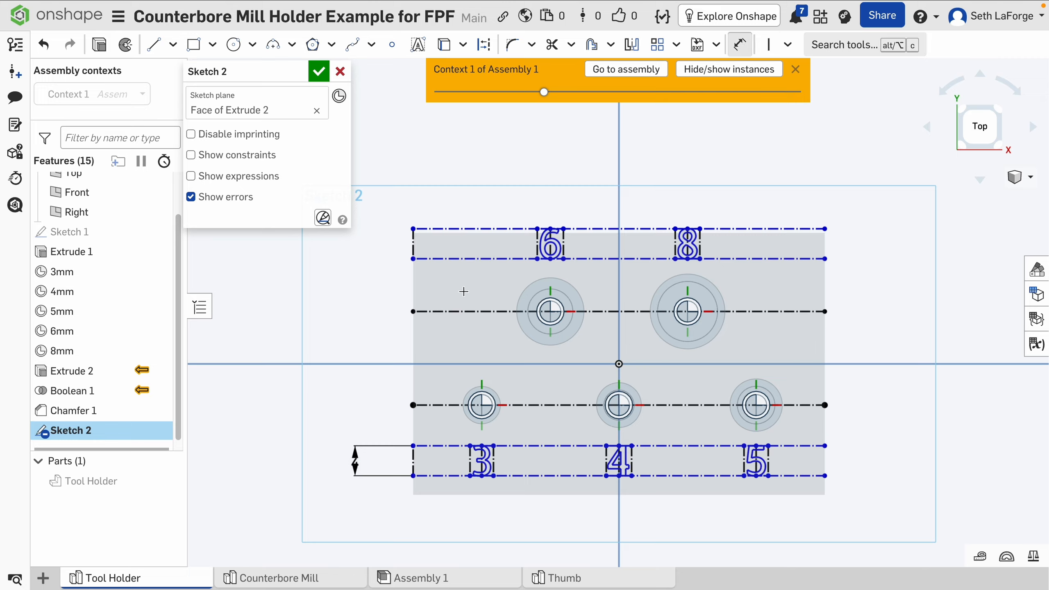
{"action": "left_click", "coordinate": [456, 312]}
{"action": "left_click", "coordinate": [446, 260]}
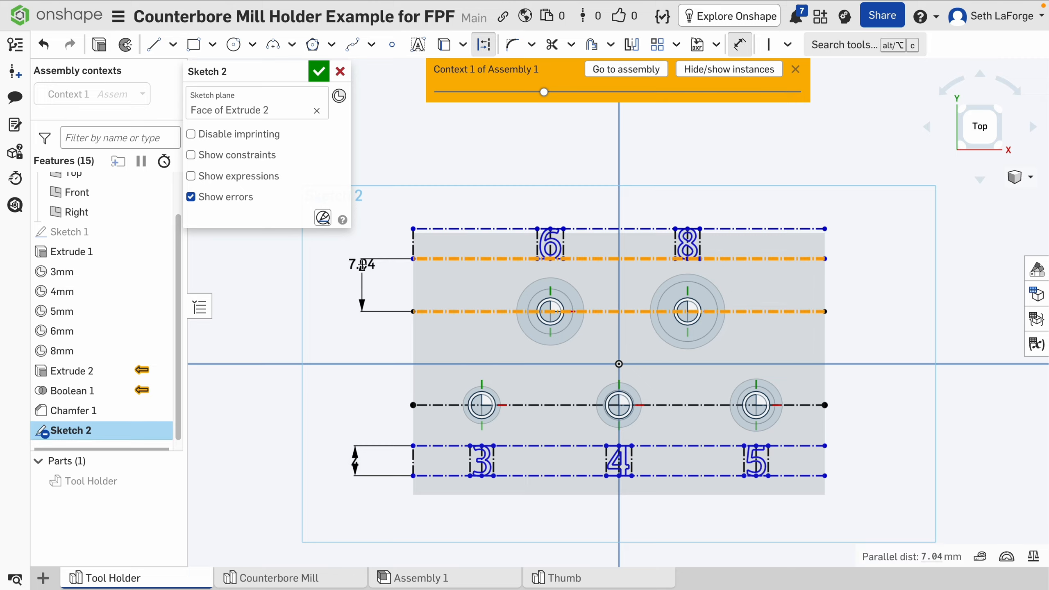
{"action": "left_click", "coordinate": [378, 289]}
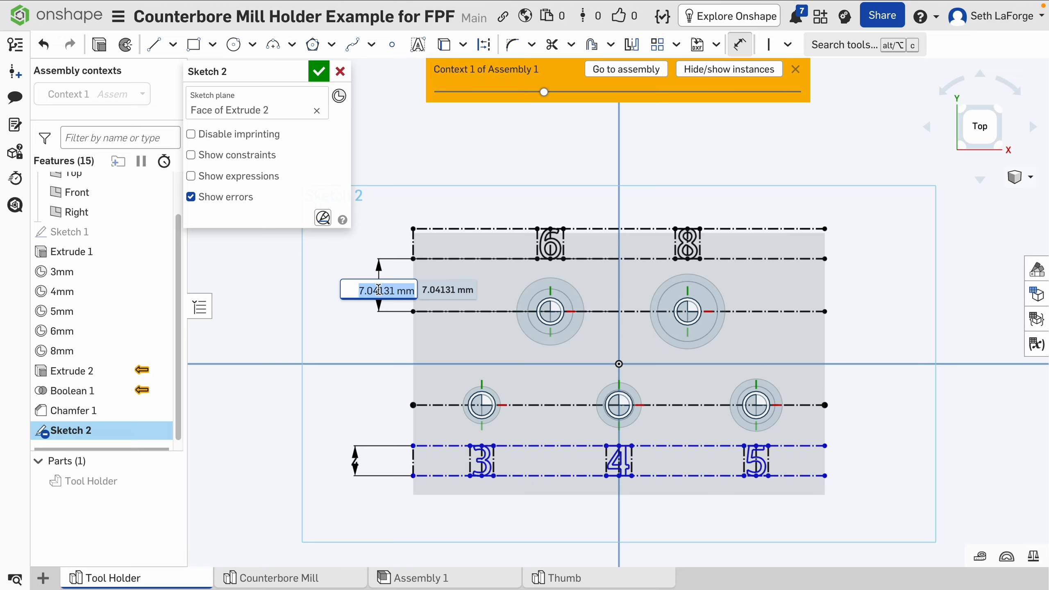
{"action": "type", "text": "6"}
{"action": "key", "text": "Return"}
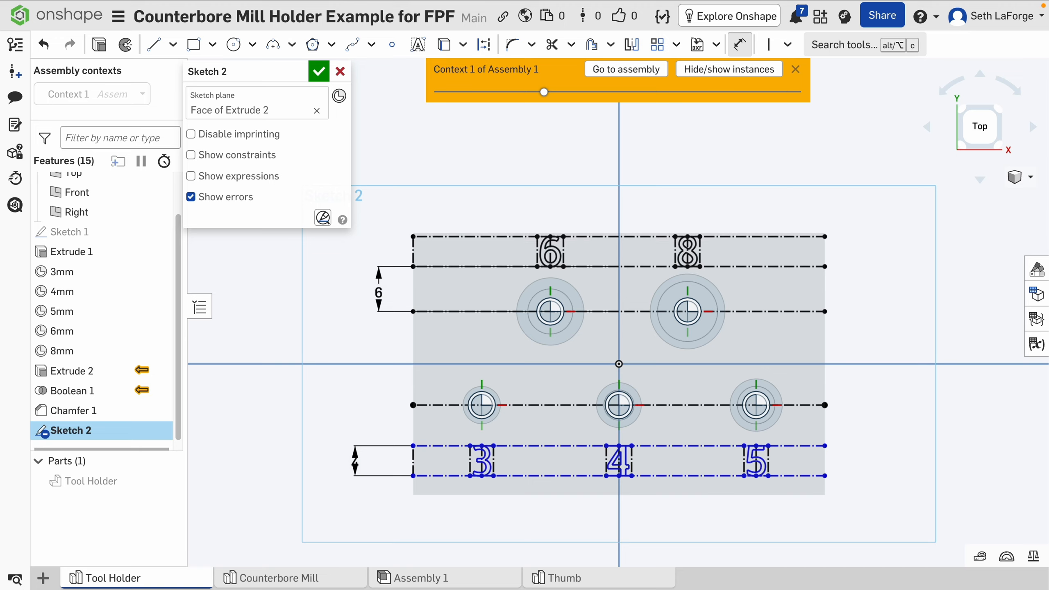
Dimension the distance from the three-hole row's centreline to the nearest line of the lower label pair to 4 mm.
{"action": "key", "text": "d"}
{"action": "left_click", "coordinate": [434, 404]}
{"action": "left_click", "coordinate": [425, 445]}
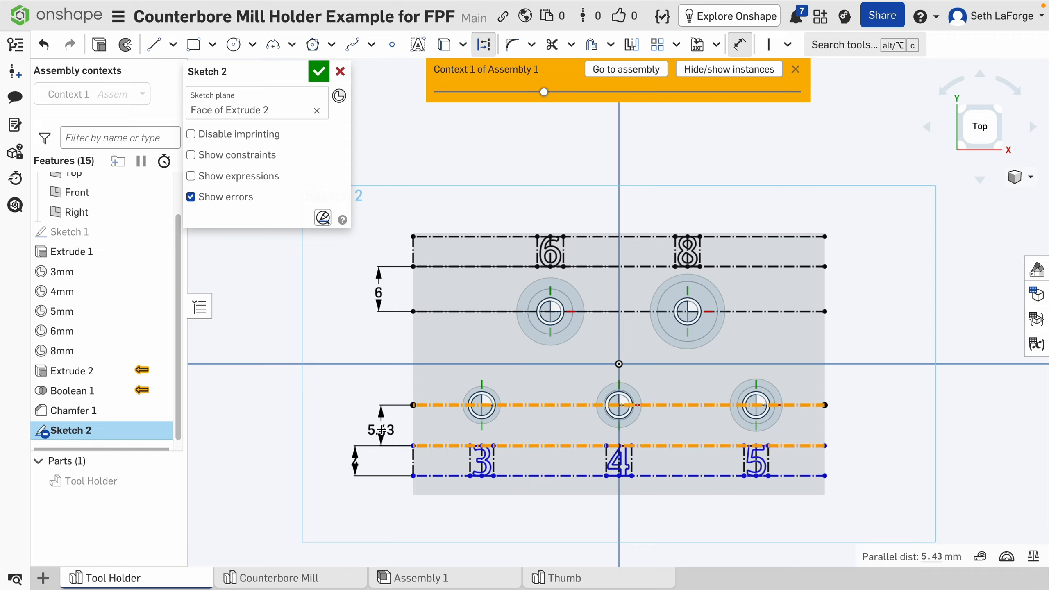
{"action": "left_click", "coordinate": [382, 426]}
{"action": "type", "text": "4"}
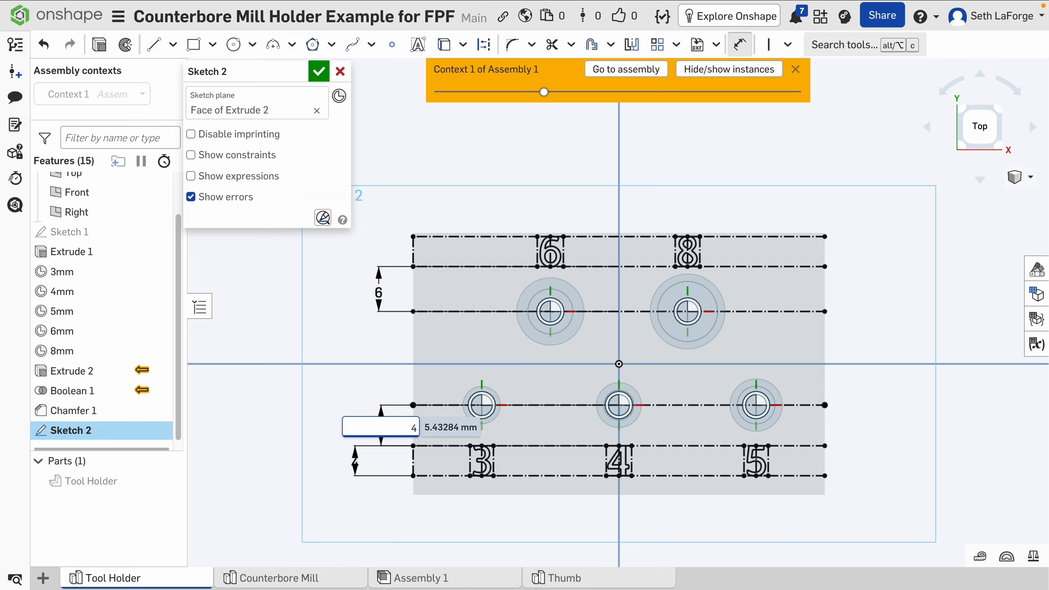
{"action": "key", "text": "Return"}
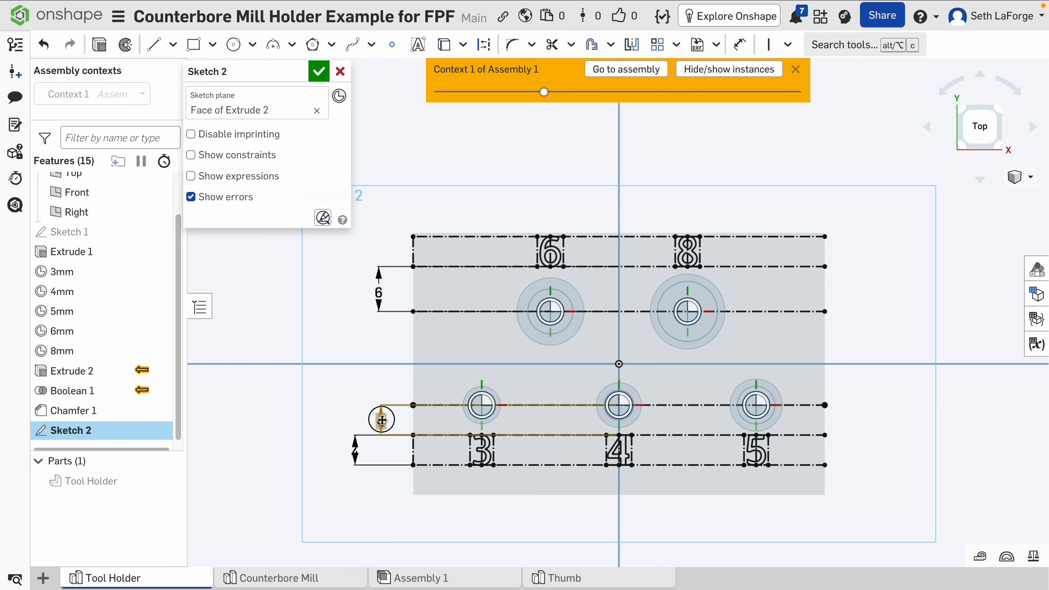
Set the spacing between the three-hole row's centreline and the lower label pair to 4.5 mm and finish the sketch.
{"action": "double_click", "coordinate": [381, 420]}
{"action": "type", "text": "4.5"}
{"action": "key", "text": "Return"}
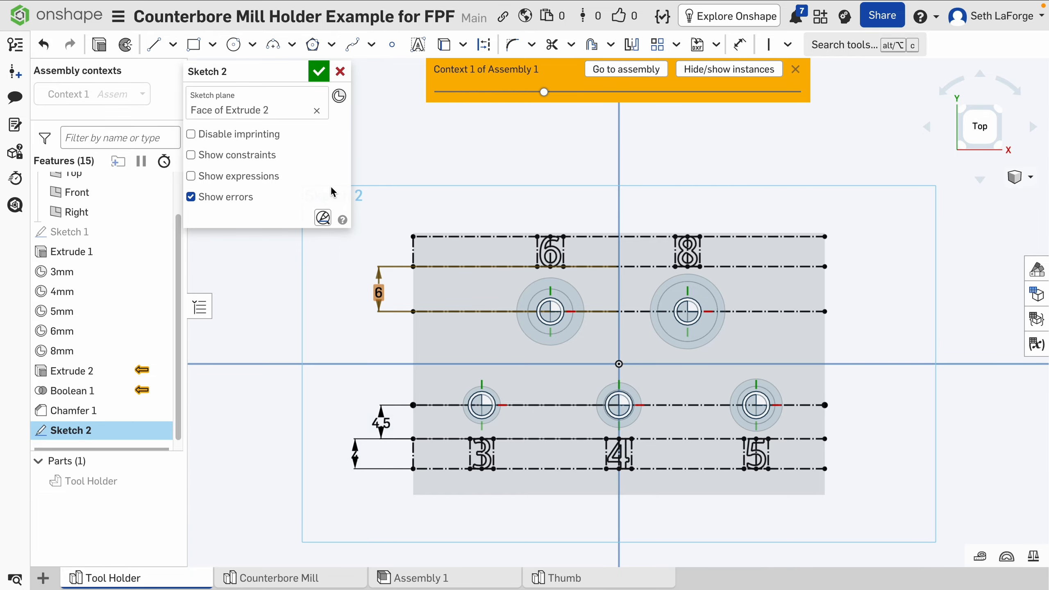
{"action": "left_click", "coordinate": [318, 73]}
Show the Tool Holder part and extrude the Sketch 2 size labels 1 mm, adding them to the part.
{"action": "mouse_move", "coordinate": [358, 220]}
{"action": "right_mouse_down"}
{"action": "mouse_move", "coordinate": [348, 260]}
{"action": "mouse_move", "coordinate": [349, 241]}
{"action": "right_mouse_up"}
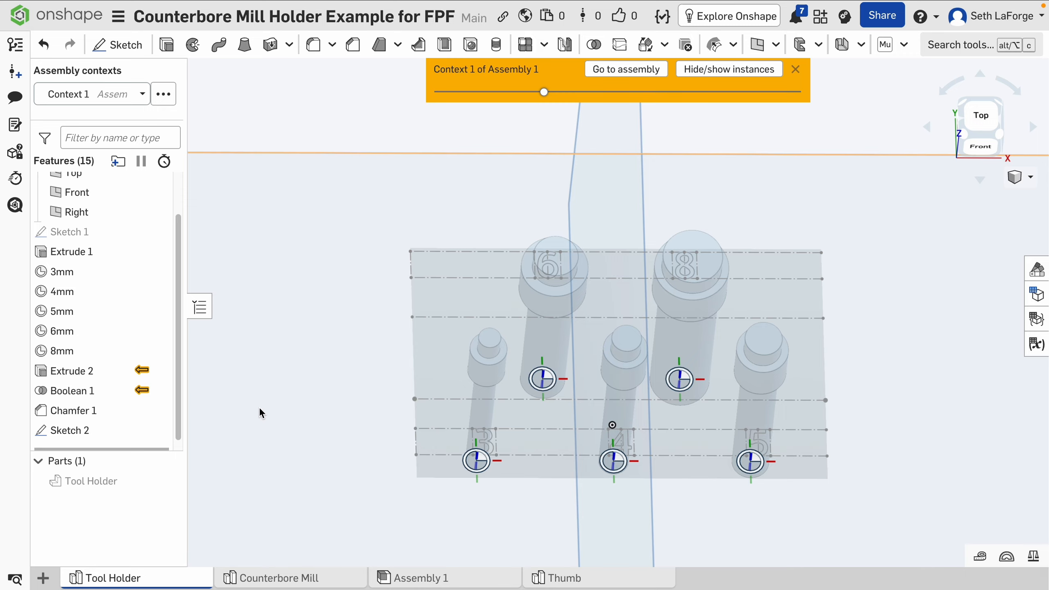
{"action": "left_click", "coordinate": [167, 481]}
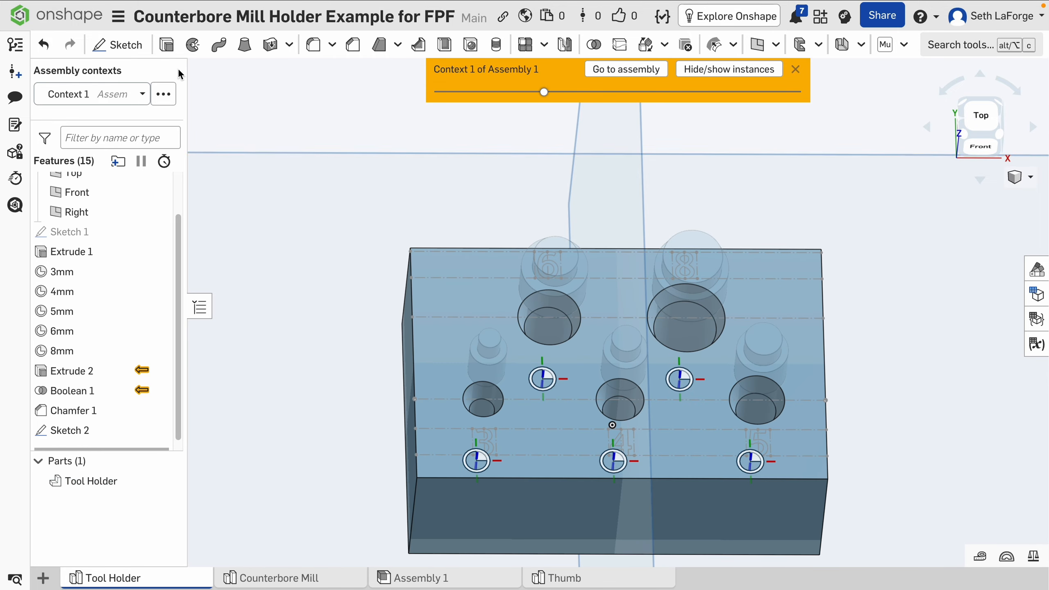
{"action": "left_click", "coordinate": [167, 46]}
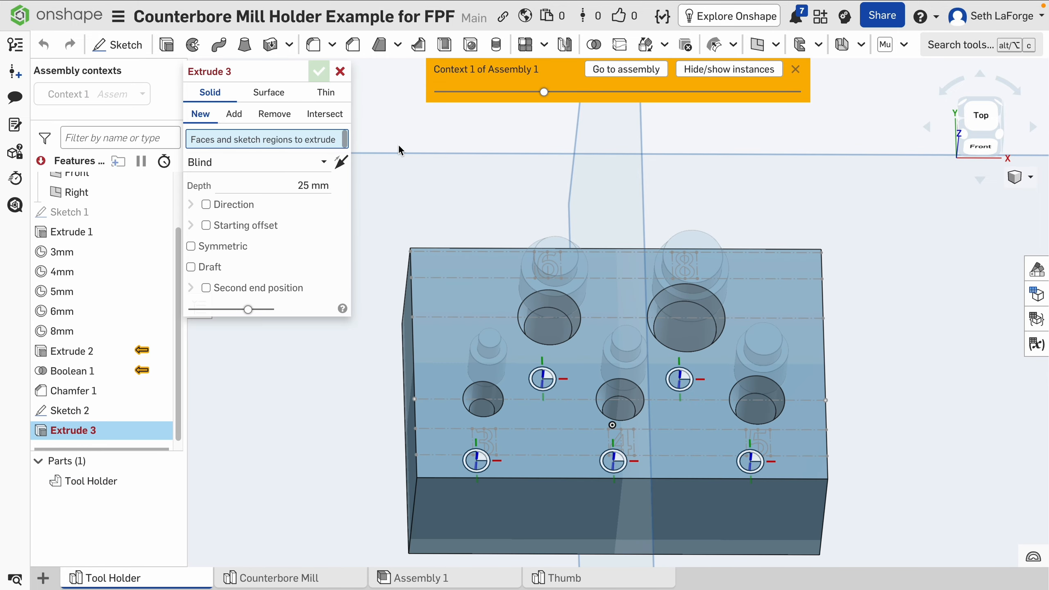
{"action": "left_click", "coordinate": [78, 413]}
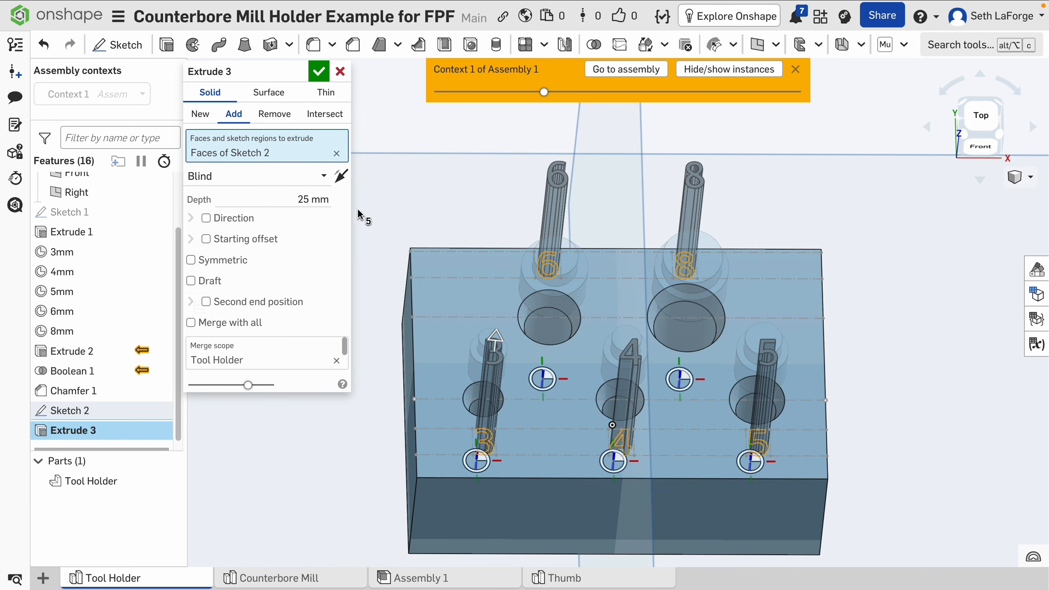
{"action": "left_click", "coordinate": [321, 201]}
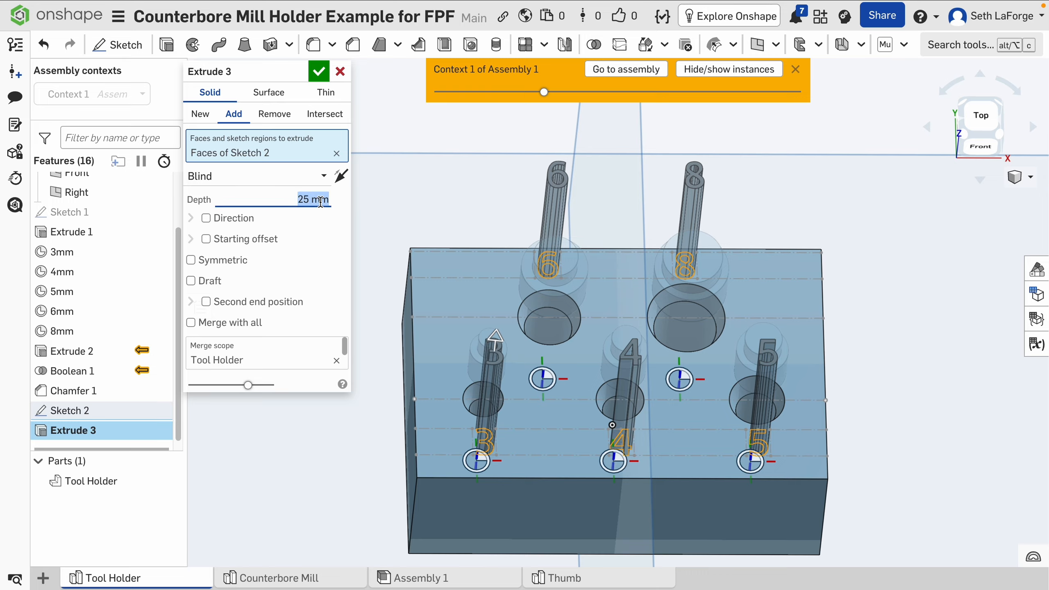
{"action": "type", "text": "2"}
{"action": "key", "text": "Return"}
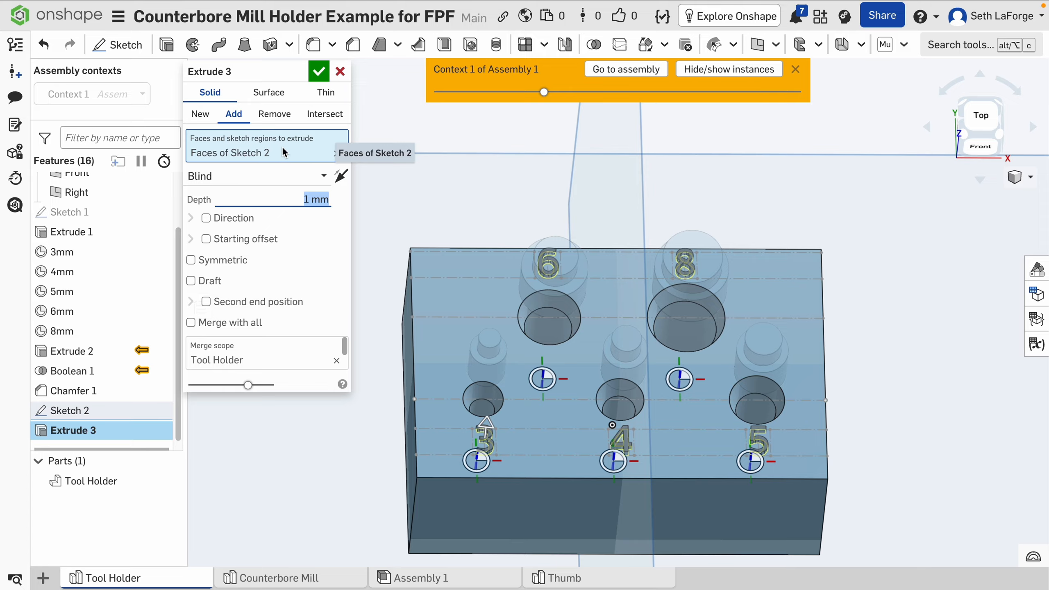
{"action": "left_click", "coordinate": [318, 72]}
Edit Sketch 1 of the Tool Holder, set the base rectangle's 35 mm side to 38 mm, and finish the sketch.
{"action": "scroll", "coordinate": [467, 194], "scroll_direction": "up", "scroll_amount": 3}
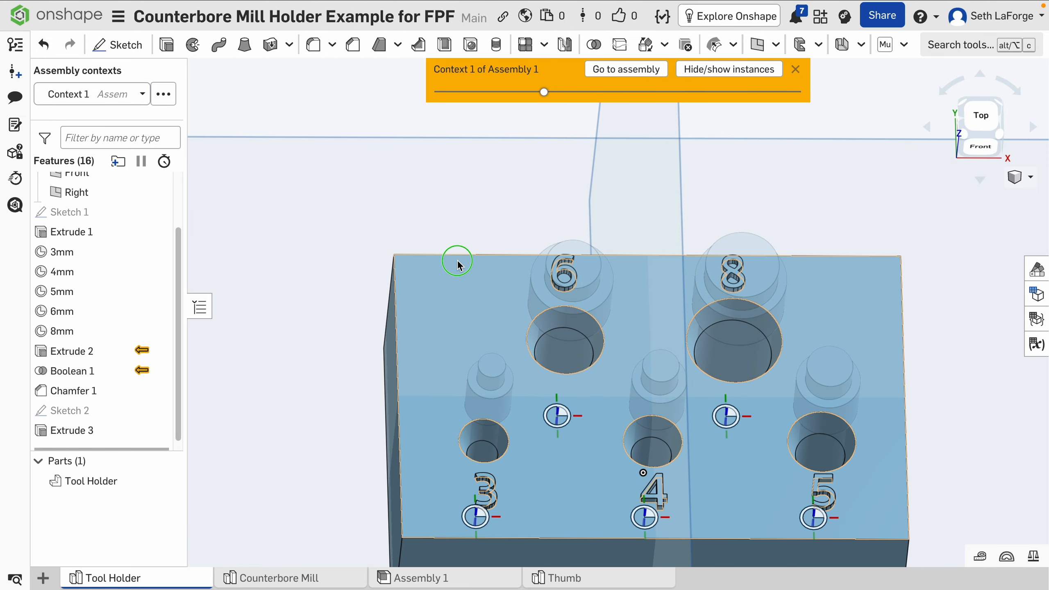
{"action": "right_click_drag", "start_coordinate": [458, 264], "coordinate": [459, 272]}
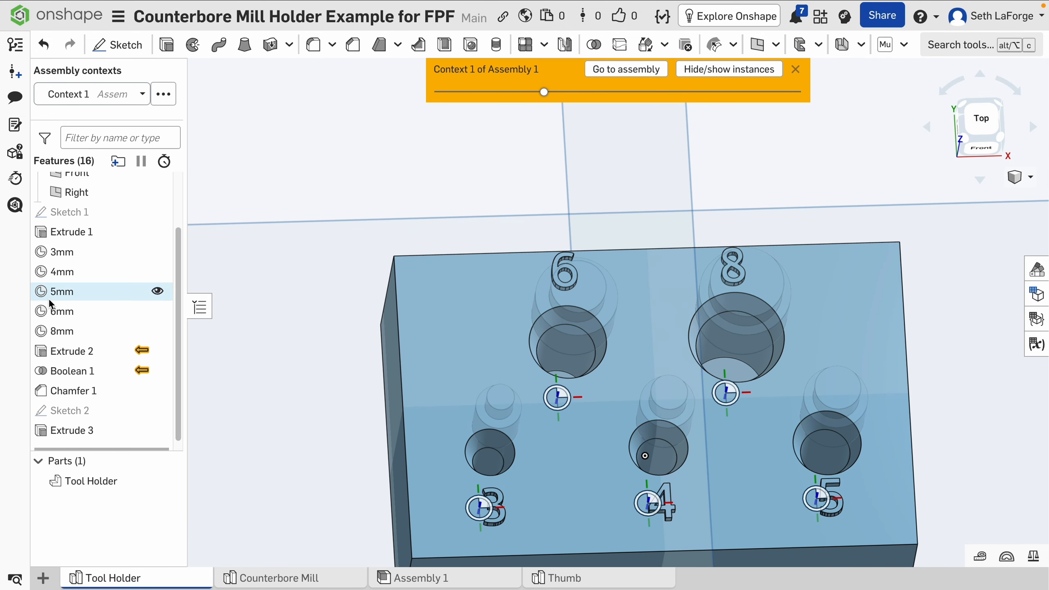
{"action": "double_click", "coordinate": [74, 214]}
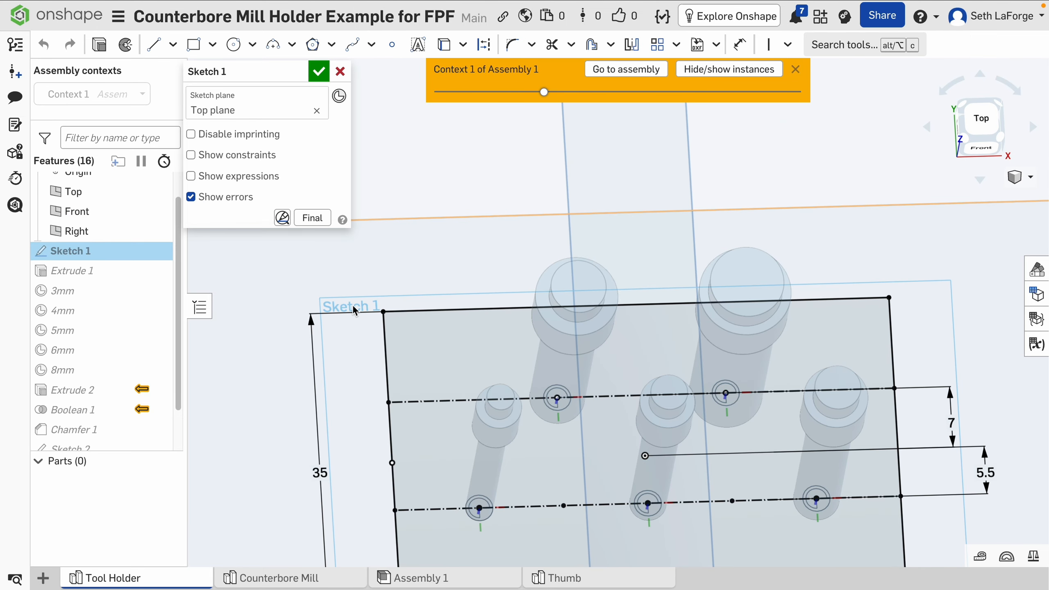
{"action": "scroll", "coordinate": [343, 399], "scroll_direction": "down", "scroll_amount": 3}
{"action": "double_click", "coordinate": [326, 437]}
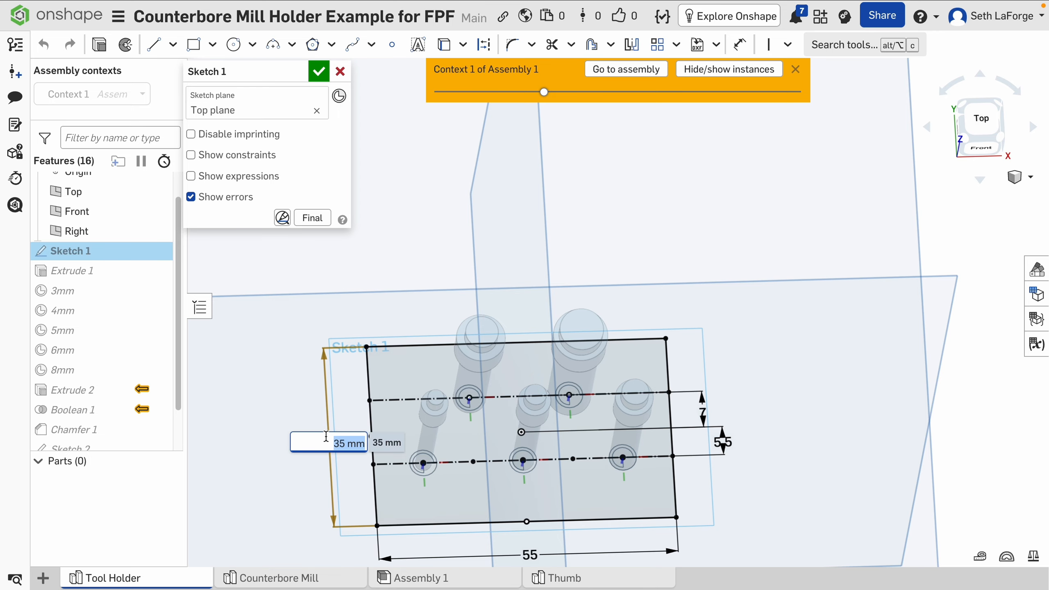
{"action": "type", "text": "48"}
{"action": "key", "text": "Return"}
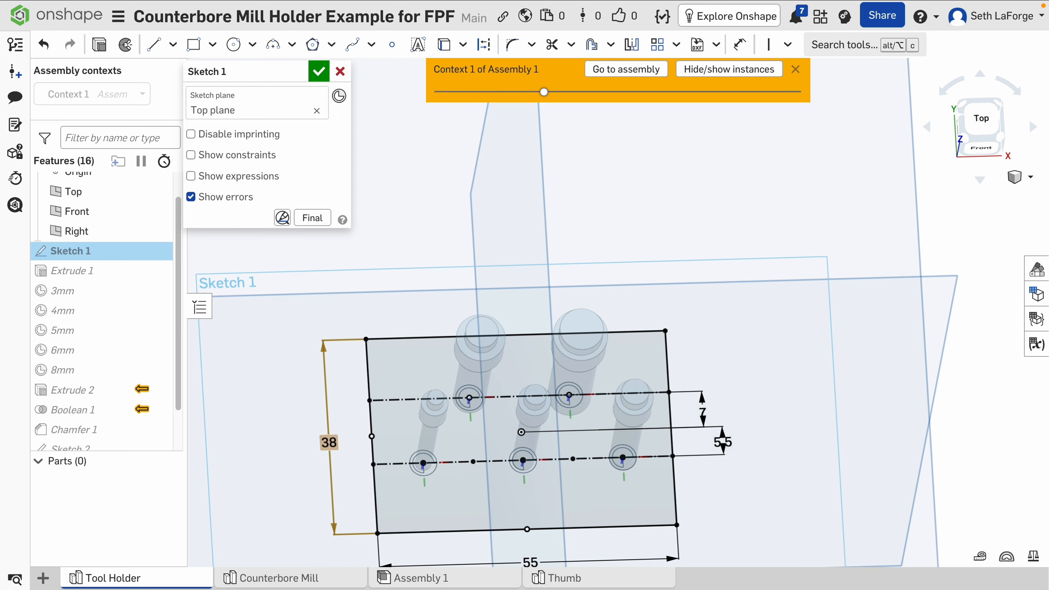
{"action": "left_click", "coordinate": [318, 75]}
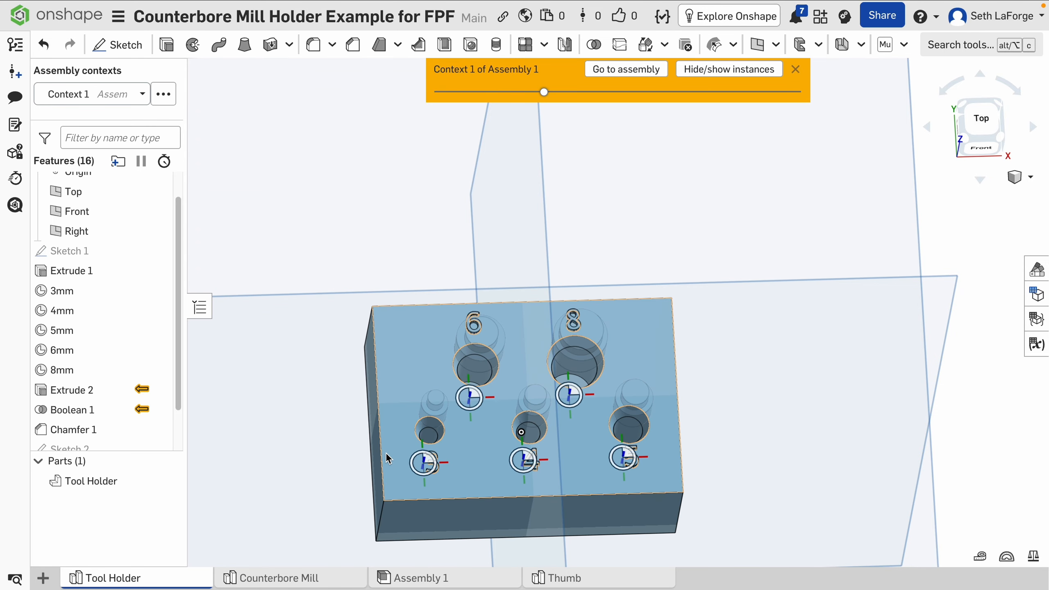
{"action": "scroll", "coordinate": [386, 457], "scroll_direction": "up", "scroll_amount": 1}
{"action": "right_click_drag", "start_coordinate": [308, 466], "coordinate": [300, 468]}
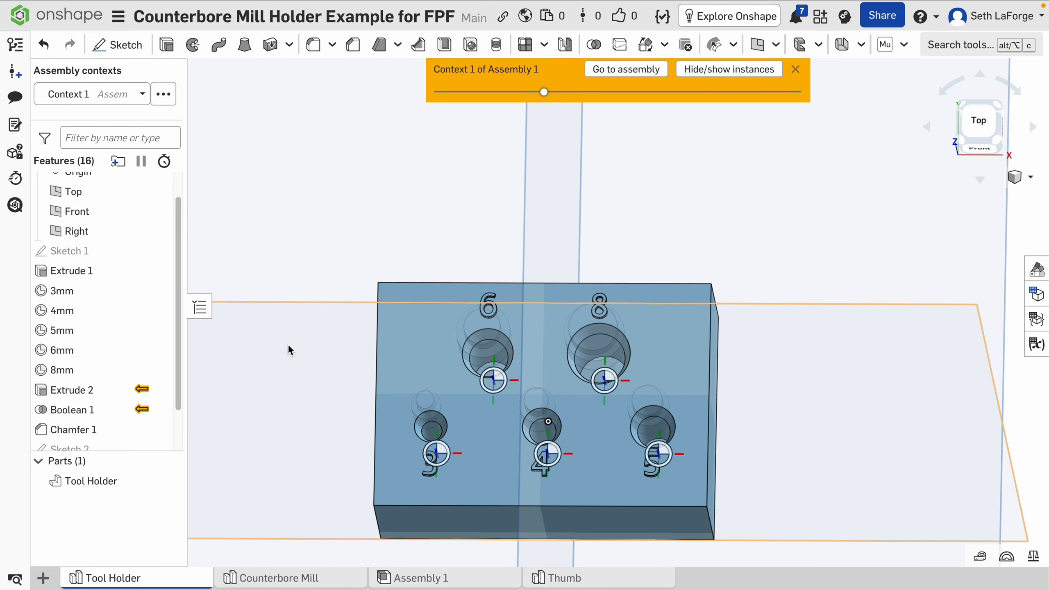
{"action": "right_click_drag", "start_coordinate": [291, 410], "coordinate": [297, 417]}
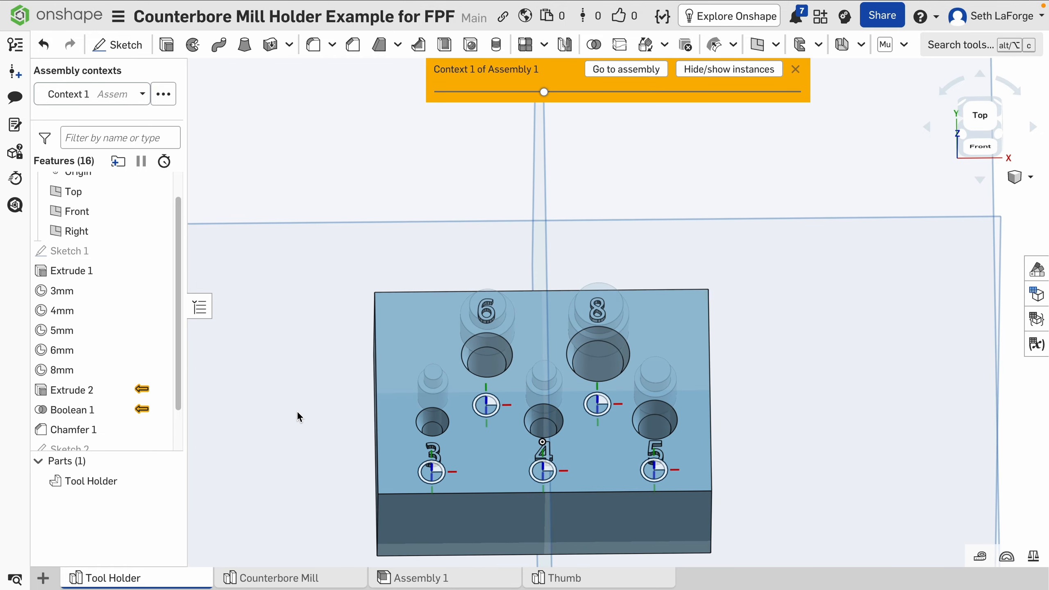
Open Assembly 1, show the Thumb instance, and move it up behind the counterbore mills.
{"action": "left_click", "coordinate": [397, 580]}
{"action": "right_click_drag", "start_coordinate": [403, 380], "coordinate": [452, 424]}
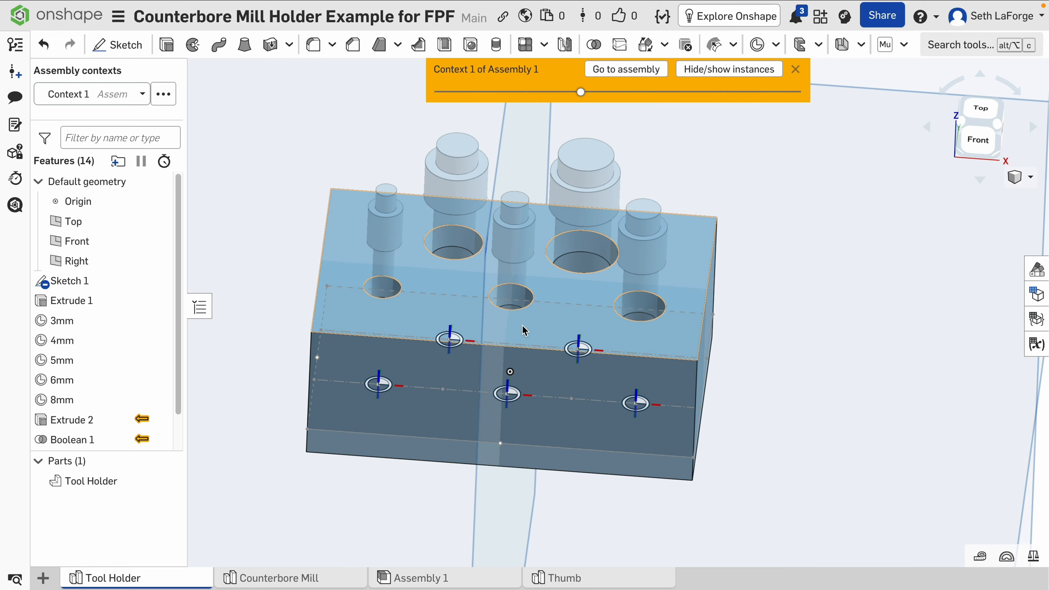
{"action": "scroll", "coordinate": [523, 329], "scroll_direction": "down", "scroll_amount": 2}
{"action": "right_click_drag", "start_coordinate": [428, 318], "coordinate": [420, 339]}
{"action": "left_click", "coordinate": [406, 577]}
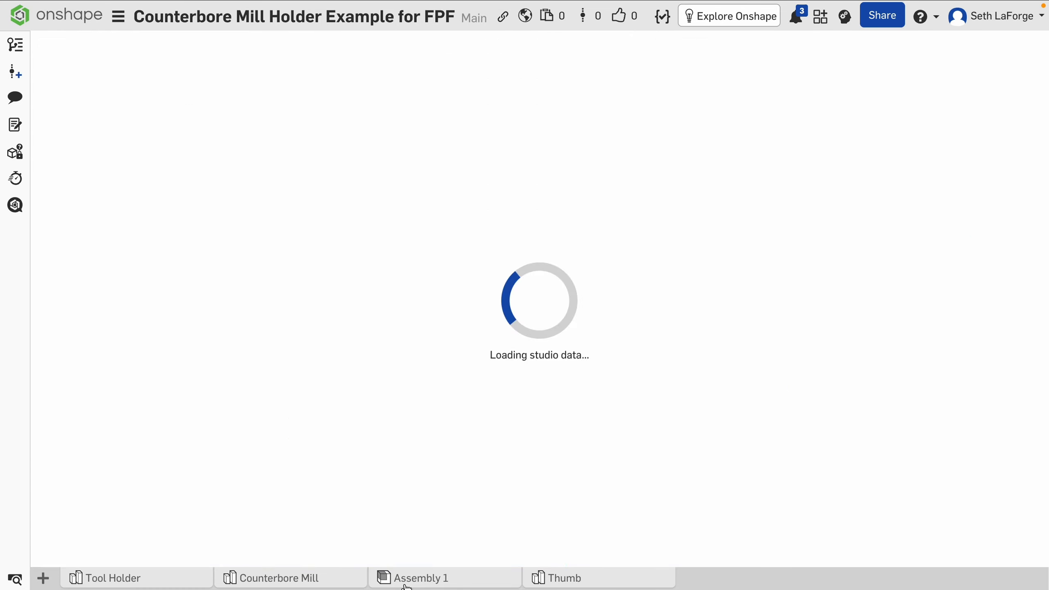
{"action": "left_click", "coordinate": [232, 378]}
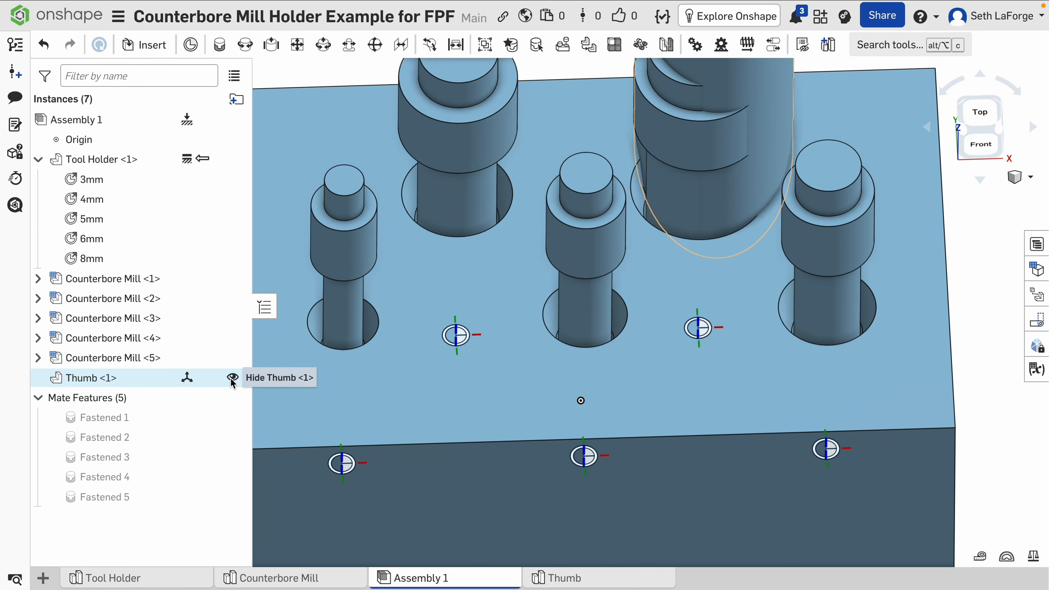
{"action": "scroll", "coordinate": [577, 317], "scroll_direction": "down", "scroll_amount": 3}
{"action": "left_click_drag", "start_coordinate": [632, 237], "coordinate": [555, 104]}
{"action": "right_click_drag", "start_coordinate": [670, 251], "coordinate": [670, 228]}
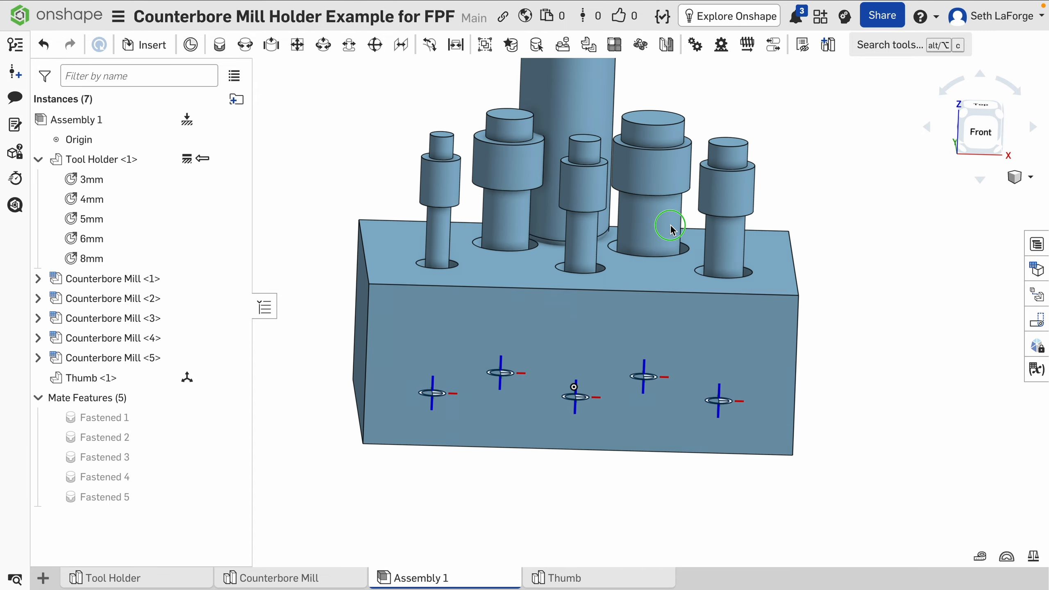
{"action": "left_click_drag", "start_coordinate": [572, 104], "coordinate": [587, 8]}
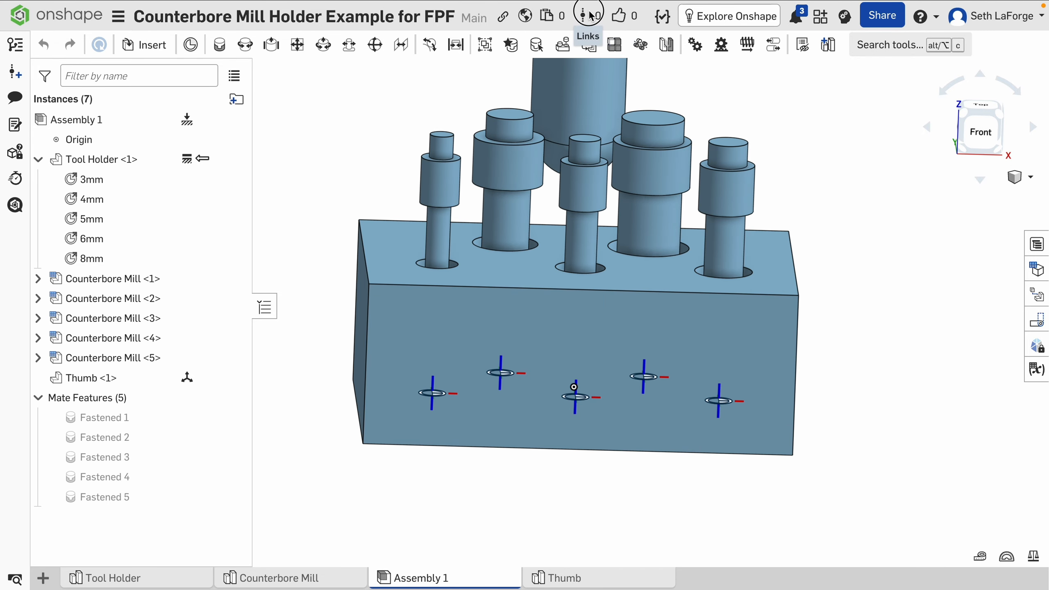
Move the Thumb by -7.6 mm along its Y direction, into the gap between the two larger rear mills.
{"action": "right_click_drag", "start_coordinate": [694, 153], "coordinate": [670, 360]}
{"action": "left_click", "coordinate": [615, 123]}
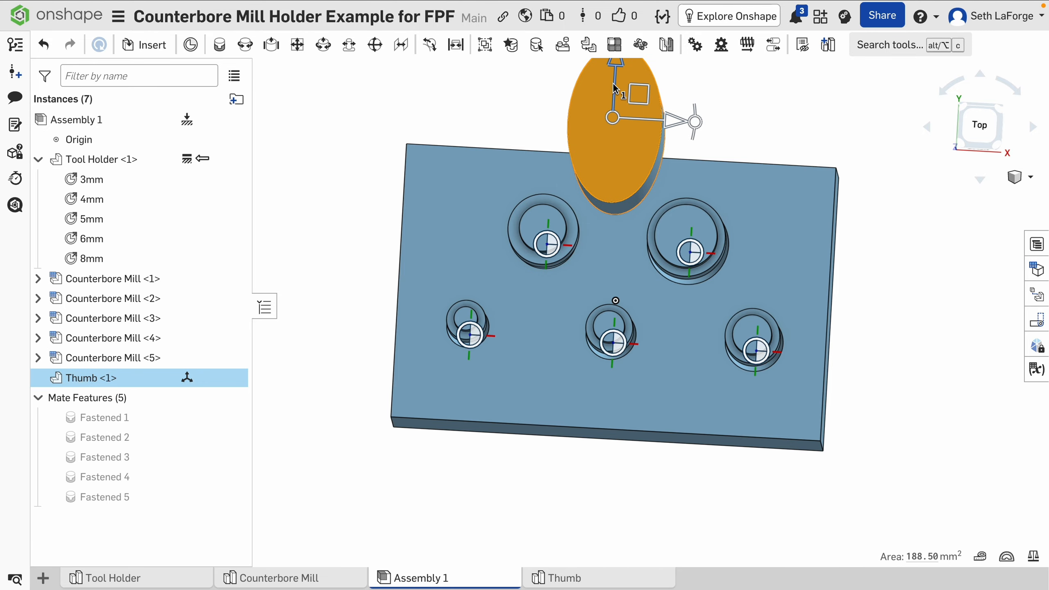
{"action": "left_click_drag", "start_coordinate": [617, 74], "coordinate": [623, 141]}
{"action": "mouse_move", "coordinate": [857, 275]}
{"action": "right_mouse_down"}
{"action": "mouse_move", "coordinate": [859, 206]}
{"action": "mouse_move", "coordinate": [850, 215]}
{"action": "mouse_move", "coordinate": [821, 208]}
{"action": "mouse_move", "coordinate": [862, 196]}
{"action": "mouse_move", "coordinate": [857, 275]}
{"action": "right_mouse_up"}
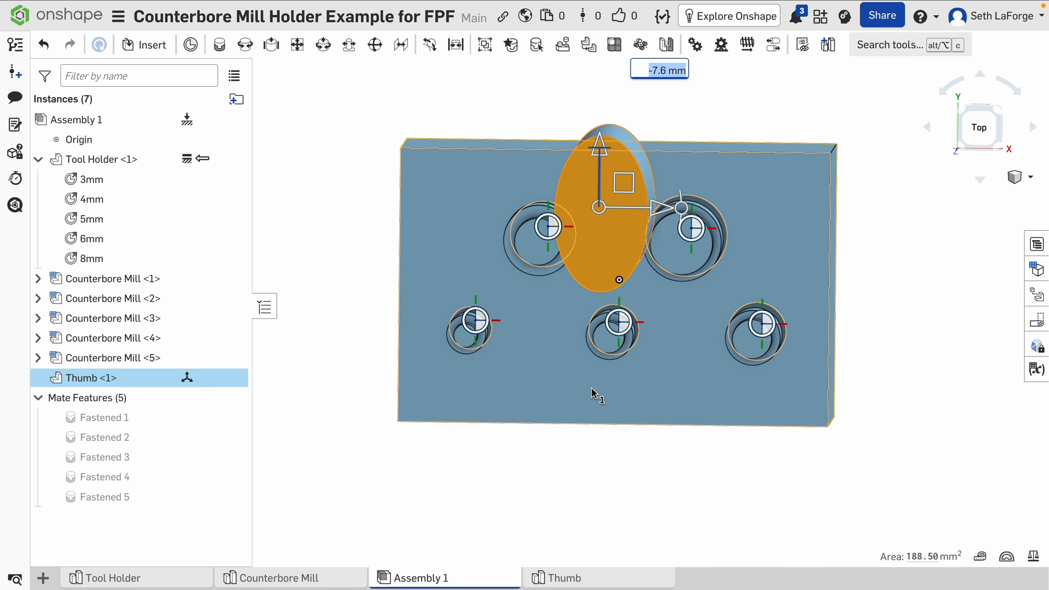
{"action": "mouse_move", "coordinate": [591, 434]}
{"action": "right_mouse_down"}
{"action": "mouse_move", "coordinate": [589, 456]}
{"action": "mouse_move", "coordinate": [588, 430]}
{"action": "right_mouse_up"}
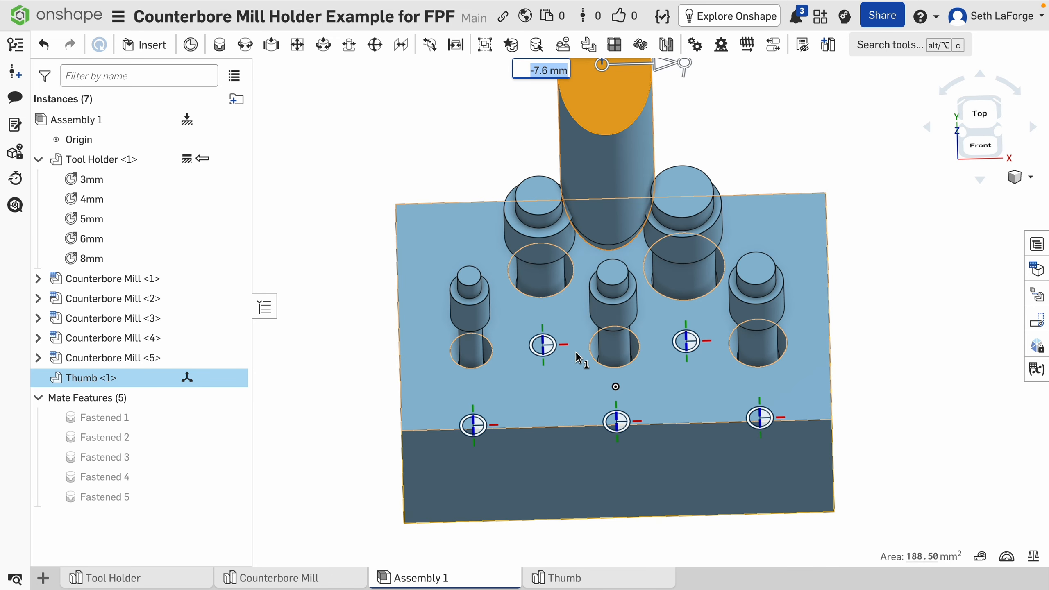
{"action": "left_click", "coordinate": [924, 202]}
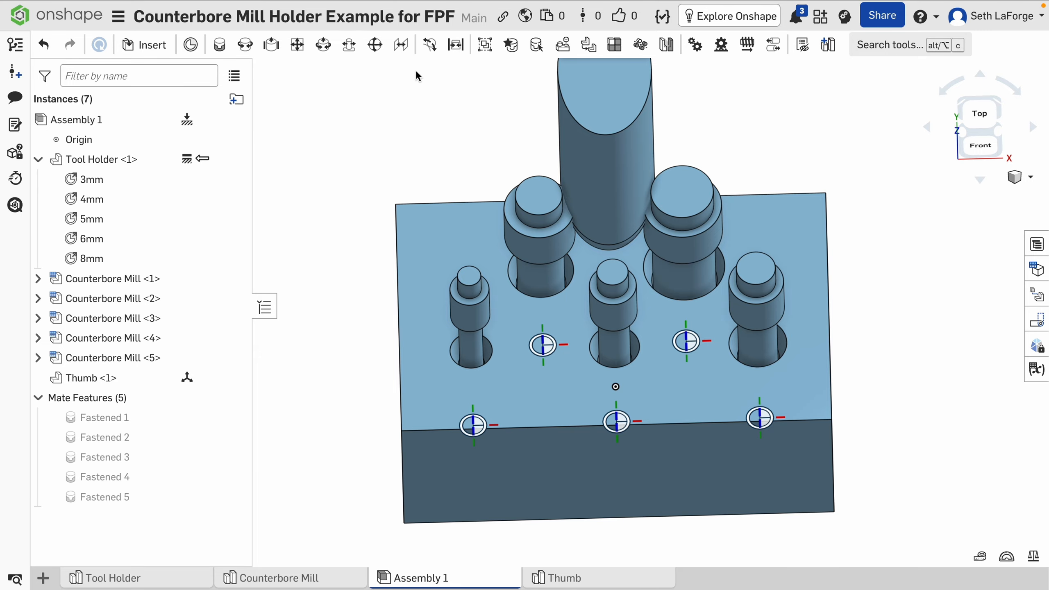
Switch to the BMW Airhead /2 Rear Fender document and examine the Fender's overall shape, license plate mount and tail light holes.
{"action": "mouse_move", "coordinate": [373, 3]}
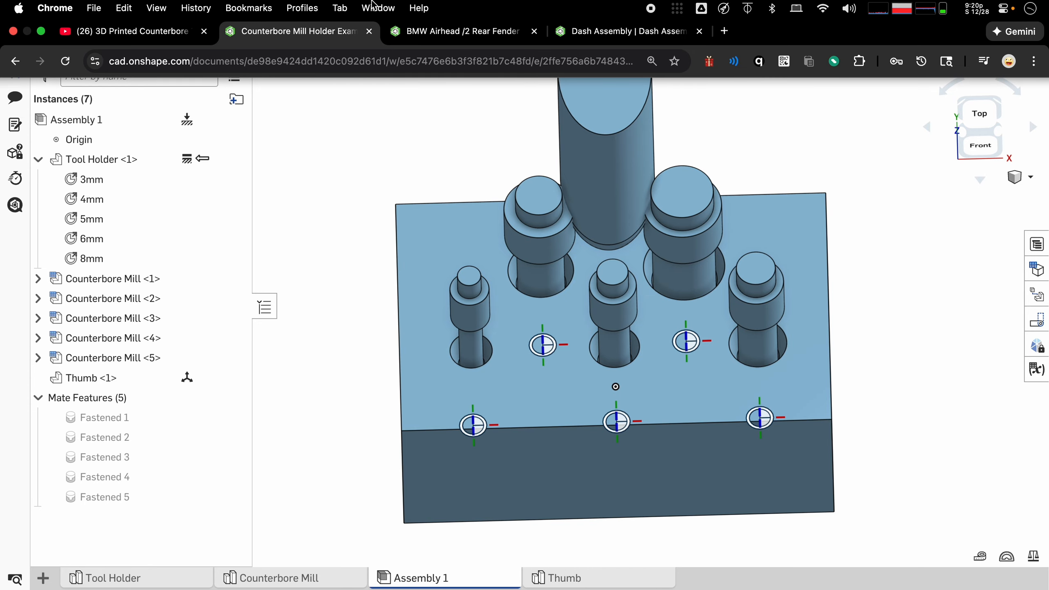
{"action": "key", "text": "ctrl+Tab"}
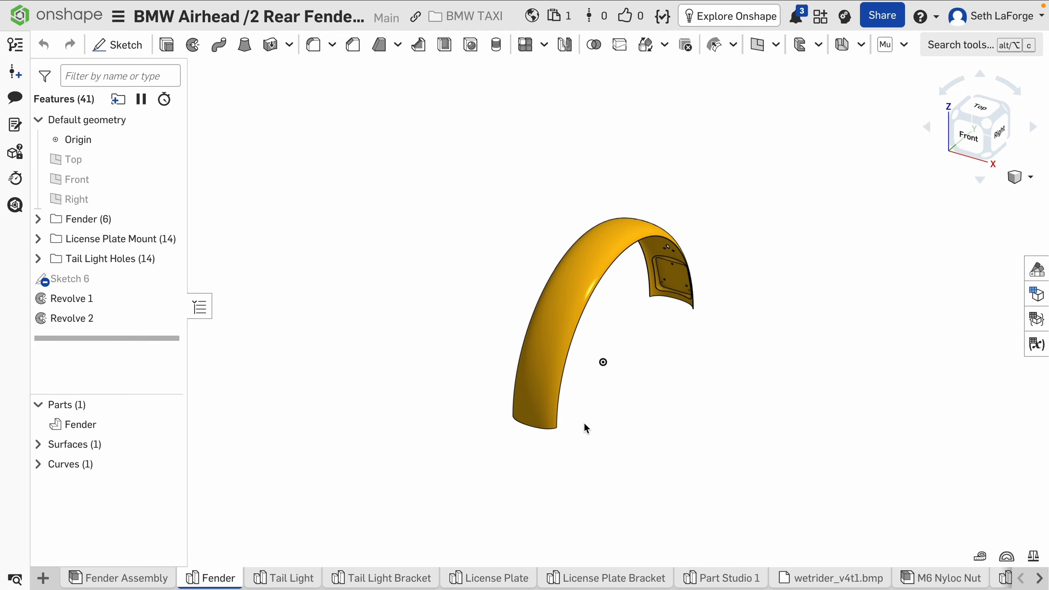
{"action": "right_click_drag", "start_coordinate": [596, 461], "coordinate": [499, 457]}
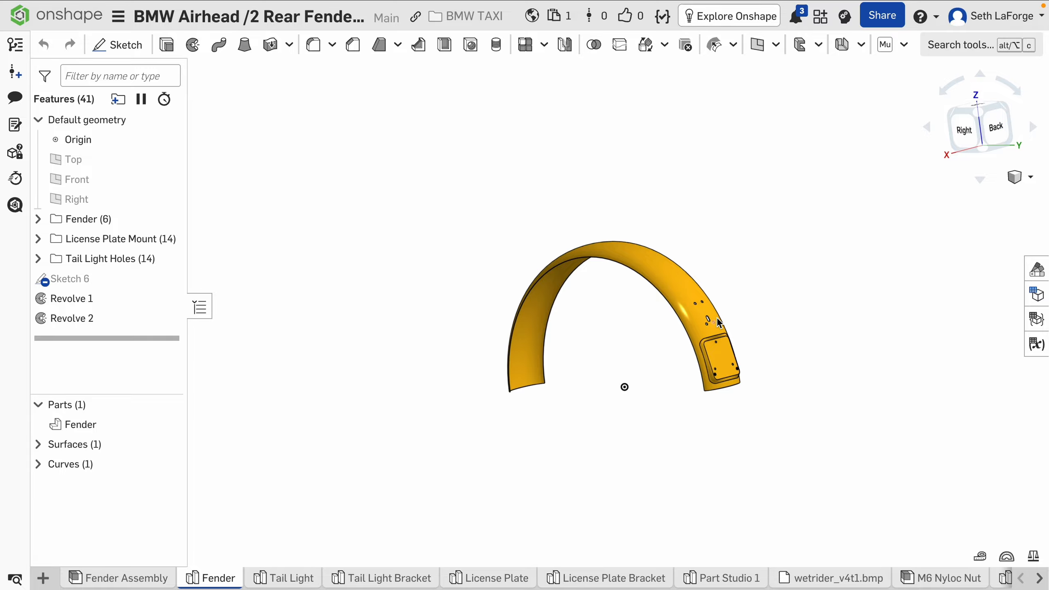
{"action": "right_click_drag", "start_coordinate": [773, 314], "coordinate": [804, 310]}
{"action": "right_click_drag", "start_coordinate": [795, 314], "coordinate": [751, 325]}
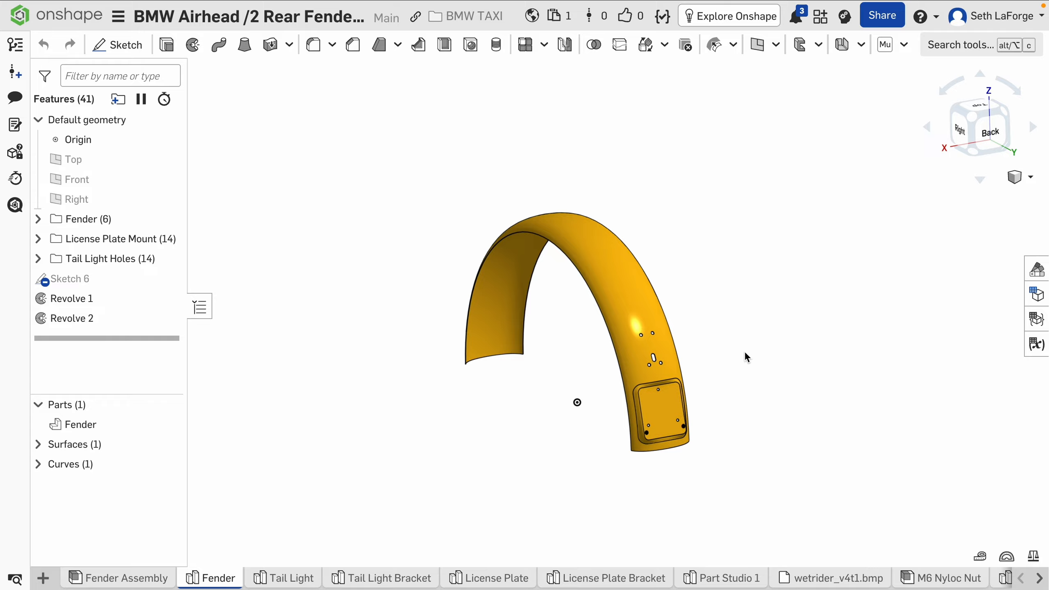
{"action": "right_click_drag", "start_coordinate": [715, 375], "coordinate": [660, 330]}
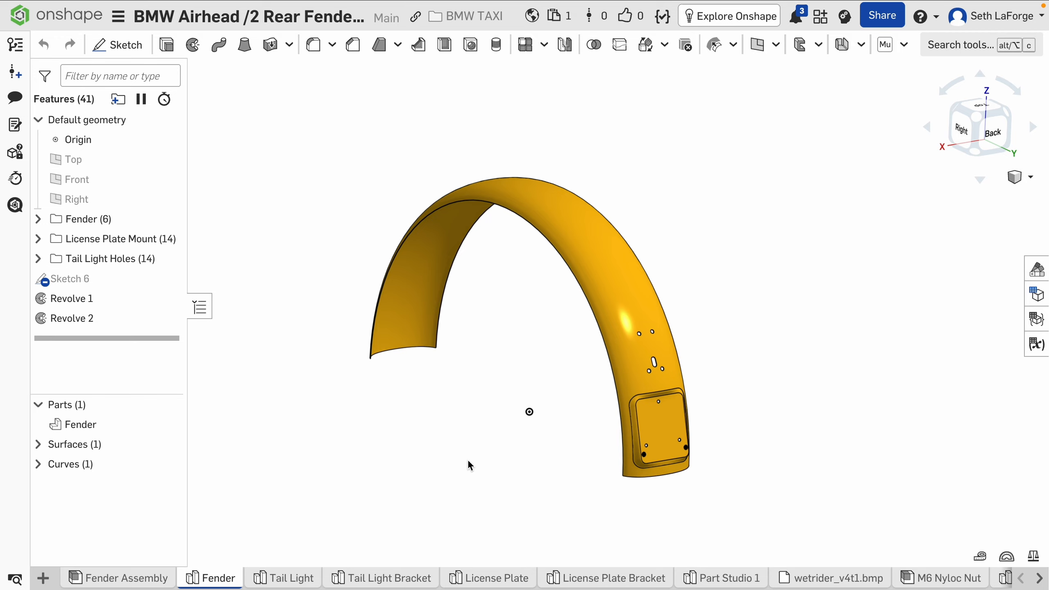
{"action": "mouse_move", "coordinate": [469, 464]}
{"action": "right_mouse_down"}
{"action": "mouse_move", "coordinate": [445, 445]}
{"action": "mouse_move", "coordinate": [485, 457]}
{"action": "right_mouse_up"}
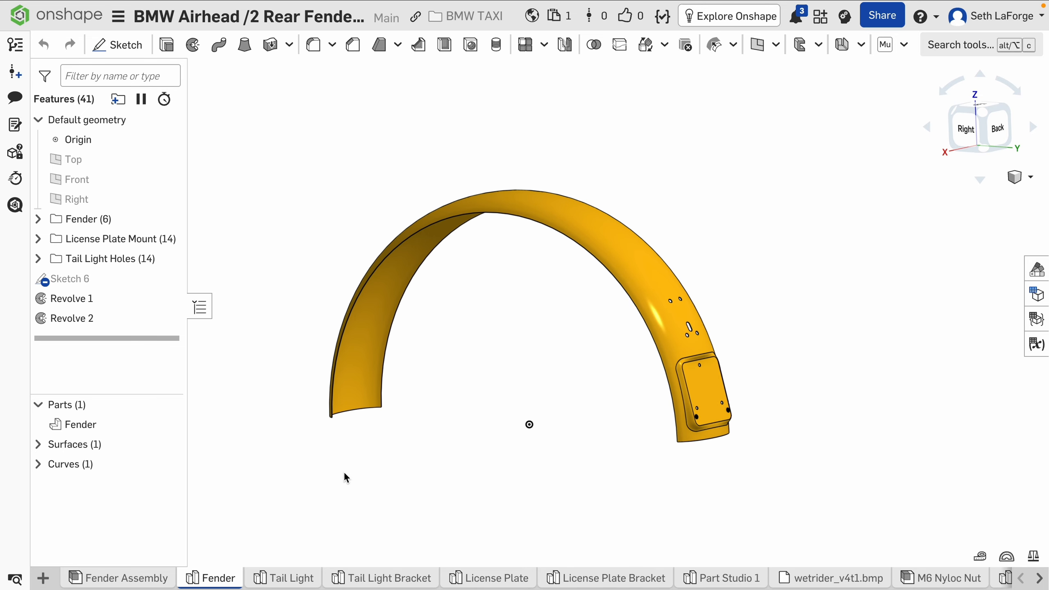
Open the Tail Light part studio and examine the housing's interior and the turn signal stalk from several angles.
{"action": "left_click", "coordinate": [284, 575]}
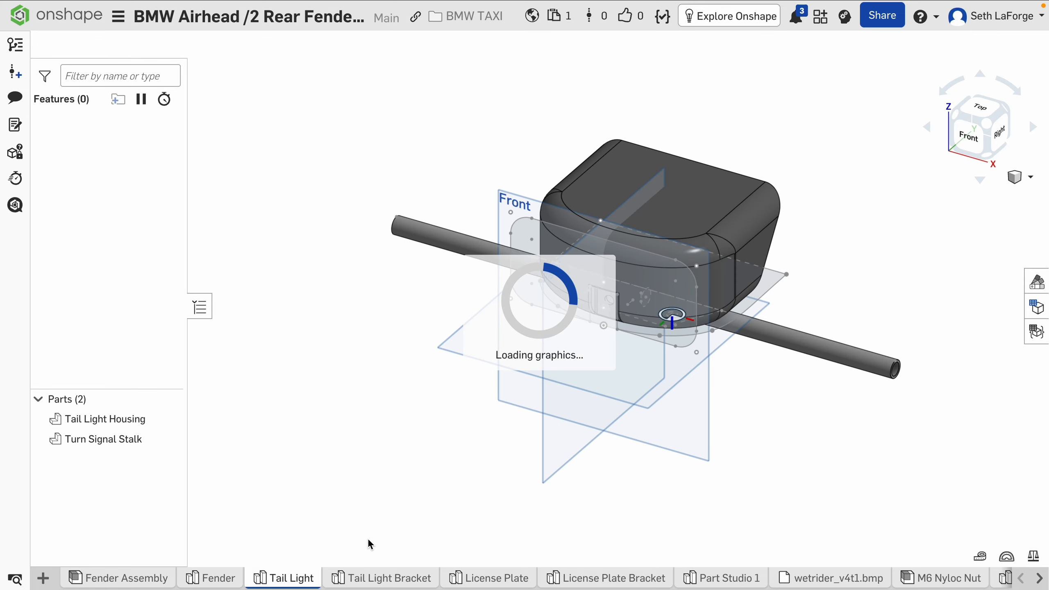
{"action": "right_click_drag", "start_coordinate": [723, 420], "coordinate": [466, 374]}
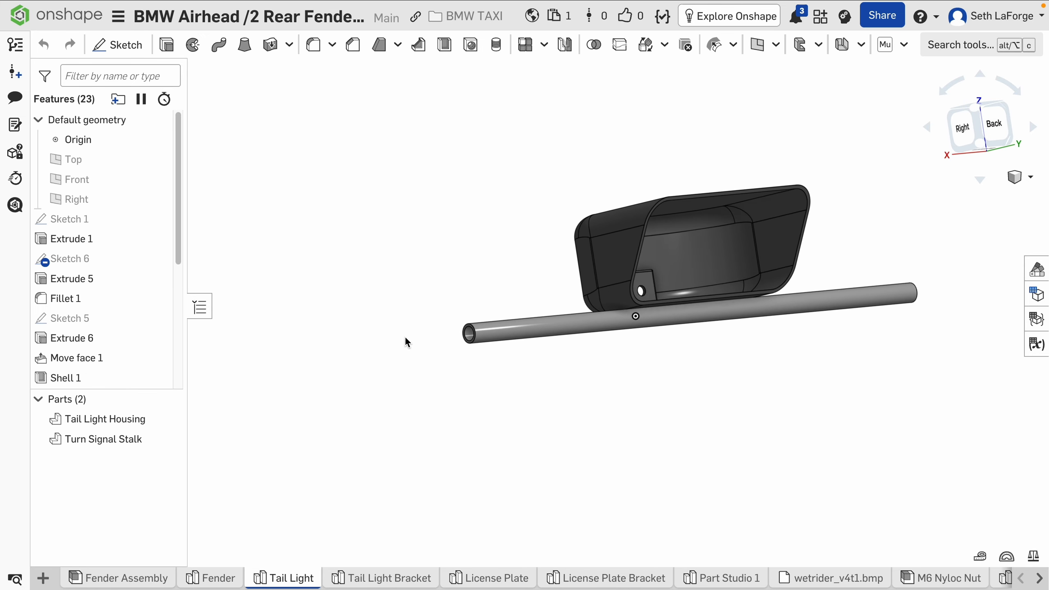
{"action": "right_click_drag", "start_coordinate": [693, 411], "coordinate": [632, 391]}
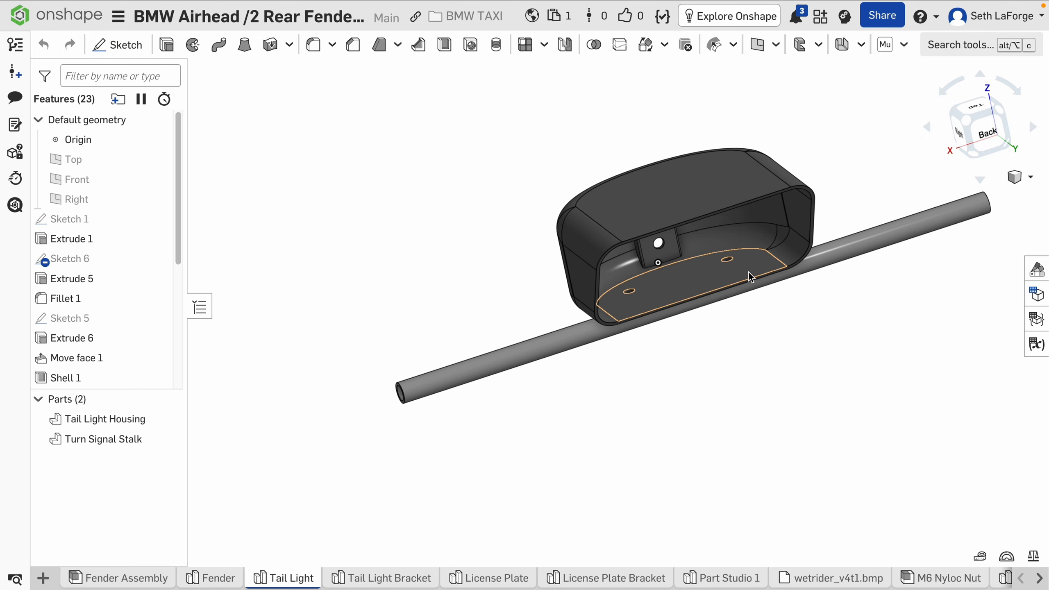
{"action": "right_click_drag", "start_coordinate": [657, 376], "coordinate": [711, 362]}
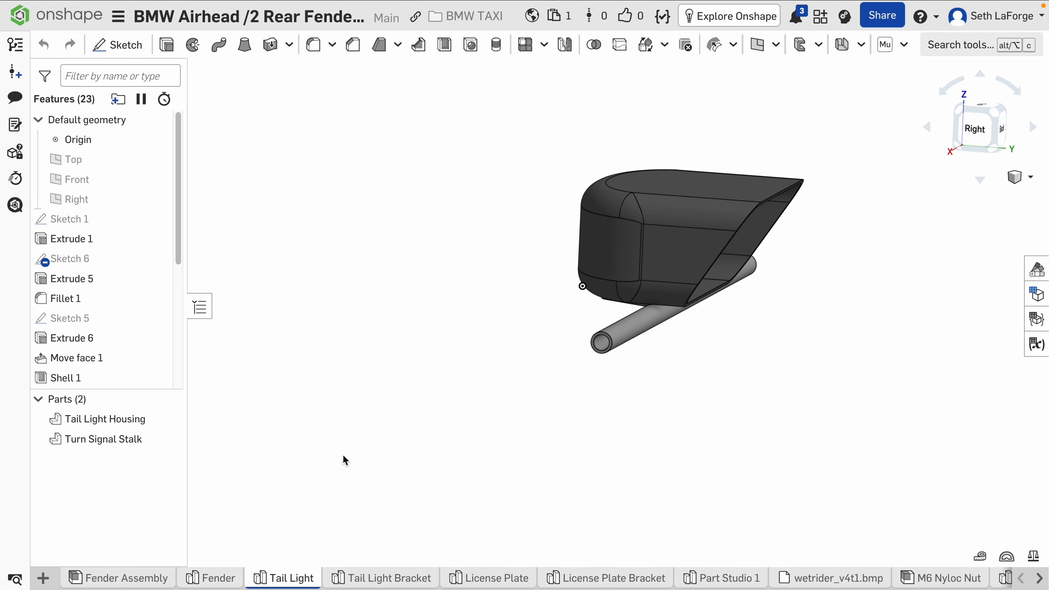
Open the Fender Assembly and examine from the side how the tail light housing and its bracket sit on the fender.
{"action": "left_click", "coordinate": [117, 578]}
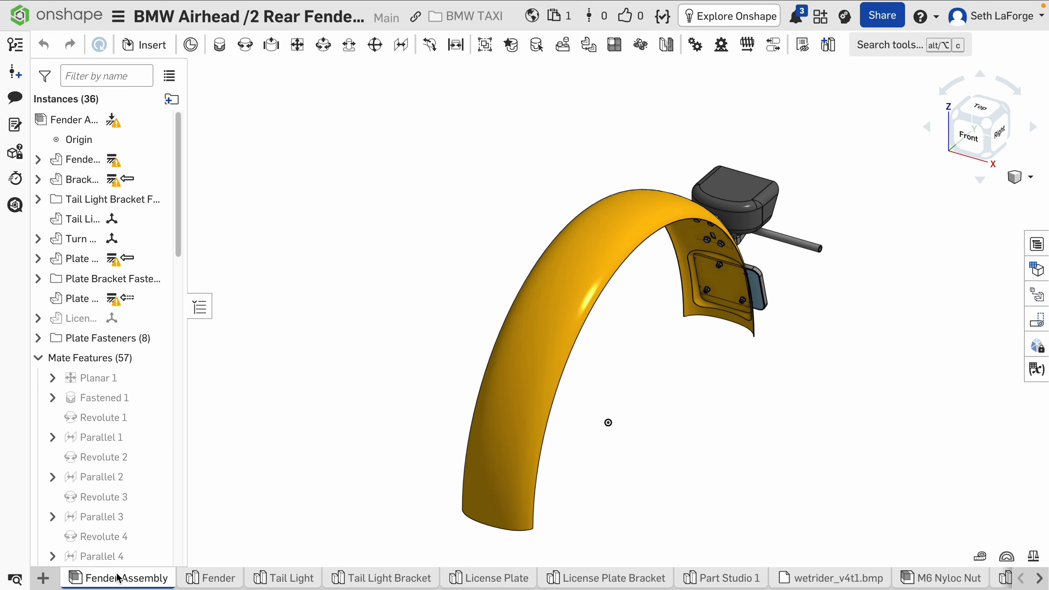
{"action": "right_click_drag", "start_coordinate": [640, 446], "coordinate": [529, 431]}
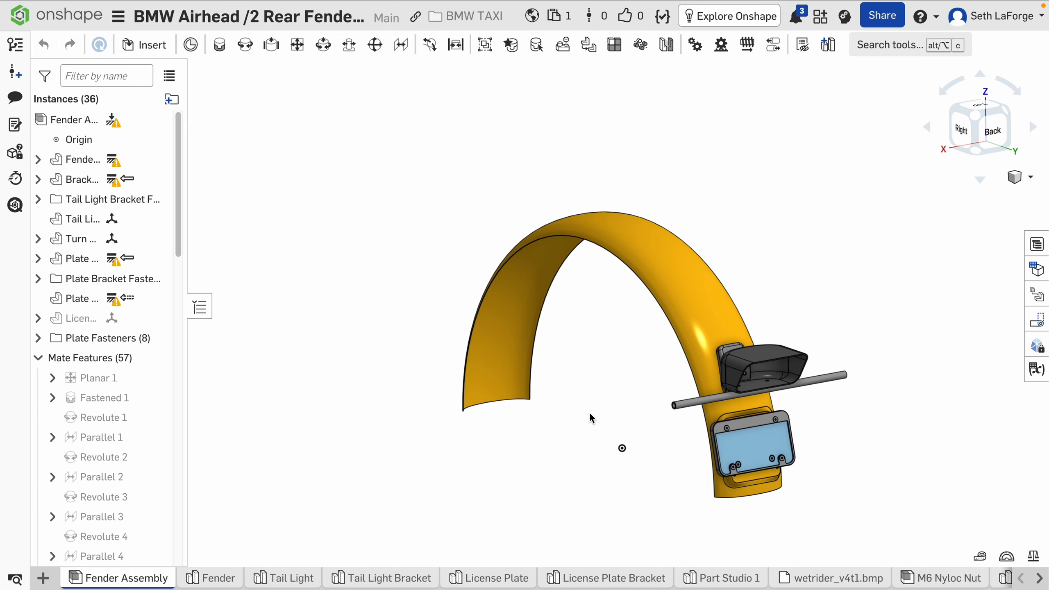
{"action": "right_click_drag", "start_coordinate": [591, 418], "coordinate": [638, 408]}
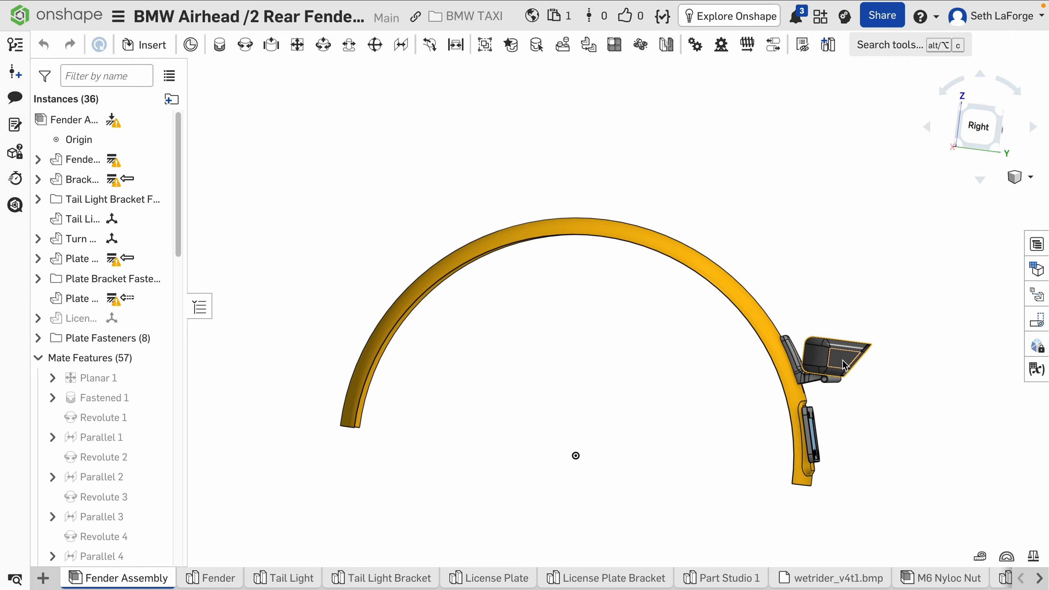
{"action": "scroll", "coordinate": [839, 365], "scroll_direction": "up", "scroll_amount": 2}
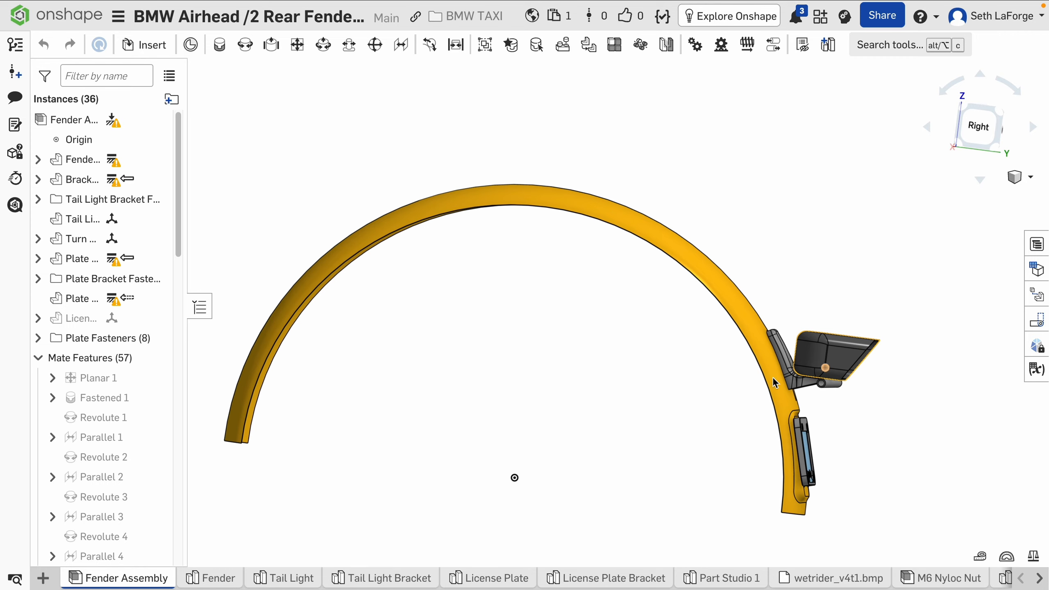
{"action": "left_click", "coordinate": [974, 142]}
{"action": "middle_click_drag", "start_coordinate": [785, 364], "coordinate": [461, 314]}
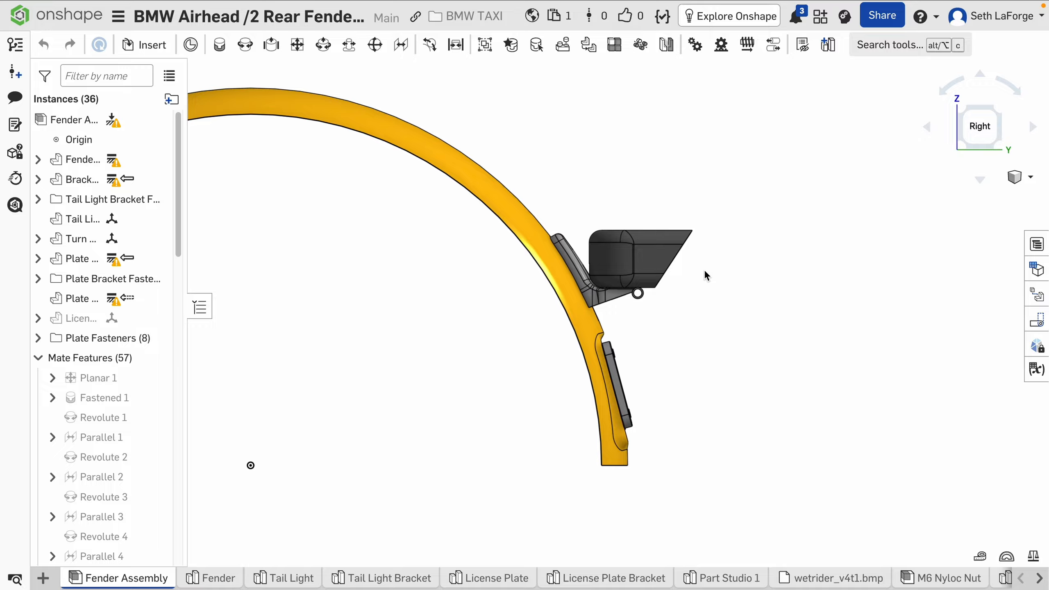
{"action": "right_click_drag", "start_coordinate": [707, 284], "coordinate": [701, 291]}
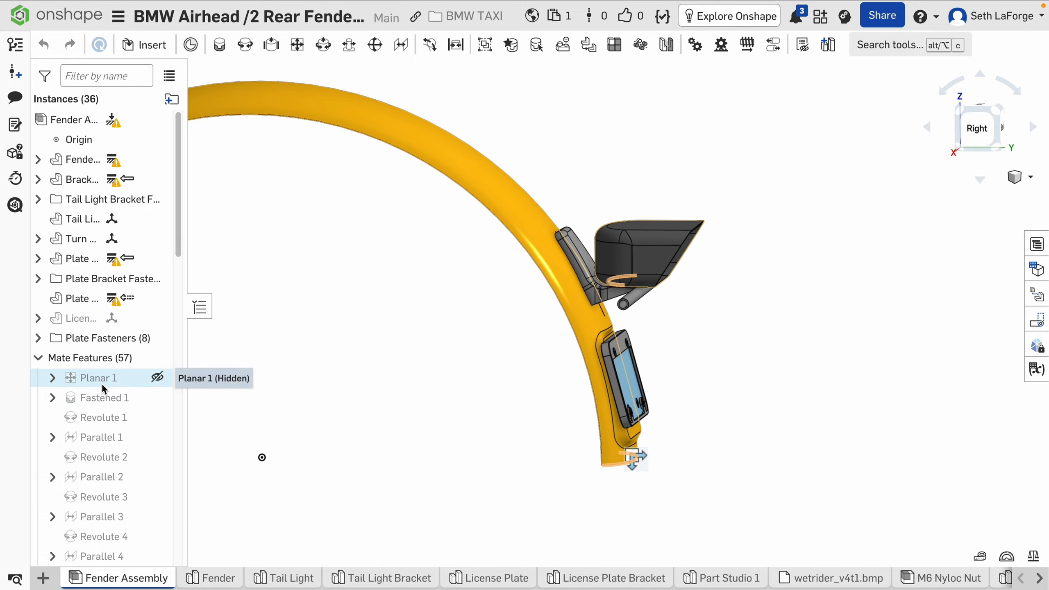
{"action": "mouse_move", "coordinate": [102, 383]}
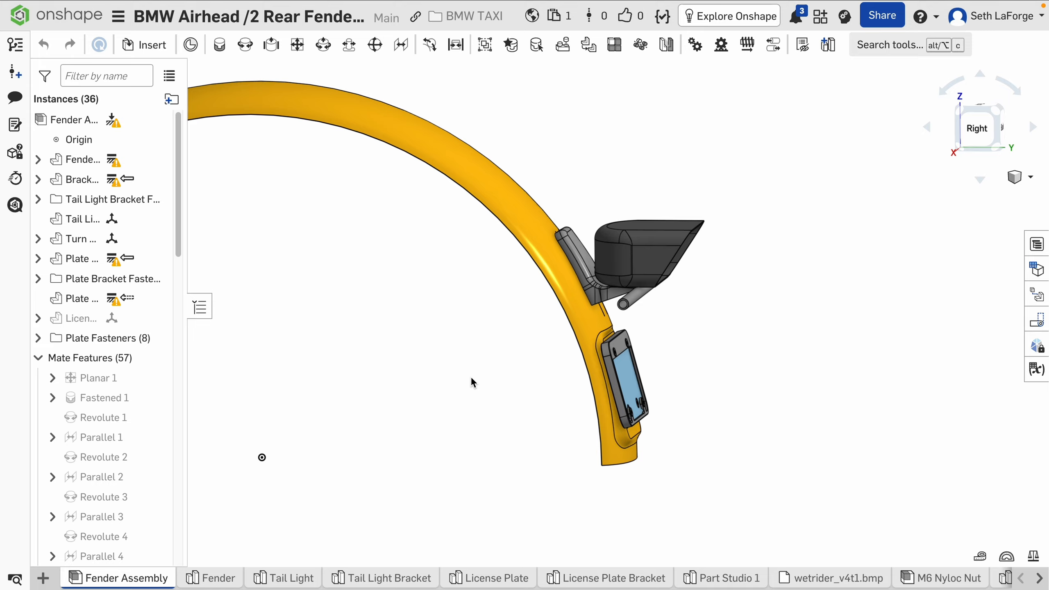
Widen the assembly's instance list to show full part names and select the tail light's Bracket instance.
{"action": "left_click", "coordinate": [576, 253]}
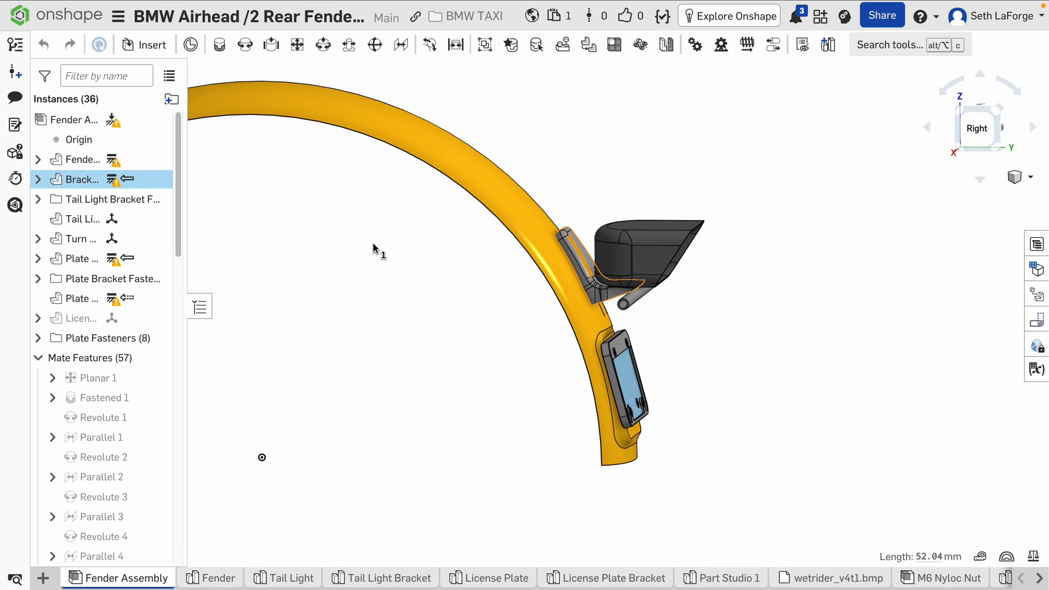
{"action": "left_click", "coordinate": [347, 268]}
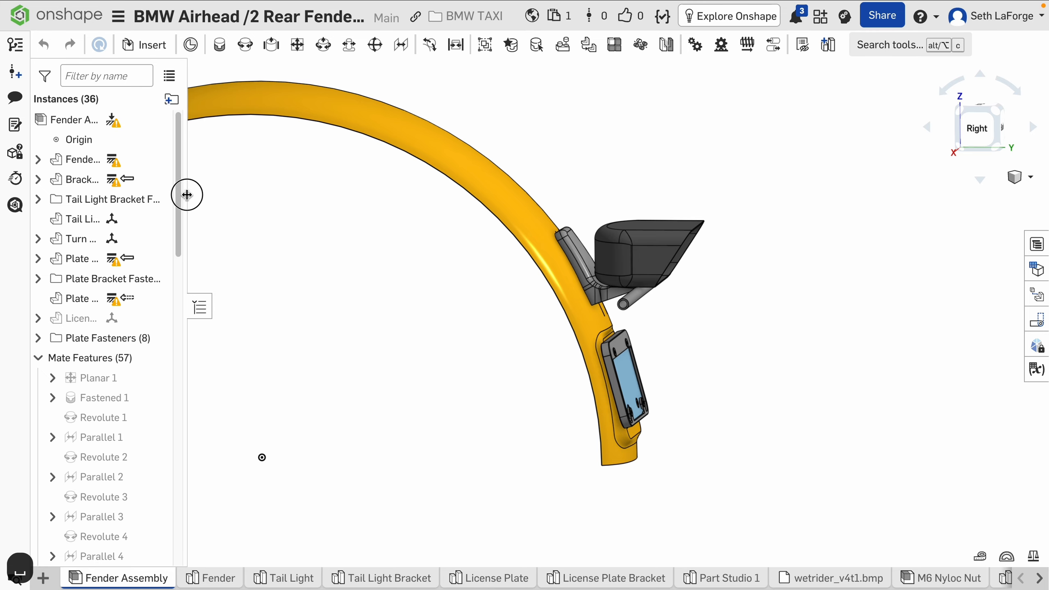
{"action": "left_click_drag", "start_coordinate": [187, 194], "coordinate": [270, 196]}
{"action": "left_click", "coordinate": [97, 181]}
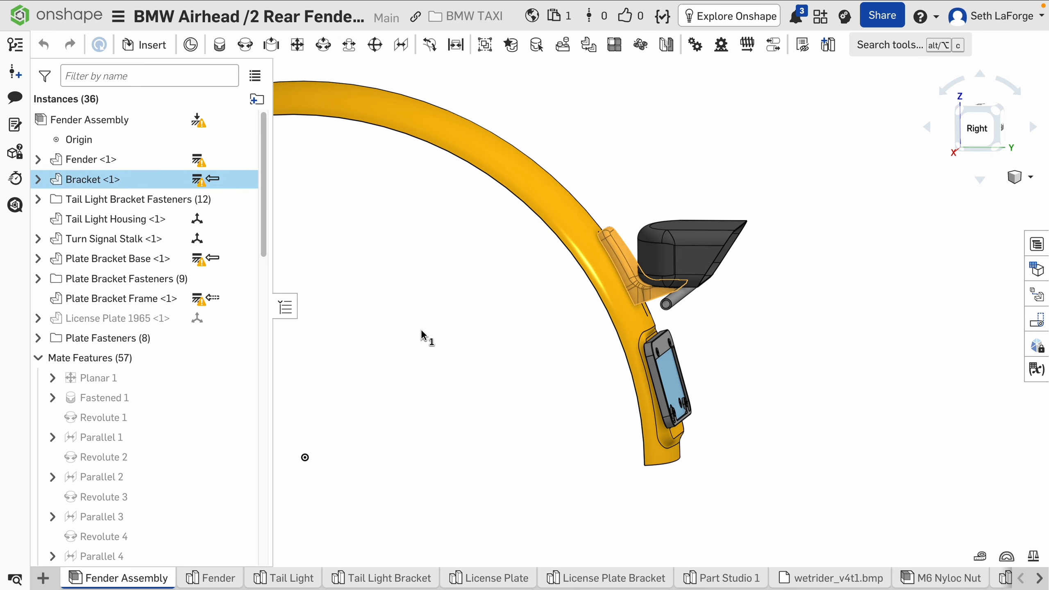
In the Tail Light Bracket part studio, hide the planes and activate Context 1 of the Fender Assembly.
{"action": "left_click", "coordinate": [399, 577]}
{"action": "right_click_drag", "start_coordinate": [707, 298], "coordinate": [553, 344]}
{"action": "key", "text": "shift+p"}
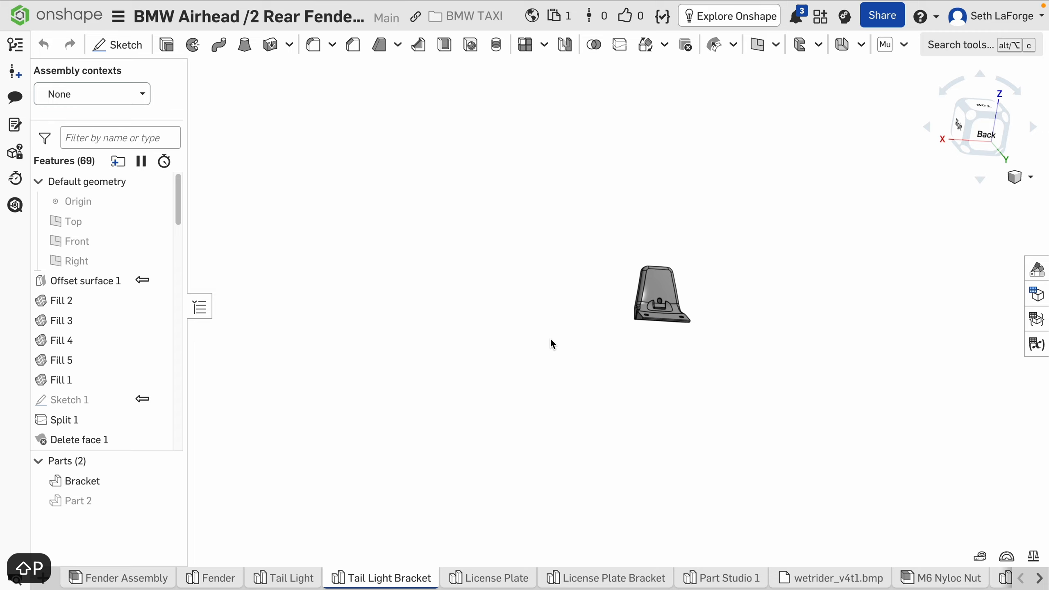
{"action": "scroll", "coordinate": [632, 314], "scroll_direction": "up", "scroll_amount": 2}
{"action": "left_click", "coordinate": [68, 95]}
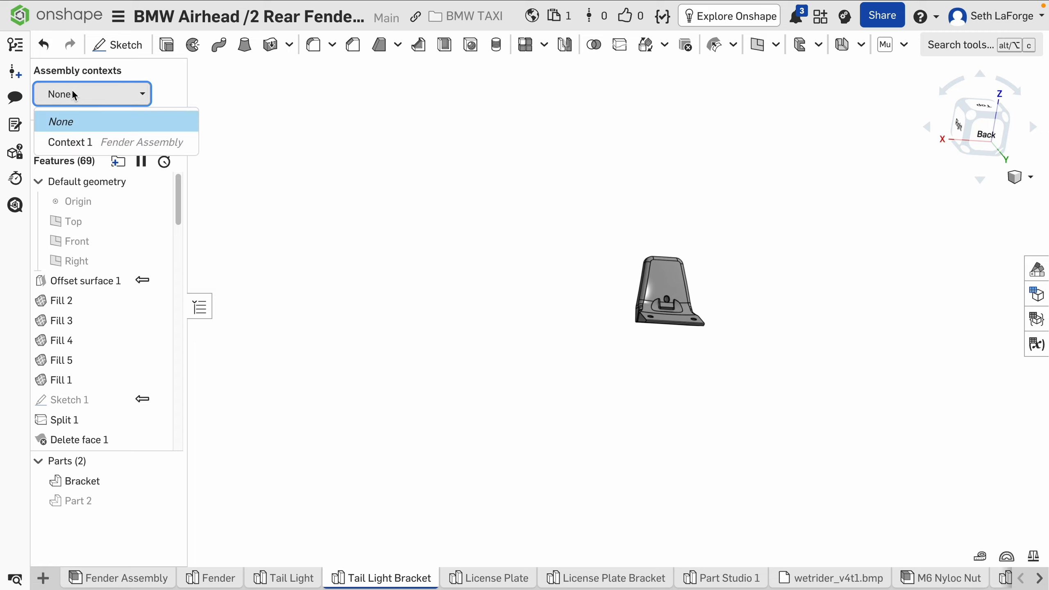
{"action": "left_click", "coordinate": [87, 143]}
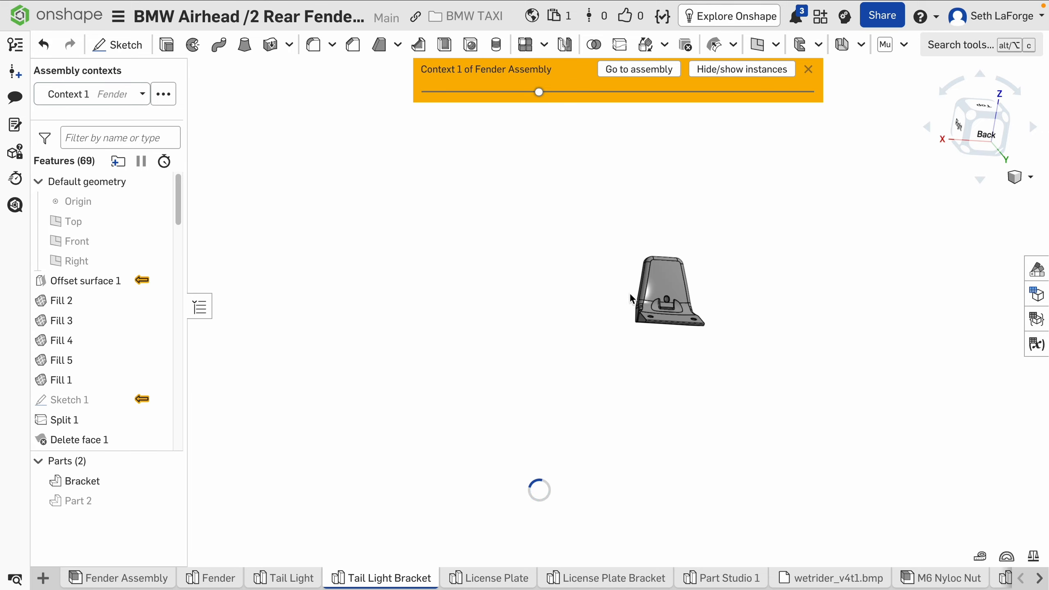
Examine how the bracket fits between the fender and the tail light housing, comparing it with the hidden Part 2 body.
{"action": "scroll", "coordinate": [653, 328], "scroll_direction": "up", "scroll_amount": 2}
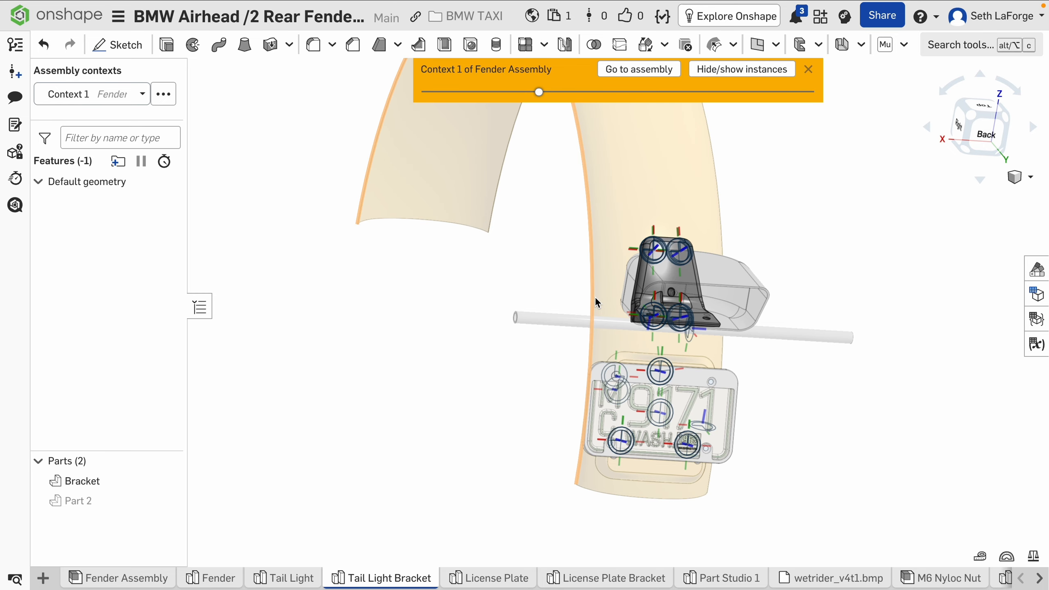
{"action": "right_click_drag", "start_coordinate": [595, 304], "coordinate": [594, 375]}
{"action": "scroll", "coordinate": [594, 374], "scroll_direction": "up", "scroll_amount": 8}
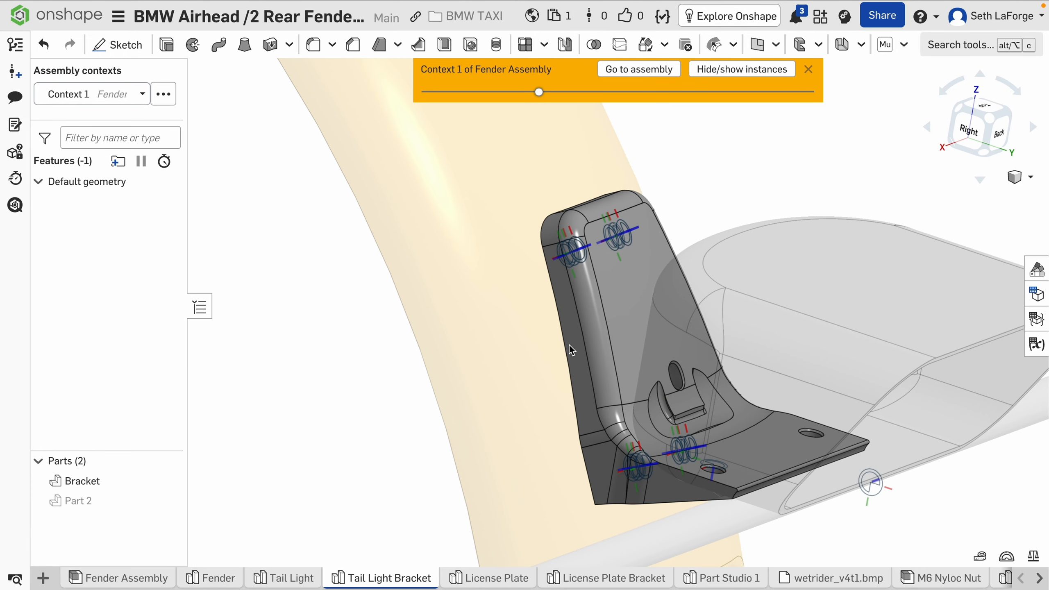
{"action": "scroll", "coordinate": [581, 257], "scroll_direction": "up", "scroll_amount": 2}
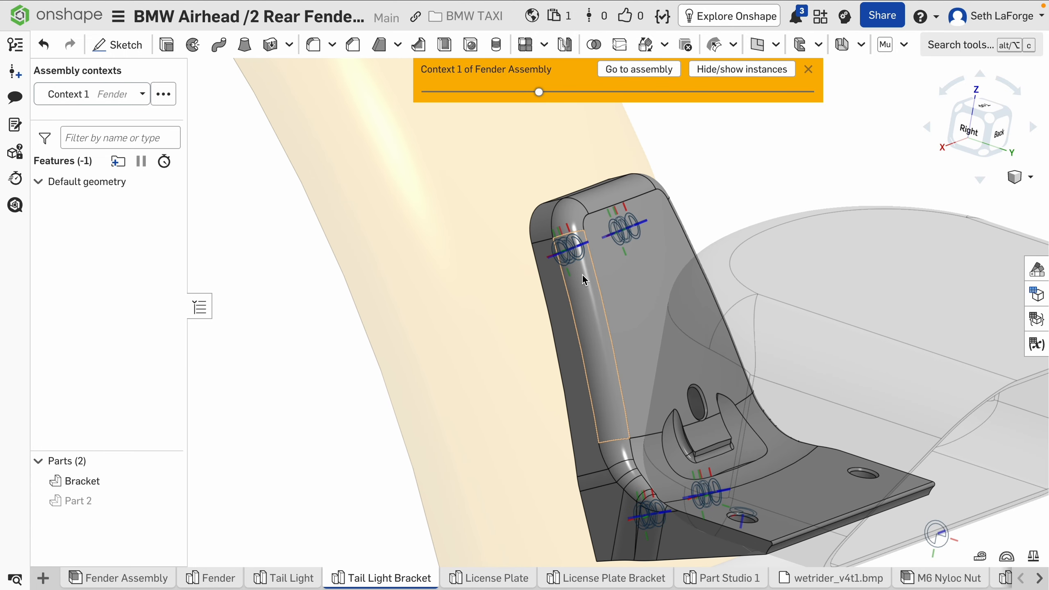
{"action": "middle_click_drag", "start_coordinate": [581, 273], "coordinate": [528, 195]}
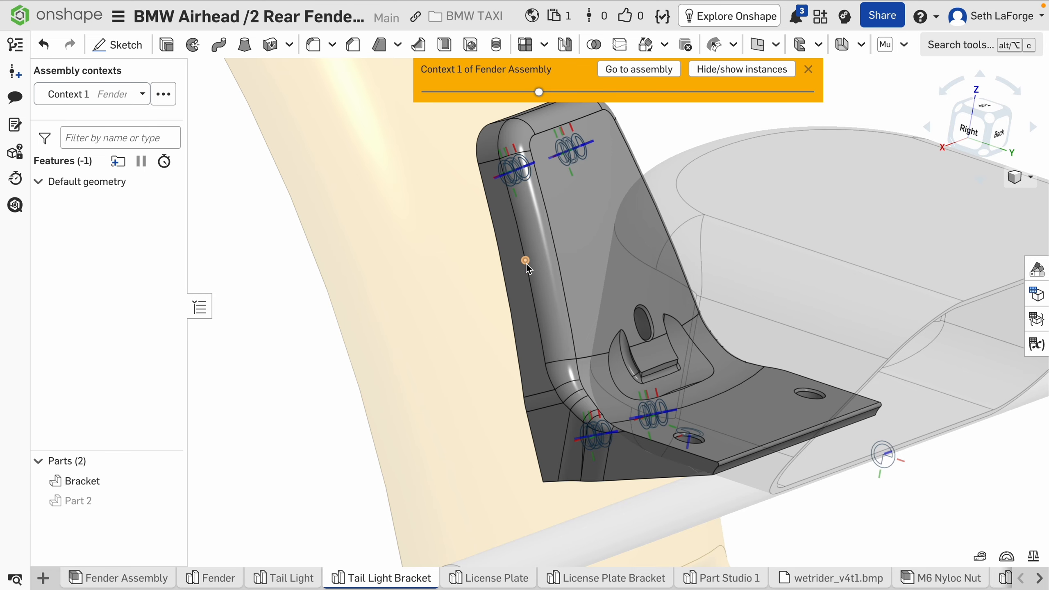
{"action": "right_click_drag", "start_coordinate": [634, 403], "coordinate": [626, 383]}
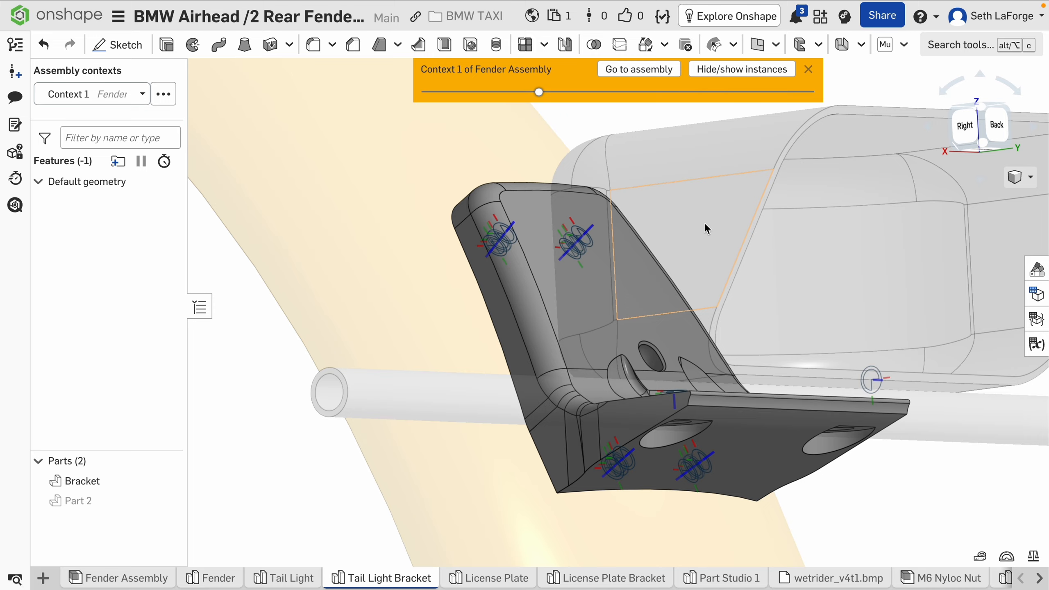
{"action": "right_click_drag", "start_coordinate": [707, 228], "coordinate": [642, 308]}
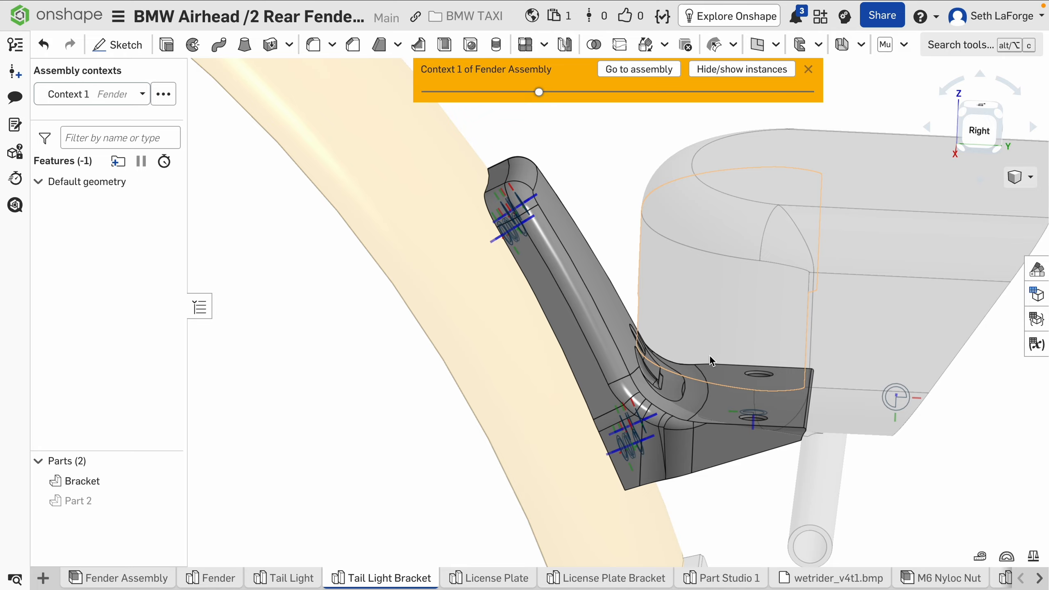
{"action": "right_click_drag", "start_coordinate": [675, 417], "coordinate": [638, 434]}
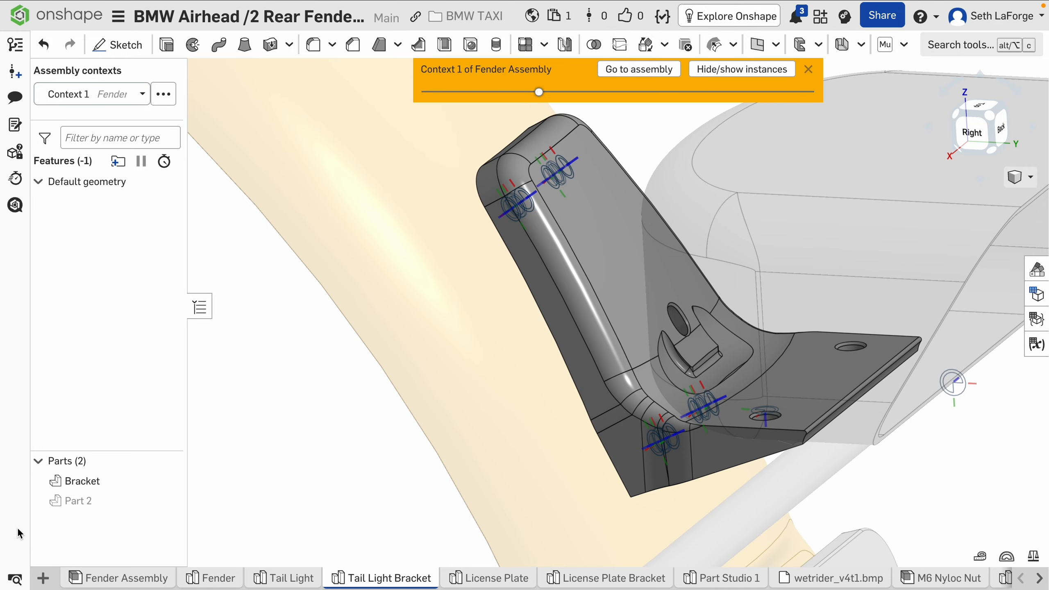
{"action": "left_click", "coordinate": [167, 501]}
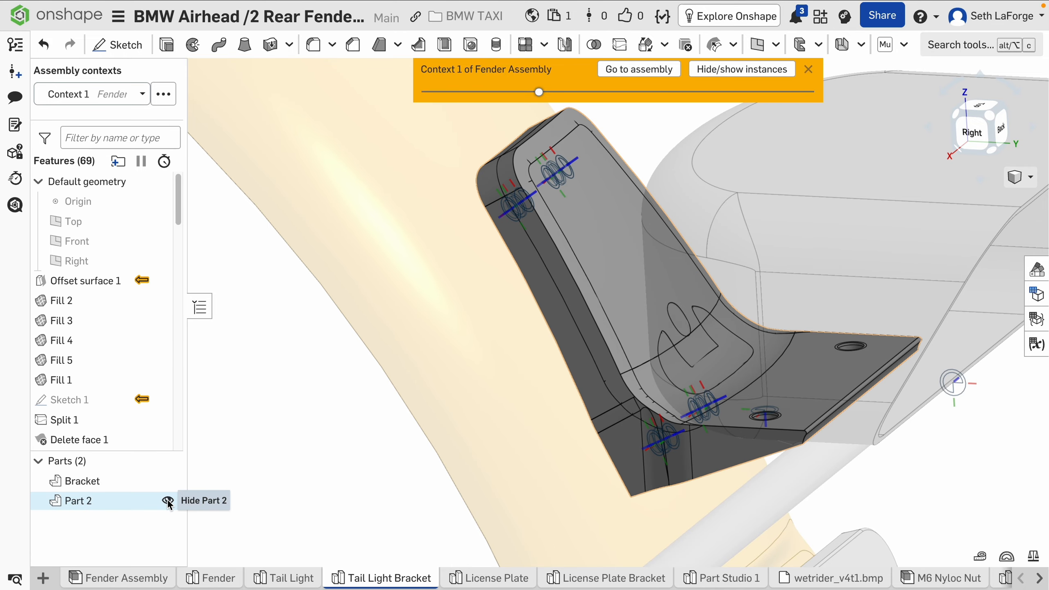
{"action": "left_click", "coordinate": [167, 501]}
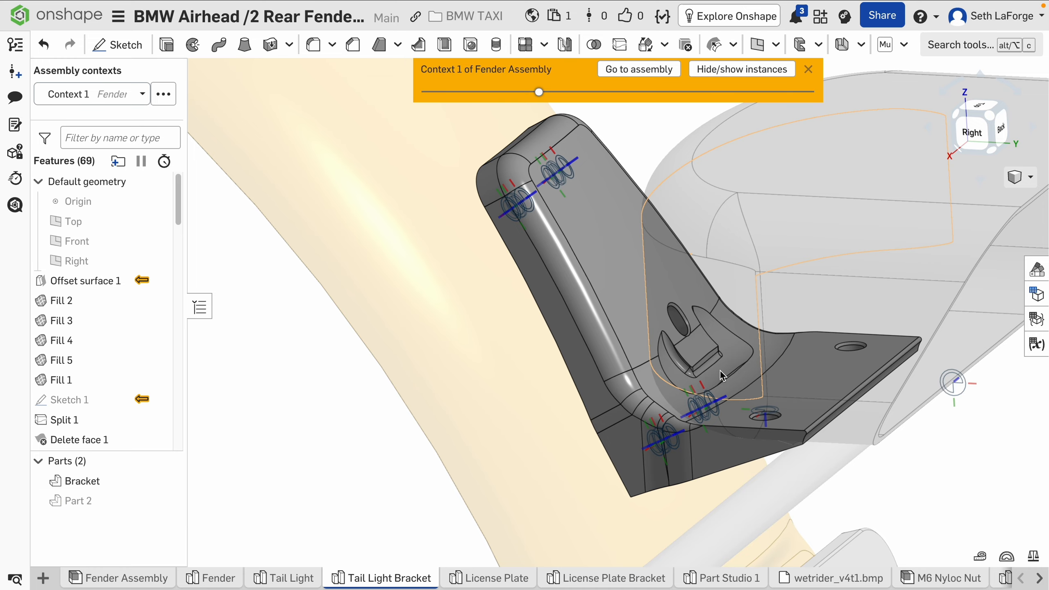
Examine the bracket's lower bend, bolt recess and mounting flange against the housing, and review its feature list around Sketch 6.
{"action": "right_click_drag", "start_coordinate": [755, 413], "coordinate": [949, 400]}
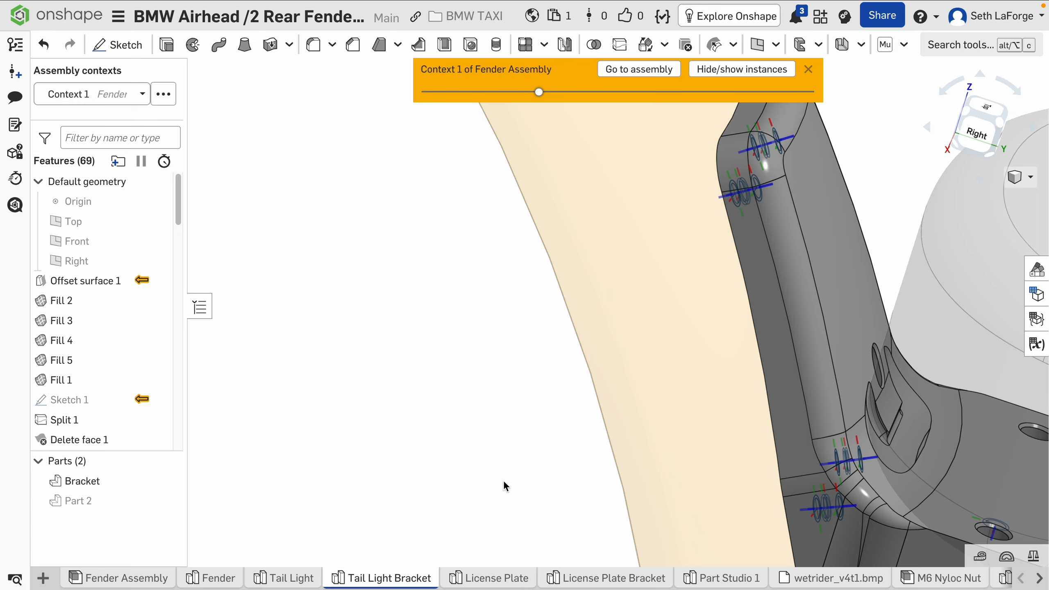
{"action": "middle_click_drag", "start_coordinate": [896, 405], "coordinate": [679, 434]}
{"action": "scroll", "coordinate": [700, 307], "scroll_direction": "up", "scroll_amount": 2}
{"action": "right_click_drag", "start_coordinate": [678, 434], "coordinate": [668, 399]}
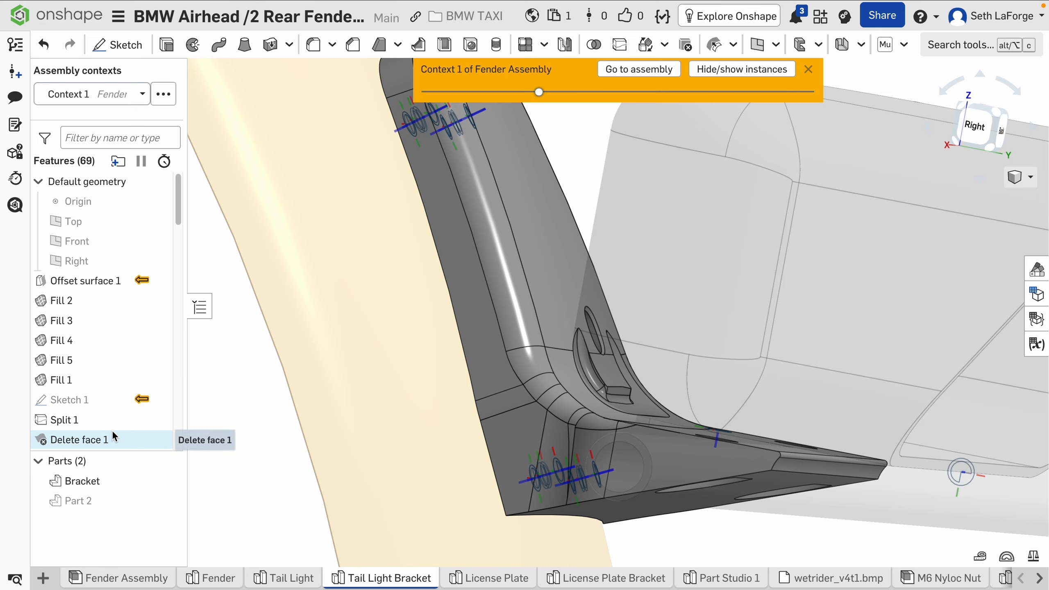
{"action": "scroll", "coordinate": [101, 359], "scroll_direction": "down", "scroll_amount": 1}
{"action": "scroll", "coordinate": [156, 357], "scroll_direction": "down", "scroll_amount": 5}
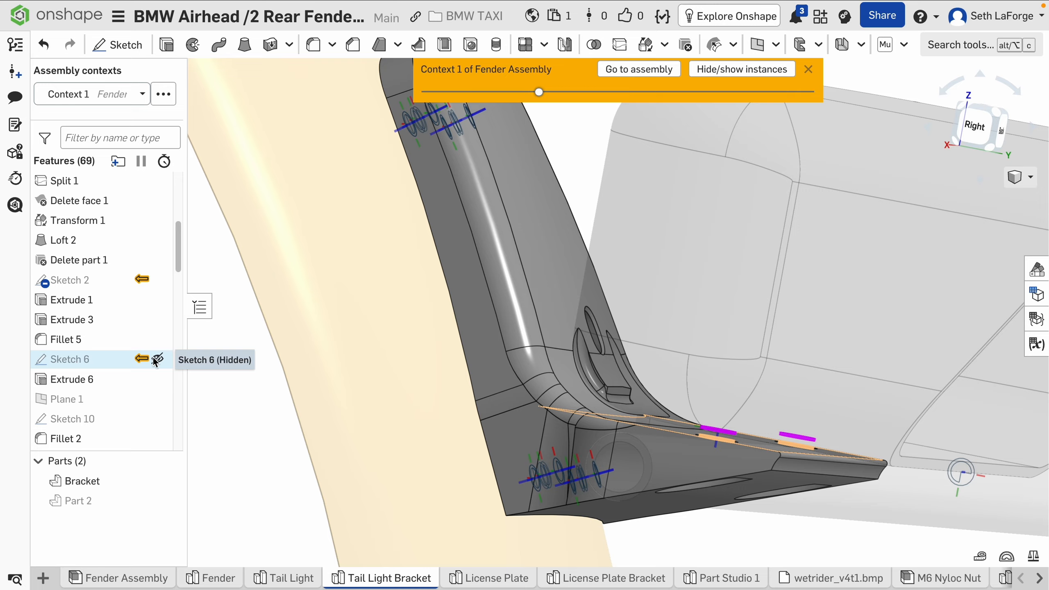
{"action": "scroll", "coordinate": [866, 398], "scroll_direction": "up", "scroll_amount": 1}
{"action": "right_click_drag", "start_coordinate": [867, 398], "coordinate": [780, 429]}
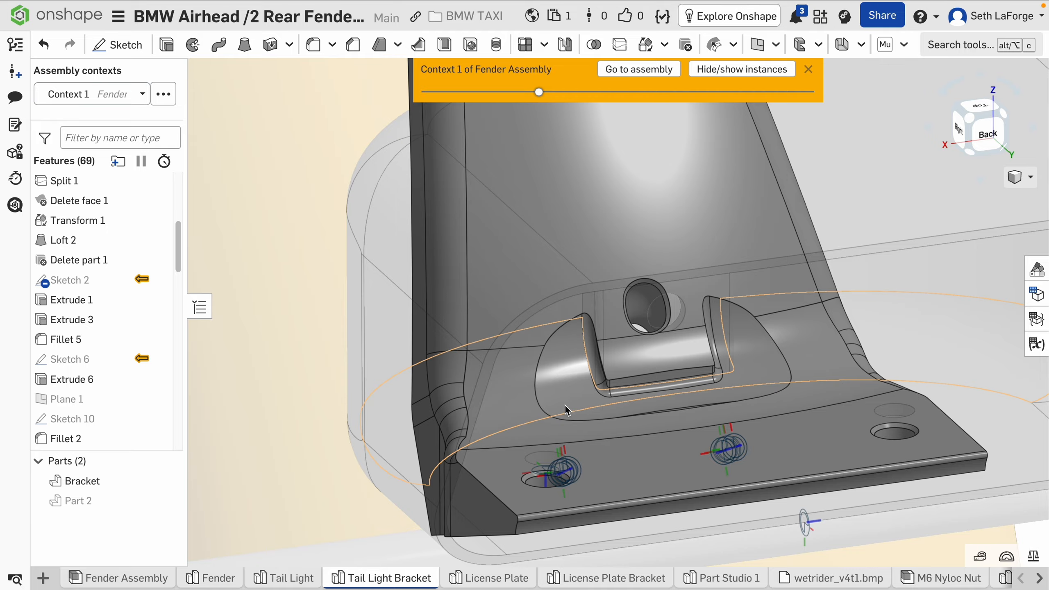
{"action": "right_click_drag", "start_coordinate": [721, 316], "coordinate": [479, 327]}
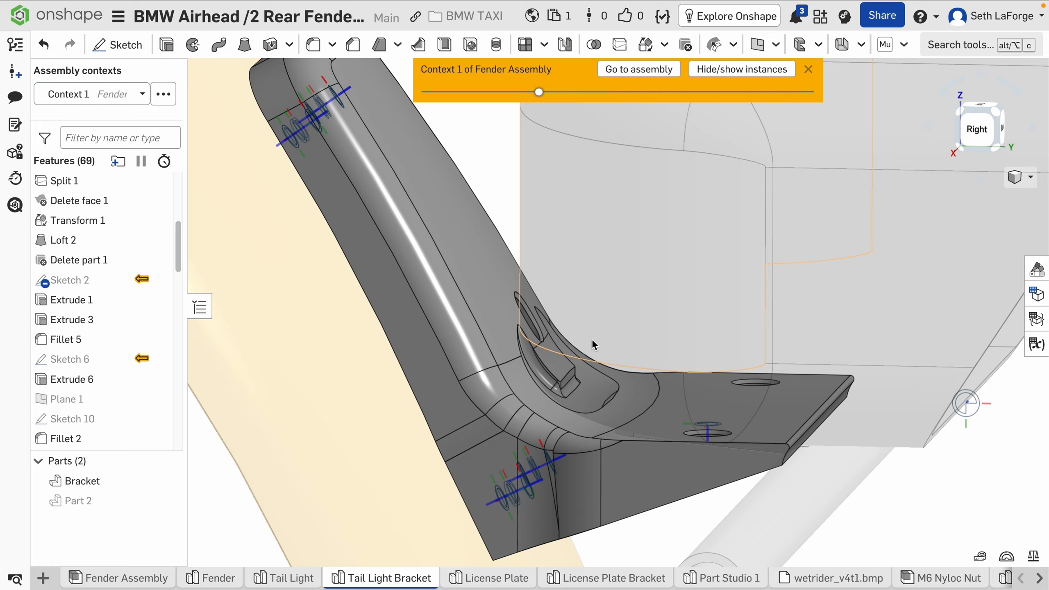
{"action": "right_click_drag", "start_coordinate": [580, 322], "coordinate": [470, 344]}
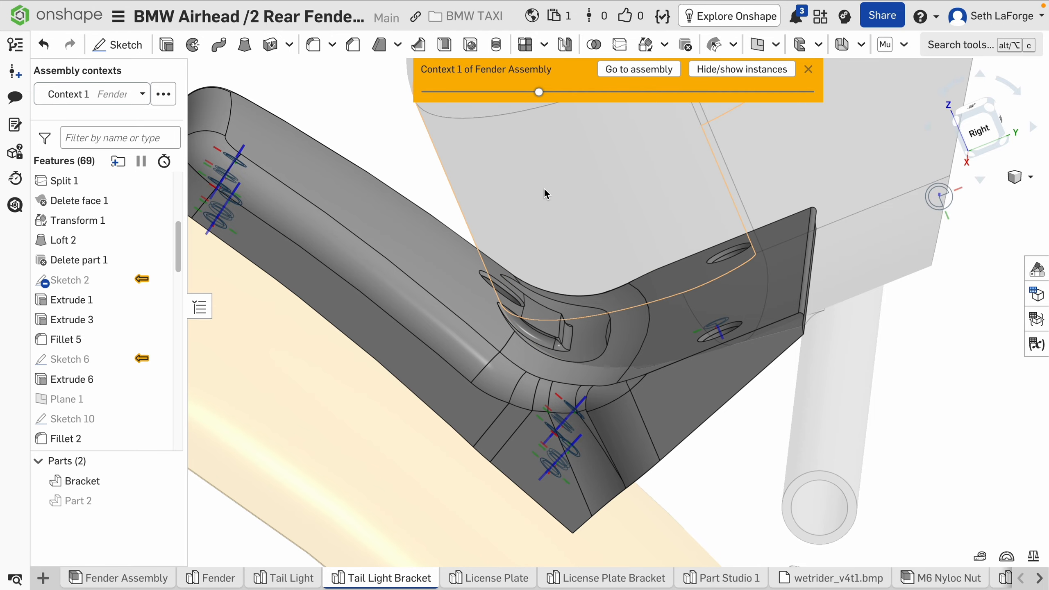
{"action": "left_click", "coordinate": [529, 250]}
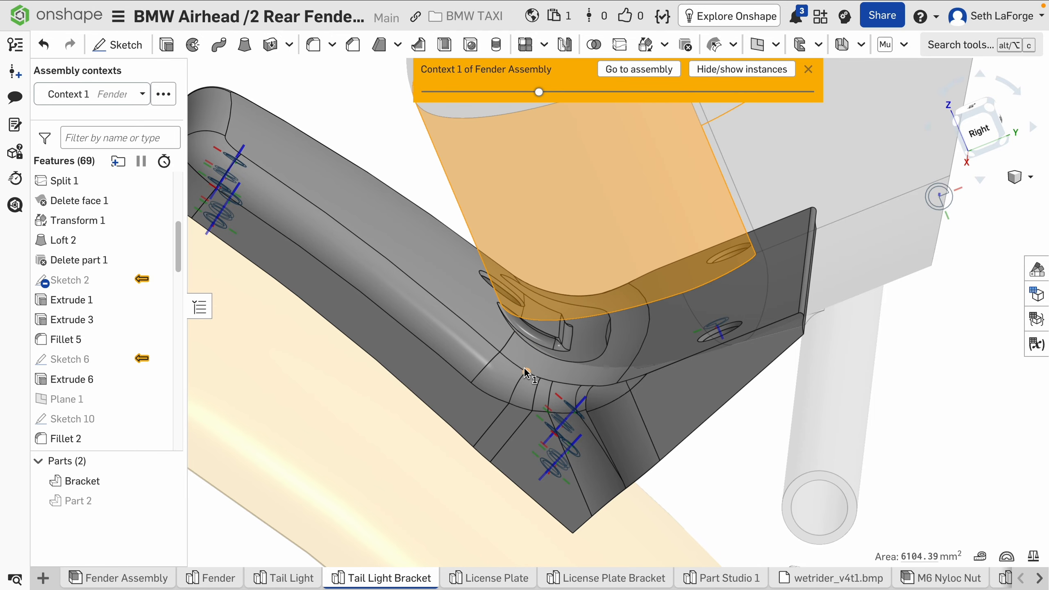
{"action": "key", "text": "space"}
{"action": "scroll", "coordinate": [544, 335], "scroll_direction": "up", "scroll_amount": 2}
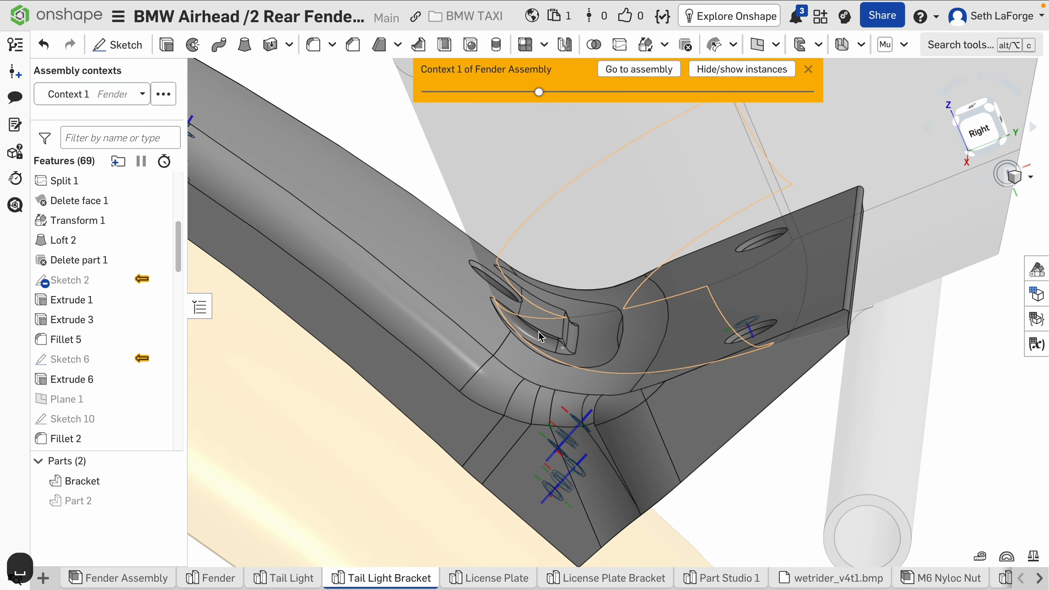
{"action": "right_click_drag", "start_coordinate": [523, 377], "coordinate": [502, 413]}
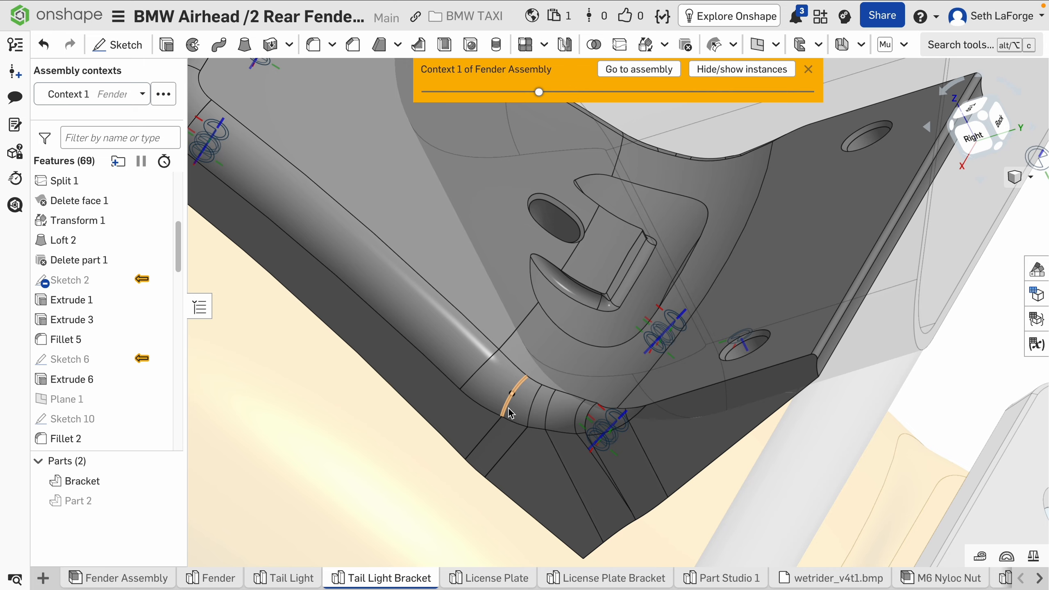
In the Tail Light part studio, offset the housing's lower front fillet face by 1.9 mm using Move face.
{"action": "left_click", "coordinate": [297, 579]}
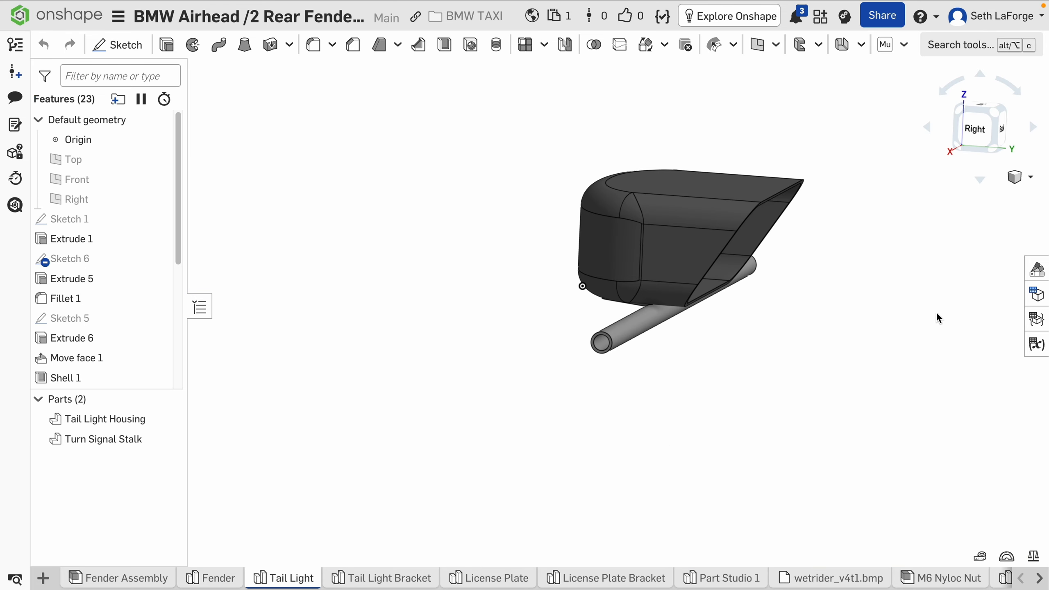
{"action": "right_click_drag", "start_coordinate": [603, 284], "coordinate": [663, 284]}
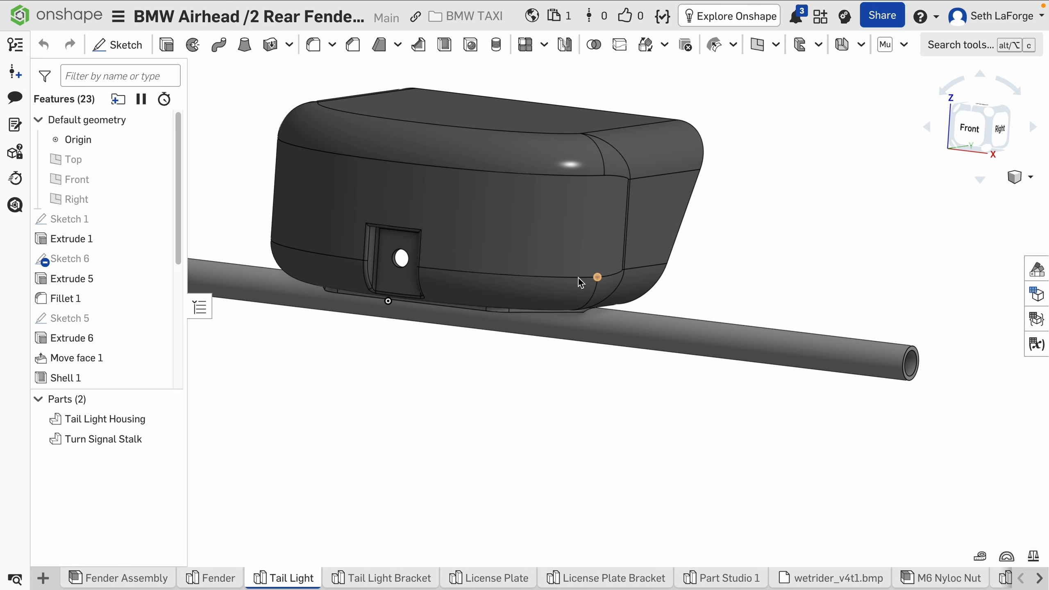
{"action": "scroll", "coordinate": [492, 315], "scroll_direction": "up", "scroll_amount": 4}
{"action": "right_click_drag", "start_coordinate": [418, 341], "coordinate": [461, 307]}
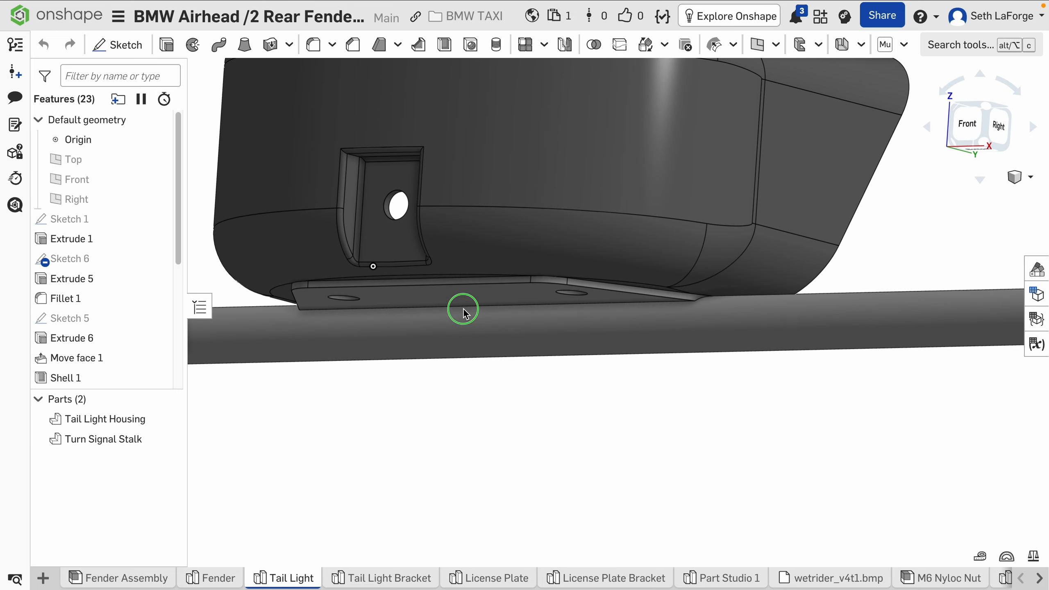
{"action": "left_click", "coordinate": [734, 44]}
{"action": "left_click", "coordinate": [746, 121]}
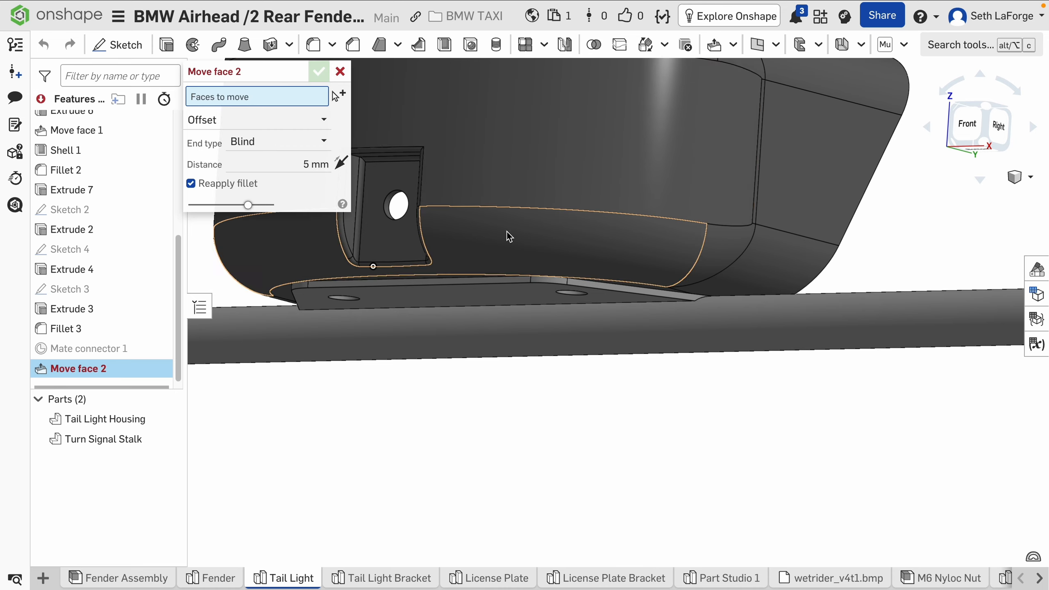
{"action": "left_click", "coordinate": [496, 240]}
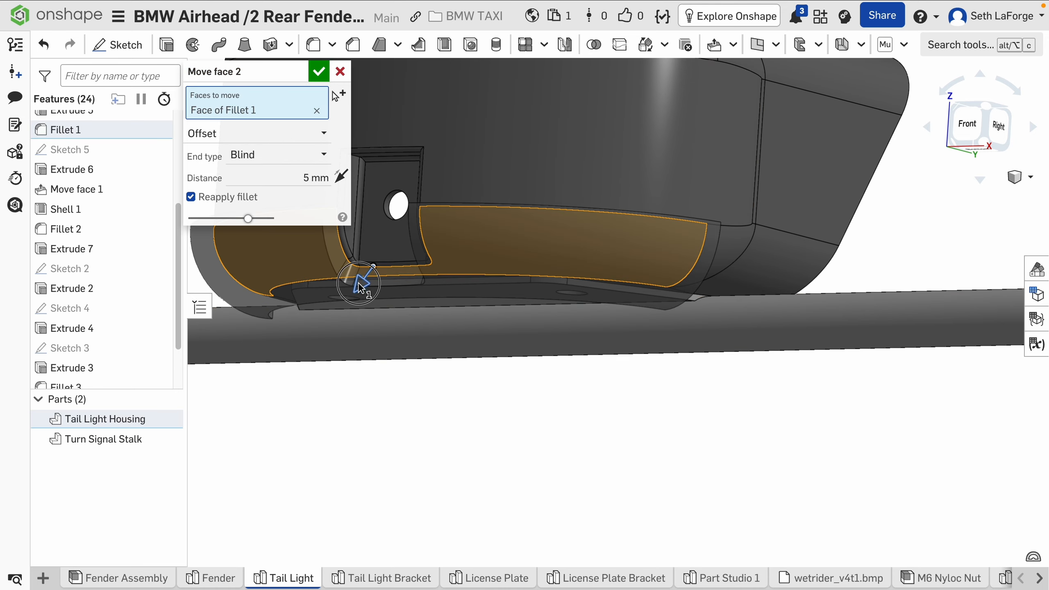
{"action": "left_click_drag", "start_coordinate": [359, 285], "coordinate": [366, 278]}
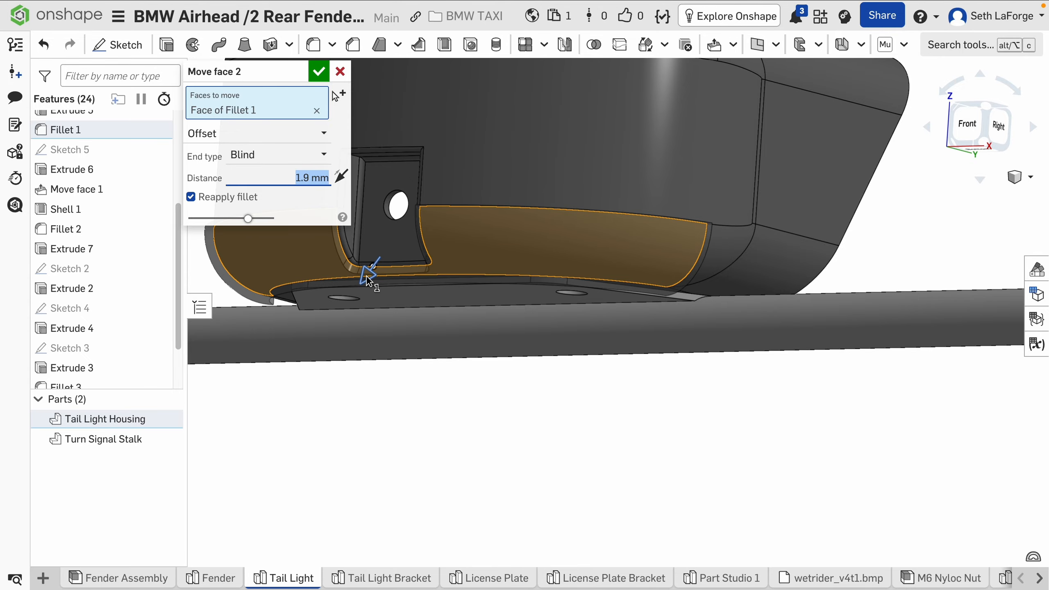
{"action": "left_click", "coordinate": [318, 71]}
{"action": "left_click", "coordinate": [525, 316]}
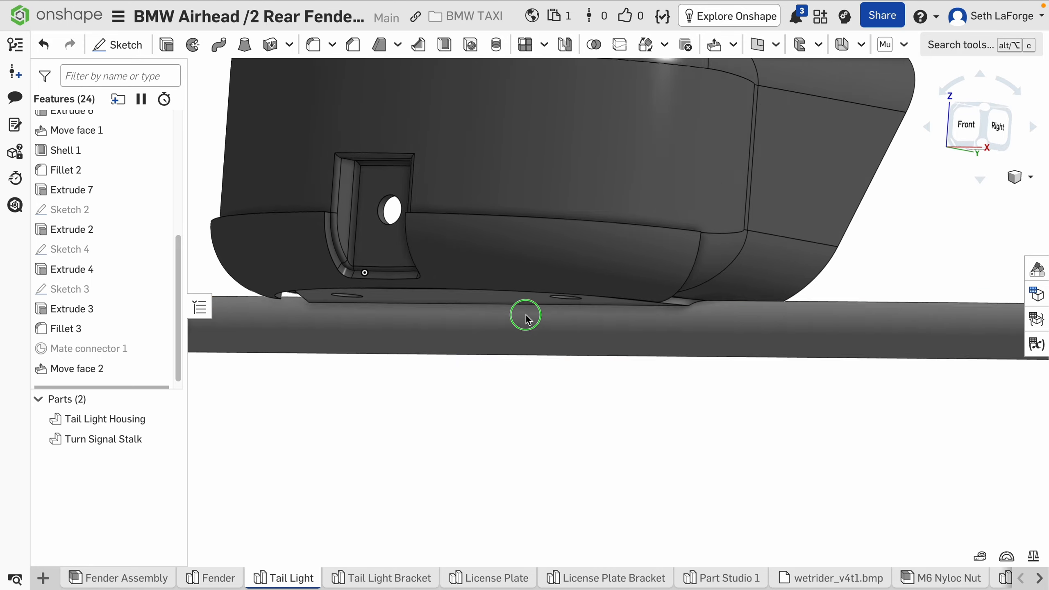
{"action": "right_click_drag", "start_coordinate": [525, 316], "coordinate": [476, 322]}
{"action": "right_click_drag", "start_coordinate": [479, 297], "coordinate": [488, 321]}
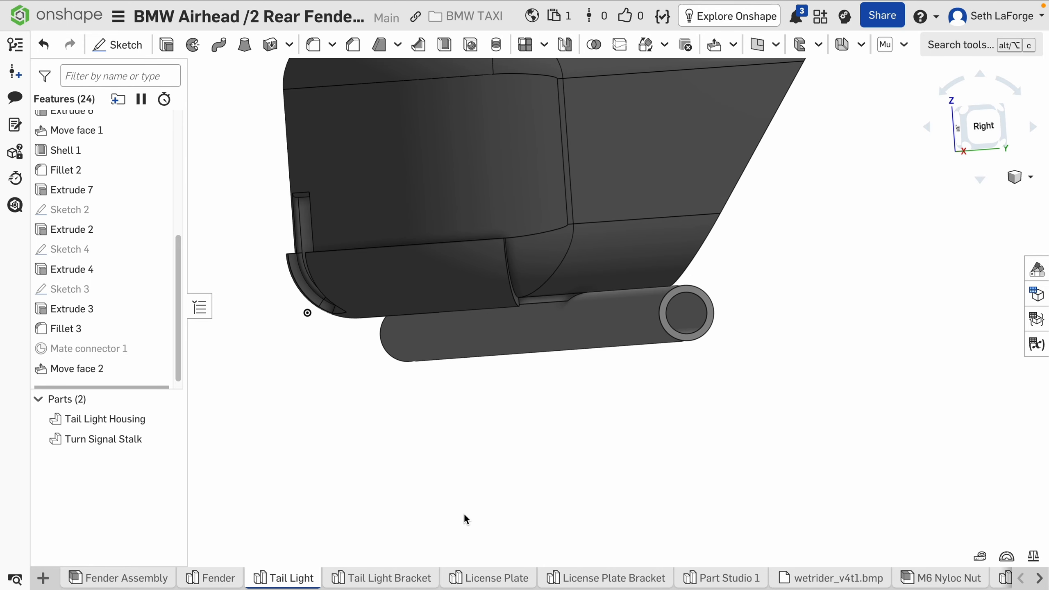
Compare how the bracket meets the moved housing face in the Tail Light Bracket part studio and in the Fender Assembly.
{"action": "left_click", "coordinate": [390, 577]}
{"action": "right_click_drag", "start_coordinate": [546, 339], "coordinate": [569, 349]}
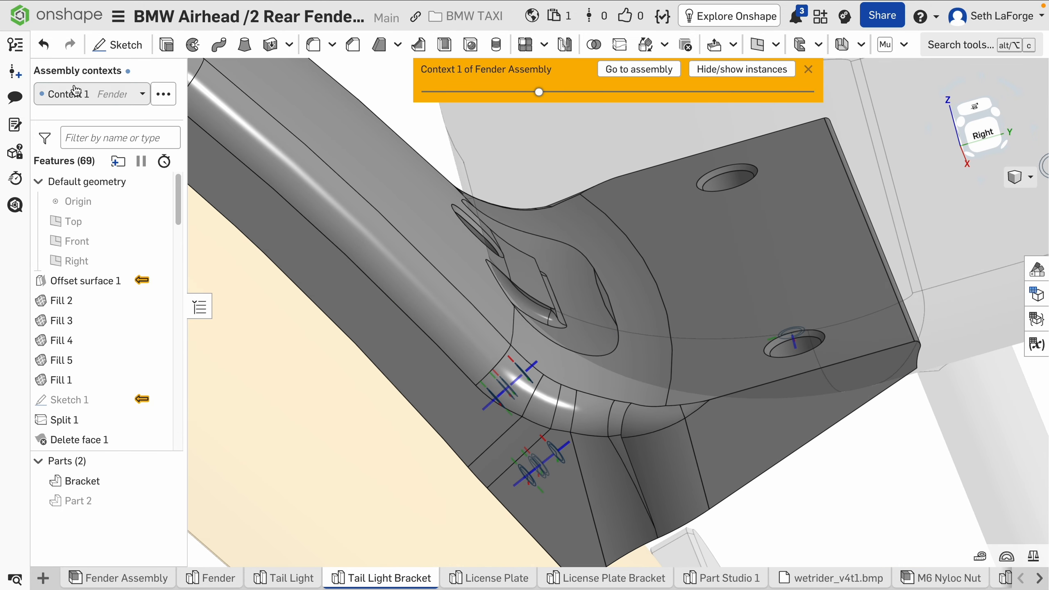
{"action": "left_click", "coordinate": [123, 578]}
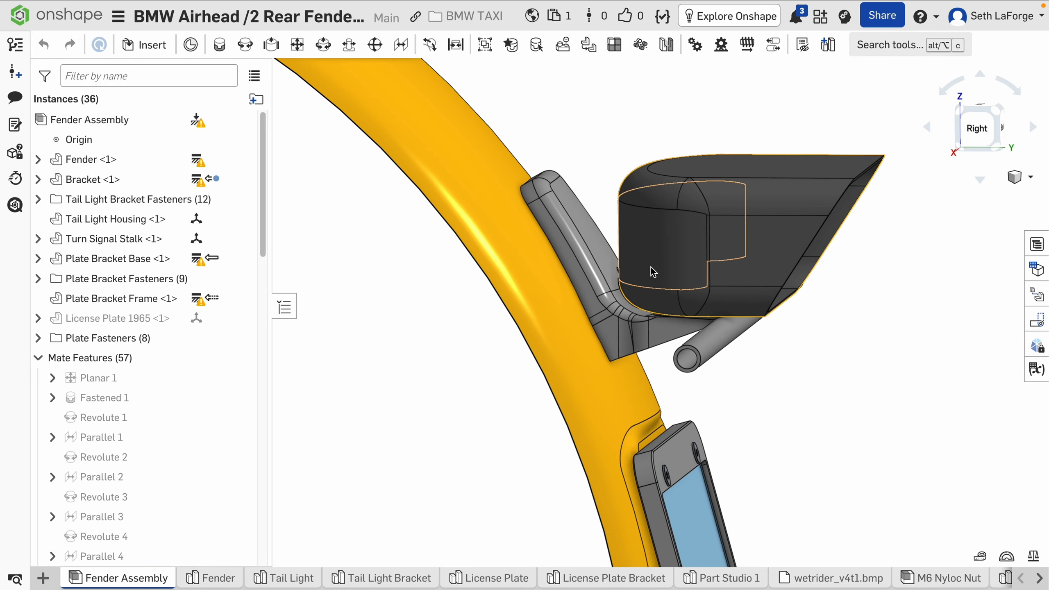
{"action": "scroll", "coordinate": [620, 354], "scroll_direction": "up", "scroll_amount": 5}
{"action": "right_click_drag", "start_coordinate": [615, 338], "coordinate": [634, 356]}
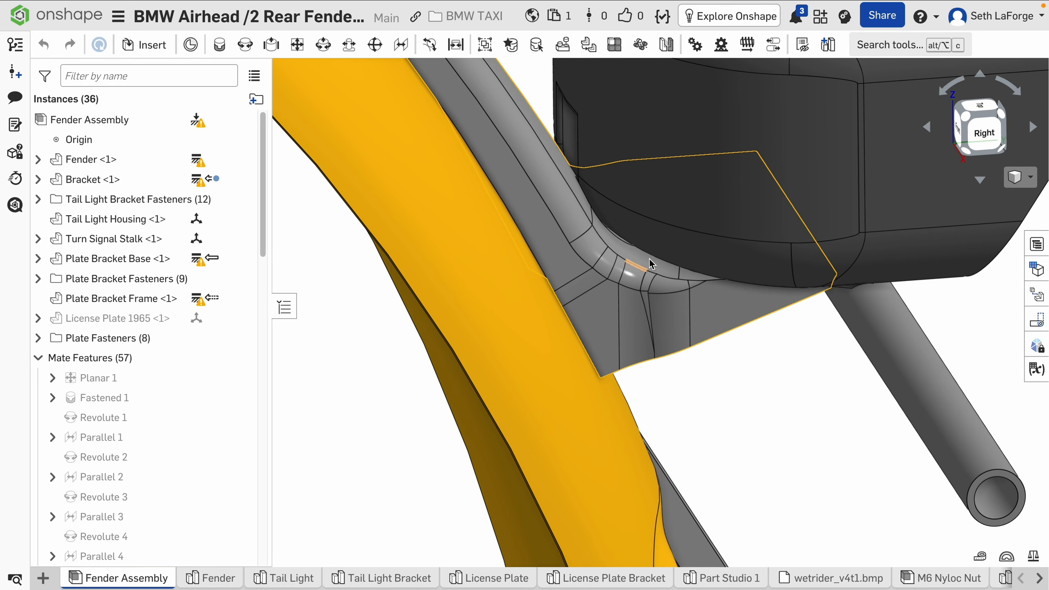
{"action": "right_click_drag", "start_coordinate": [650, 266], "coordinate": [669, 236]}
{"action": "scroll", "coordinate": [674, 224], "scroll_direction": "up", "scroll_amount": 3}
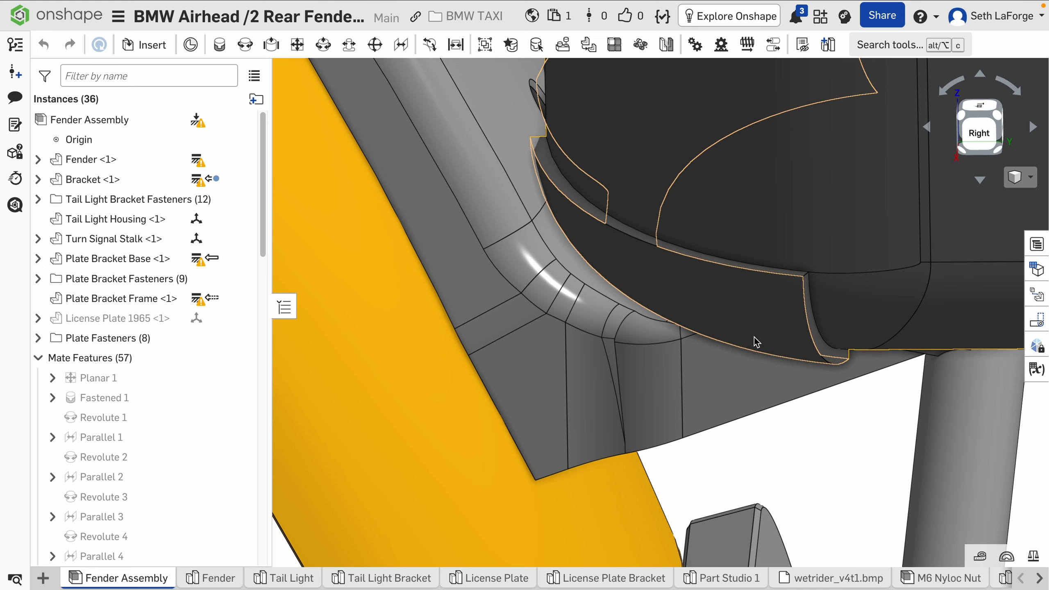
{"action": "scroll", "coordinate": [755, 341], "scroll_direction": "down", "scroll_amount": 1}
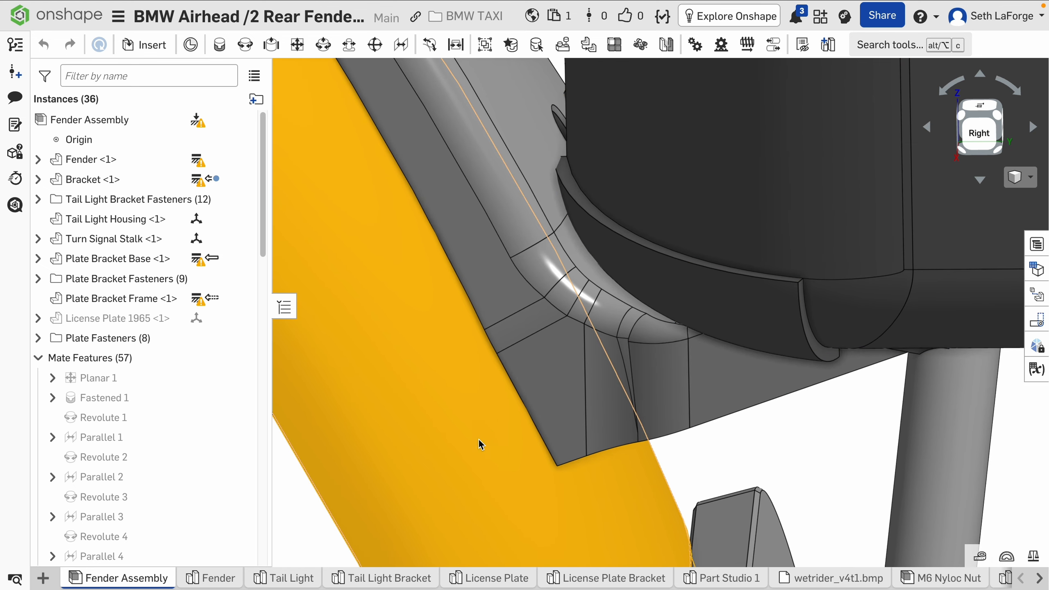
Update Context 1 of the Fender Assembly in the Tail Light Bracket part studio and inspect the bracket's rebuilt bend.
{"action": "left_click", "coordinate": [377, 586]}
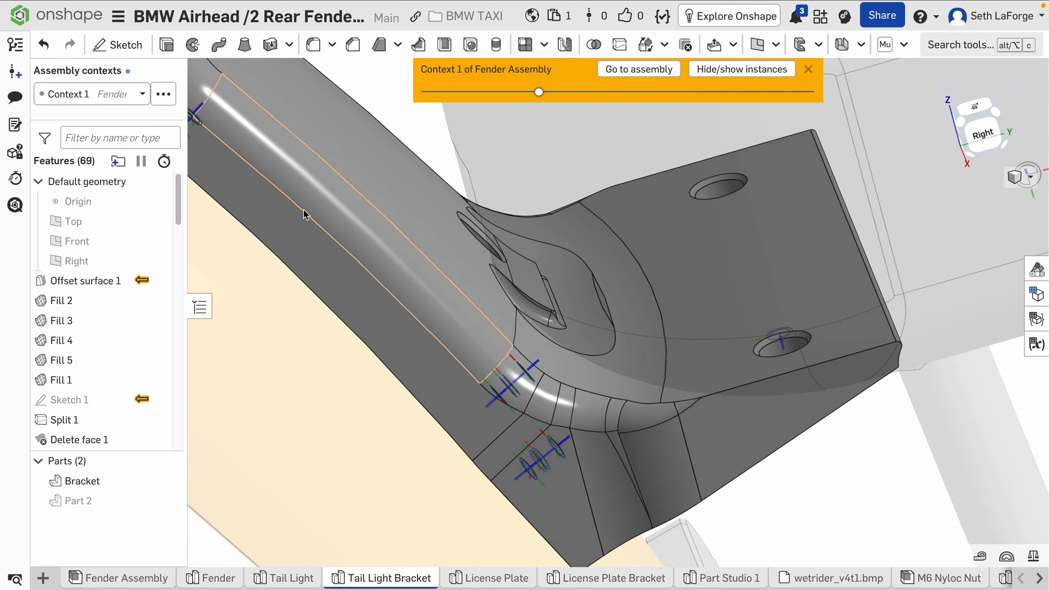
{"action": "left_click", "coordinate": [164, 92]}
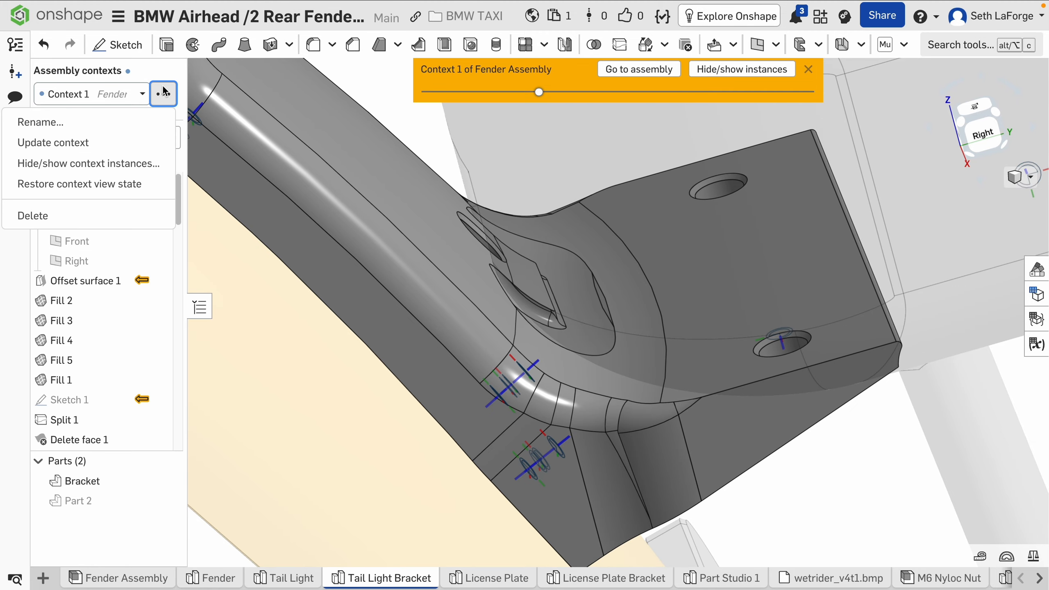
{"action": "left_click", "coordinate": [108, 143]}
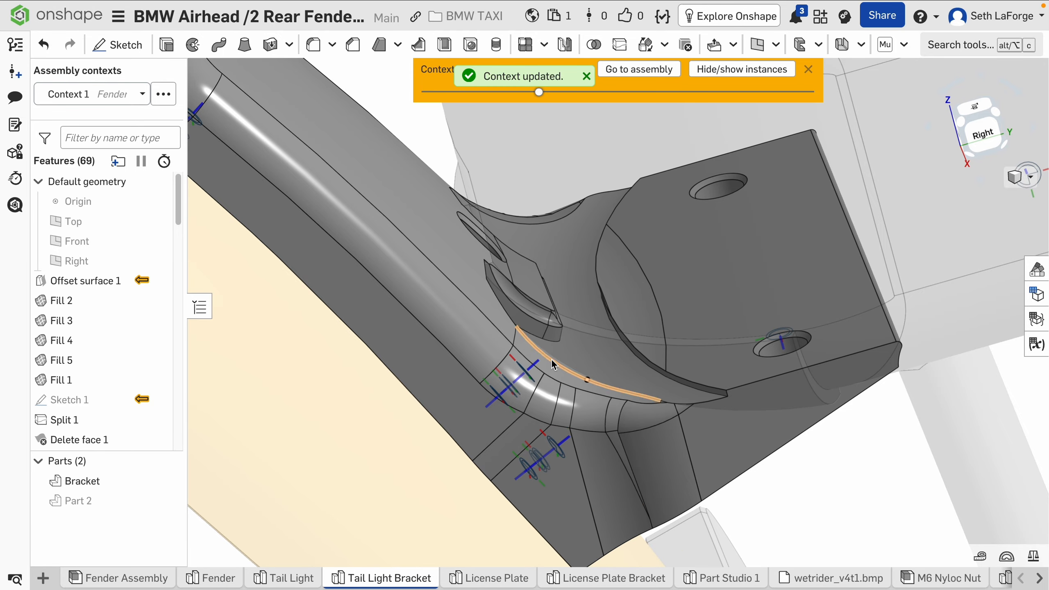
{"action": "right_click_drag", "start_coordinate": [553, 364], "coordinate": [531, 452]}
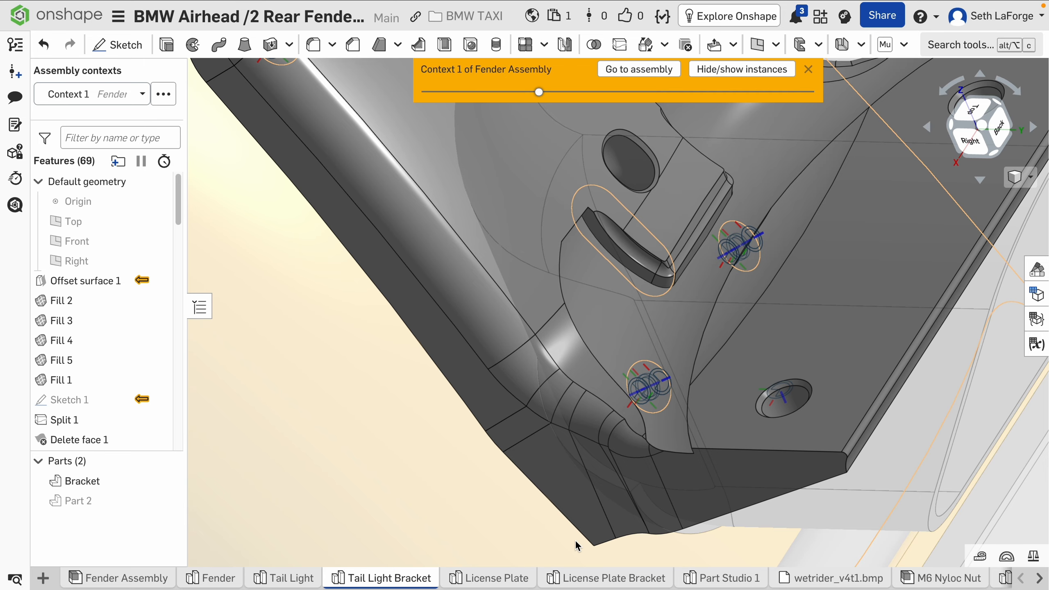
Undo the bracket's context update and, in the Tail Light part studio, undo the housing face offset.
{"action": "key", "text": "super+z"}
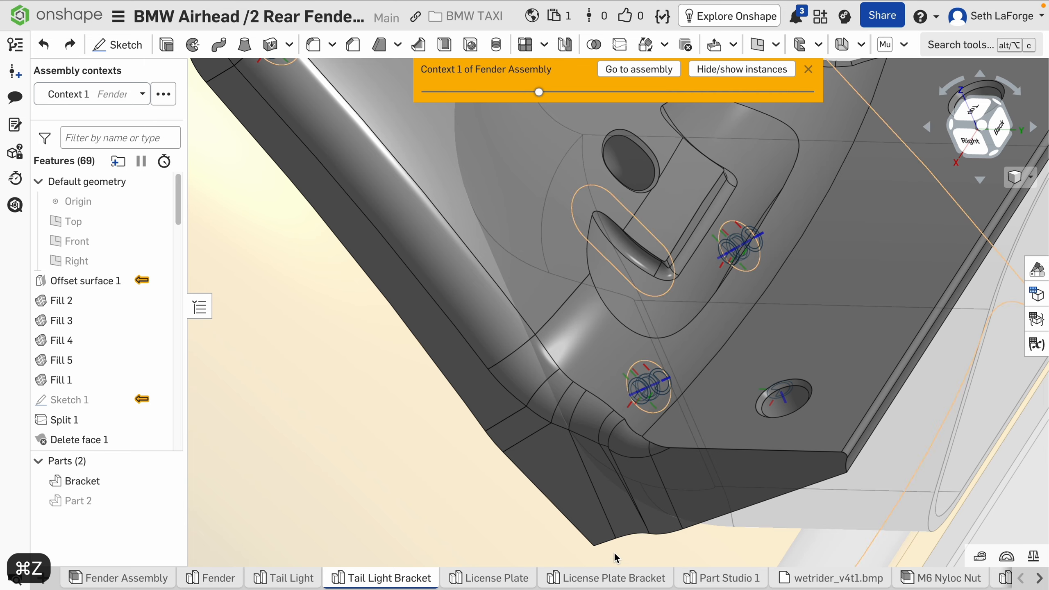
{"action": "right_click_drag", "start_coordinate": [571, 442], "coordinate": [595, 422]}
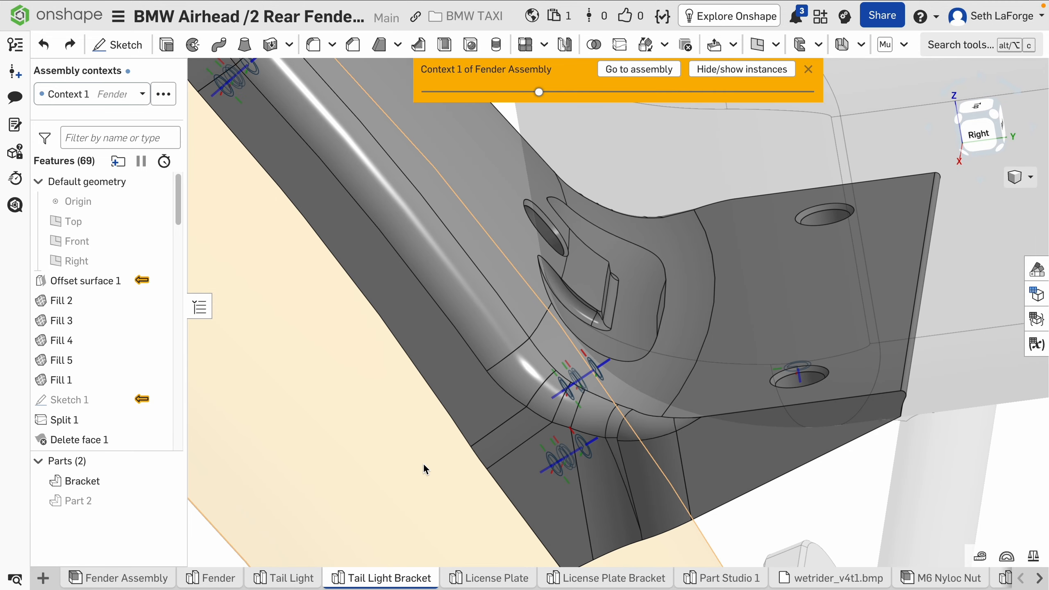
{"action": "key", "text": "super+z"}
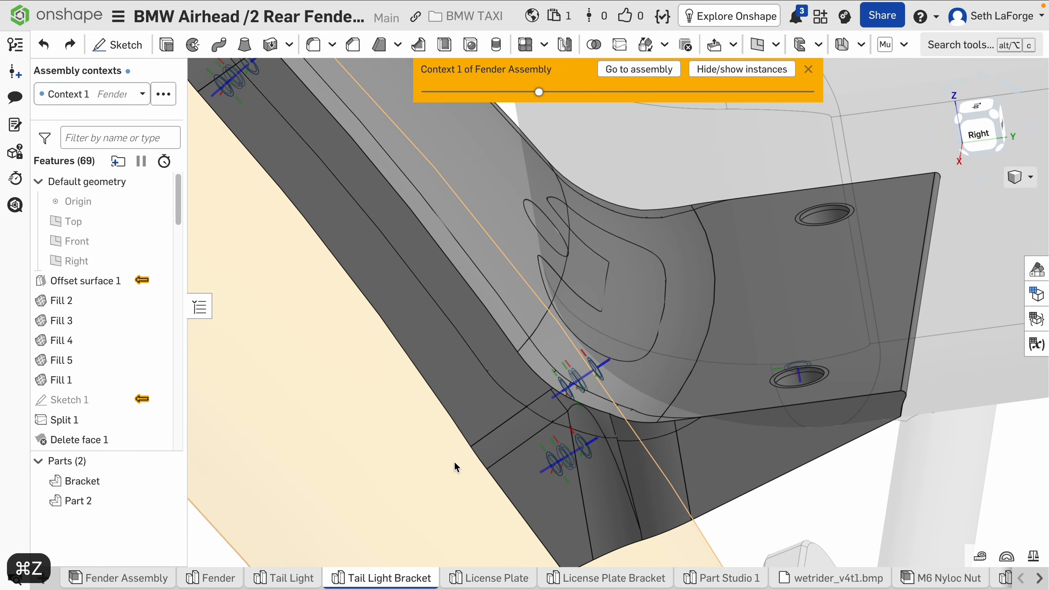
{"action": "key", "text": "super+shift+z"}
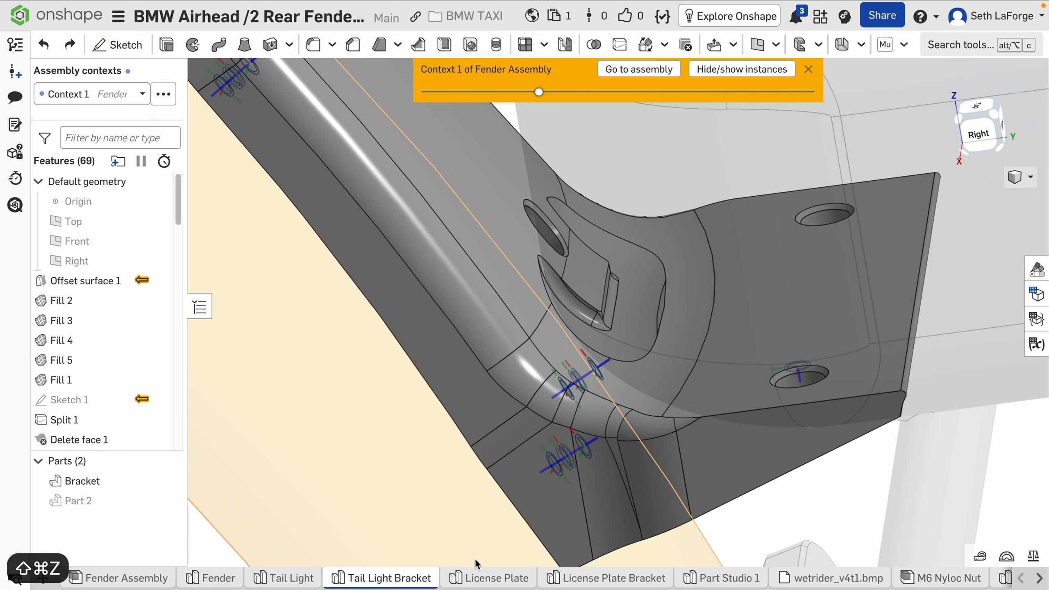
{"action": "left_click", "coordinate": [278, 580]}
{"action": "key", "text": "super+z"}
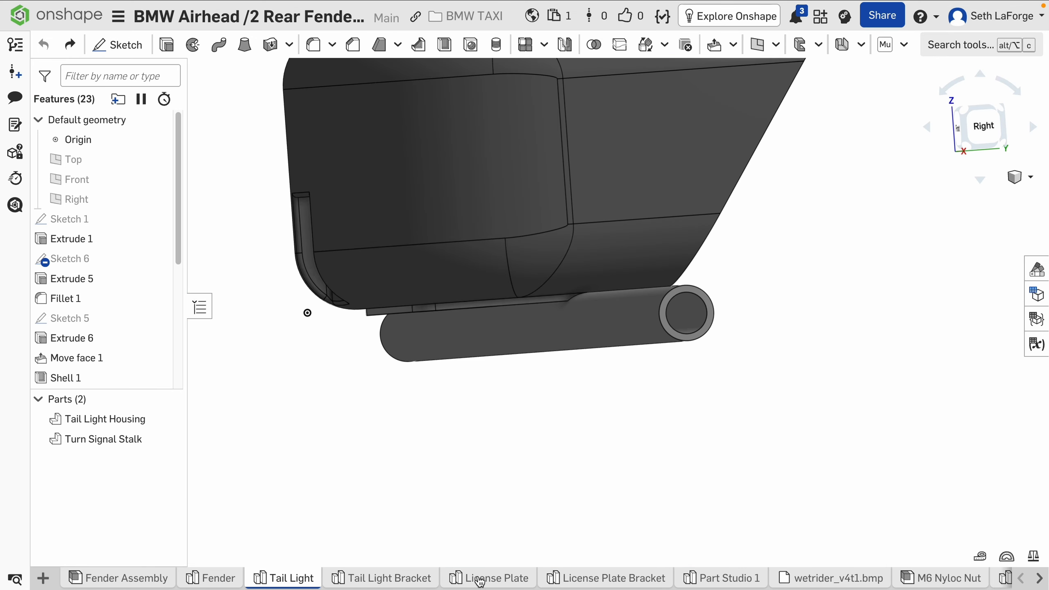
Examine the tail light bracket's mounting flange and underside in the Tail Light Bracket part studio.
{"action": "left_click", "coordinate": [381, 582]}
{"action": "scroll", "coordinate": [789, 390], "scroll_direction": "up", "scroll_amount": 5}
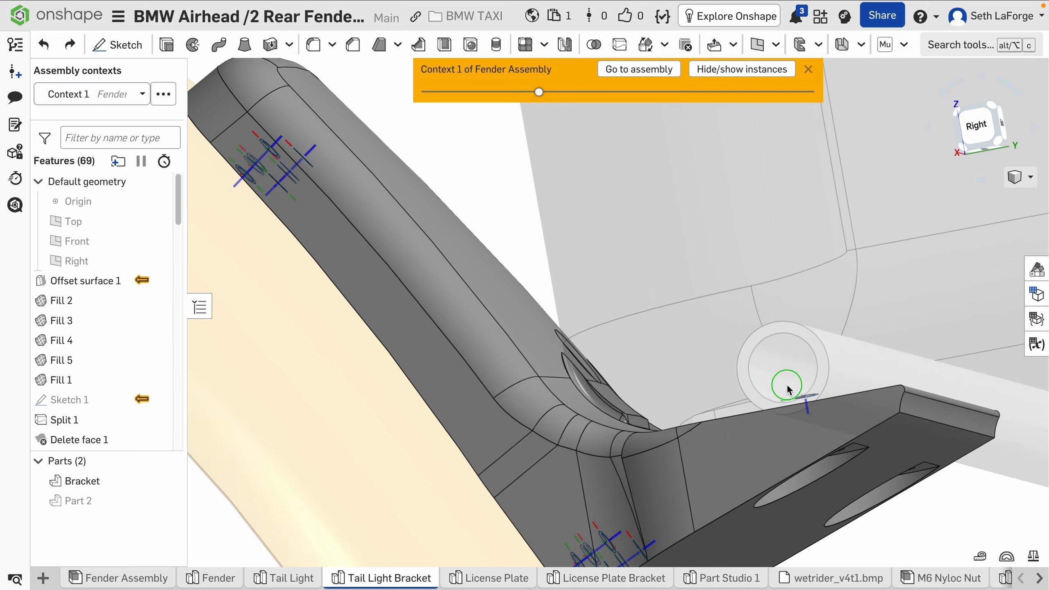
{"action": "scroll", "coordinate": [786, 390], "scroll_direction": "down", "scroll_amount": 3}
{"action": "right_click_drag", "start_coordinate": [773, 387], "coordinate": [796, 434]}
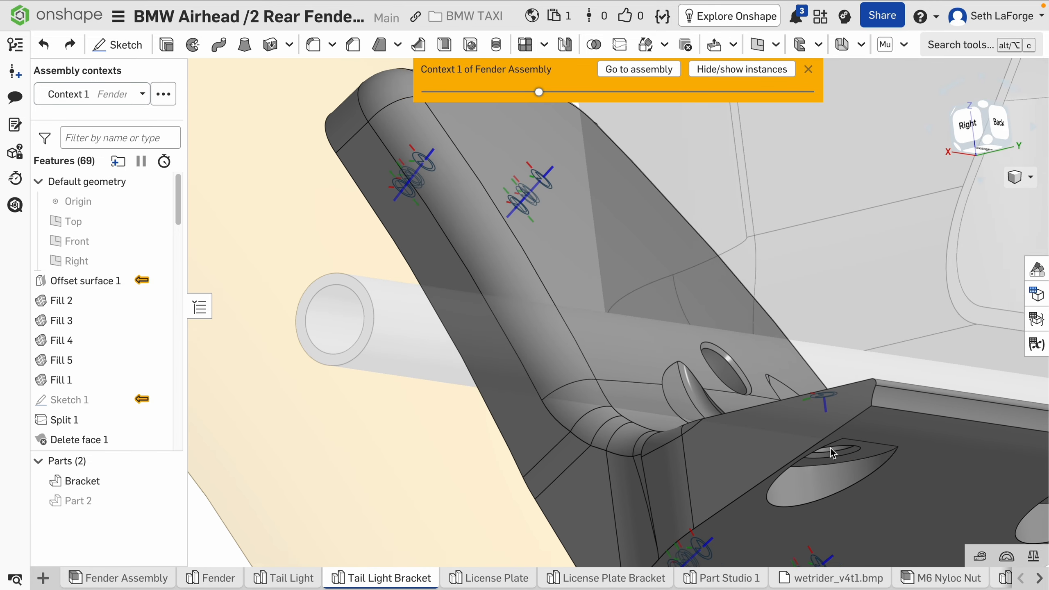
{"action": "scroll", "coordinate": [832, 452], "scroll_direction": "down", "scroll_amount": 3}
{"action": "scroll", "coordinate": [781, 445], "scroll_direction": "down", "scroll_amount": 2}
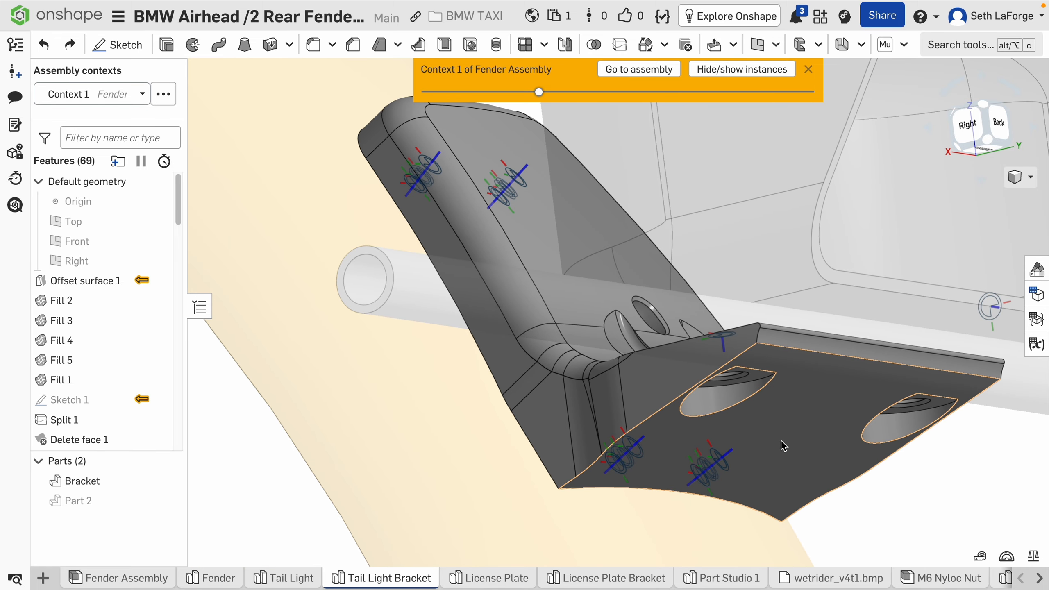
{"action": "right_click_drag", "start_coordinate": [782, 445], "coordinate": [693, 400]}
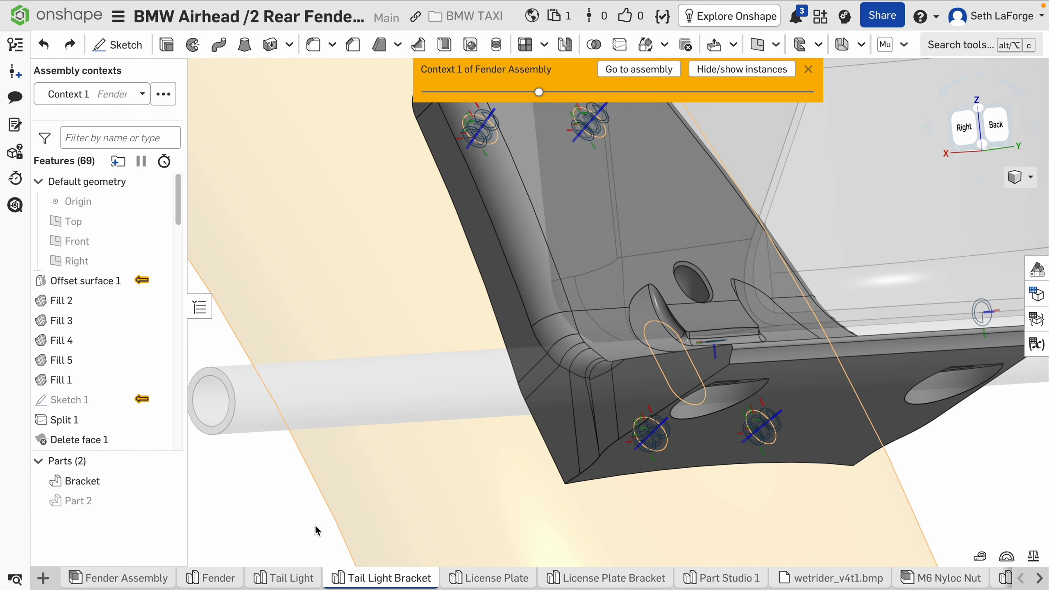
Examine the license plate bracket's mounting on the lower fender in the Fender Assembly.
{"action": "left_click", "coordinate": [140, 581]}
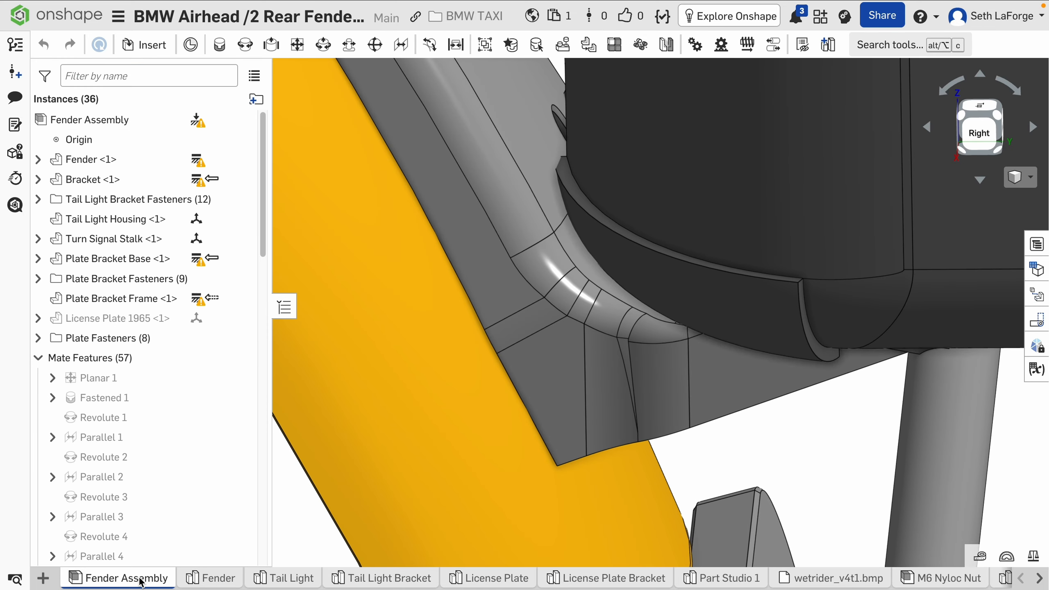
{"action": "scroll", "coordinate": [538, 497], "scroll_direction": "down", "scroll_amount": 8}
{"action": "middle_click_drag", "start_coordinate": [533, 503], "coordinate": [531, 337]}
{"action": "right_click_drag", "start_coordinate": [530, 434], "coordinate": [489, 487]}
{"action": "scroll", "coordinate": [546, 511], "scroll_direction": "up", "scroll_amount": 2}
{"action": "middle_click_drag", "start_coordinate": [546, 511], "coordinate": [549, 356]}
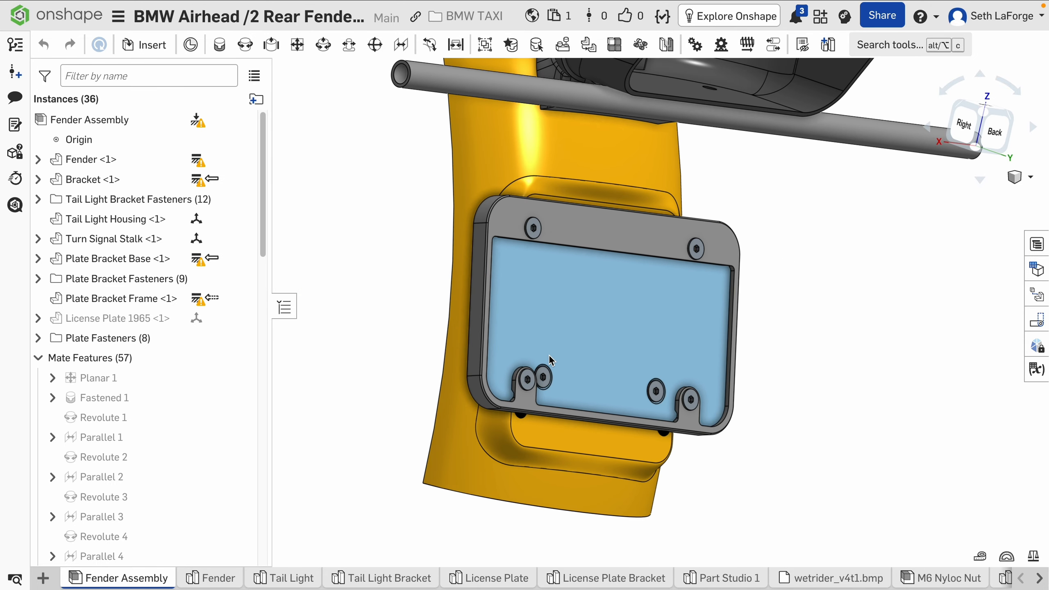
{"action": "right_click_drag", "start_coordinate": [429, 402], "coordinate": [417, 421]}
In the License Plate Bracket part studio, activate Context 1 of the Fender Assembly and examine the bracket against the fender.
{"action": "left_click", "coordinate": [589, 578]}
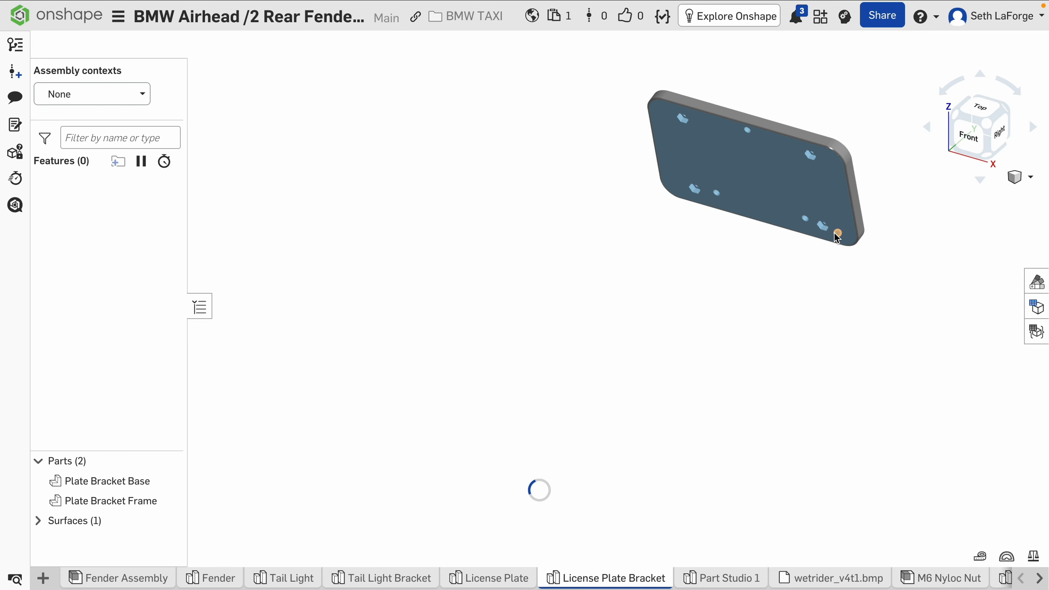
{"action": "left_click", "coordinate": [128, 97]}
{"action": "left_click", "coordinate": [120, 143]}
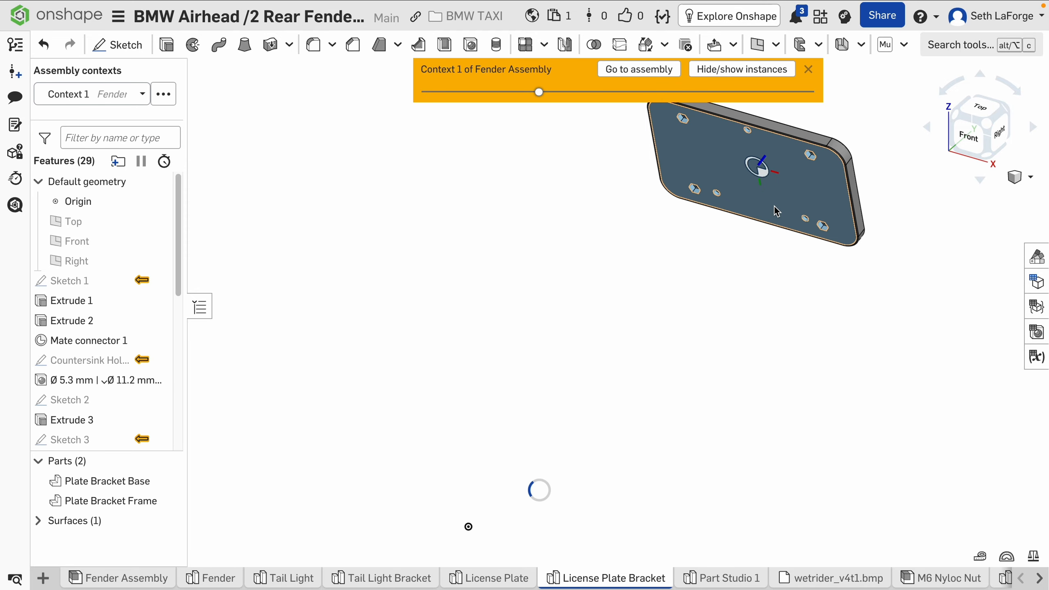
{"action": "scroll", "coordinate": [775, 206], "scroll_direction": "up", "scroll_amount": 2}
{"action": "middle_click_drag", "start_coordinate": [775, 206], "coordinate": [704, 324]}
{"action": "mouse_move", "coordinate": [720, 412]}
{"action": "right_mouse_down"}
{"action": "mouse_move", "coordinate": [683, 400]}
{"action": "mouse_move", "coordinate": [638, 424]}
{"action": "mouse_move", "coordinate": [706, 397]}
{"action": "right_mouse_up"}
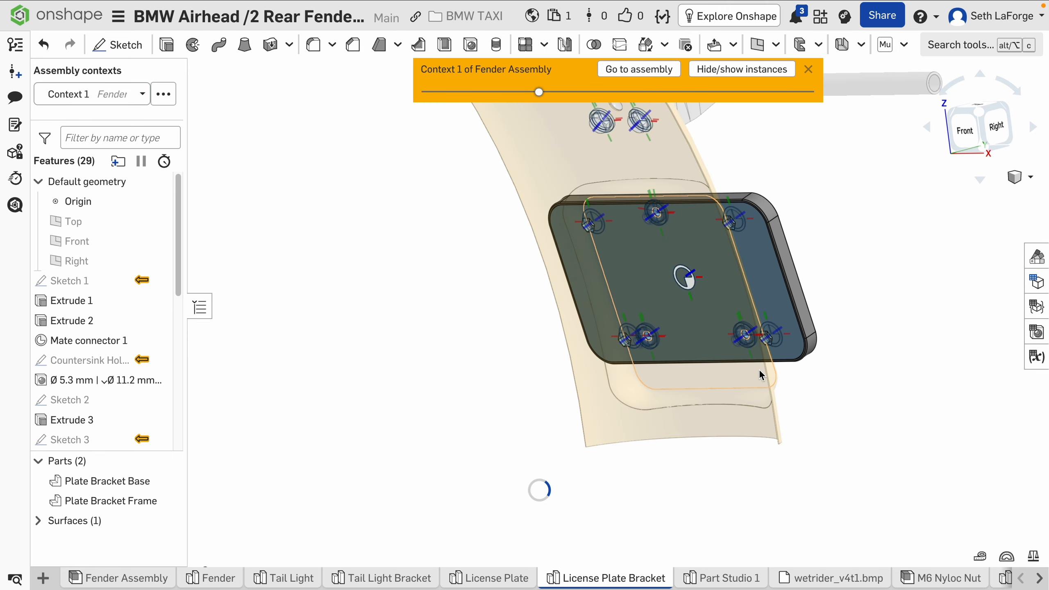
{"action": "scroll", "coordinate": [843, 357], "scroll_direction": "up", "scroll_amount": 3}
{"action": "right_click_drag", "start_coordinate": [834, 389], "coordinate": [823, 394]}
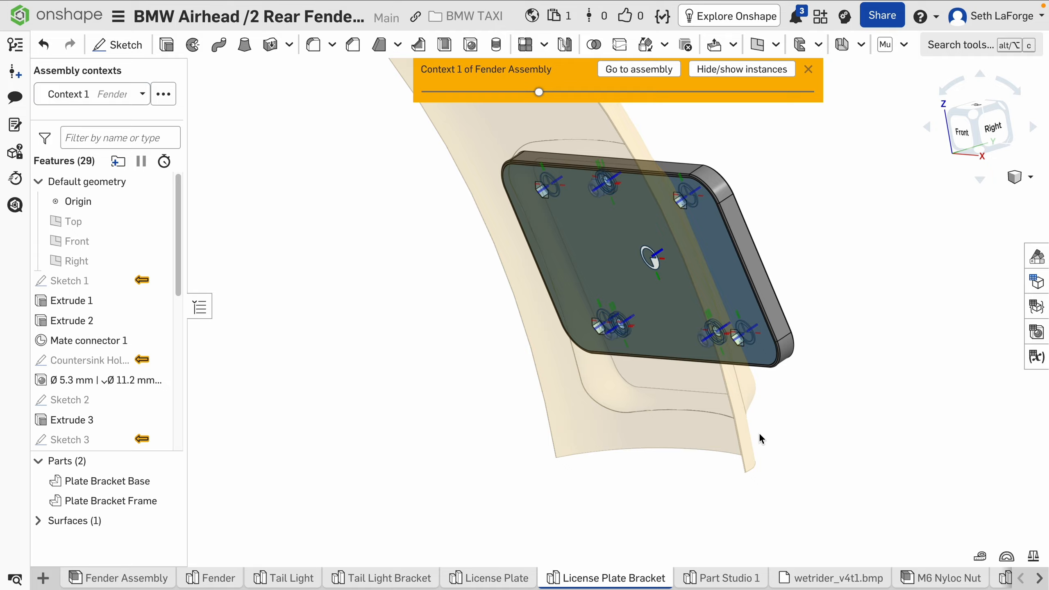
Return to the Fender Assembly and switch to the Dash Assembly document in the other browser tab.
{"action": "left_click", "coordinate": [141, 580]}
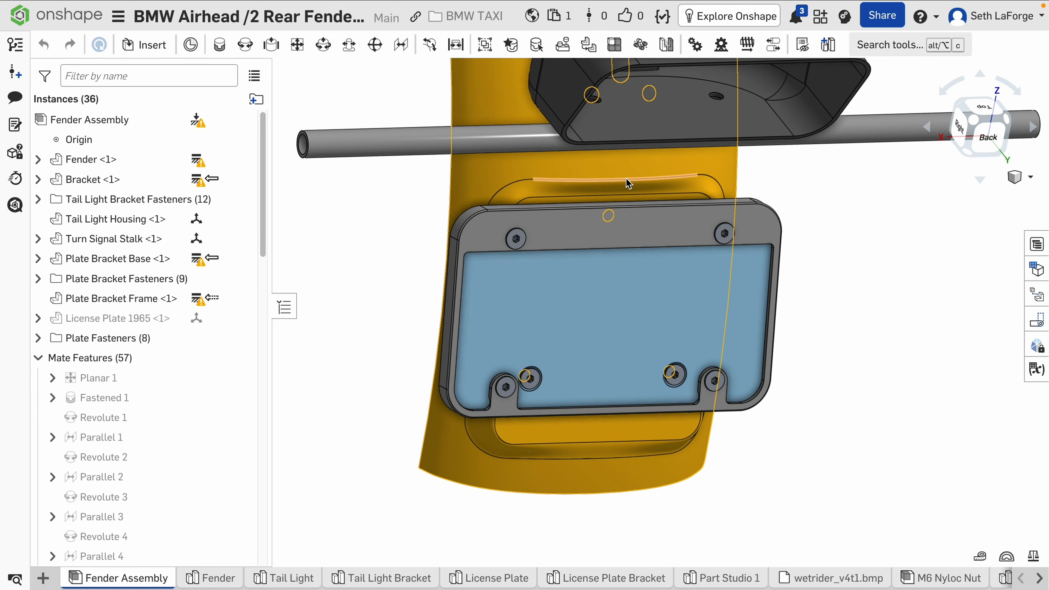
{"action": "mouse_move", "coordinate": [500, 5]}
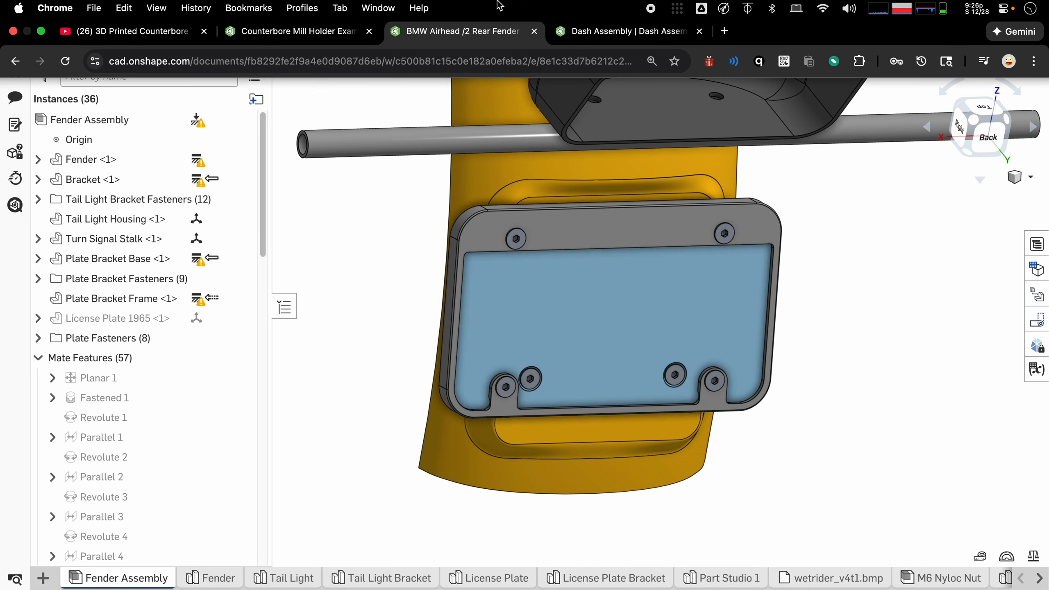
{"action": "left_click", "coordinate": [635, 35]}
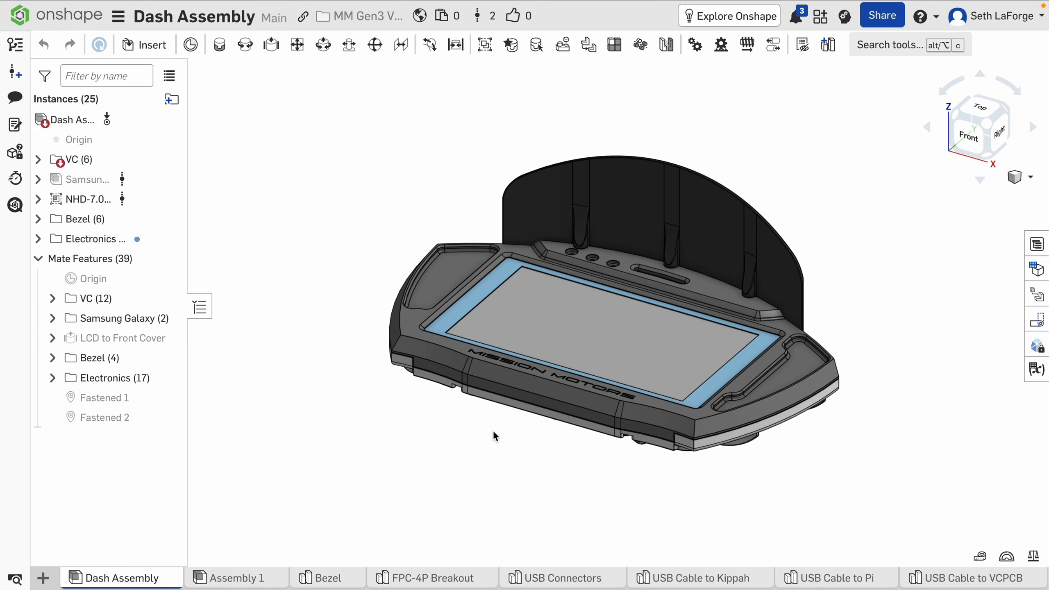
{"action": "right_click_drag", "start_coordinate": [494, 433], "coordinate": [548, 445]}
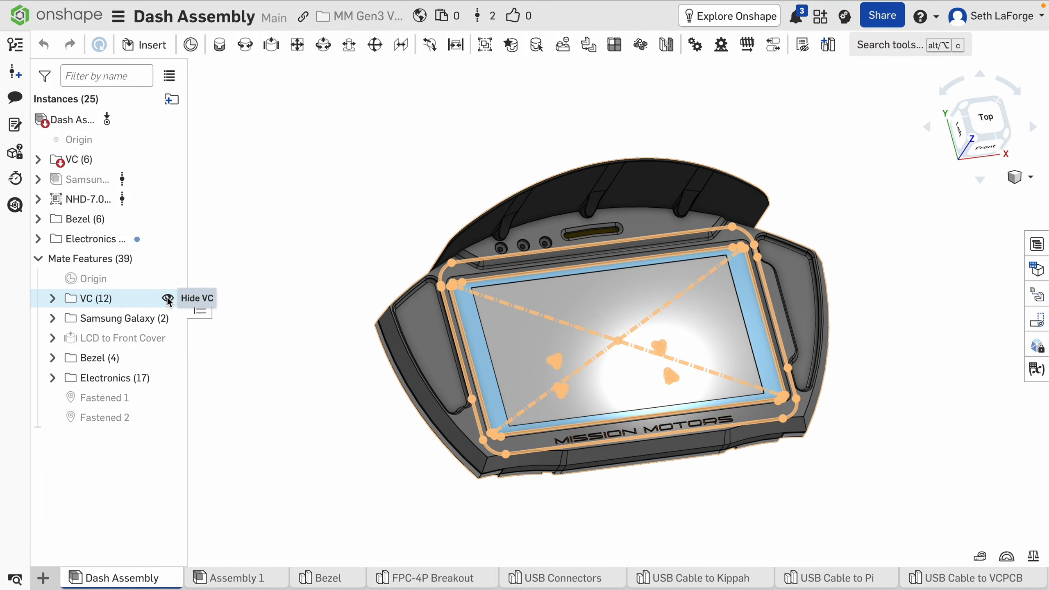
{"action": "left_click", "coordinate": [167, 298]}
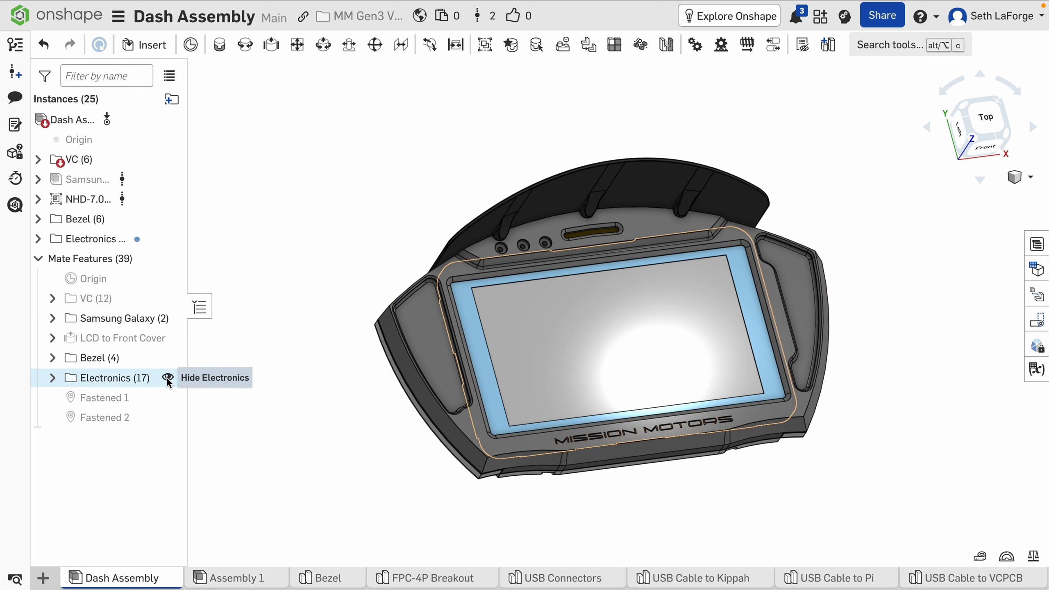
{"action": "left_click", "coordinate": [169, 378]}
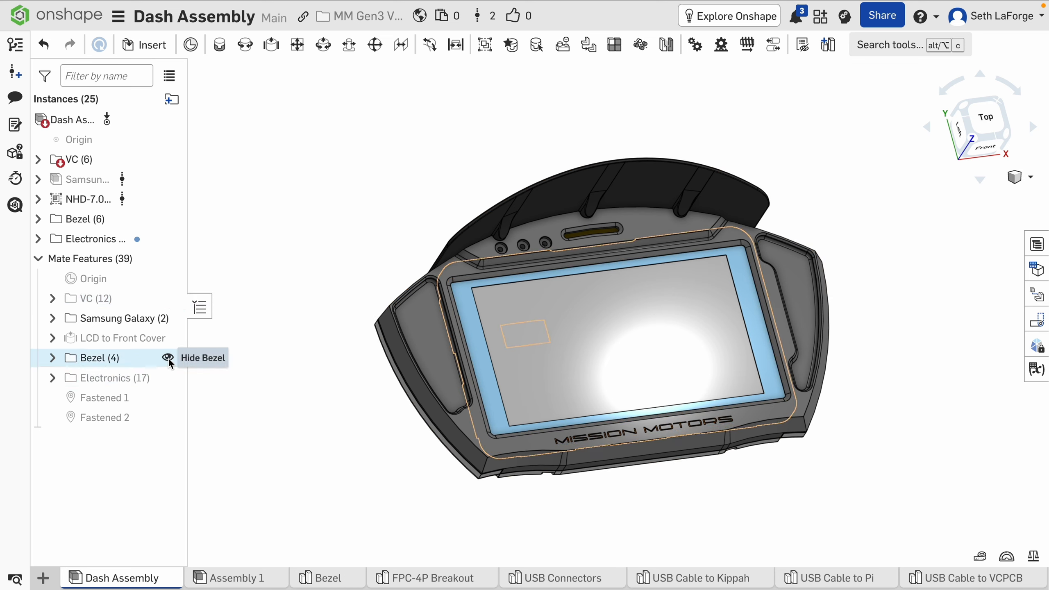
{"action": "left_click", "coordinate": [167, 358]}
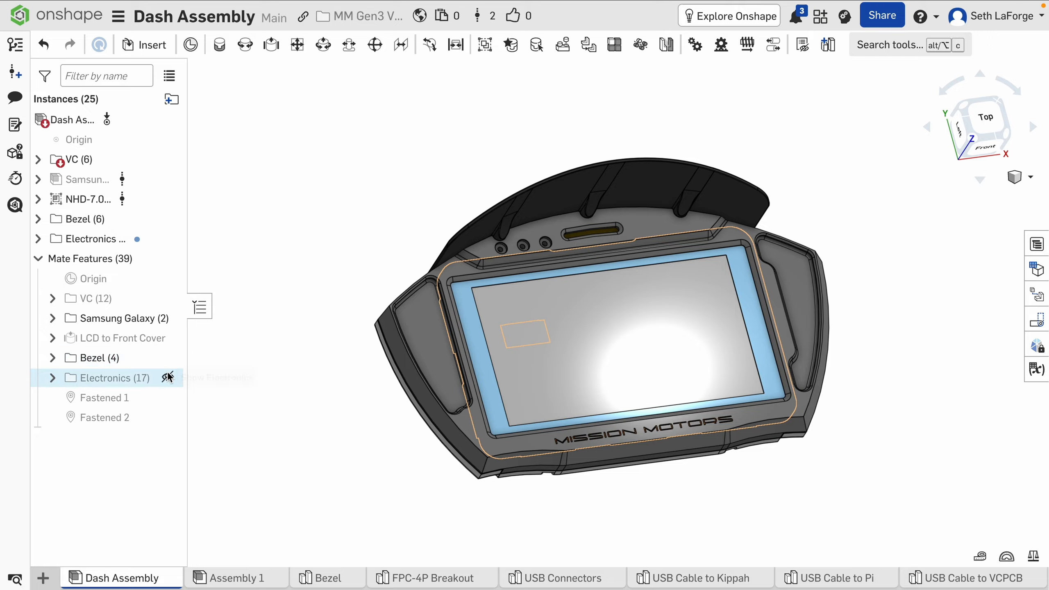
{"action": "left_click", "coordinate": [169, 378]}
{"action": "left_click", "coordinate": [167, 297]}
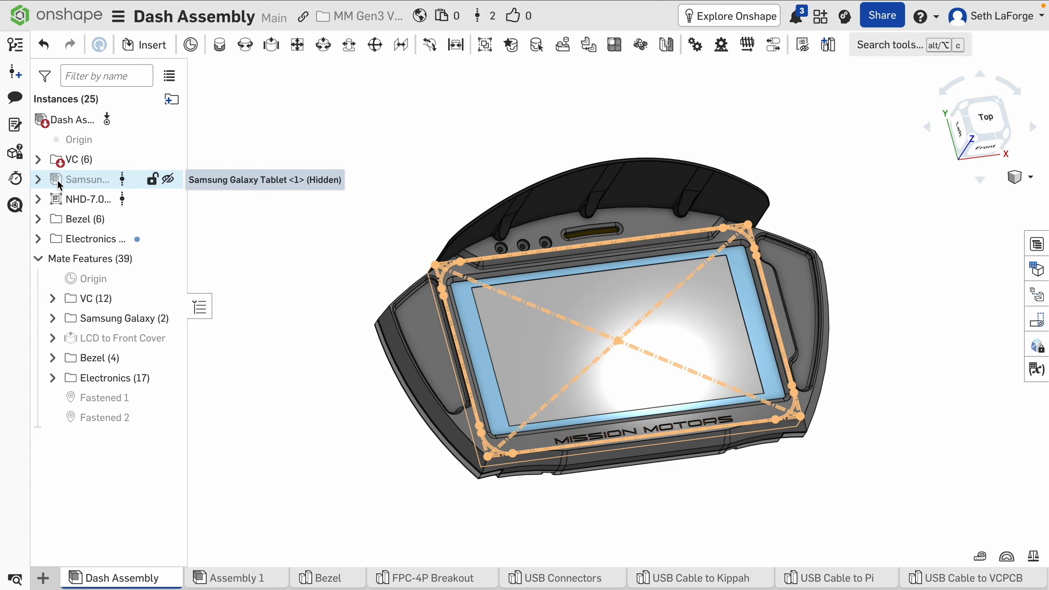
Hide the NHD-7.0-800480EF-T display, Bezel and Electronics instances, and show the Samsung Galaxy Tablet inside the dash housing.
{"action": "left_click", "coordinate": [168, 159]}
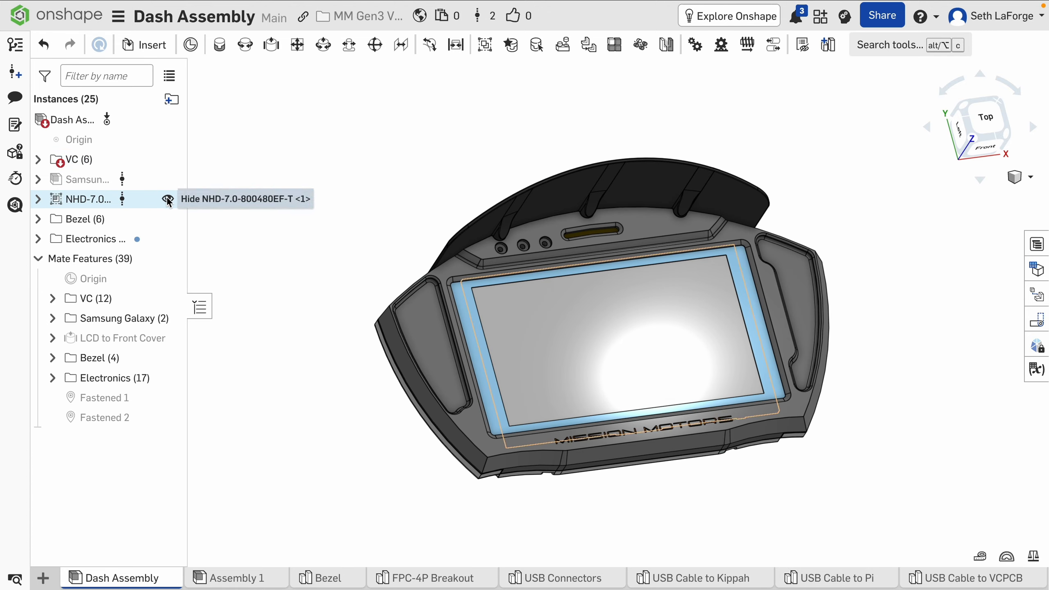
{"action": "left_click", "coordinate": [168, 219]}
{"action": "left_click", "coordinate": [168, 239]}
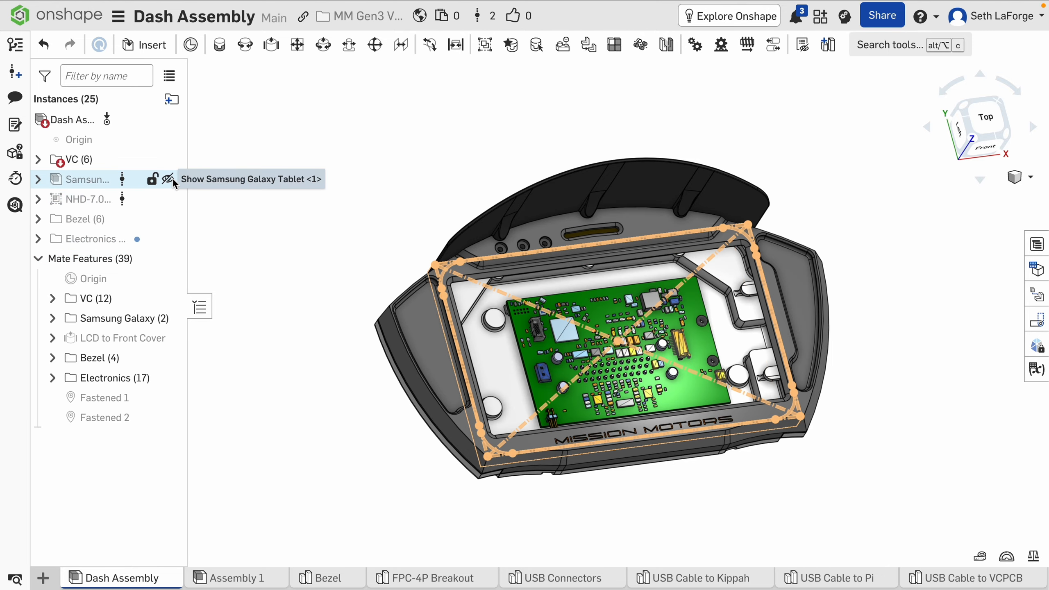
{"action": "left_click", "coordinate": [165, 177]}
{"action": "scroll", "coordinate": [577, 393], "scroll_direction": "up", "scroll_amount": 3}
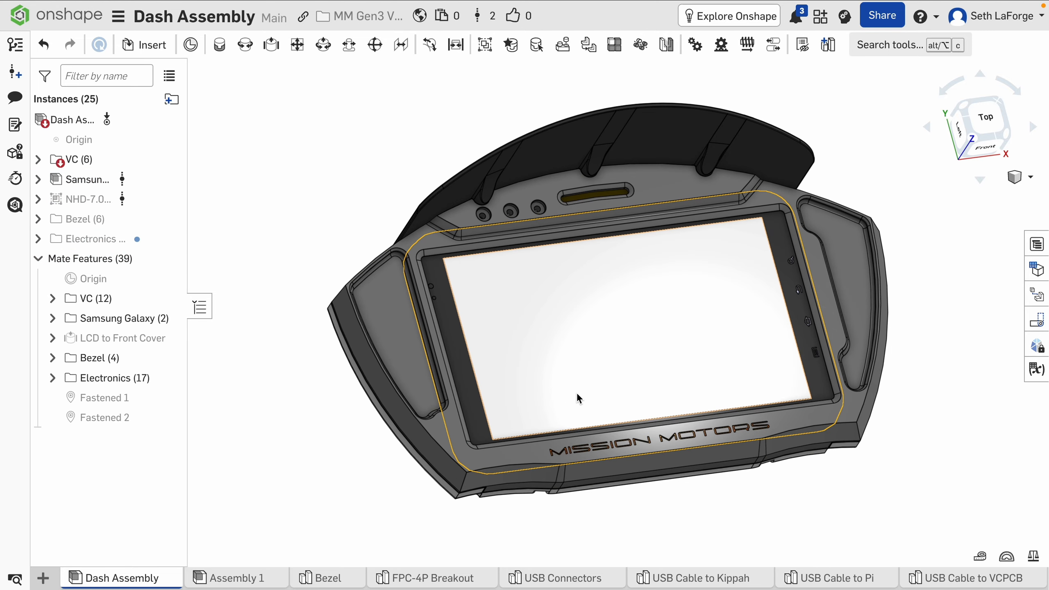
{"action": "mouse_move", "coordinate": [577, 394]}
{"action": "right_mouse_down"}
{"action": "mouse_move", "coordinate": [550, 373]}
{"action": "mouse_move", "coordinate": [556, 406]}
{"action": "mouse_move", "coordinate": [581, 415]}
{"action": "right_mouse_up"}
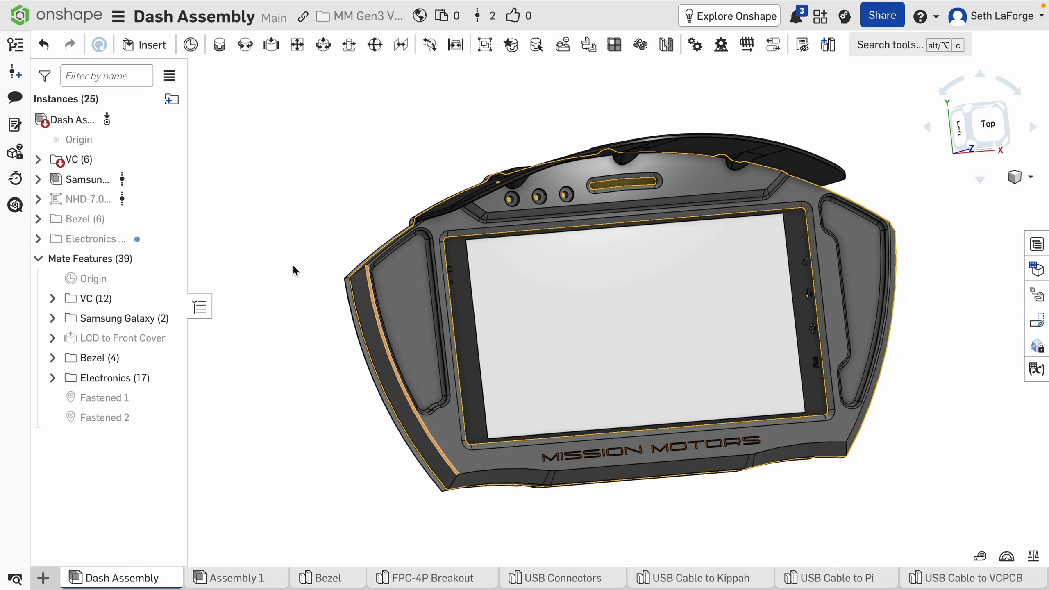
Examine the Samsung Galaxy Tablet with the VC instance folder hidden, and show the folder again to compare its fit in the housing.
{"action": "left_click", "coordinate": [169, 239]}
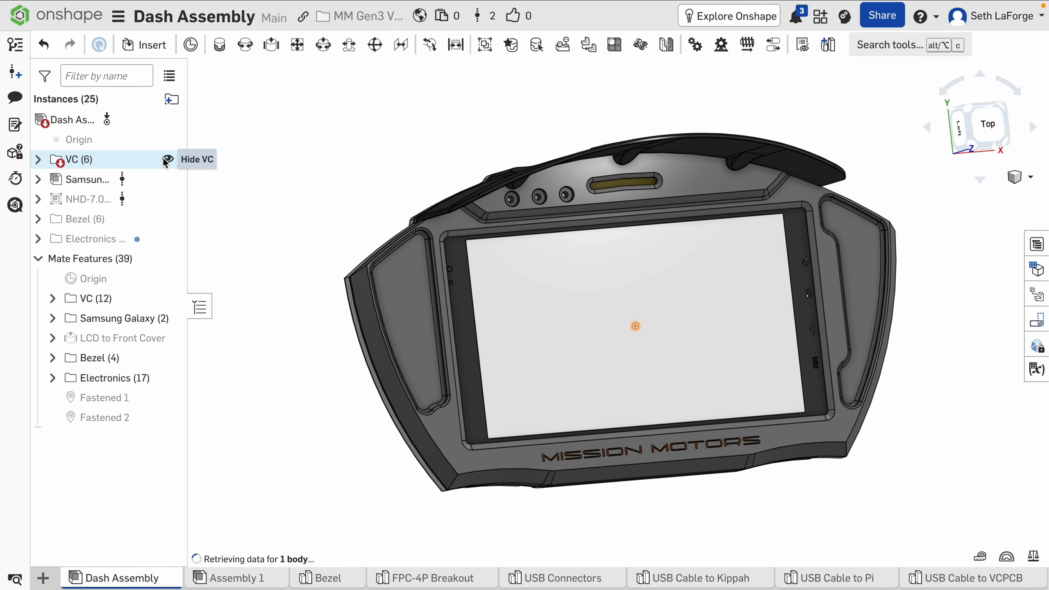
{"action": "left_click", "coordinate": [168, 160]}
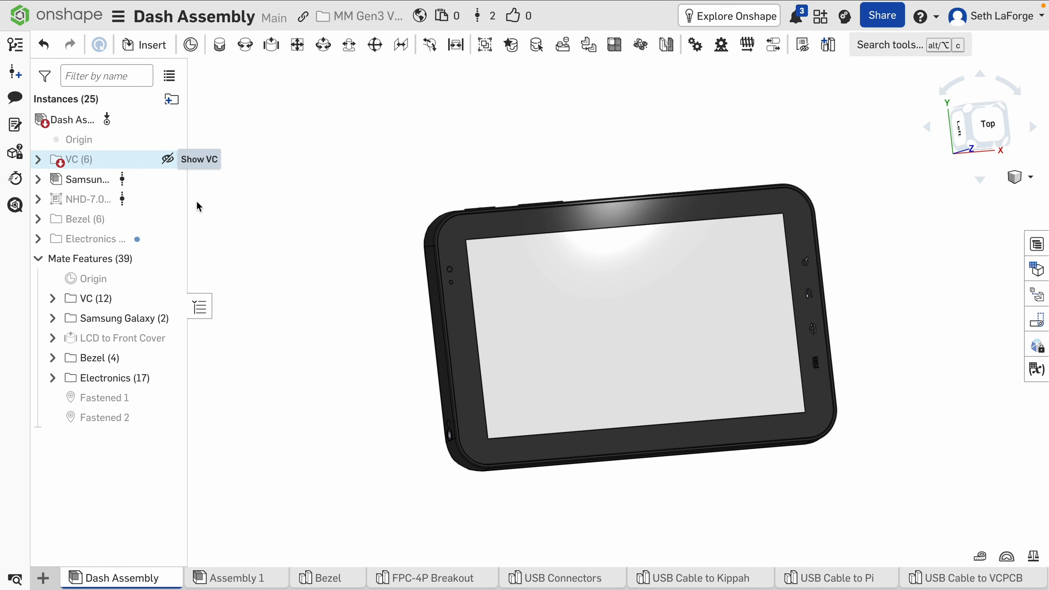
{"action": "right_click_drag", "start_coordinate": [371, 318], "coordinate": [404, 303]}
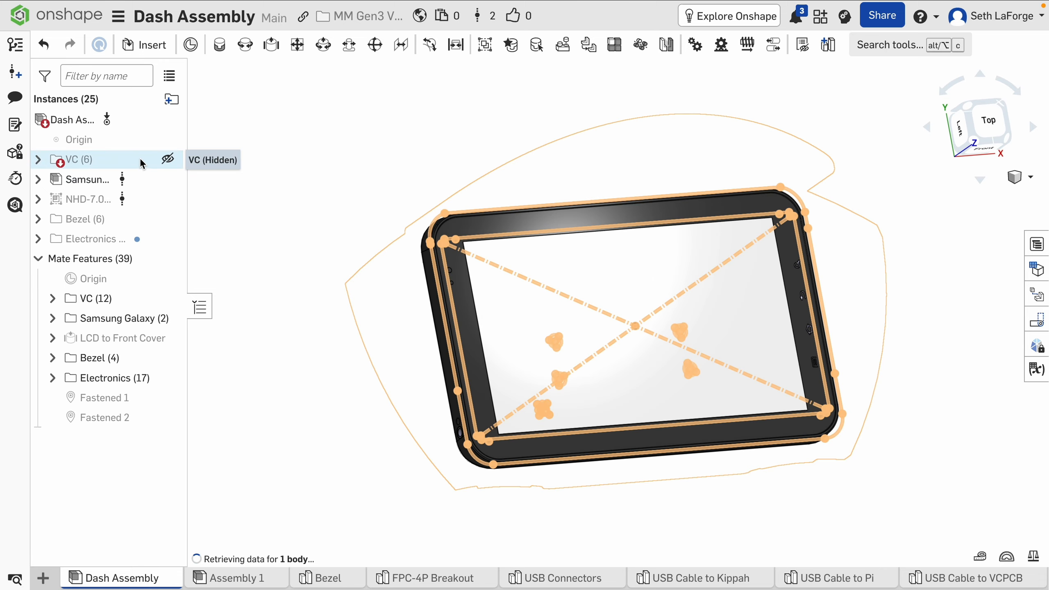
{"action": "left_click", "coordinate": [168, 160]}
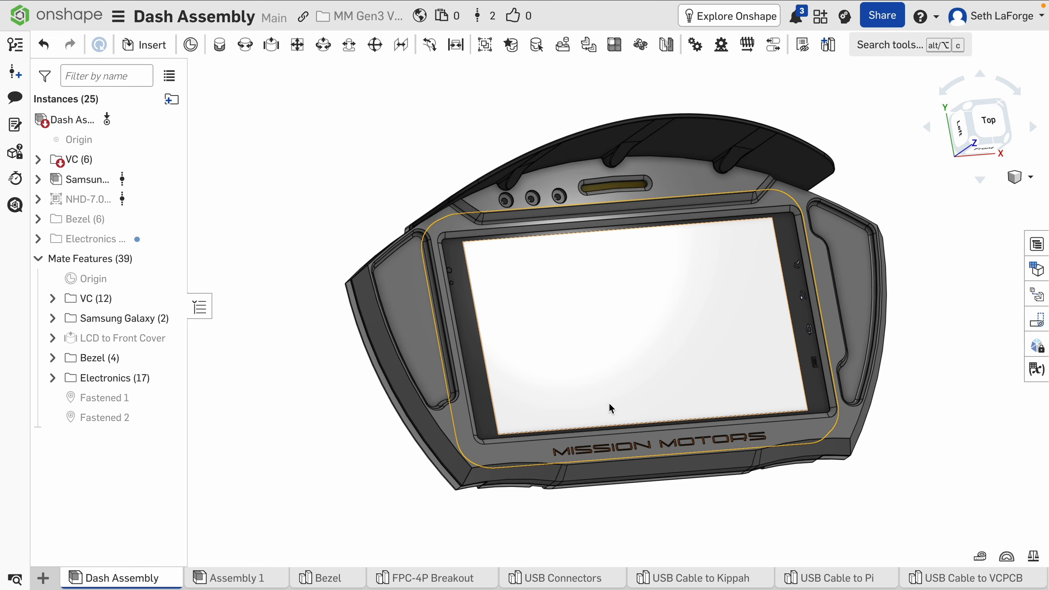
{"action": "scroll", "coordinate": [391, 330], "scroll_direction": "up", "scroll_amount": 1}
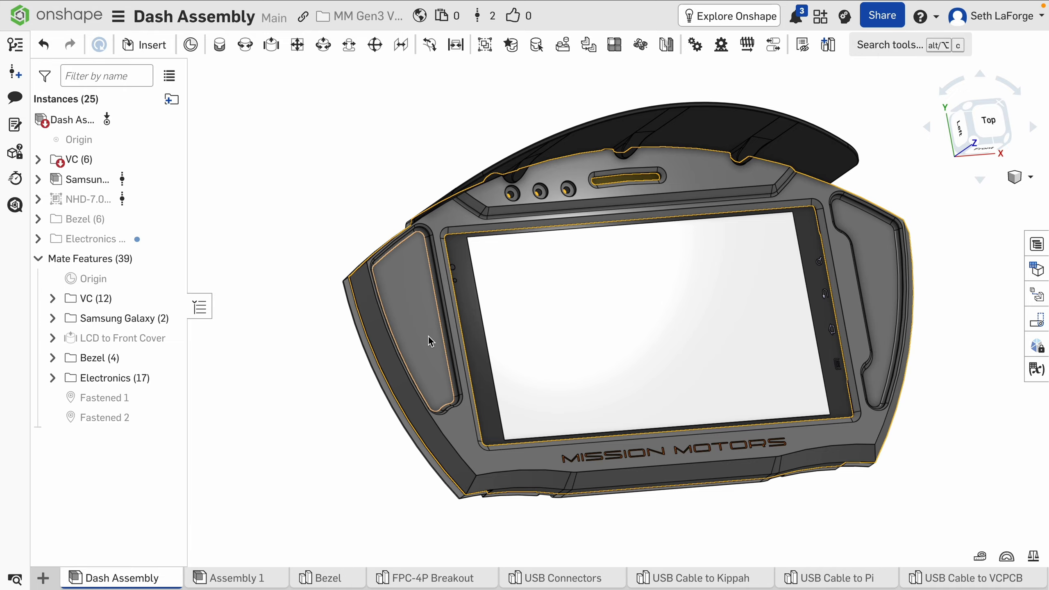
{"action": "mouse_move", "coordinate": [446, 408]}
{"action": "right_mouse_down"}
{"action": "mouse_move", "coordinate": [418, 399]}
{"action": "mouse_move", "coordinate": [454, 390]}
{"action": "mouse_move", "coordinate": [454, 407]}
{"action": "right_mouse_up"}
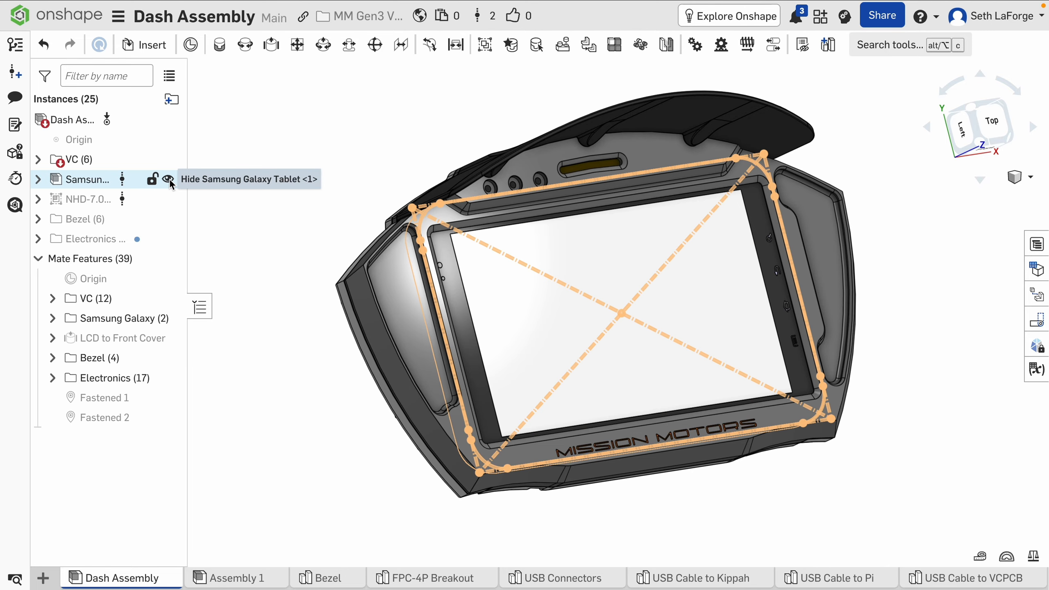
Hide the Samsung Galaxy Tablet and the 41001_VC Front Bezel to expose the circuit board and back cover.
{"action": "left_click", "coordinate": [168, 179]}
{"action": "right_click_drag", "start_coordinate": [548, 369], "coordinate": [528, 416]}
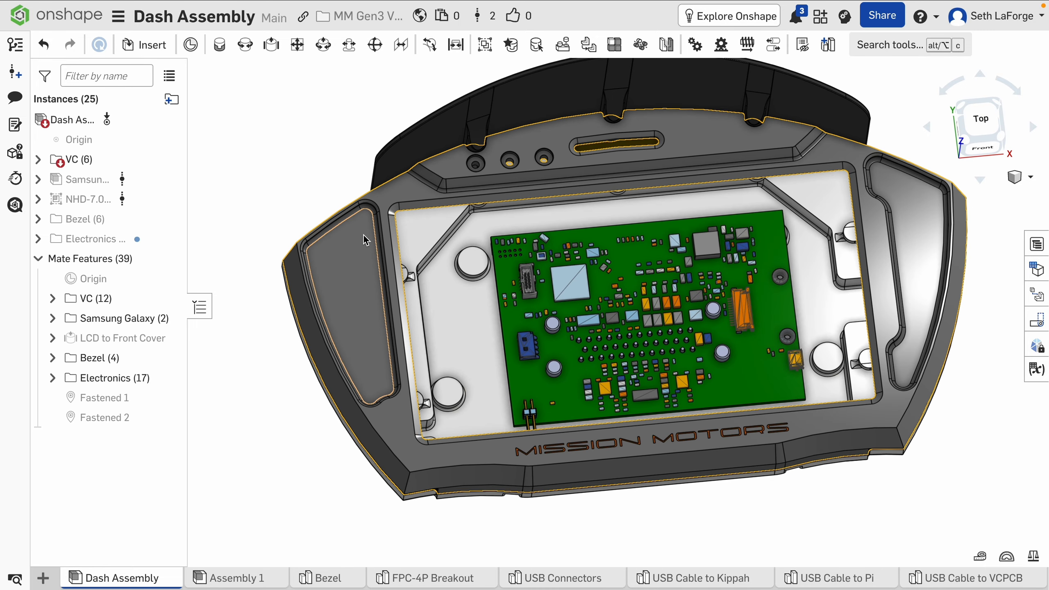
{"action": "left_click", "coordinate": [38, 160]}
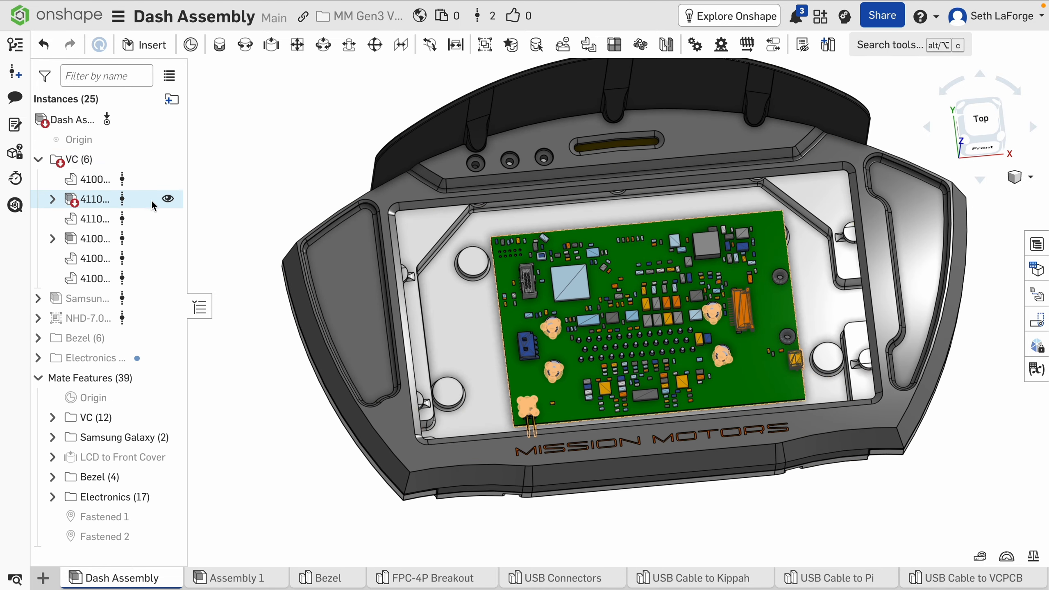
{"action": "left_click", "coordinate": [354, 265]}
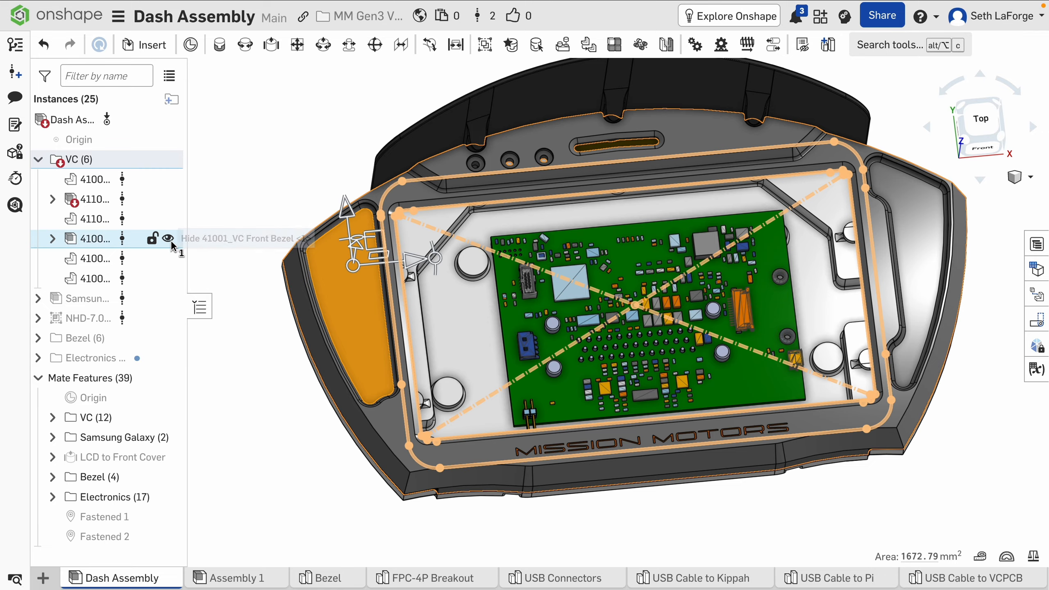
{"action": "left_click", "coordinate": [165, 238]}
{"action": "left_click", "coordinate": [241, 315]}
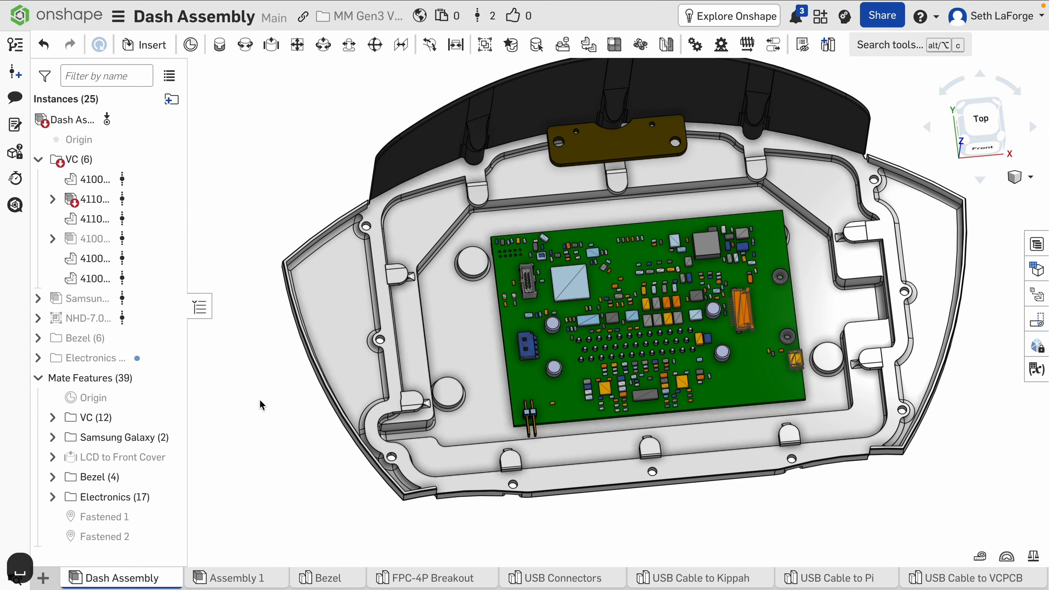
Examine the circuit board and the back cover's interior from several angles, and show the 41001_VC Front Bezel again.
{"action": "right_click_drag", "start_coordinate": [260, 402], "coordinate": [253, 348]}
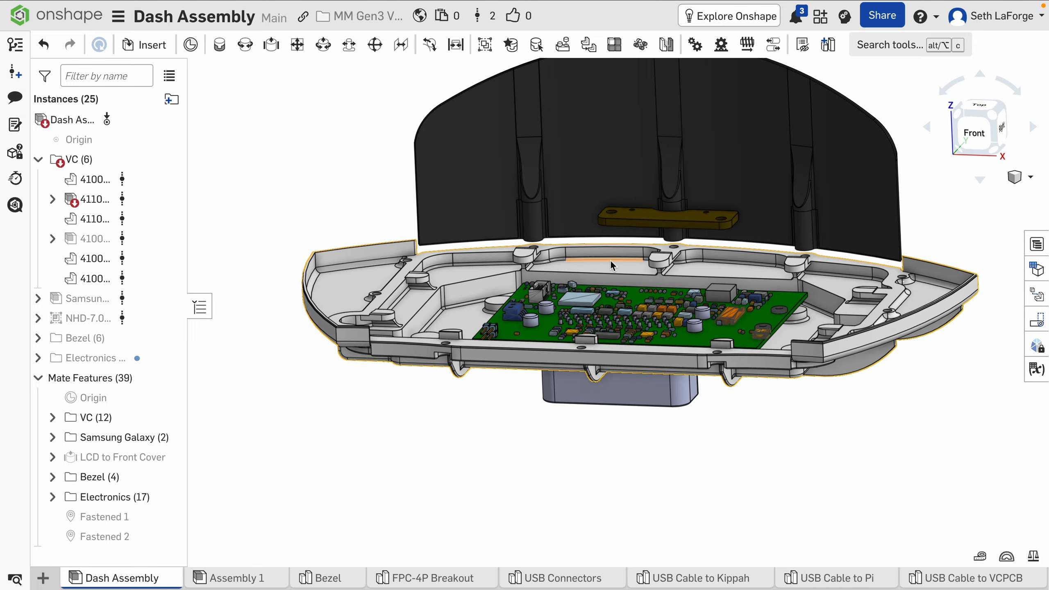
{"action": "scroll", "coordinate": [433, 283], "scroll_direction": "up", "scroll_amount": 1}
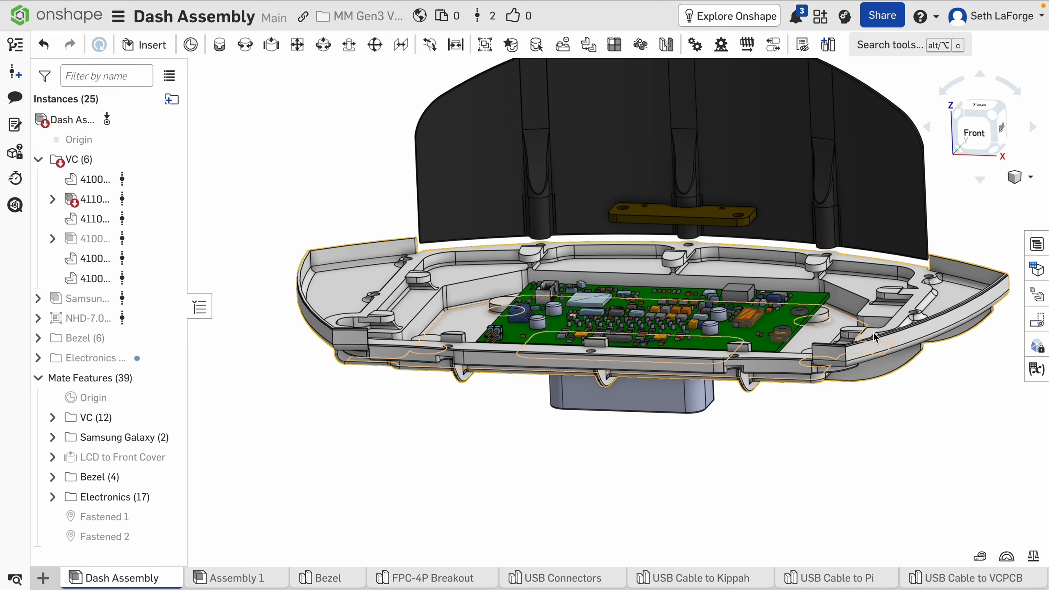
{"action": "right_click_drag", "start_coordinate": [560, 425], "coordinate": [559, 455]}
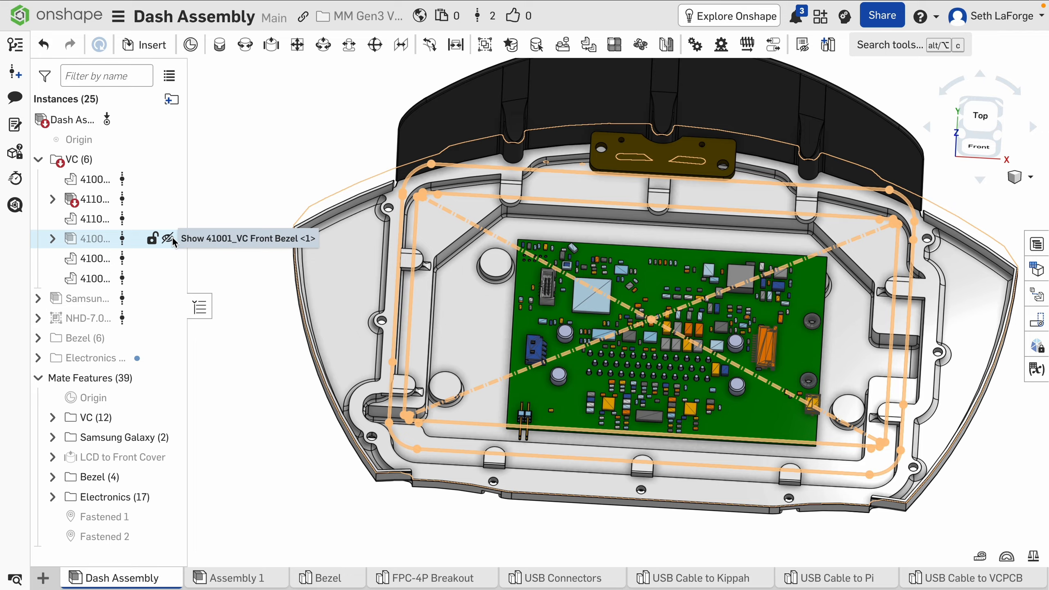
{"action": "left_click", "coordinate": [173, 237]}
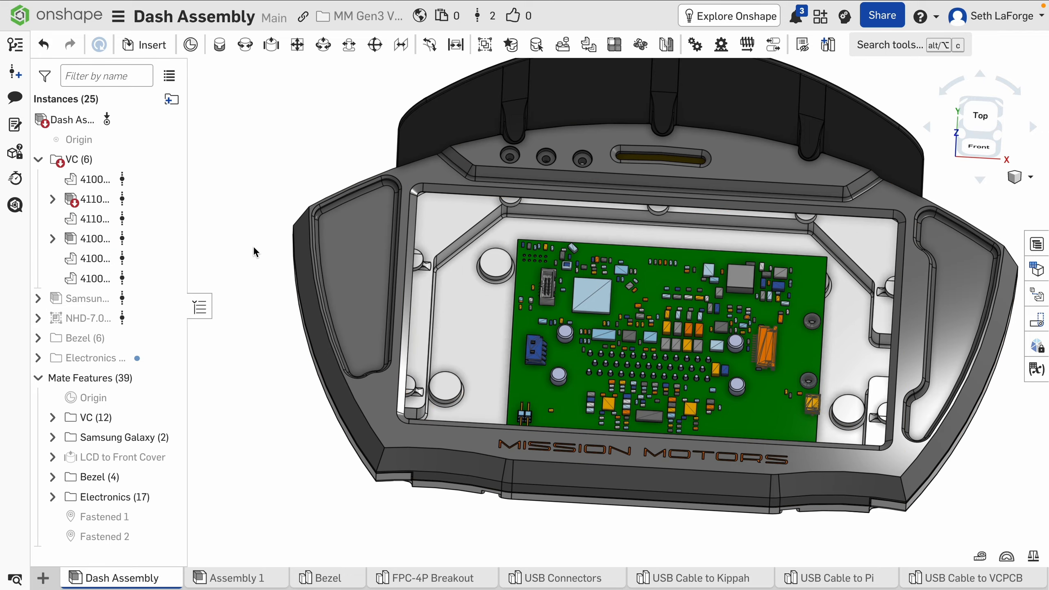
Examine the front bezel's rear side and the circuit board with the 41002_VC Back Cover hidden, and show the cover again.
{"action": "right_click", "coordinate": [462, 314]}
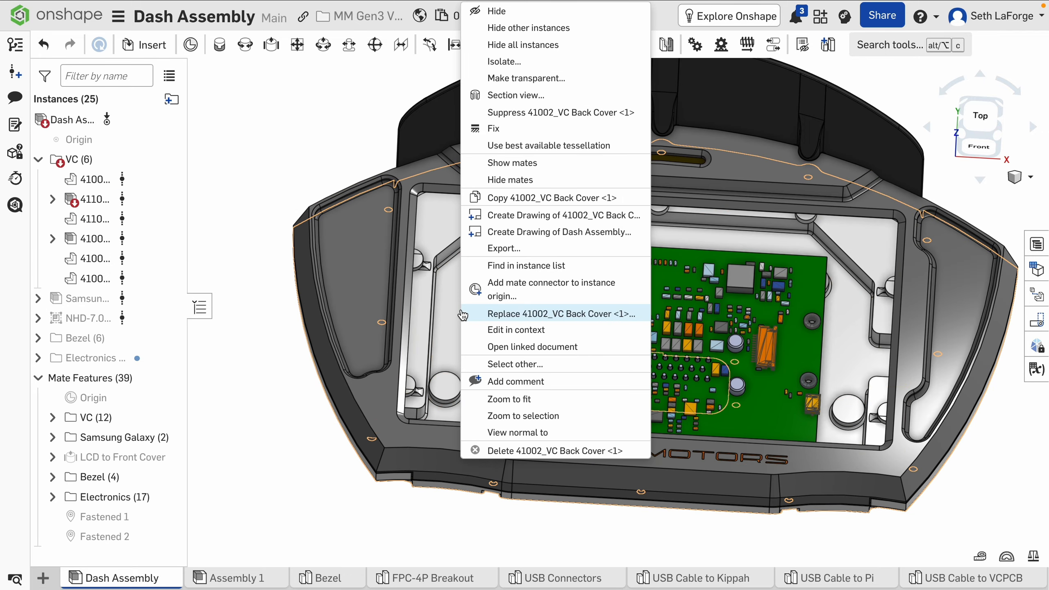
{"action": "left_click", "coordinate": [513, 16]}
{"action": "right_click_drag", "start_coordinate": [368, 351], "coordinate": [512, 339]}
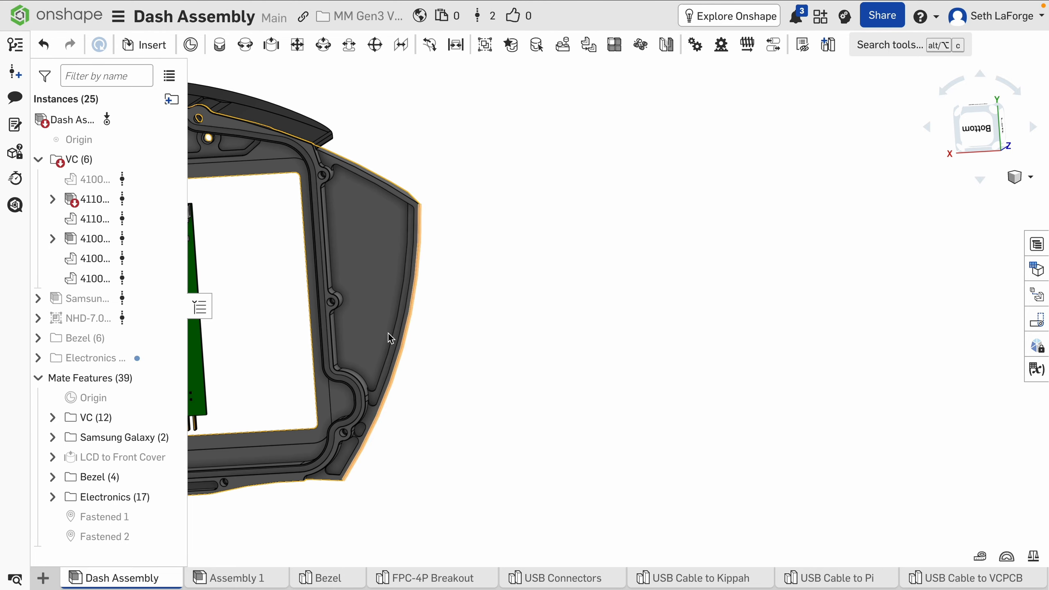
{"action": "middle_click_drag", "start_coordinate": [396, 329], "coordinate": [747, 211]}
{"action": "right_click_drag", "start_coordinate": [686, 308], "coordinate": [694, 293]}
{"action": "scroll", "coordinate": [696, 298], "scroll_direction": "down", "scroll_amount": 3}
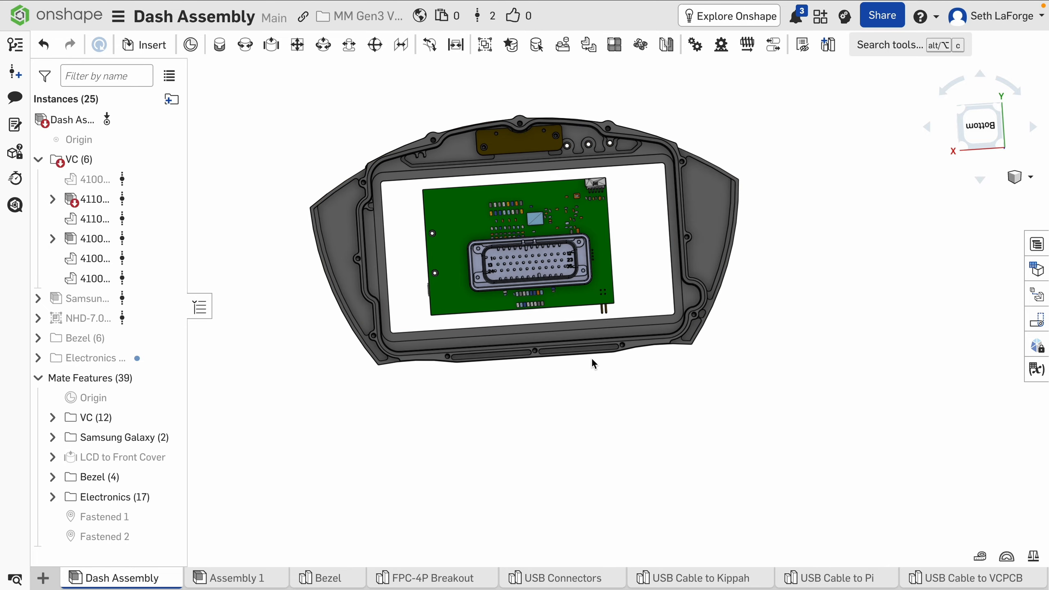
{"action": "right_click_drag", "start_coordinate": [637, 223], "coordinate": [484, 225]}
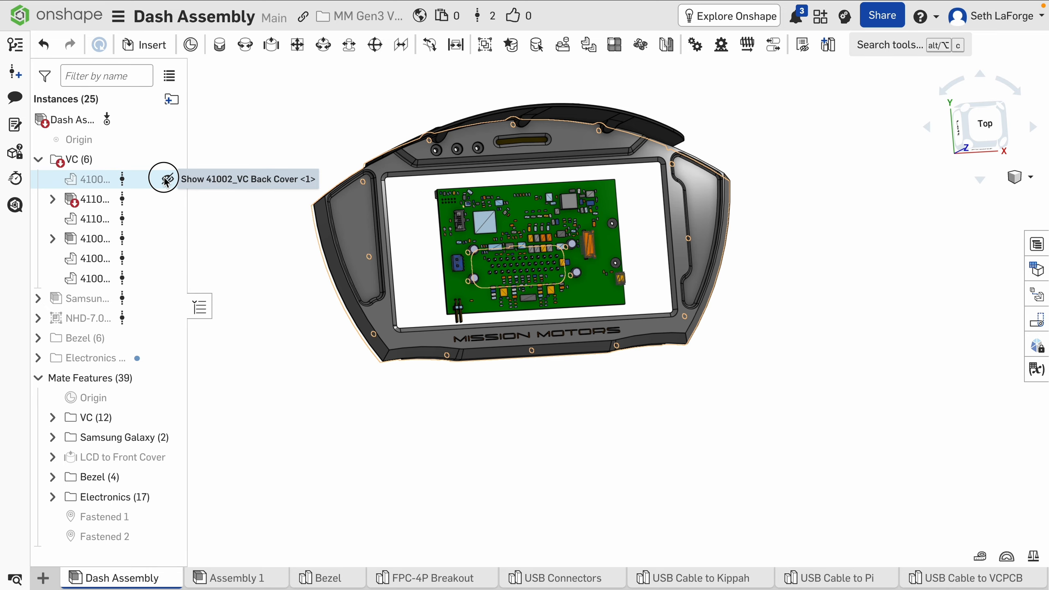
{"action": "left_click", "coordinate": [164, 179]}
{"action": "scroll", "coordinate": [403, 257], "scroll_direction": "up", "scroll_amount": 5}
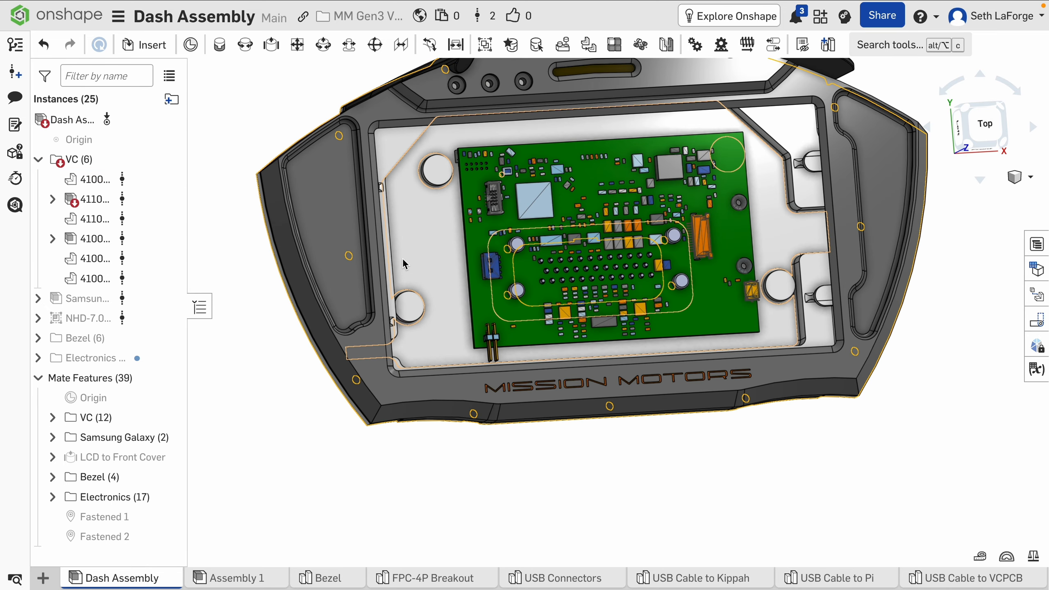
Collapse the VC instance folder and show the NHD-7.0-800480EF-T display to examine its fit in the front bezel opening.
{"action": "left_click", "coordinate": [38, 160]}
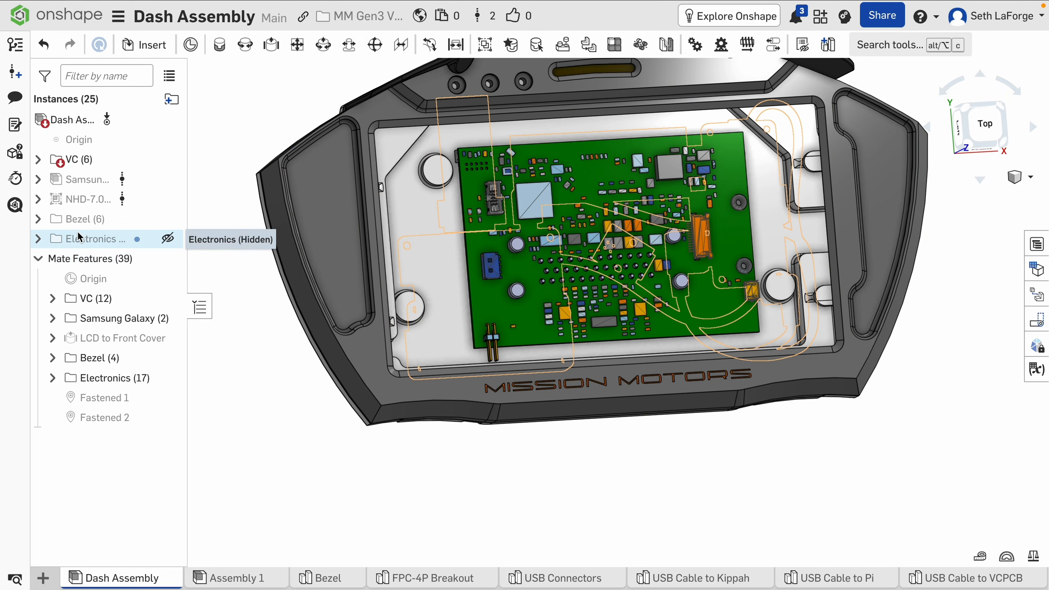
{"action": "left_click", "coordinate": [39, 202]}
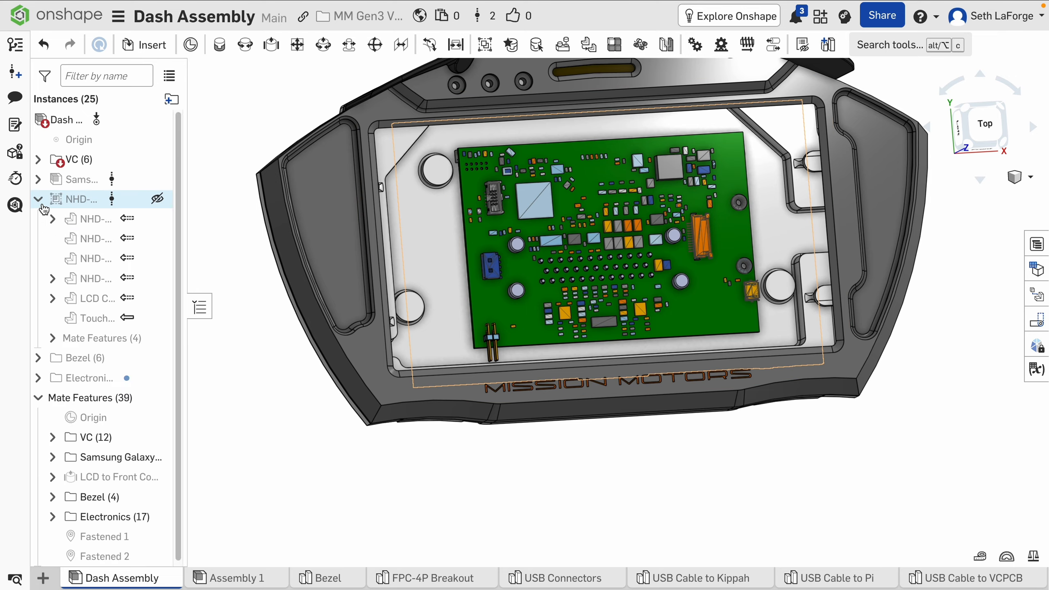
{"action": "left_click", "coordinate": [39, 202]}
{"action": "left_click", "coordinate": [166, 200]}
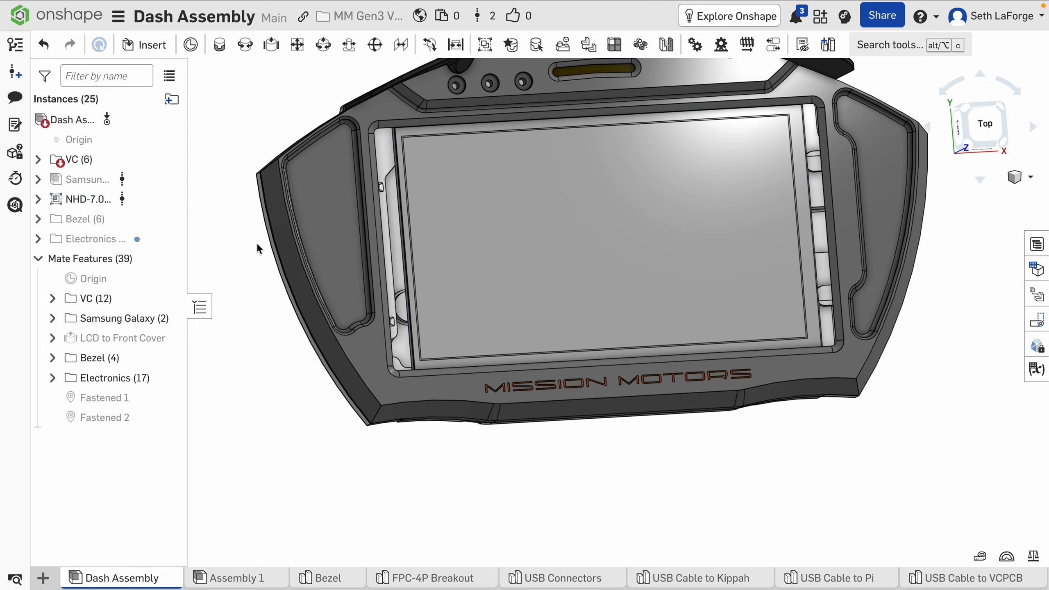
{"action": "mouse_move", "coordinate": [428, 347]}
{"action": "right_mouse_down"}
{"action": "mouse_move", "coordinate": [418, 325]}
{"action": "mouse_move", "coordinate": [422, 364]}
{"action": "mouse_move", "coordinate": [428, 335]}
{"action": "mouse_move", "coordinate": [441, 350]}
{"action": "right_mouse_up"}
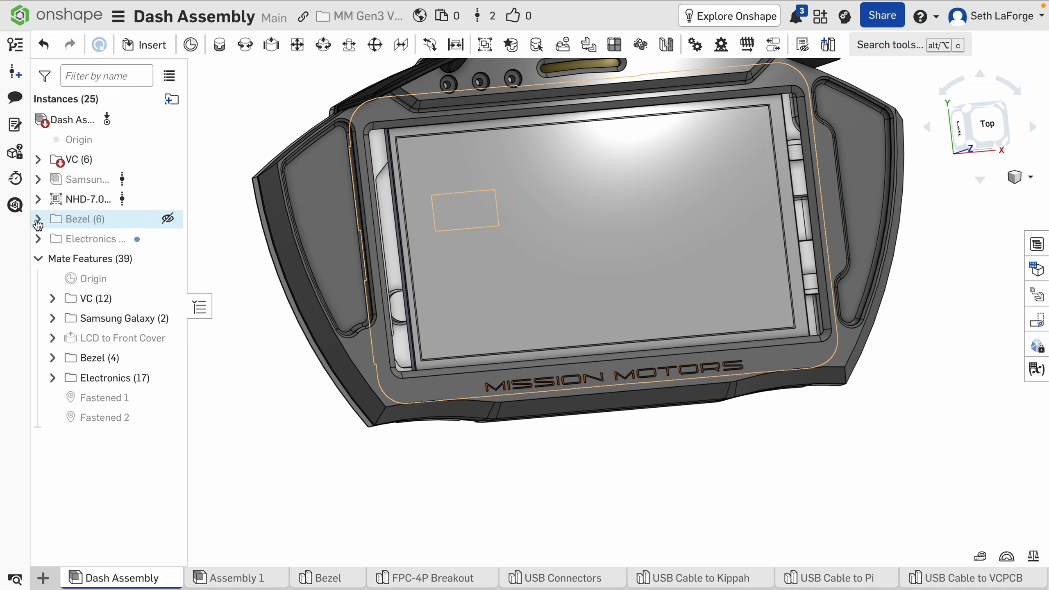
Turn the dash to its rear side and hide the VC instance folder to expose the back of the display.
{"action": "right_click_drag", "start_coordinate": [508, 303], "coordinate": [524, 312]}
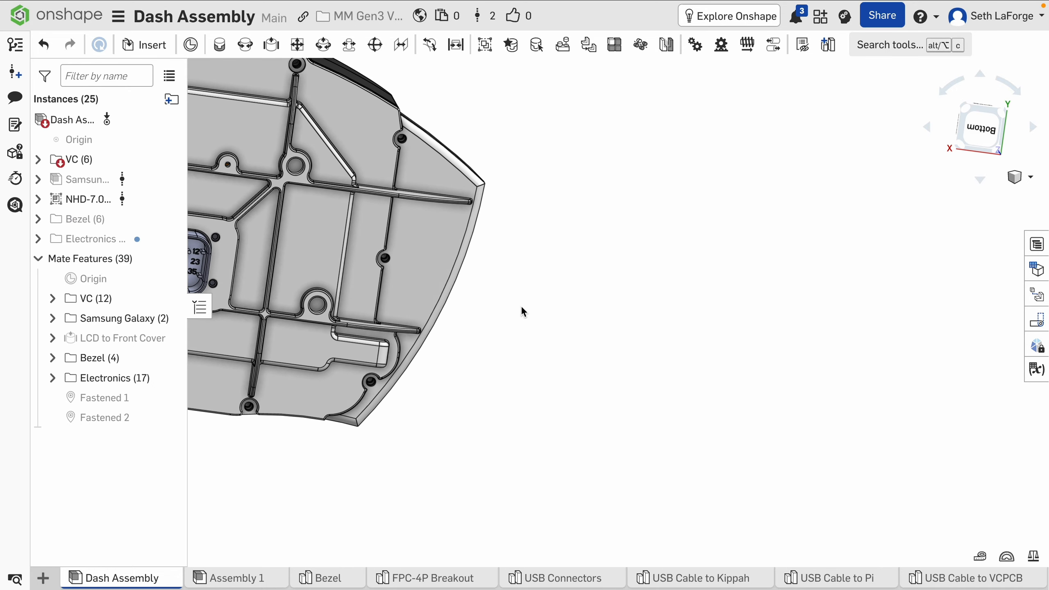
{"action": "middle_click_drag", "start_coordinate": [376, 278], "coordinate": [671, 288]}
{"action": "right_click", "coordinate": [597, 231]}
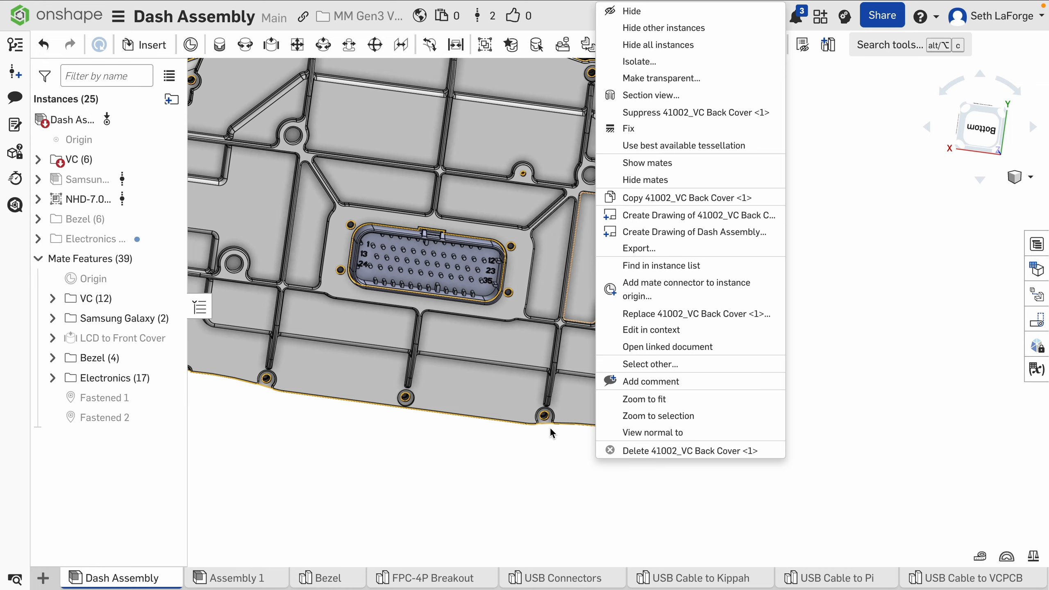
{"action": "left_click", "coordinate": [376, 498]}
{"action": "left_click", "coordinate": [167, 159]}
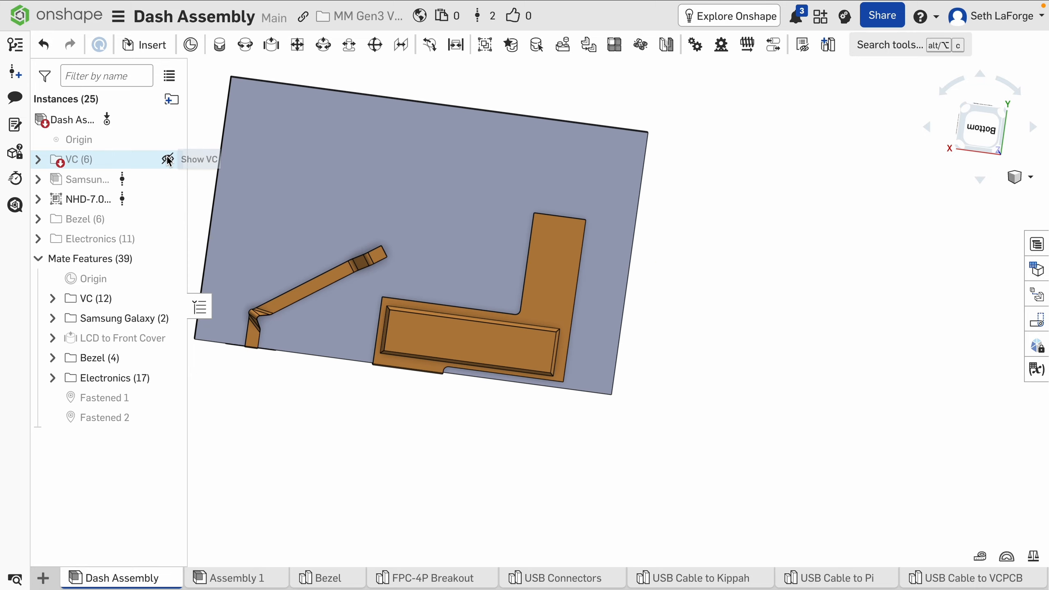
Show the Electronics instance folder behind the display, expand it and widen the instance list to read the full names.
{"action": "scroll", "coordinate": [515, 267], "scroll_direction": "down", "scroll_amount": 3}
{"action": "middle_click_drag", "start_coordinate": [477, 282], "coordinate": [614, 313]}
{"action": "mouse_move", "coordinate": [866, 350]}
{"action": "right_mouse_down"}
{"action": "mouse_move", "coordinate": [875, 330]}
{"action": "mouse_move", "coordinate": [869, 350]}
{"action": "right_mouse_up"}
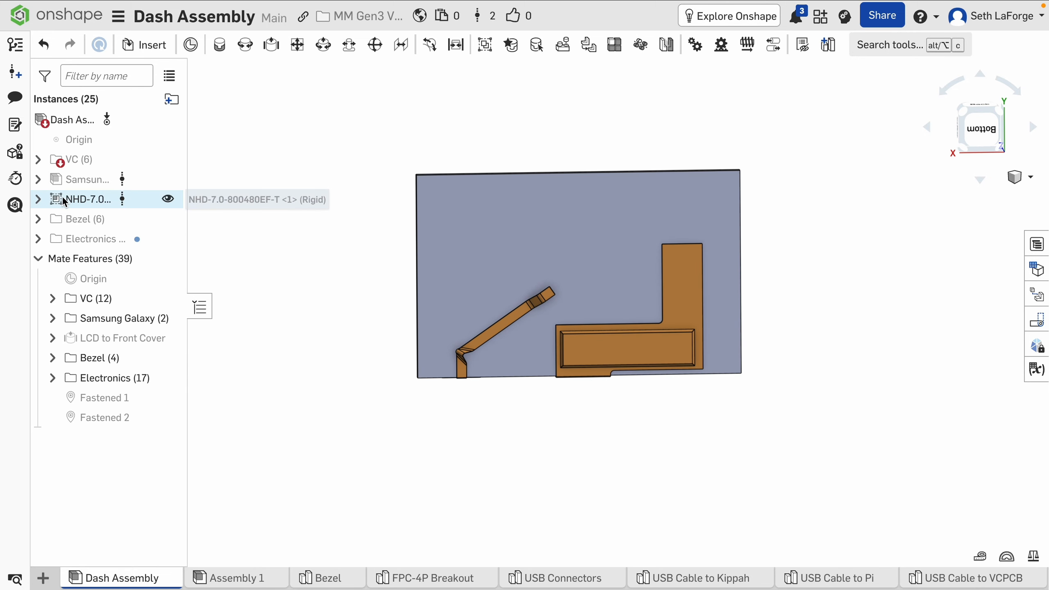
{"action": "left_click", "coordinate": [167, 239]}
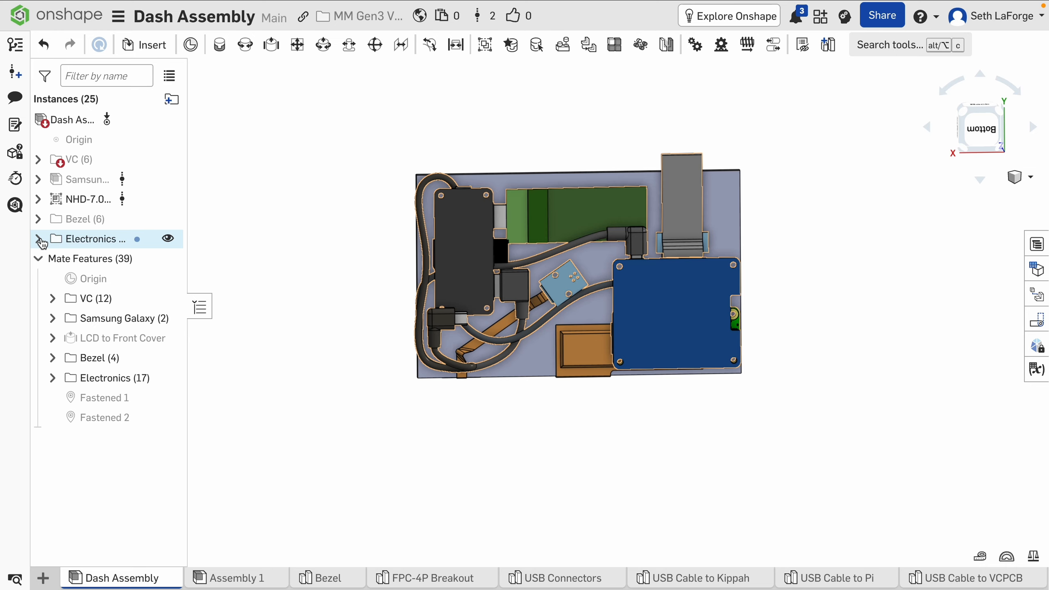
{"action": "left_click", "coordinate": [40, 240]}
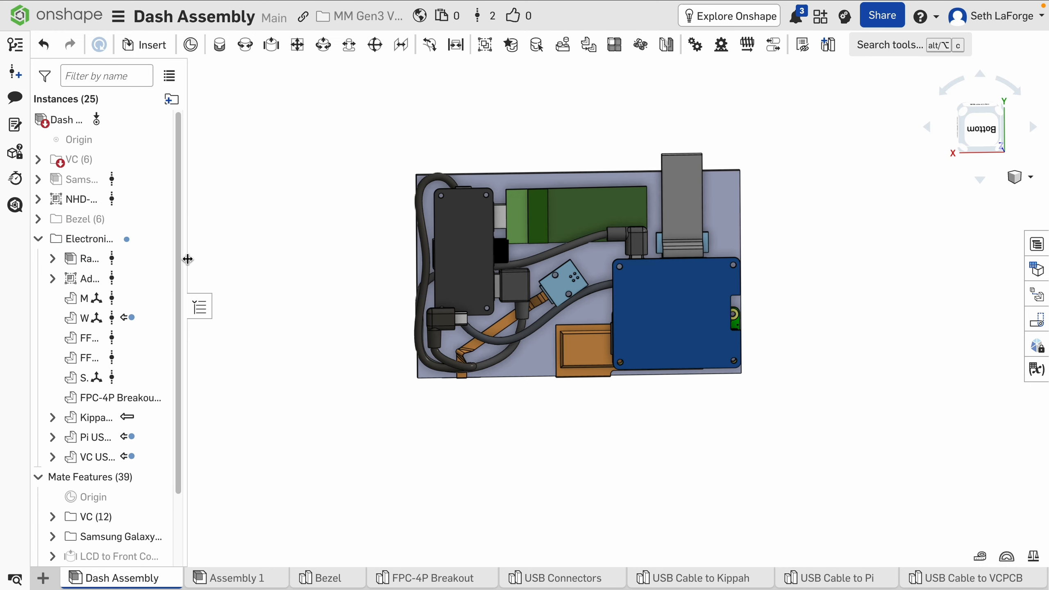
{"action": "left_click_drag", "start_coordinate": [189, 259], "coordinate": [300, 269]}
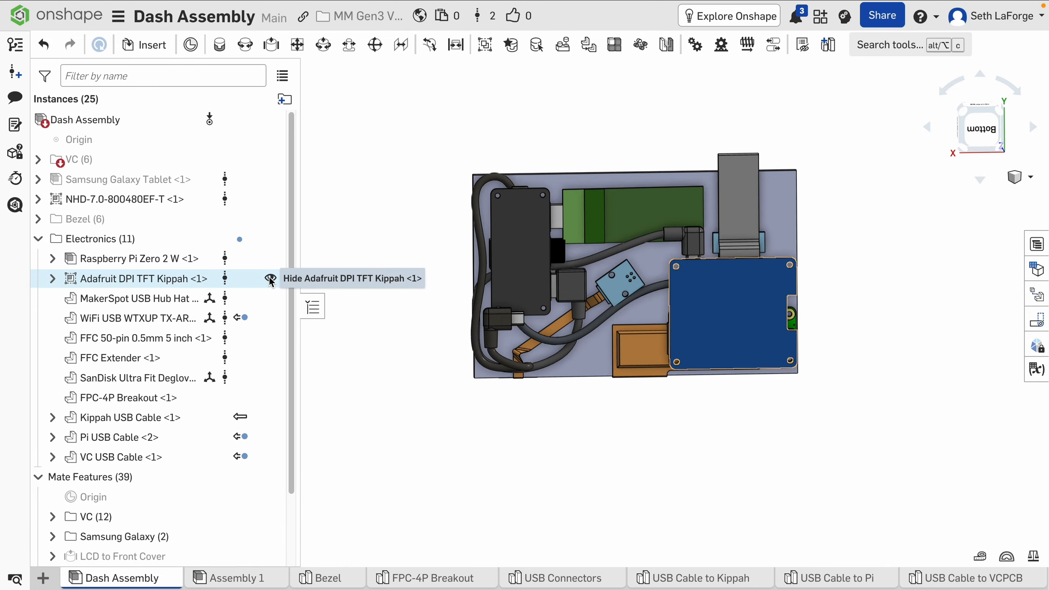
Toggle the Adafruit DPI TFT Kippah's visibility and examine the electronics and cable routing behind the display from several angles.
{"action": "left_click", "coordinate": [270, 279]}
{"action": "left_click", "coordinate": [271, 279]}
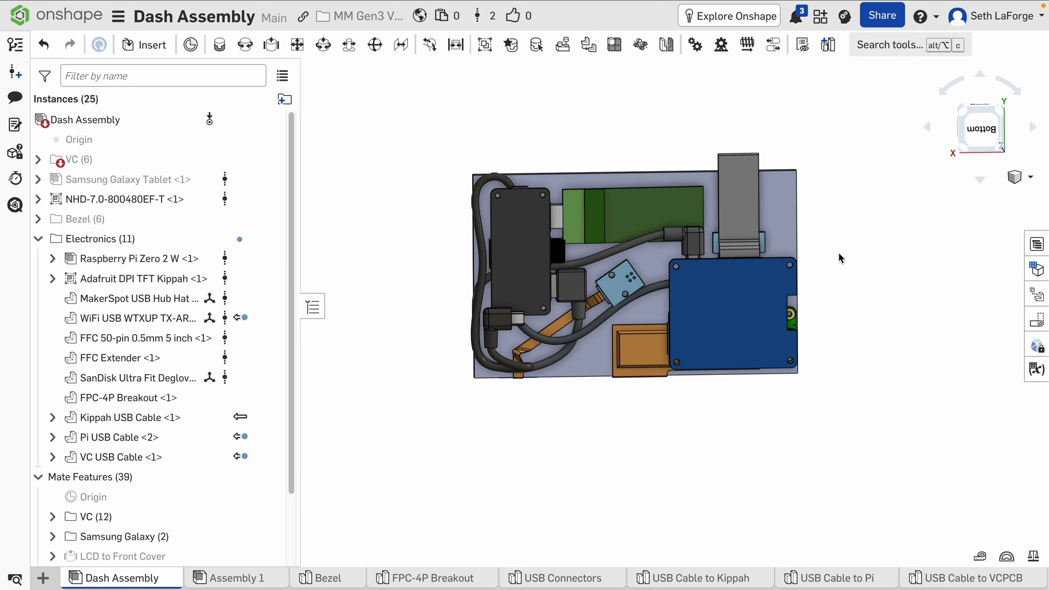
{"action": "right_click_drag", "start_coordinate": [838, 253], "coordinate": [814, 265]}
{"action": "scroll", "coordinate": [723, 258], "scroll_direction": "up", "scroll_amount": 5}
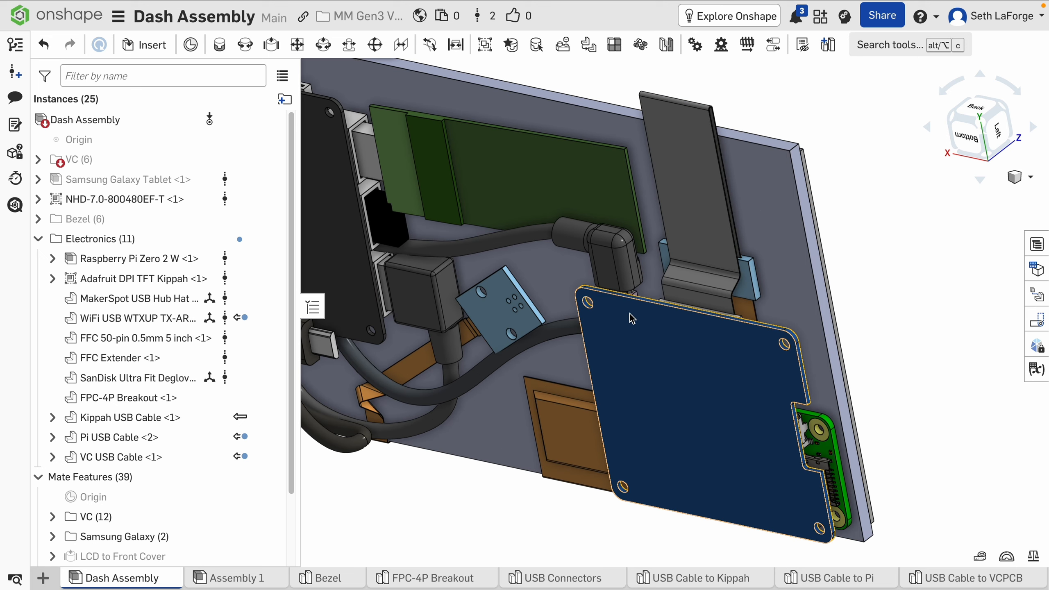
{"action": "scroll", "coordinate": [605, 326], "scroll_direction": "down", "scroll_amount": 3}
{"action": "middle_click_drag", "start_coordinate": [603, 321], "coordinate": [688, 317]}
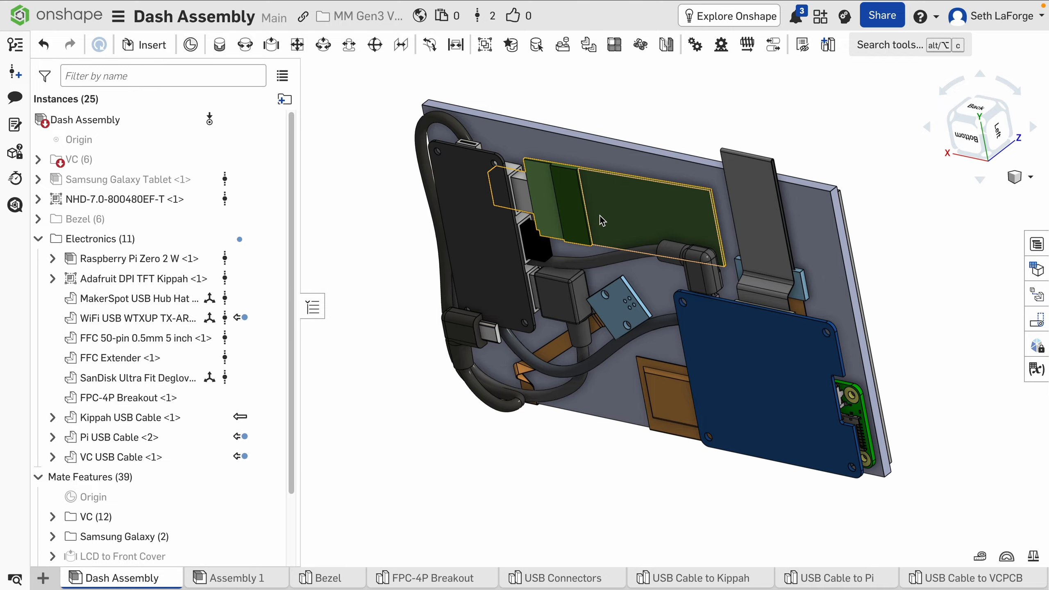
{"action": "right_click_drag", "start_coordinate": [602, 220], "coordinate": [627, 274]}
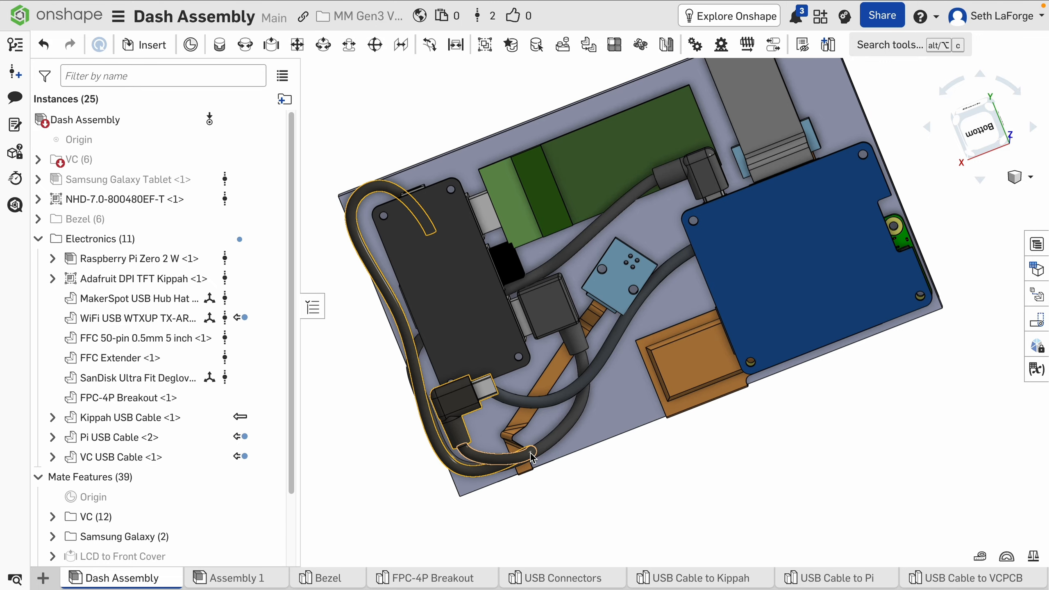
{"action": "right_click_drag", "start_coordinate": [570, 477], "coordinate": [546, 371]}
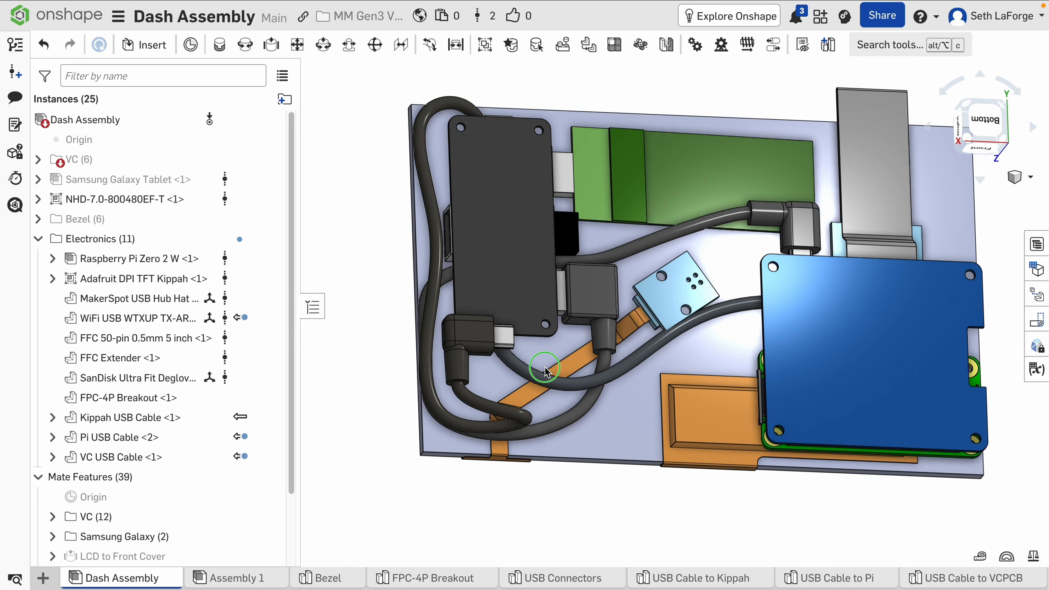
{"action": "right_click_drag", "start_coordinate": [545, 369], "coordinate": [544, 377]}
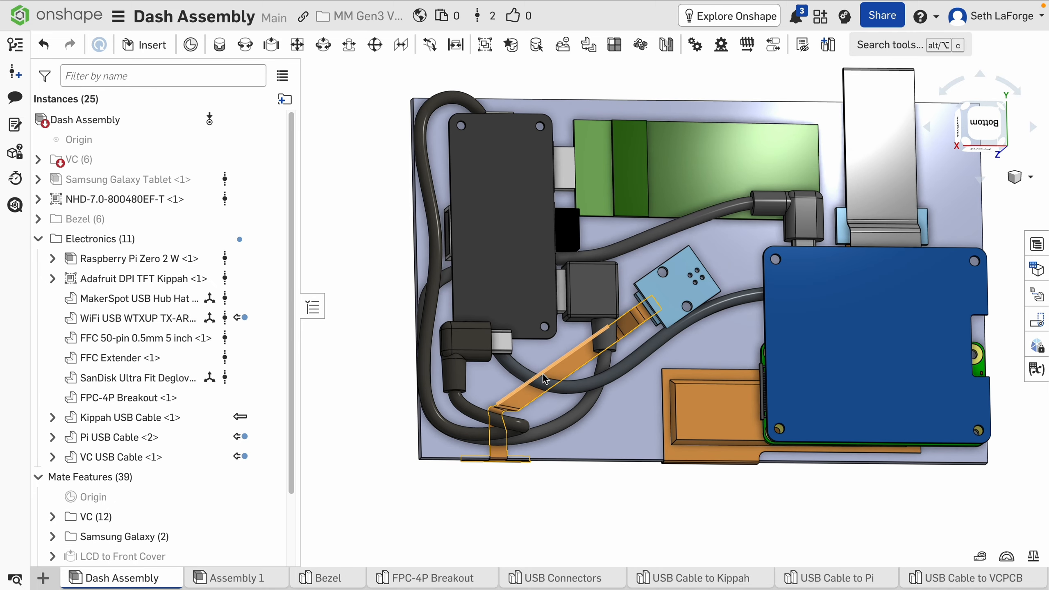
{"action": "scroll", "coordinate": [680, 325], "scroll_direction": "down", "scroll_amount": 1}
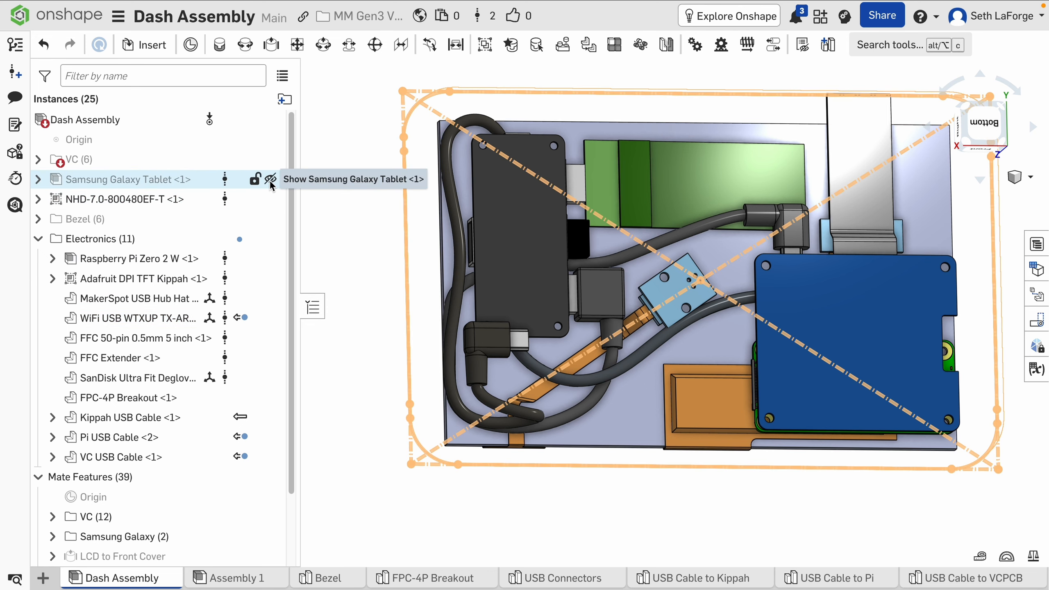
Expand the VC folder and show its instances with the 41002_VC Back Cover hidden to examine the circuit board over the electronics.
{"action": "left_click", "coordinate": [38, 160]}
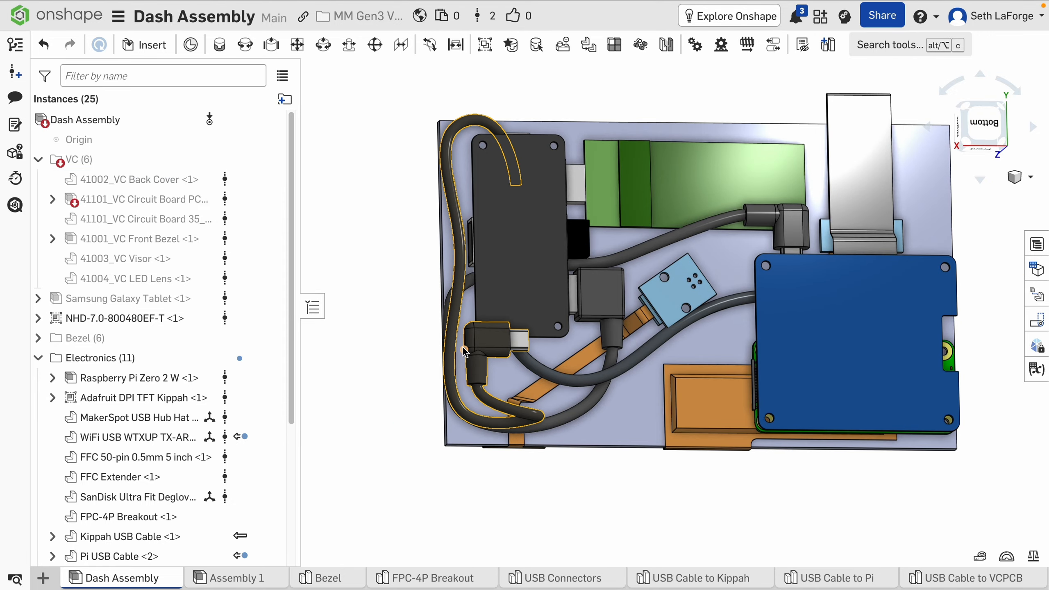
{"action": "left_click", "coordinate": [269, 219]}
{"action": "left_click", "coordinate": [269, 160]}
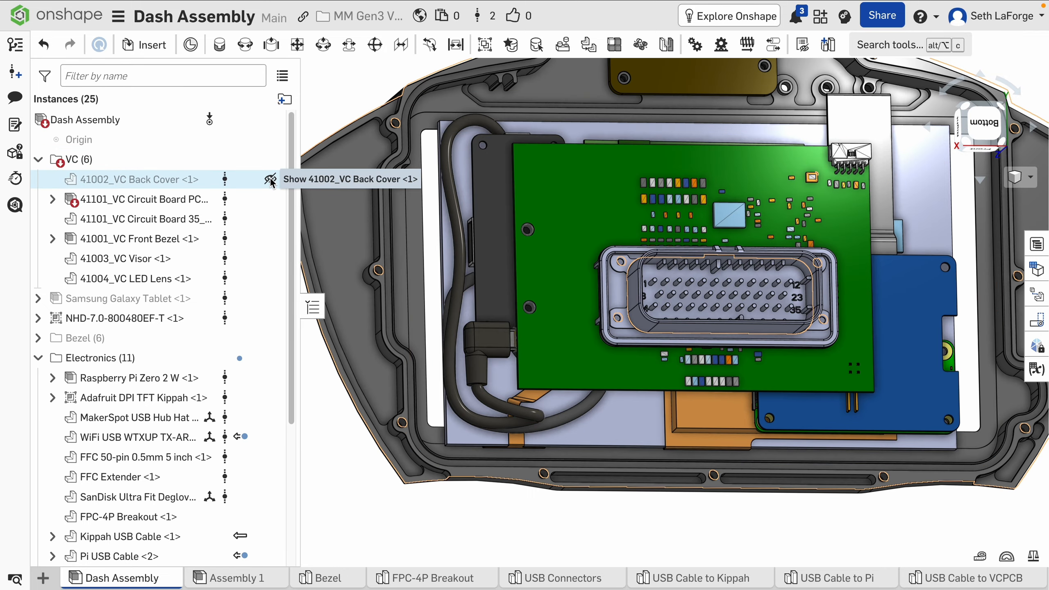
{"action": "mouse_move", "coordinate": [721, 304]}
{"action": "right_mouse_down"}
{"action": "mouse_move", "coordinate": [754, 329]}
{"action": "mouse_move", "coordinate": [735, 335]}
{"action": "right_mouse_up"}
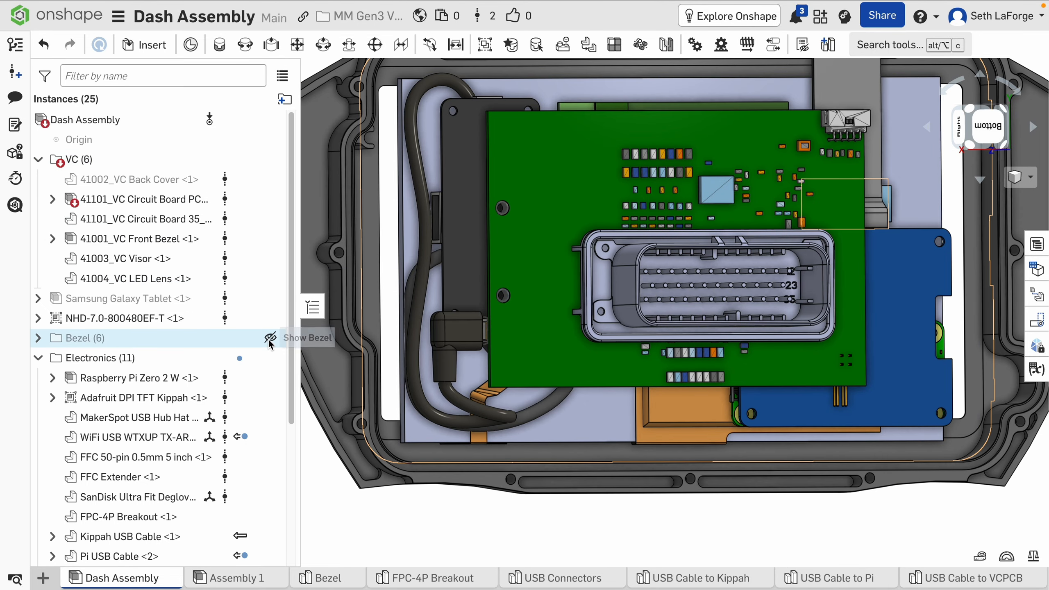
Show the Bezel instance folder around the display and hide the VC instance folder.
{"action": "left_click", "coordinate": [271, 339]}
{"action": "scroll", "coordinate": [484, 346], "scroll_direction": "down", "scroll_amount": 2}
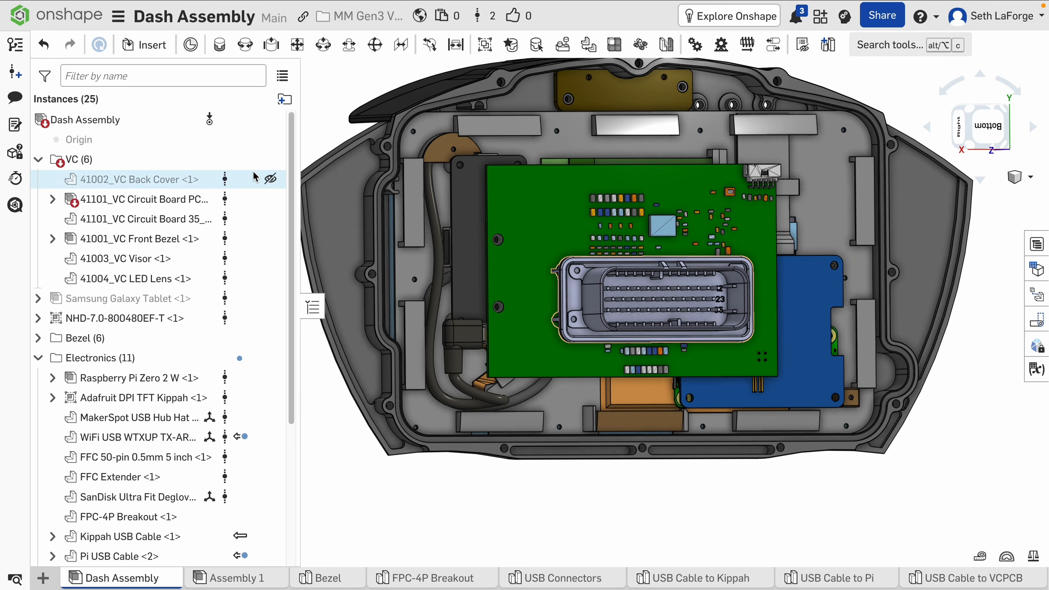
{"action": "left_click", "coordinate": [273, 162]}
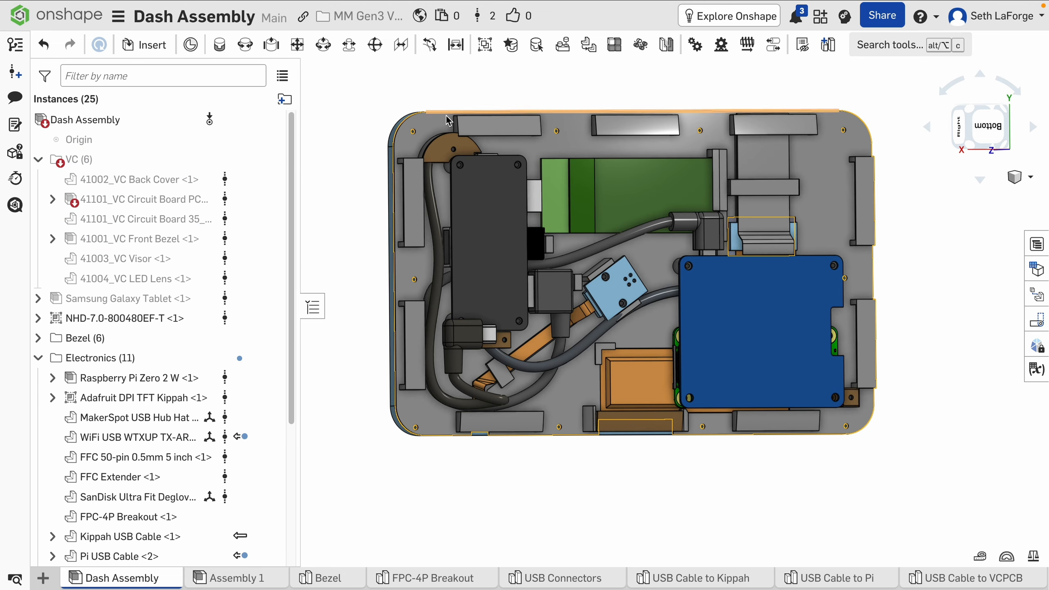
Examine the bezel with its mounted electronics from the front, side and rear, and toggle the Bezel folder's visibility.
{"action": "right_click_drag", "start_coordinate": [382, 301], "coordinate": [494, 306]}
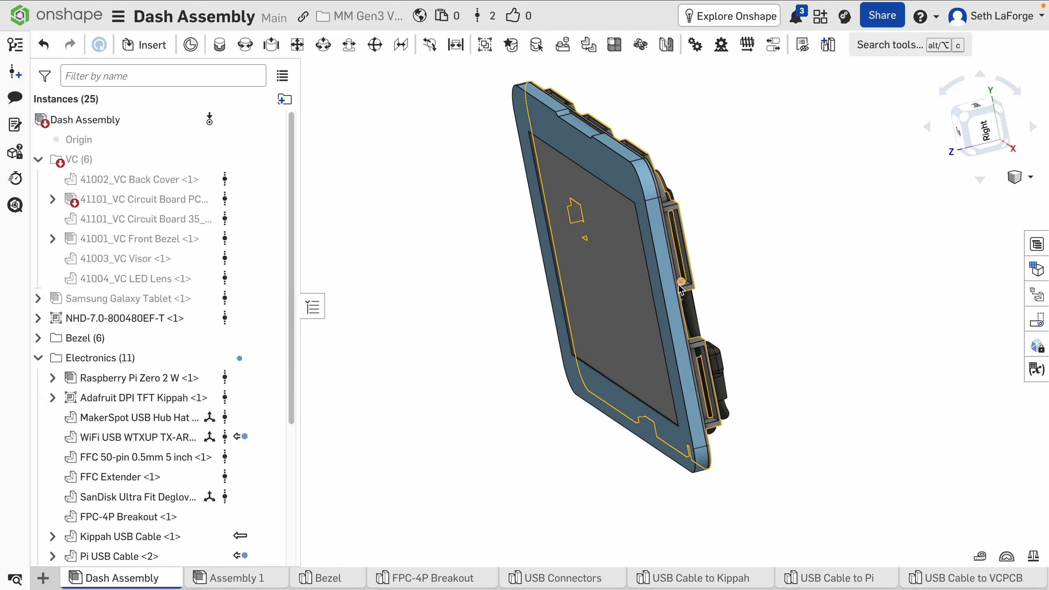
{"action": "right_click_drag", "start_coordinate": [573, 218], "coordinate": [664, 186]}
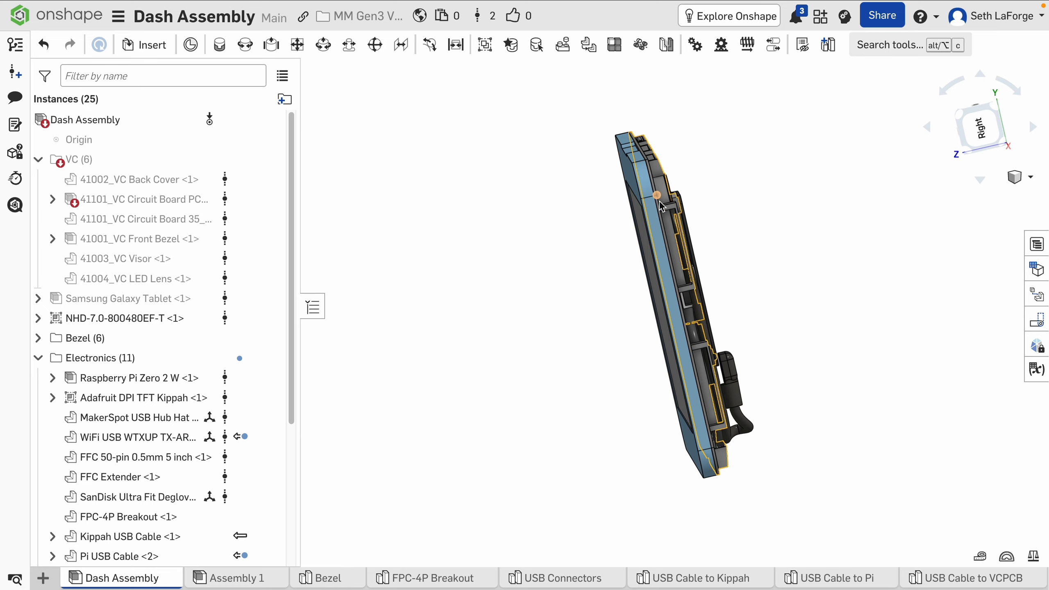
{"action": "right_click_drag", "start_coordinate": [657, 228], "coordinate": [630, 234]}
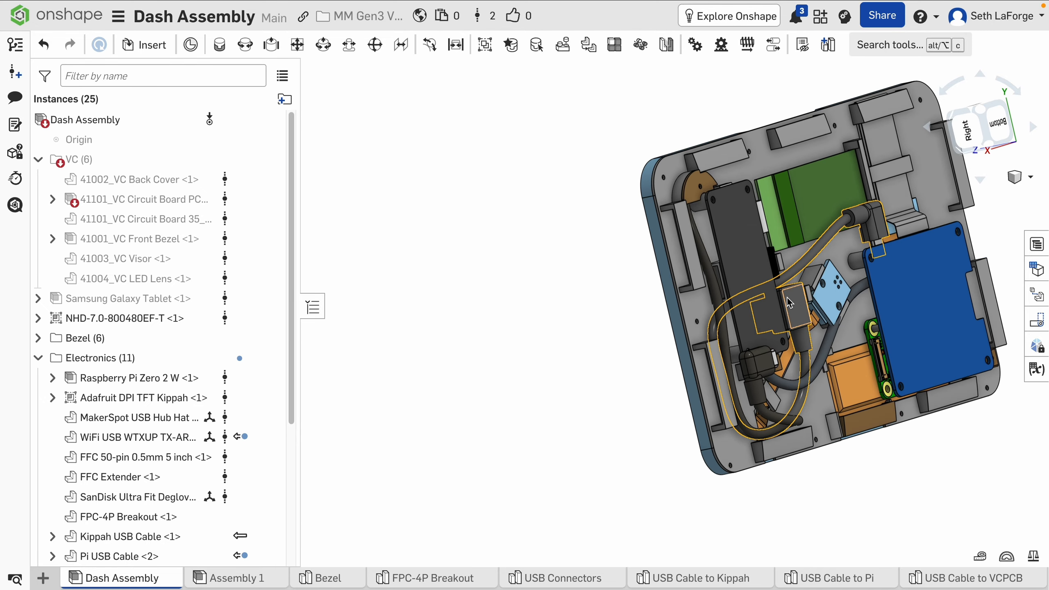
{"action": "middle_click_drag", "start_coordinate": [787, 303], "coordinate": [701, 267]}
{"action": "right_click_drag", "start_coordinate": [699, 345], "coordinate": [659, 359]}
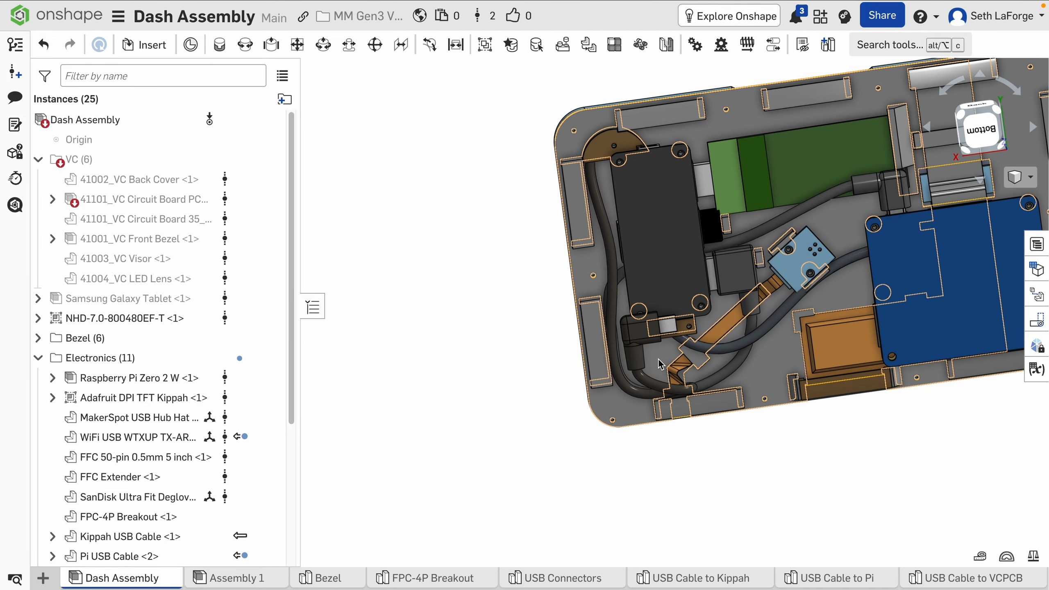
{"action": "key", "text": "f"}
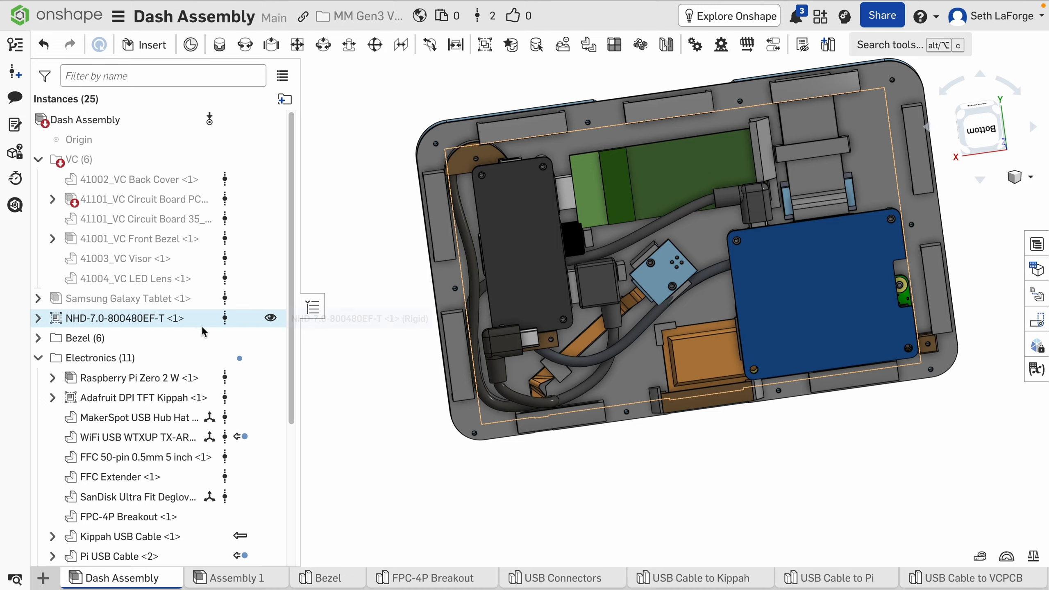
{"action": "left_click", "coordinate": [271, 338]}
{"action": "left_click", "coordinate": [271, 339]}
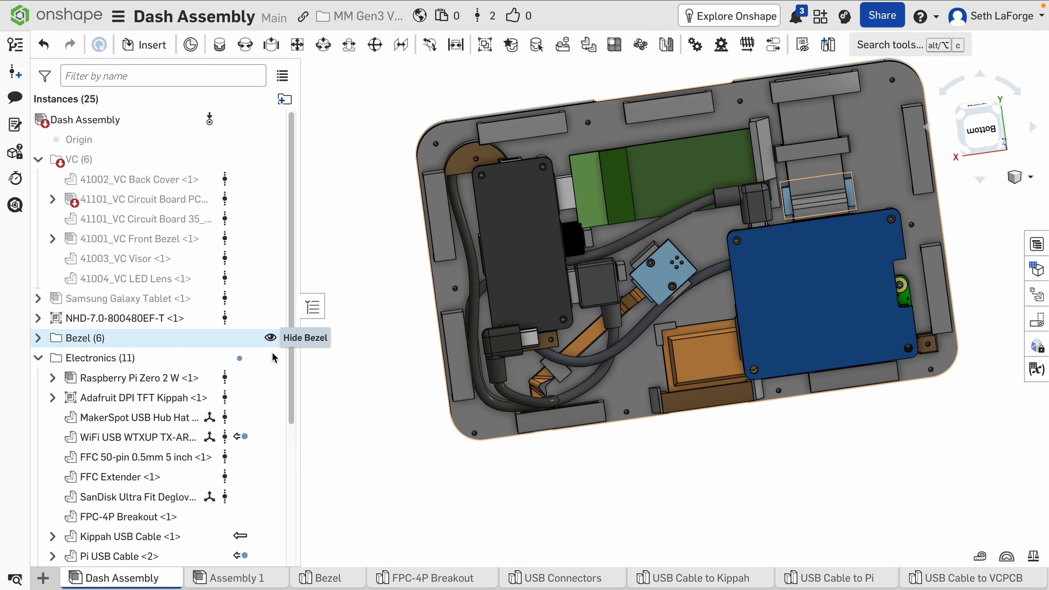
Hide the Electronics instance folder to inspect the standoffs, clips and display ribbons on the bezel's rear side.
{"action": "left_click", "coordinate": [271, 357]}
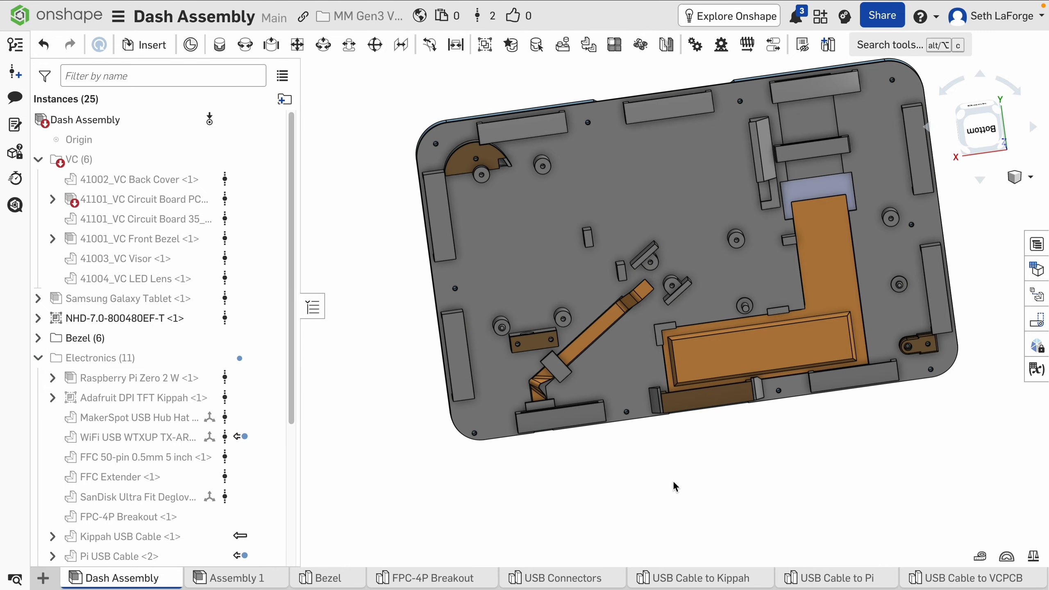
{"action": "scroll", "coordinate": [625, 339], "scroll_direction": "up", "scroll_amount": 5}
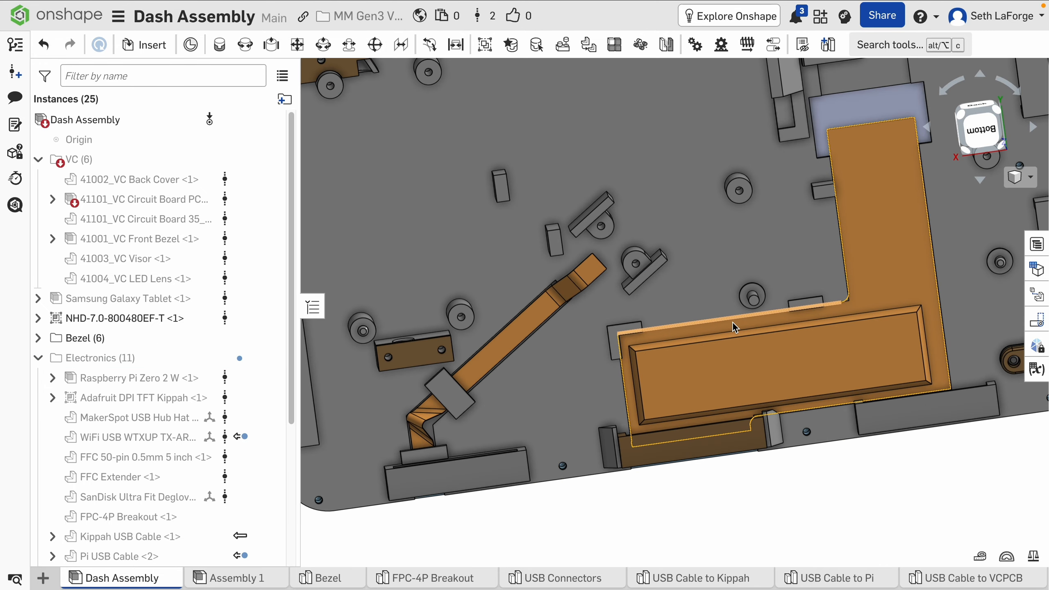
{"action": "scroll", "coordinate": [694, 293], "scroll_direction": "down", "scroll_amount": 4}
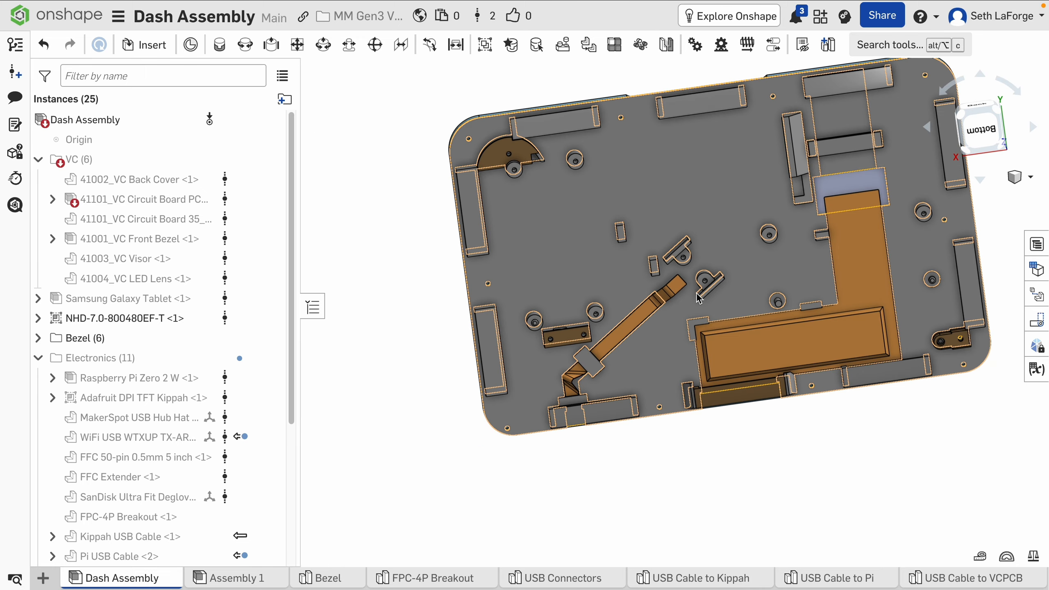
Open the Bezel Part Studio and turn the bezel to its rear side.
{"action": "left_click", "coordinate": [326, 579]}
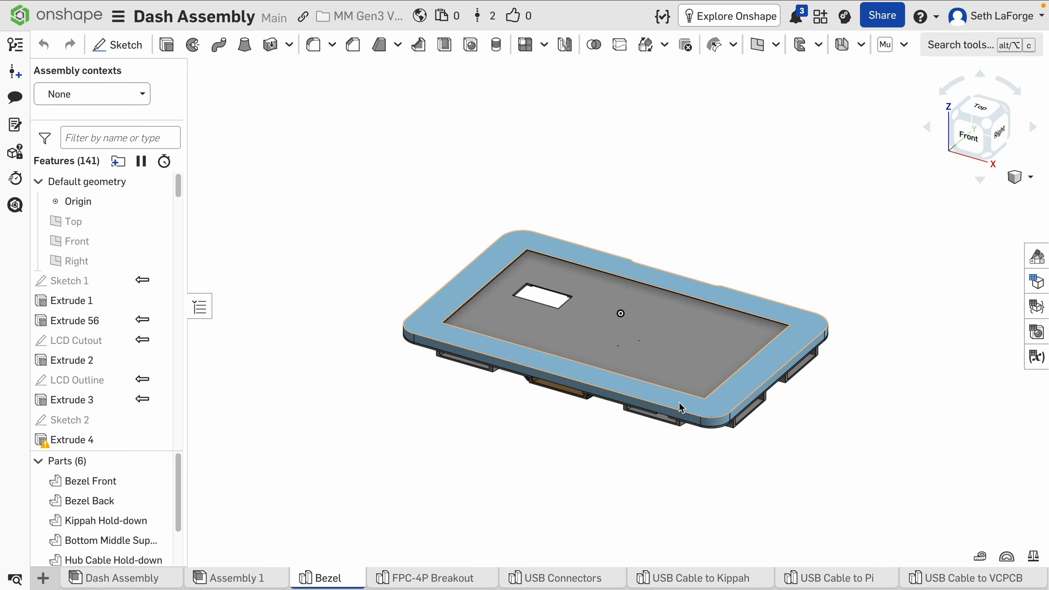
{"action": "right_click_drag", "start_coordinate": [682, 407], "coordinate": [604, 314]}
{"action": "middle_click_drag", "start_coordinate": [870, 333], "coordinate": [542, 313]}
{"action": "right_click_drag", "start_coordinate": [542, 314], "coordinate": [601, 322]}
{"action": "scroll", "coordinate": [604, 328], "scroll_direction": "up", "scroll_amount": 4}
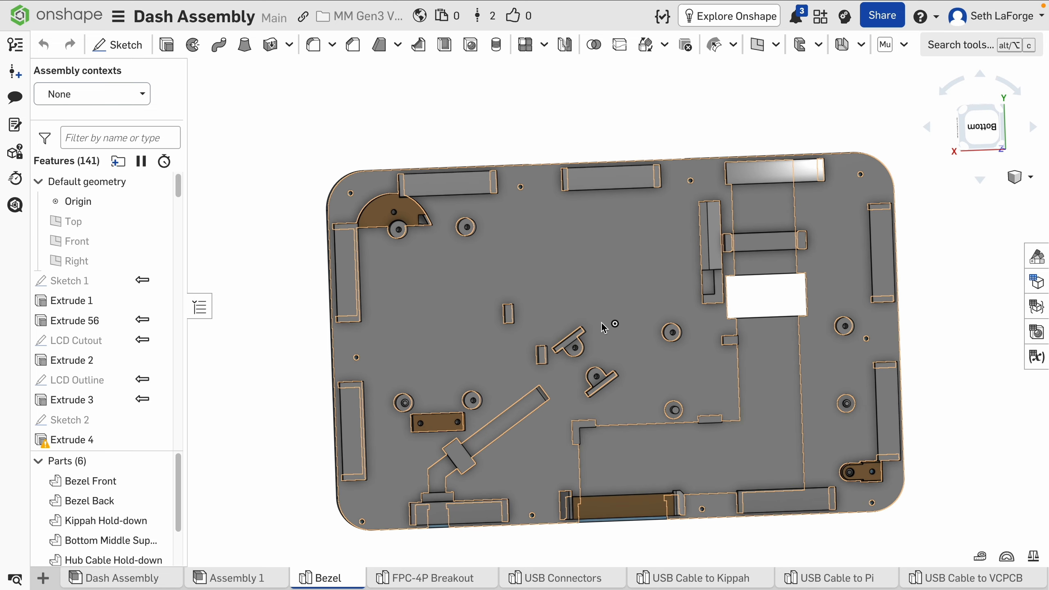
Activate the Dash context of Dash Assembly for the Bezel Part Studio and view the bezel against the surrounding parts.
{"action": "left_click", "coordinate": [140, 95]}
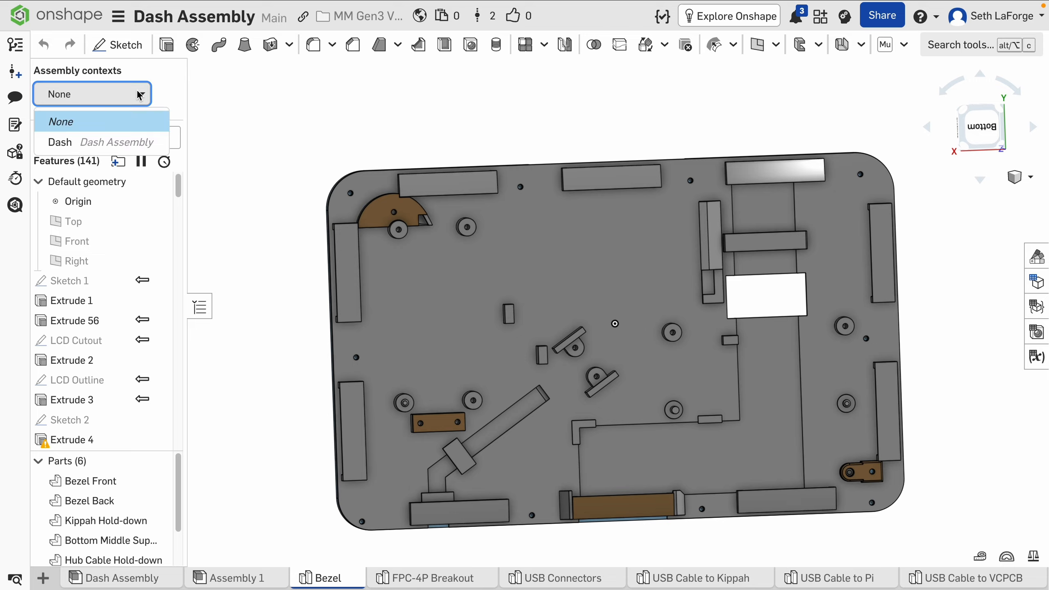
{"action": "left_click", "coordinate": [119, 139]}
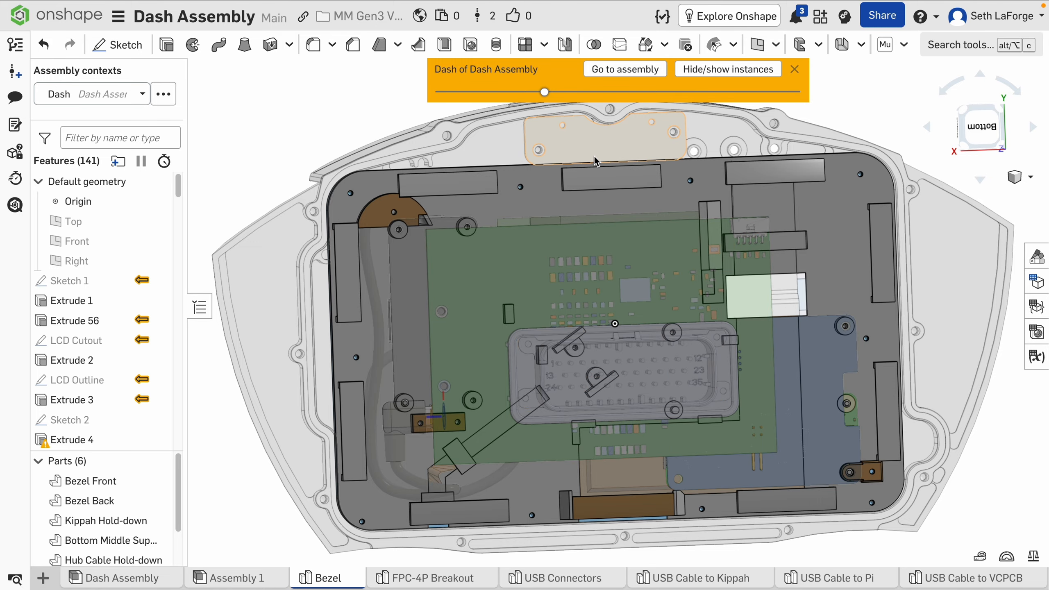
{"action": "right_click_drag", "start_coordinate": [633, 213], "coordinate": [657, 217]}
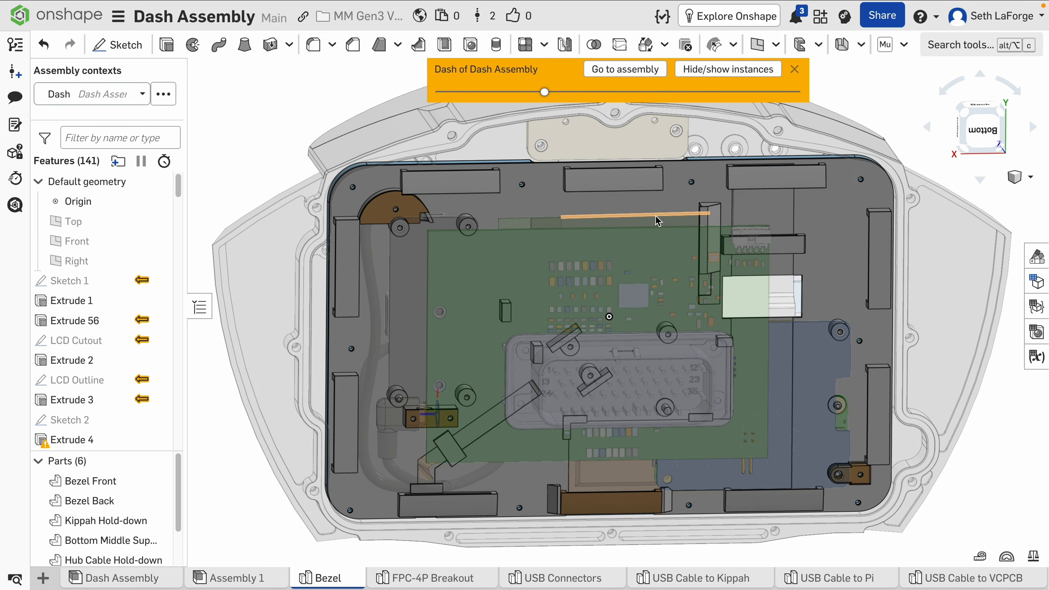
Hide the VC folder among the context instances so only the display and electronics surround the bezel.
{"action": "left_click", "coordinate": [763, 71]}
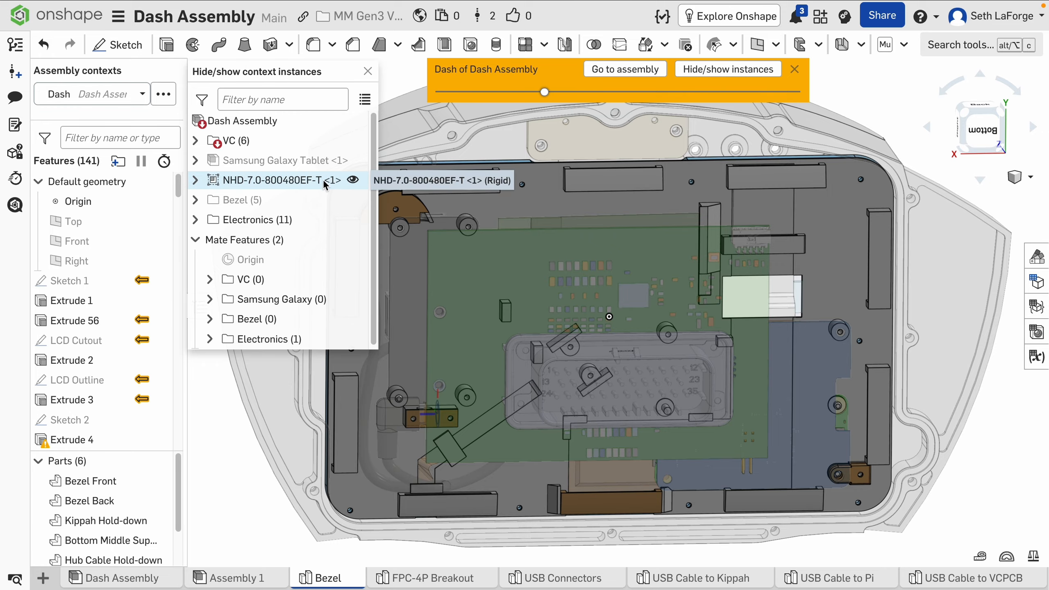
{"action": "left_click", "coordinate": [354, 141]}
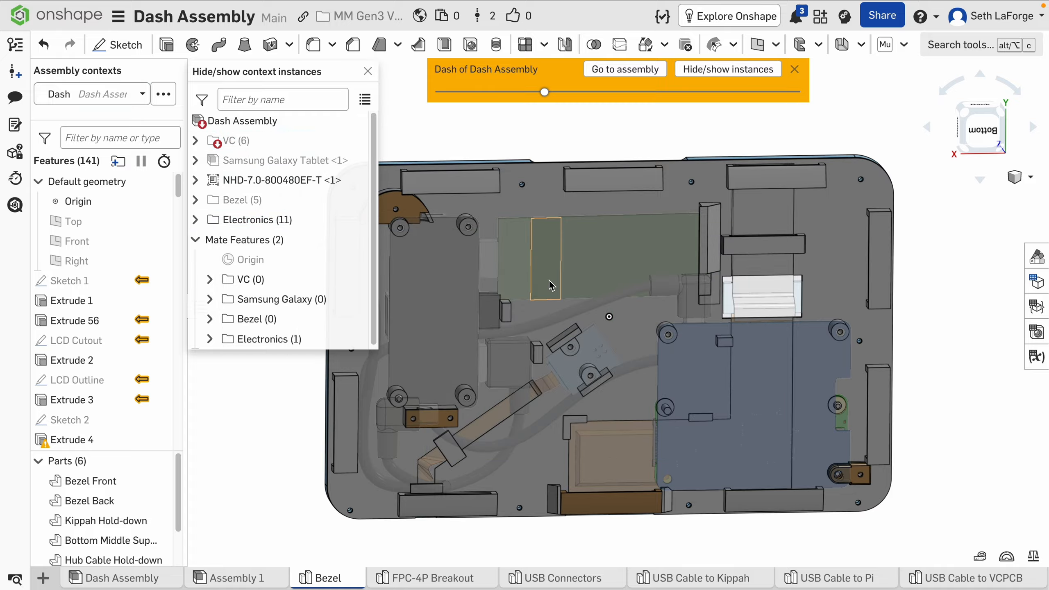
{"action": "scroll", "coordinate": [605, 263], "scroll_direction": "up", "scroll_amount": 3}
{"action": "scroll", "coordinate": [605, 264], "scroll_direction": "down", "scroll_amount": 3}
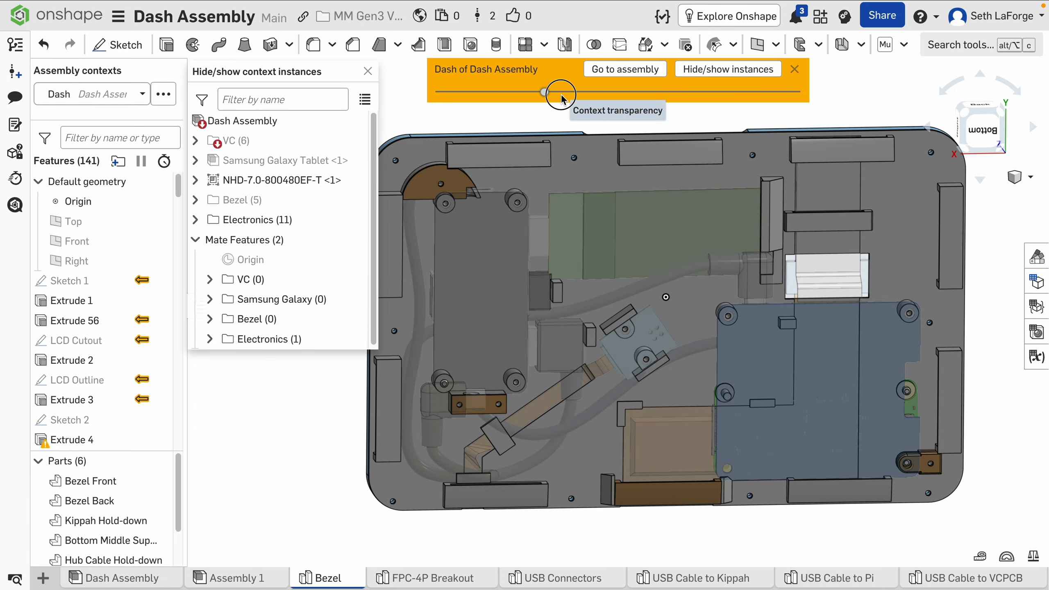
Make the context instances more opaque and inspect how the electronics line up with the bezel's mounting features.
{"action": "left_click_drag", "start_coordinate": [561, 98], "coordinate": [643, 99]}
{"action": "scroll", "coordinate": [692, 308], "scroll_direction": "up", "scroll_amount": 3}
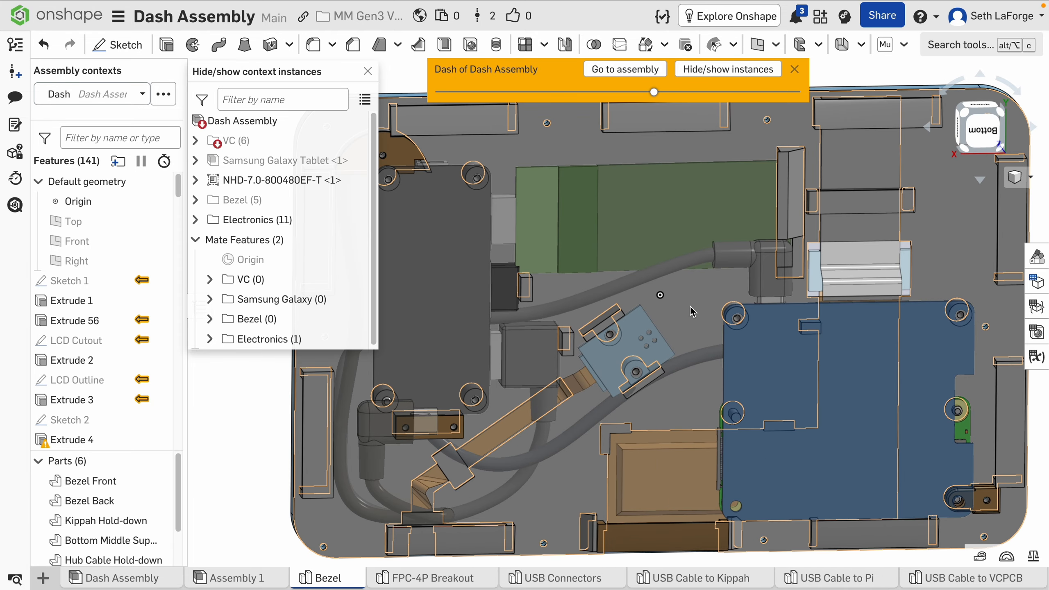
{"action": "scroll", "coordinate": [676, 397], "scroll_direction": "down", "scroll_amount": 3}
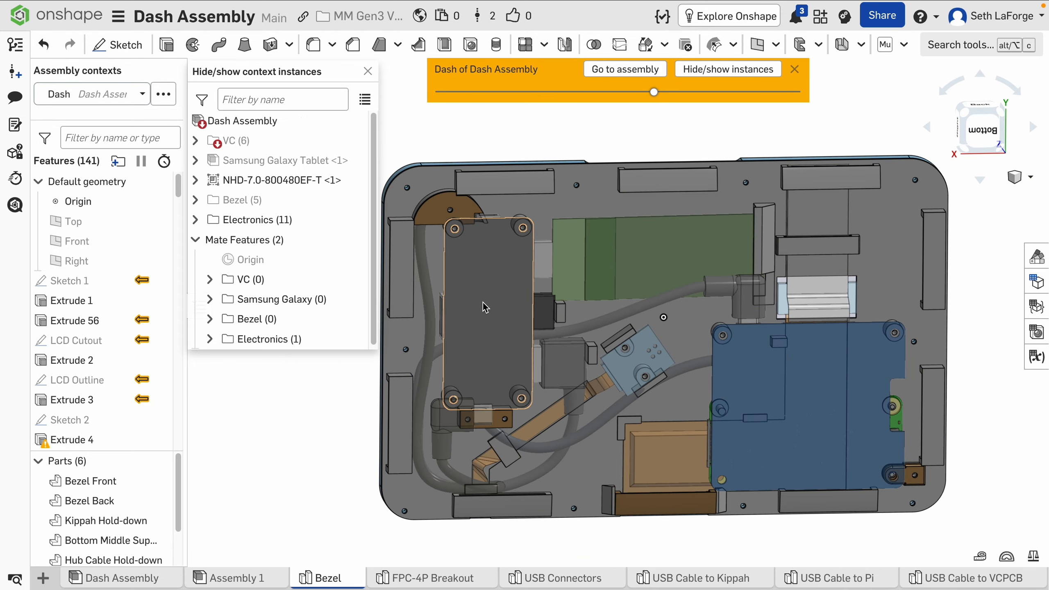
Hide the Electronics folder and show the VC folder among the bezel's context instances.
{"action": "middle_click_drag", "start_coordinate": [483, 302], "coordinate": [490, 299]}
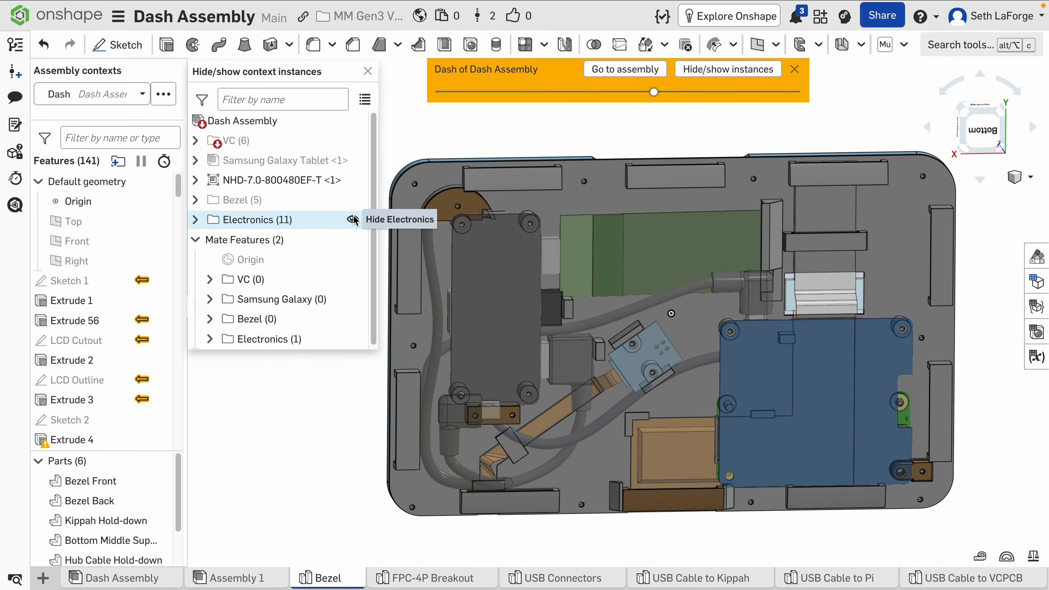
{"action": "left_click", "coordinate": [353, 219]}
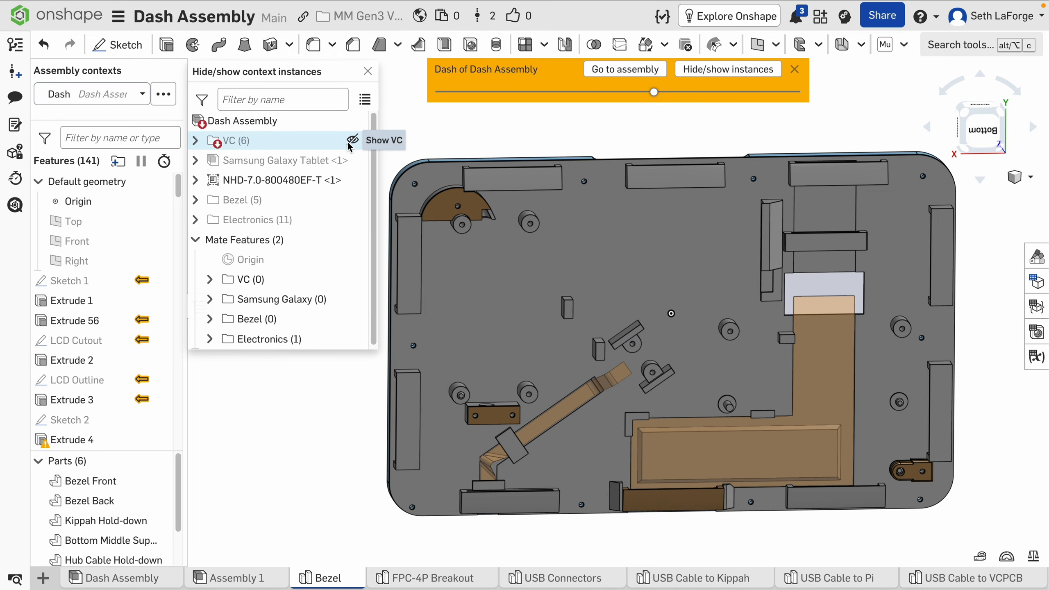
{"action": "left_click", "coordinate": [352, 142]}
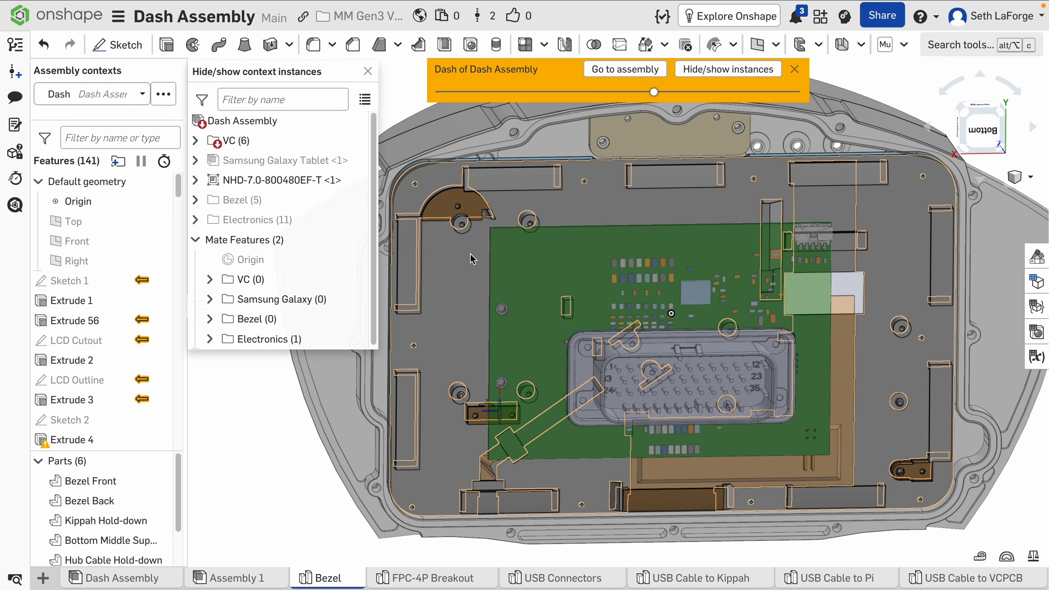
Inspect from several angles how the VC circuit board and its 35-pin connector sit against the bezel's mounts and flat cables.
{"action": "scroll", "coordinate": [471, 254], "scroll_direction": "up", "scroll_amount": 1}
{"action": "right_click_drag", "start_coordinate": [471, 254], "coordinate": [455, 237]}
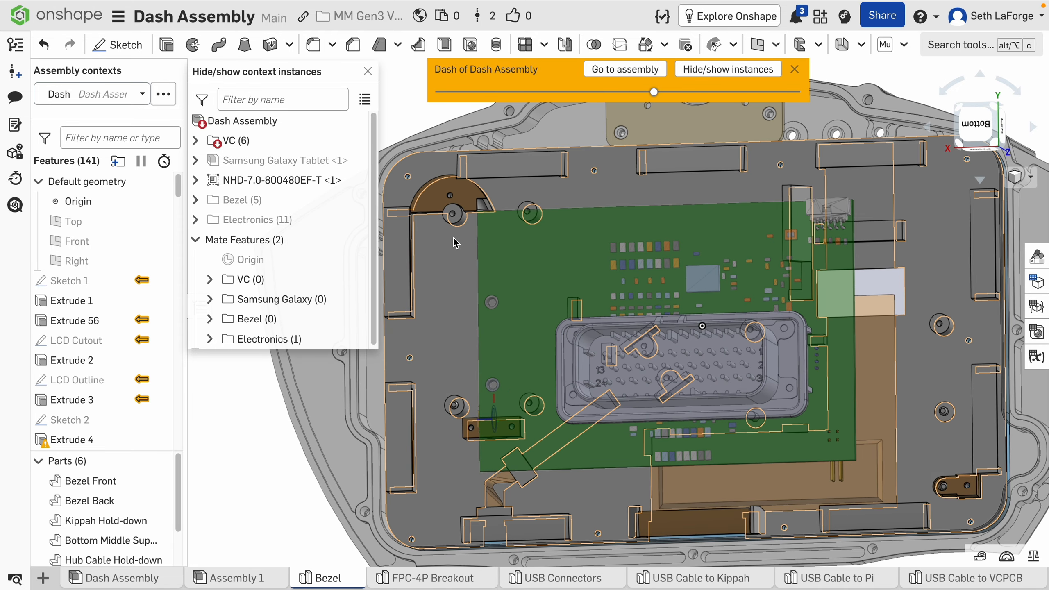
{"action": "middle_click_drag", "start_coordinate": [455, 237], "coordinate": [601, 239]}
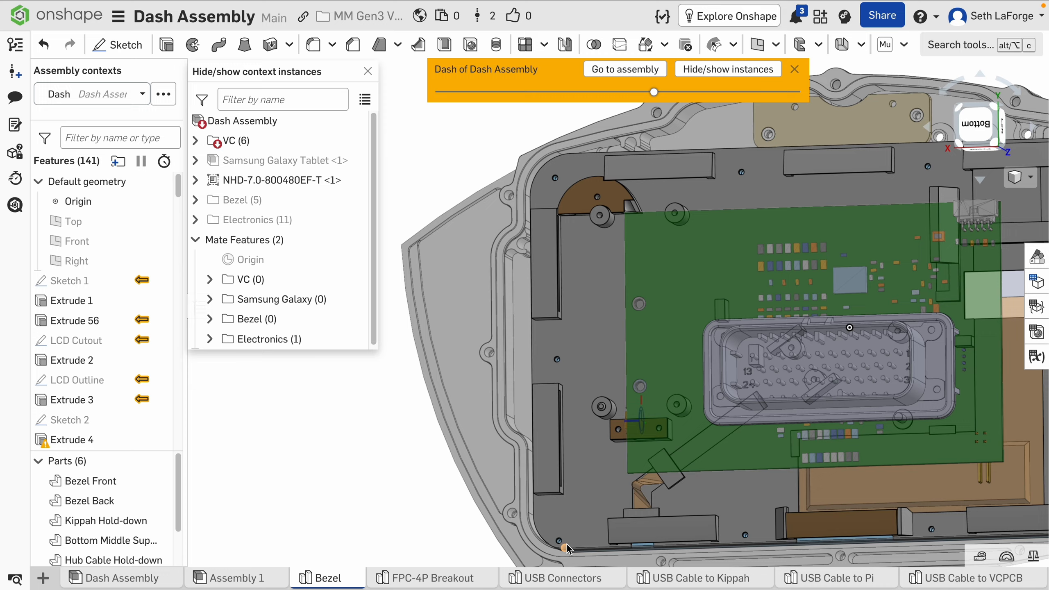
{"action": "middle_click_drag", "start_coordinate": [567, 545], "coordinate": [476, 337]}
{"action": "middle_click_drag", "start_coordinate": [925, 260], "coordinate": [787, 283]}
{"action": "right_click_drag", "start_coordinate": [786, 283], "coordinate": [861, 259]}
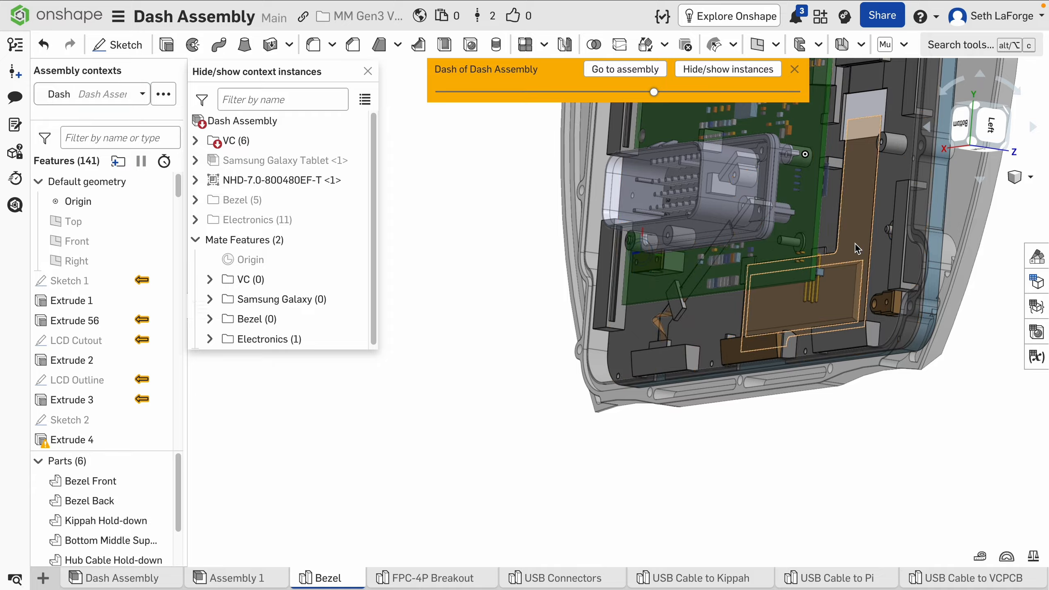
{"action": "scroll", "coordinate": [773, 219], "scroll_direction": "up", "scroll_amount": 3}
{"action": "middle_click_drag", "start_coordinate": [769, 221], "coordinate": [856, 300]}
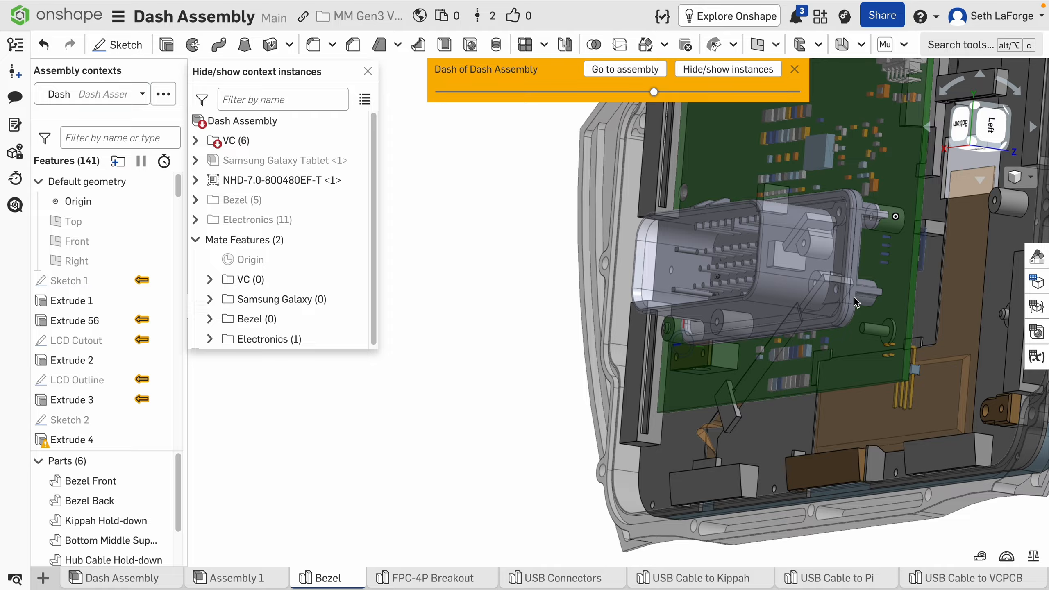
{"action": "right_click_drag", "start_coordinate": [855, 300], "coordinate": [901, 302]}
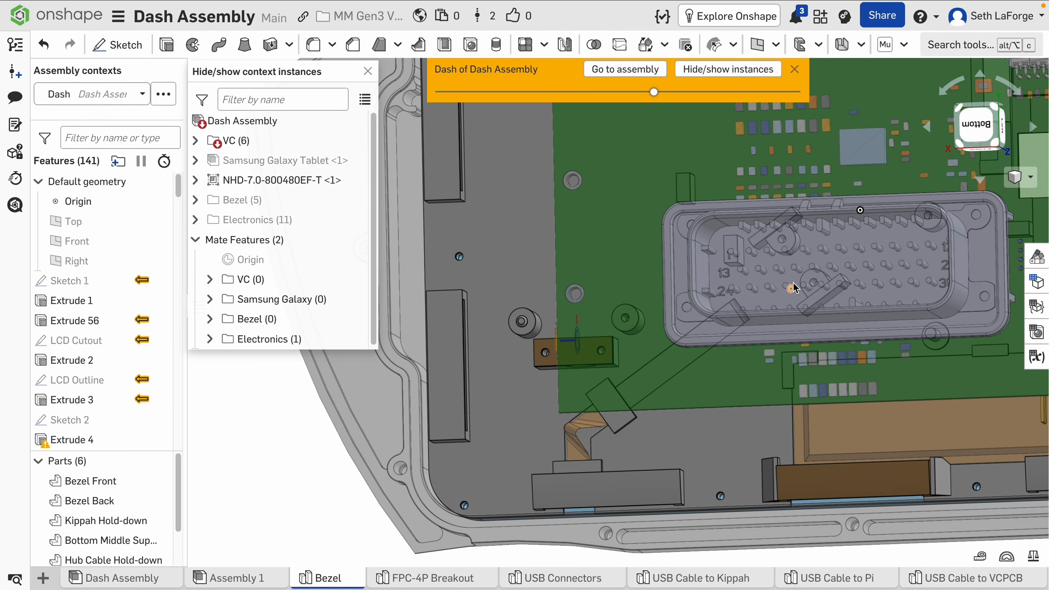
{"action": "middle_click_drag", "start_coordinate": [790, 288], "coordinate": [624, 280]}
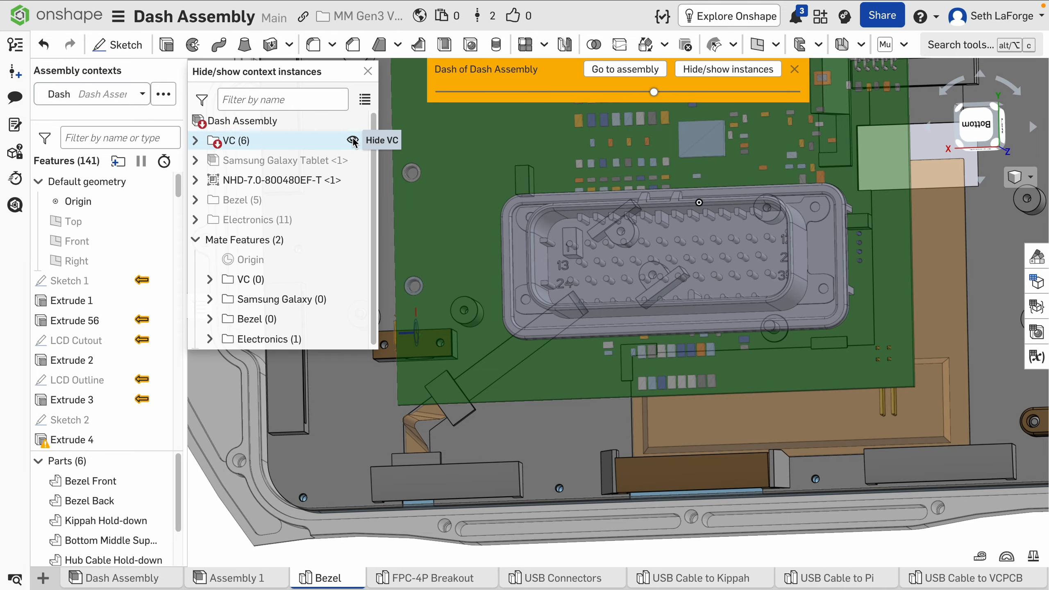
Hide the VC folder, show the Electronics folder again and view the touch cable's route to its breakout board.
{"action": "left_click", "coordinate": [353, 140]}
{"action": "left_click", "coordinate": [352, 219]}
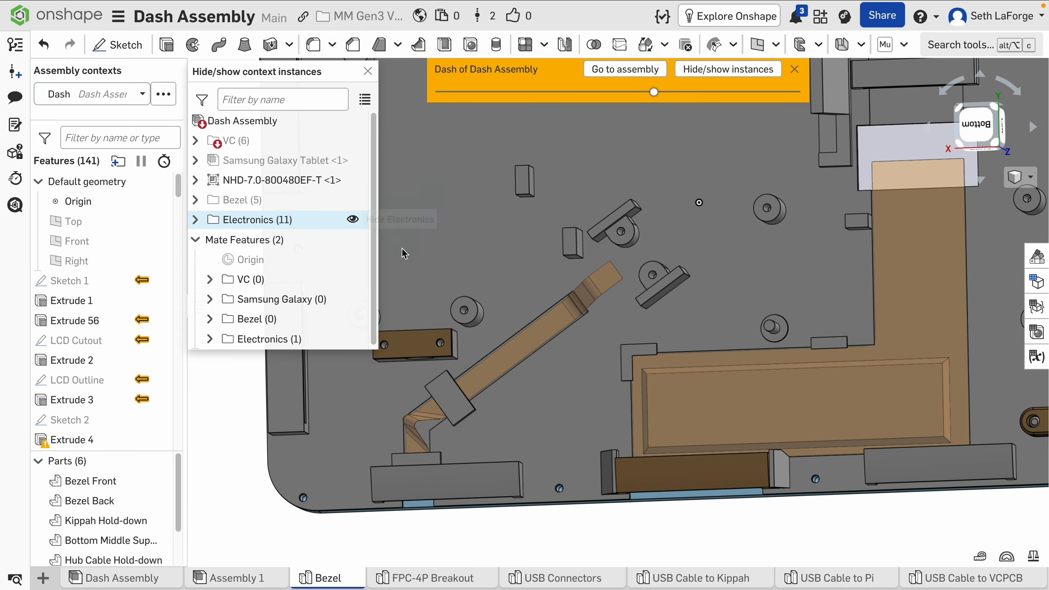
{"action": "scroll", "coordinate": [673, 306], "scroll_direction": "down", "scroll_amount": 3}
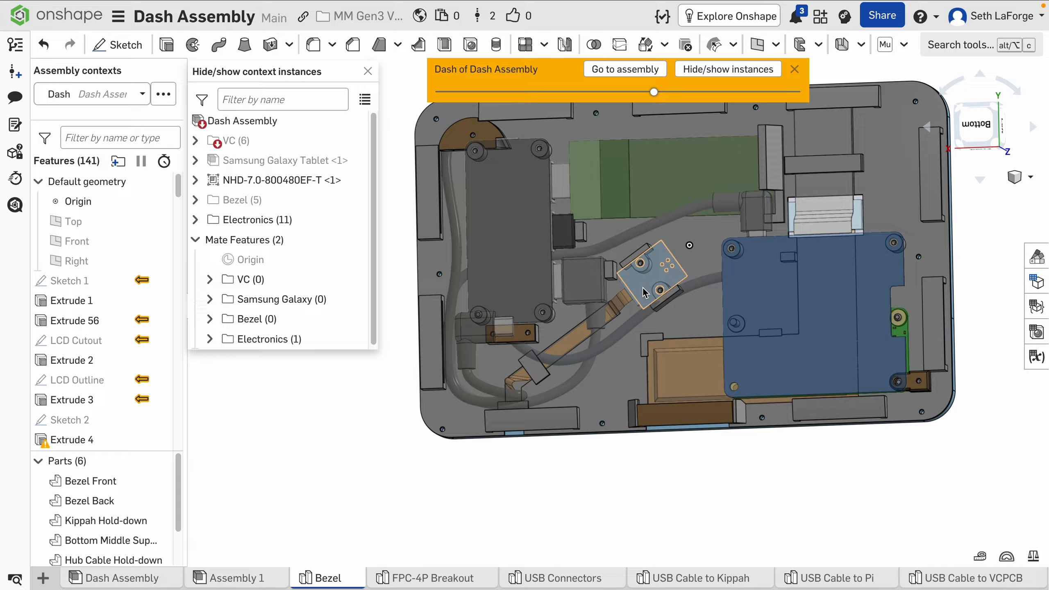
{"action": "scroll", "coordinate": [645, 293], "scroll_direction": "up", "scroll_amount": 3}
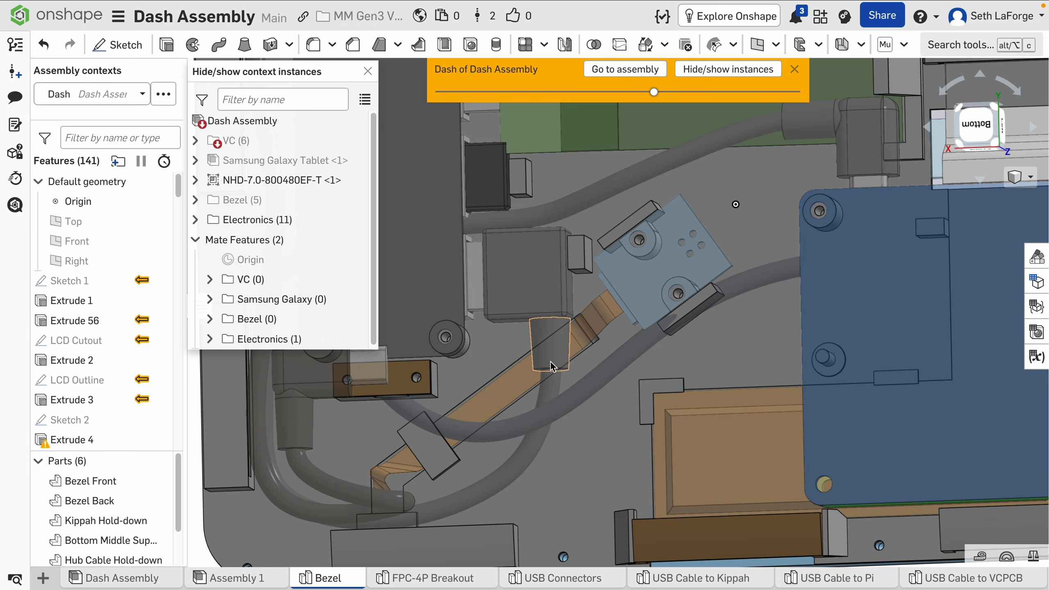
Select the touch cable's long diagonal face and check which commands are available for this context instance.
{"action": "left_click", "coordinate": [492, 400]}
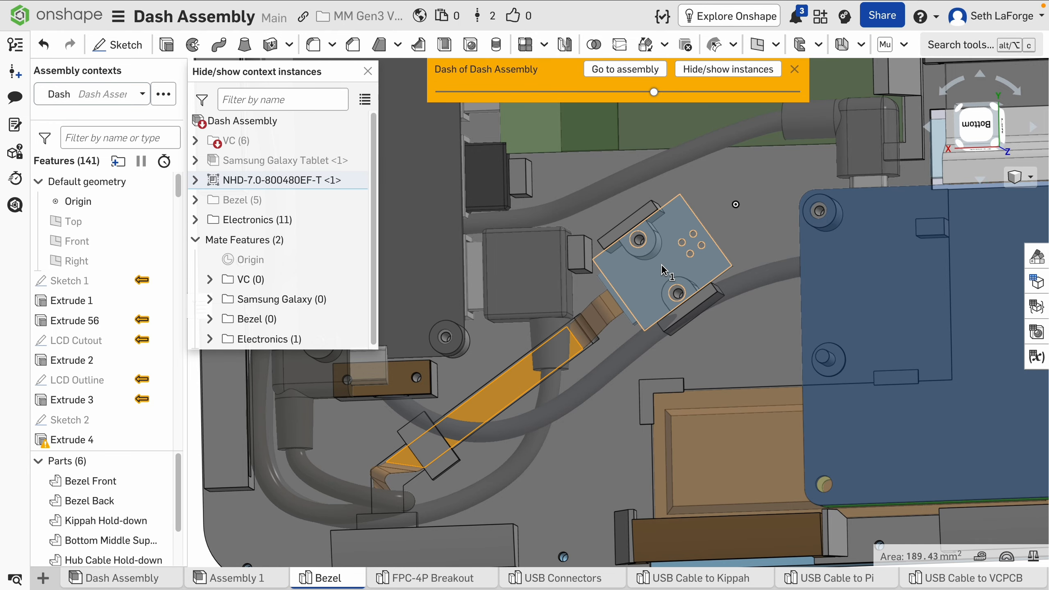
{"action": "left_click", "coordinate": [497, 379]}
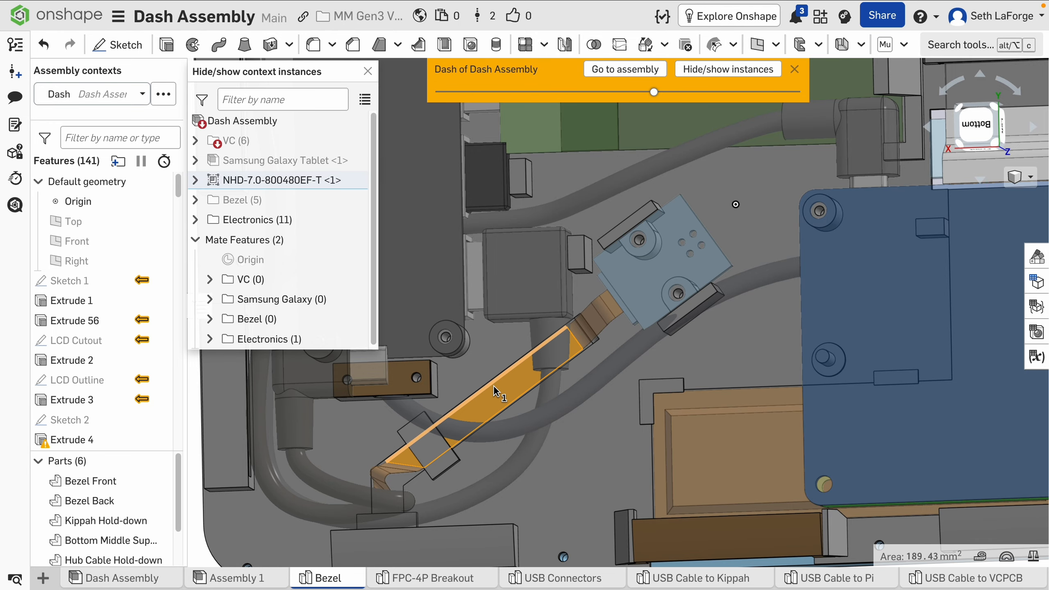
{"action": "key", "text": "Escape"}
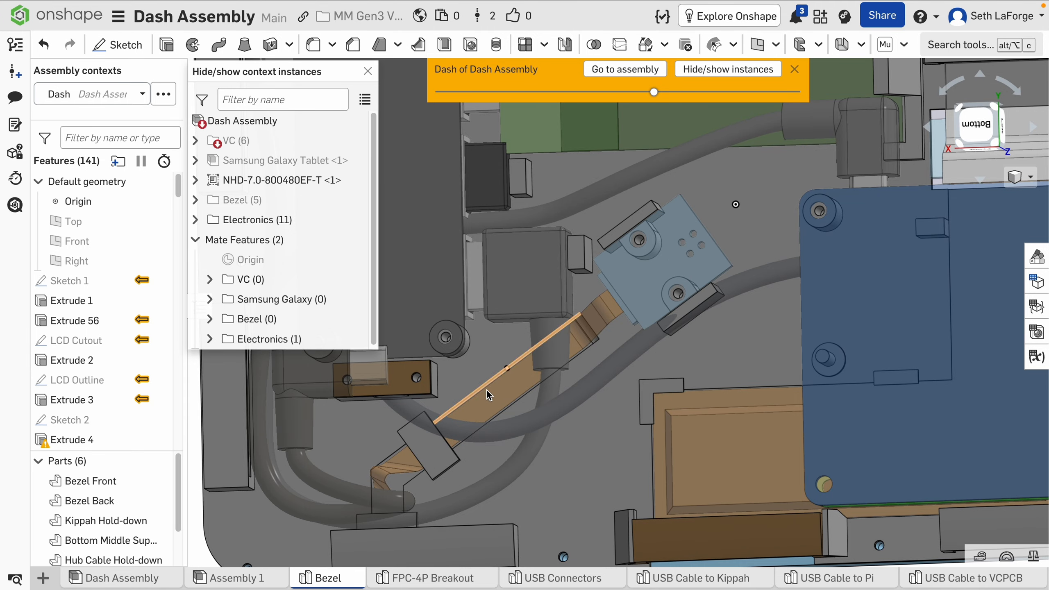
{"action": "left_click", "coordinate": [494, 403]}
{"action": "right_click", "coordinate": [495, 403]}
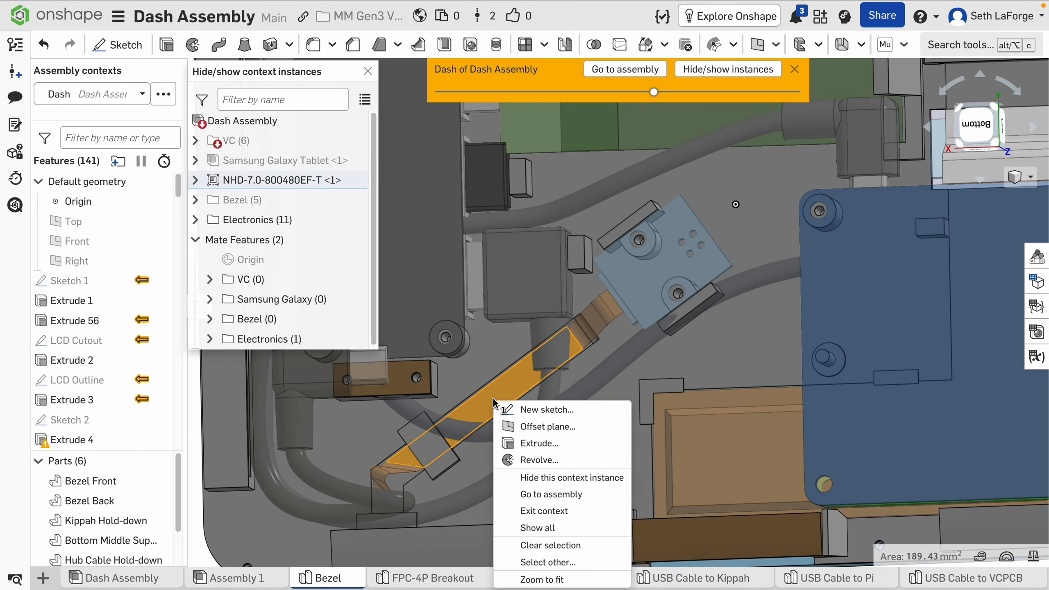
{"action": "left_click", "coordinate": [488, 403]}
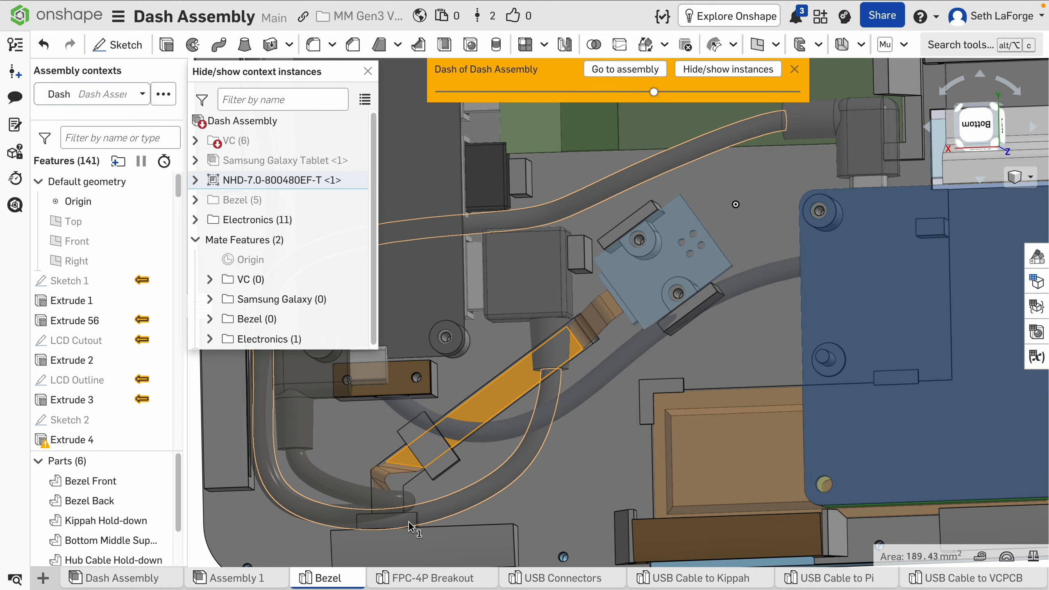
Switch to Dash Assembly, show the VC folder and hide its back cover and 41101_VC Circuit Board PCB.
{"action": "left_click", "coordinate": [131, 578]}
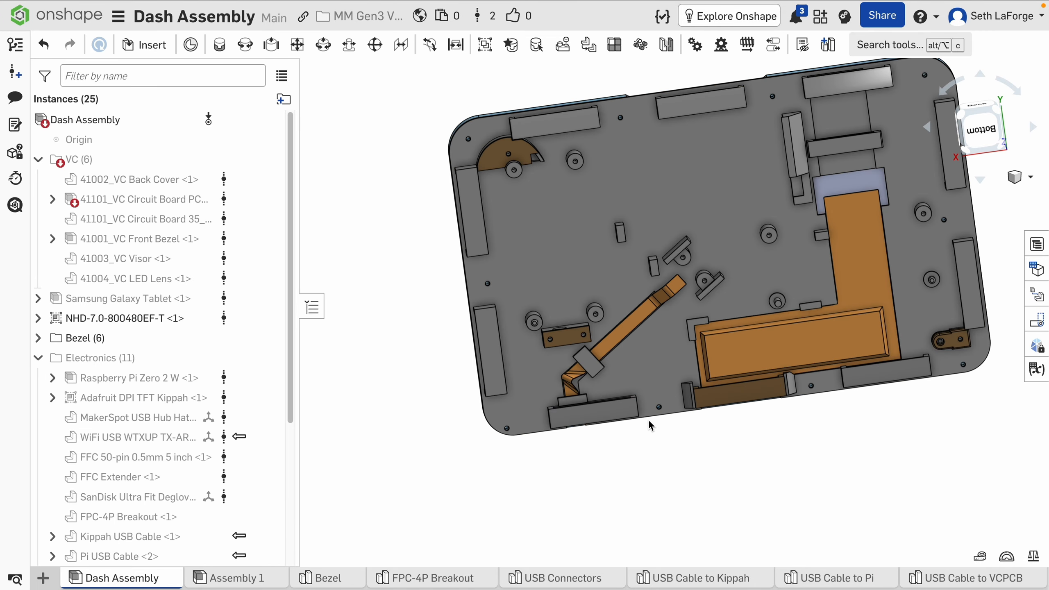
{"action": "scroll", "coordinate": [644, 386], "scroll_direction": "up", "scroll_amount": 1}
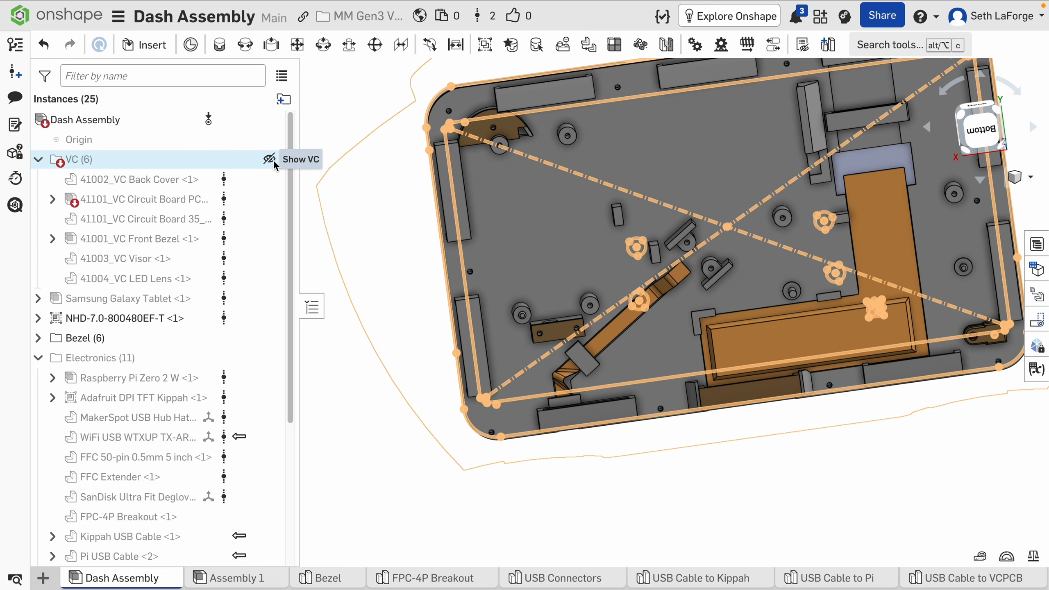
{"action": "left_click", "coordinate": [269, 159]}
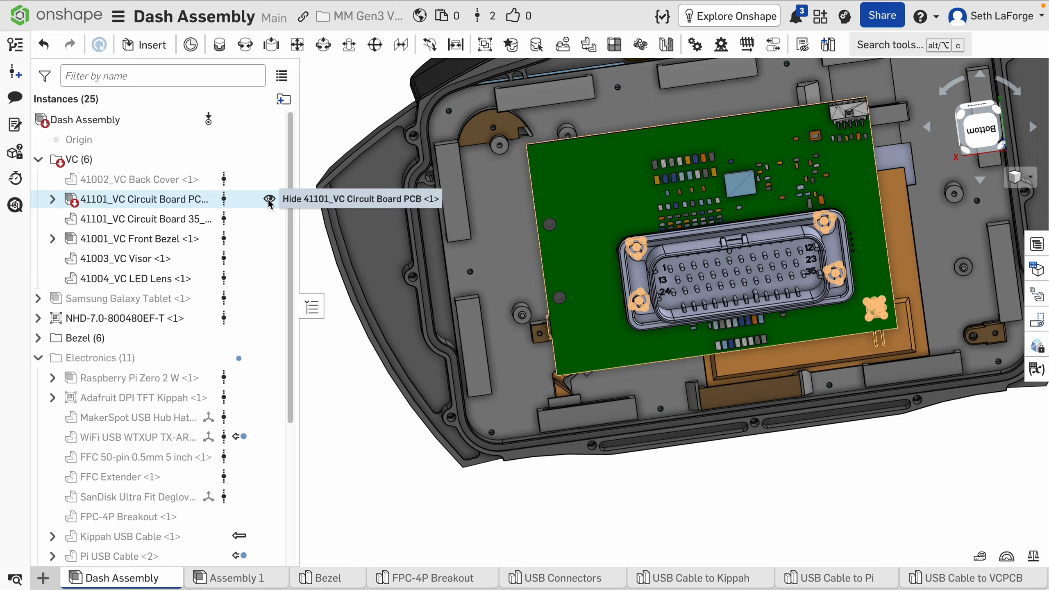
{"action": "left_click", "coordinate": [271, 199]}
Open the 4-pin touch cable FFC for editing in the existing Context 1 of Dash Assembly.
{"action": "right_click", "coordinate": [616, 338]}
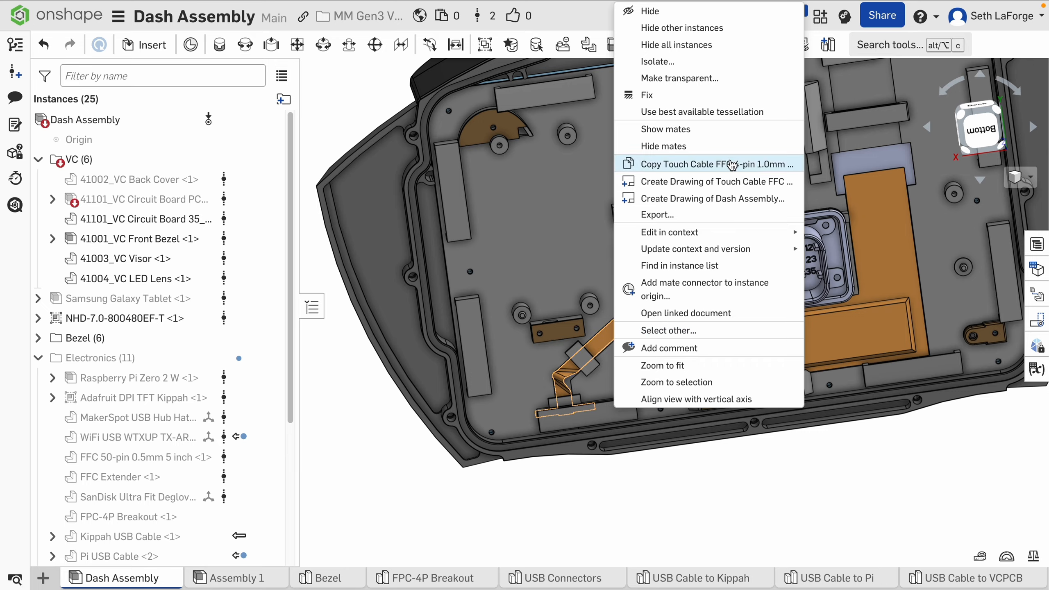
{"action": "mouse_move", "coordinate": [741, 236]}
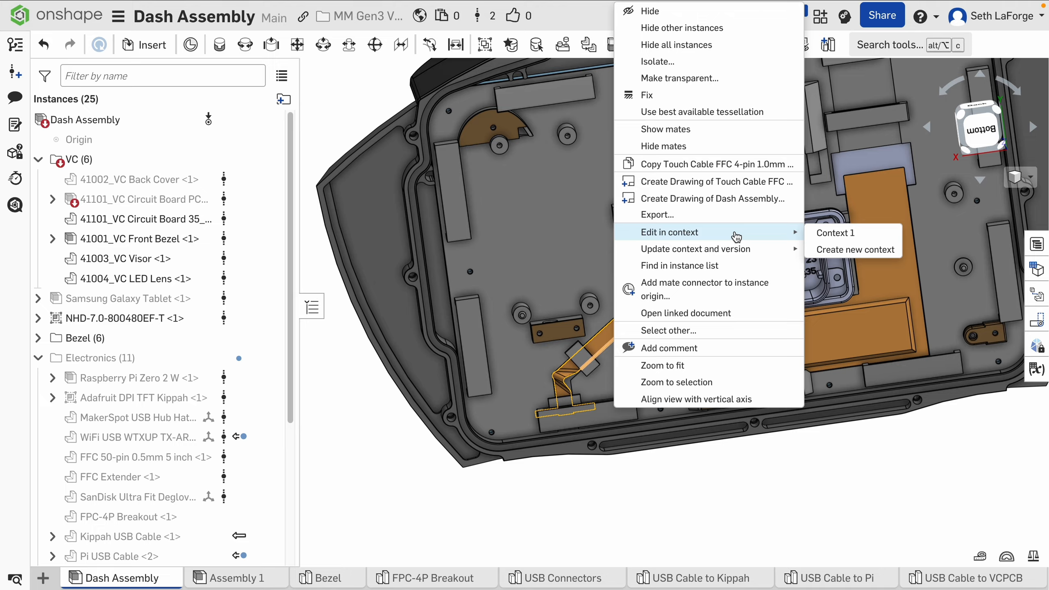
{"action": "left_click", "coordinate": [606, 340]}
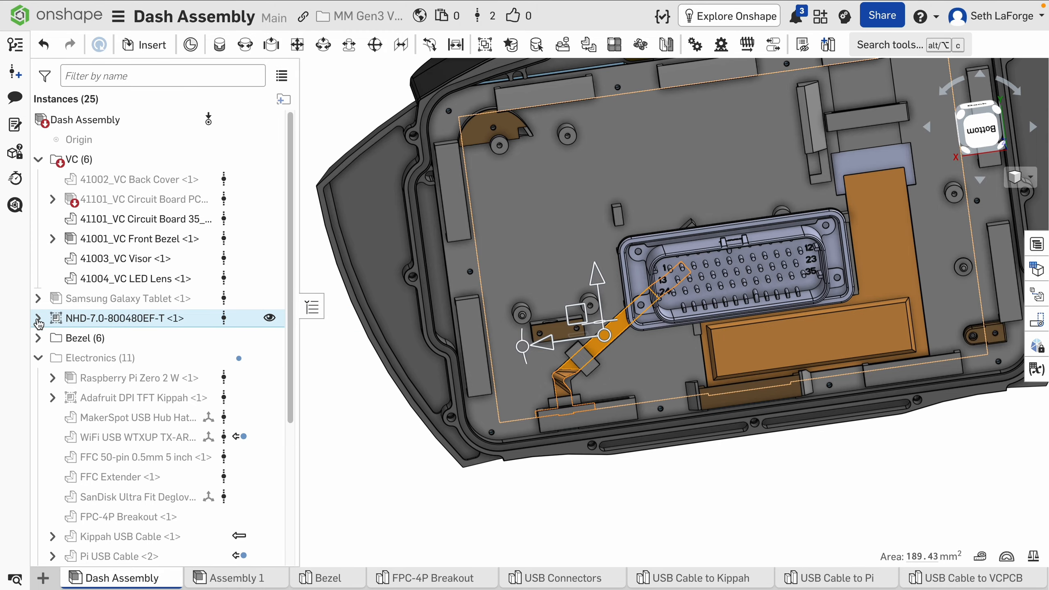
{"action": "right_click", "coordinate": [622, 330]}
{"action": "mouse_move", "coordinate": [729, 250]}
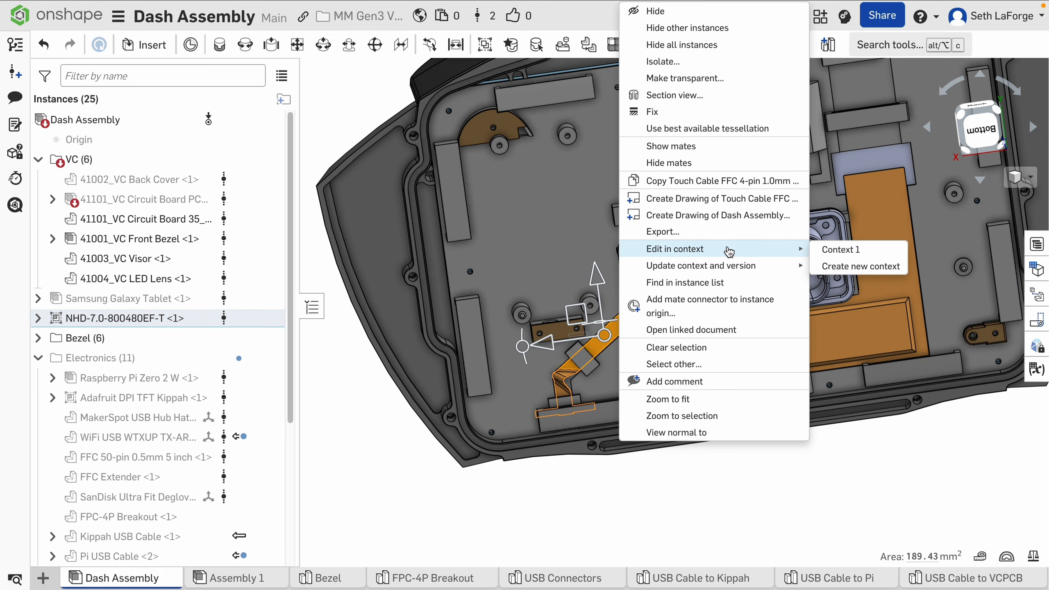
{"action": "left_click", "coordinate": [843, 252]}
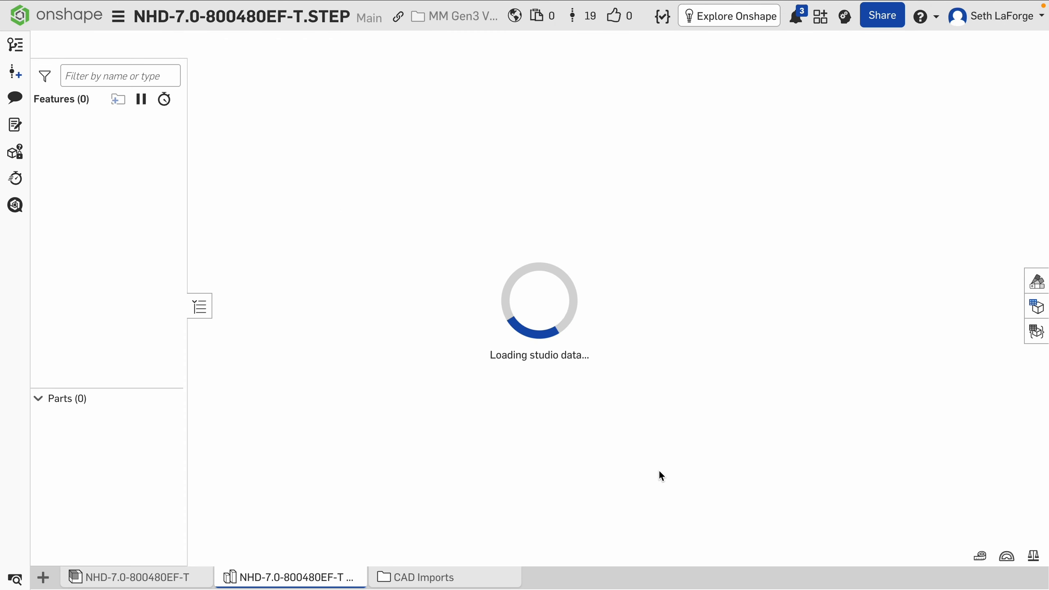
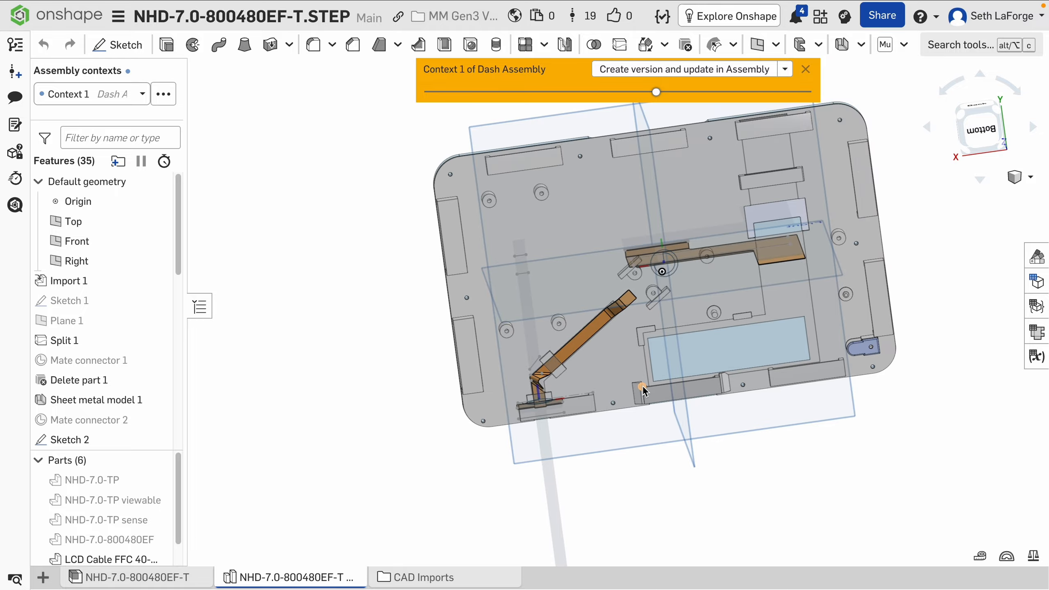
Set the display Part Studio's assembly context to None and orbit around the two flat cables.
{"action": "right_click_drag", "start_coordinate": [643, 385], "coordinate": [693, 309]}
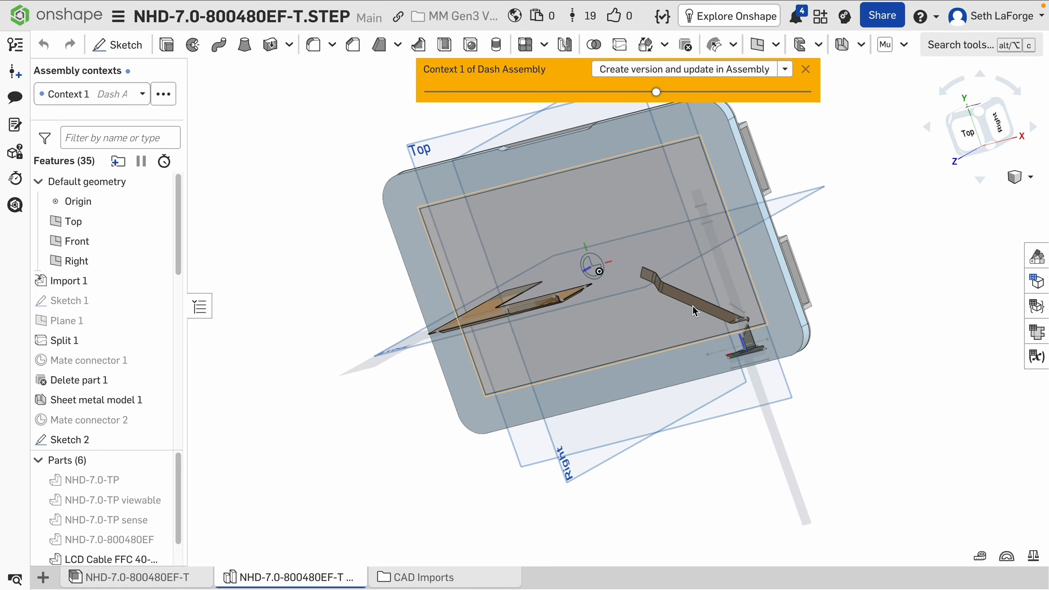
{"action": "left_click", "coordinate": [94, 94]}
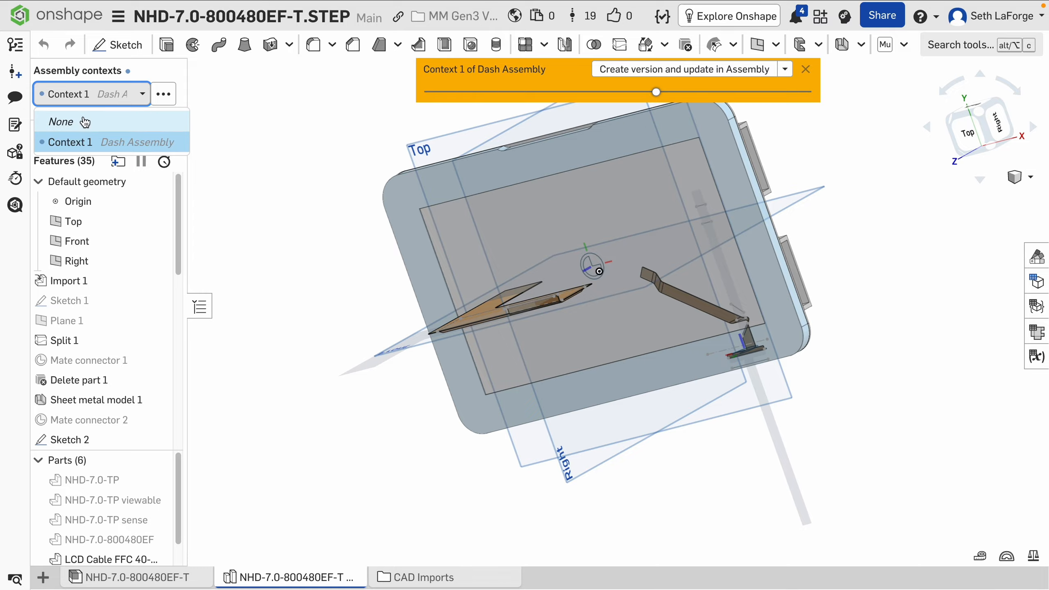
{"action": "left_click", "coordinate": [84, 119]}
{"action": "right_click_drag", "start_coordinate": [724, 226], "coordinate": [539, 326]}
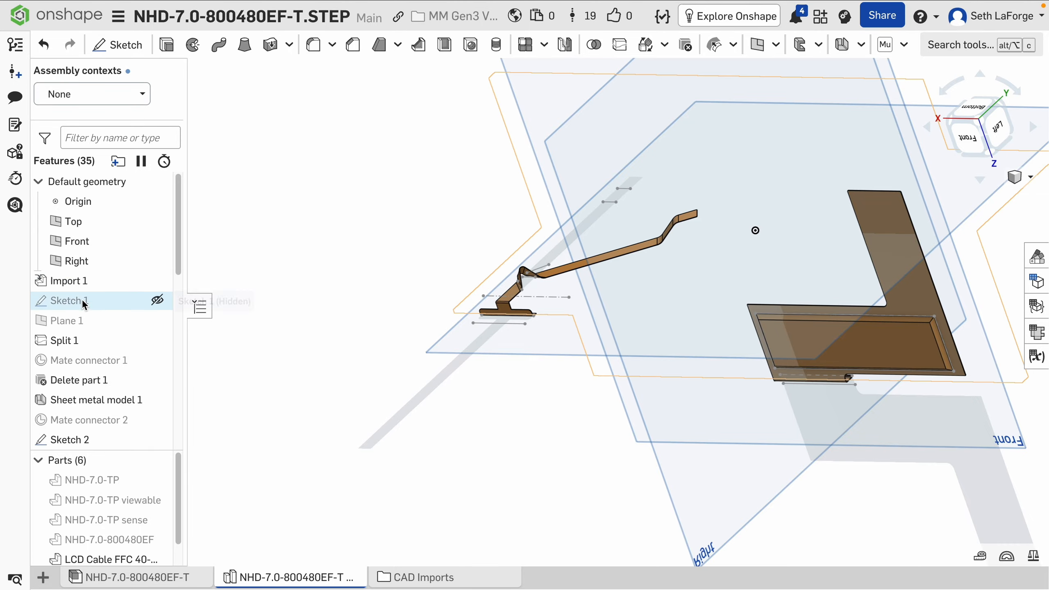
Show the hidden display parts NHD-7.0-TP, NHD-7.0-TP viewable, NHD-7.0-TP sense and NHD-7.0-800480EF.
{"action": "scroll", "coordinate": [92, 384], "scroll_direction": "down", "scroll_amount": 10}
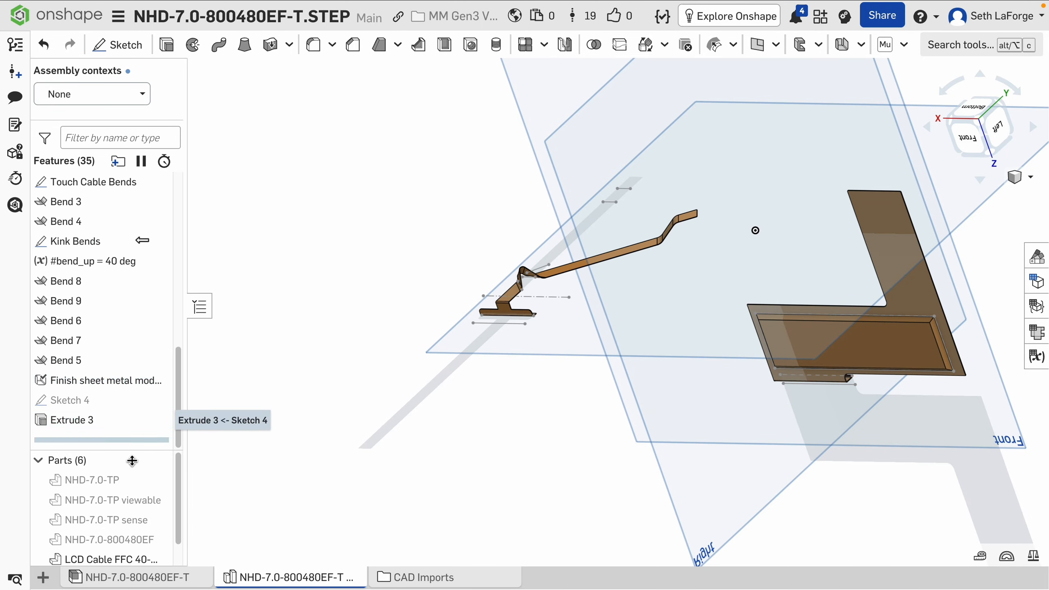
{"action": "scroll", "coordinate": [141, 521], "scroll_direction": "down", "scroll_amount": 1}
{"action": "left_click", "coordinate": [159, 516]}
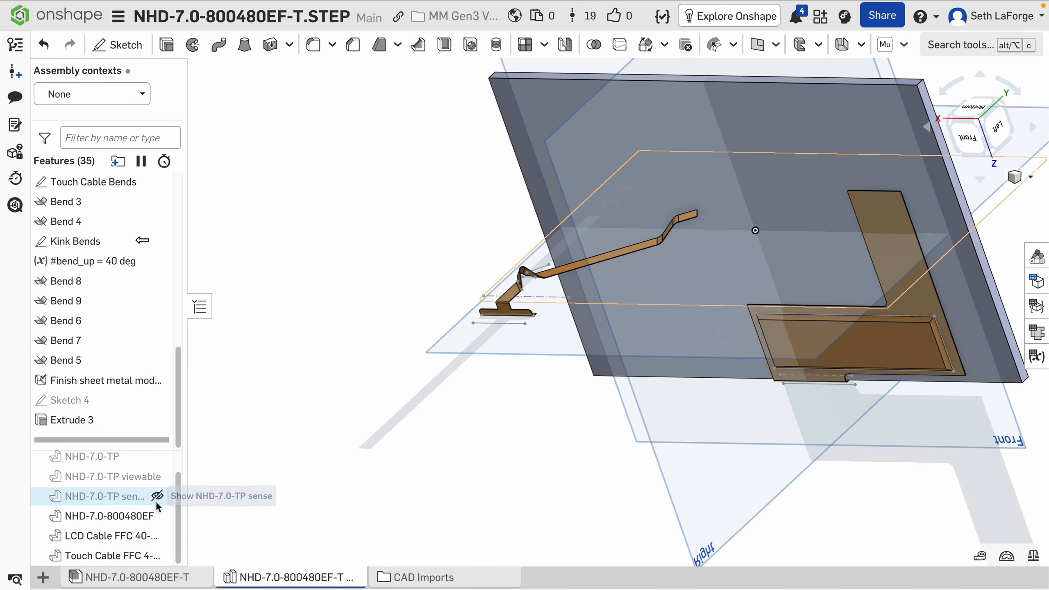
{"action": "left_click", "coordinate": [157, 497]}
{"action": "left_click", "coordinate": [158, 477]}
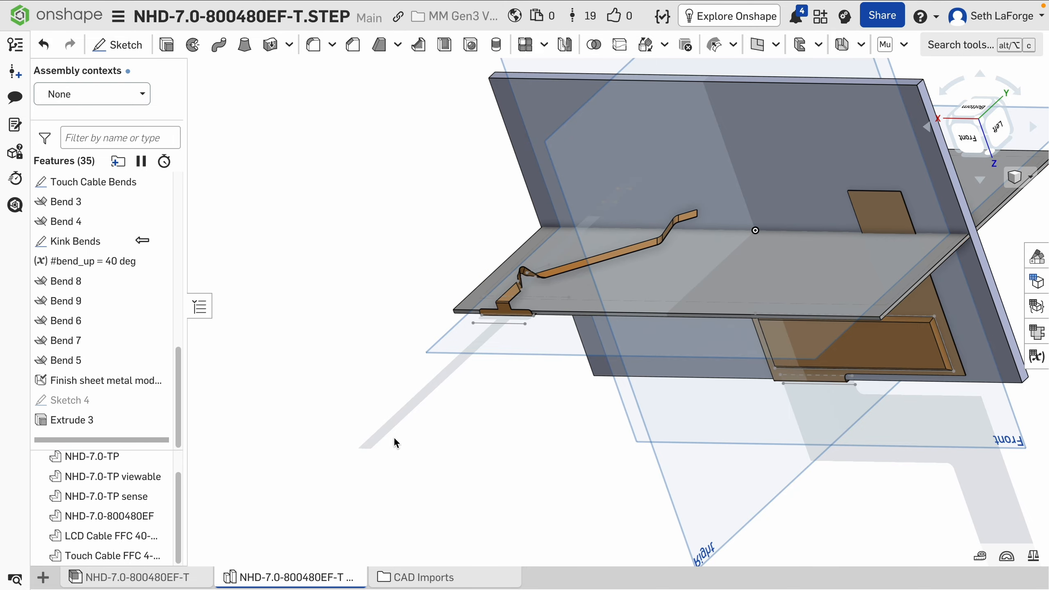
Turn the display model to view the folded touch cable, then hide the NHD-7.0-800480EF part.
{"action": "scroll", "coordinate": [744, 281], "scroll_direction": "down", "scroll_amount": 2}
{"action": "right_click_drag", "start_coordinate": [732, 283], "coordinate": [358, 239]}
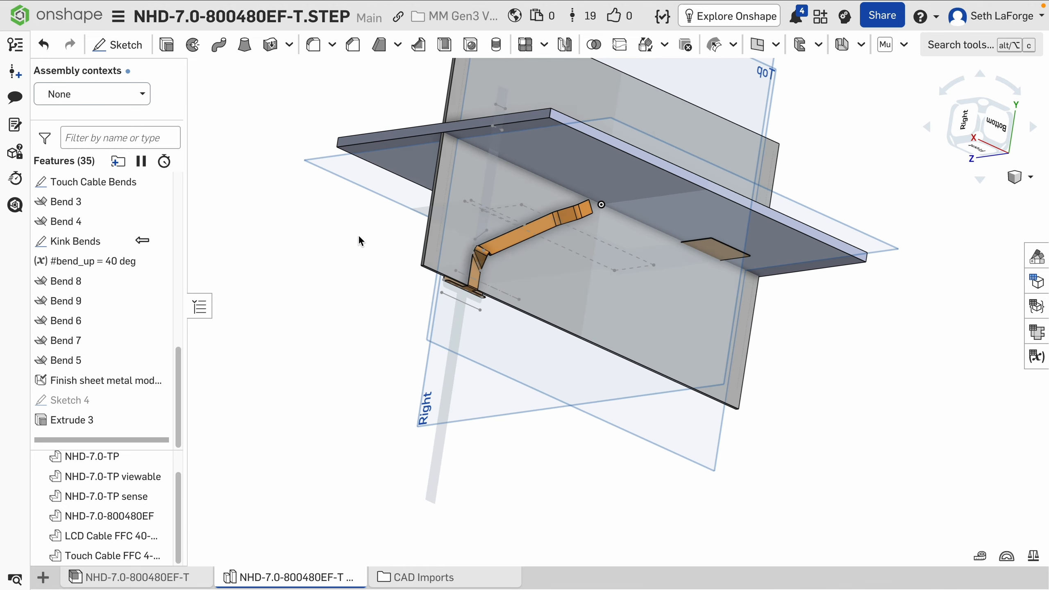
{"action": "left_click", "coordinate": [571, 146]}
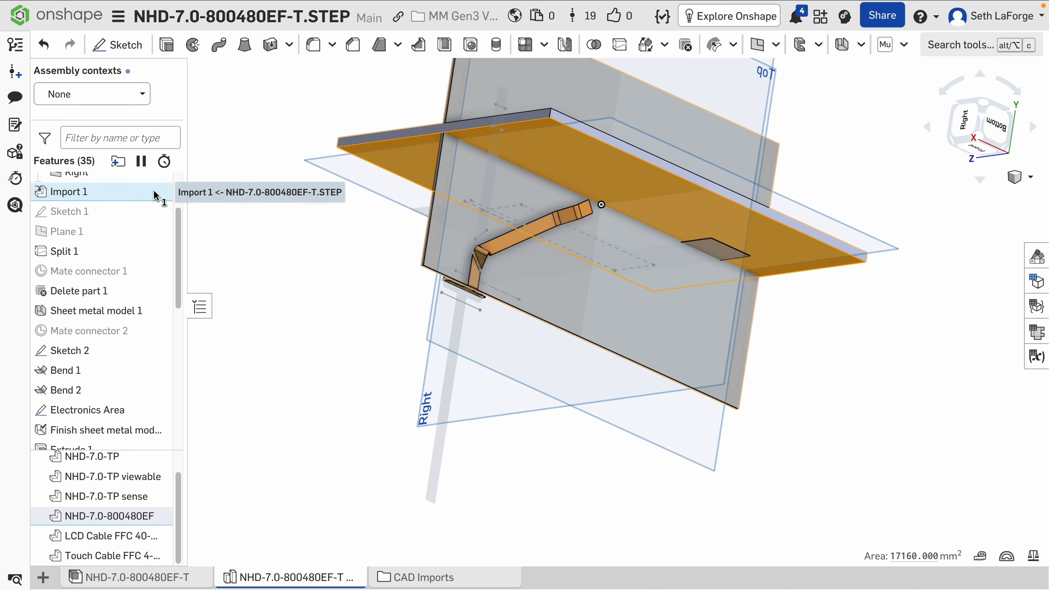
{"action": "left_click", "coordinate": [158, 516]}
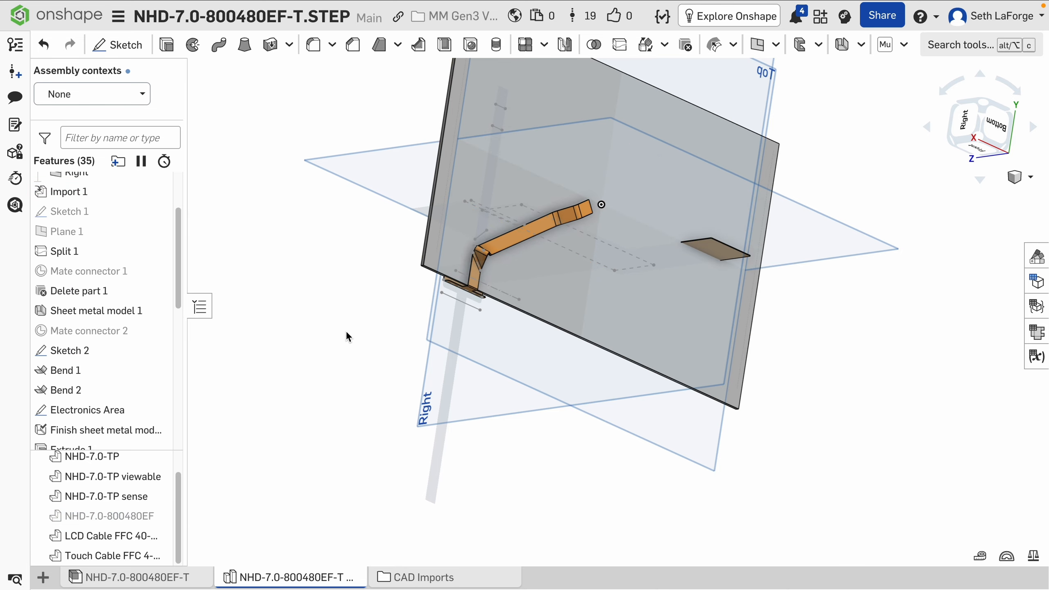
Examine the folded touch cable and the sheet metal and bend features that build it.
{"action": "scroll", "coordinate": [575, 255], "scroll_direction": "up", "scroll_amount": 5}
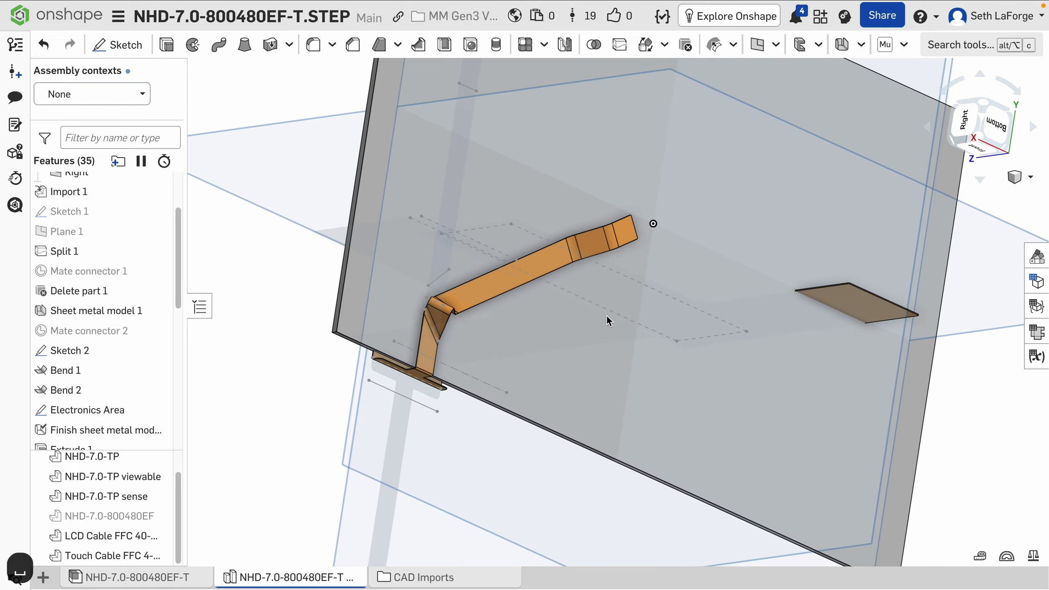
{"action": "right_click_drag", "start_coordinate": [607, 321], "coordinate": [589, 299]}
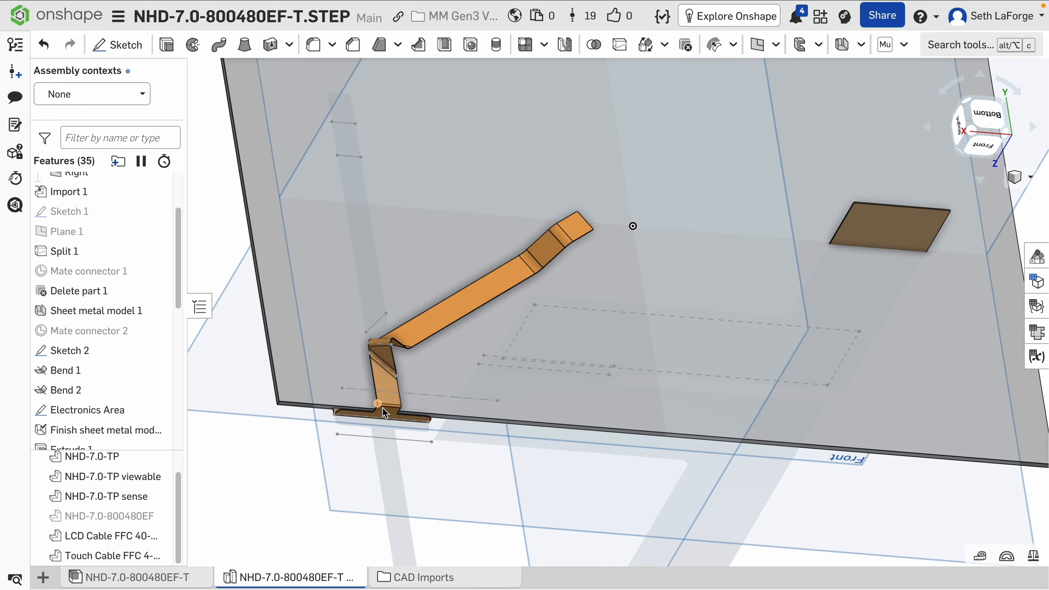
{"action": "left_click", "coordinate": [364, 269]}
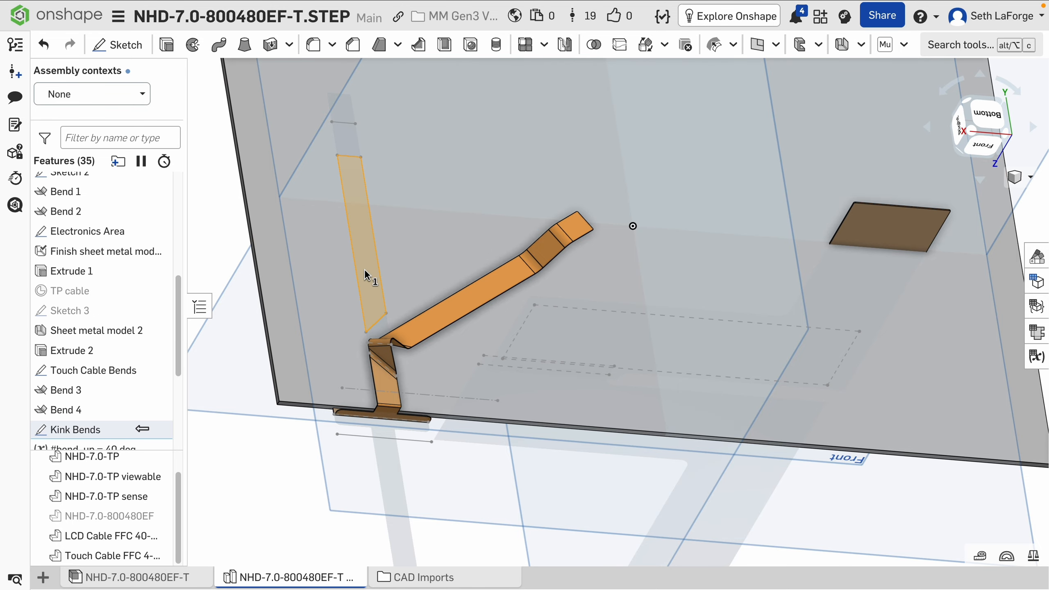
{"action": "scroll", "coordinate": [163, 372], "scroll_direction": "down", "scroll_amount": 4}
{"action": "scroll", "coordinate": [80, 286], "scroll_direction": "up", "scroll_amount": 1}
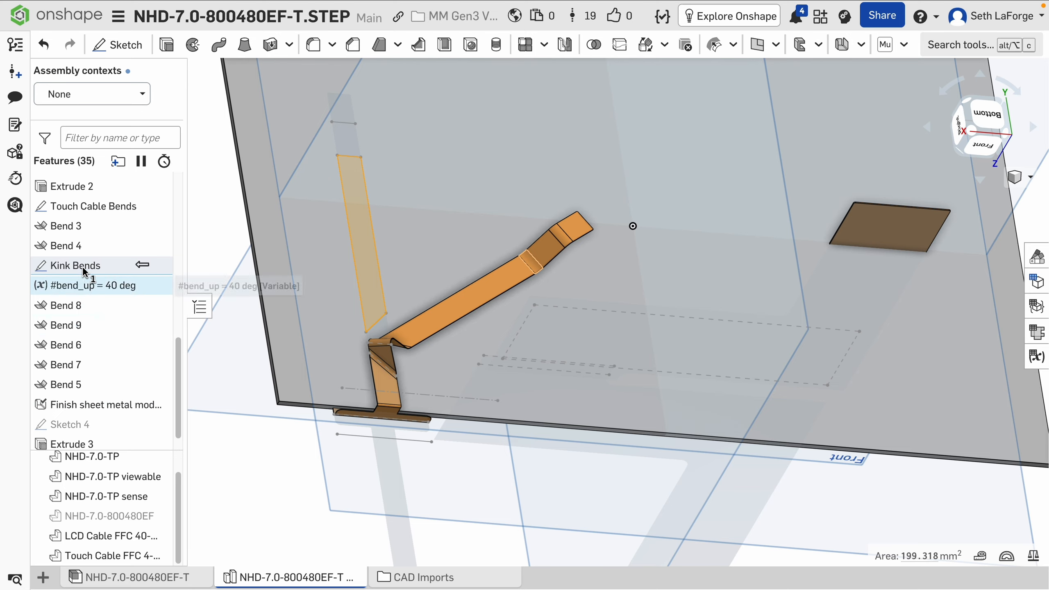
{"action": "scroll", "coordinate": [80, 224], "scroll_direction": "up", "scroll_amount": 4}
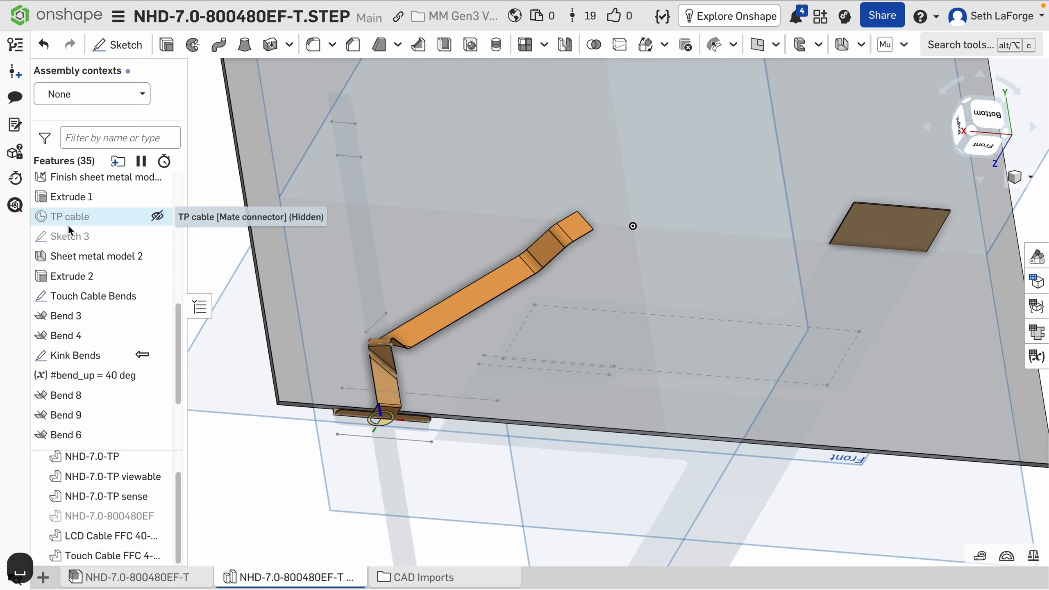
{"action": "scroll", "coordinate": [105, 369], "scroll_direction": "down", "scroll_amount": 3}
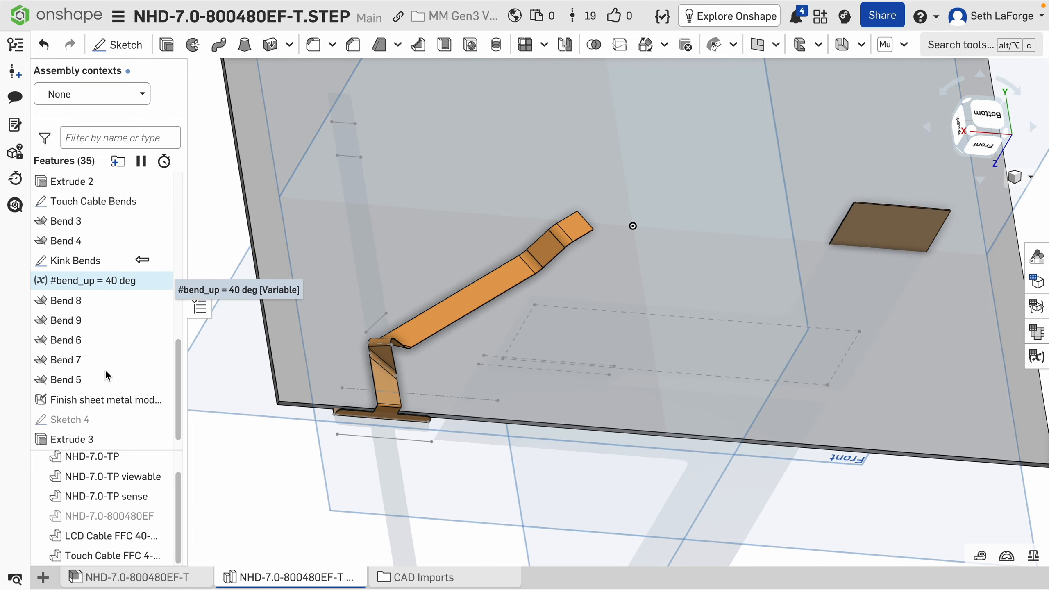
Roll the feature history back to just after Extrude 1 and view the display's original flat touch cable.
{"action": "mouse_move", "coordinate": [121, 441]}
{"action": "left_mouse_down"}
{"action": "mouse_move", "coordinate": [95, 167]}
{"action": "mouse_move", "coordinate": [96, 224]}
{"action": "left_mouse_up"}
{"action": "scroll", "coordinate": [390, 453], "scroll_direction": "down", "scroll_amount": 3}
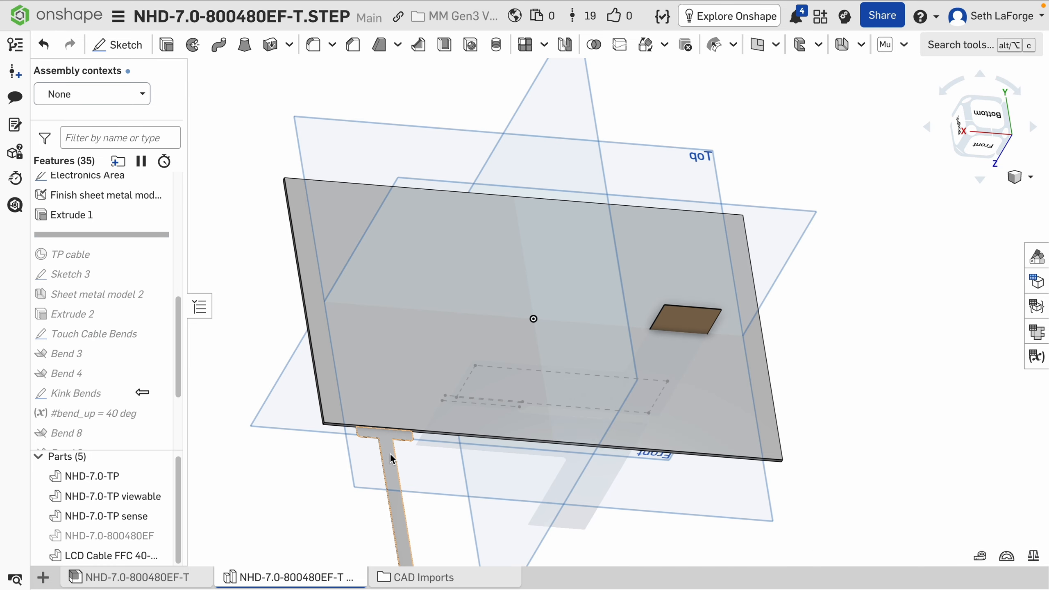
{"action": "middle_click_drag", "start_coordinate": [441, 554], "coordinate": [409, 327]}
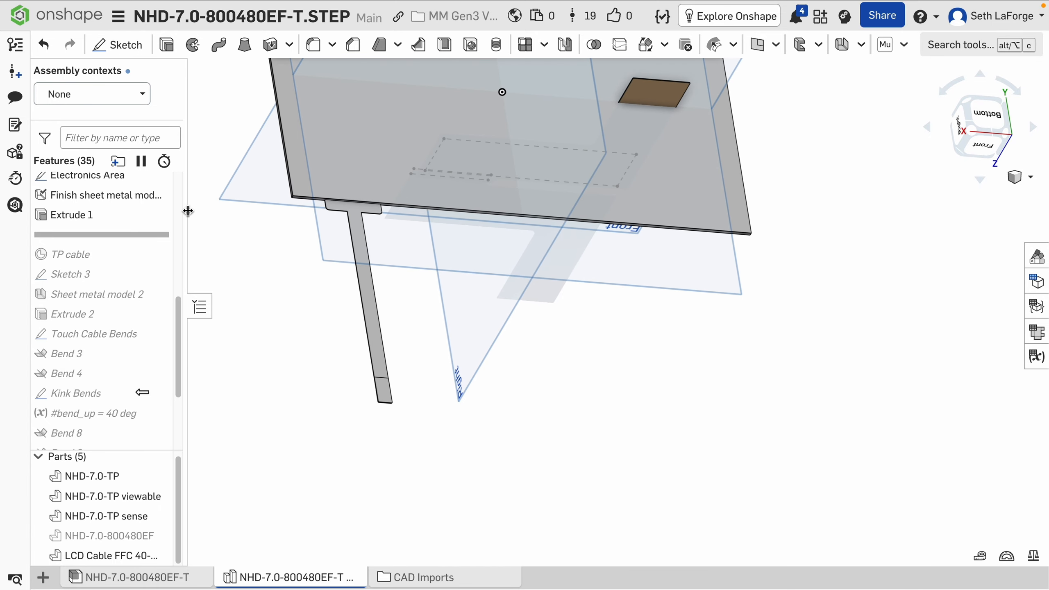
Advance the feature history past Sketch 3 to just after Bend 4 to review the touch cable's first bends.
{"action": "mouse_move", "coordinate": [111, 235]}
{"action": "left_mouse_down"}
{"action": "mouse_move", "coordinate": [99, 285]}
{"action": "mouse_move", "coordinate": [86, 267]}
{"action": "left_mouse_up"}
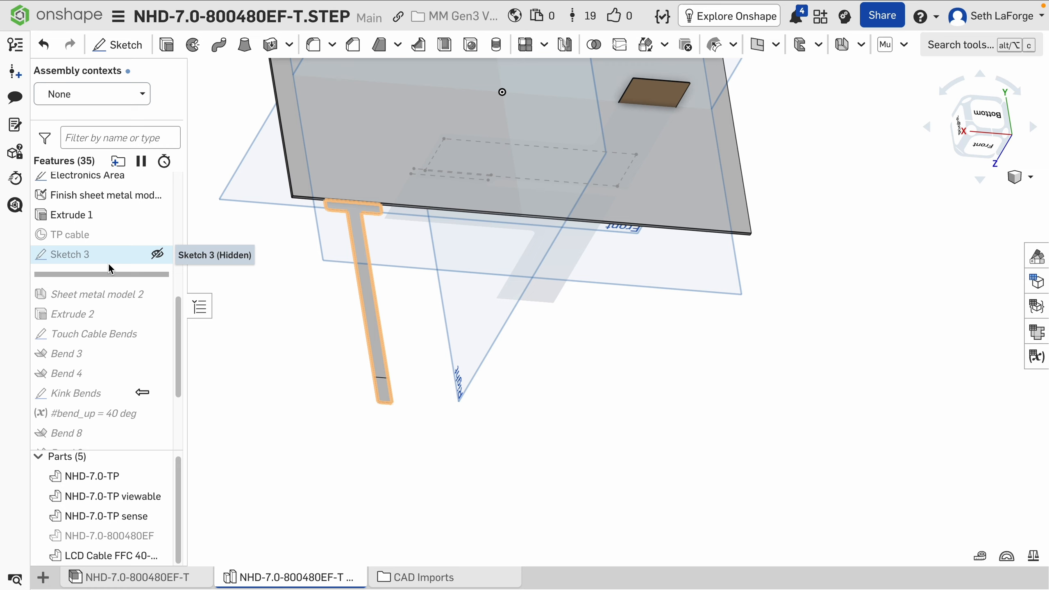
{"action": "left_click_drag", "start_coordinate": [105, 275], "coordinate": [106, 388]}
{"action": "middle_click_drag", "start_coordinate": [334, 160], "coordinate": [333, 285]}
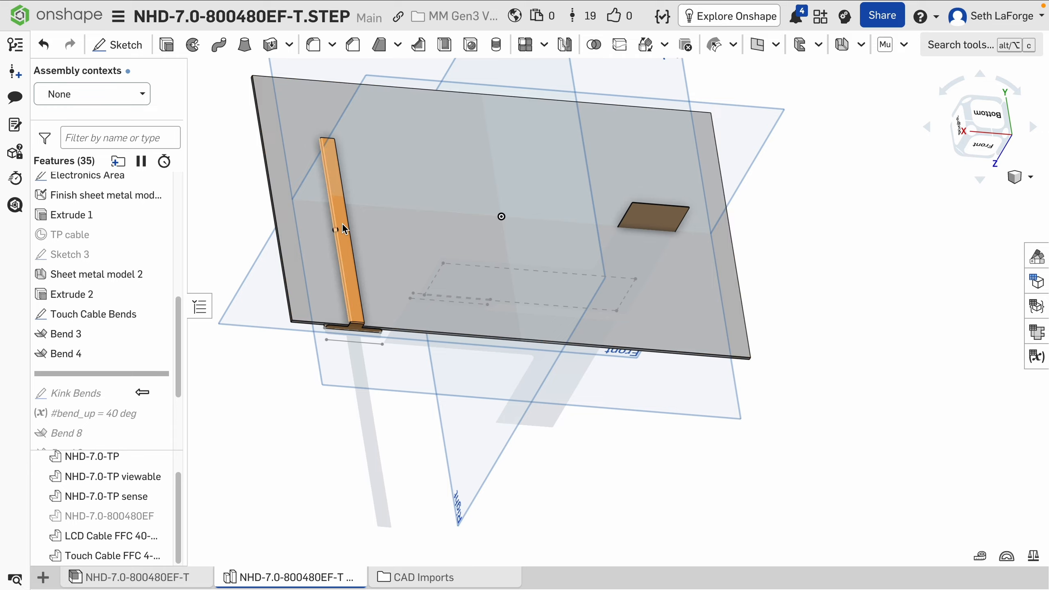
{"action": "scroll", "coordinate": [120, 358], "scroll_direction": "down", "scroll_amount": 3}
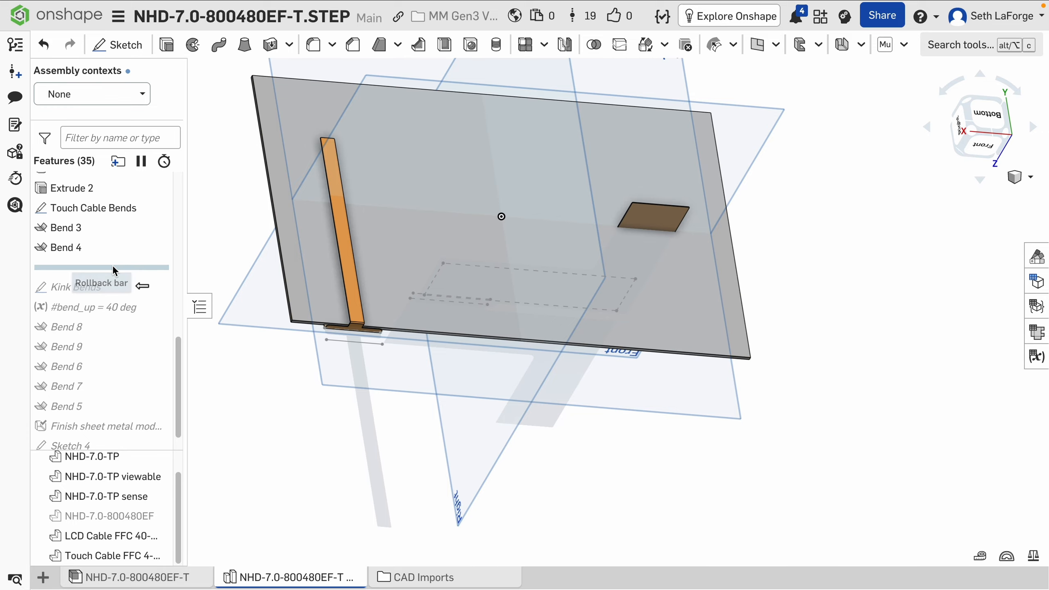
Advance the history past the Kink Bends sketch, open it to inspect its bend lines, and close it without changes.
{"action": "left_click_drag", "start_coordinate": [110, 267], "coordinate": [101, 286]}
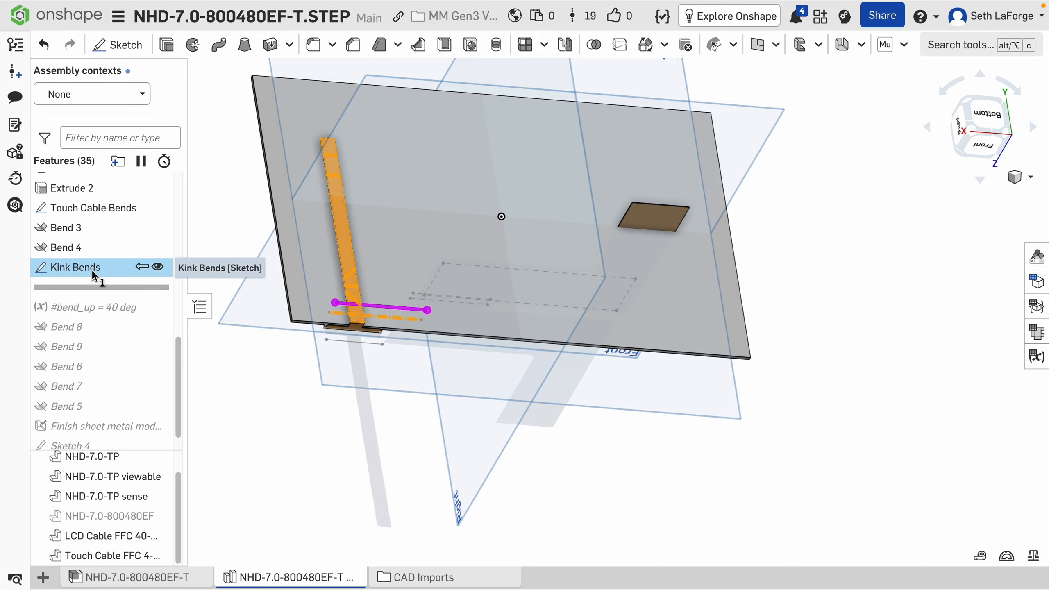
{"action": "double_click", "coordinate": [94, 276]}
{"action": "middle_click_drag", "start_coordinate": [416, 273], "coordinate": [531, 296]}
{"action": "scroll", "coordinate": [531, 297], "scroll_direction": "up", "scroll_amount": 2}
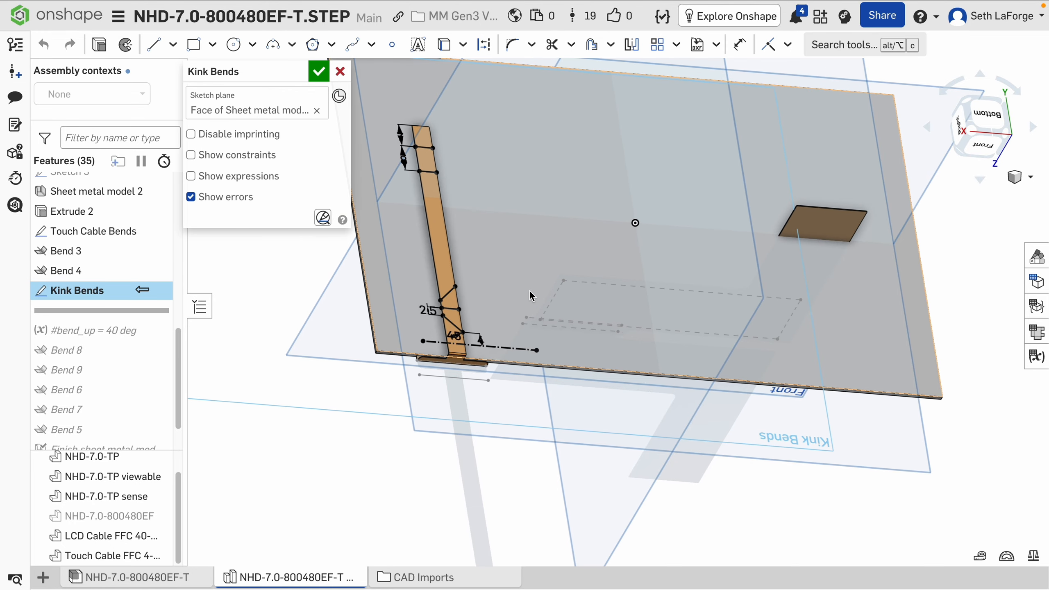
{"action": "left_click", "coordinate": [346, 70]}
{"action": "scroll", "coordinate": [108, 298], "scroll_direction": "down", "scroll_amount": 1}
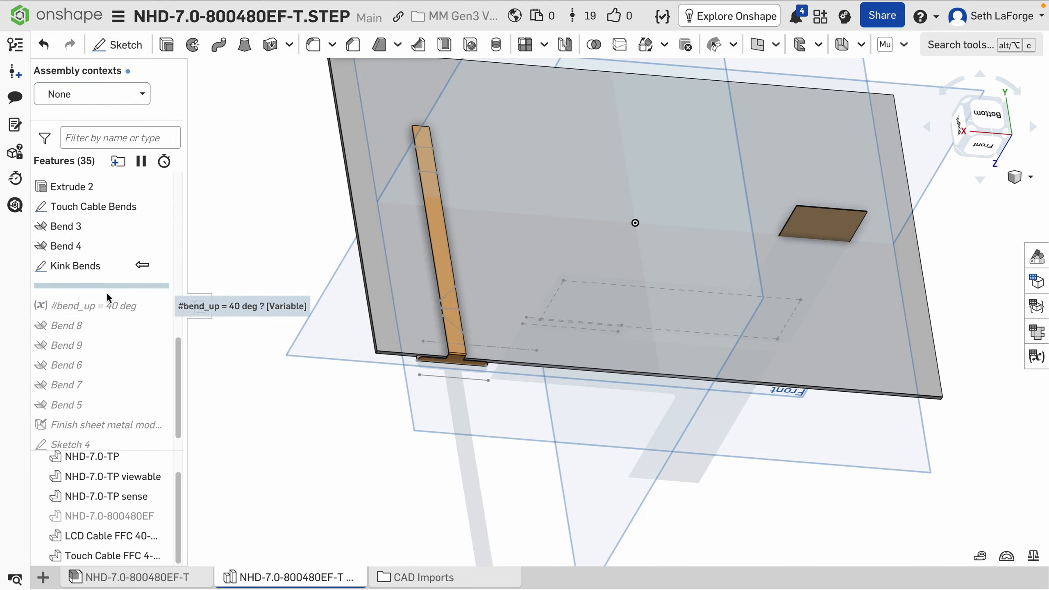
Roll the feature history forward to the end after Extrude 3 and set the assembly context to Context 1.
{"action": "mouse_move", "coordinate": [107, 289]}
{"action": "left_mouse_down"}
{"action": "mouse_move", "coordinate": [106, 520]}
{"action": "mouse_move", "coordinate": [103, 434]}
{"action": "mouse_move", "coordinate": [106, 444]}
{"action": "left_mouse_up"}
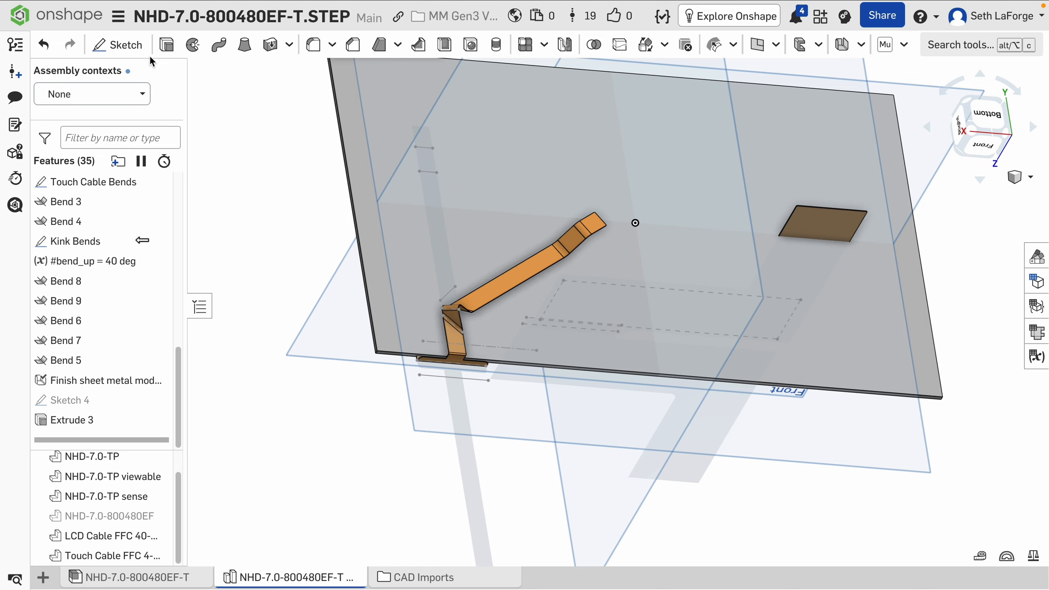
{"action": "left_click", "coordinate": [93, 94]}
{"action": "left_click", "coordinate": [70, 142]}
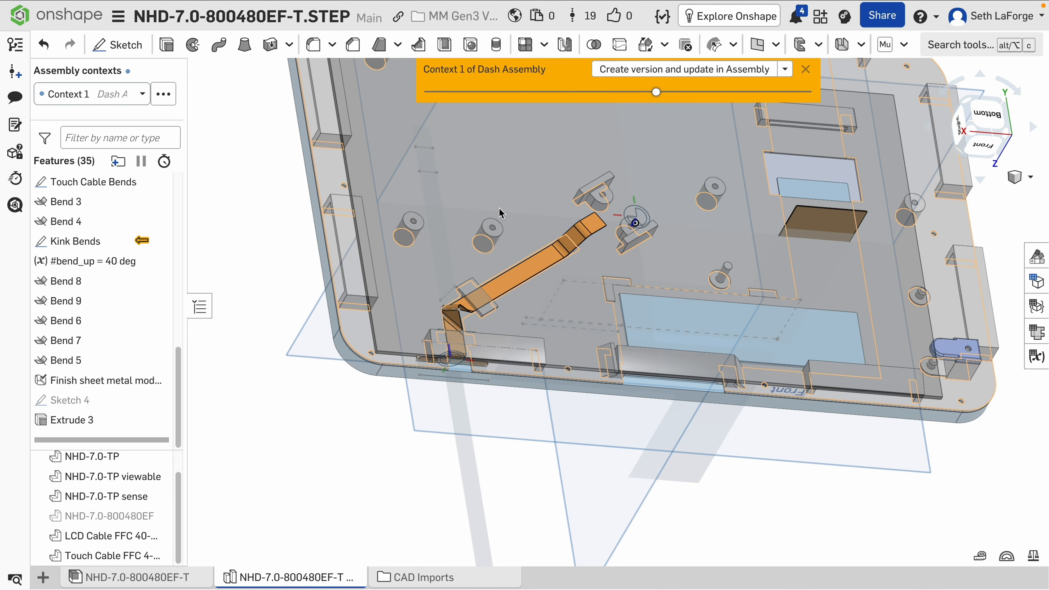
{"action": "scroll", "coordinate": [500, 214], "scroll_direction": "up", "scroll_amount": 3}
{"action": "right_click_drag", "start_coordinate": [589, 242], "coordinate": [581, 256]}
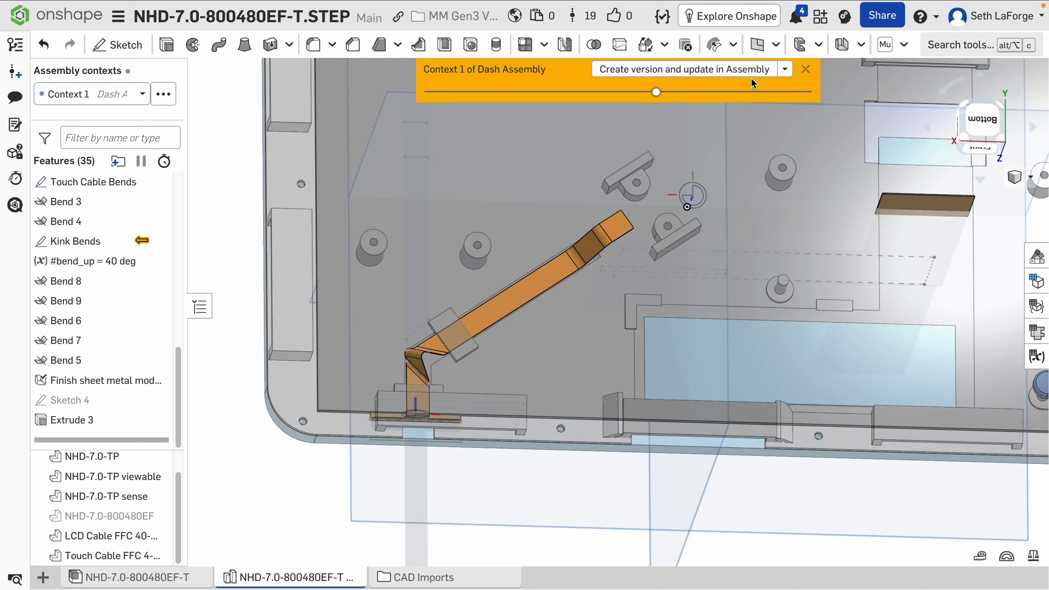
{"action": "middle_click_drag", "start_coordinate": [707, 171], "coordinate": [646, 255]}
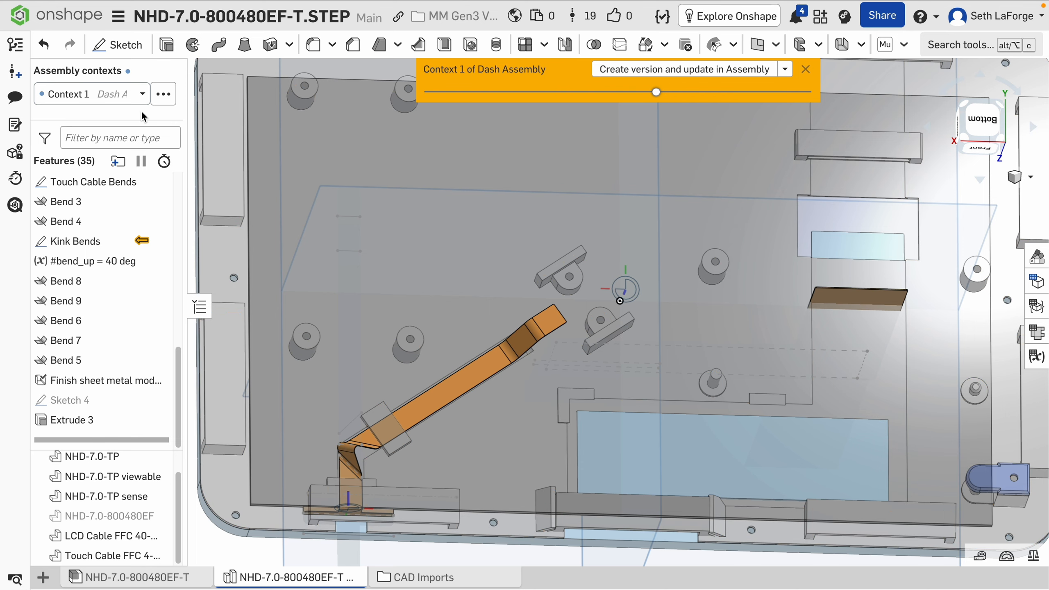
Update Context 1 to the current state of Dash Assembly.
{"action": "left_click", "coordinate": [163, 94]}
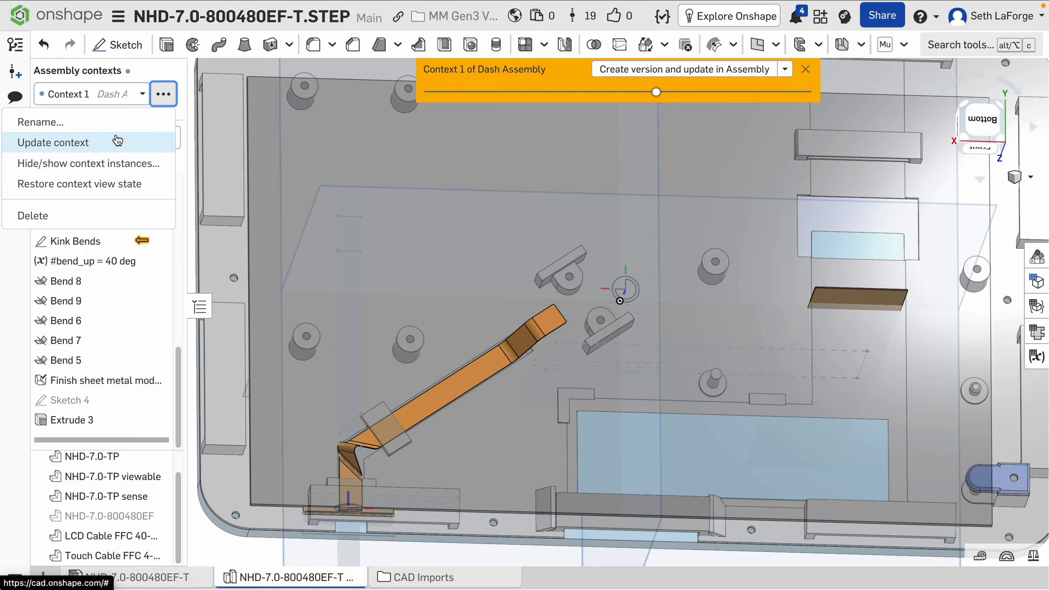
{"action": "left_click", "coordinate": [117, 141]}
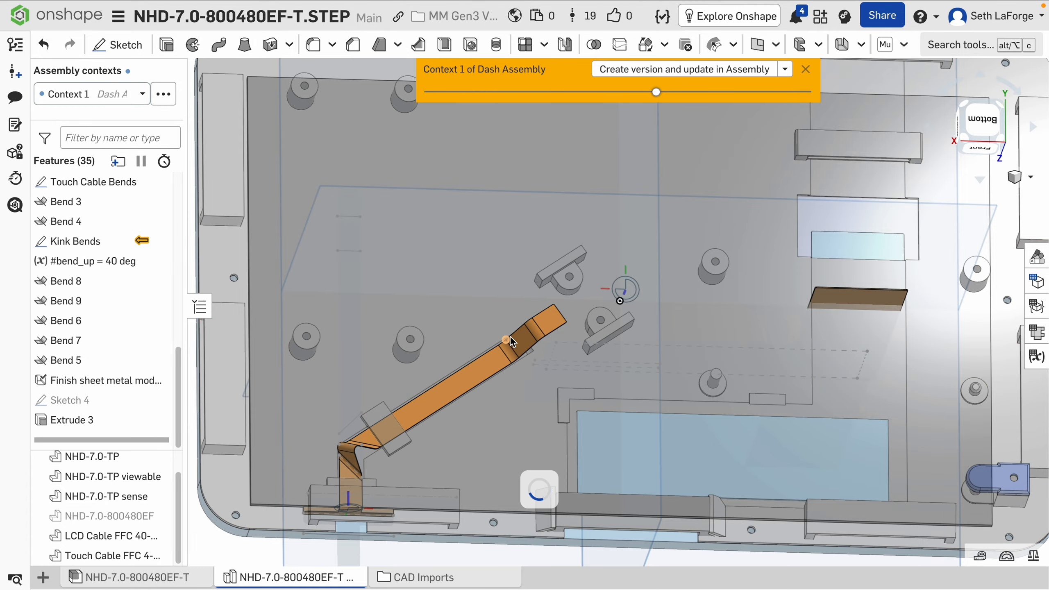
{"action": "right_click_drag", "start_coordinate": [440, 350], "coordinate": [443, 345]}
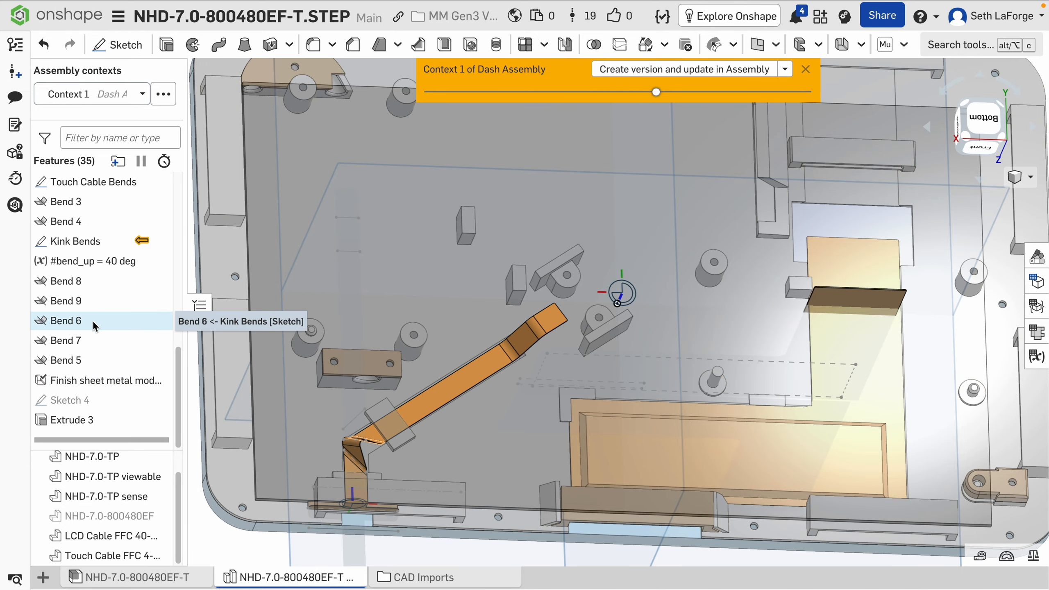
Set the bend_up variable to 50 deg and view the touch cable against the housing.
{"action": "double_click", "coordinate": [95, 264]}
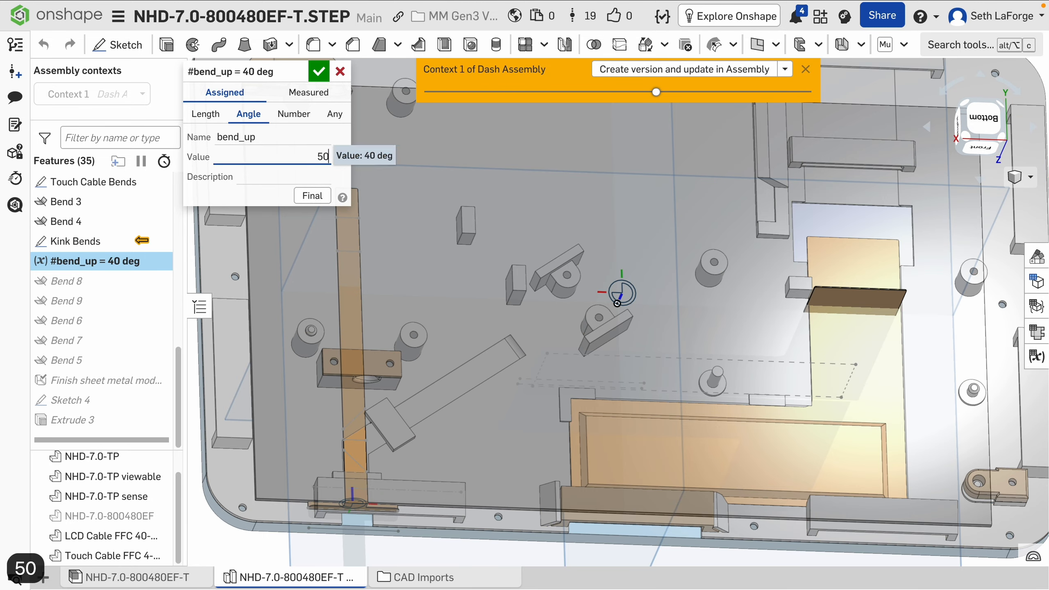
{"action": "left_click", "coordinate": [318, 75]}
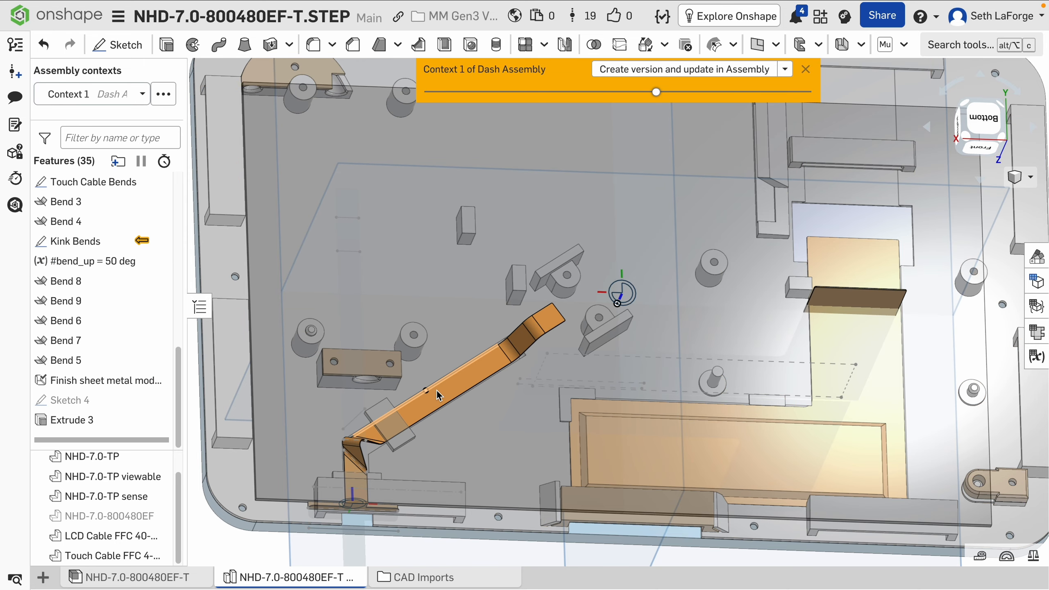
{"action": "right_click_drag", "start_coordinate": [471, 415], "coordinate": [492, 430]}
{"action": "right_click_drag", "start_coordinate": [480, 418], "coordinate": [508, 446]}
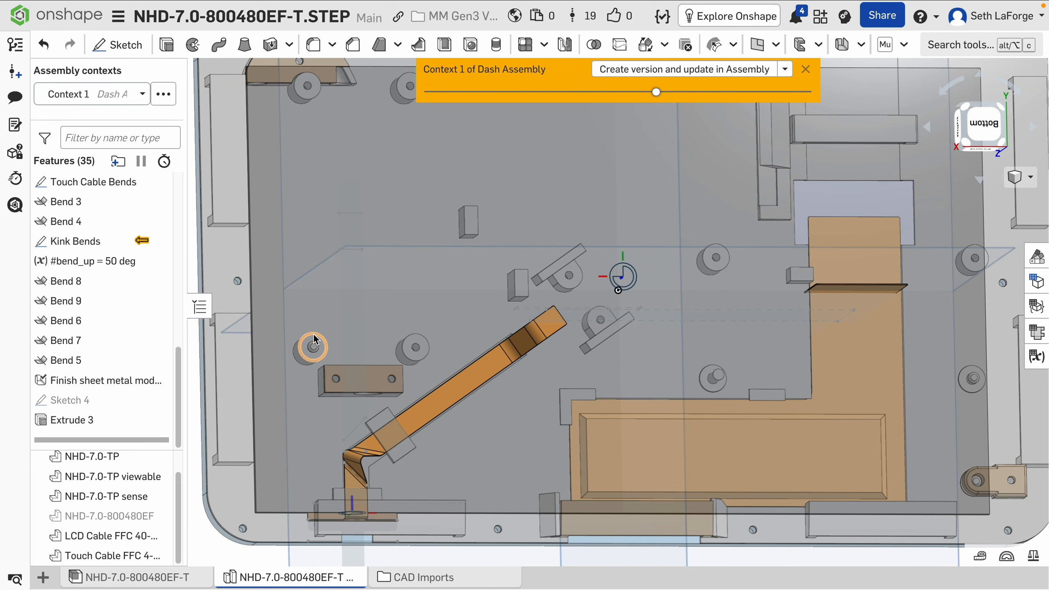
Undo the last bend_up variable change and tilt the view towards the touch cable's fold.
{"action": "key", "text": "super+z"}
{"action": "key", "text": "shift+super+z"}
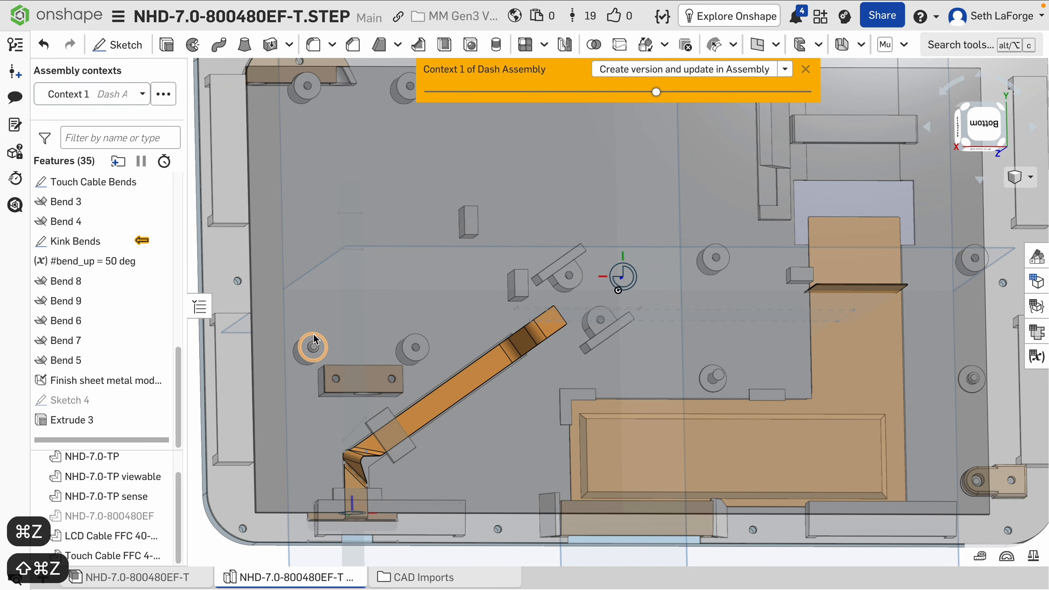
{"action": "key", "text": "super+z"}
{"action": "right_click_drag", "start_coordinate": [587, 431], "coordinate": [507, 372]}
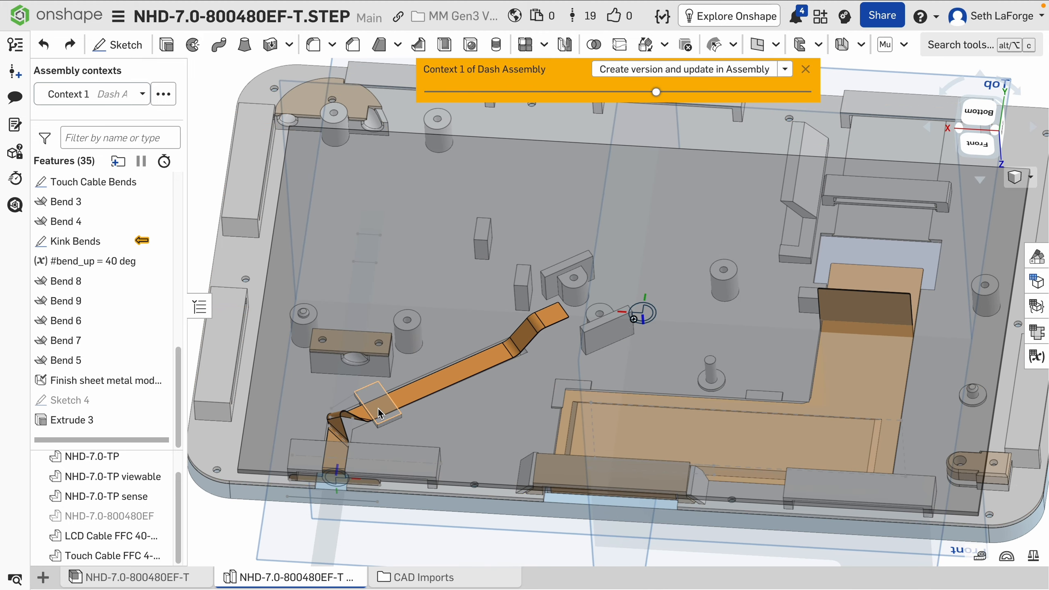
Set the diagonal fold line's angle in the Kink Bends sketch to 40 deg and accept the sketch.
{"action": "double_click", "coordinate": [71, 242]}
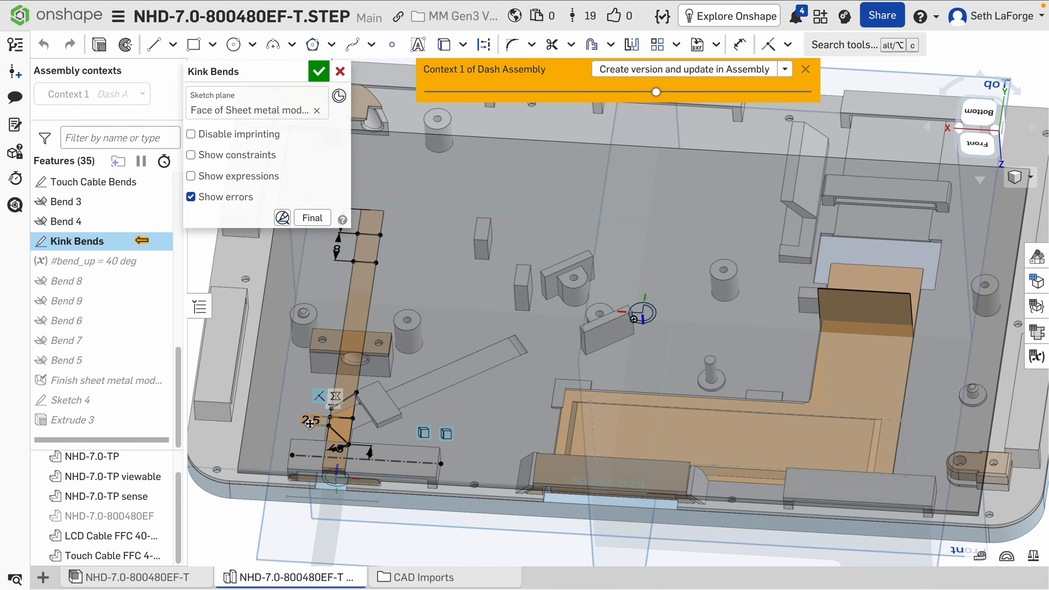
{"action": "scroll", "coordinate": [367, 412], "scroll_direction": "up", "scroll_amount": 5}
{"action": "scroll", "coordinate": [367, 412], "scroll_direction": "down", "scroll_amount": 4}
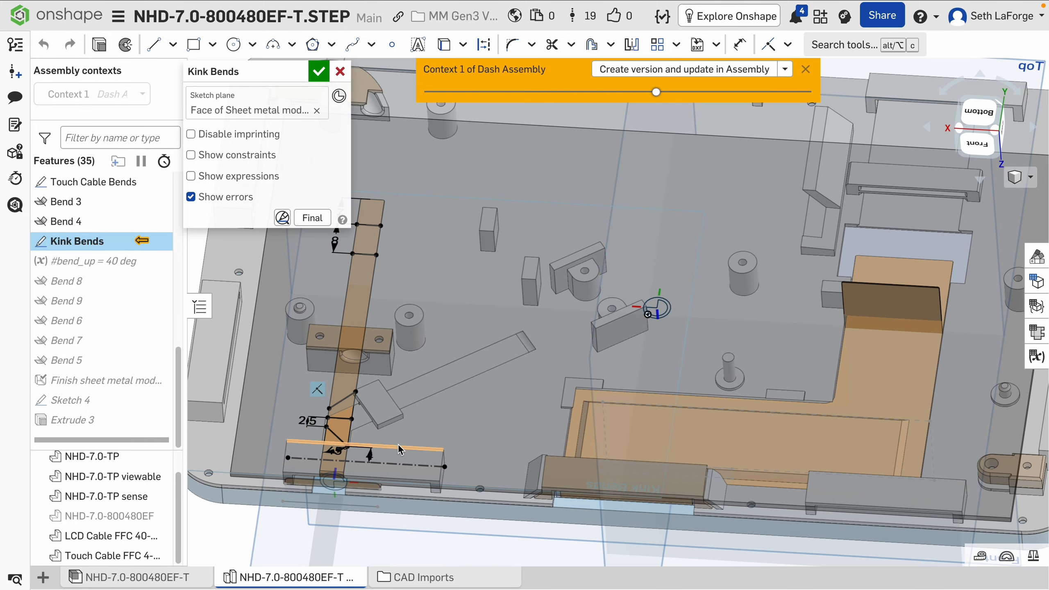
{"action": "scroll", "coordinate": [347, 450], "scroll_direction": "up", "scroll_amount": 1}
{"action": "double_click", "coordinate": [336, 450]}
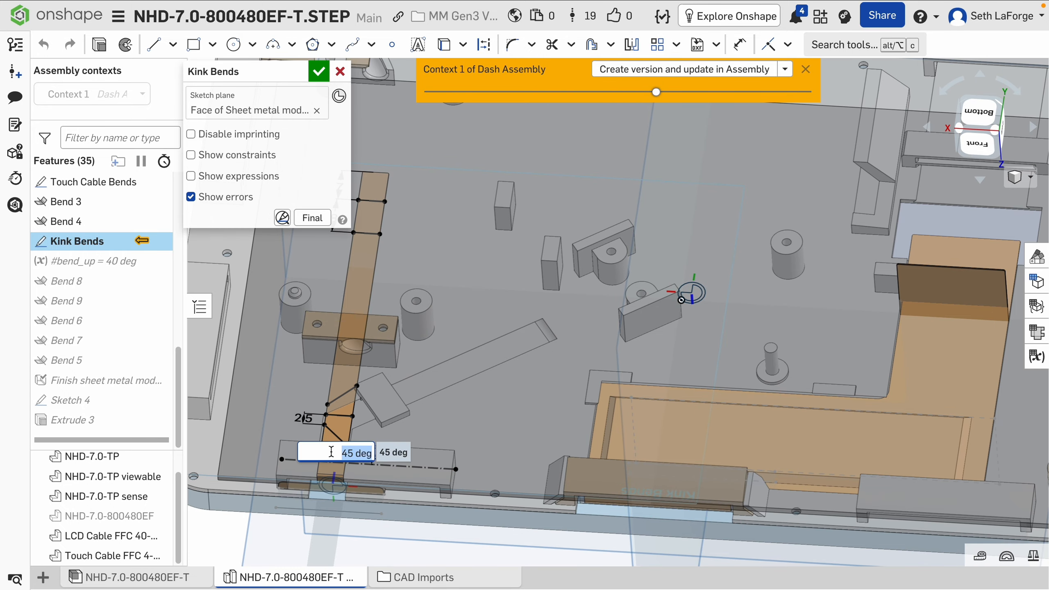
{"action": "type", "text": "40"}
{"action": "key", "text": "Return"}
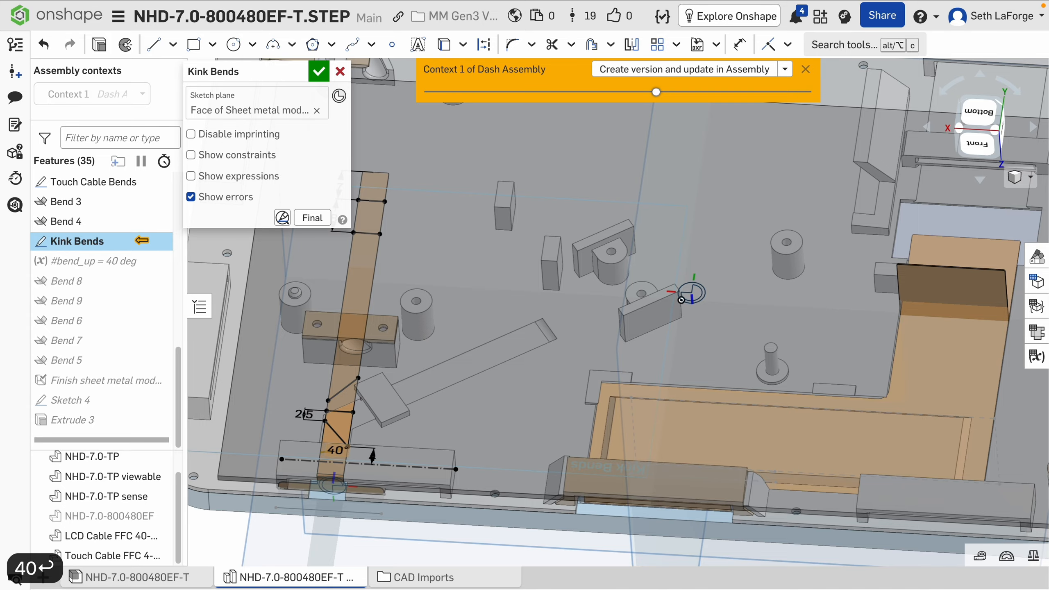
{"action": "left_click", "coordinate": [318, 71]}
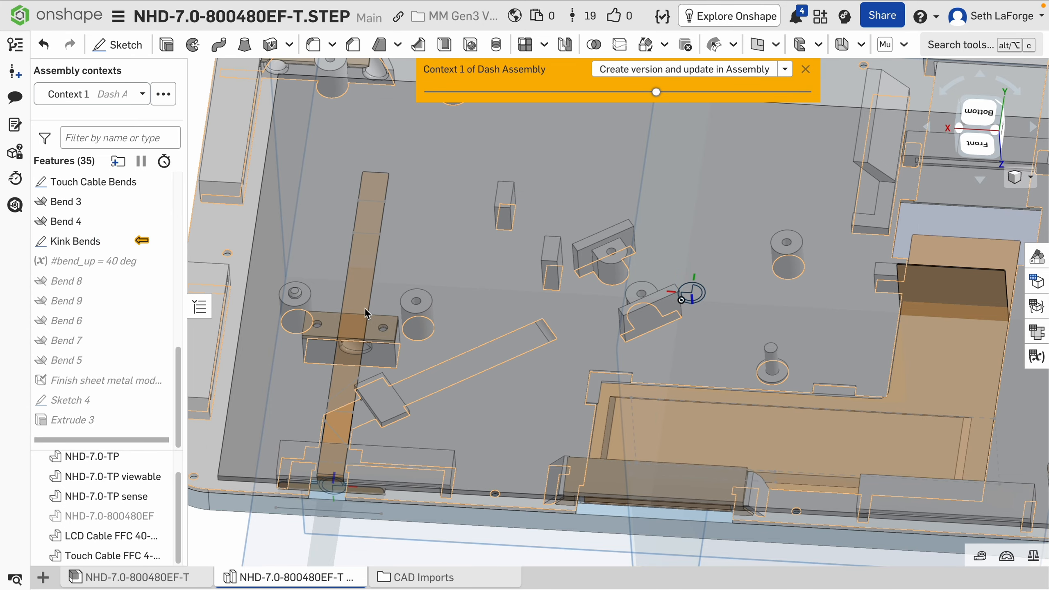
Create a version of the display with the rerouted touch cable and update it in Dash Assembly.
{"action": "scroll", "coordinate": [423, 446], "scroll_direction": "up", "scroll_amount": 1}
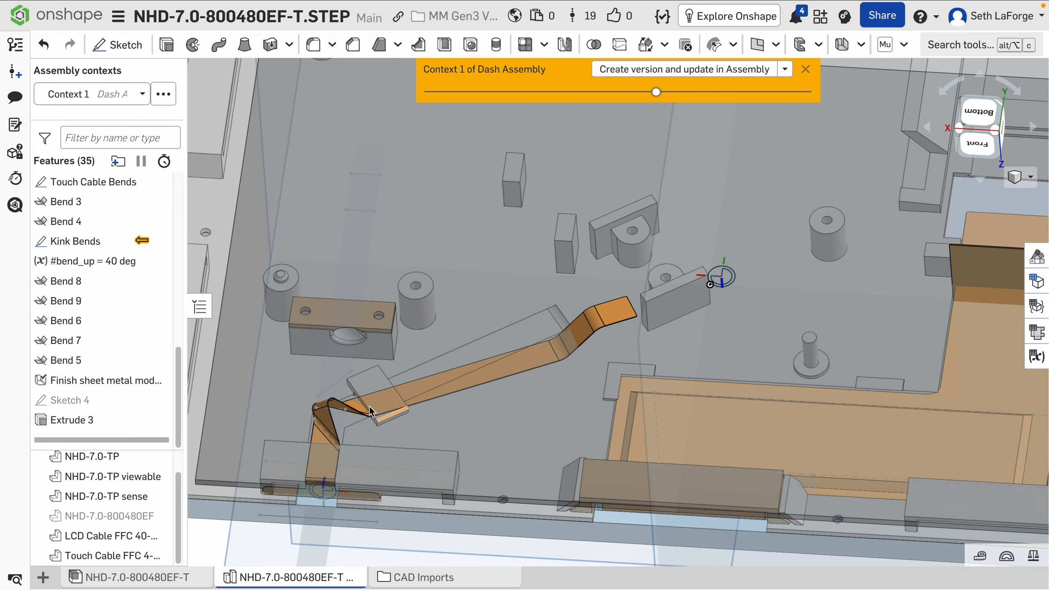
{"action": "right_click_drag", "start_coordinate": [498, 432], "coordinate": [529, 410]}
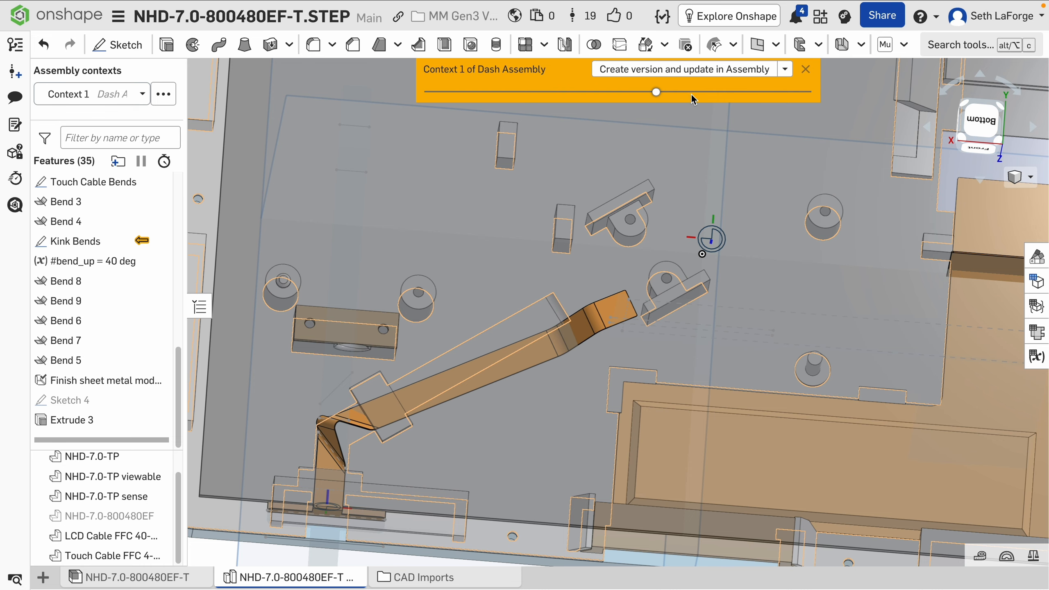
{"action": "left_click", "coordinate": [702, 70]}
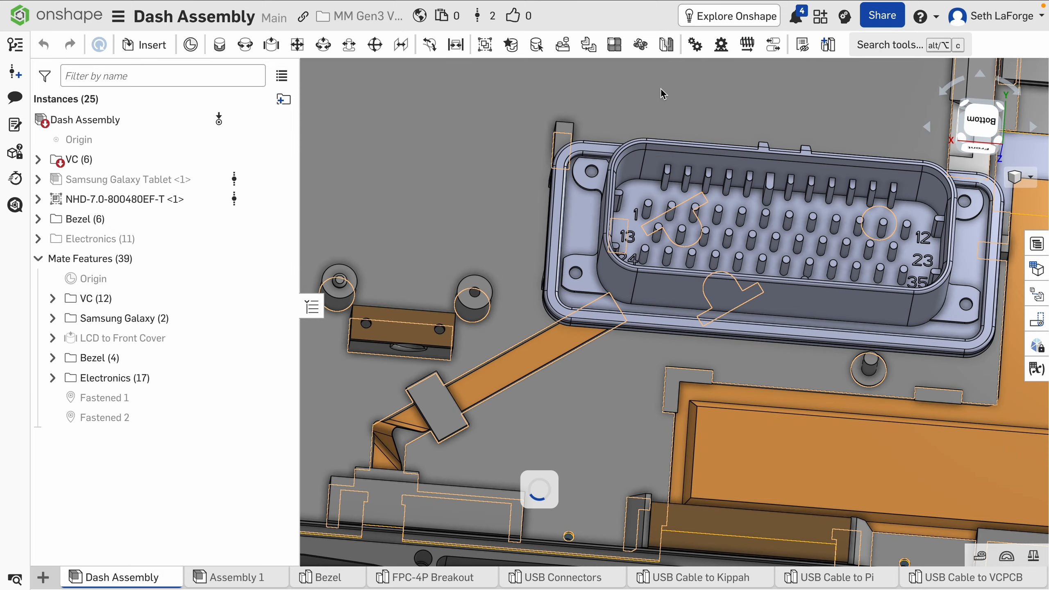
{"action": "mouse_move", "coordinate": [325, 3]}
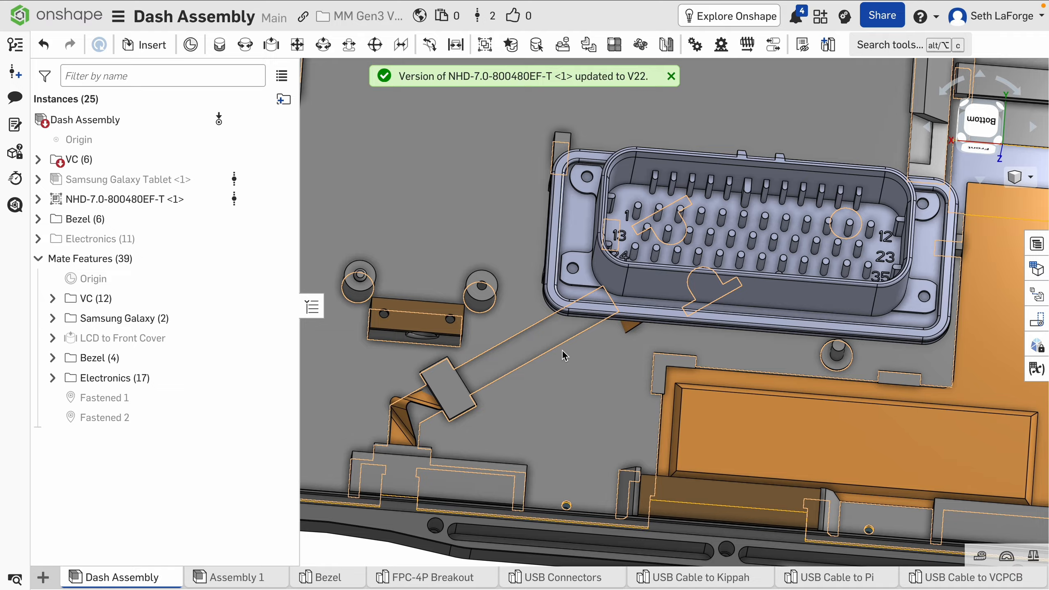
Hide the VC folder and show the Electronics folder to view the touch cable among the electronics.
{"action": "scroll", "coordinate": [566, 324], "scroll_direction": "down", "scroll_amount": 10}
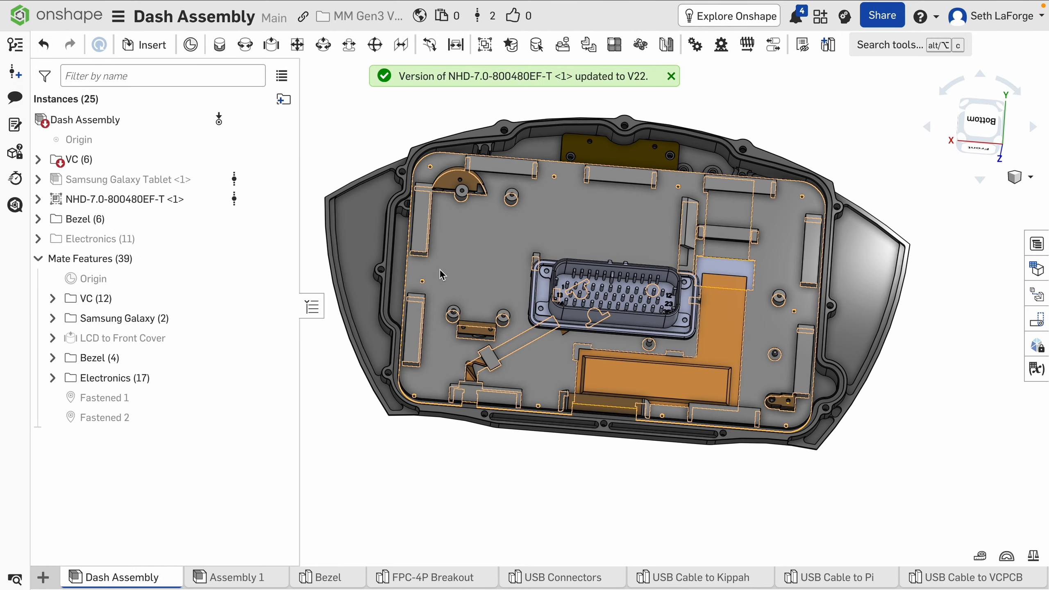
{"action": "mouse_move", "coordinate": [436, 344]}
{"action": "right_mouse_down"}
{"action": "mouse_move", "coordinate": [434, 319]}
{"action": "mouse_move", "coordinate": [449, 335]}
{"action": "right_mouse_up"}
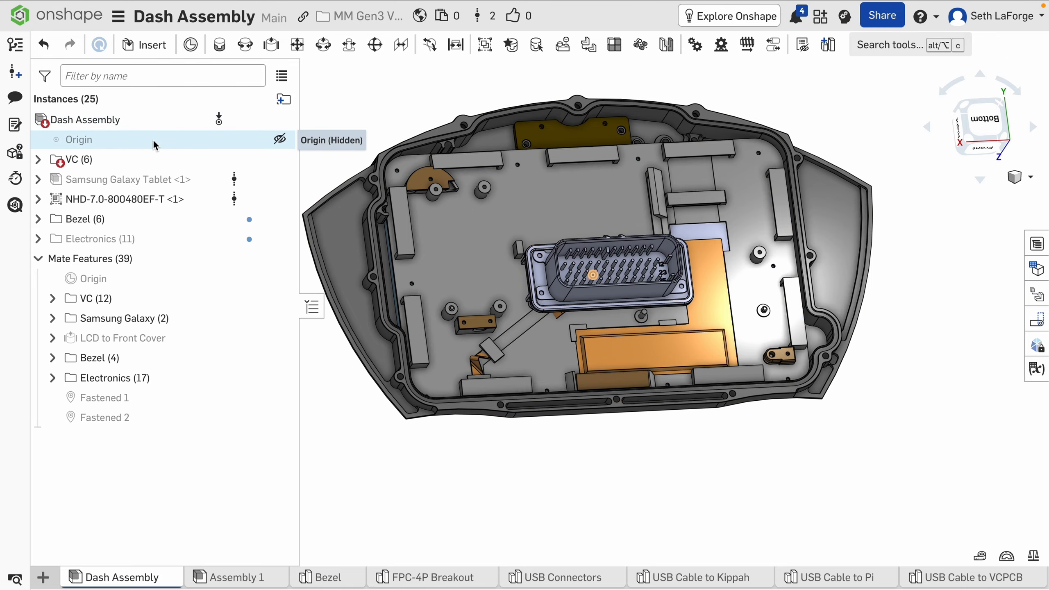
{"action": "scroll", "coordinate": [489, 370], "scroll_direction": "up", "scroll_amount": 2}
{"action": "right_click_drag", "start_coordinate": [489, 371], "coordinate": [519, 384]}
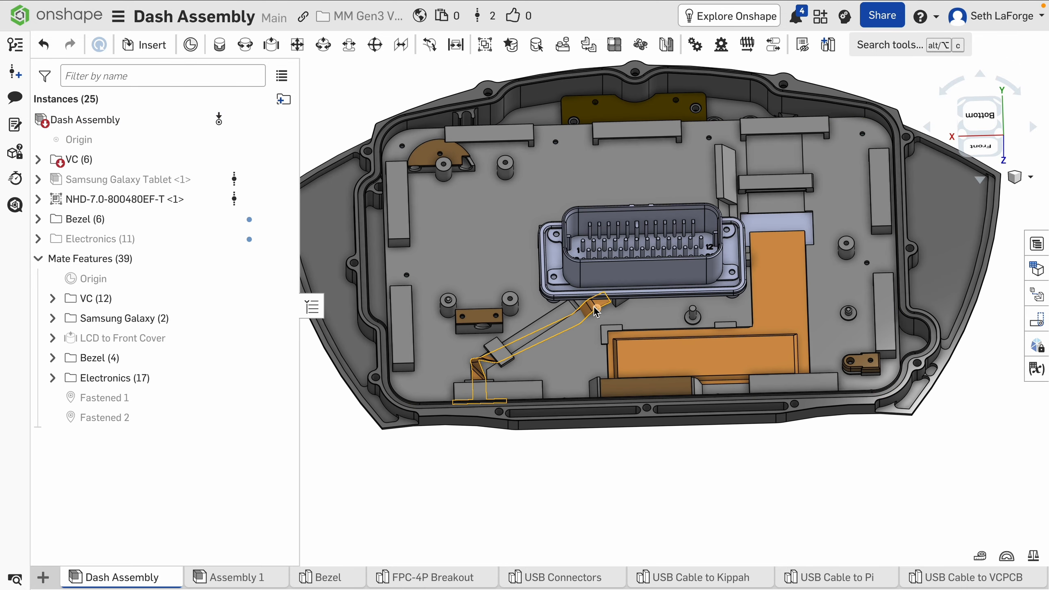
{"action": "right_click_drag", "start_coordinate": [595, 314], "coordinate": [584, 341]}
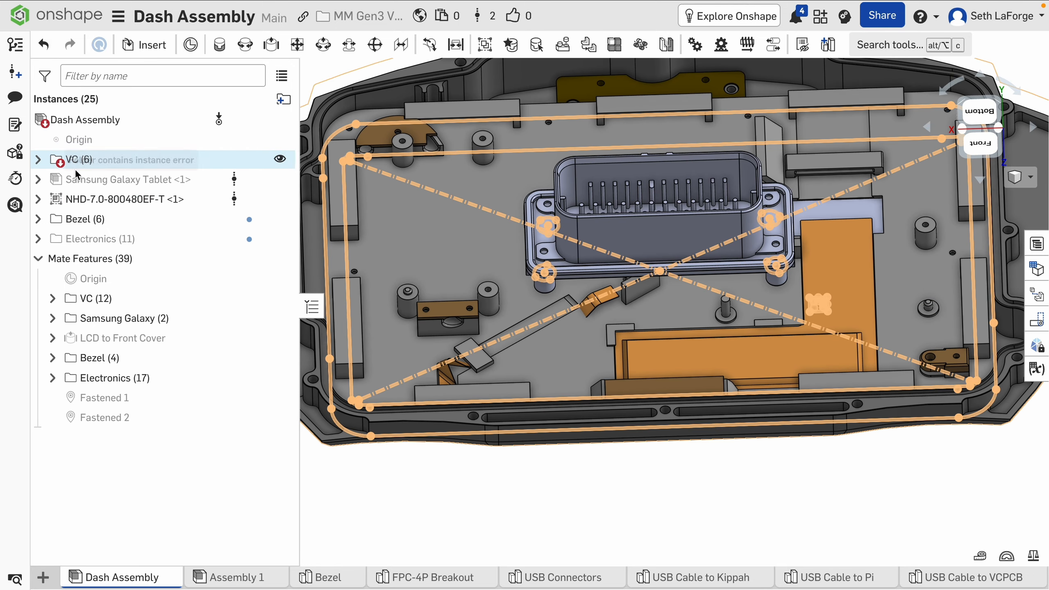
{"action": "left_click", "coordinate": [280, 161]}
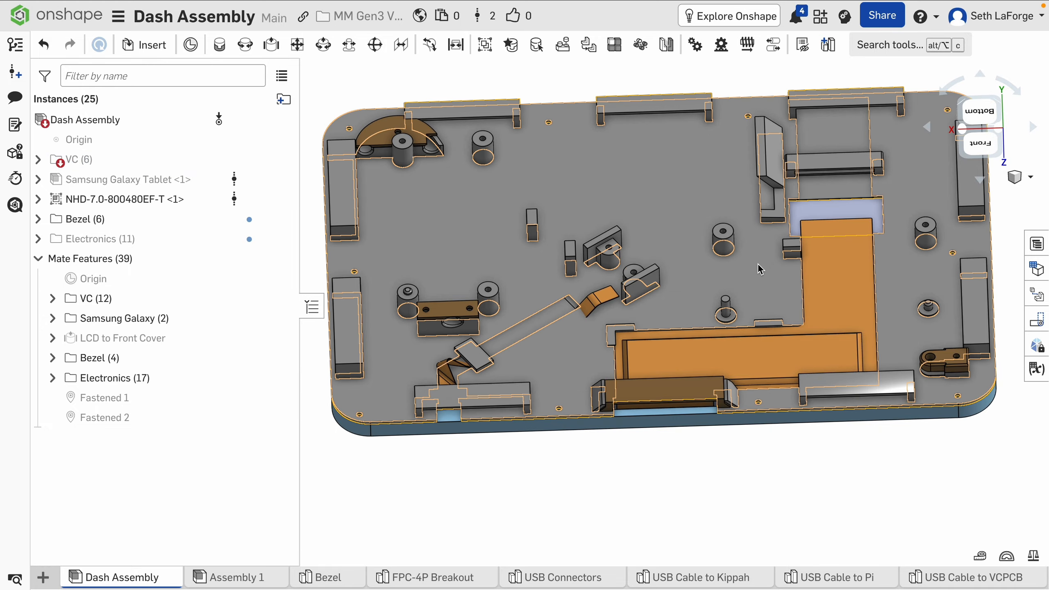
{"action": "scroll", "coordinate": [663, 285], "scroll_direction": "up", "scroll_amount": 5}
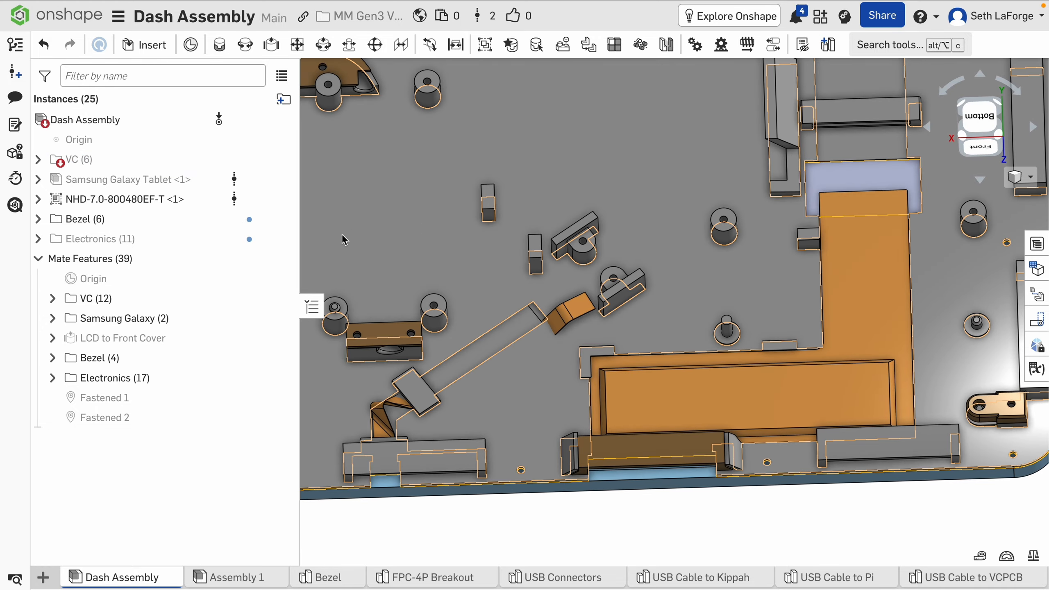
{"action": "left_click", "coordinate": [280, 240]}
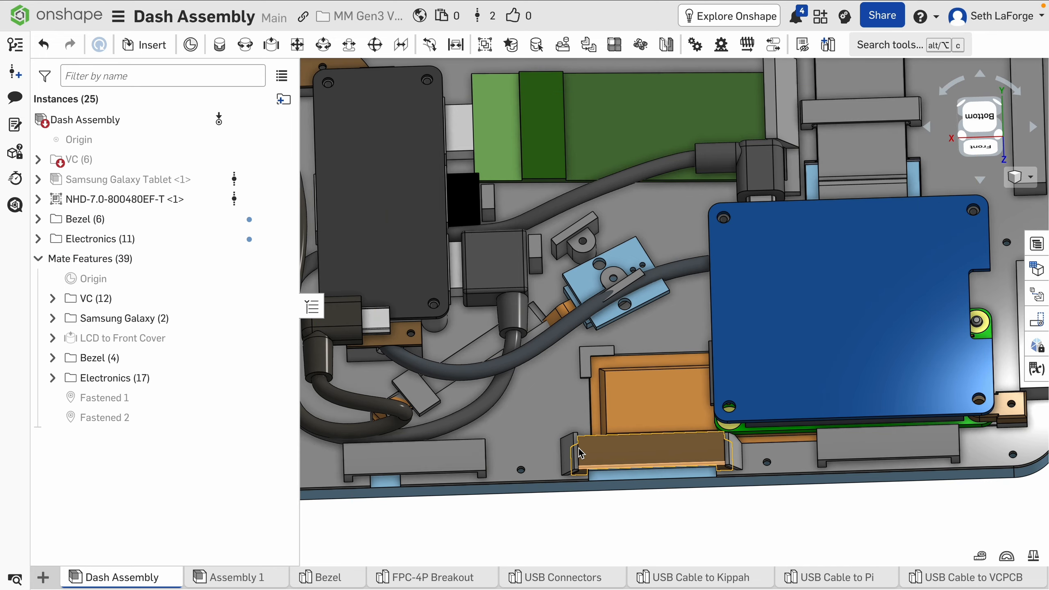
In the Bezel part studio, update the Dash assembly context to bring in the rerouted touch cable.
{"action": "left_click", "coordinate": [337, 582]}
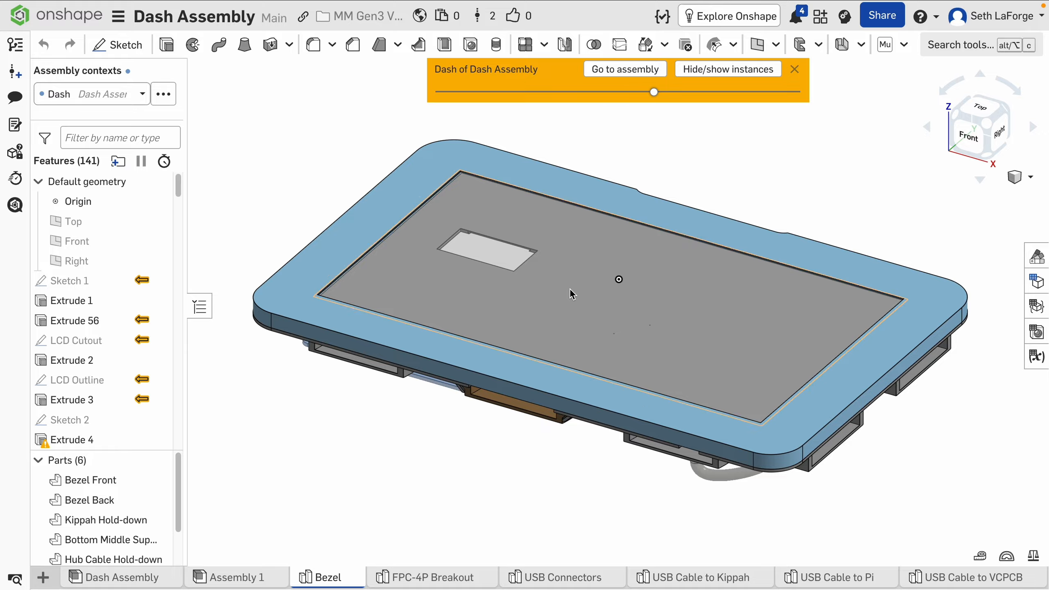
{"action": "right_click_drag", "start_coordinate": [571, 293], "coordinate": [558, 267]}
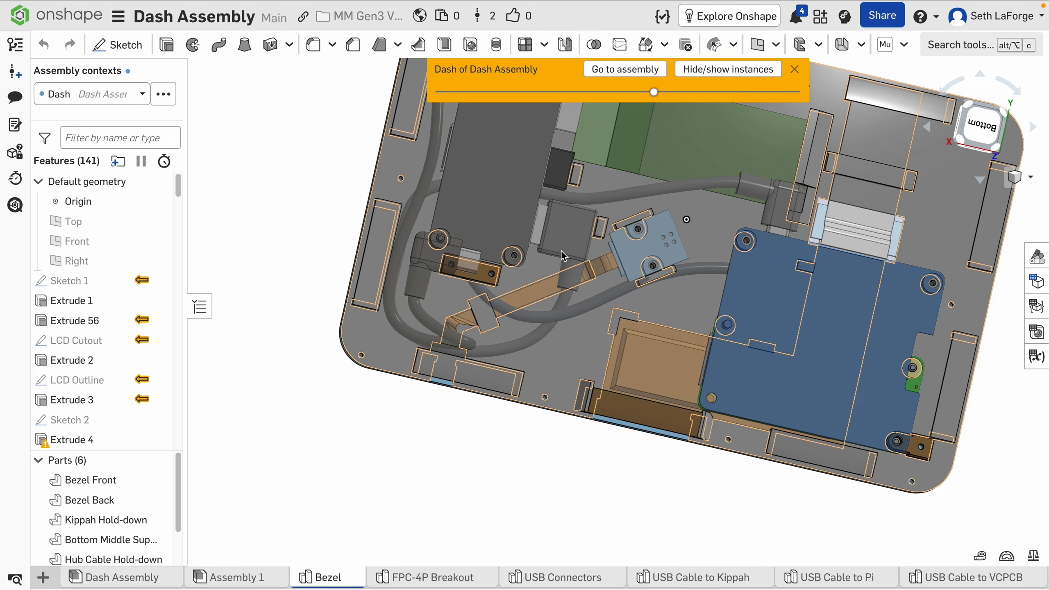
{"action": "left_click", "coordinate": [164, 98]}
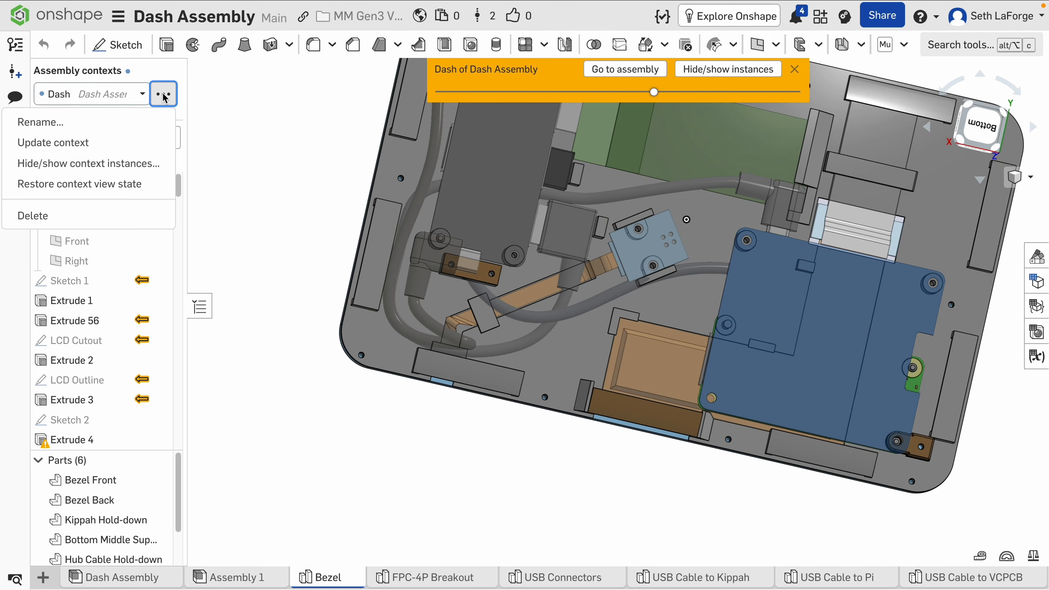
{"action": "left_click", "coordinate": [122, 144]}
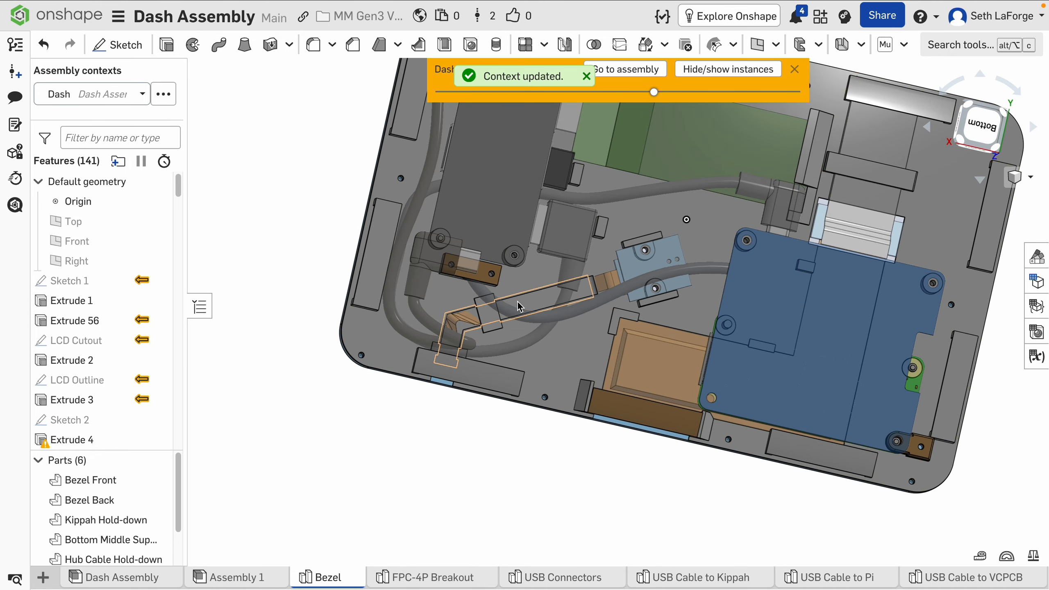
{"action": "scroll", "coordinate": [583, 302], "scroll_direction": "up", "scroll_amount": 2}
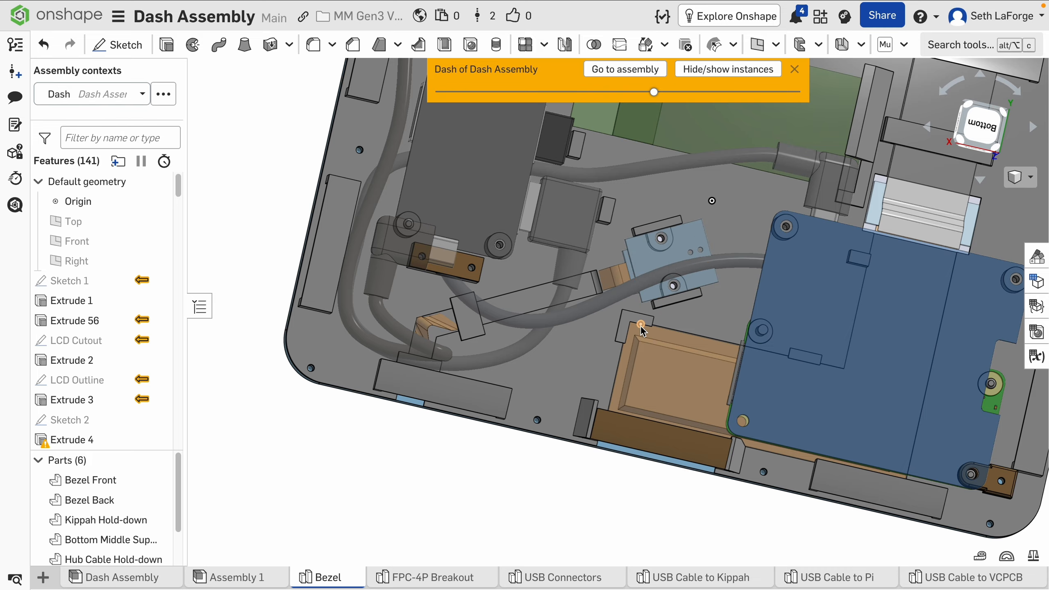
{"action": "right_click_drag", "start_coordinate": [641, 330], "coordinate": [620, 321]}
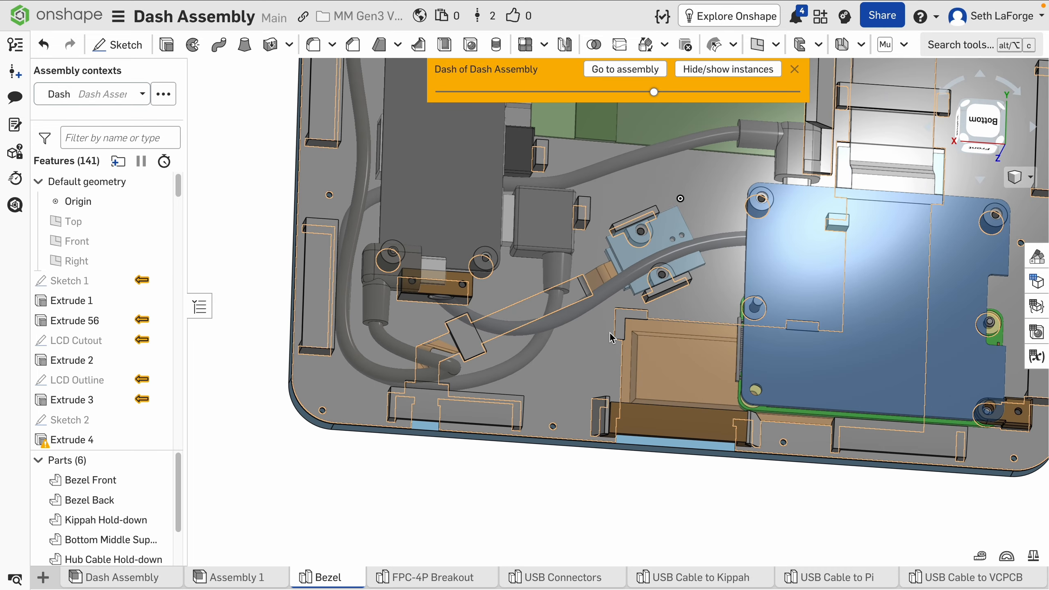
Return to Dash Assembly, expand the Electronics folder and examine how the USB cables run around the touch cable.
{"action": "left_click", "coordinate": [156, 577]}
{"action": "right_click_drag", "start_coordinate": [739, 270], "coordinate": [588, 285]}
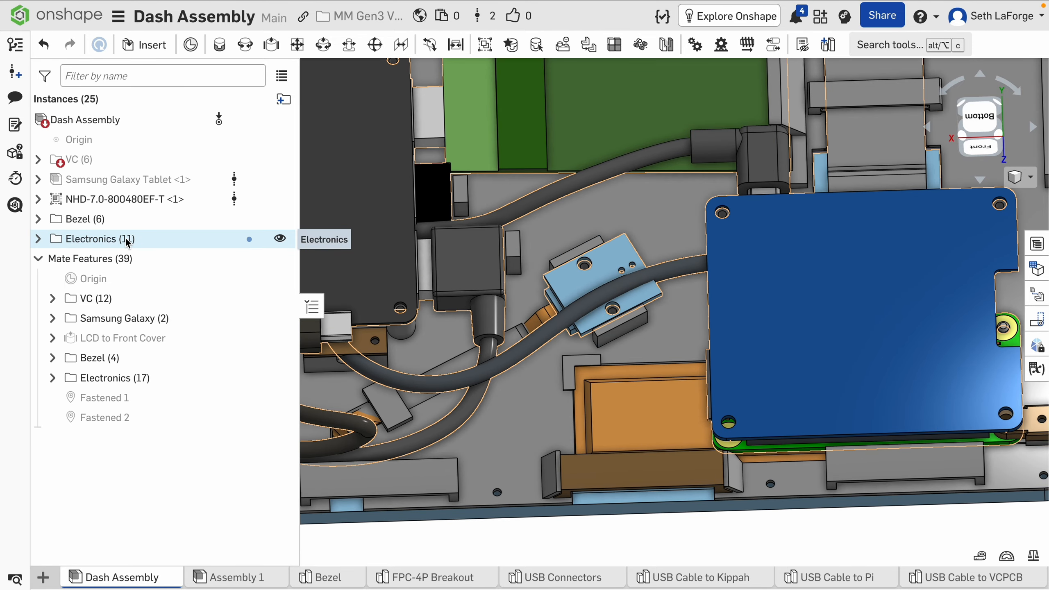
{"action": "left_click", "coordinate": [38, 239]}
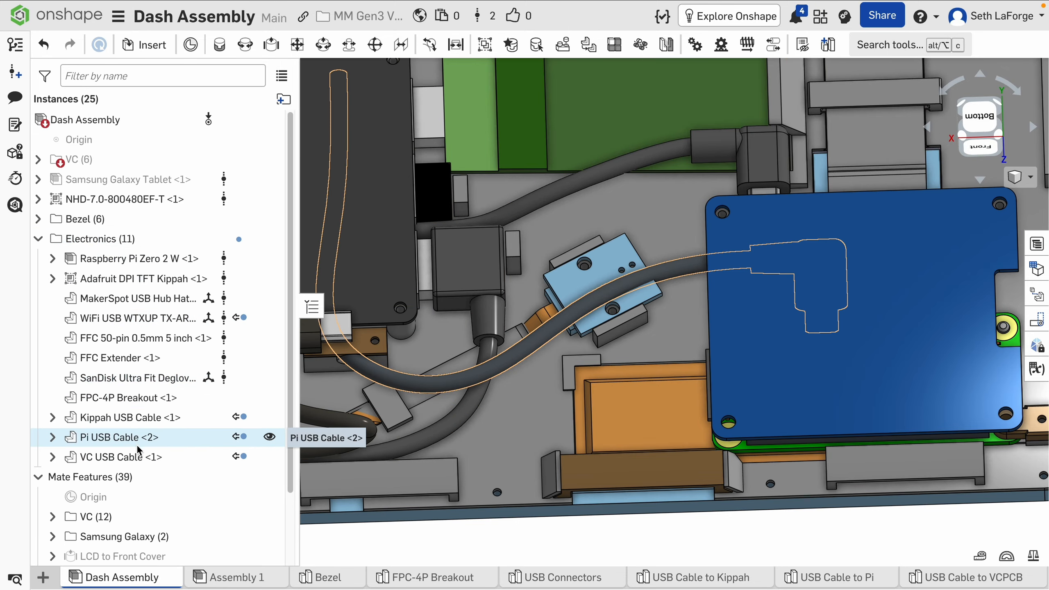
{"action": "scroll", "coordinate": [592, 320], "scroll_direction": "down", "scroll_amount": 1}
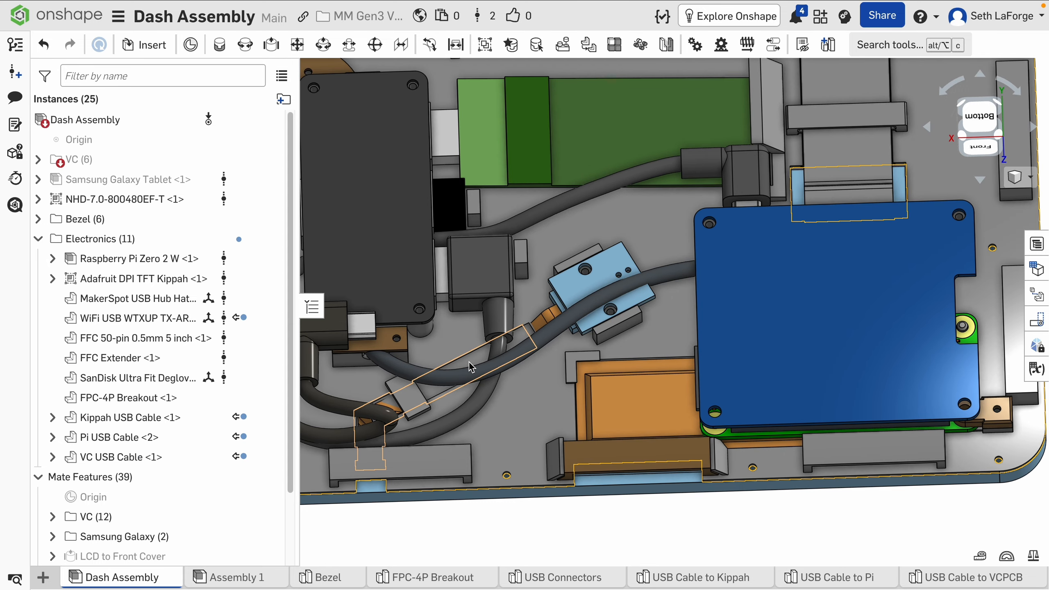
{"action": "middle_click_drag", "start_coordinate": [465, 431], "coordinate": [634, 383]}
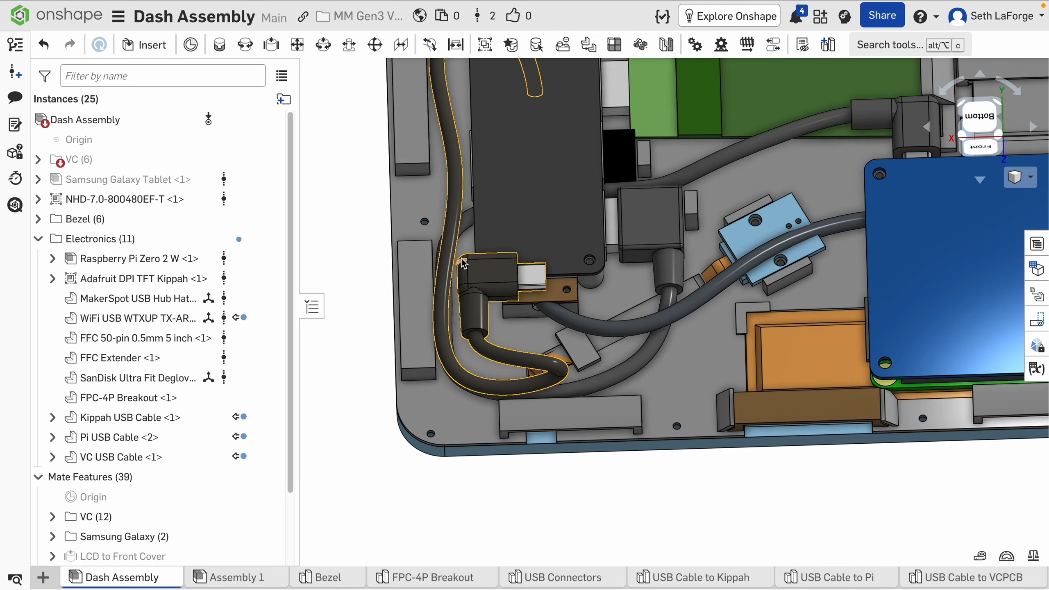
{"action": "mouse_move", "coordinate": [469, 5]}
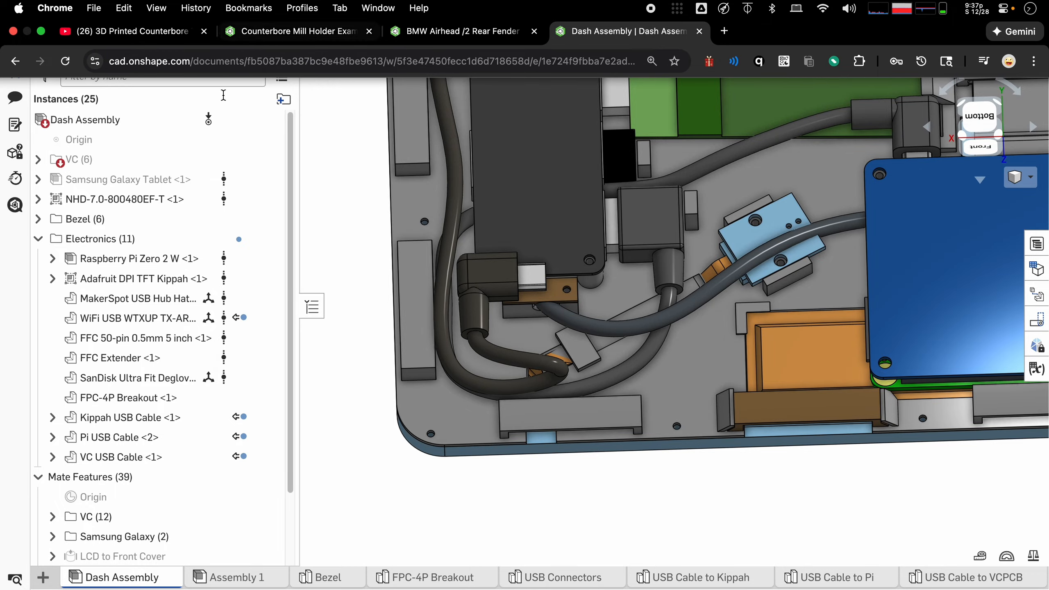
{"action": "left_click", "coordinate": [16, 62]}
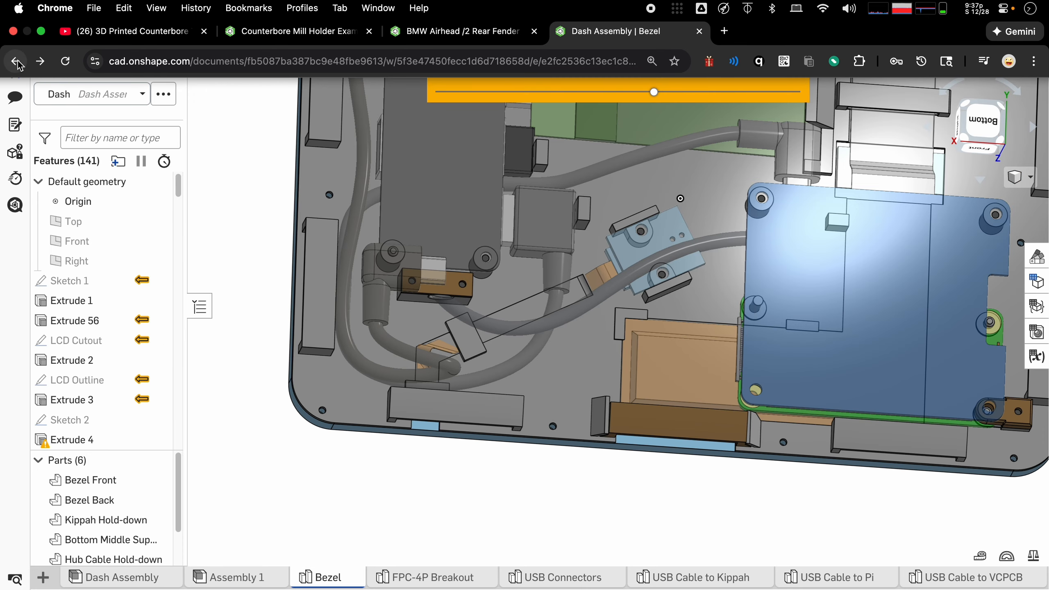
{"action": "left_click", "coordinate": [16, 62]}
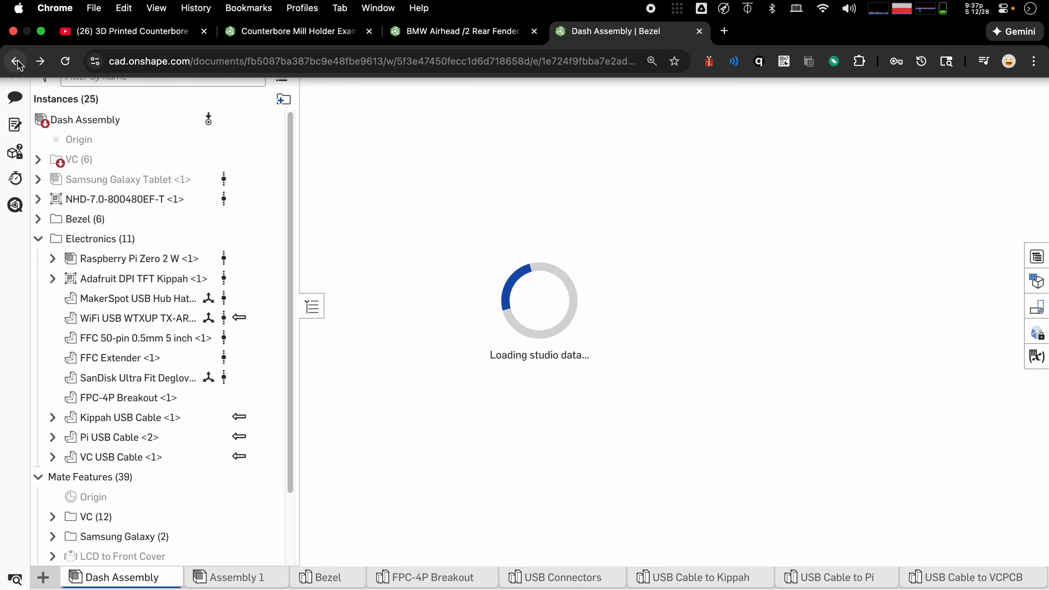
{"action": "left_click", "coordinate": [40, 62]}
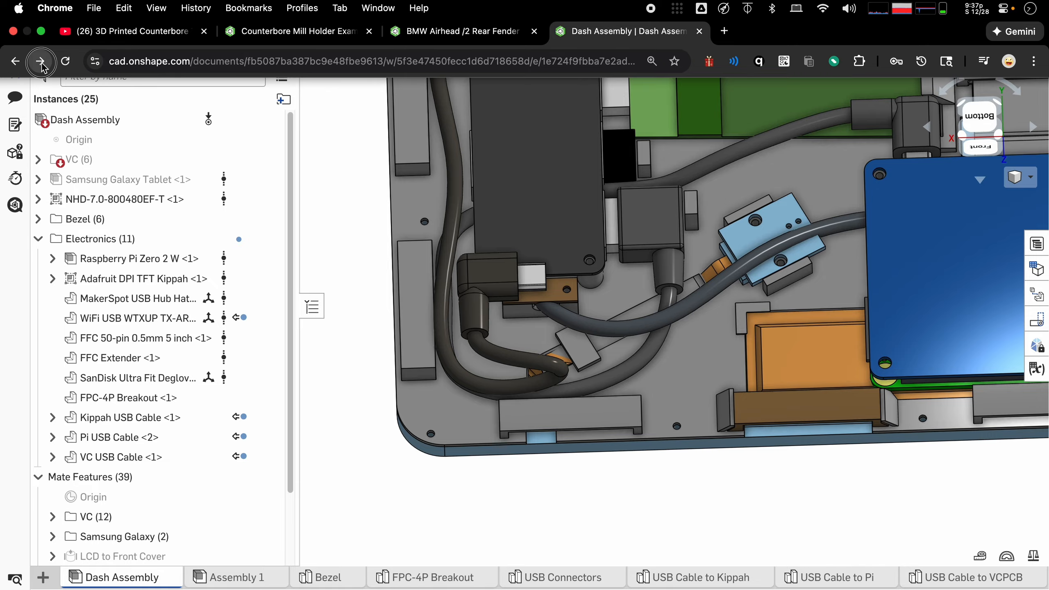
{"action": "mouse_move", "coordinate": [492, 6]}
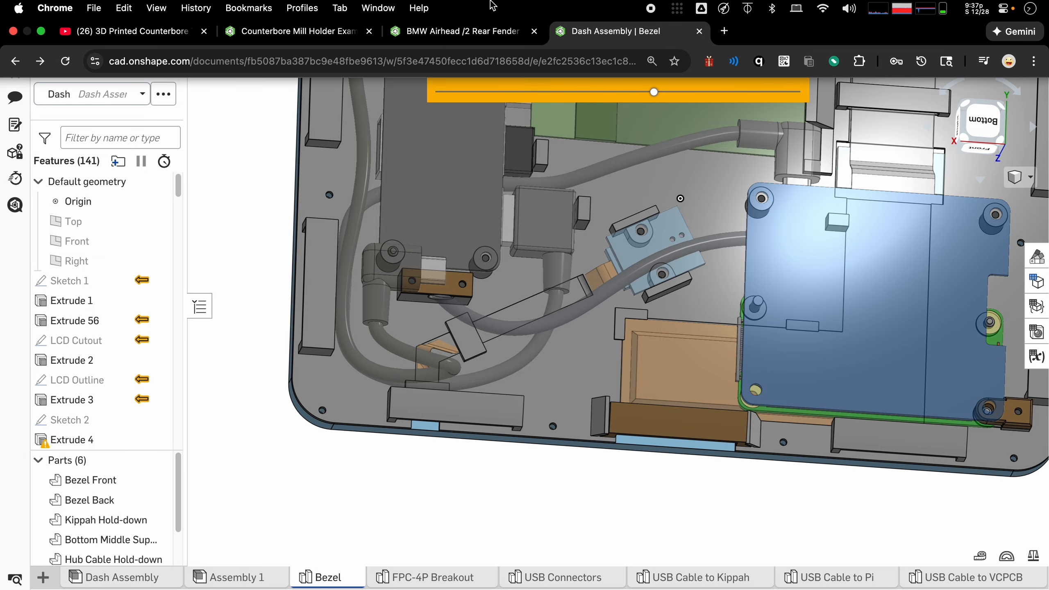
{"action": "right_click", "coordinate": [601, 274]}
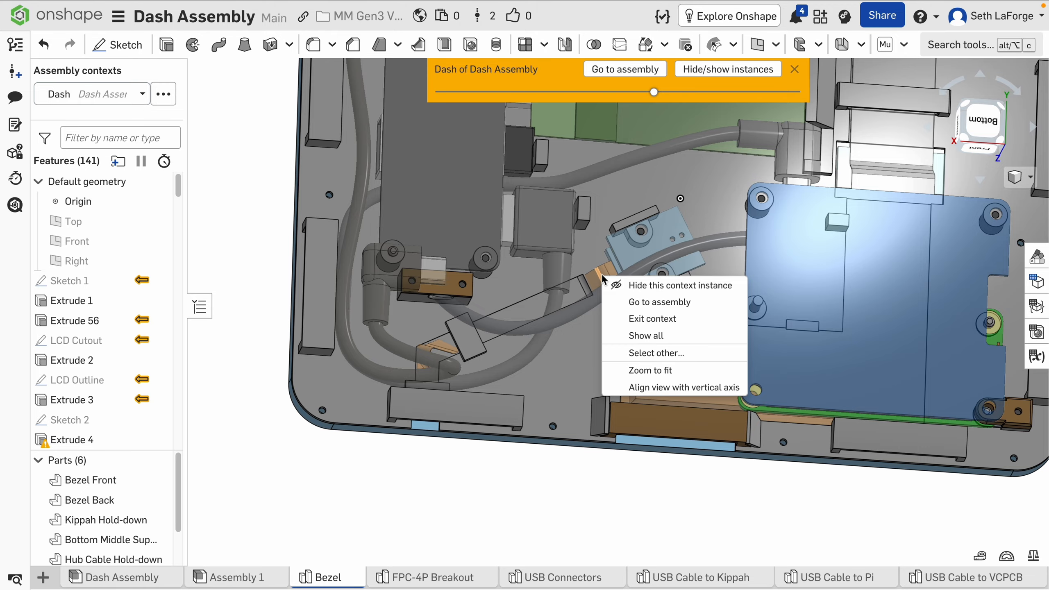
{"action": "left_click", "coordinate": [541, 485]}
{"action": "left_click", "coordinate": [124, 577]}
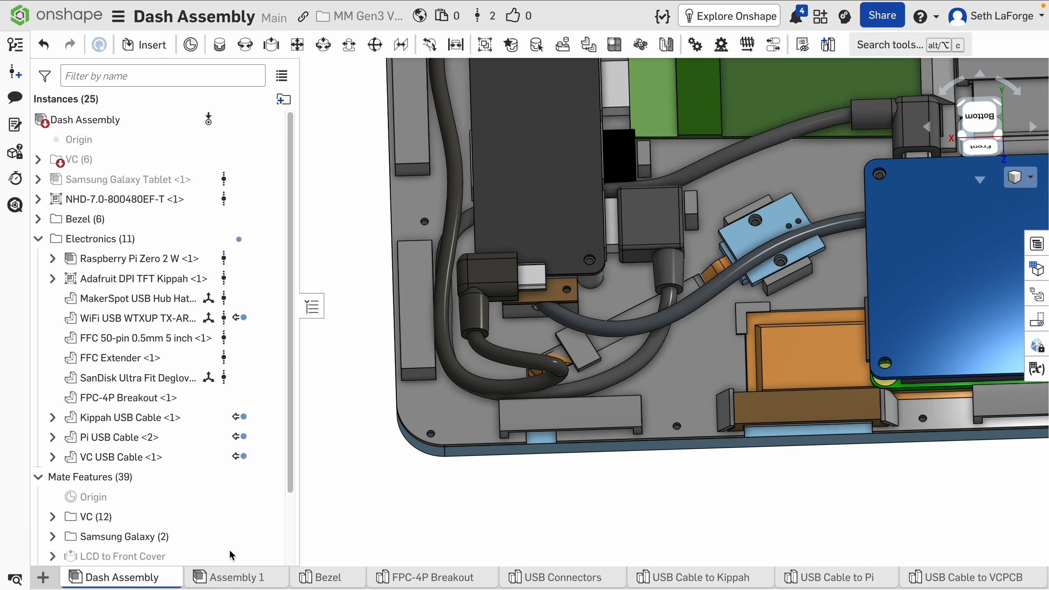
Open the touch cable for editing in the context of Dash Assembly.
{"action": "right_click", "coordinate": [720, 271]}
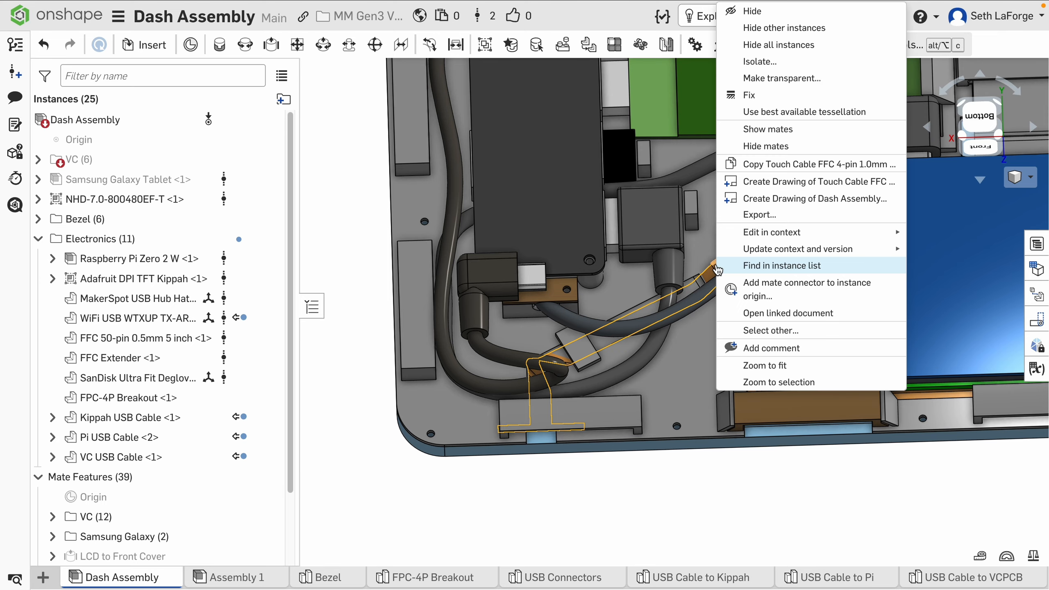
{"action": "mouse_move", "coordinate": [828, 234]}
{"action": "left_click", "coordinate": [927, 240]}
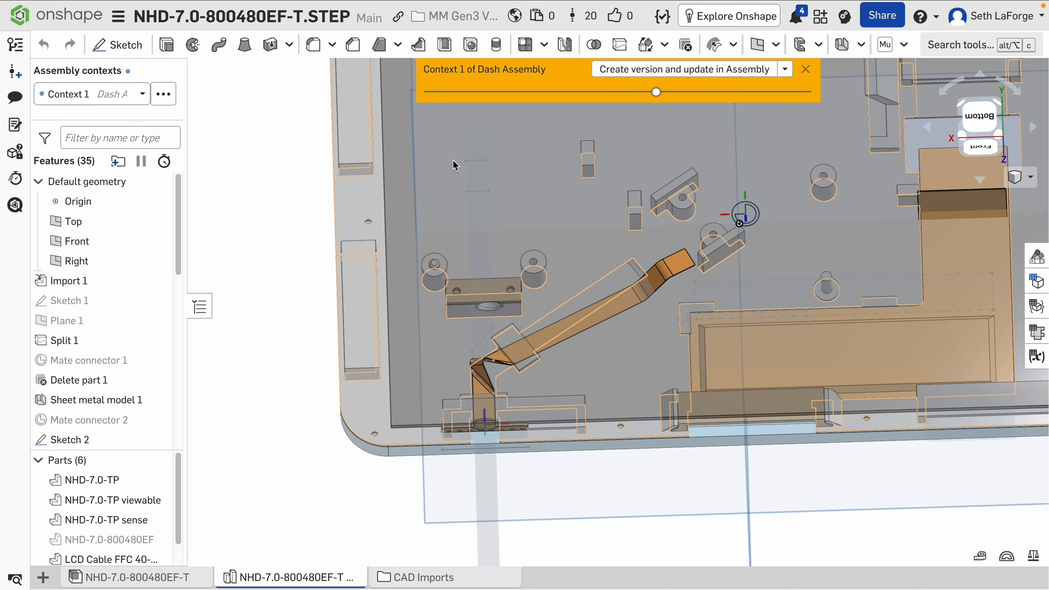
Open versions V21 and V22 from the display document's history and compare the touch cable's routing from below.
{"action": "left_click", "coordinate": [16, 49]}
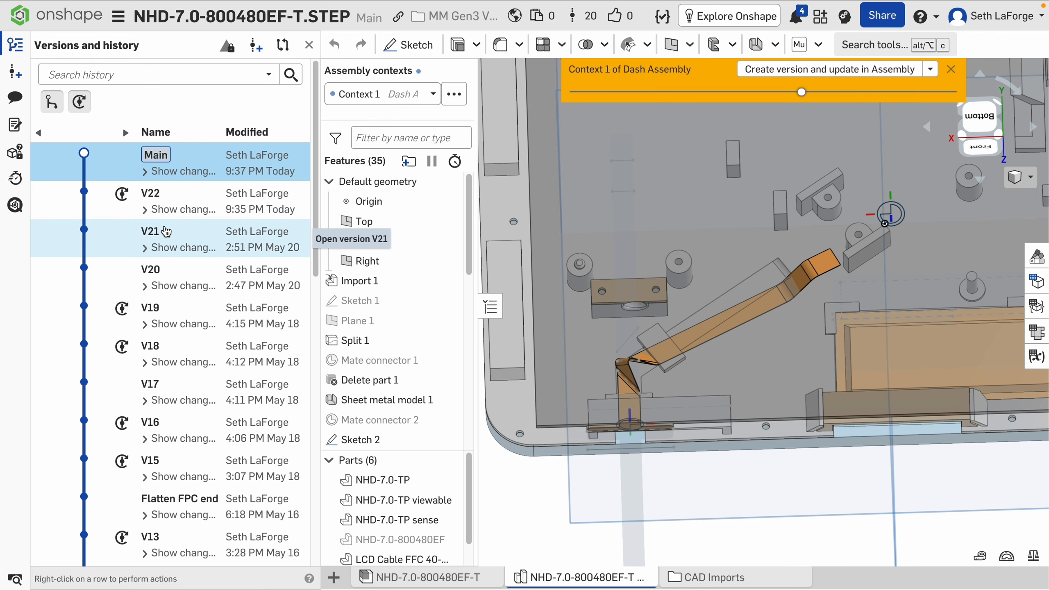
{"action": "left_click", "coordinate": [167, 231]}
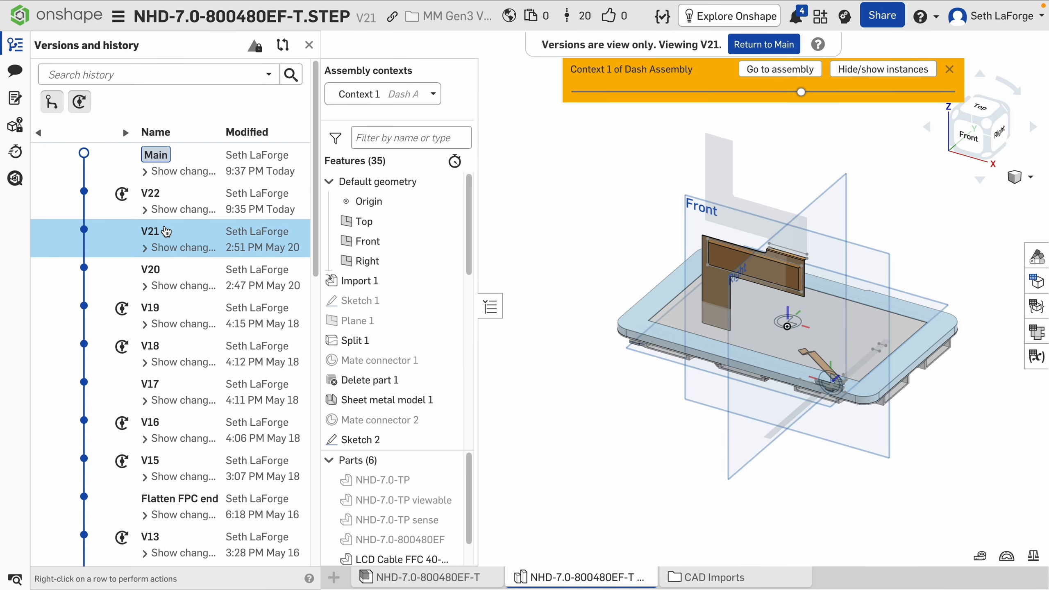
{"action": "right_click_drag", "start_coordinate": [832, 393], "coordinate": [696, 320]}
{"action": "scroll", "coordinate": [711, 319], "scroll_direction": "up", "scroll_amount": 5}
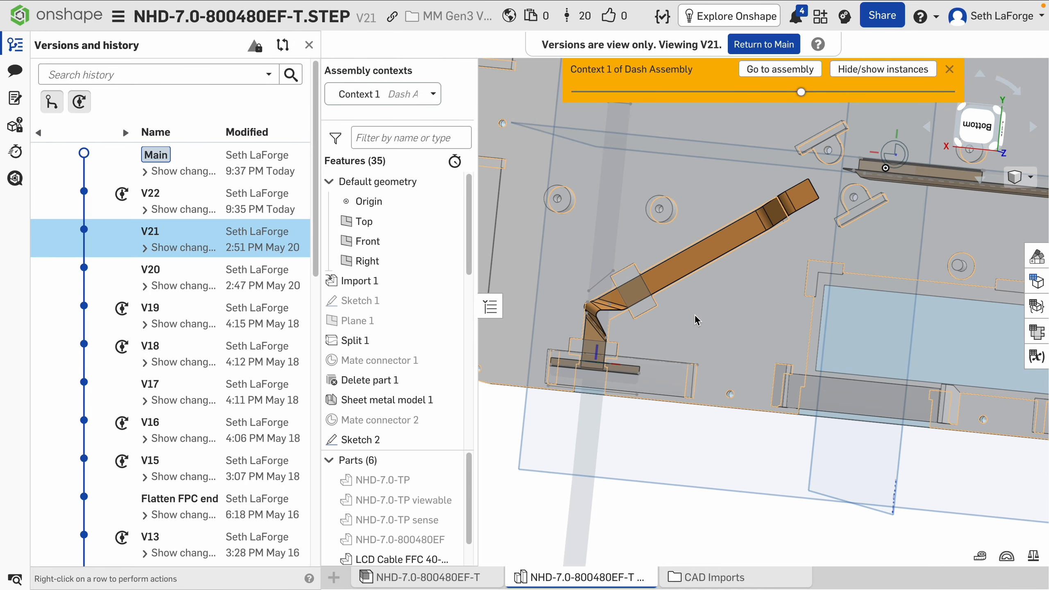
{"action": "left_click", "coordinate": [154, 197]}
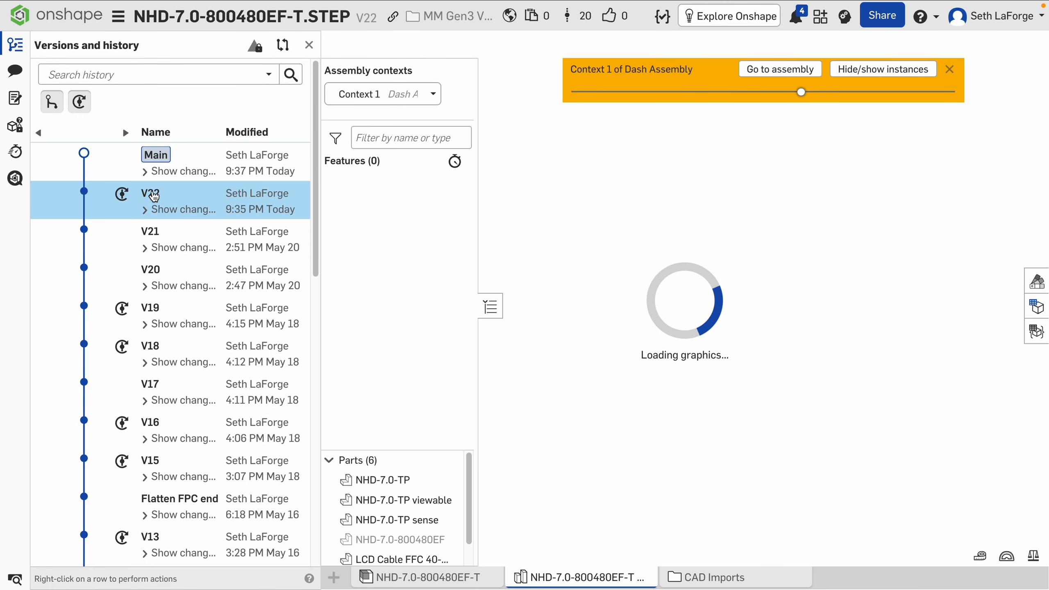
{"action": "right_click_drag", "start_coordinate": [834, 389], "coordinate": [729, 296]}
{"action": "scroll", "coordinate": [874, 345], "scroll_direction": "up", "scroll_amount": 5}
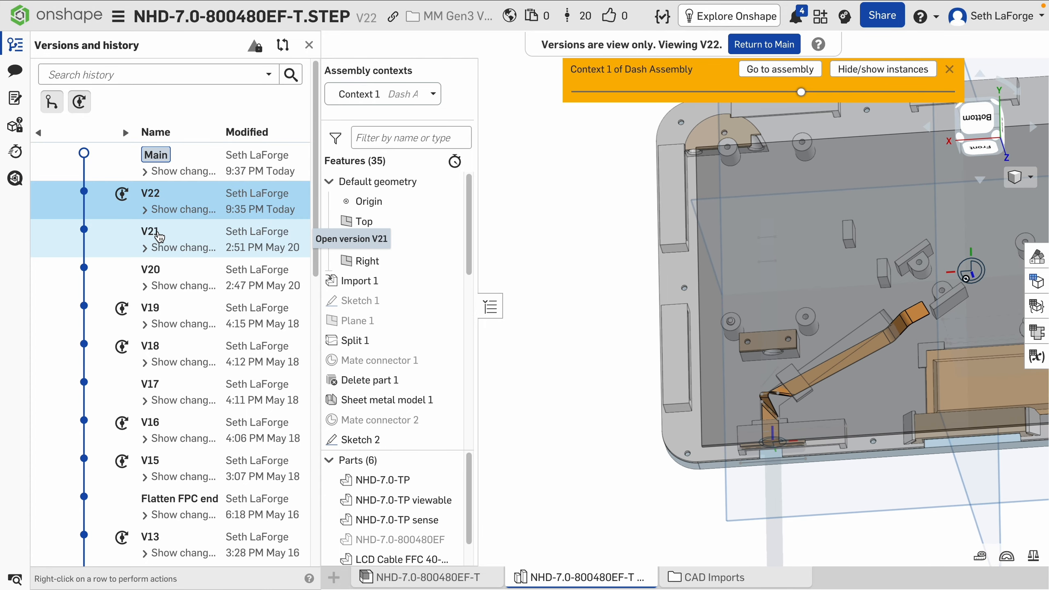
{"action": "left_click", "coordinate": [159, 237]}
{"action": "right_click", "coordinate": [158, 234]}
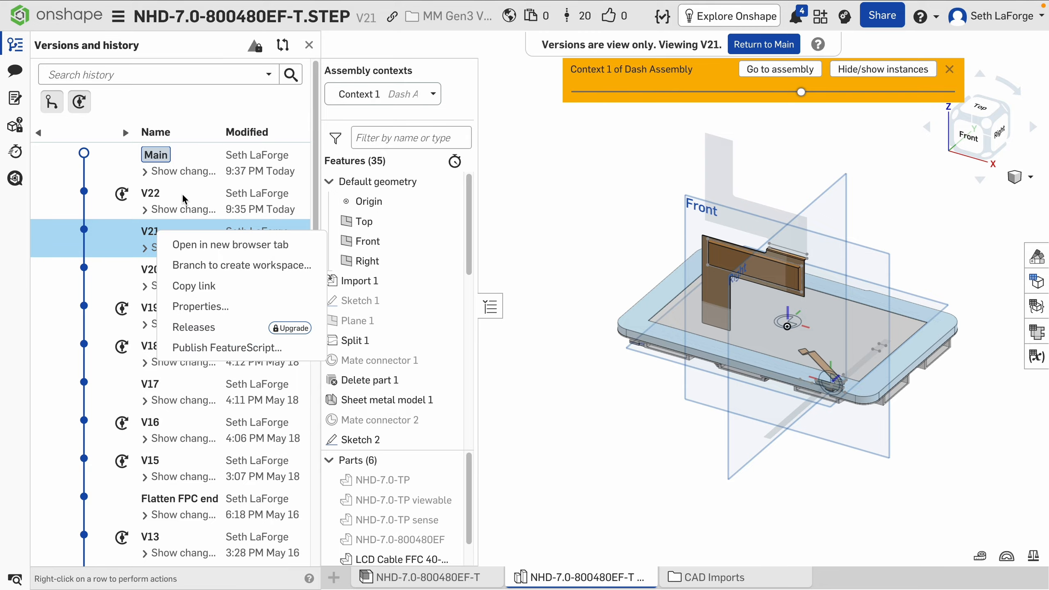
{"action": "left_click", "coordinate": [142, 237]}
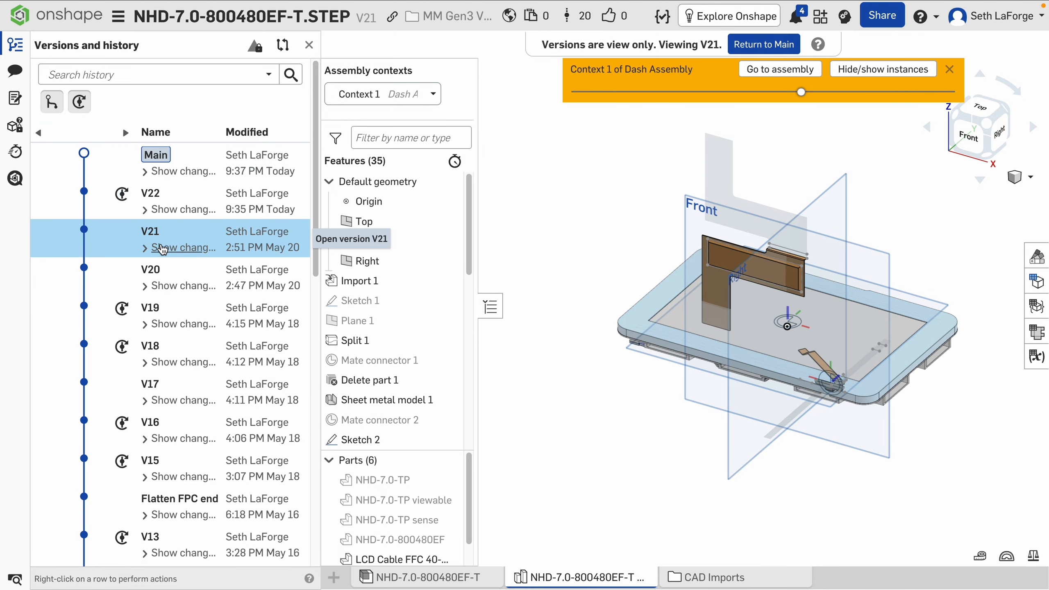
Return to the display document's Main workspace and restore version V21 into it, replacing both changed tabs.
{"action": "left_click", "coordinate": [157, 156]}
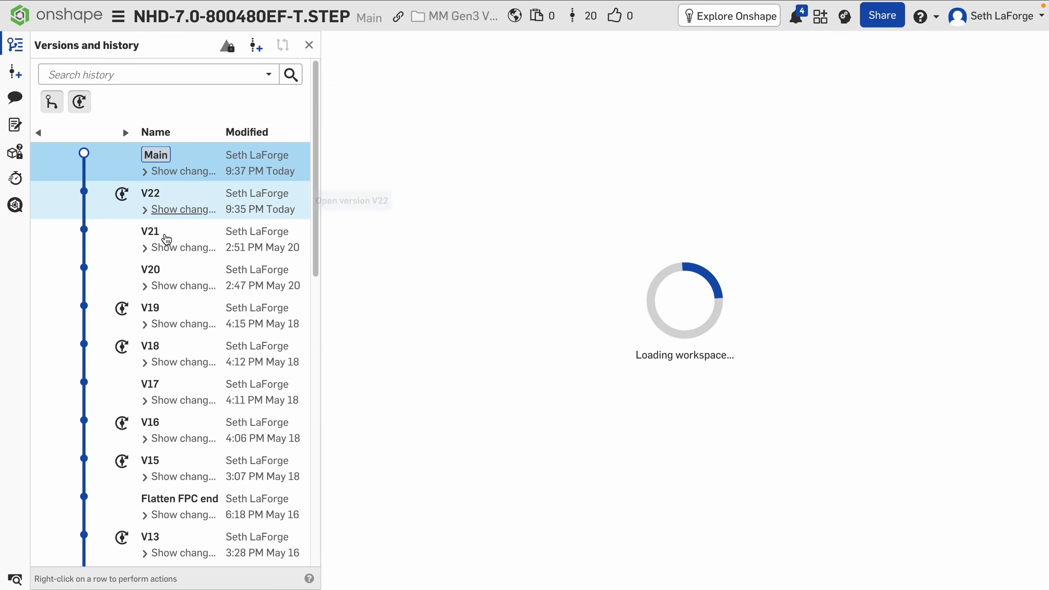
{"action": "right_click", "coordinate": [149, 235]}
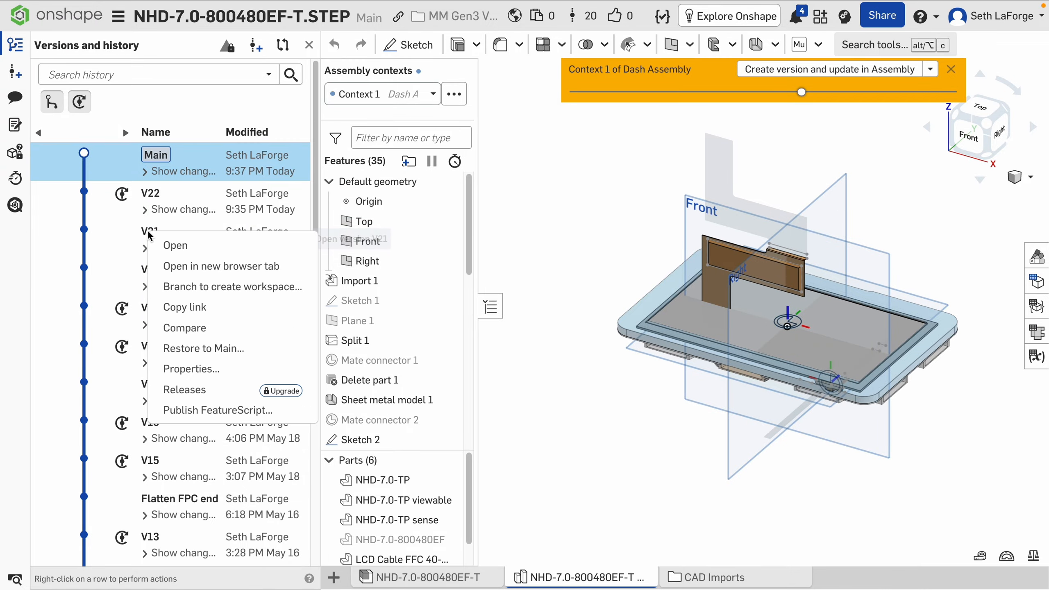
{"action": "left_click", "coordinate": [213, 349]}
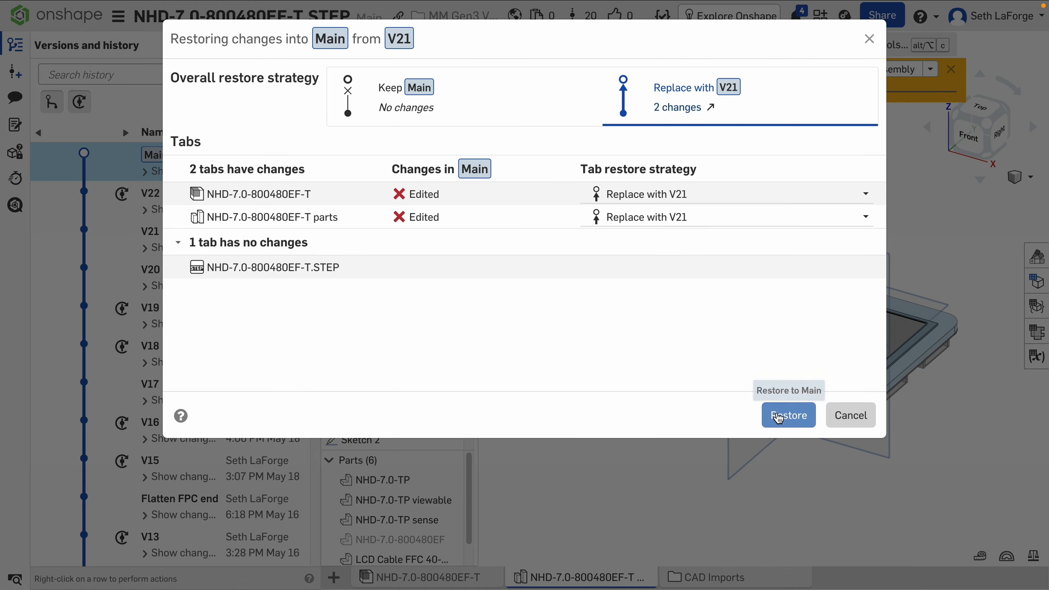
{"action": "left_click", "coordinate": [789, 416]}
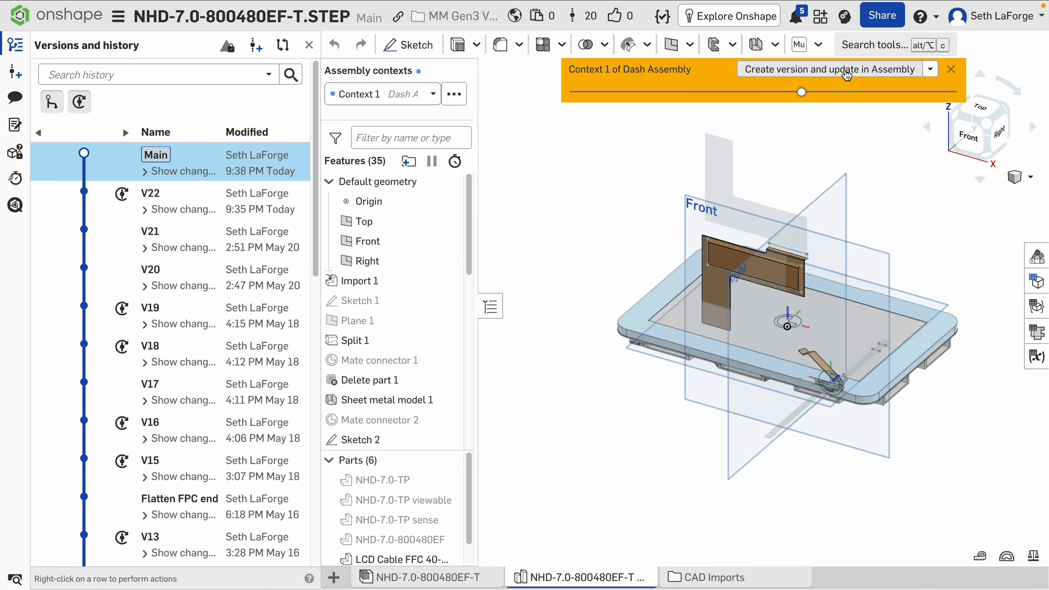
Create a version of the restored display document, update it in Dash Assembly, and view the touch cable from below.
{"action": "left_click", "coordinate": [845, 68]}
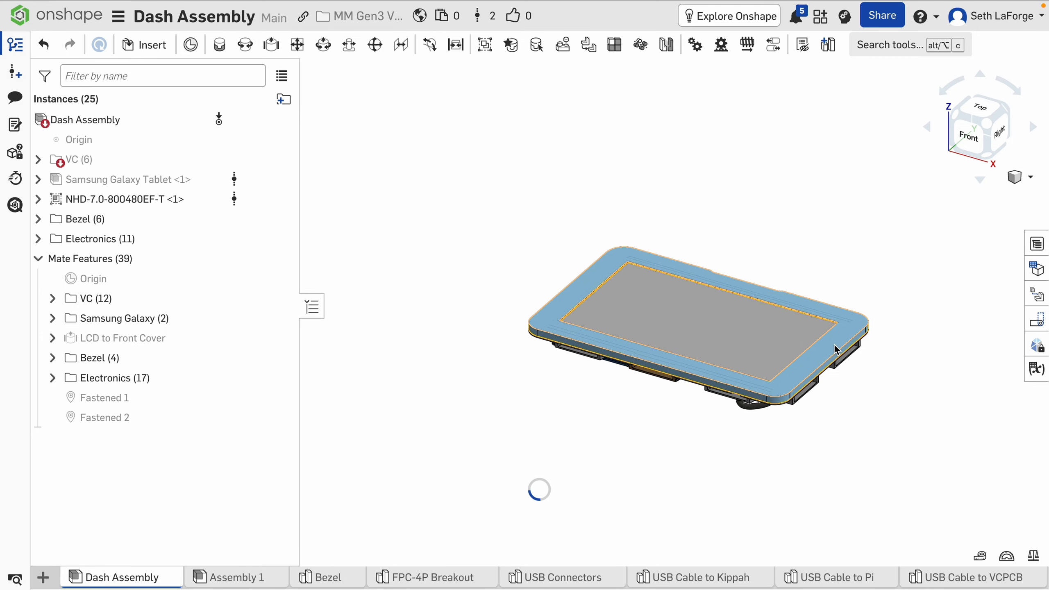
{"action": "right_click_drag", "start_coordinate": [837, 349], "coordinate": [691, 281]}
{"action": "middle_click_drag", "start_coordinate": [866, 374], "coordinate": [586, 283]}
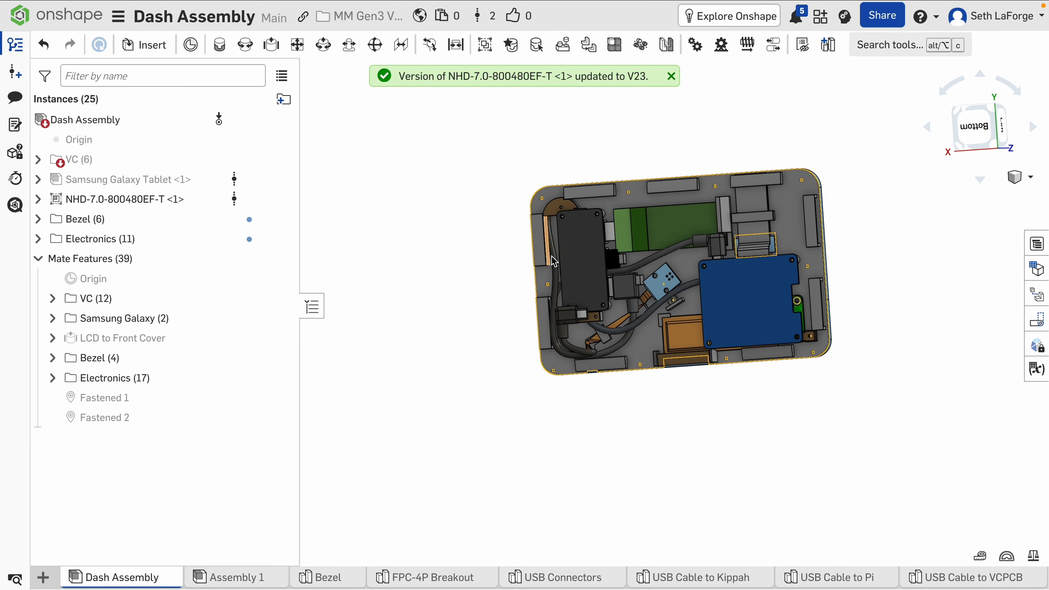
{"action": "scroll", "coordinate": [702, 318], "scroll_direction": "up", "scroll_amount": 8}
{"action": "middle_click_drag", "start_coordinate": [494, 304], "coordinate": [559, 292]}
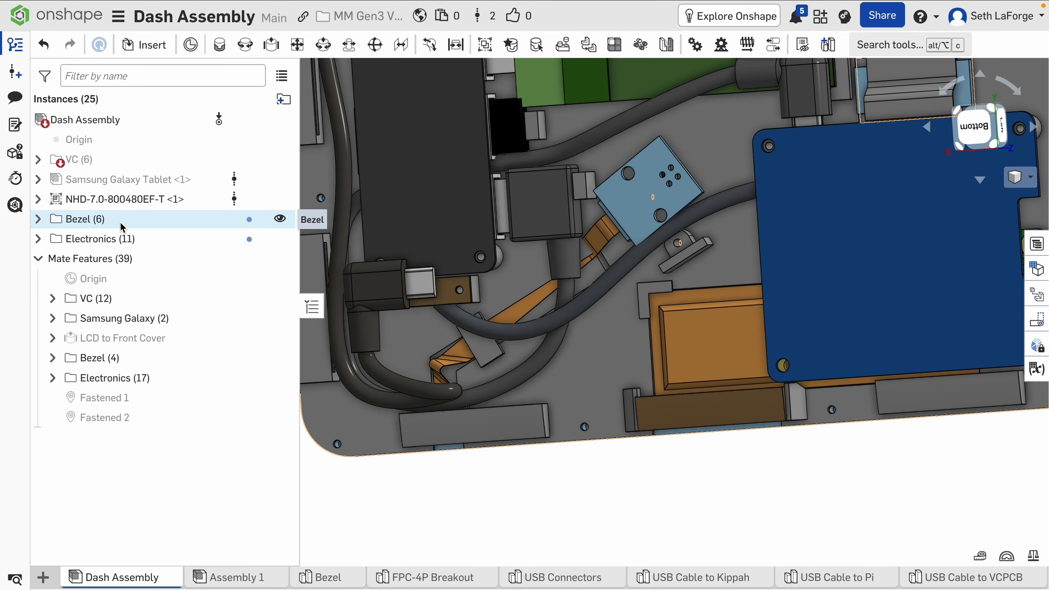
Expand the Bezel instance folder and update the Dash context of Bezel Front.
{"action": "left_click", "coordinate": [38, 220]}
{"action": "right_click", "coordinate": [99, 219]}
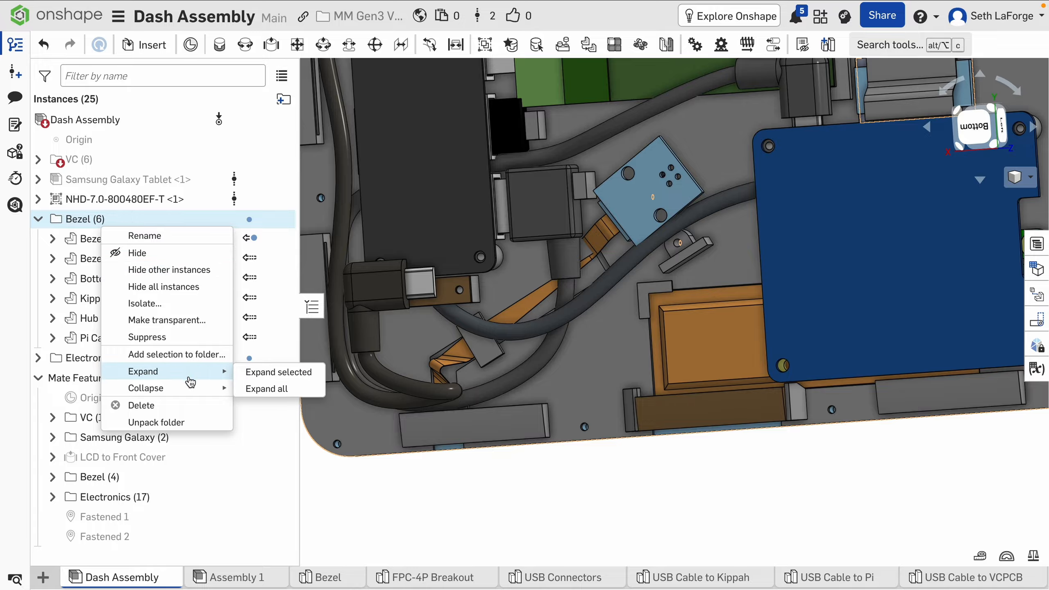
{"action": "left_click", "coordinate": [357, 489]}
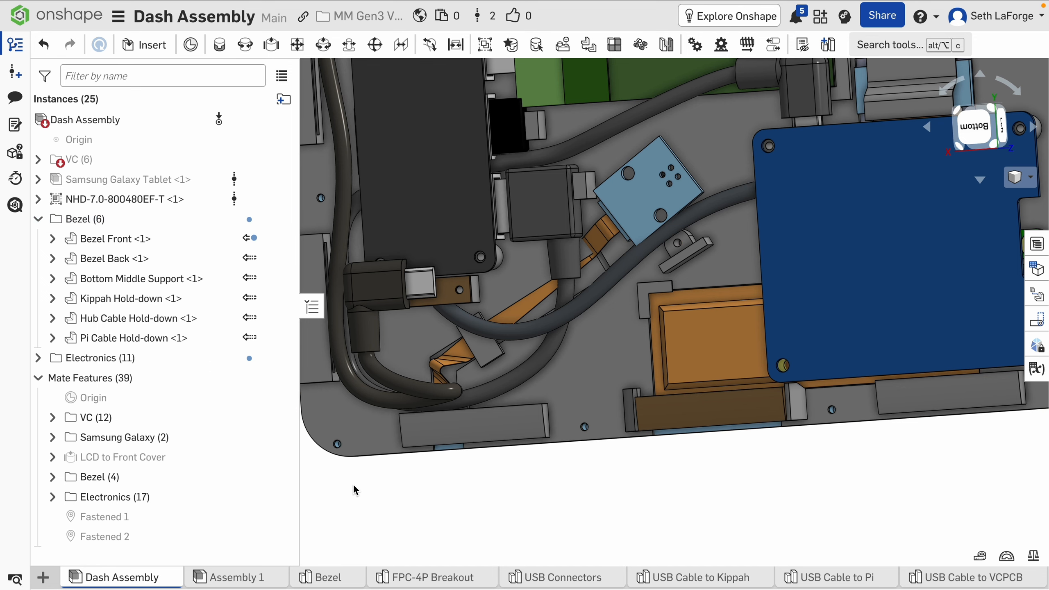
{"action": "right_click", "coordinate": [165, 238]}
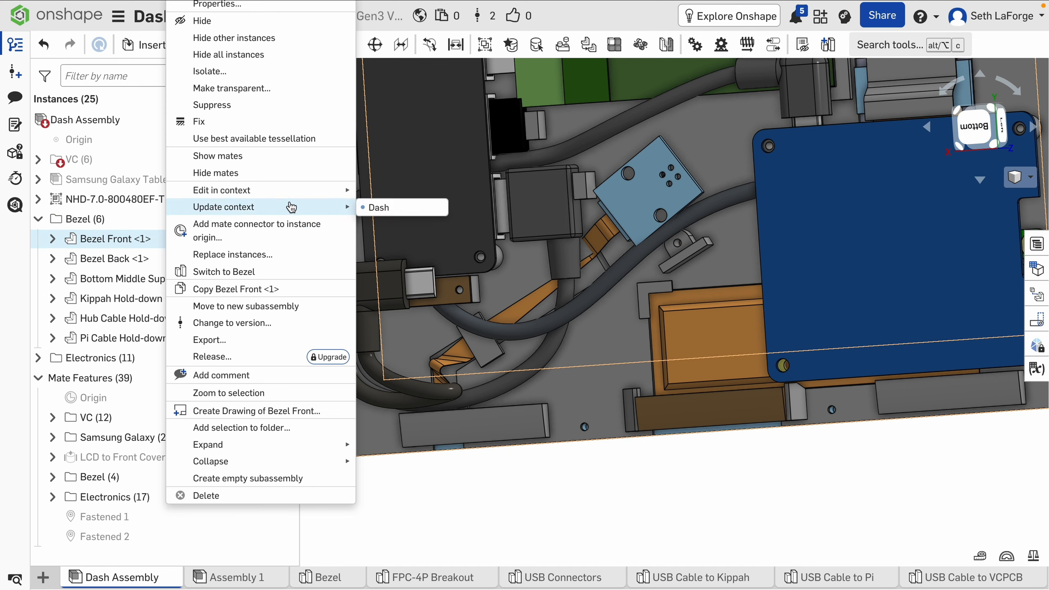
{"action": "left_click", "coordinate": [405, 214]}
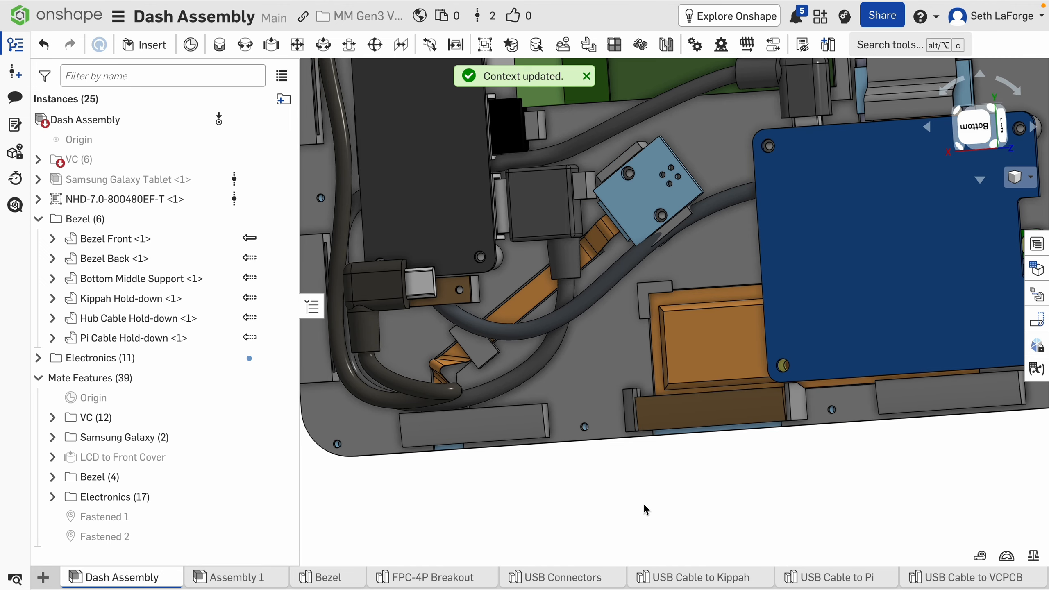
Examine from below how the bezel supports and breakout board line up with the restored touch cable.
{"action": "scroll", "coordinate": [632, 269], "scroll_direction": "up", "scroll_amount": 5}
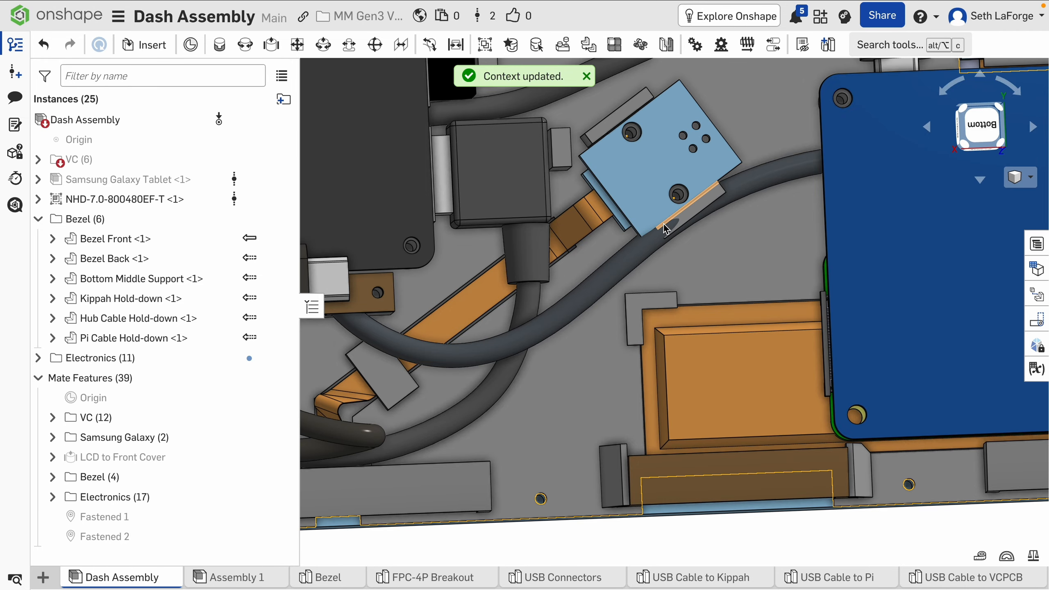
{"action": "scroll", "coordinate": [665, 229], "scroll_direction": "down", "scroll_amount": 2}
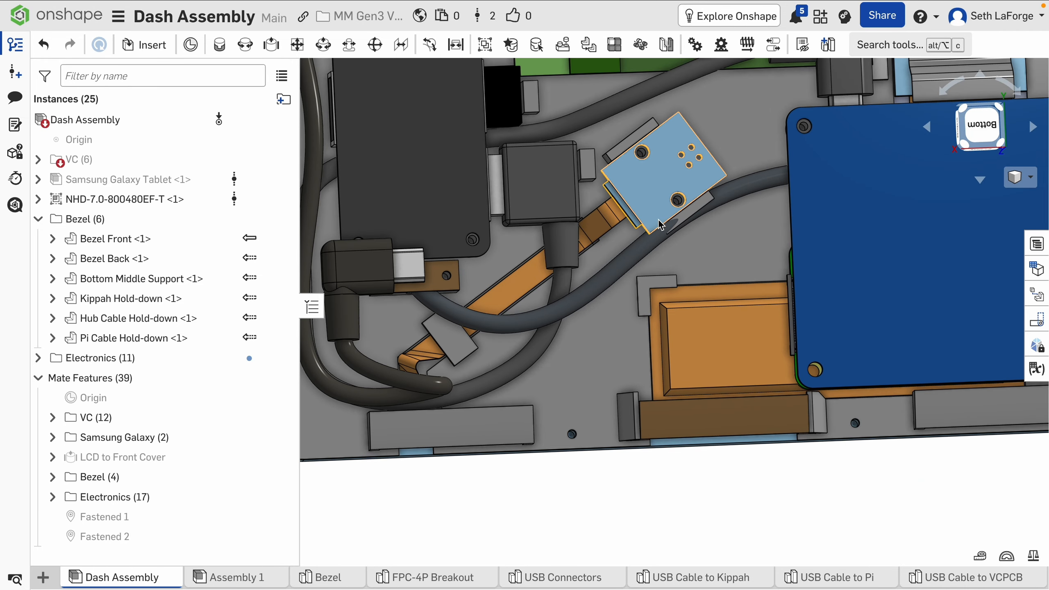
{"action": "scroll", "coordinate": [651, 226], "scroll_direction": "down", "scroll_amount": 5}
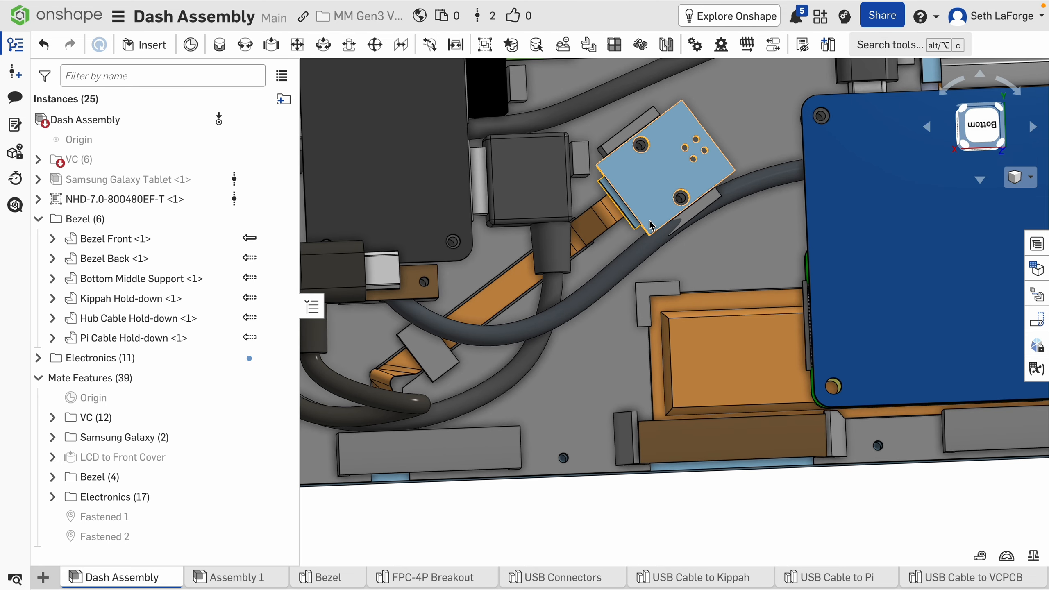
{"action": "scroll", "coordinate": [709, 334], "scroll_direction": "down", "scroll_amount": 2}
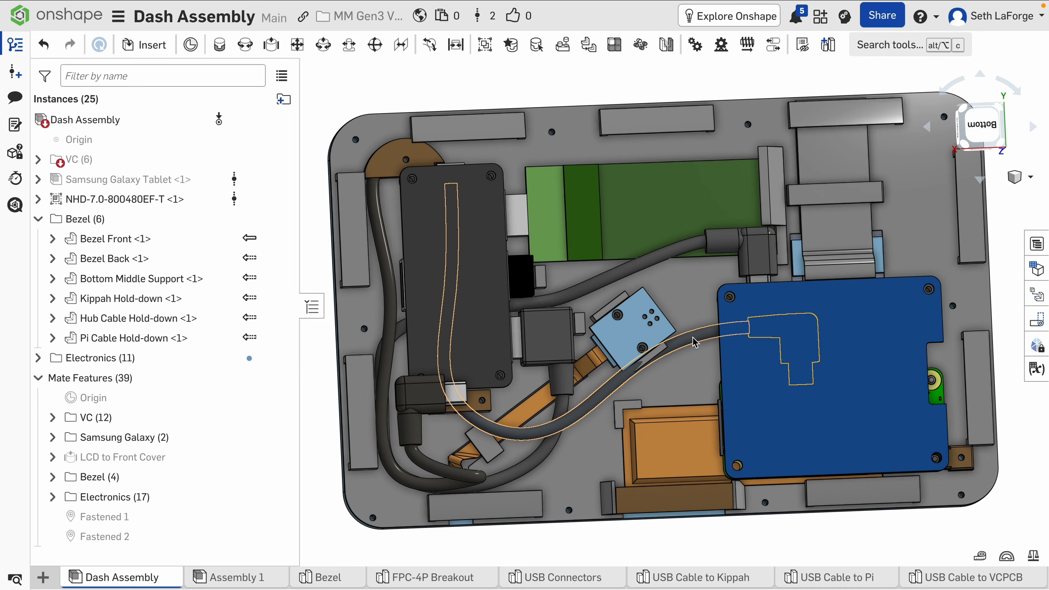
{"action": "right_click_drag", "start_coordinate": [709, 334], "coordinate": [672, 329]}
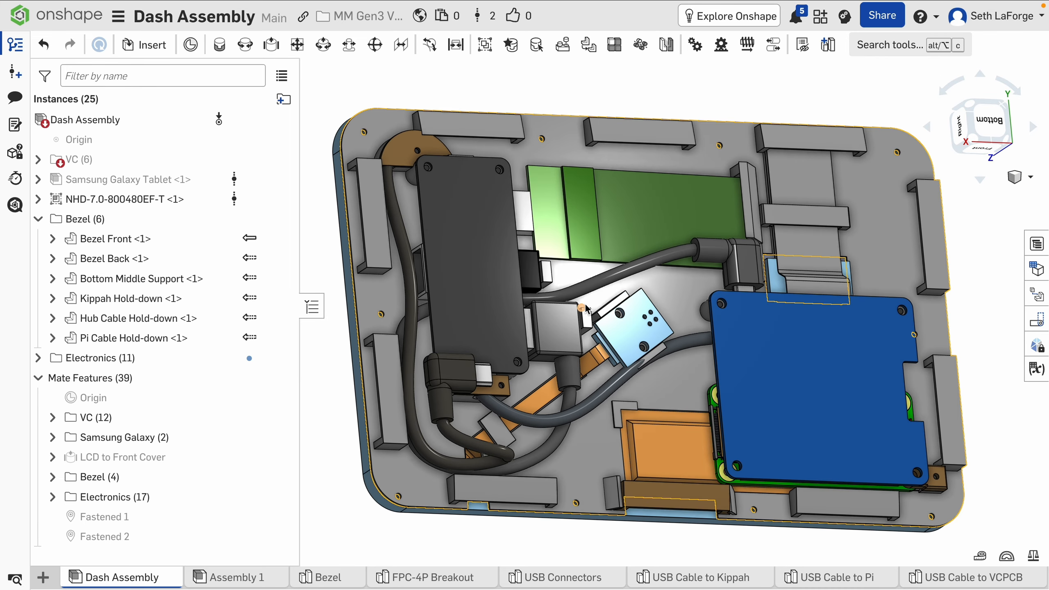
{"action": "scroll", "coordinate": [672, 381], "scroll_direction": "up", "scroll_amount": 1}
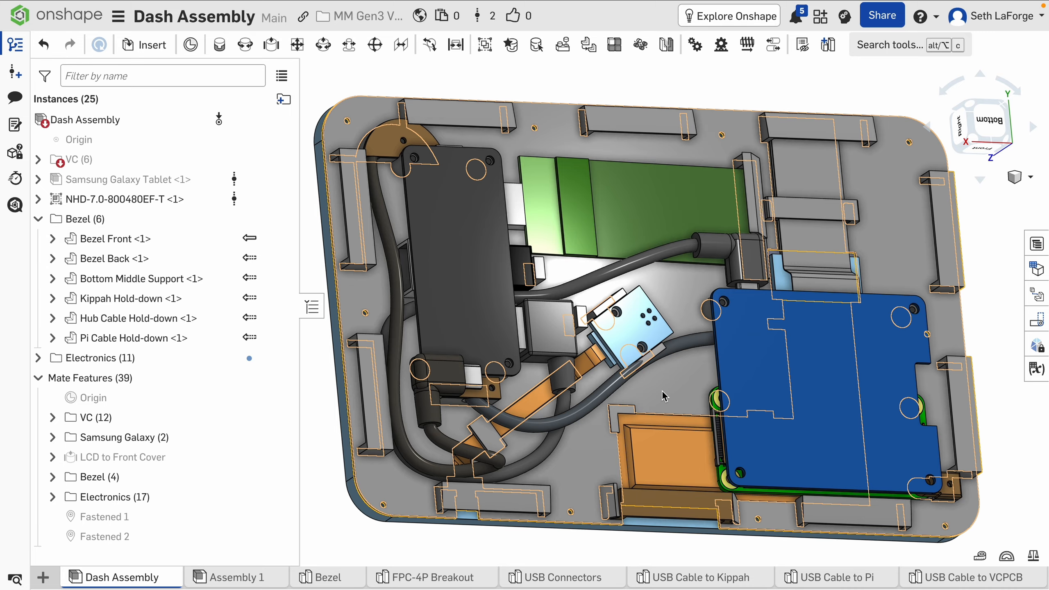
{"action": "right_click_drag", "start_coordinate": [664, 396], "coordinate": [623, 395]}
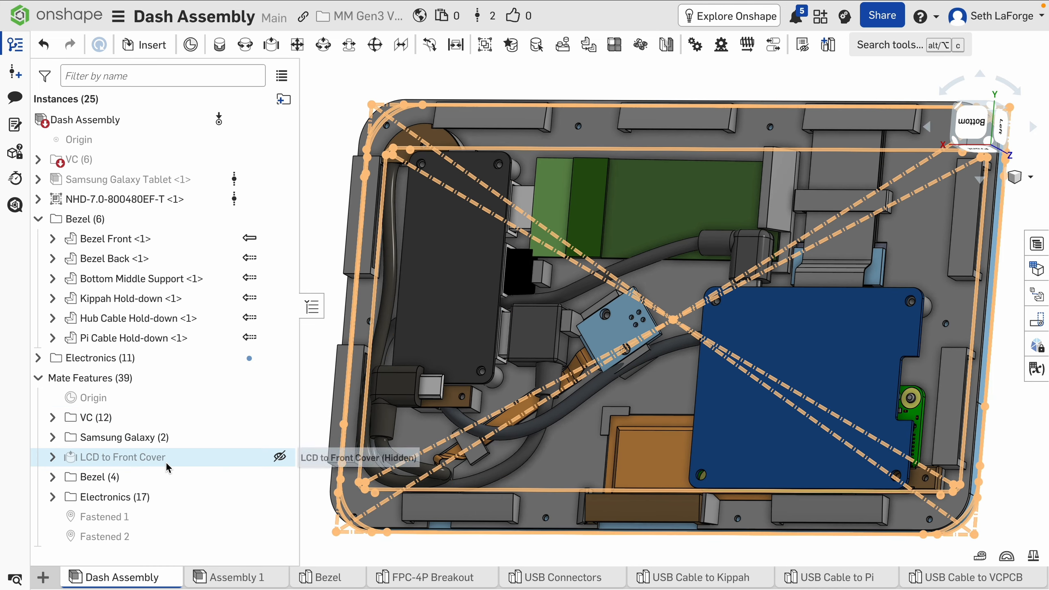
Browse the Electronics mates, expand the Bezel mate folder, and show the hidden VC instances.
{"action": "left_click", "coordinate": [55, 498]}
{"action": "scroll", "coordinate": [174, 493], "scroll_direction": "down", "scroll_amount": 3}
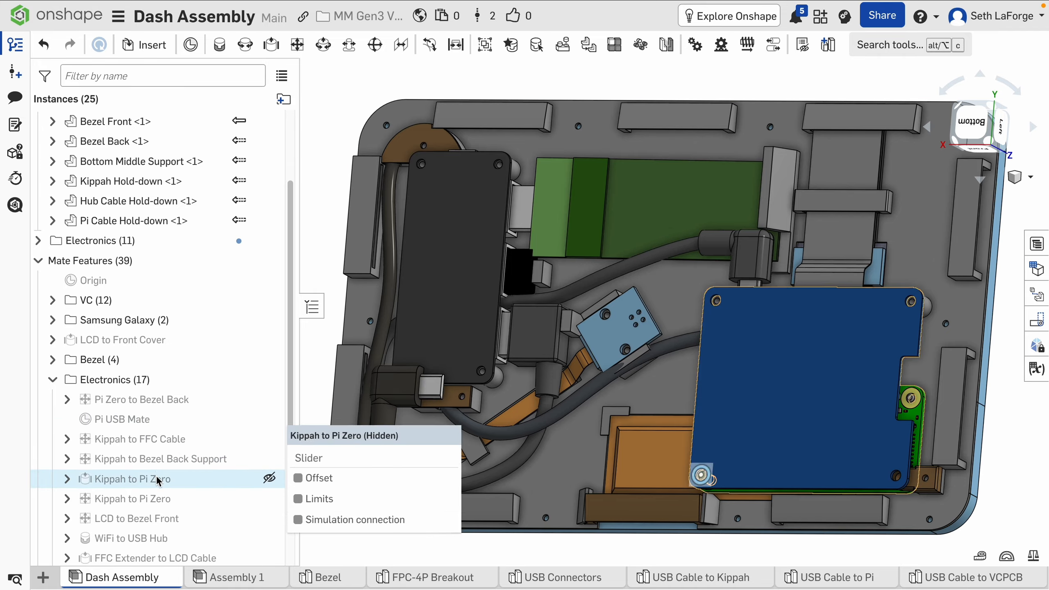
{"action": "left_click", "coordinate": [53, 380]}
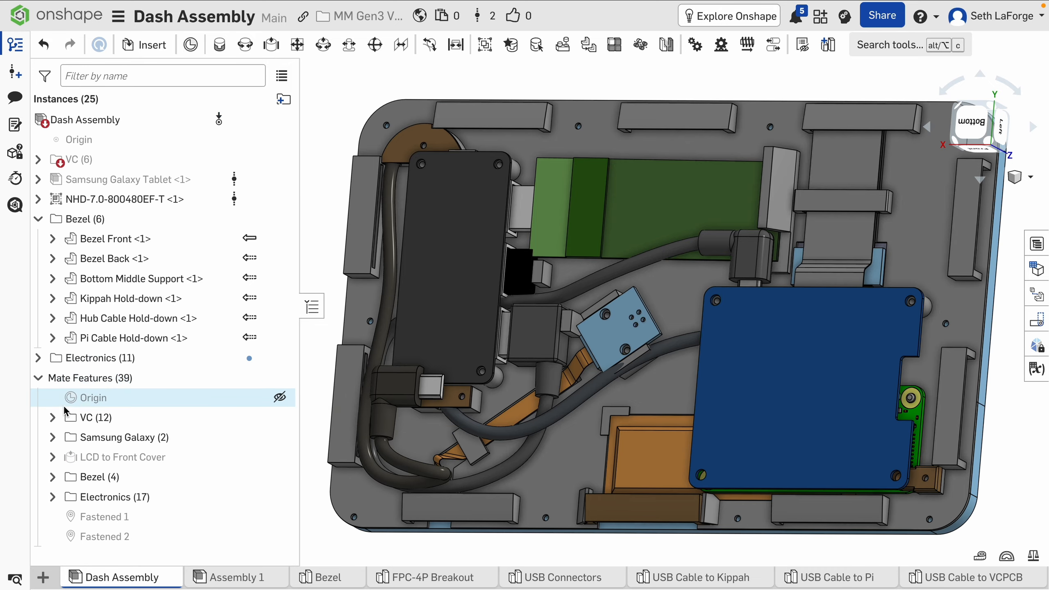
{"action": "left_click", "coordinate": [52, 477]}
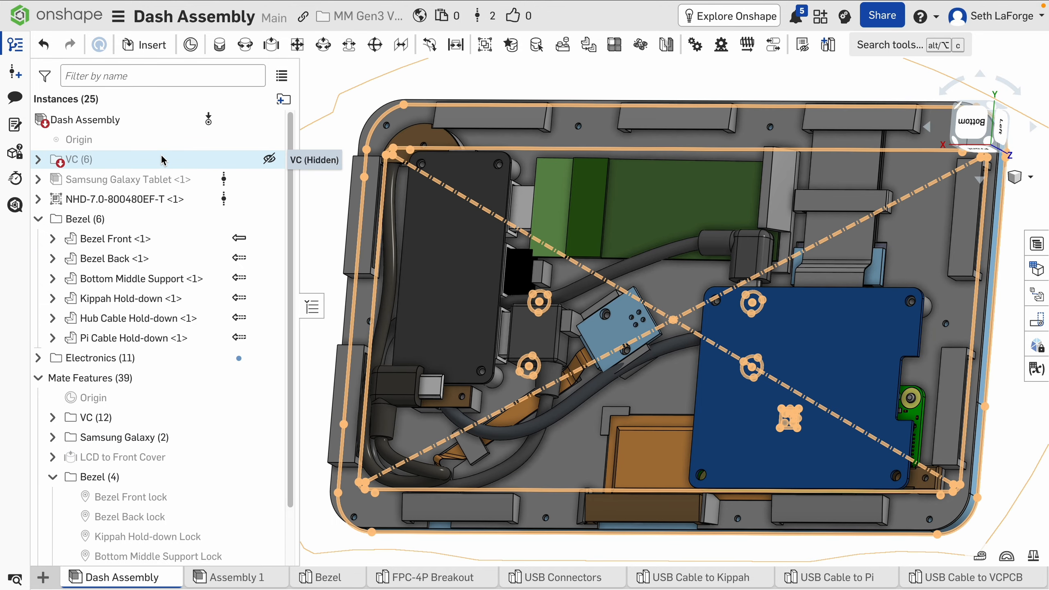
{"action": "left_click", "coordinate": [269, 159]}
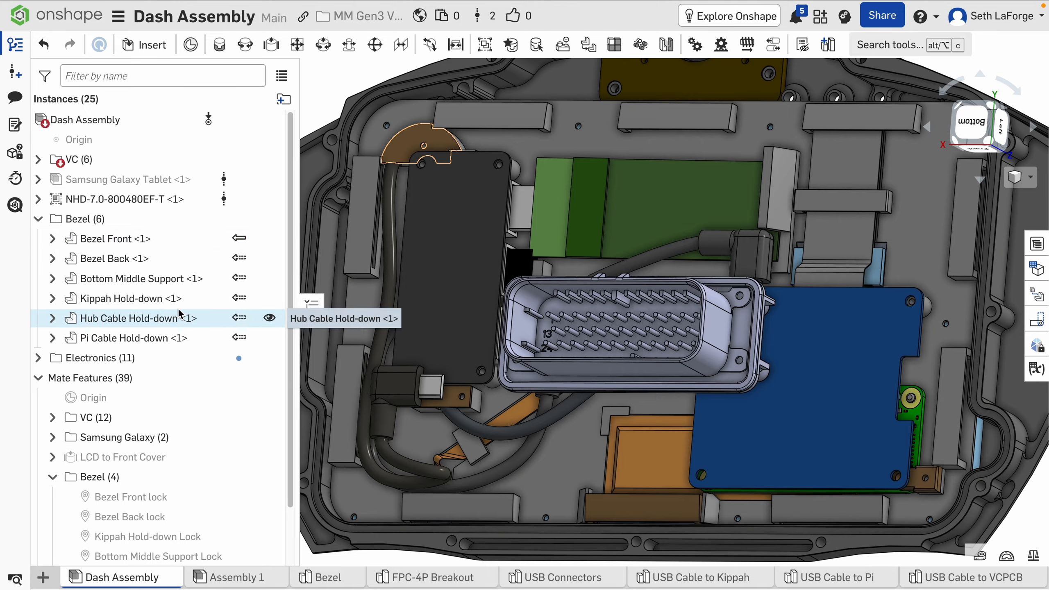
Open the Bezel Front lock mate, review its fastened mate connectors, and close it without changes.
{"action": "scroll", "coordinate": [176, 331], "scroll_direction": "down", "scroll_amount": 1}
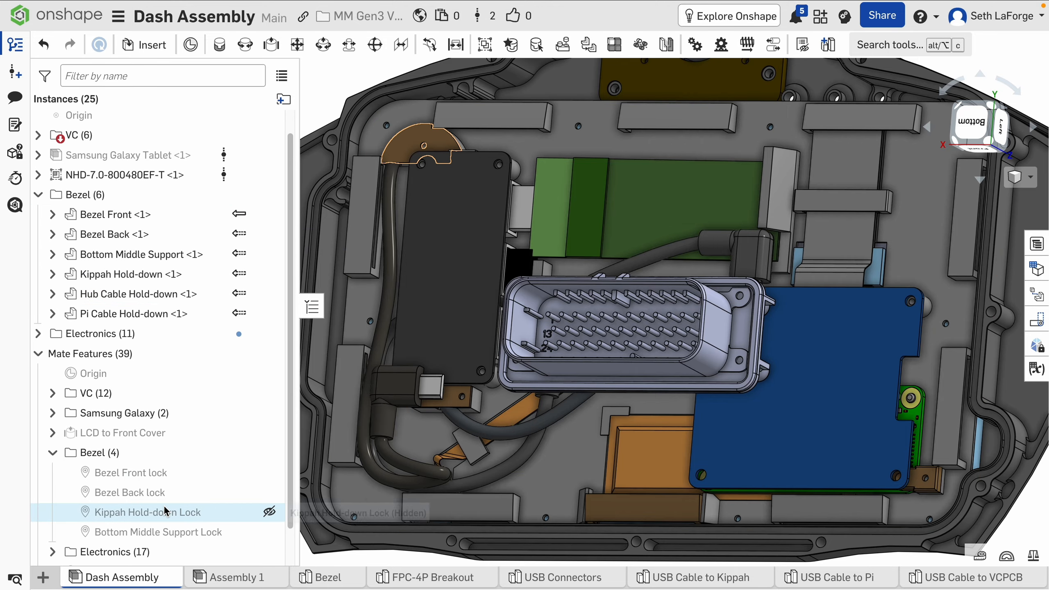
{"action": "left_click", "coordinate": [142, 474]}
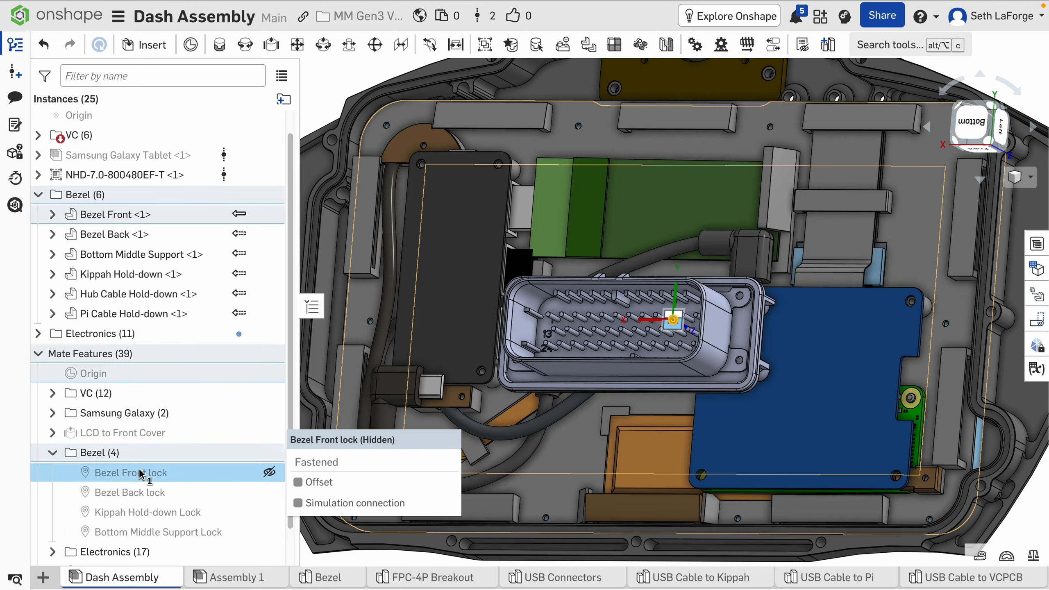
{"action": "double_click", "coordinate": [141, 475]}
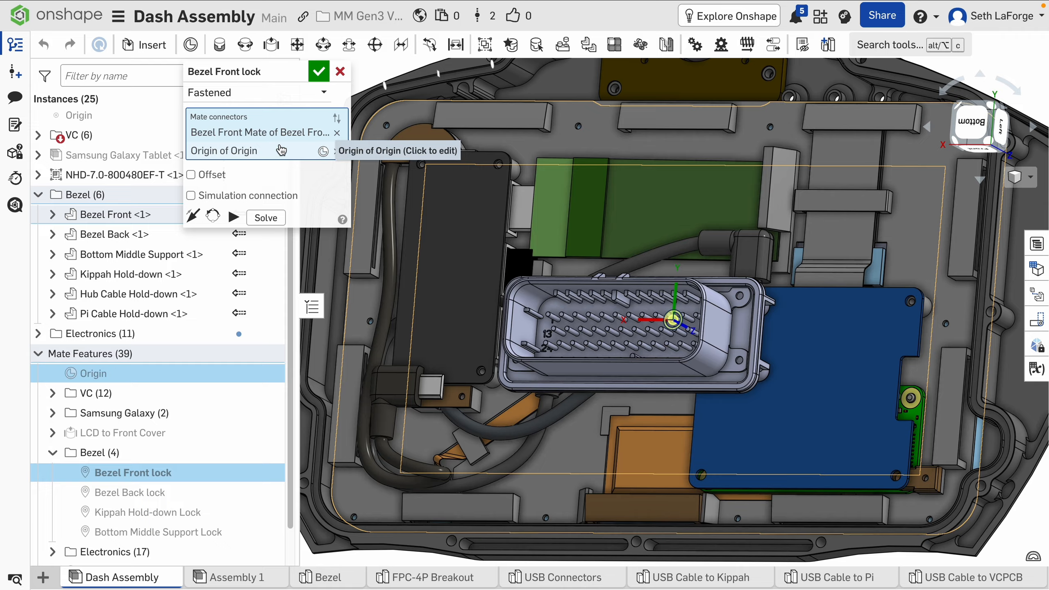
{"action": "left_click", "coordinate": [336, 73]}
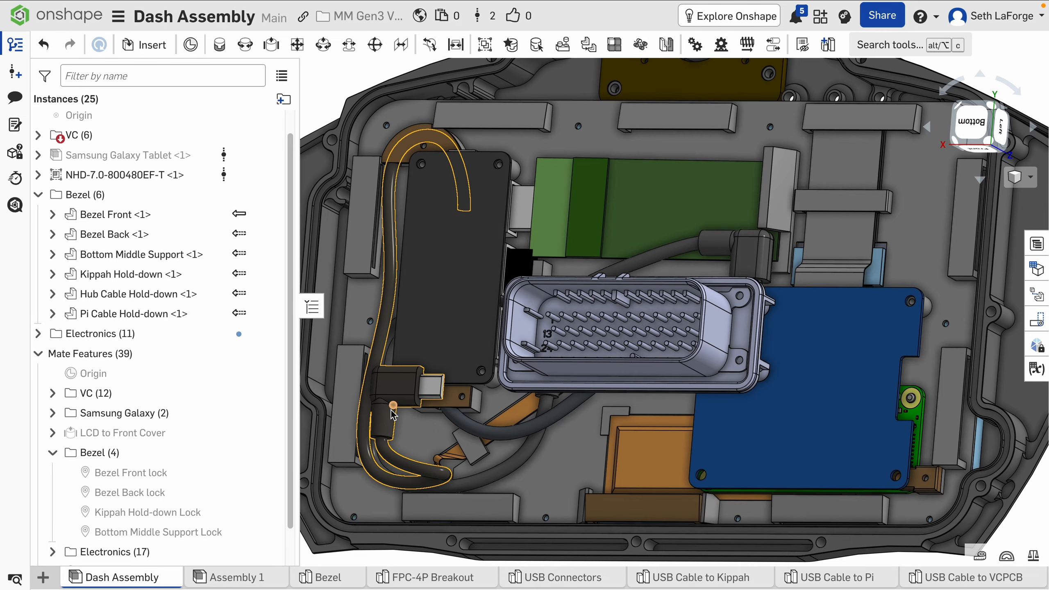
Examine from below how the bezel and electronics sit inside the VC housing.
{"action": "right_click_drag", "start_coordinate": [393, 414], "coordinate": [456, 471]}
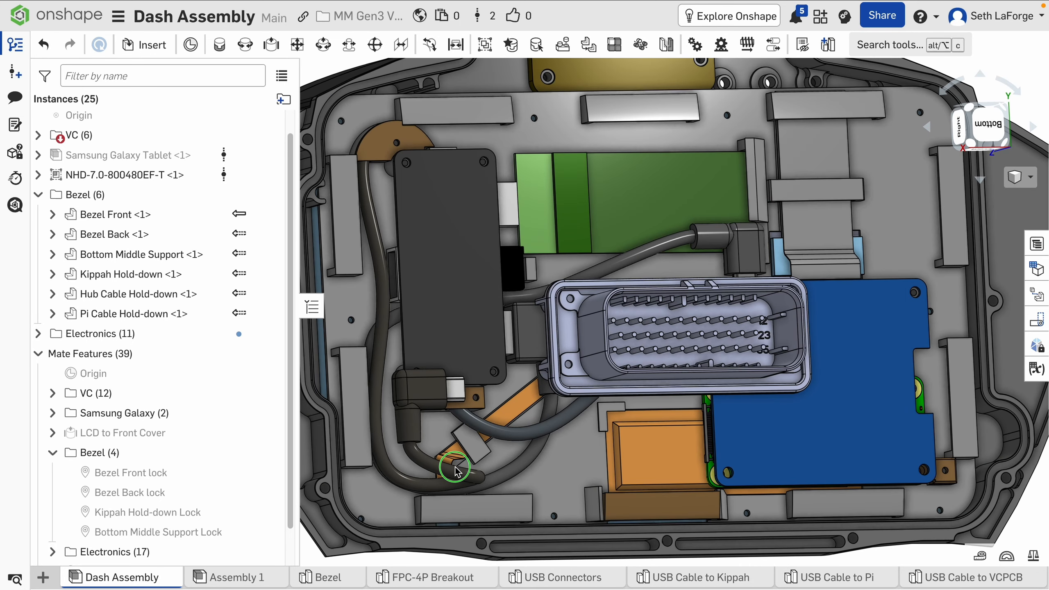
{"action": "scroll", "coordinate": [456, 471], "scroll_direction": "down", "scroll_amount": 5}
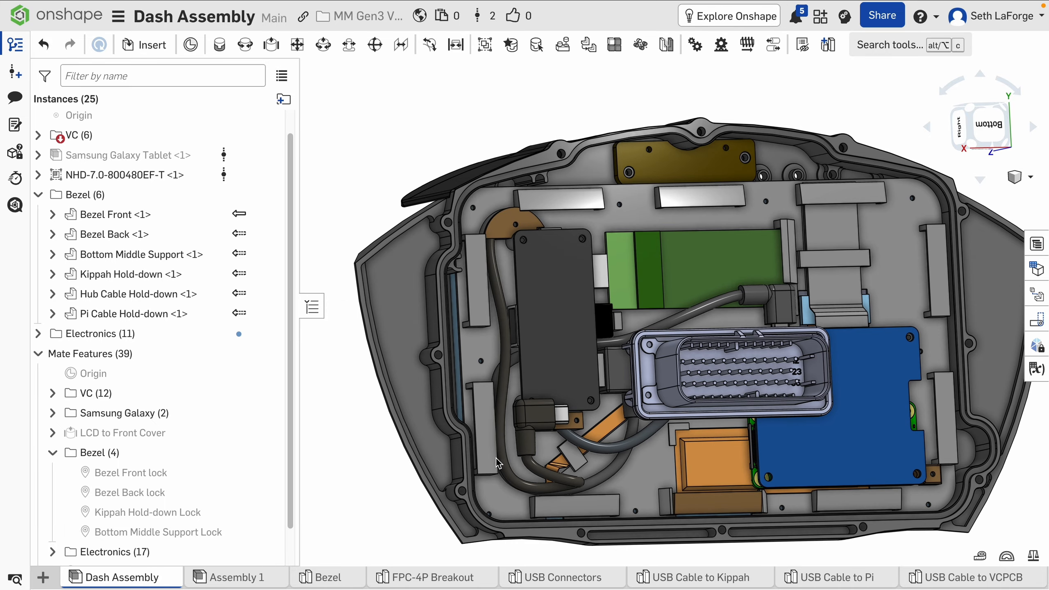
{"action": "middle_click_drag", "start_coordinate": [496, 458], "coordinate": [469, 425]}
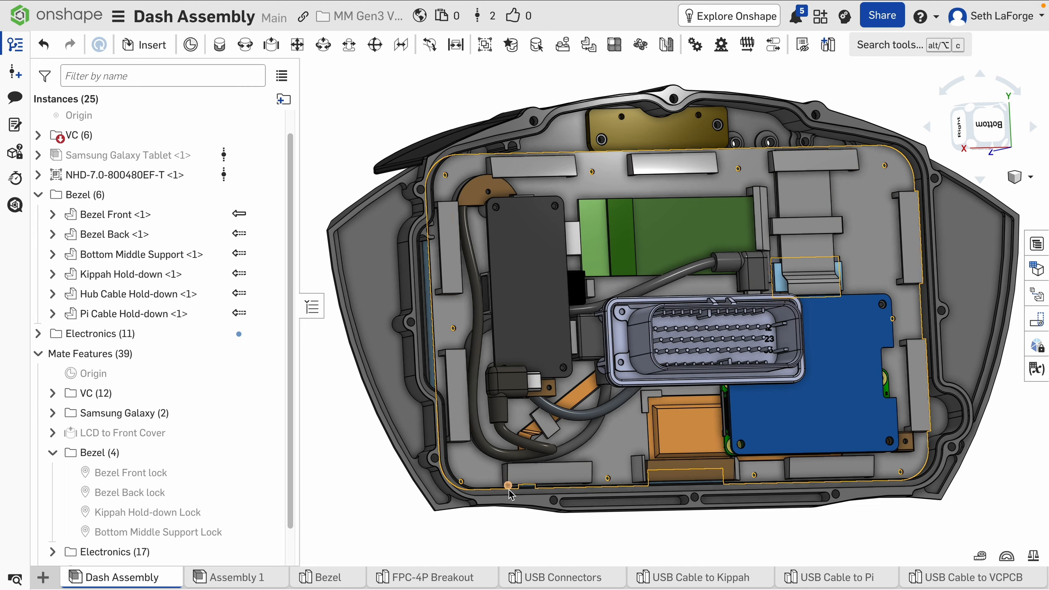